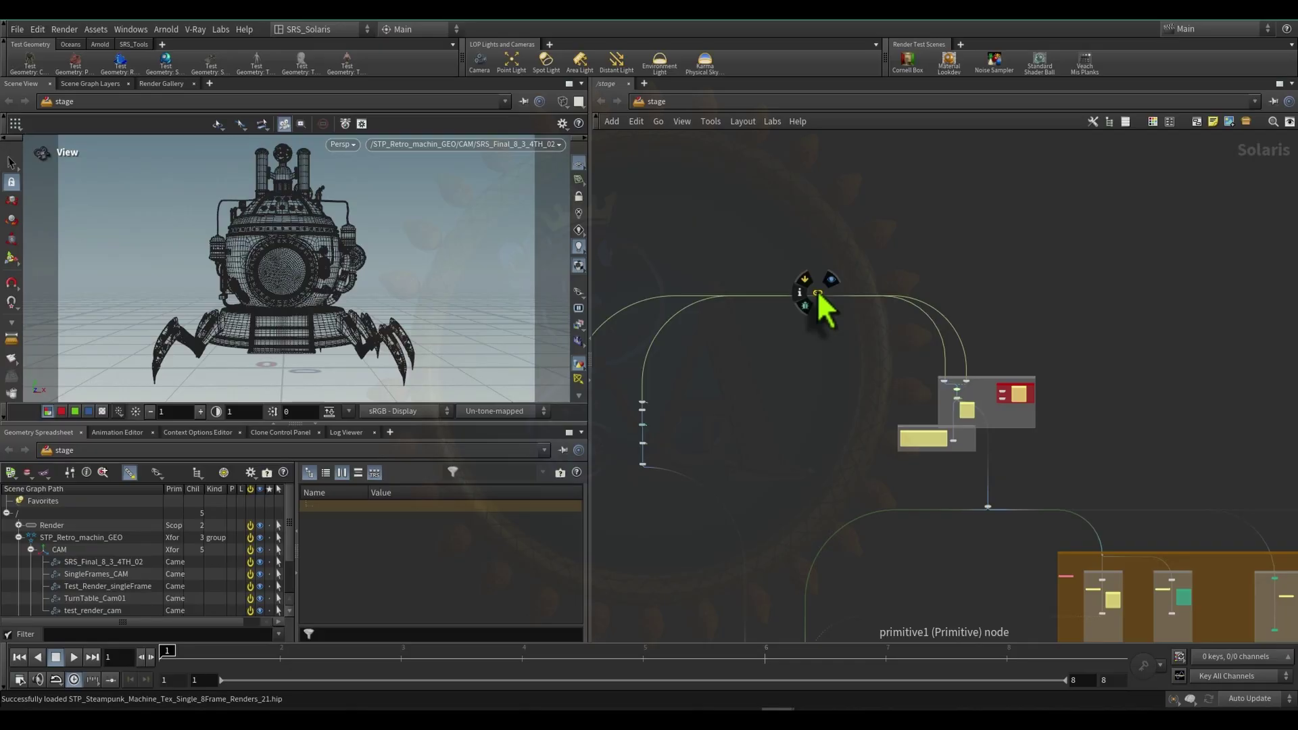
# - Look over the stage network from the primitive node at its start down to the branches at its end
pyautogui.scroll(-7, 1029, 282)
pyautogui.moveTo(1126, 483); pyautogui.dragTo(1016, 294, button='middle')
pyautogui.scroll(-3, 714, 328)
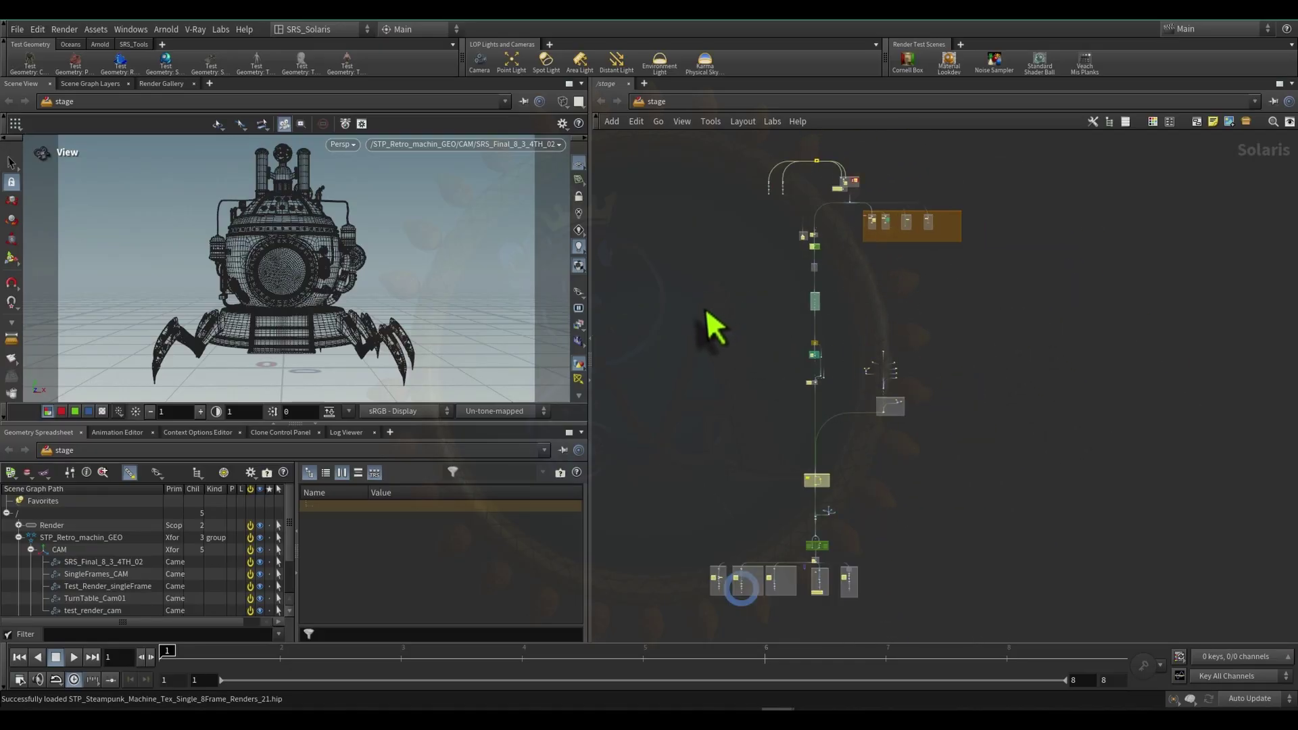
pyautogui.scroll(8, 849, 347)
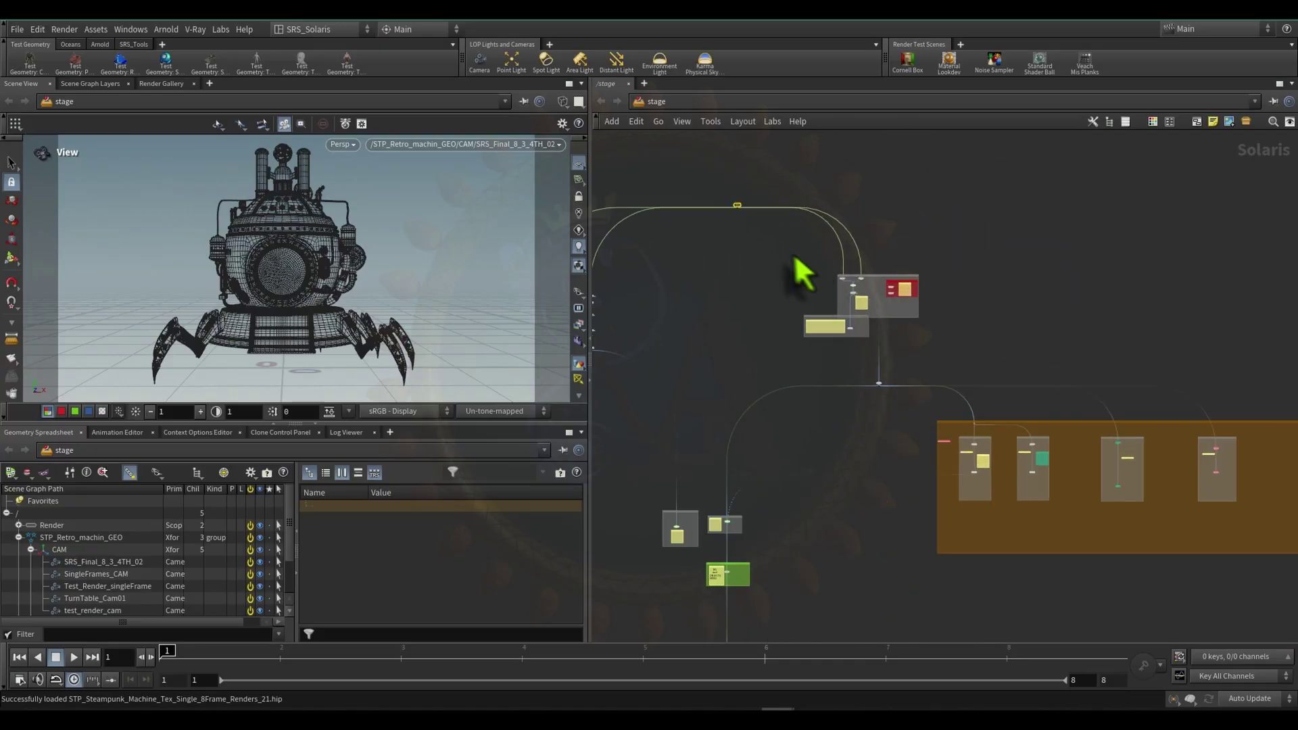
pyautogui.moveTo(775, 301); pyautogui.dragTo(806, 386, button='middle')
pyautogui.moveTo(710, 362); pyautogui.dragTo(804, 465, button='middle')
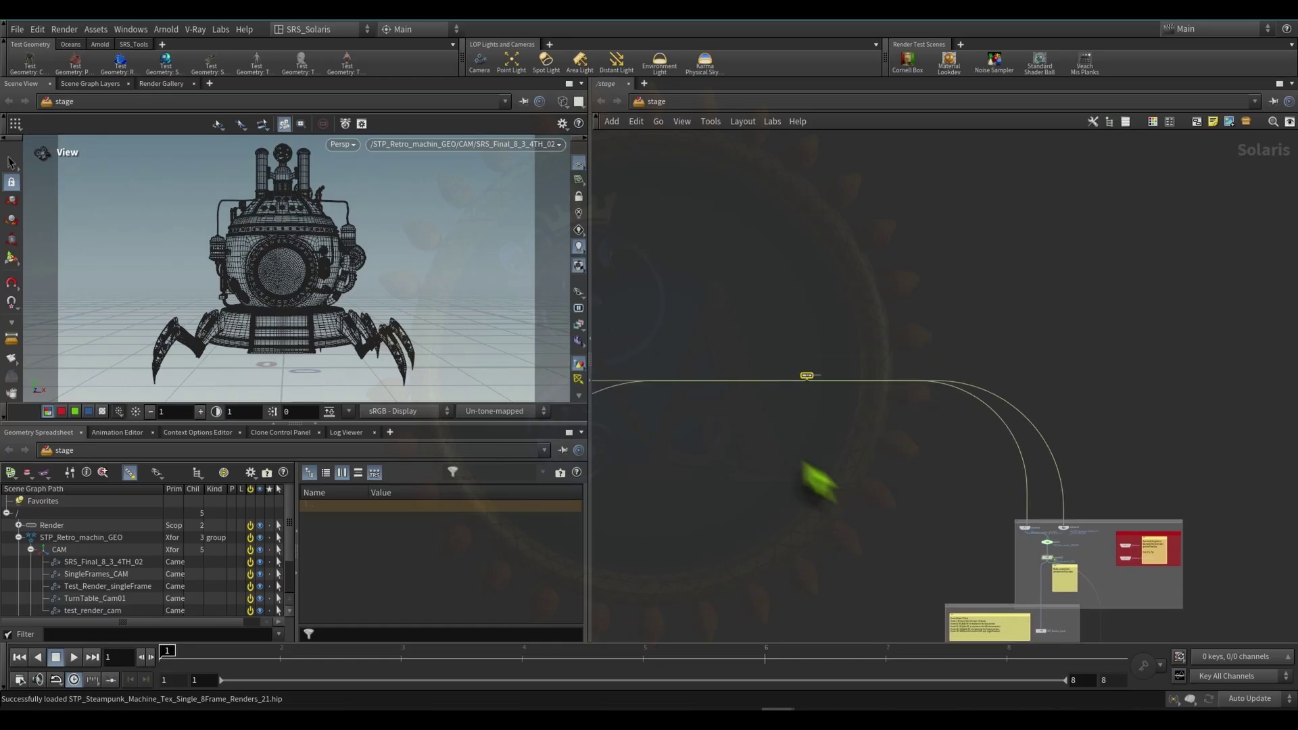
pyautogui.scroll(-3, 759, 308)
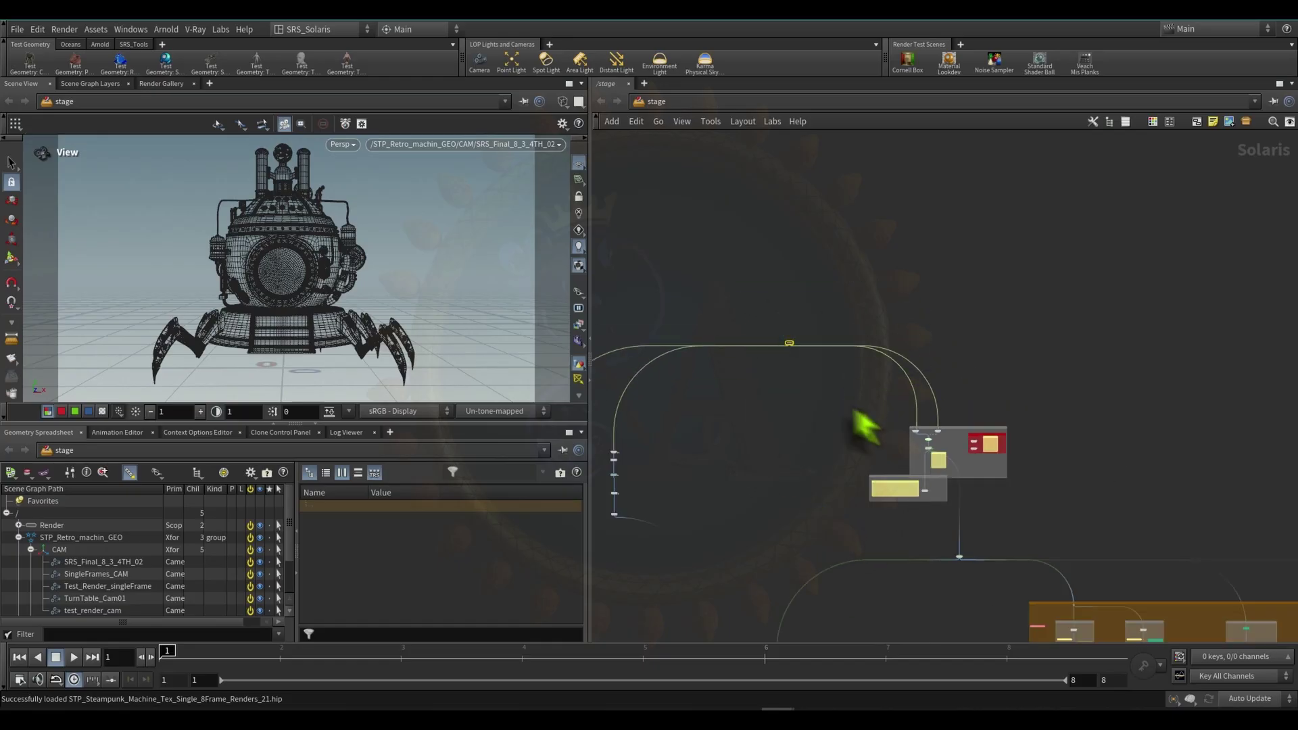
pyautogui.scroll(4, 835, 399)
pyautogui.scroll(-4, 792, 374)
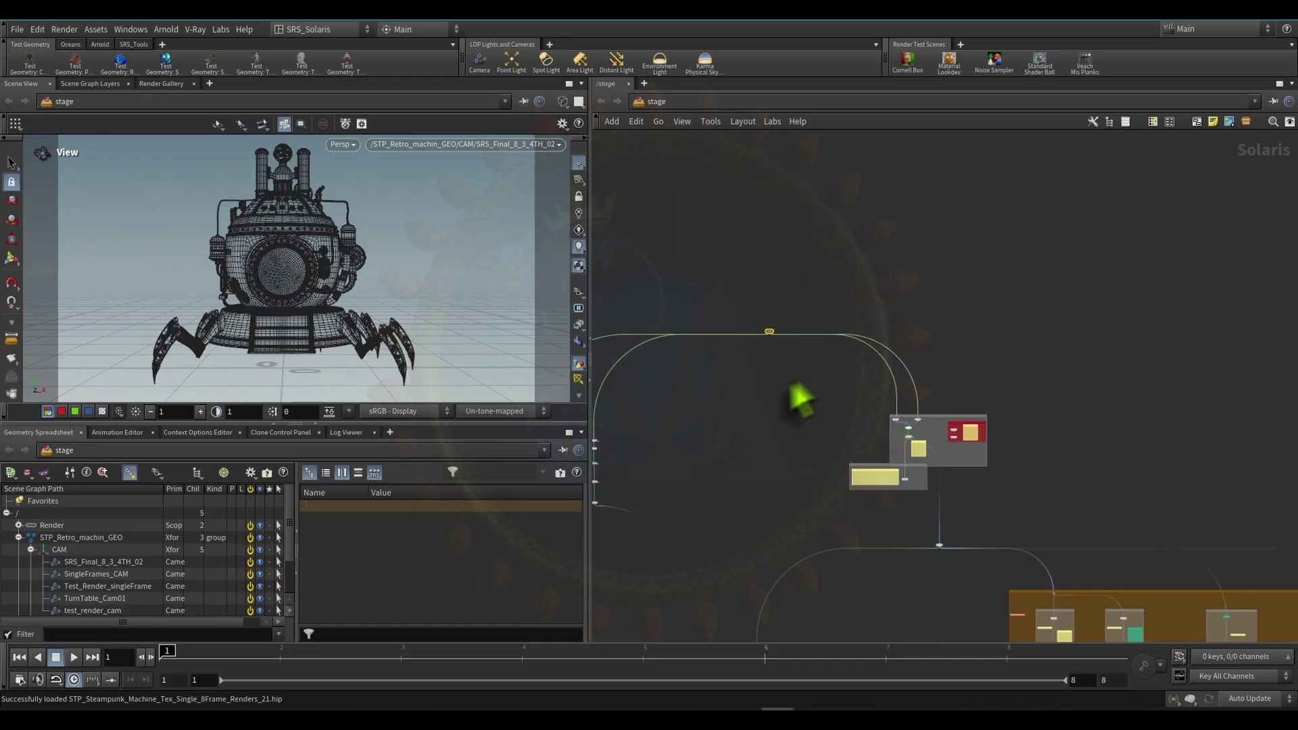
pyautogui.moveTo(737, 423); pyautogui.dragTo(861, 407, button='middle')
# - Show the parameters of the primitive1 node and examine its MainModel01, MAT, CAM and LIGHT primitive paths
pyautogui.scroll(7, 826, 345)
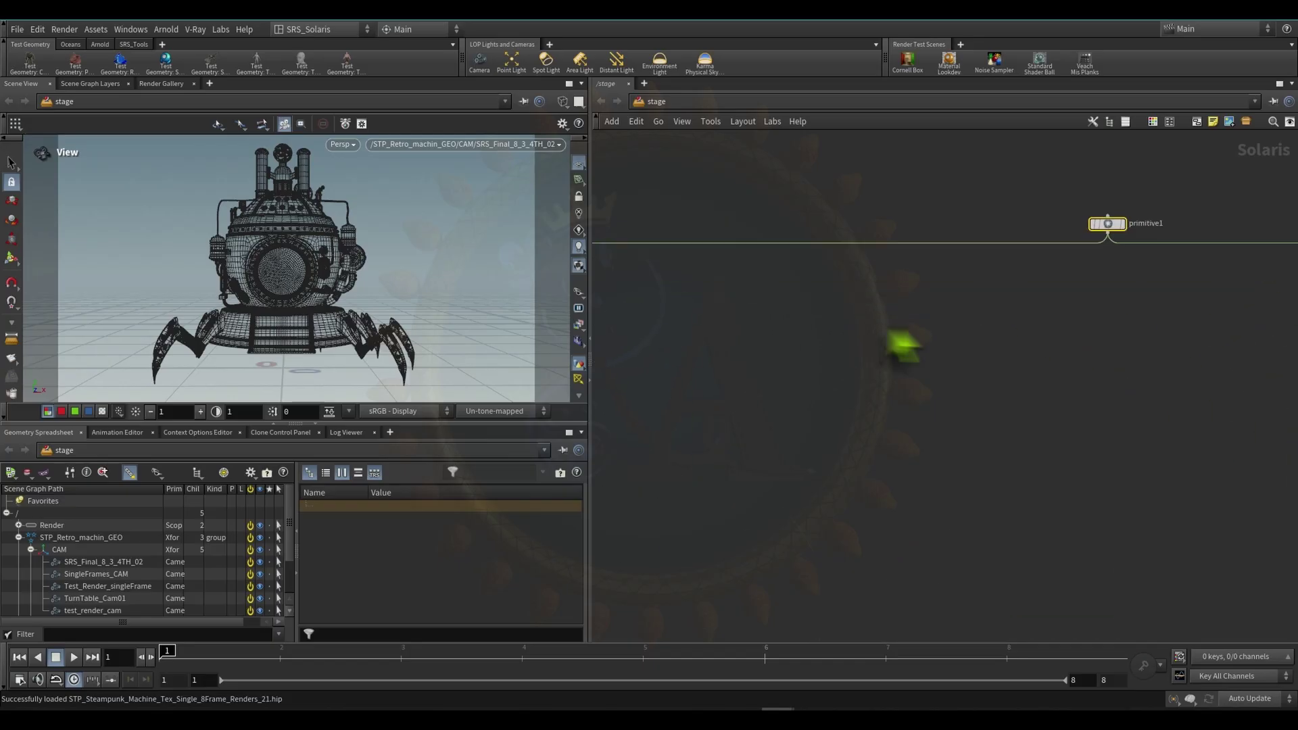
pyautogui.moveTo(1158, 301); pyautogui.dragTo(856, 433, button='middle')
pyautogui.scroll(3, 857, 434)
pyautogui.moveTo(657, 189); pyautogui.dragTo(867, 318)
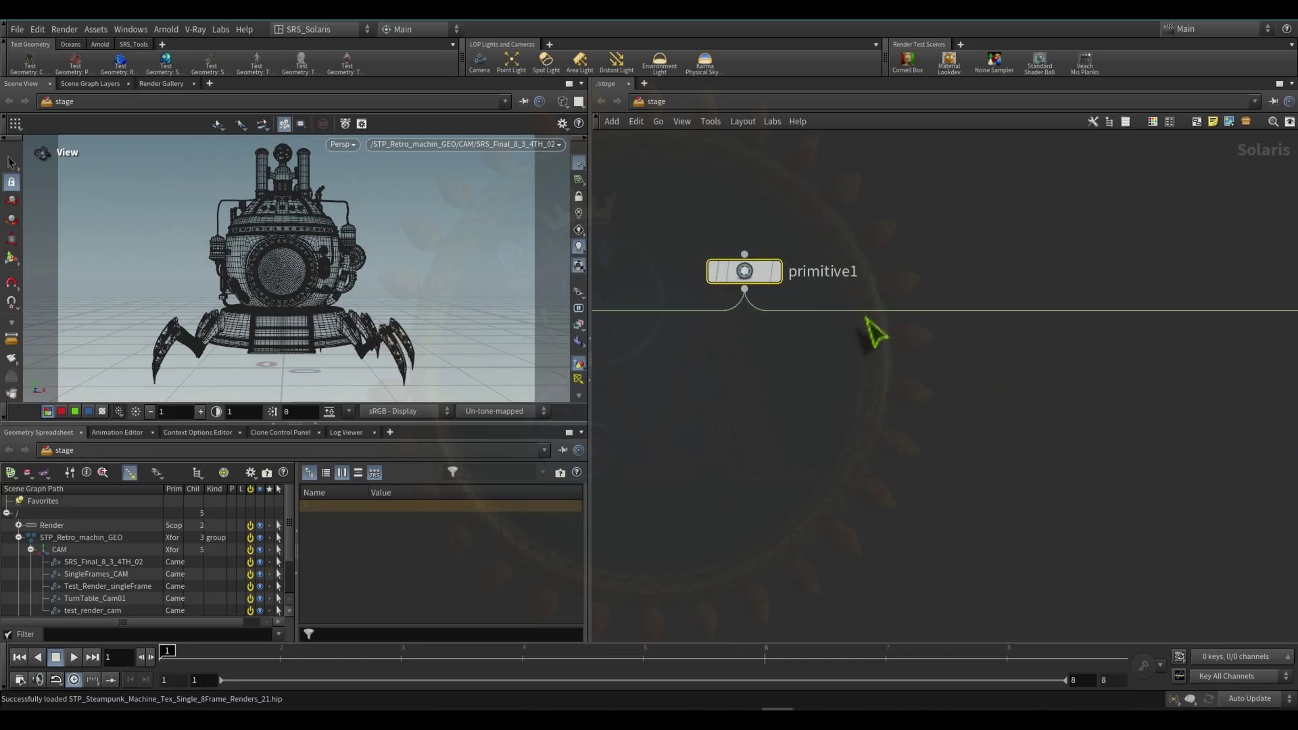
pyautogui.press('p')
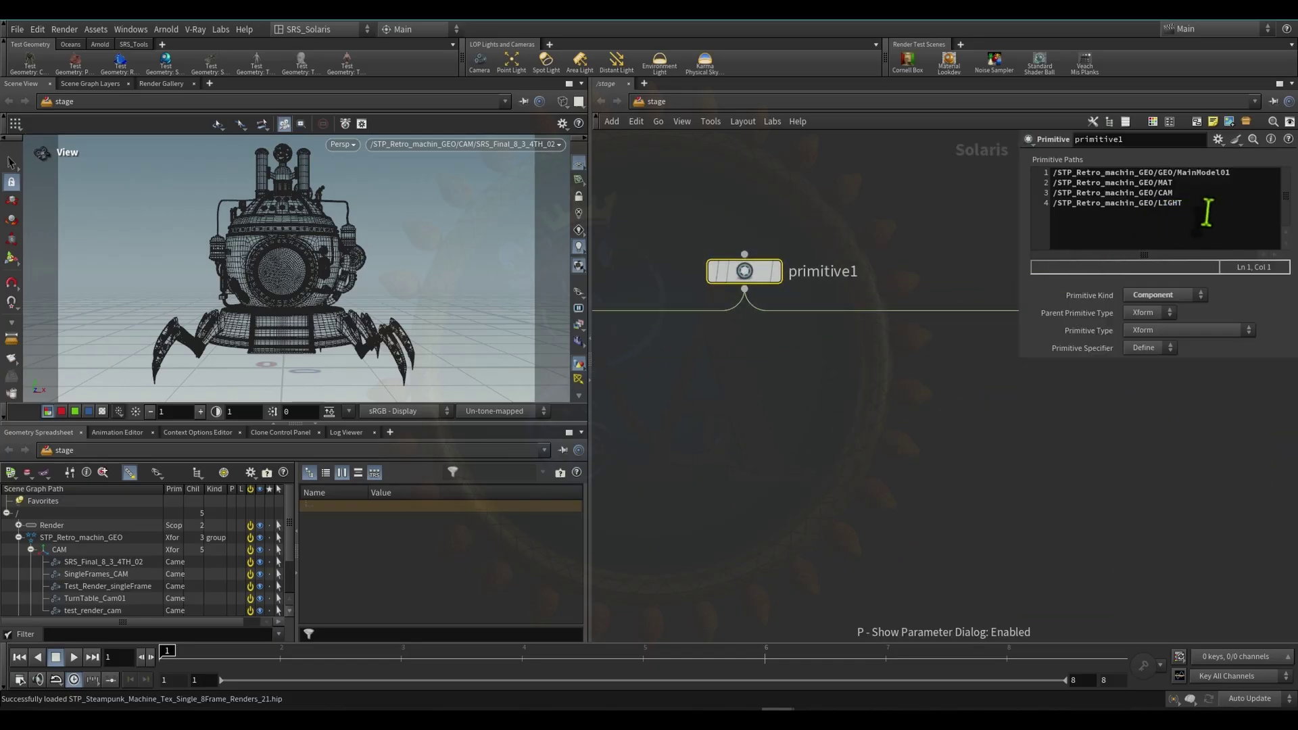
pyautogui.moveTo(1208, 212); pyautogui.dragTo(1048, 149)
pyautogui.click(1161, 203)
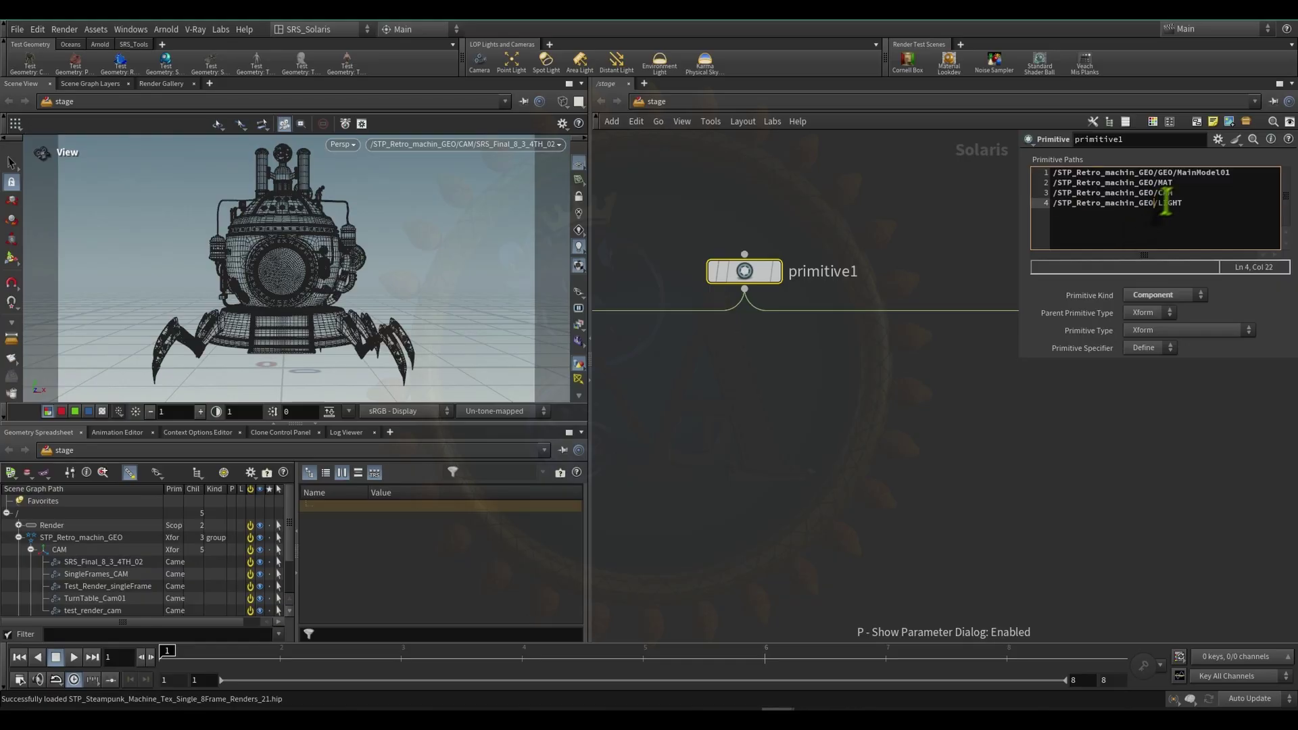
pyautogui.moveTo(1166, 183); pyautogui.dragTo(1074, 173)
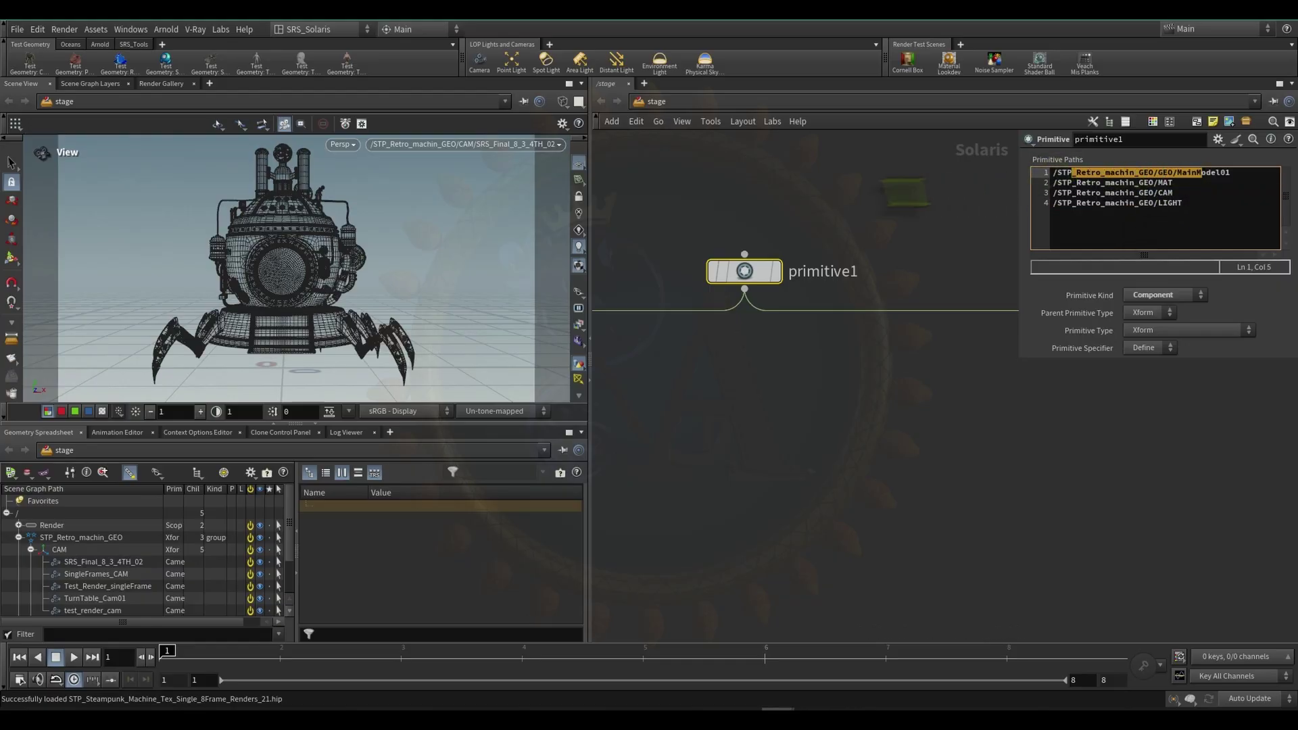
# - Expand STP_Retro_machin_GEO and its GEO child in the scene graph and select the nested STP_Retro_machin_GEO primitive
pyautogui.click(19, 539)
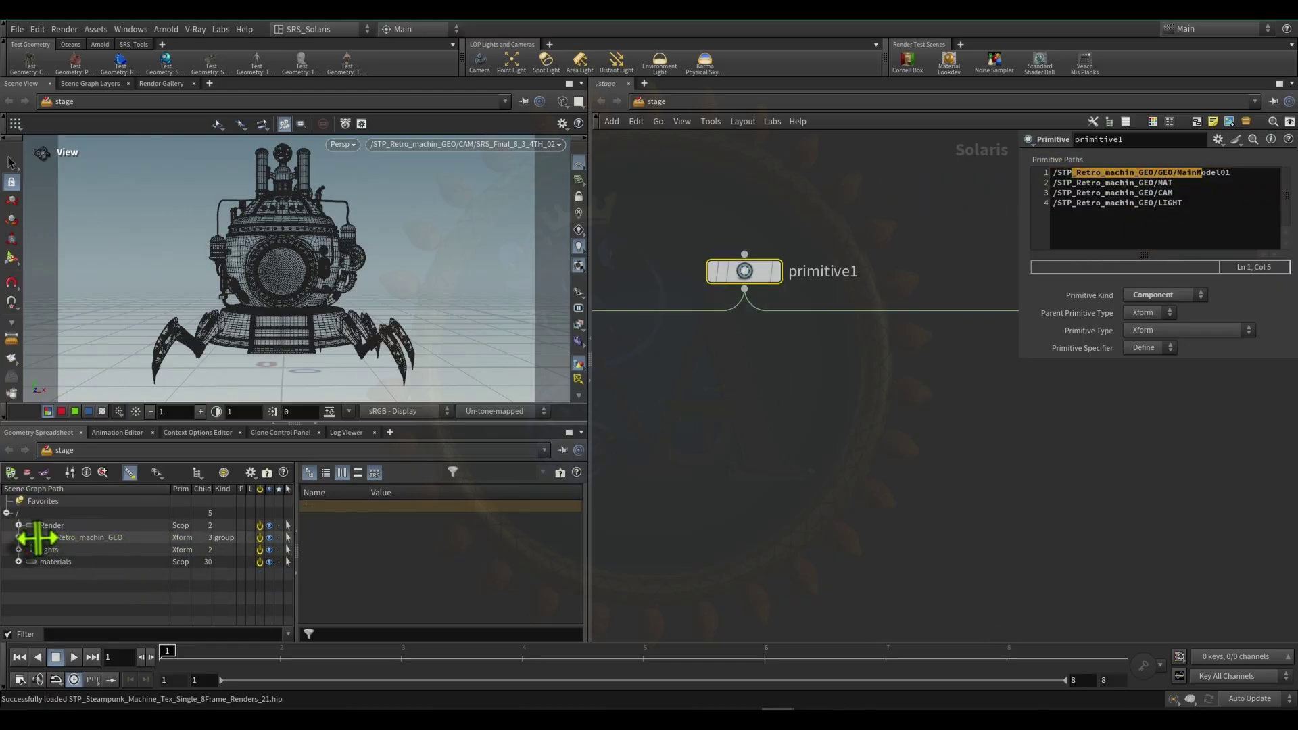
pyautogui.click(72, 538)
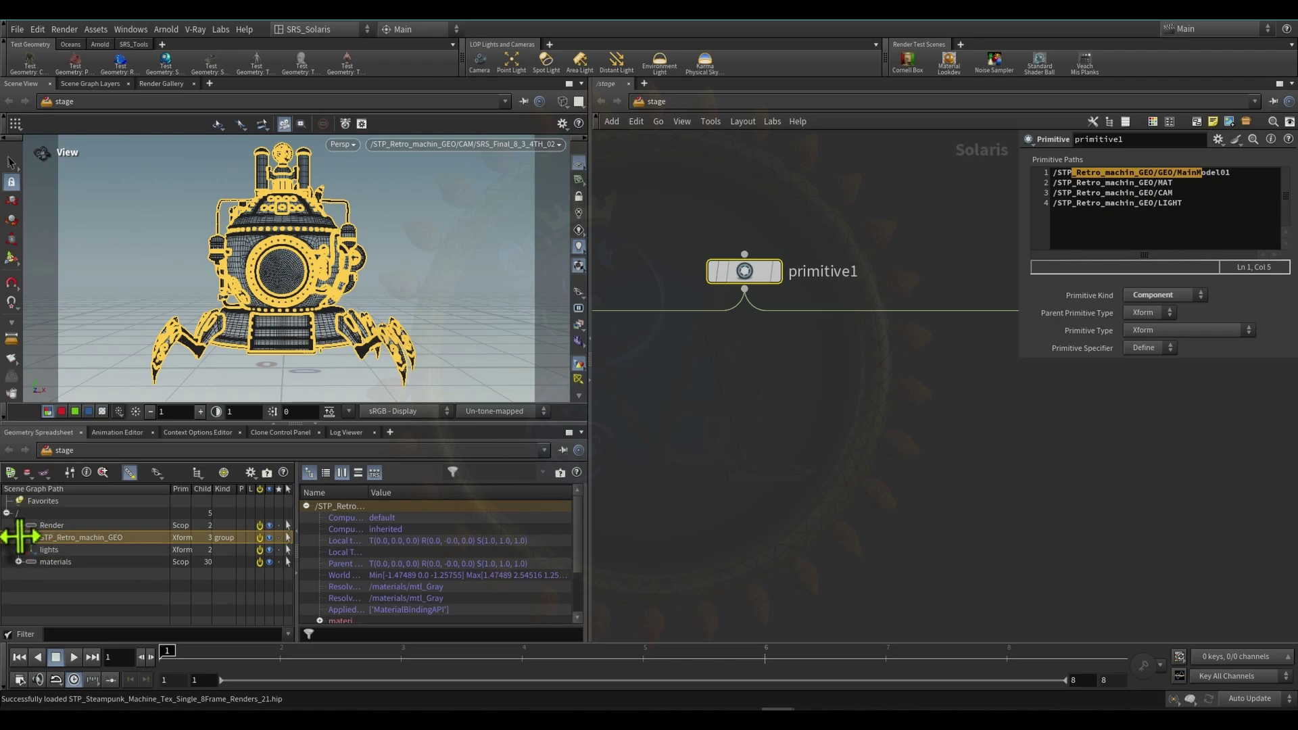
pyautogui.click(19, 537)
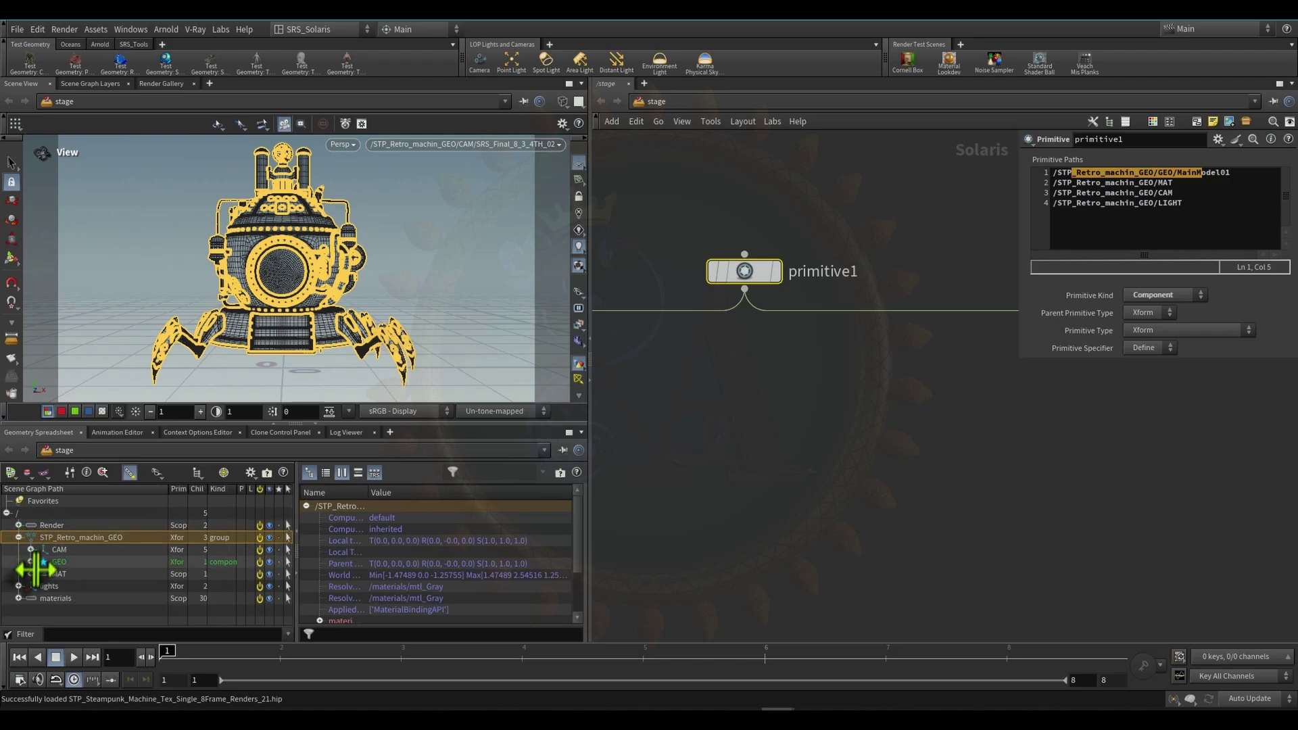
pyautogui.click(31, 562)
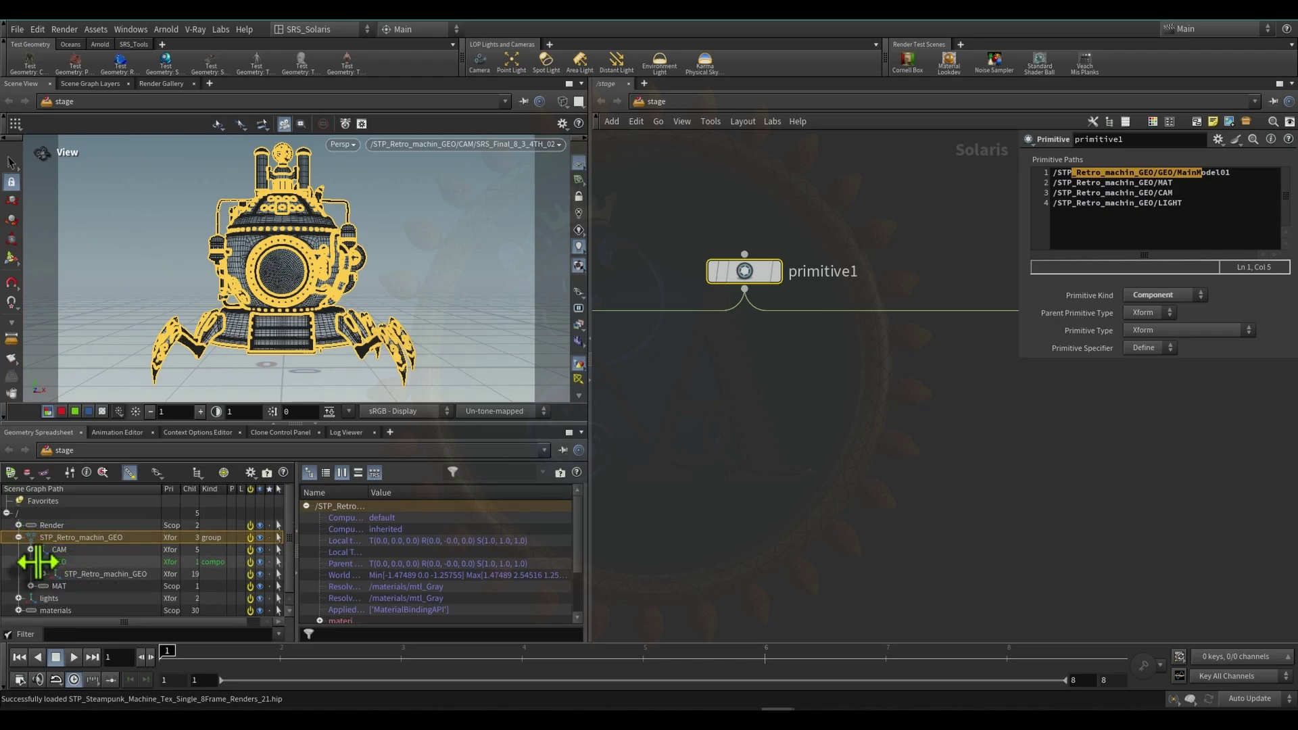
pyautogui.click(81, 574)
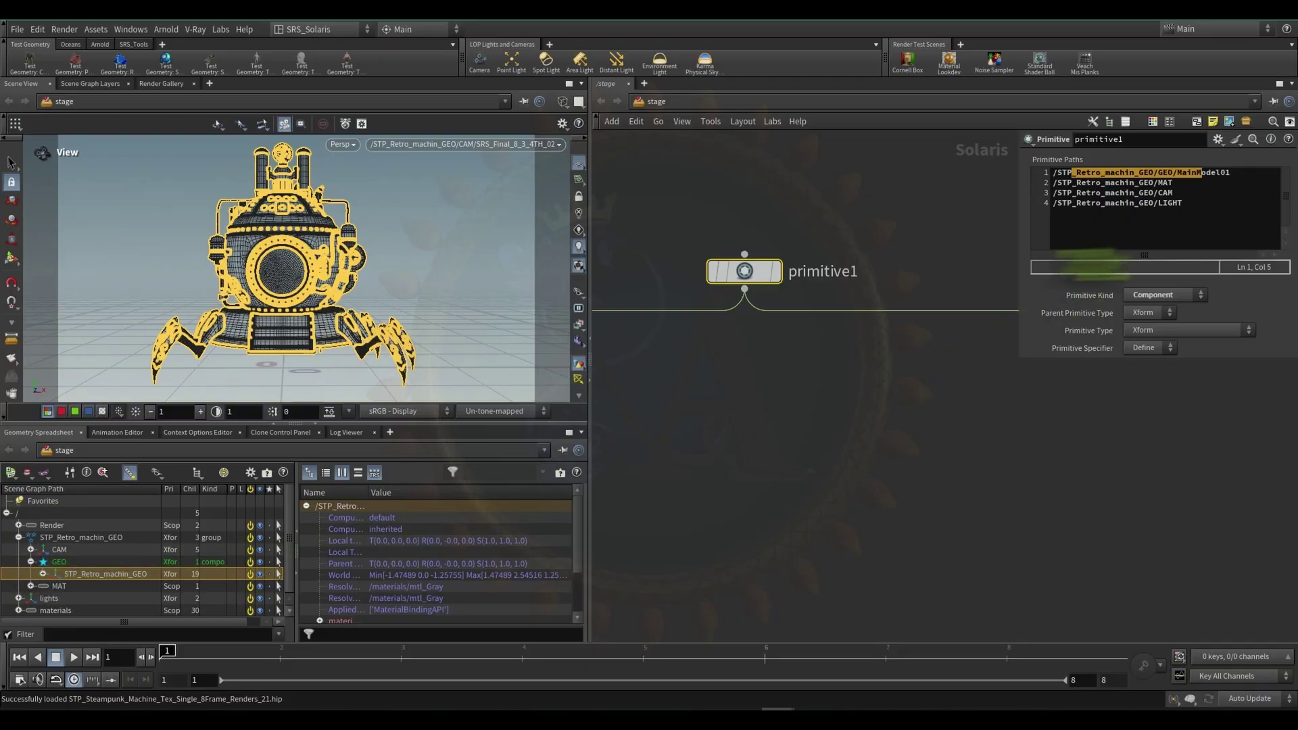
# - Review primitive1's path list again, highlighting the MainModel01 and MAT lines
pyautogui.scroll(-6, 798, 437)
pyautogui.scroll(3, 763, 450)
pyautogui.moveTo(765, 423); pyautogui.dragTo(880, 326)
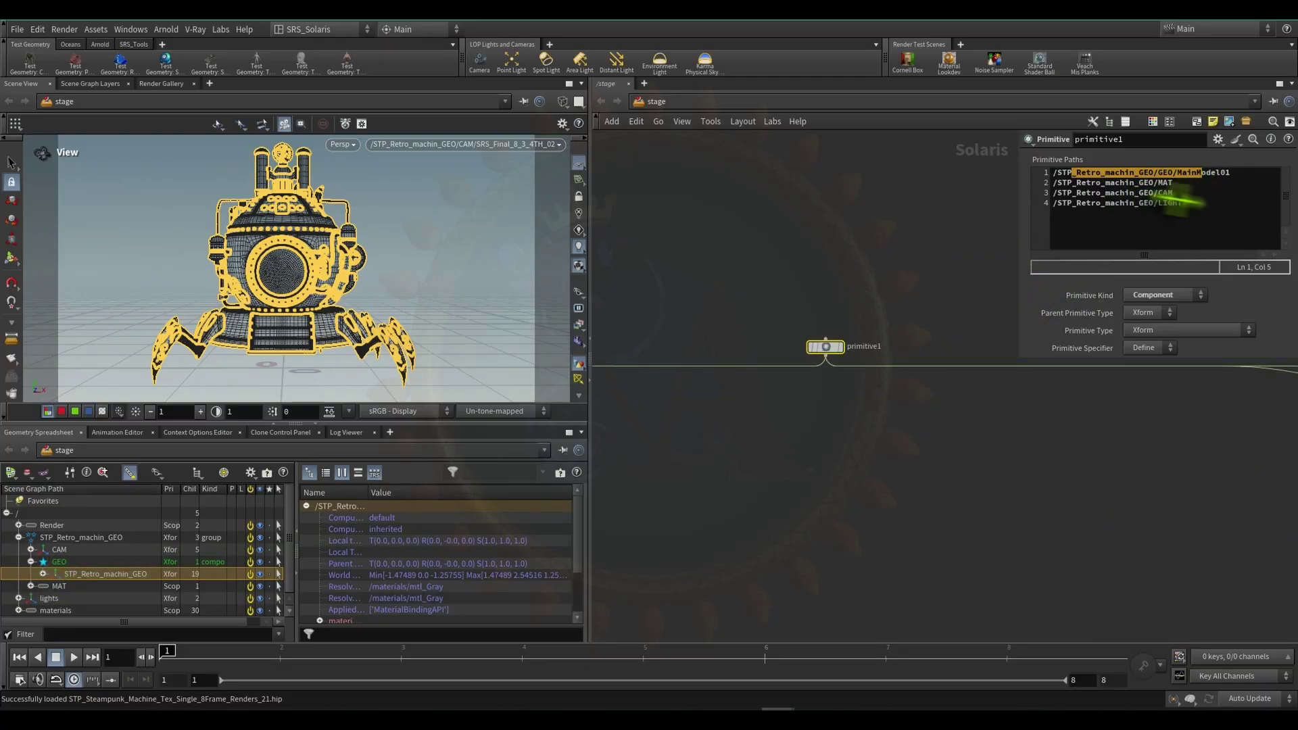
pyautogui.moveTo(1199, 204); pyautogui.dragTo(1055, 214)
pyautogui.moveTo(1247, 184); pyautogui.dragTo(1028, 168)
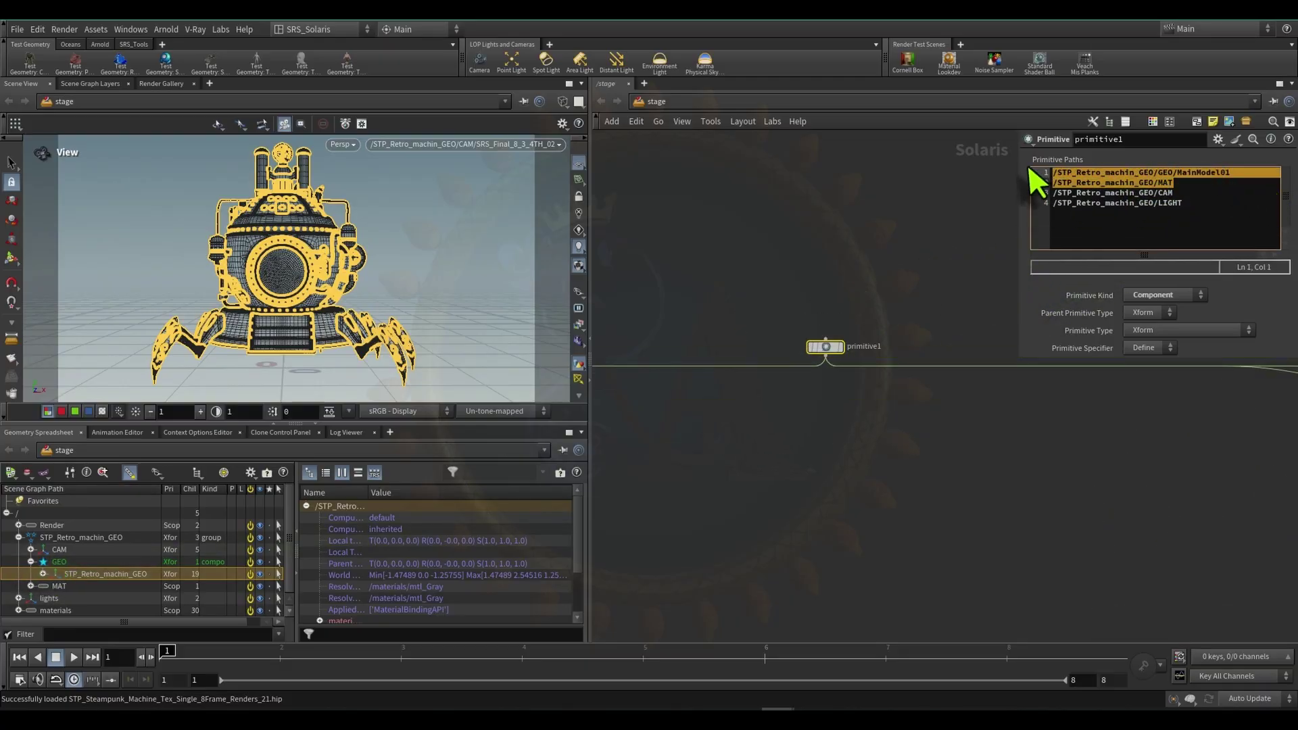
# - Select all nodes of the stage network, maximize the network editor pane and frame the selection
pyautogui.scroll(-8, 850, 278)
pyautogui.moveTo(845, 336); pyautogui.dragTo(814, 346, button='middle')
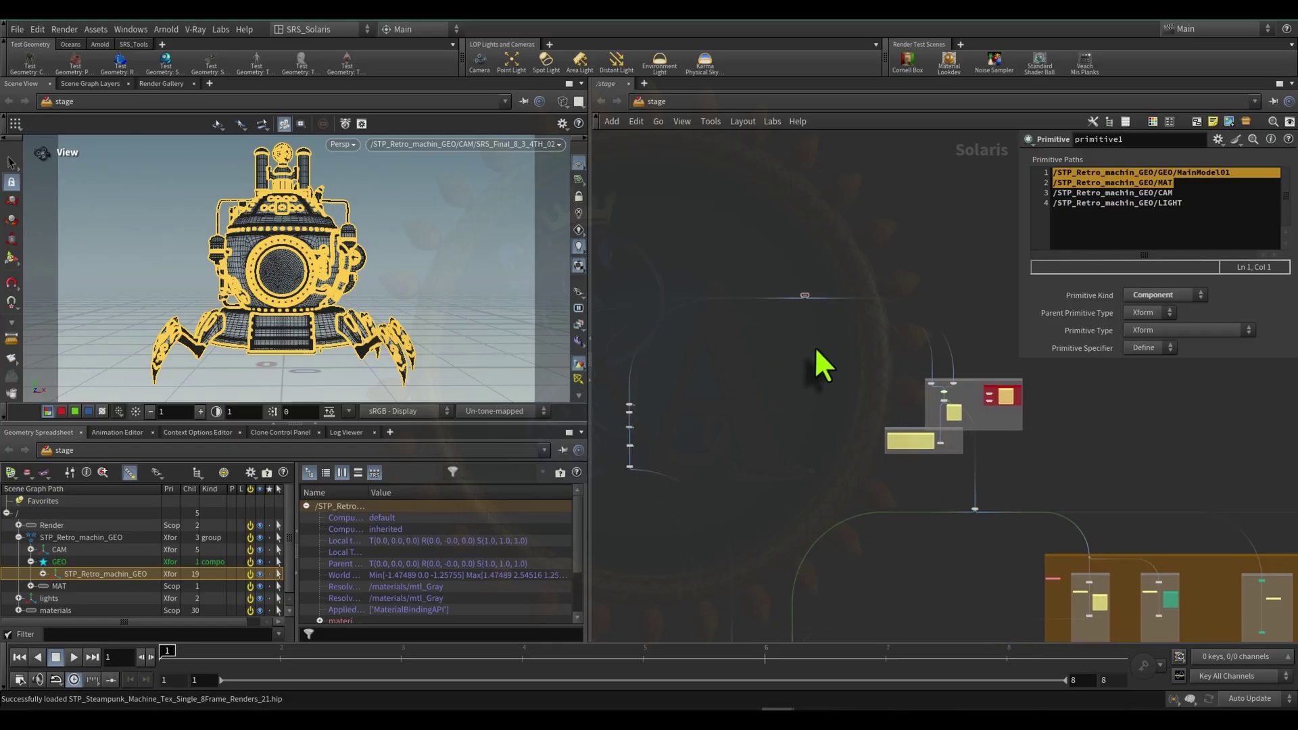
pyautogui.scroll(-8, 814, 346)
pyautogui.moveTo(946, 468); pyautogui.dragTo(902, 365, button='middle')
pyautogui.scroll(-6, 700, 266)
pyautogui.moveTo(656, 190); pyautogui.dragTo(921, 609)
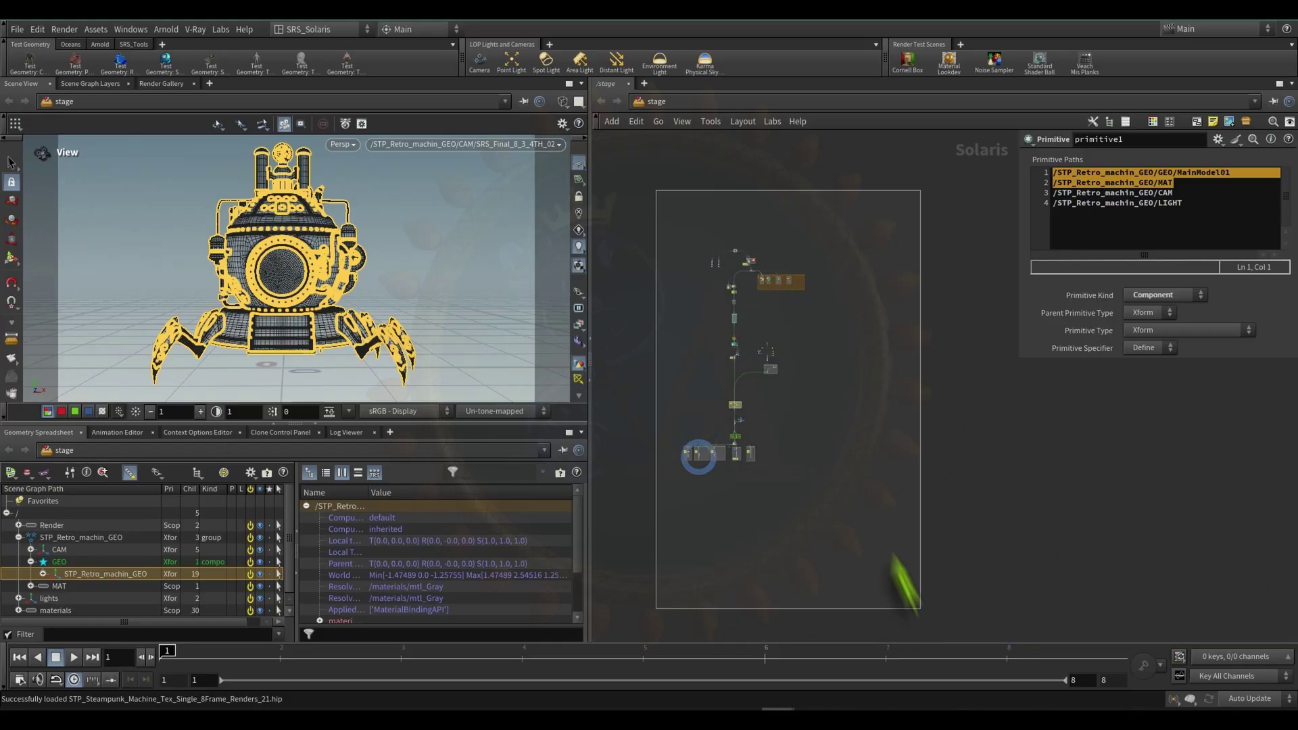
pyautogui.hotkey('ctrl', 'b')
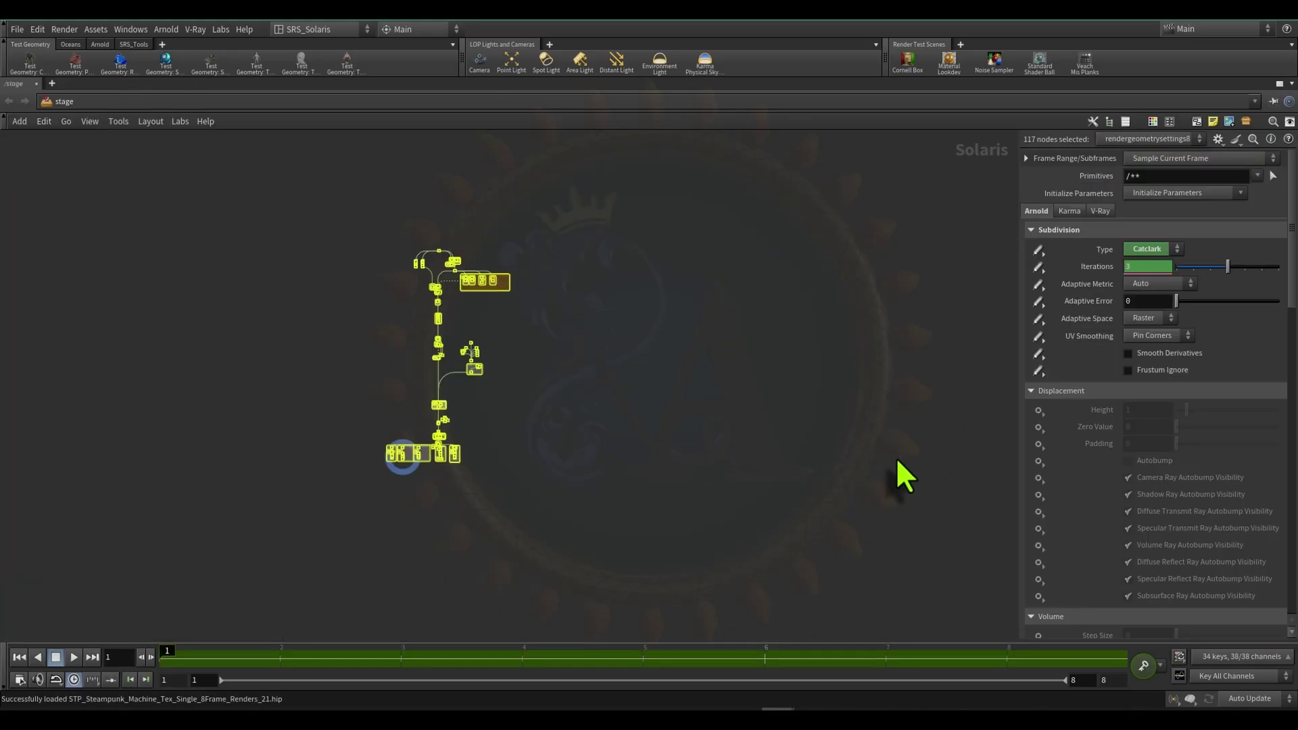
pyautogui.press('f')
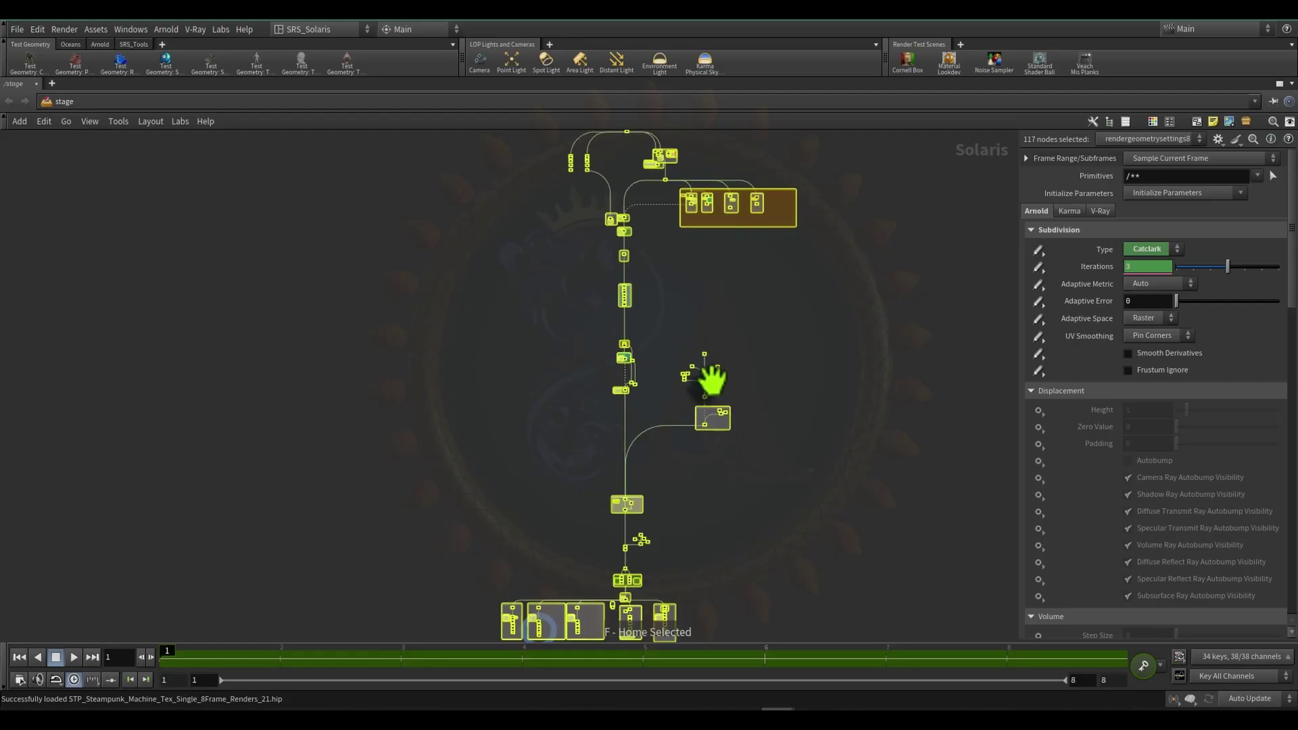
# - Clear the node selection and select primitive1 at the start of the network to show its parameters
pyautogui.click(895, 391)
pyautogui.moveTo(878, 400); pyautogui.dragTo(845, 555, button='middle')
pyautogui.scroll(8, 719, 290)
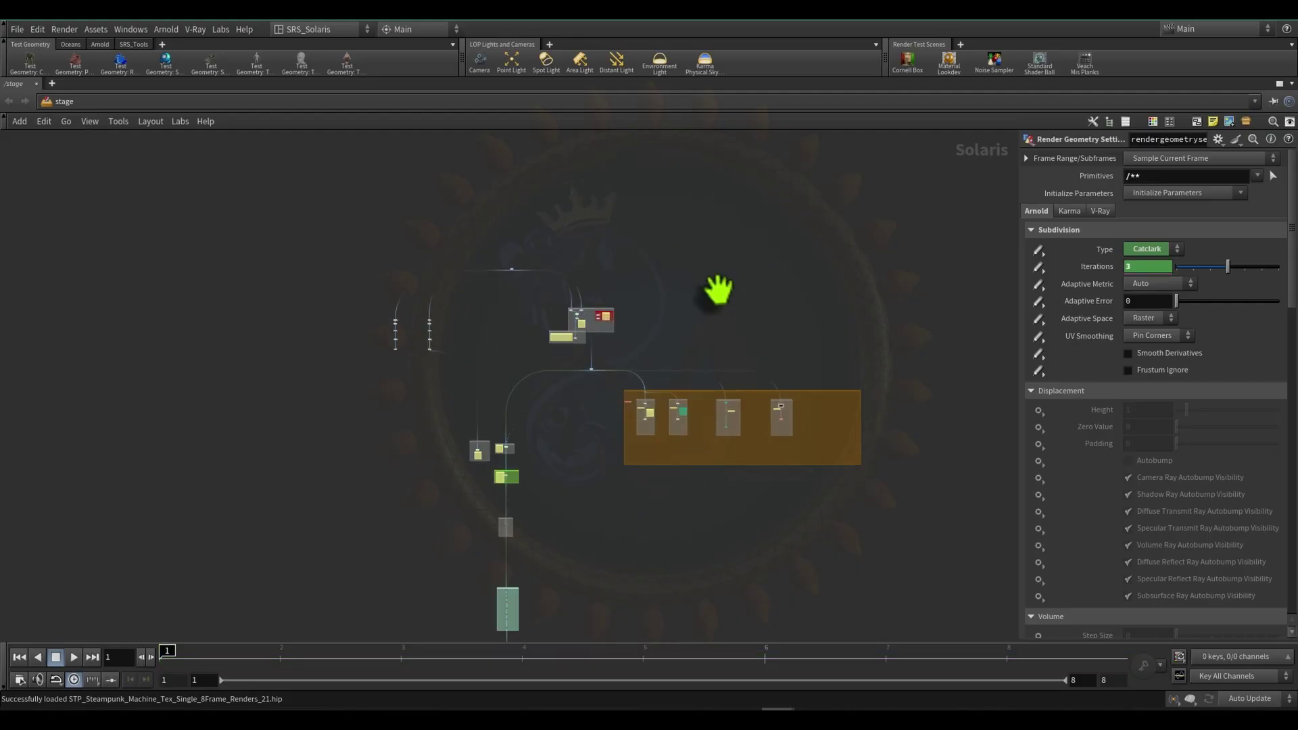
pyautogui.moveTo(465, 278); pyautogui.dragTo(760, 383, button='middle')
pyautogui.click(390, 321)
pyautogui.scroll(9, 388, 282)
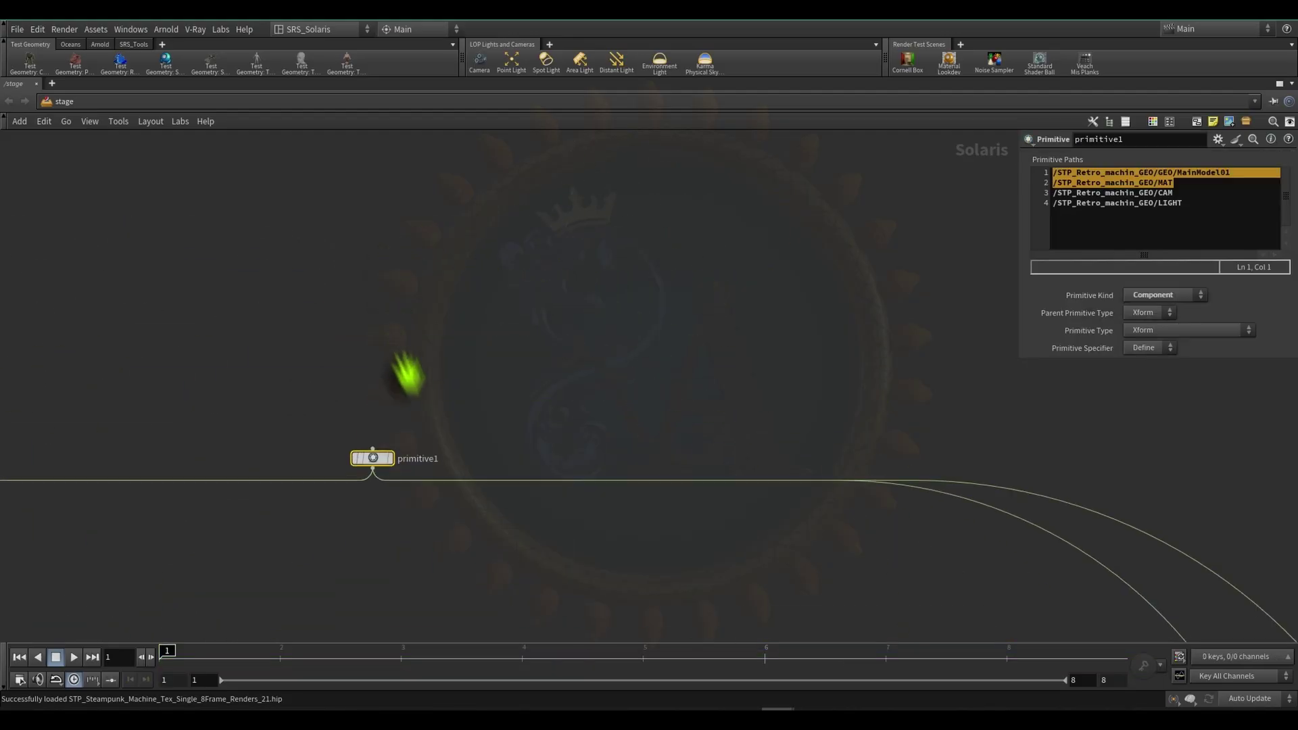
# - Select the reference1 node beside sopimport1 to show its reference settings
pyautogui.scroll(-9, 472, 306)
pyautogui.moveTo(653, 260); pyautogui.dragTo(530, 164, button='middle')
pyautogui.moveTo(754, 505); pyautogui.dragTo(658, 396, button='middle')
pyautogui.scroll(8, 658, 396)
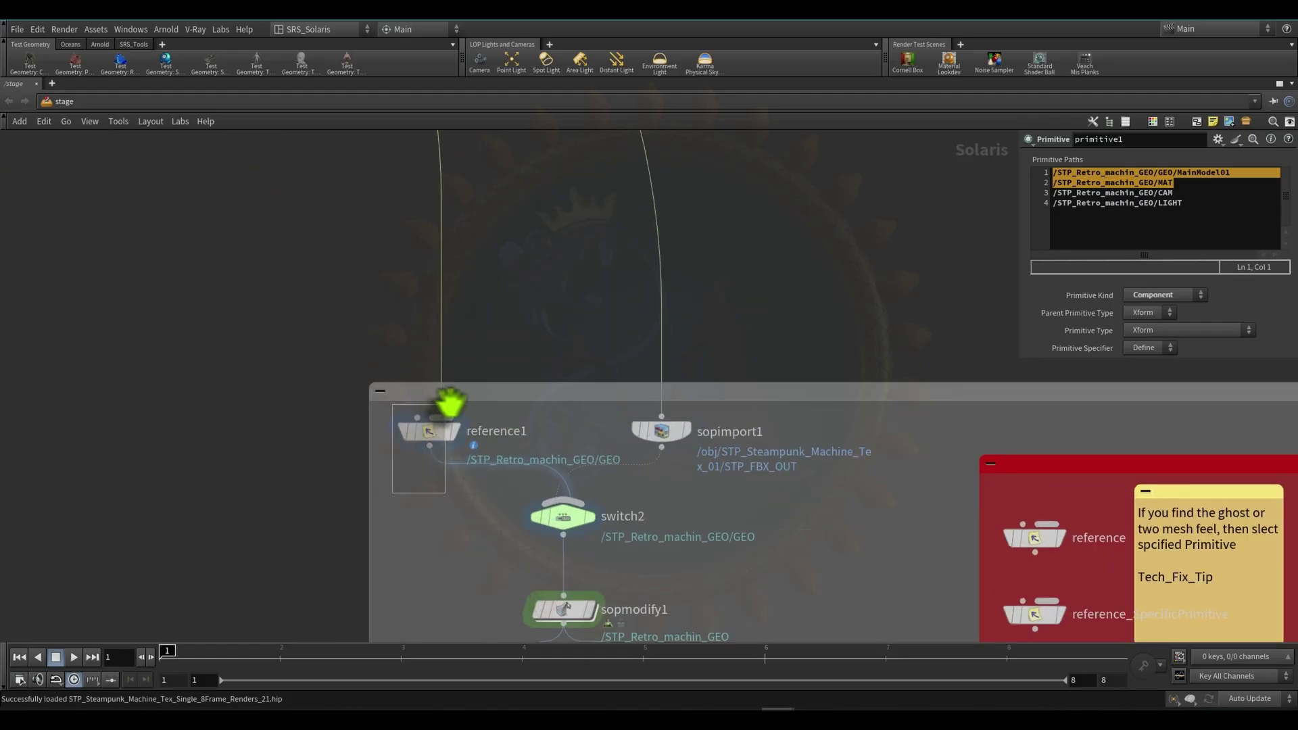
pyautogui.click(473, 412)
pyautogui.scroll(-5, 482, 406)
pyautogui.click(682, 314)
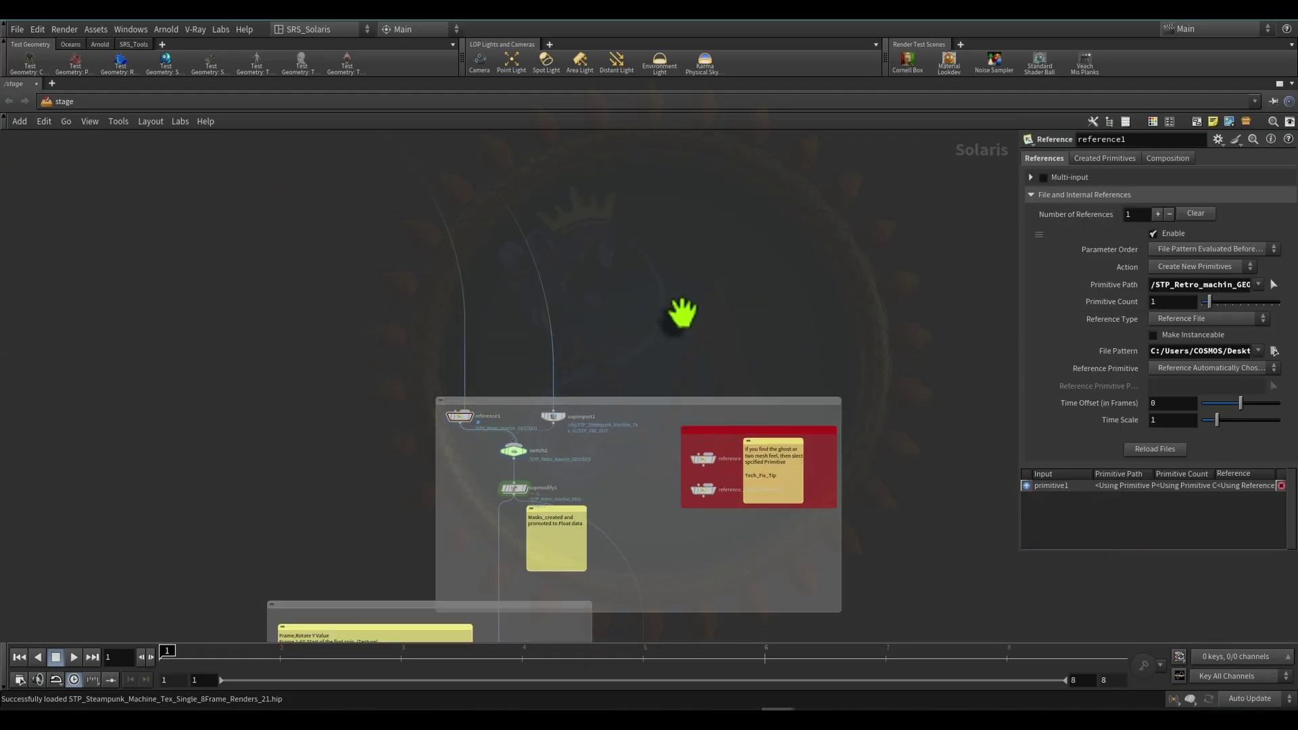
# - Switch the network to the Objects level and enter the STP_Steampunk_Machine_Tex_01 geometry node
pyautogui.press('n')
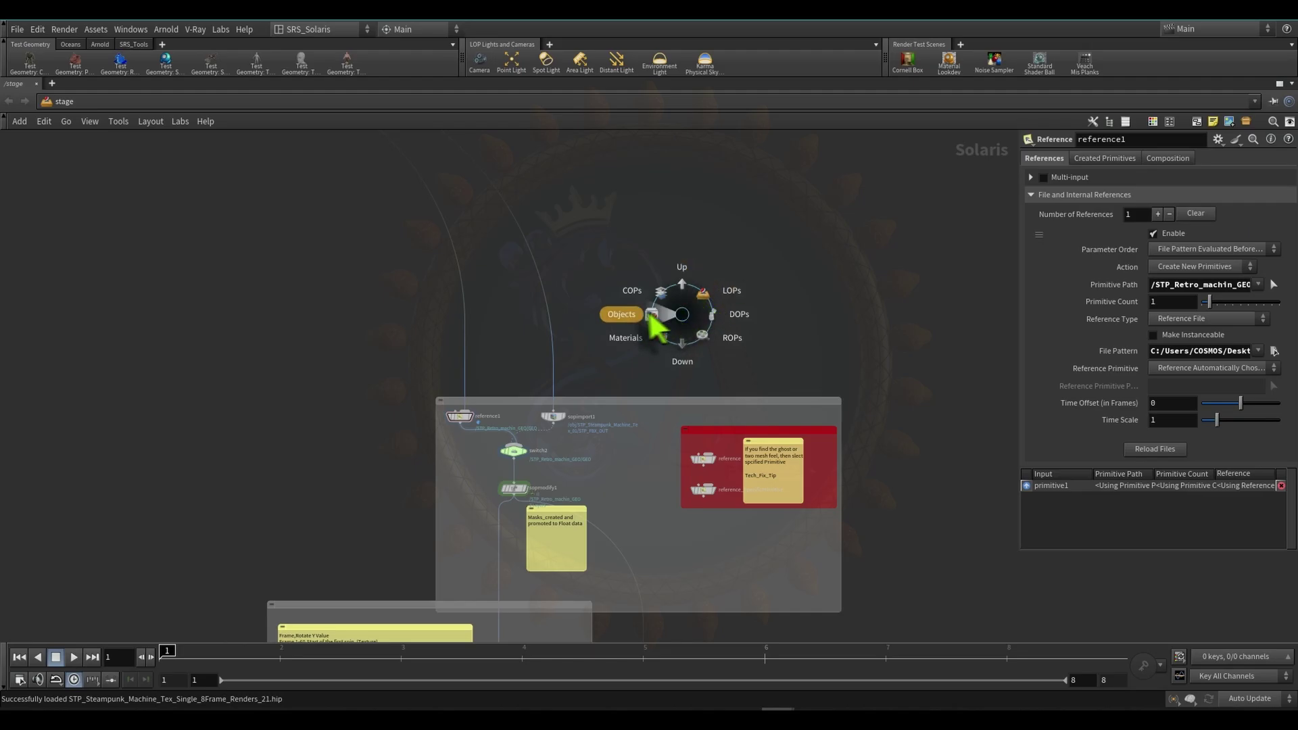
pyautogui.click(622, 324)
pyautogui.press('h')
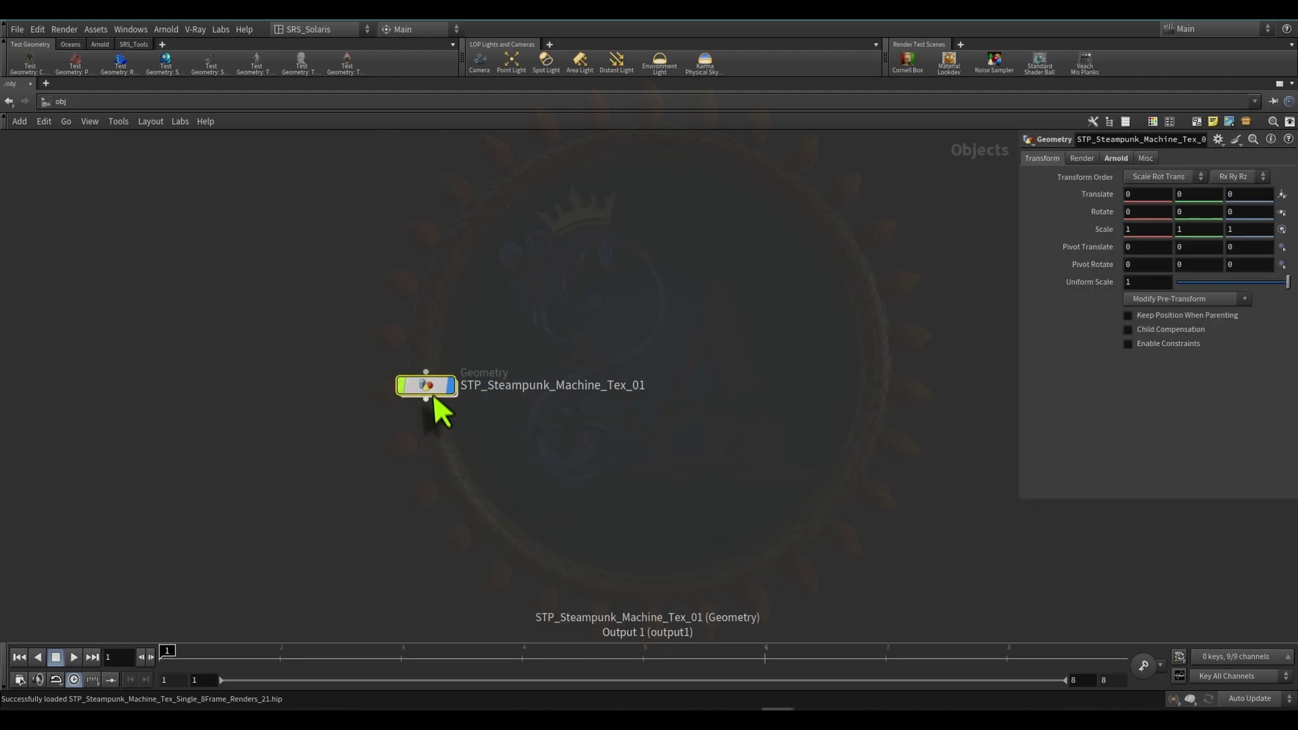
pyautogui.doubleClick(430, 388)
# - Select file1, turn on its display flag and widen the parameter dialog to read the geometry file path
pyautogui.moveTo(779, 368); pyautogui.dragTo(720, 557, button='middle')
pyautogui.moveTo(500, 386); pyautogui.dragTo(704, 326)
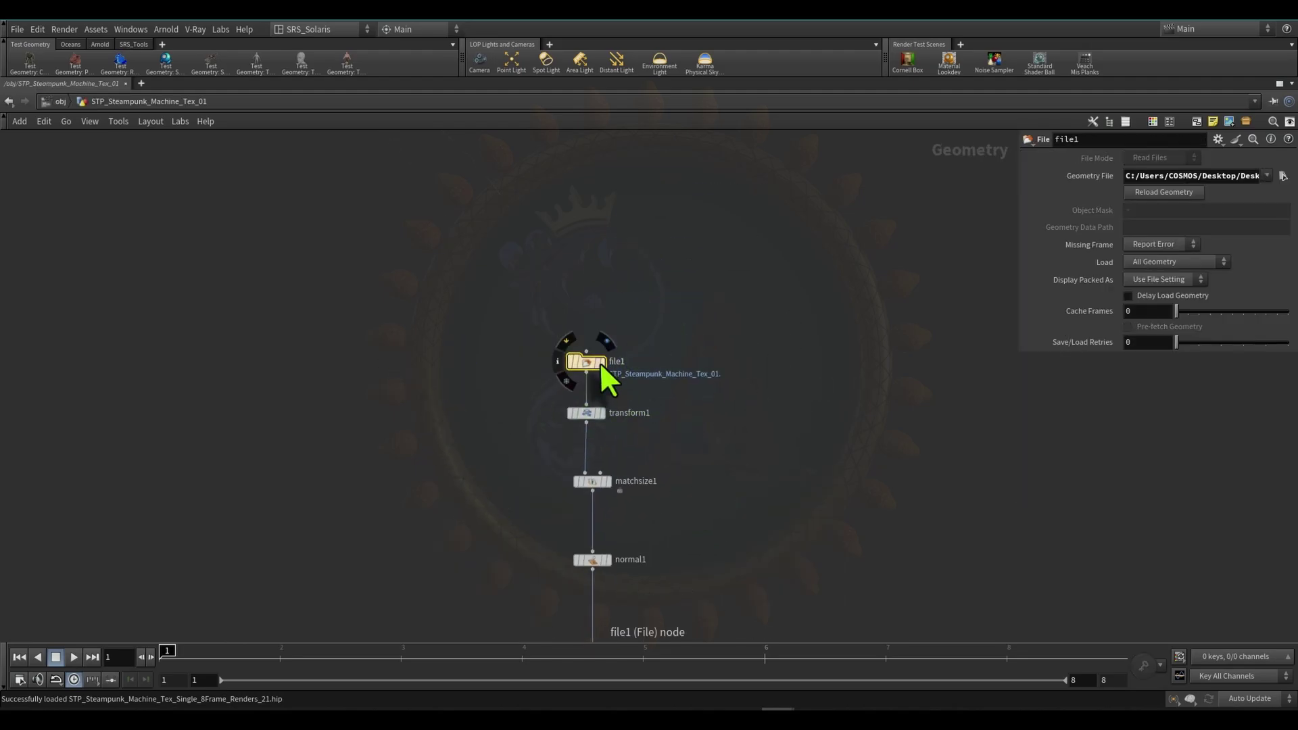
pyautogui.click(603, 363)
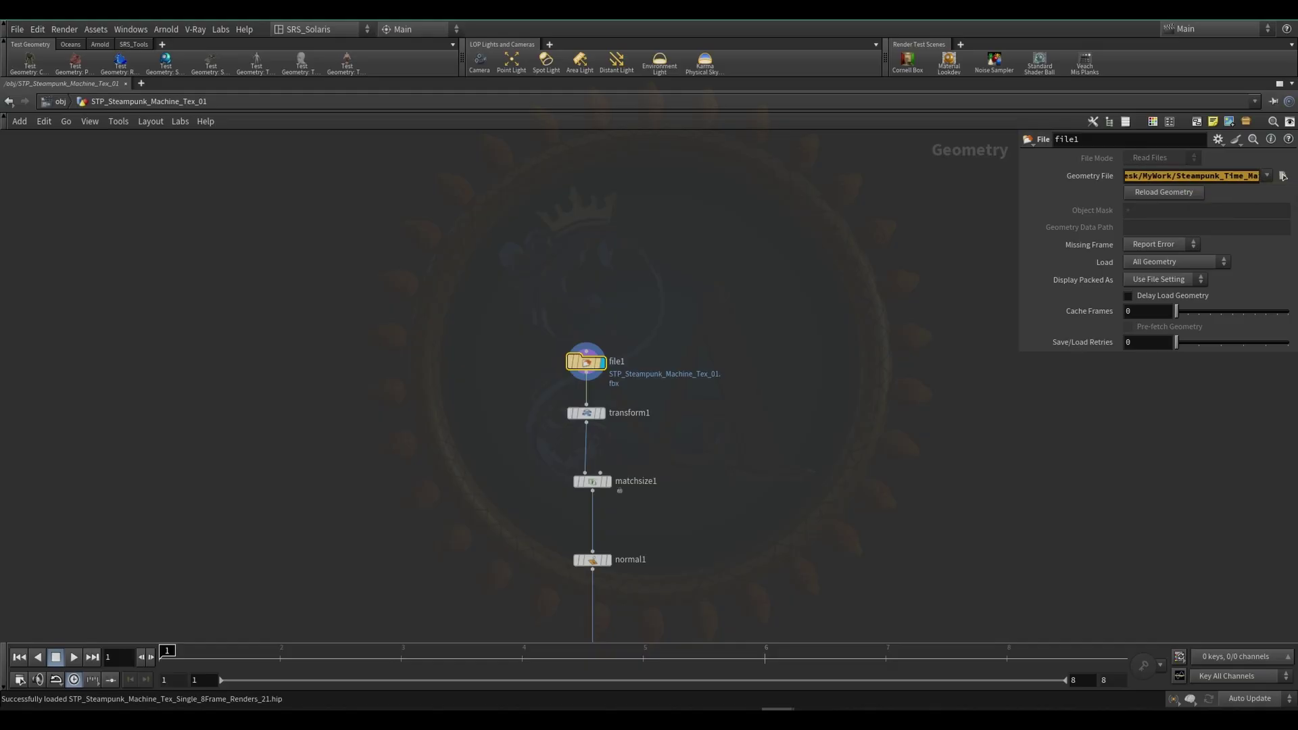
pyautogui.click(1232, 174)
pyautogui.press('End')
pyautogui.moveTo(1017, 212); pyautogui.dragTo(896, 216)
# - Select matchsize1, restore the multi-pane layout and frame the machine model in the scene view
pyautogui.moveTo(731, 299); pyautogui.dragTo(691, 213, button='middle')
pyautogui.moveTo(445, 374); pyautogui.dragTo(669, 426)
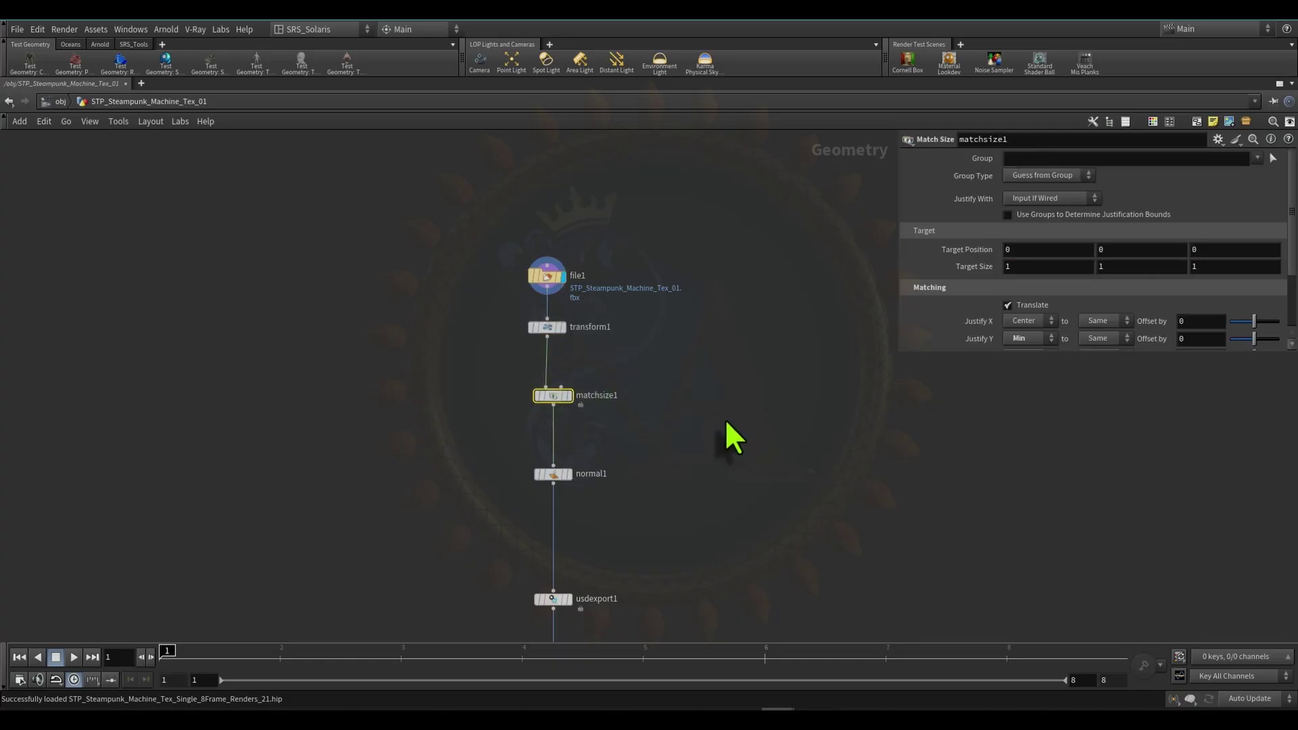
pyautogui.hotkey('ctrl', 'b')
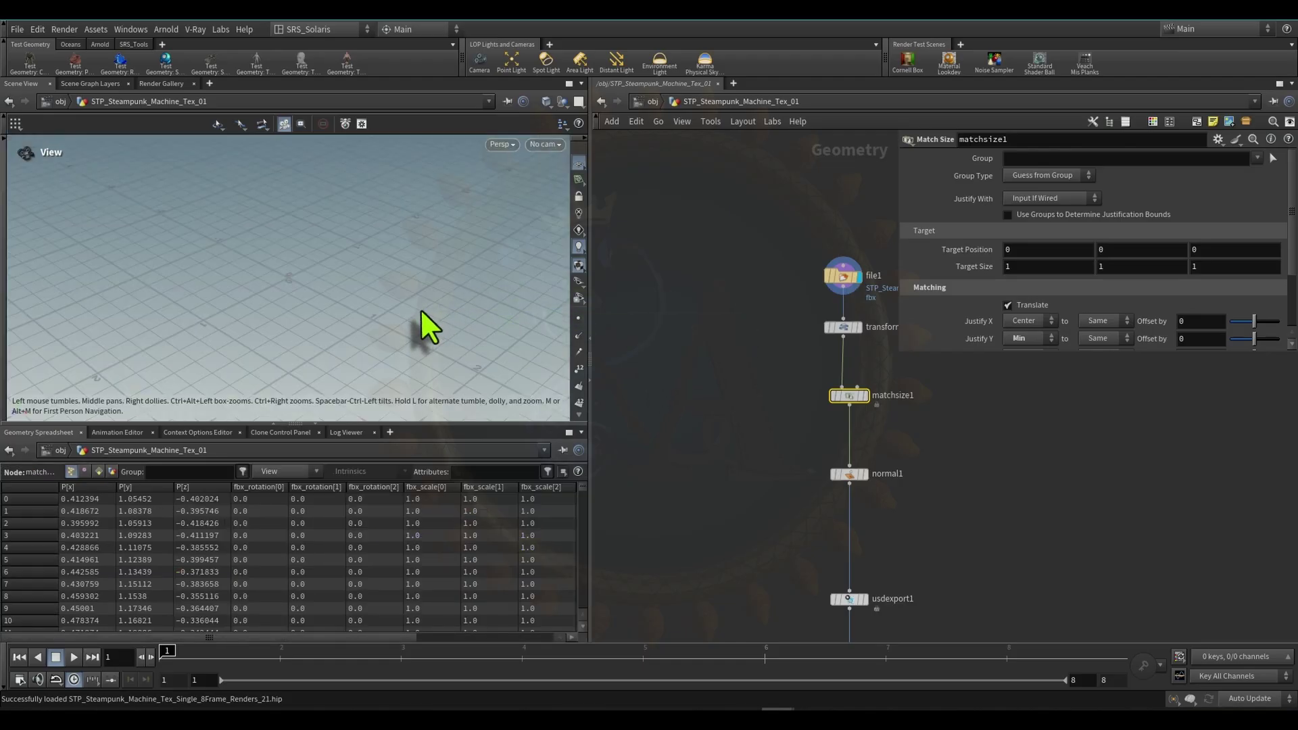
pyautogui.press('f')
pyautogui.scroll(4, 741, 301)
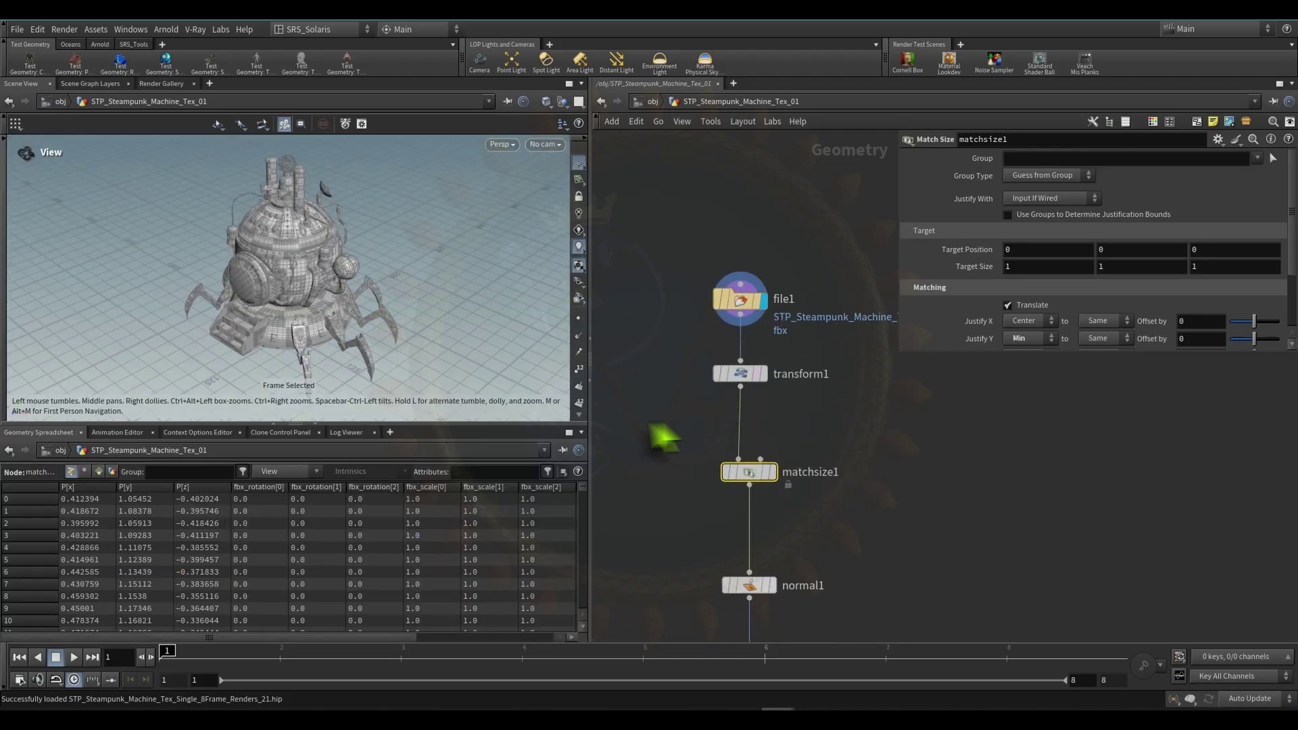
# - Display transform1 and file1 in turn to compare the model's size, orbiting around the file1 result
pyautogui.click(742, 373)
pyautogui.click(762, 373)
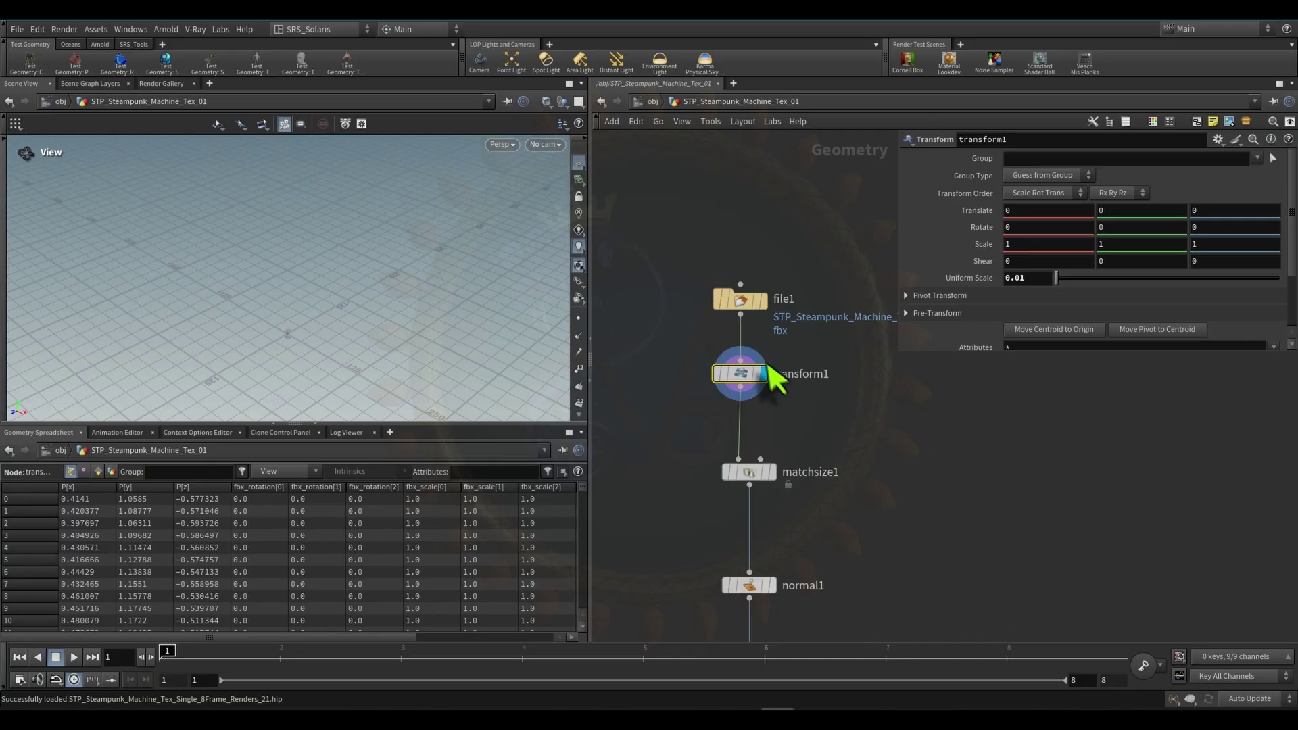
pyautogui.click(759, 300)
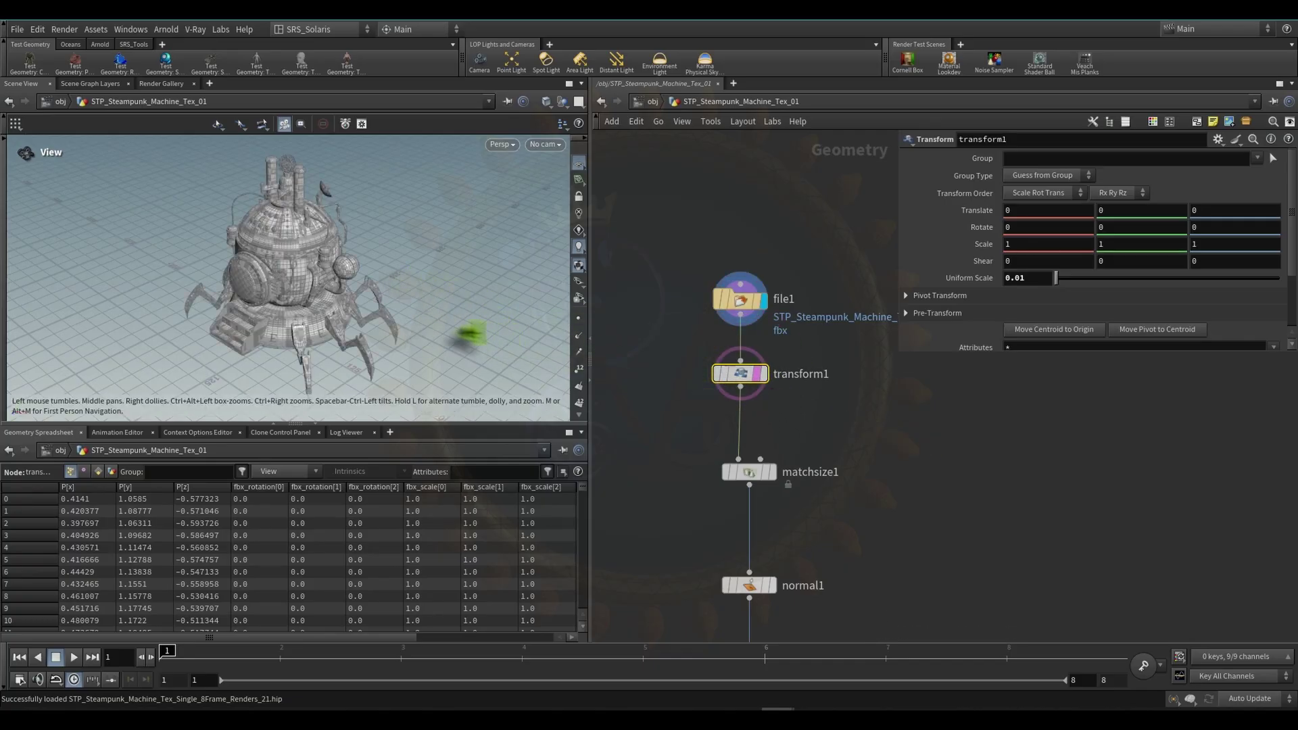
pyautogui.moveTo(431, 289); pyautogui.dragTo(454, 247)
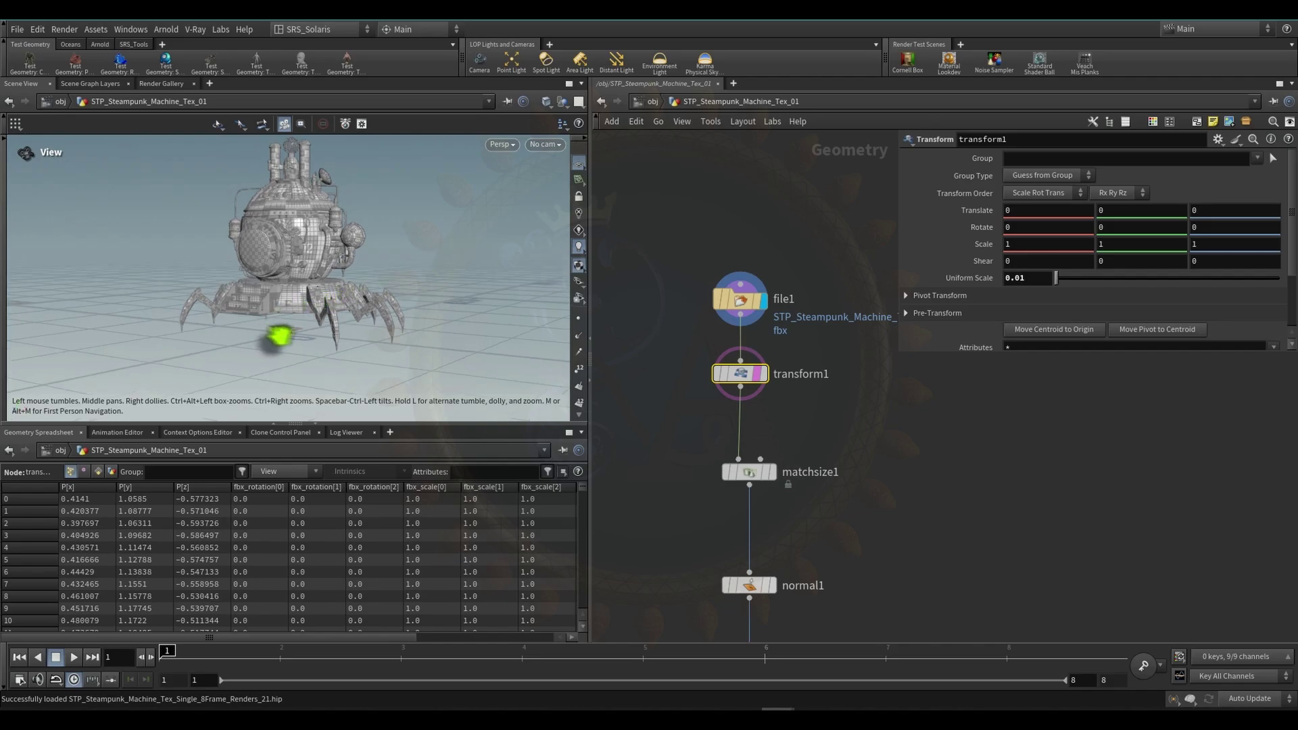
# - Display matchsize1 with file1 templated and orbit around both results to compare the machine's size
pyautogui.moveTo(278, 337); pyautogui.dragTo(339, 328, button='right')
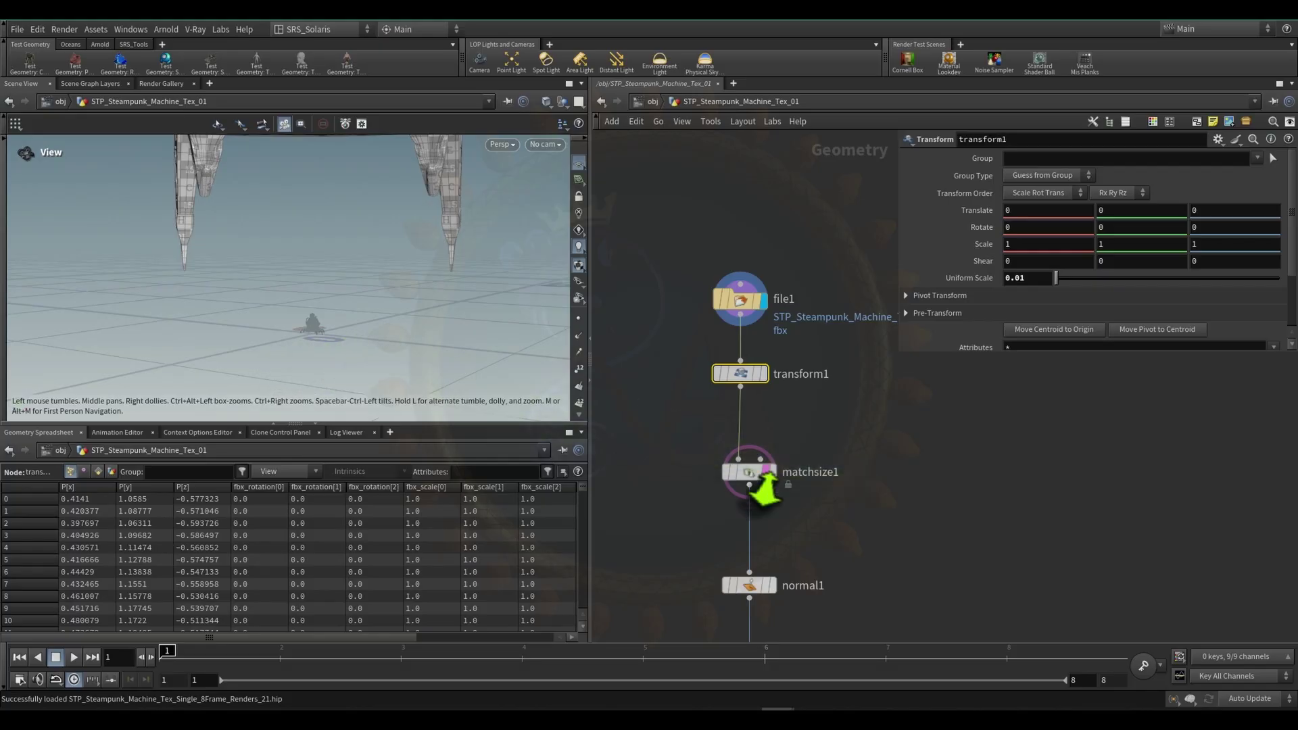
pyautogui.click(771, 472)
pyautogui.moveTo(795, 343); pyautogui.dragTo(788, 270, button='middle')
pyautogui.click(736, 242)
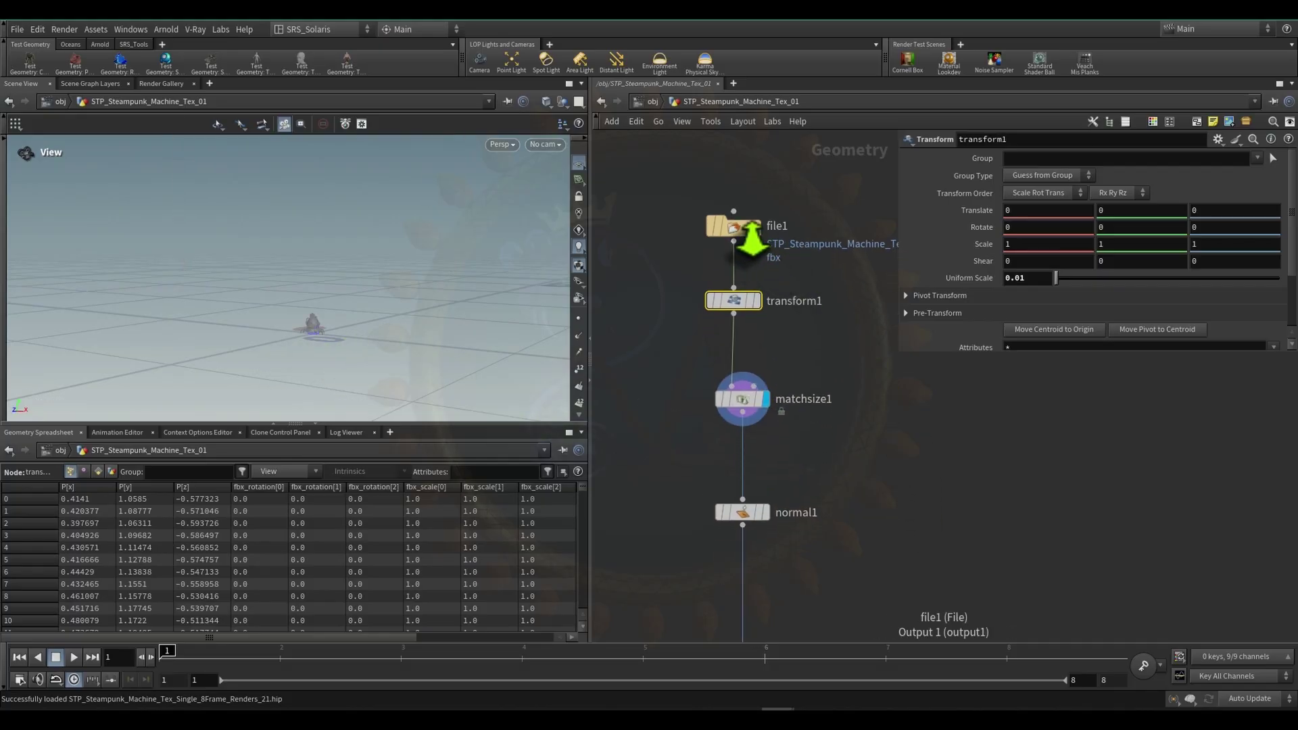
pyautogui.press('Escape')
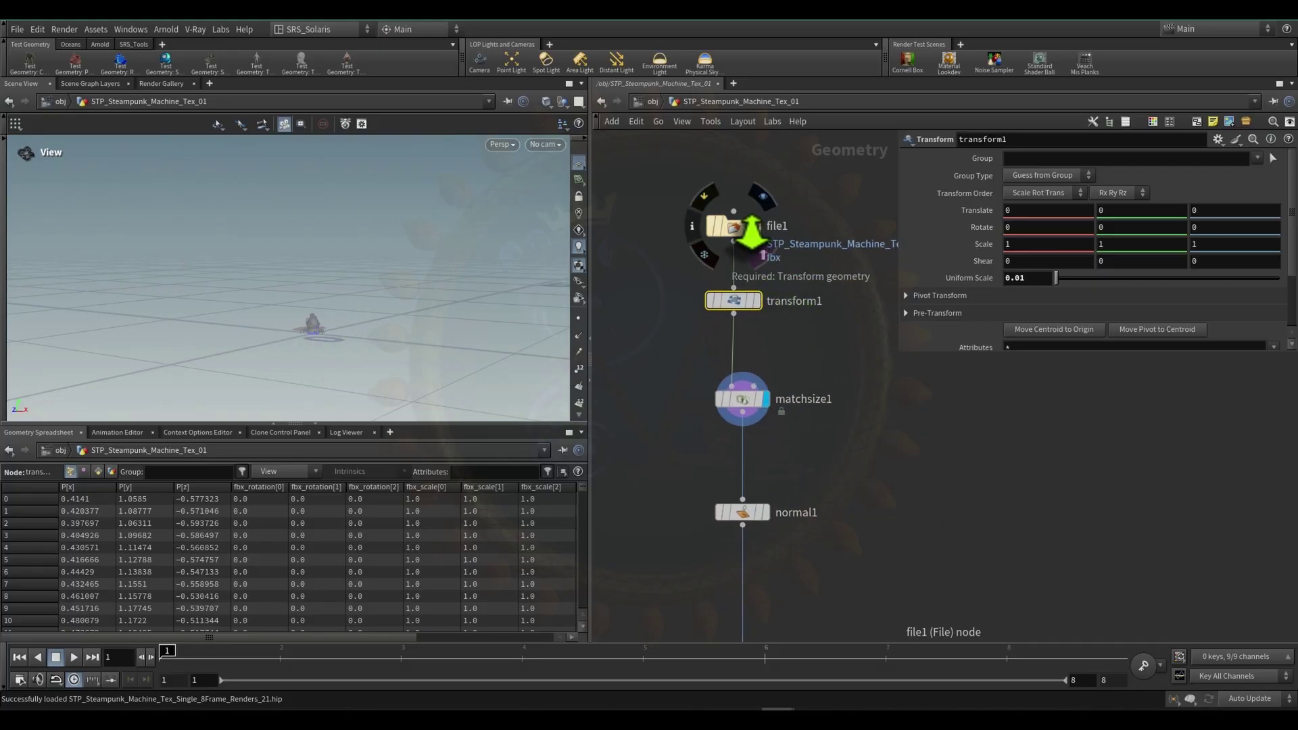
pyautogui.scroll(-5, 342, 267)
pyautogui.moveTo(343, 267); pyautogui.dragTo(329, 291)
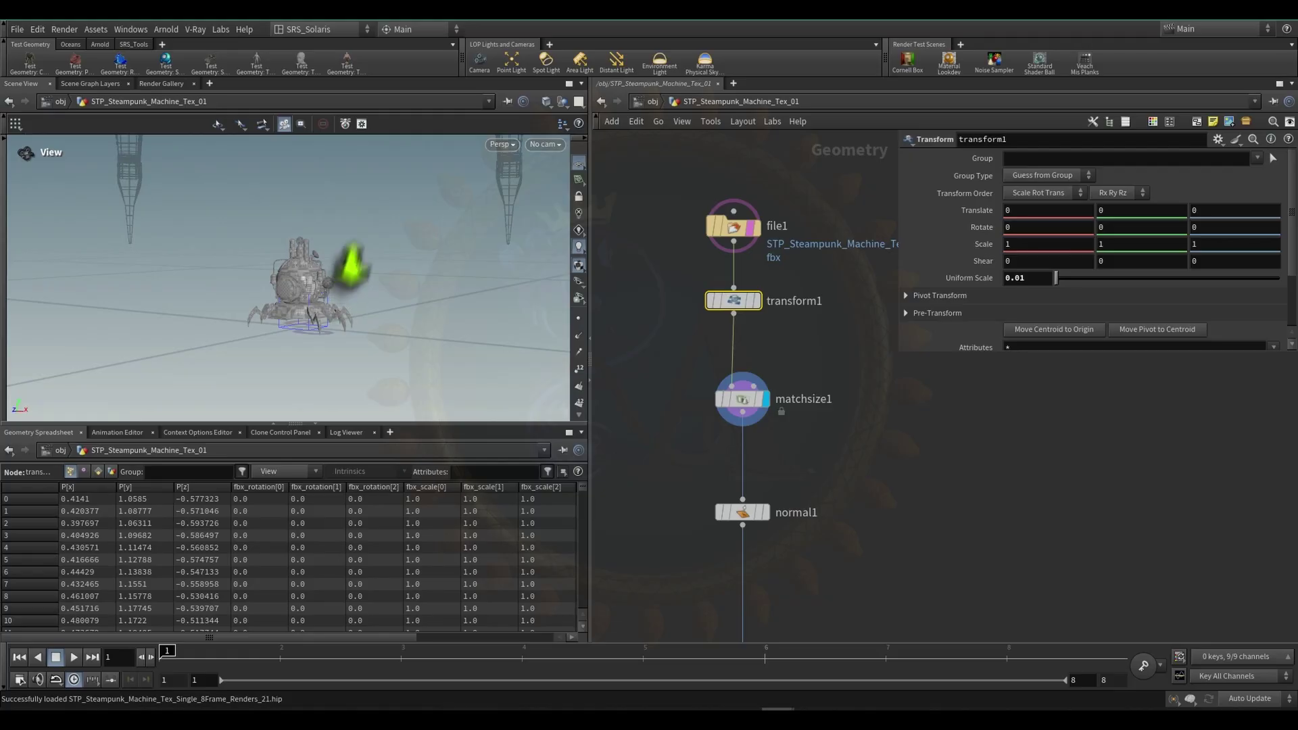
pyautogui.moveTo(455, 237); pyautogui.dragTo(510, 209)
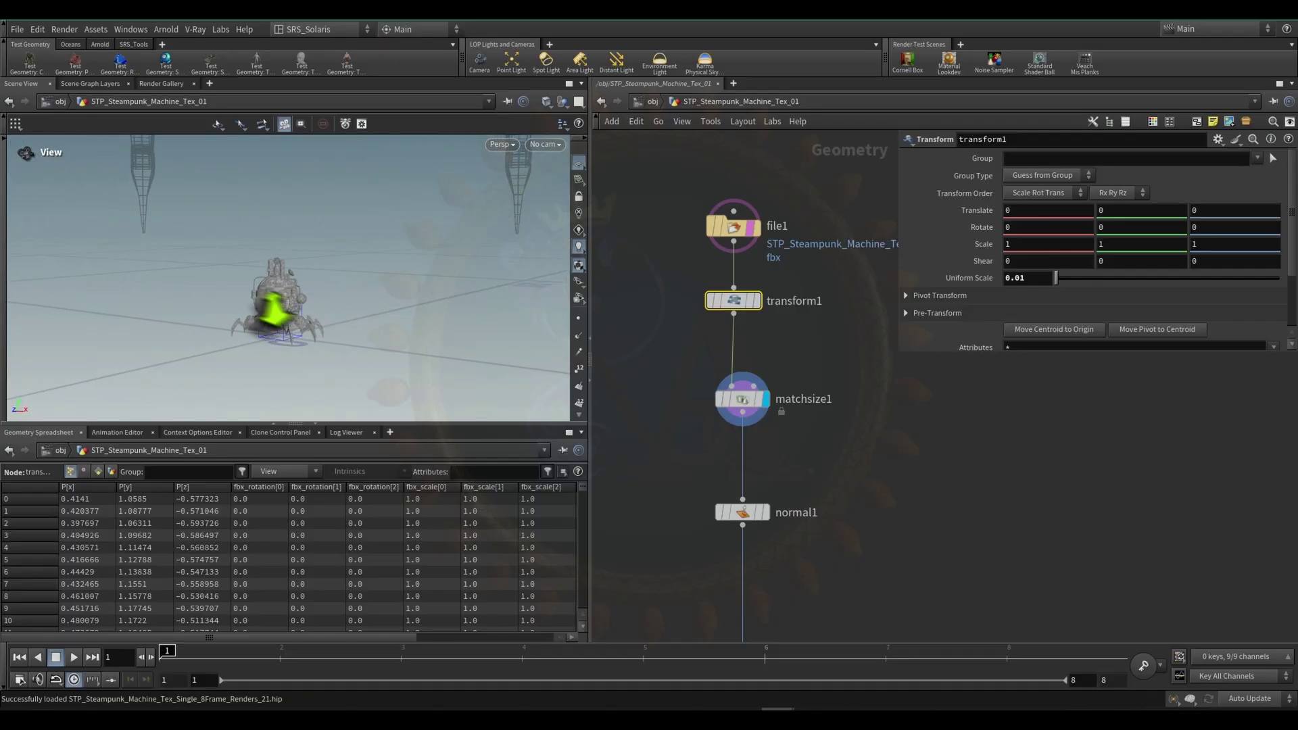
pyautogui.scroll(8, 341, 326)
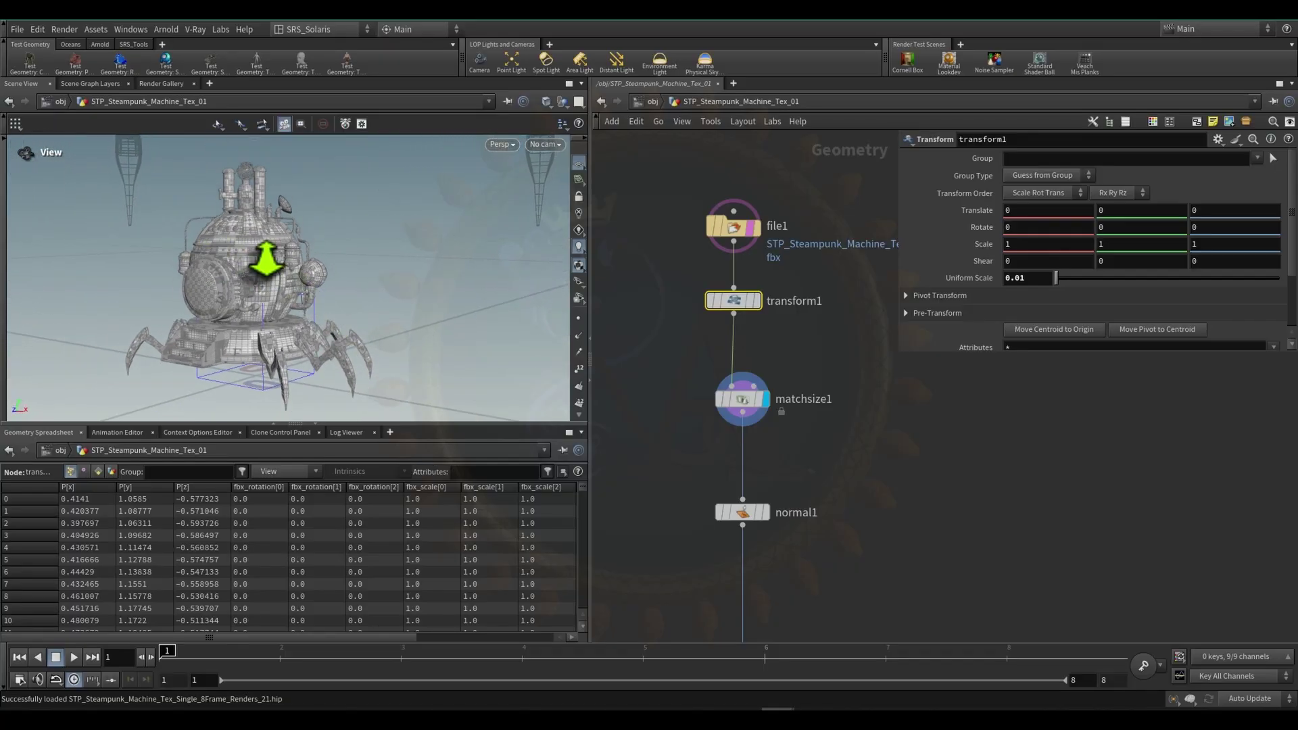
# - Turn on the display flag of normal1 and frame the machine's body closely in the scene view
pyautogui.scroll(-3, 820, 464)
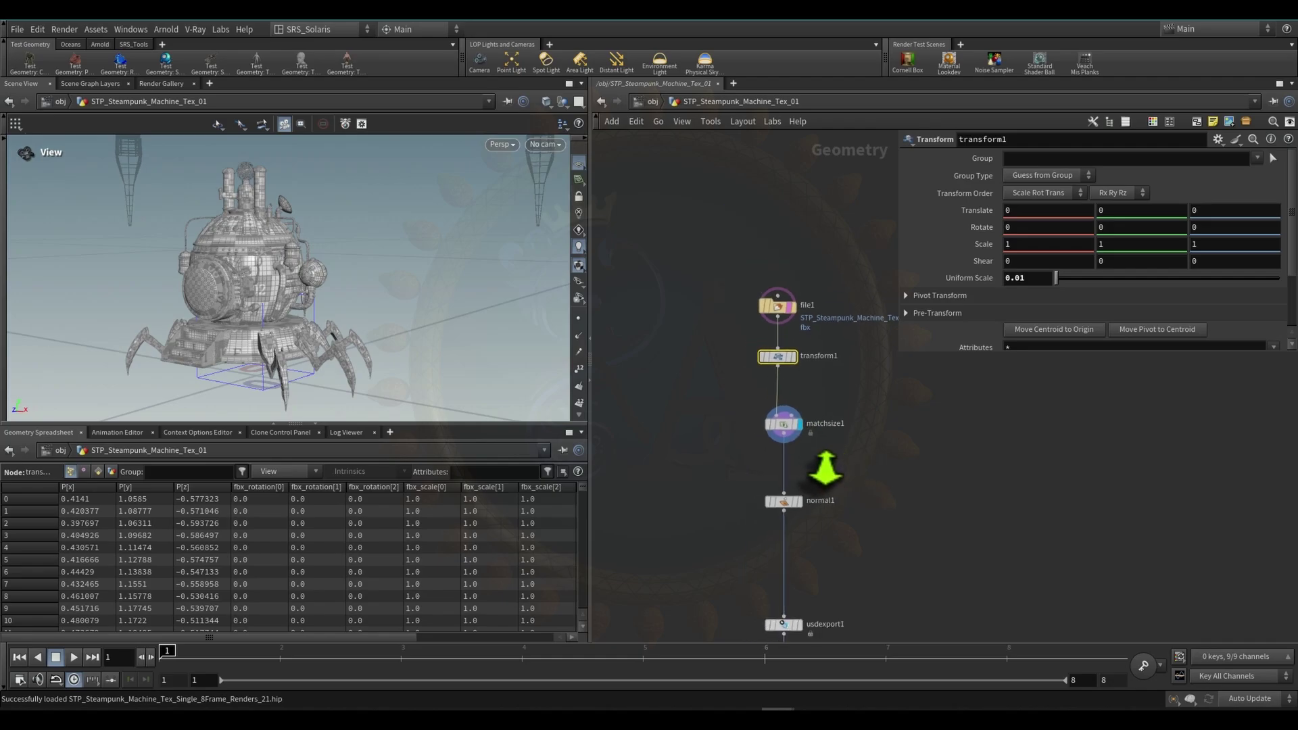
pyautogui.moveTo(820, 464); pyautogui.dragTo(812, 363, button='middle')
pyautogui.scroll(3, 869, 399)
pyautogui.scroll(1, 869, 399)
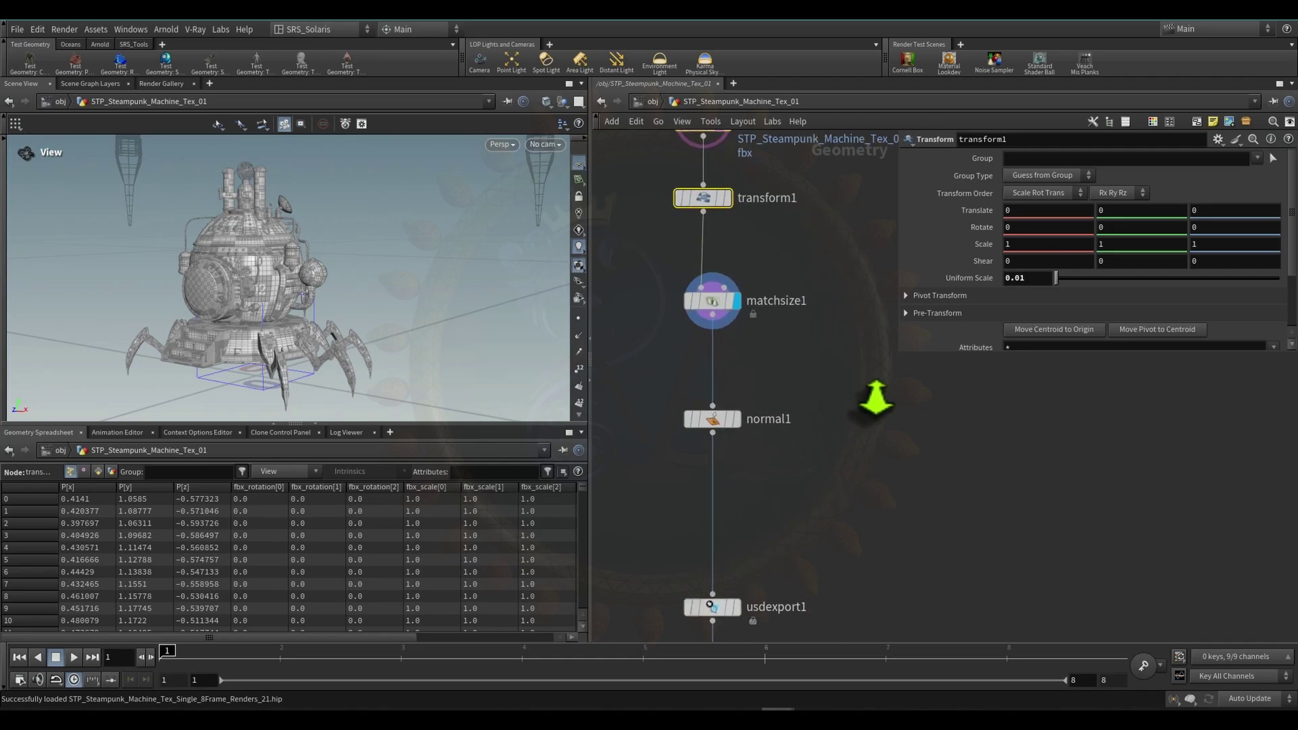
pyautogui.click(736, 419)
pyautogui.scroll(10, 257, 277)
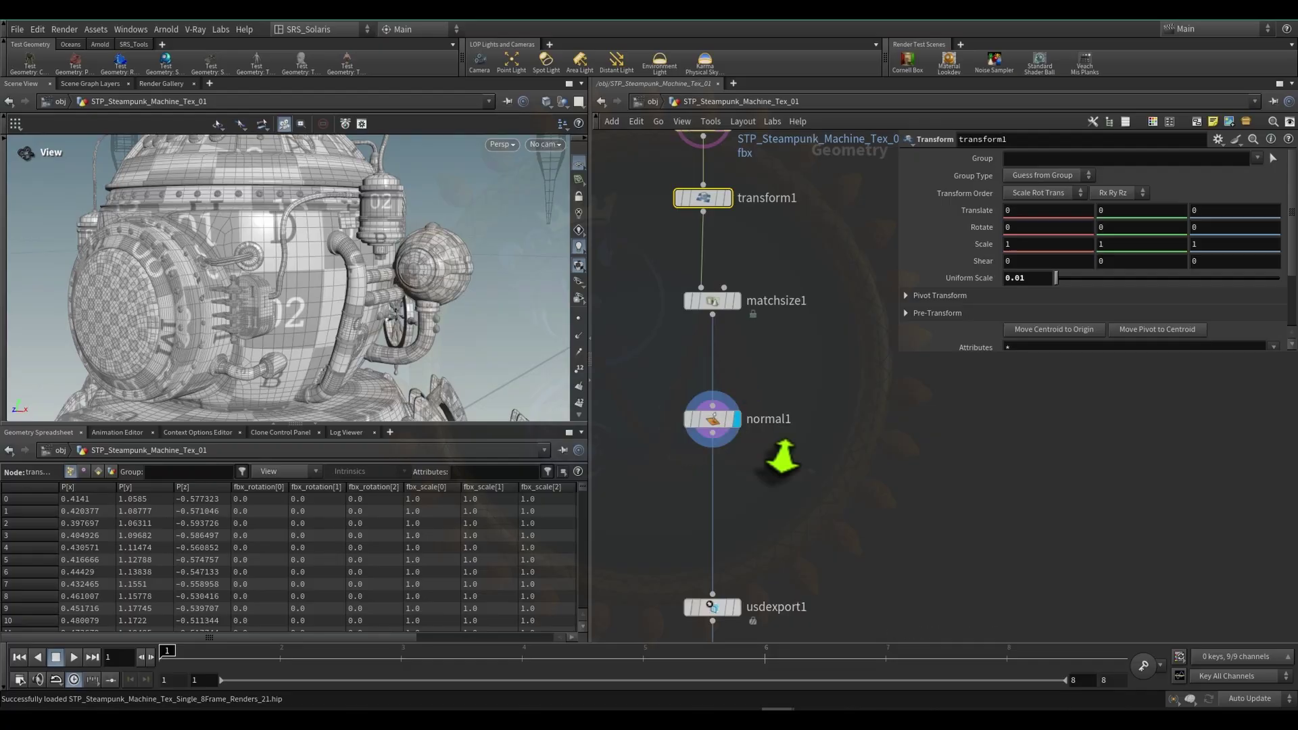
# - Select normal1 and toggle its bypass to compare the surface shading with and without computed normals
pyautogui.moveTo(815, 487); pyautogui.dragTo(660, 365)
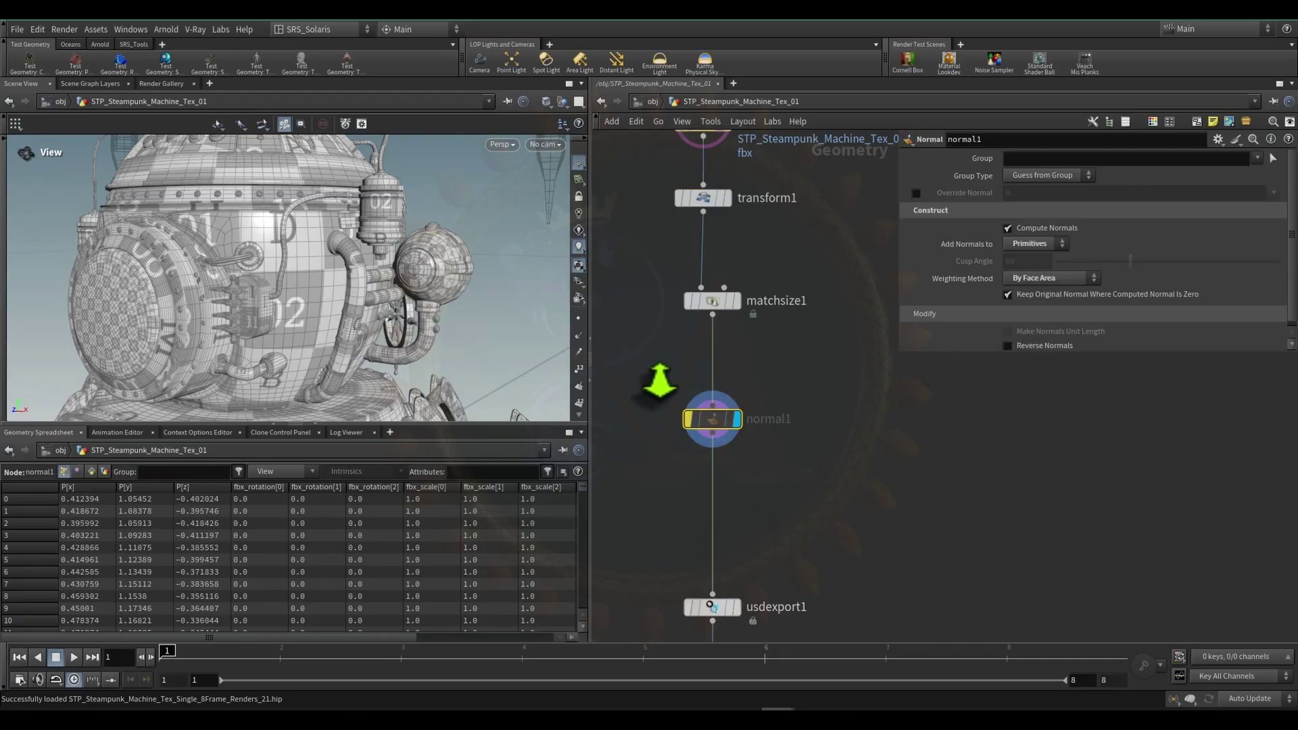
pyautogui.press('b')
pyautogui.scroll(5, 379, 282)
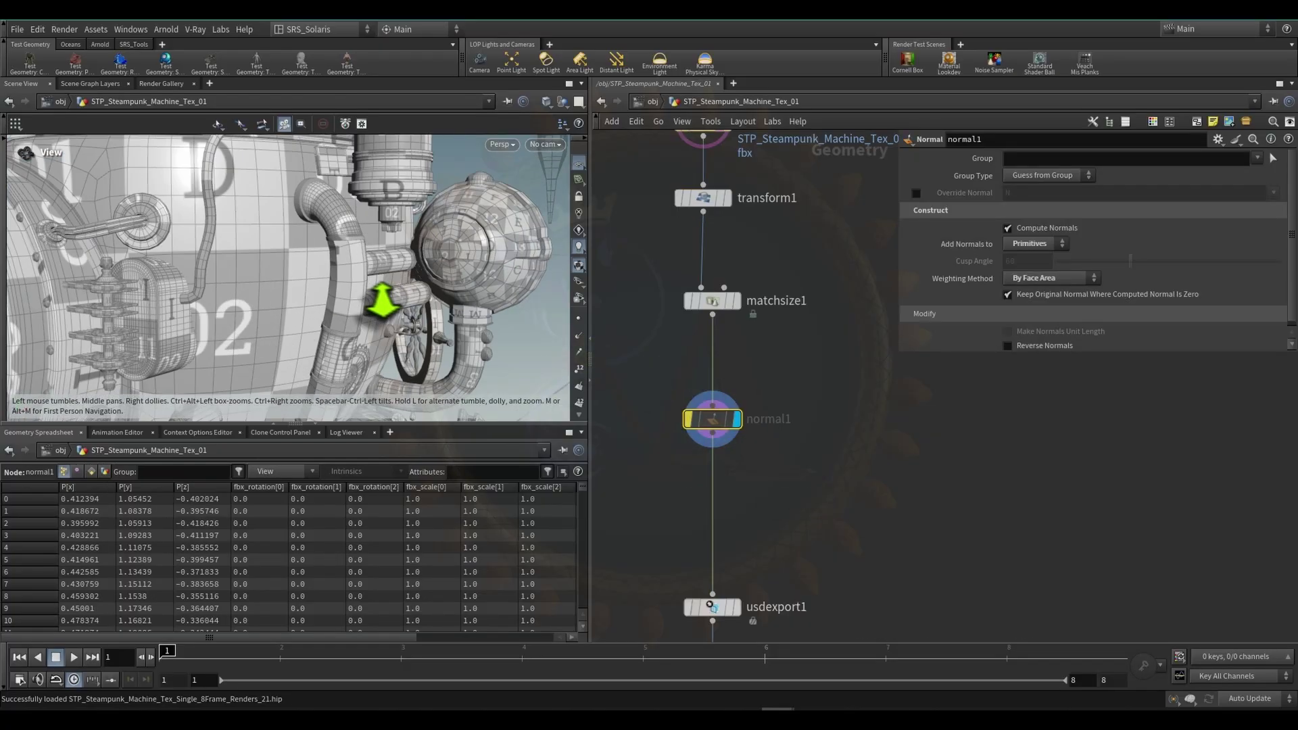
pyautogui.scroll(-6, 369, 276)
pyautogui.scroll(6, 370, 277)
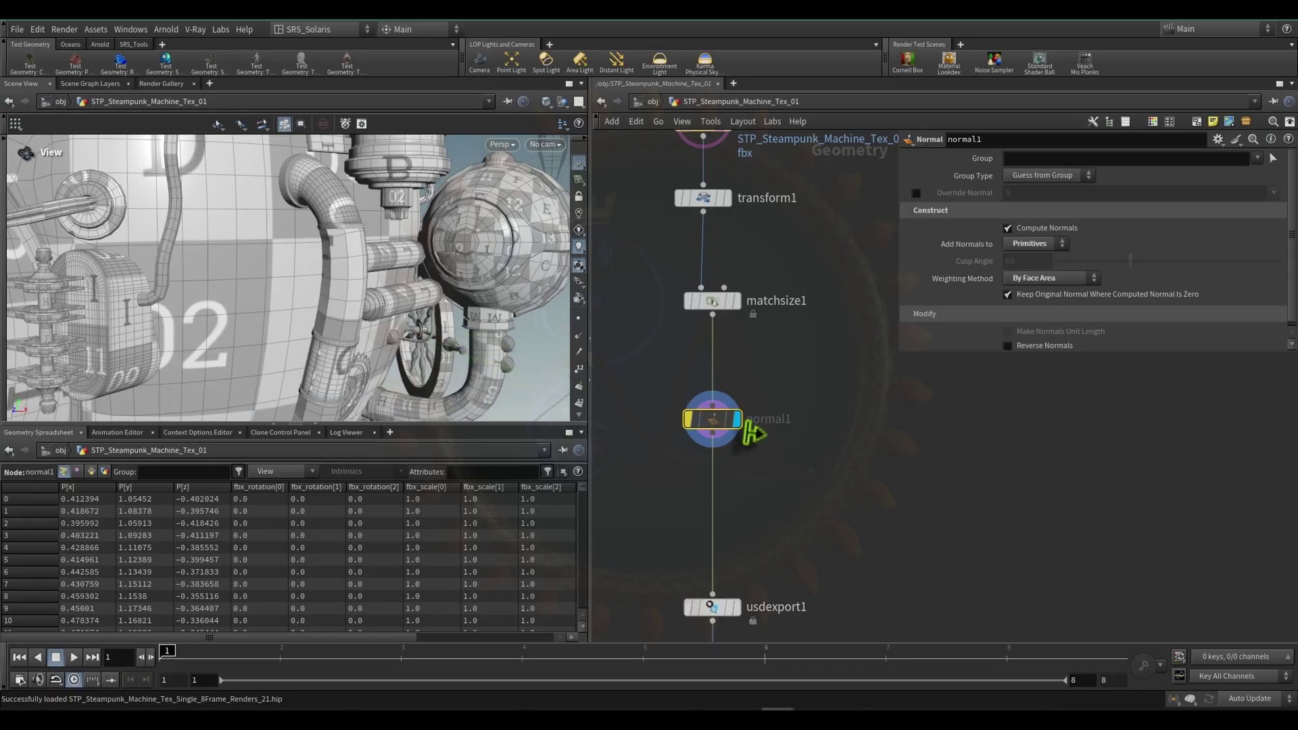
pyautogui.press('b')
pyautogui.press('b')
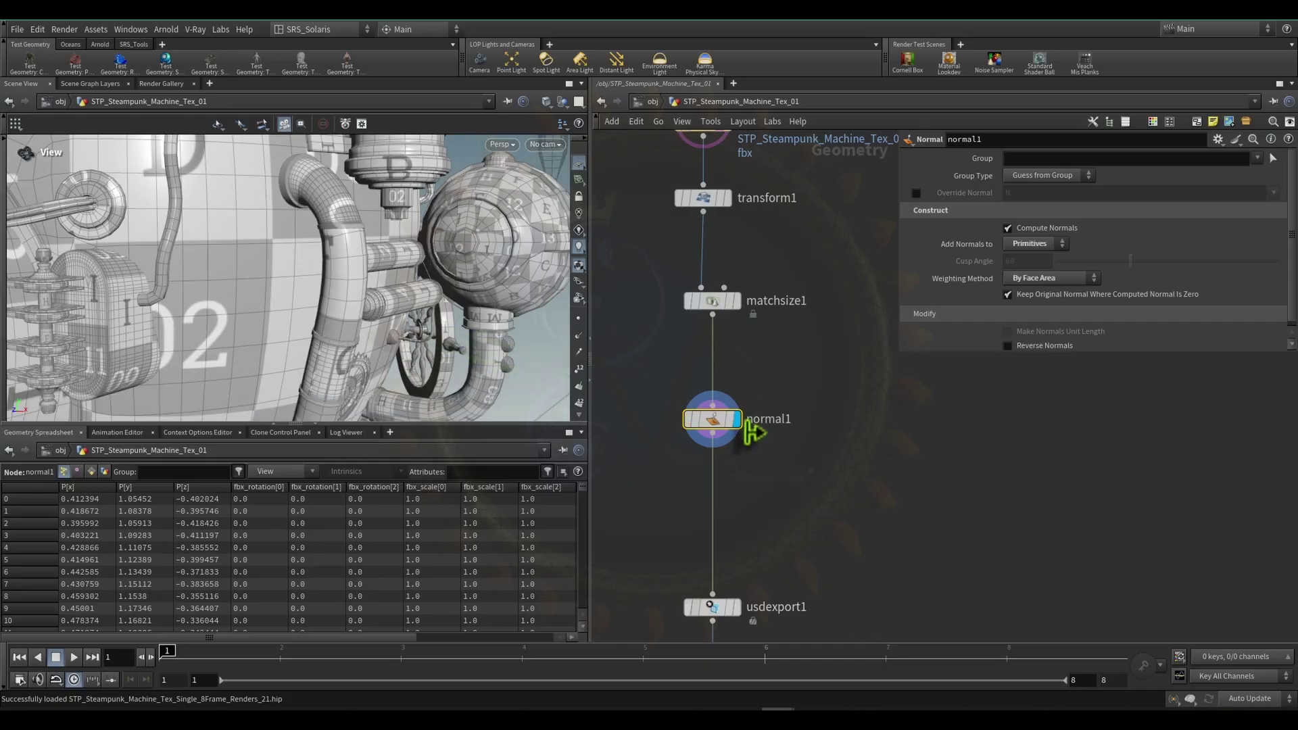
# - Select usdexport1 to read its export settings, and select and display the STP_FBX_OUT output node
pyautogui.moveTo(869, 505); pyautogui.dragTo(863, 330, button='middle')
pyautogui.moveTo(652, 497); pyautogui.dragTo(817, 423)
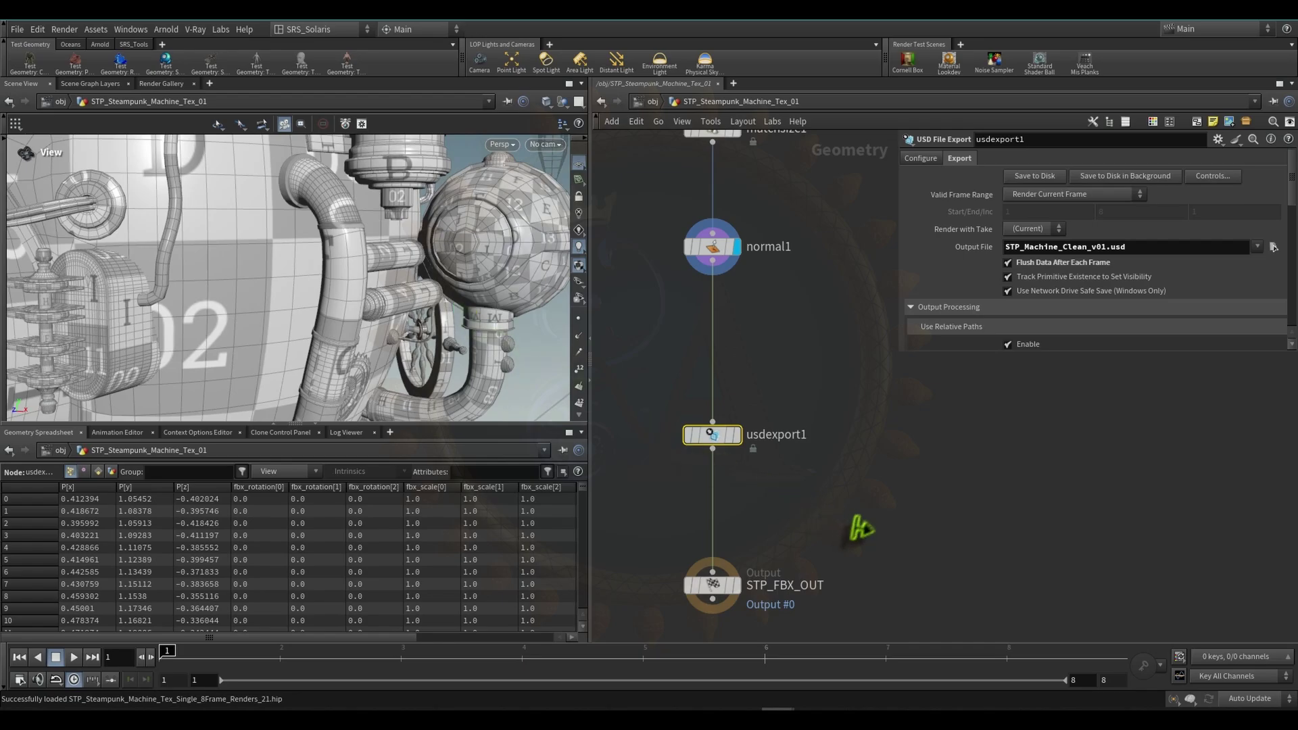
pyautogui.click(710, 526)
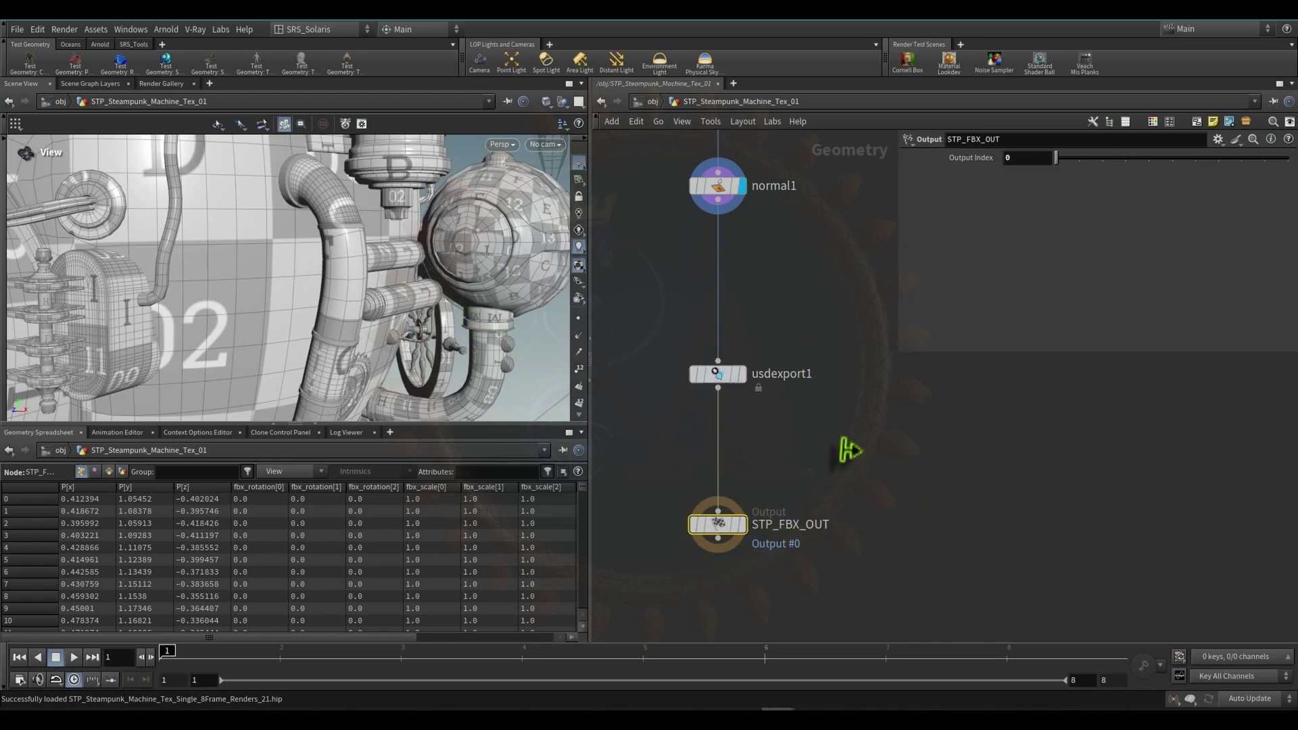
pyautogui.click(741, 525)
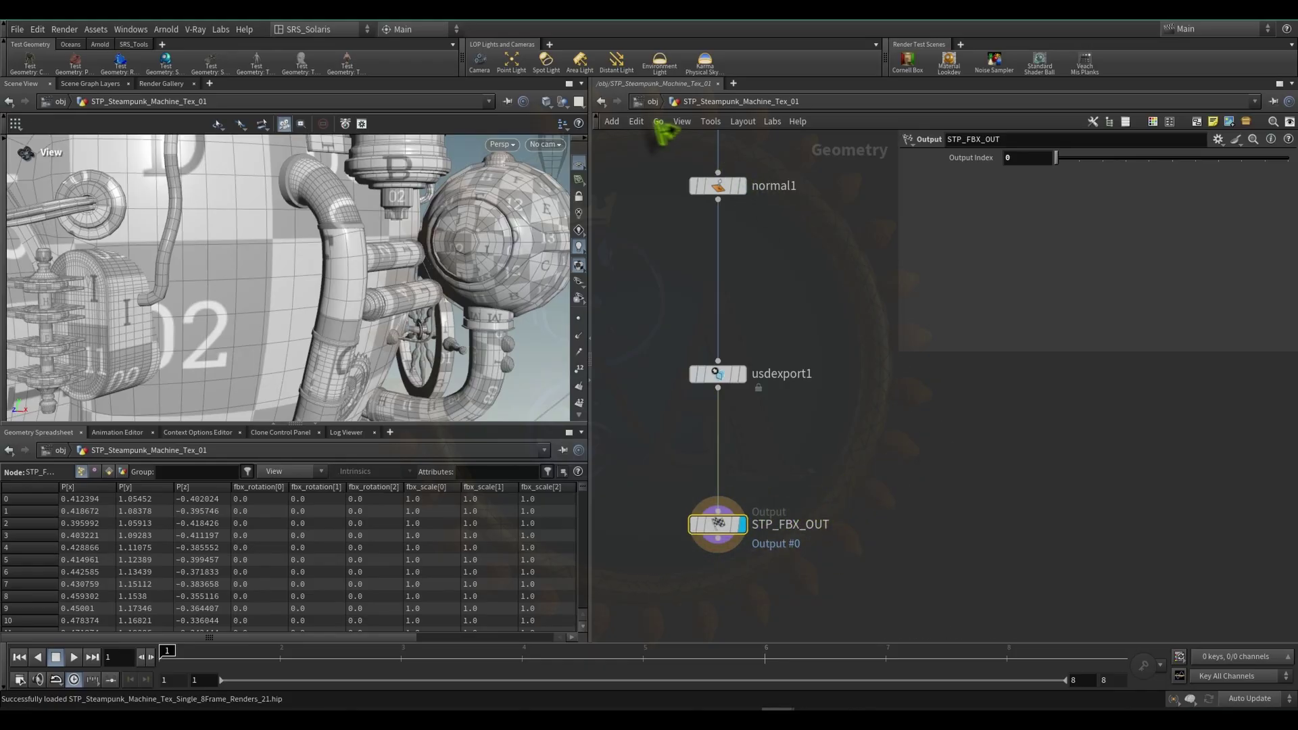
# - Switch the network to the LOPs level and examine reference1's primitive path and file pattern
pyautogui.press('n')
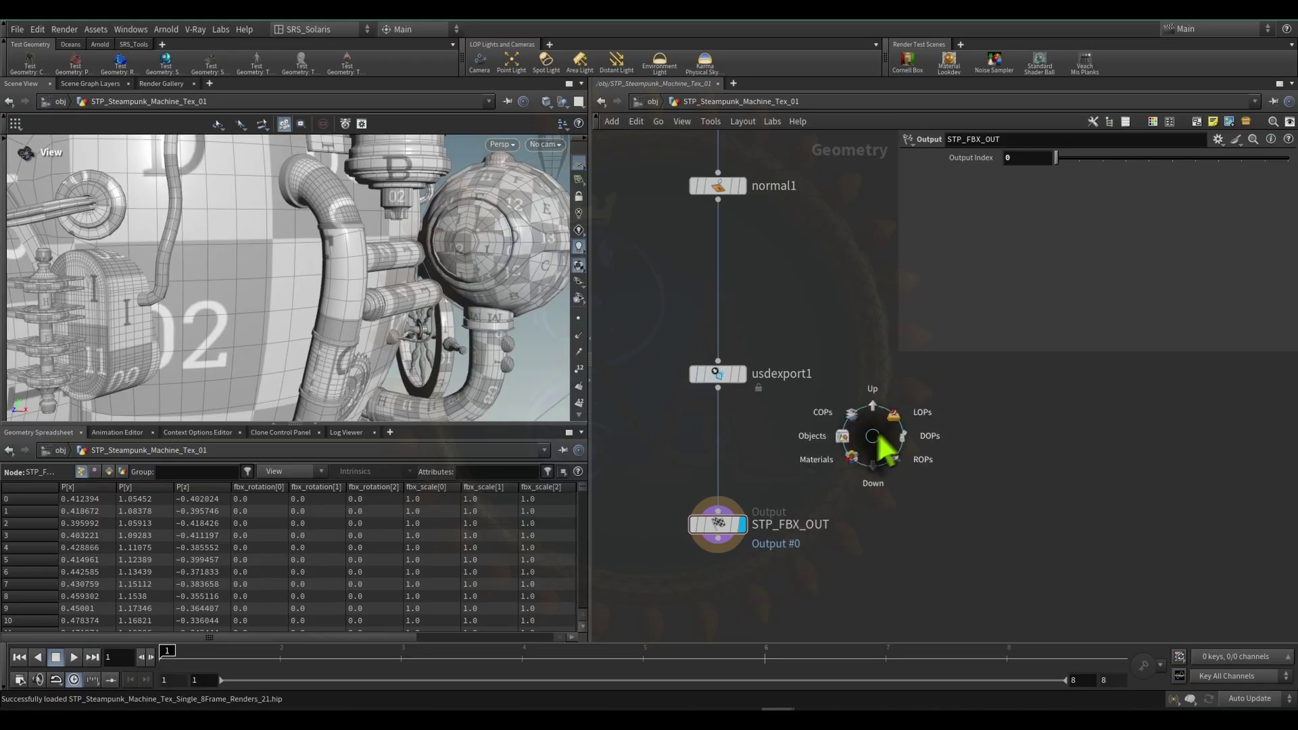
pyautogui.click(893, 447)
pyautogui.moveTo(766, 428); pyautogui.dragTo(677, 467, button='middle')
pyautogui.scroll(2, 784, 453)
pyautogui.scroll(3, 788, 467)
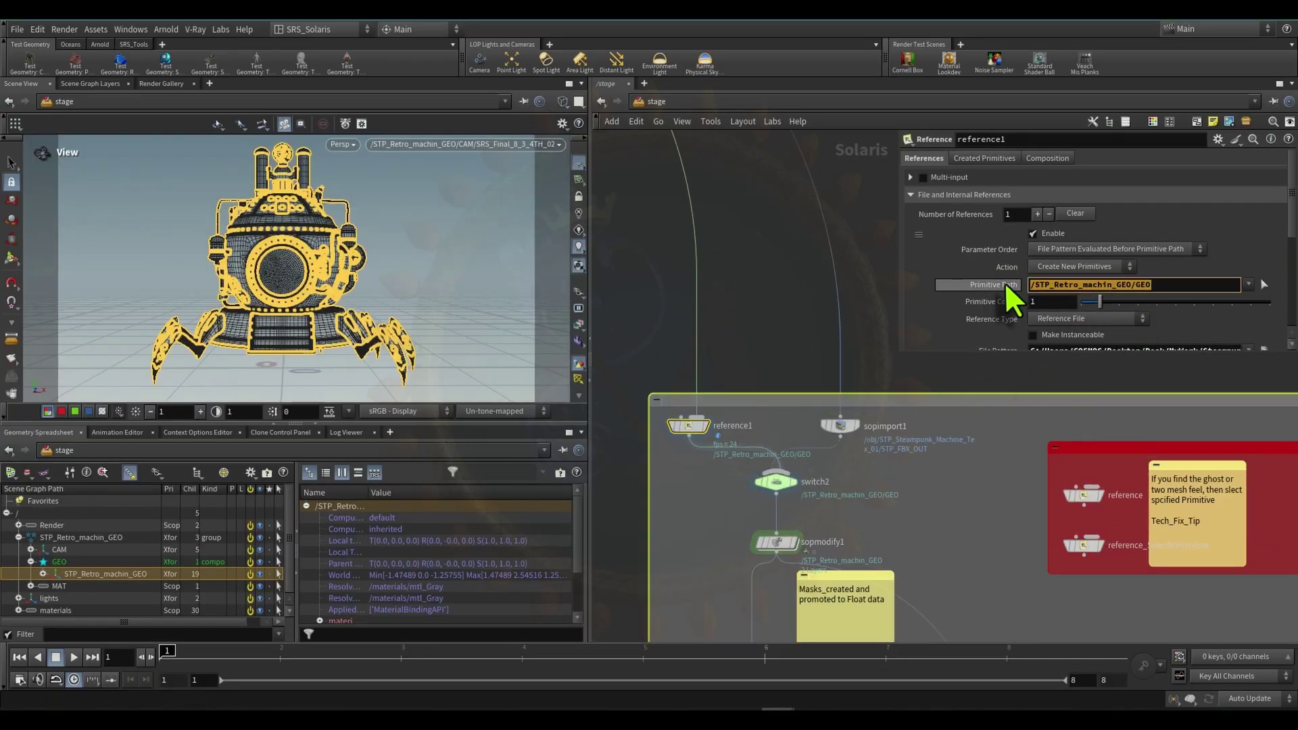
pyautogui.scroll(-4, 931, 283)
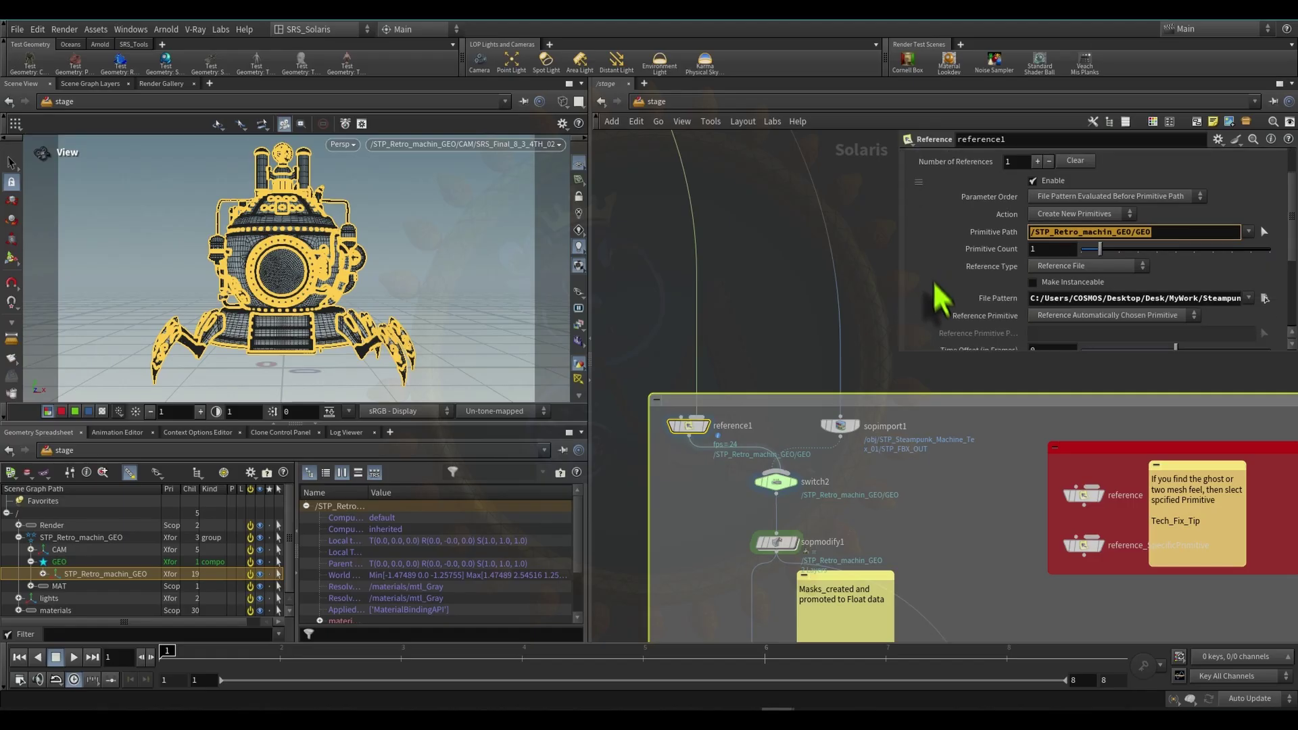
# - Extend the network box around the import nodes upward and move sopimport1 higher inside it
pyautogui.moveTo(737, 506); pyautogui.dragTo(735, 466, button='middle')
pyautogui.moveTo(725, 467); pyautogui.dragTo(851, 421)
pyautogui.moveTo(861, 397); pyautogui.dragTo(782, 419, button='middle')
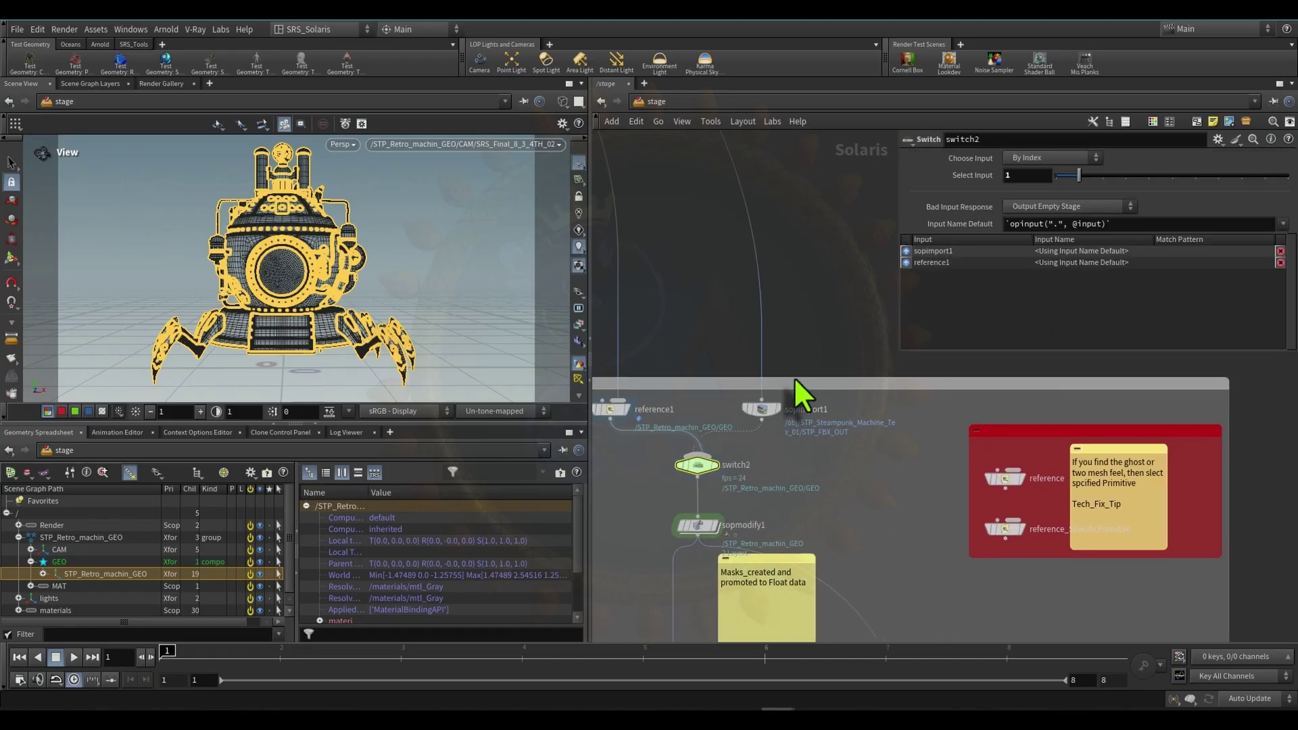
pyautogui.moveTo(794, 378); pyautogui.dragTo(790, 298)
pyautogui.moveTo(759, 404); pyautogui.dragTo(873, 404)
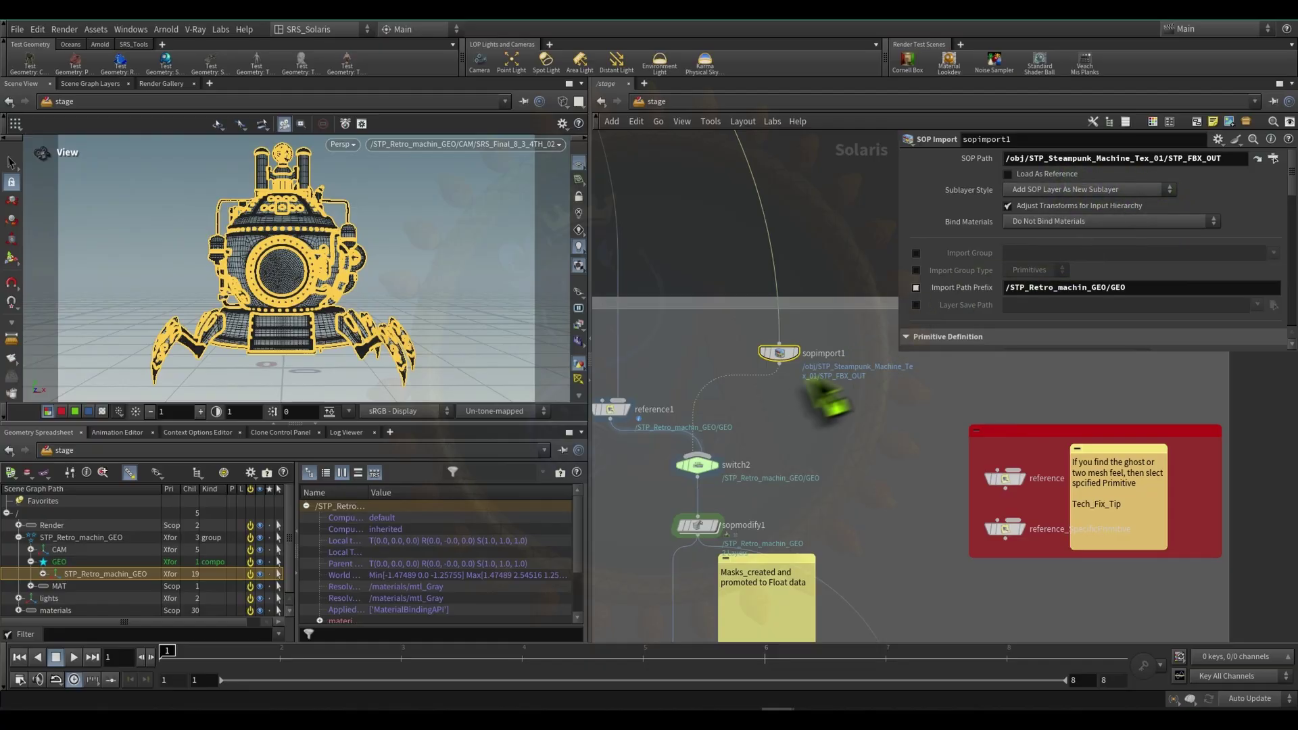
# - Select switch2 to read its Select Input setting and input list, and inspect the sopimport1 node feeding it
pyautogui.moveTo(831, 406); pyautogui.dragTo(903, 367, button='middle')
pyautogui.click(771, 425)
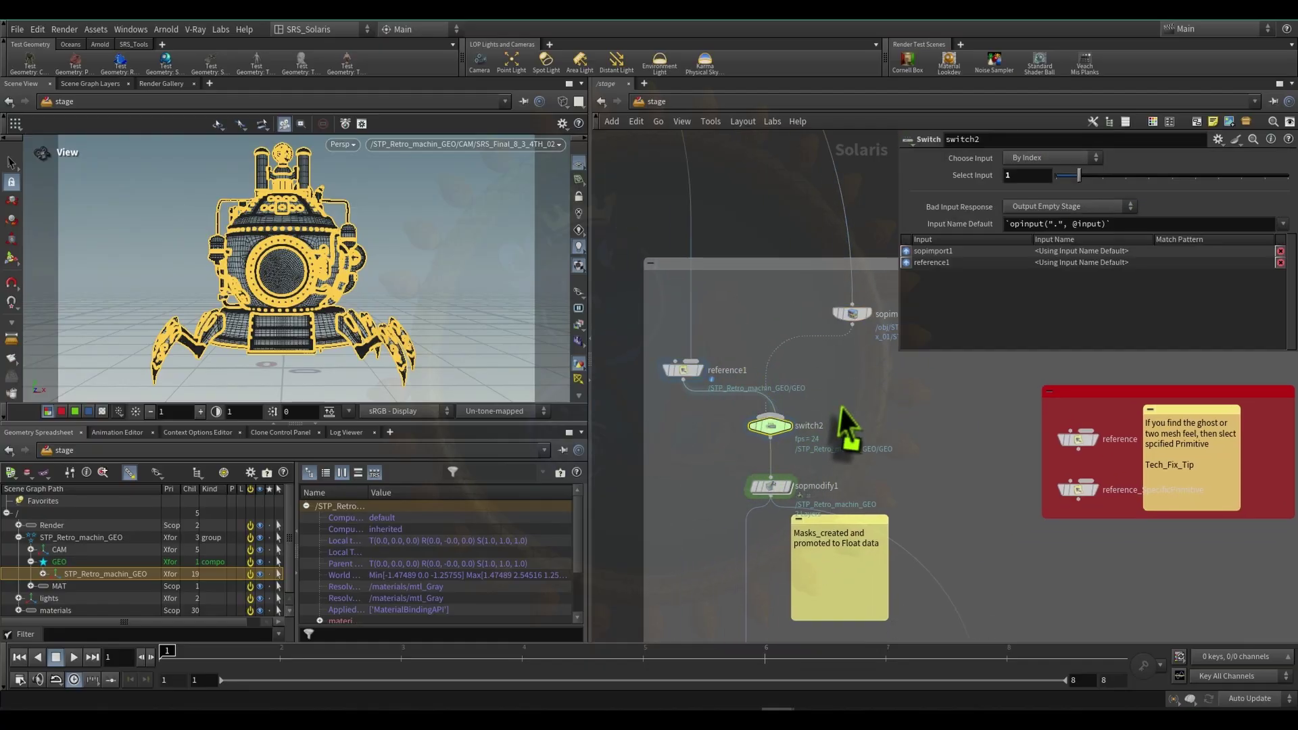
pyautogui.scroll(3, 790, 426)
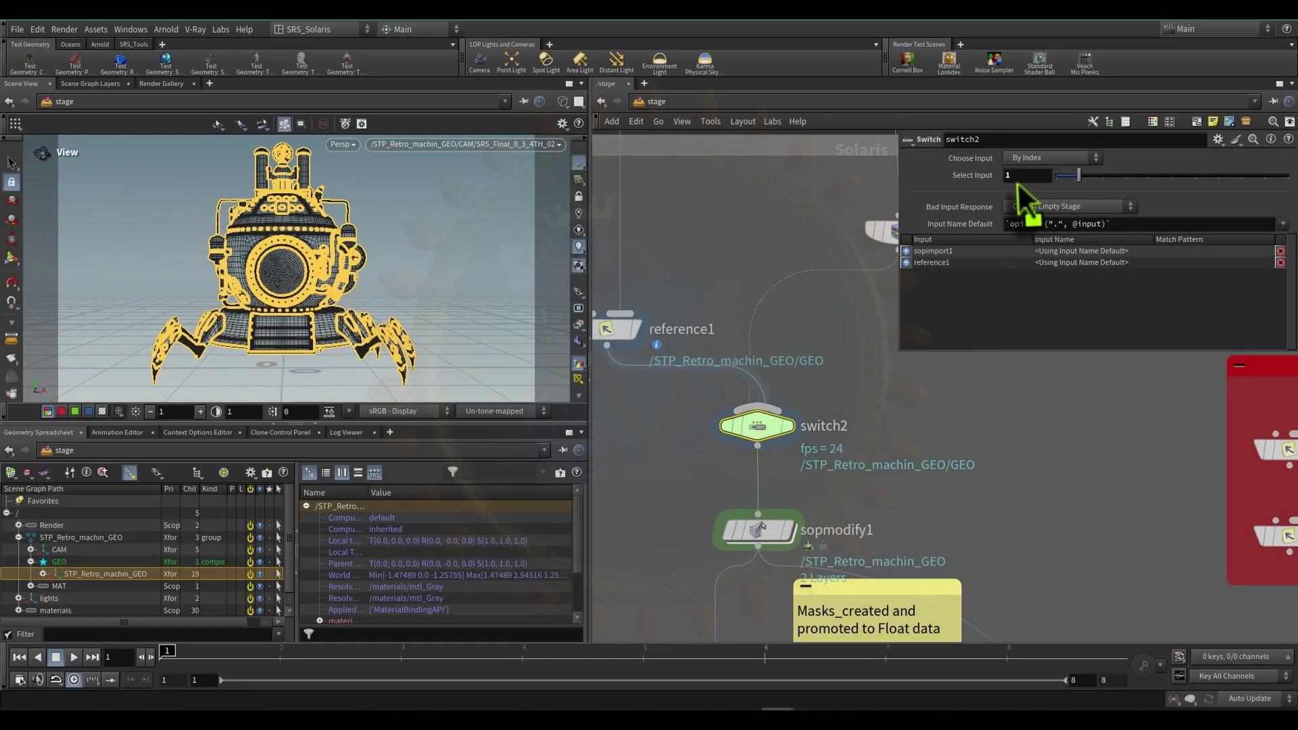
pyautogui.moveTo(772, 196); pyautogui.dragTo(716, 211, button='middle')
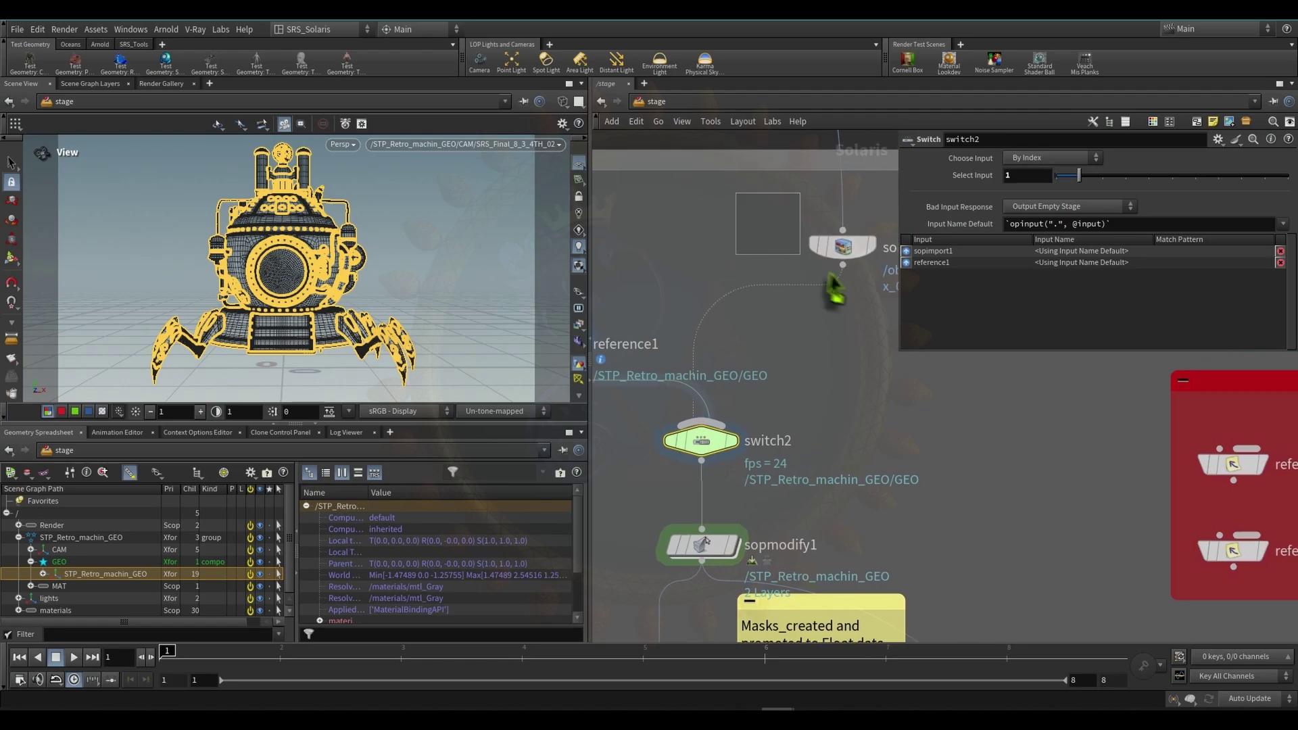
pyautogui.click(842, 247)
# - Select sopmodify1 and enlarge the parameter dialog to show its Import Data settings
pyautogui.moveTo(912, 420); pyautogui.dragTo(881, 281, button='middle')
pyautogui.moveTo(863, 392); pyautogui.dragTo(943, 387, button='middle')
pyautogui.click(750, 400)
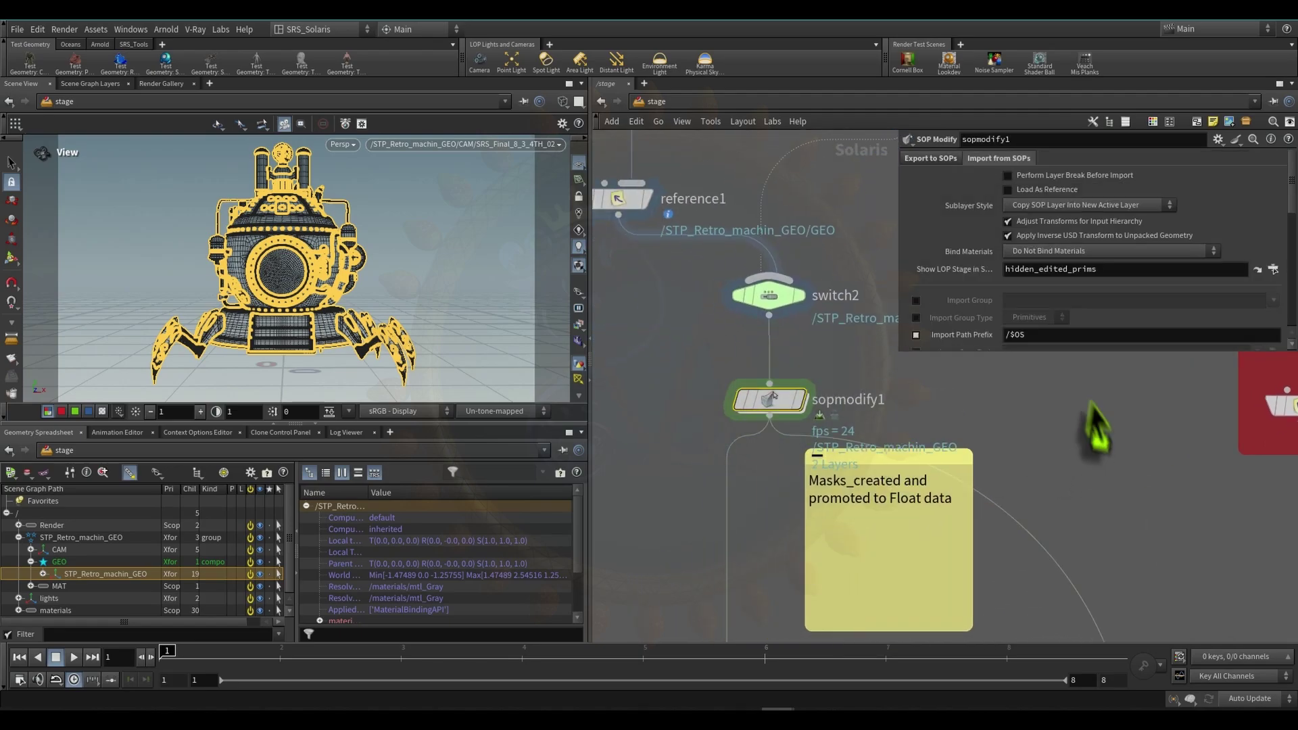
pyautogui.moveTo(986, 353); pyautogui.dragTo(1059, 533)
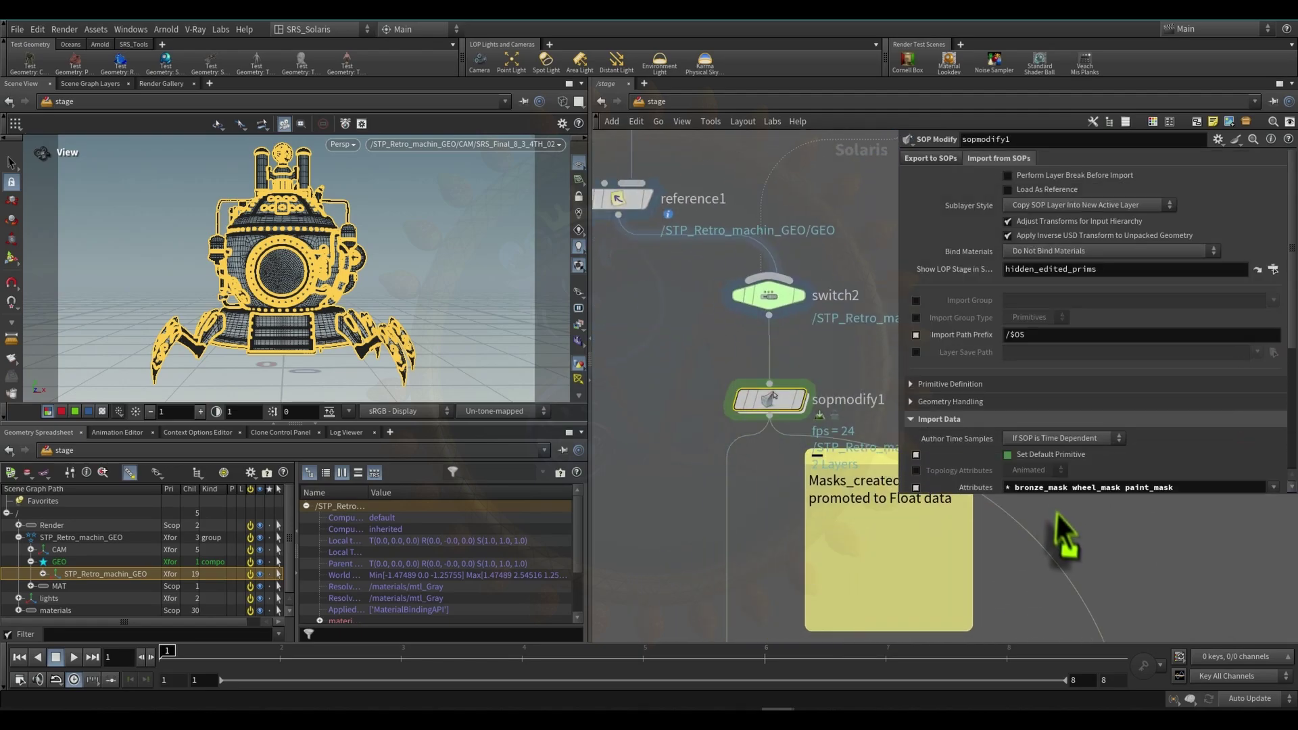
pyautogui.moveTo(670, 334); pyautogui.dragTo(640, 356, button='middle')
pyautogui.click(692, 332)
pyautogui.moveTo(632, 349); pyautogui.dragTo(846, 420)
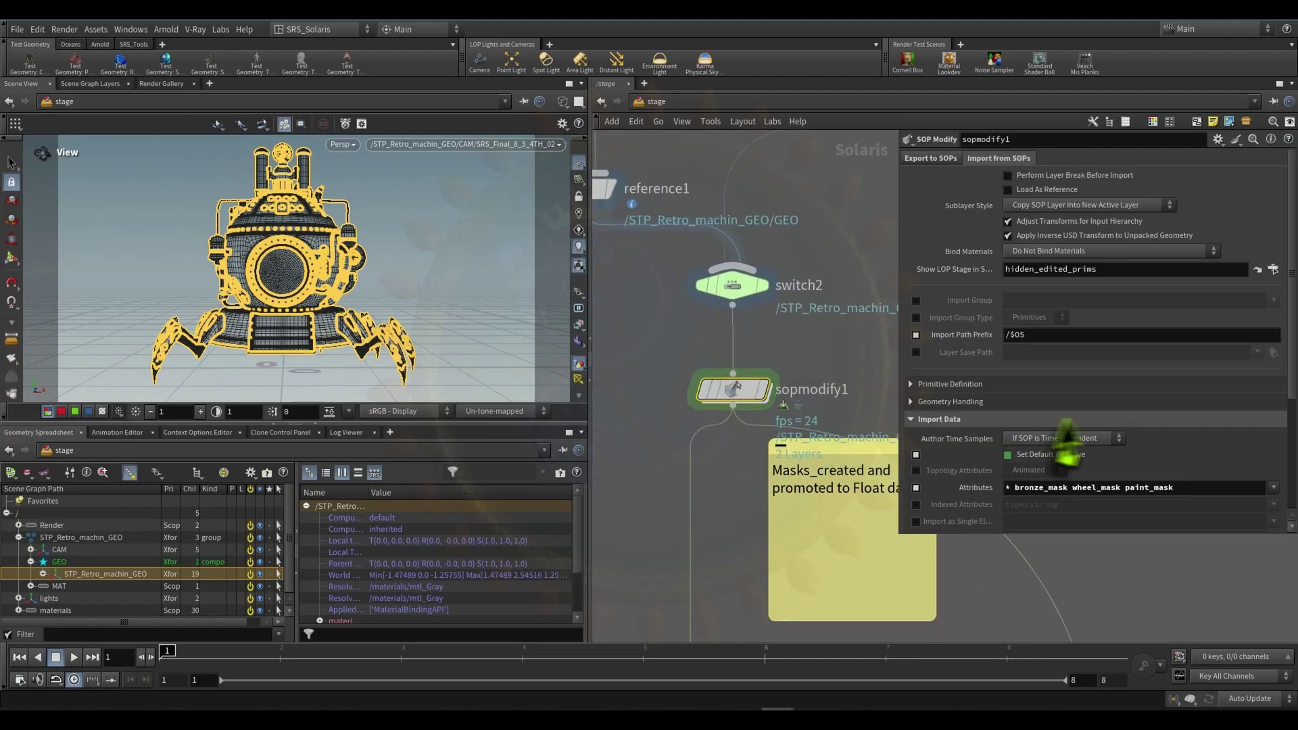
# - Examine sopmodify1's imported mask attributes and its subset groups in the Import Data section
pyautogui.scroll(-4, 1127, 421)
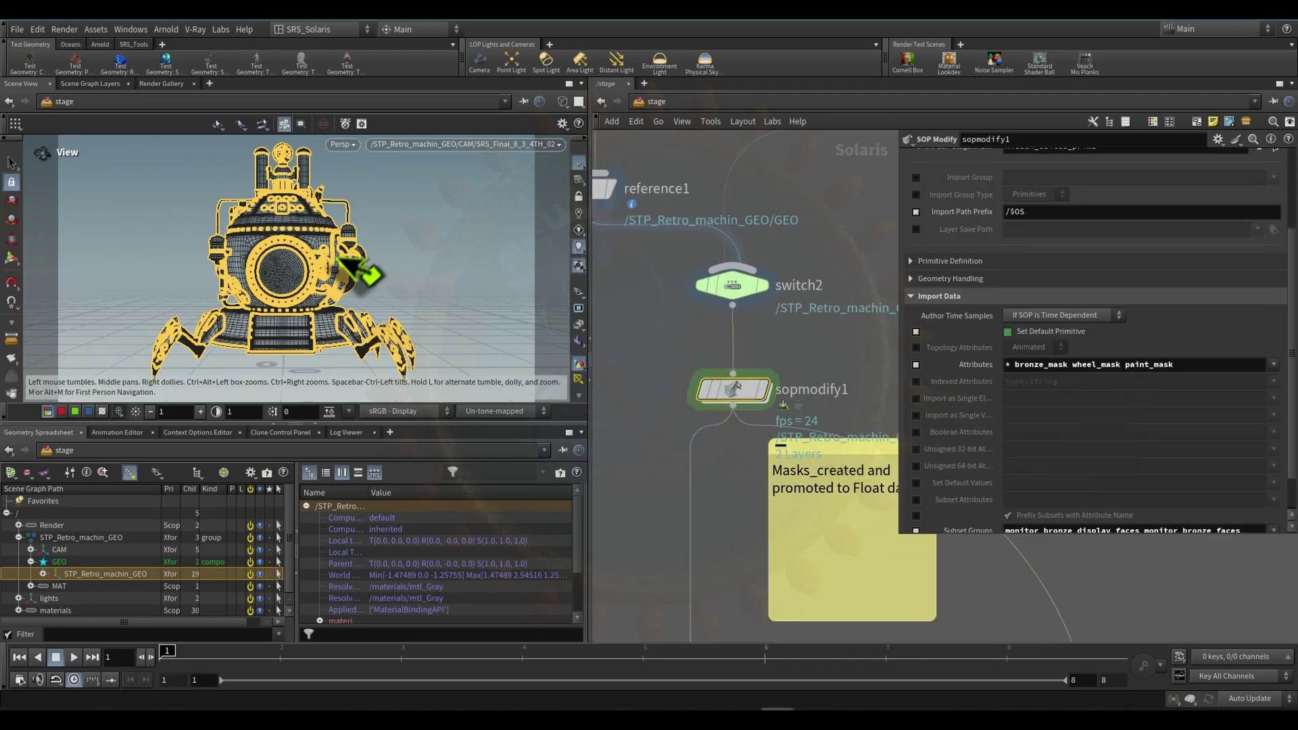
pyautogui.scroll(-2, 1109, 300)
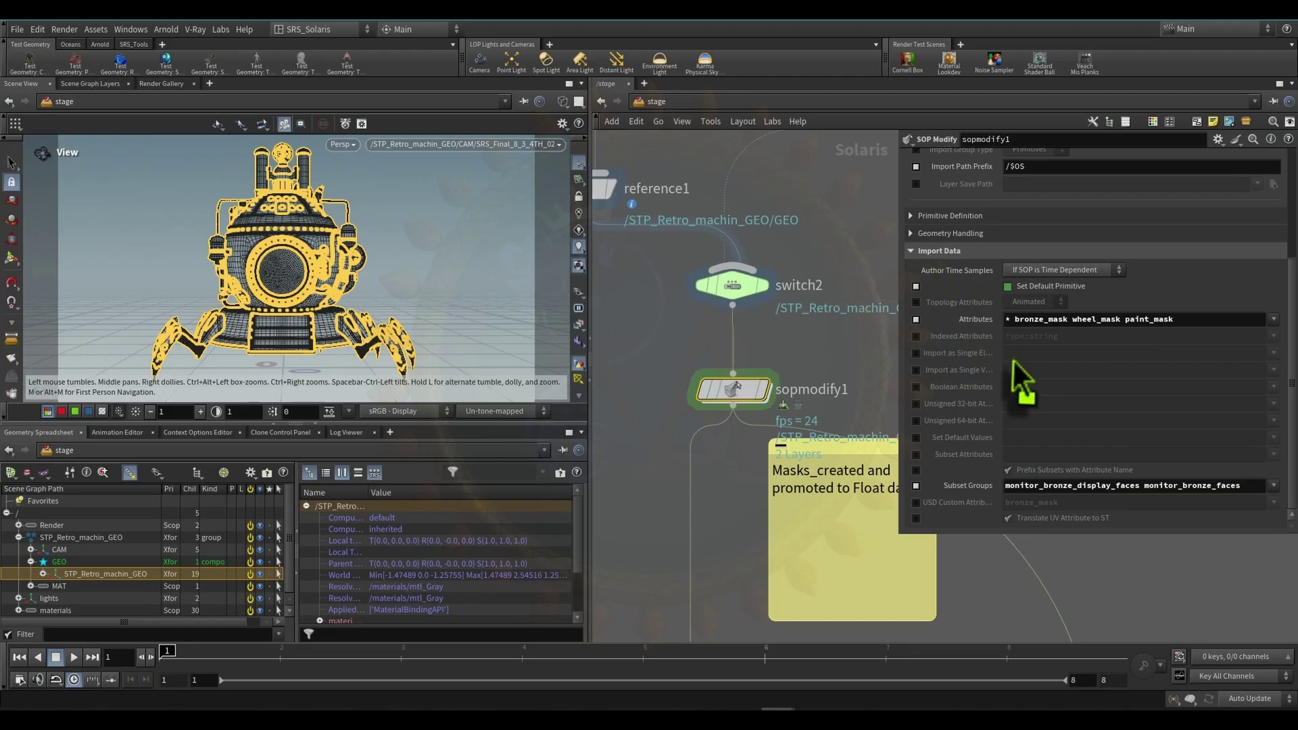
pyautogui.moveTo(1180, 321); pyautogui.dragTo(942, 322)
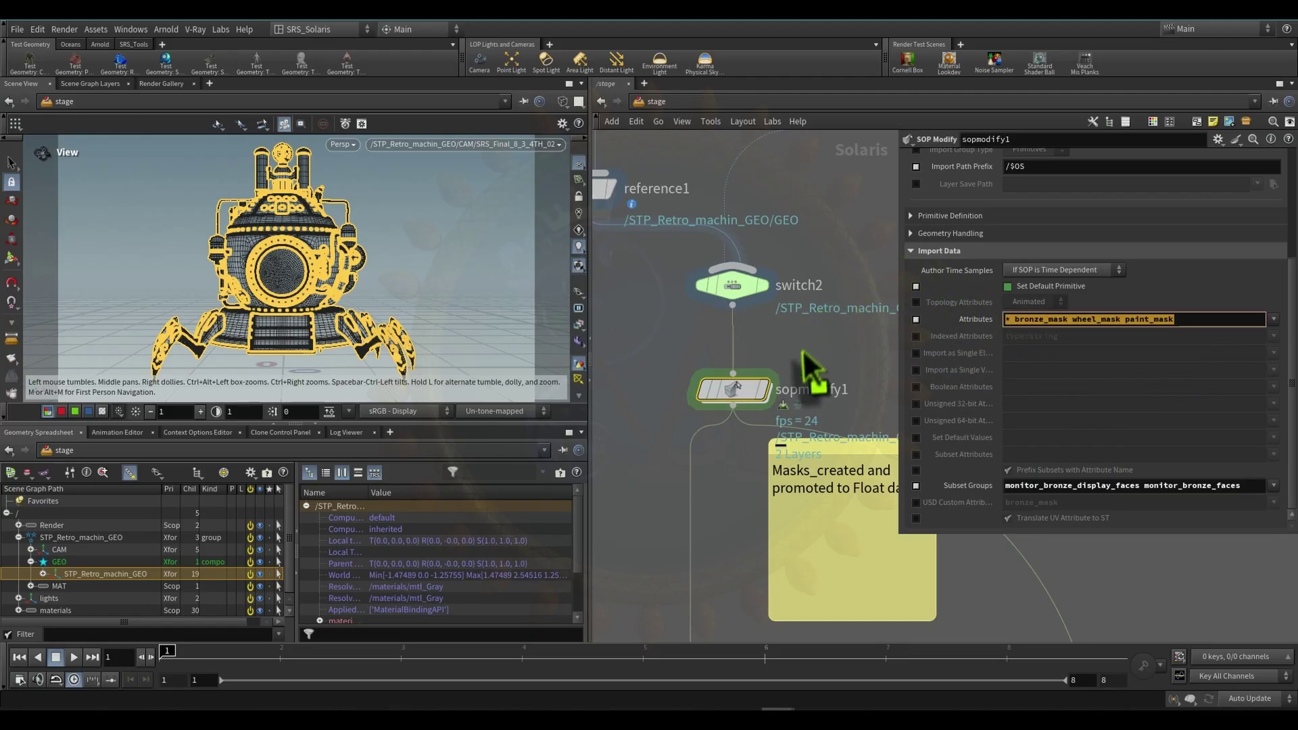
pyautogui.moveTo(1248, 486); pyautogui.dragTo(947, 489)
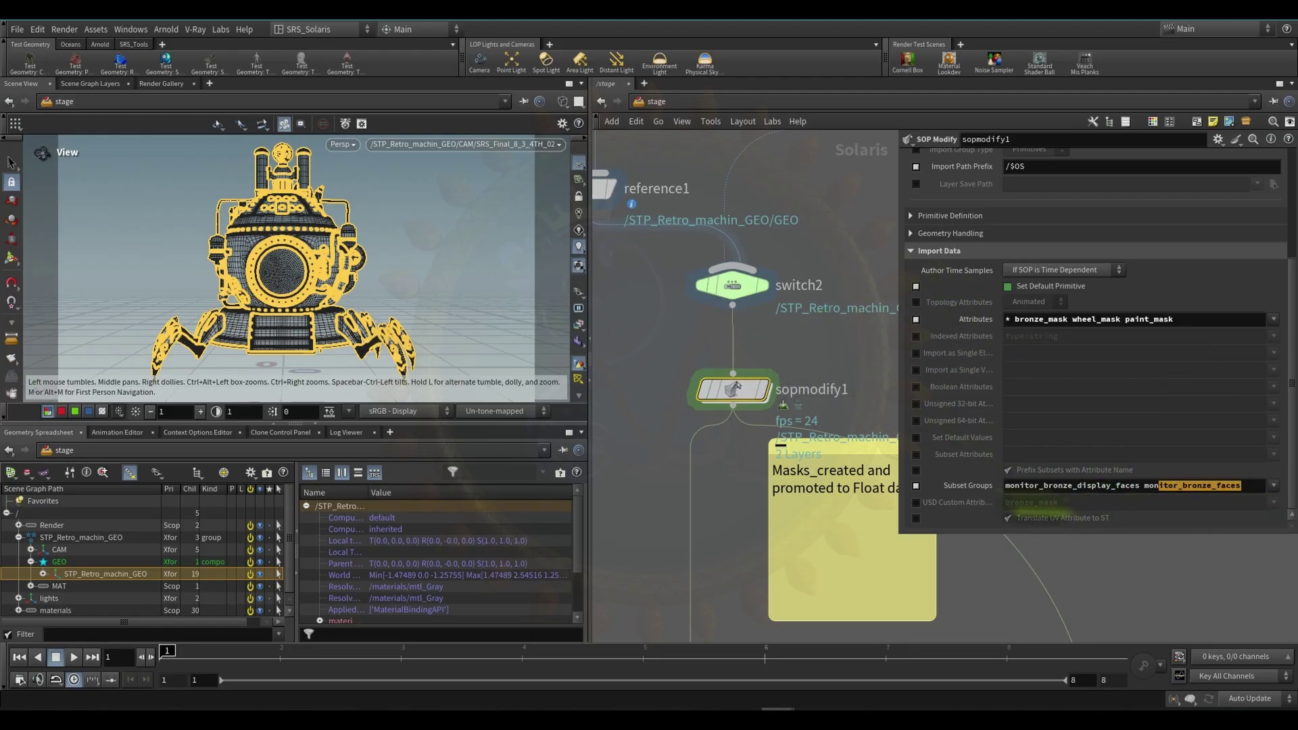
# - Enter sopmodify1's nested modify geometry network and frame the nodes at its start
pyautogui.doubleClick(741, 387)
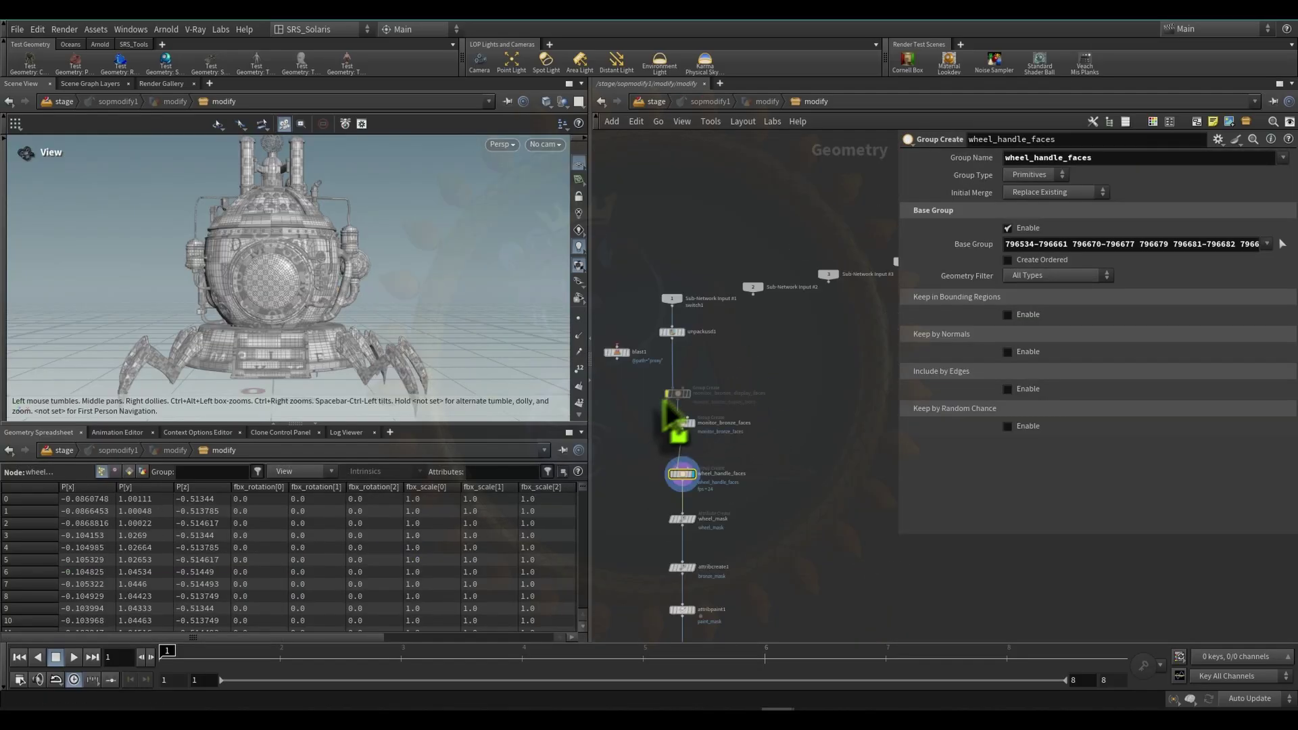
pyautogui.scroll(6, 700, 347)
pyautogui.moveTo(714, 369); pyautogui.dragTo(773, 406, button='middle')
# - Select unpackusd1, bypass it and turn on its display flag
pyautogui.click(798, 338)
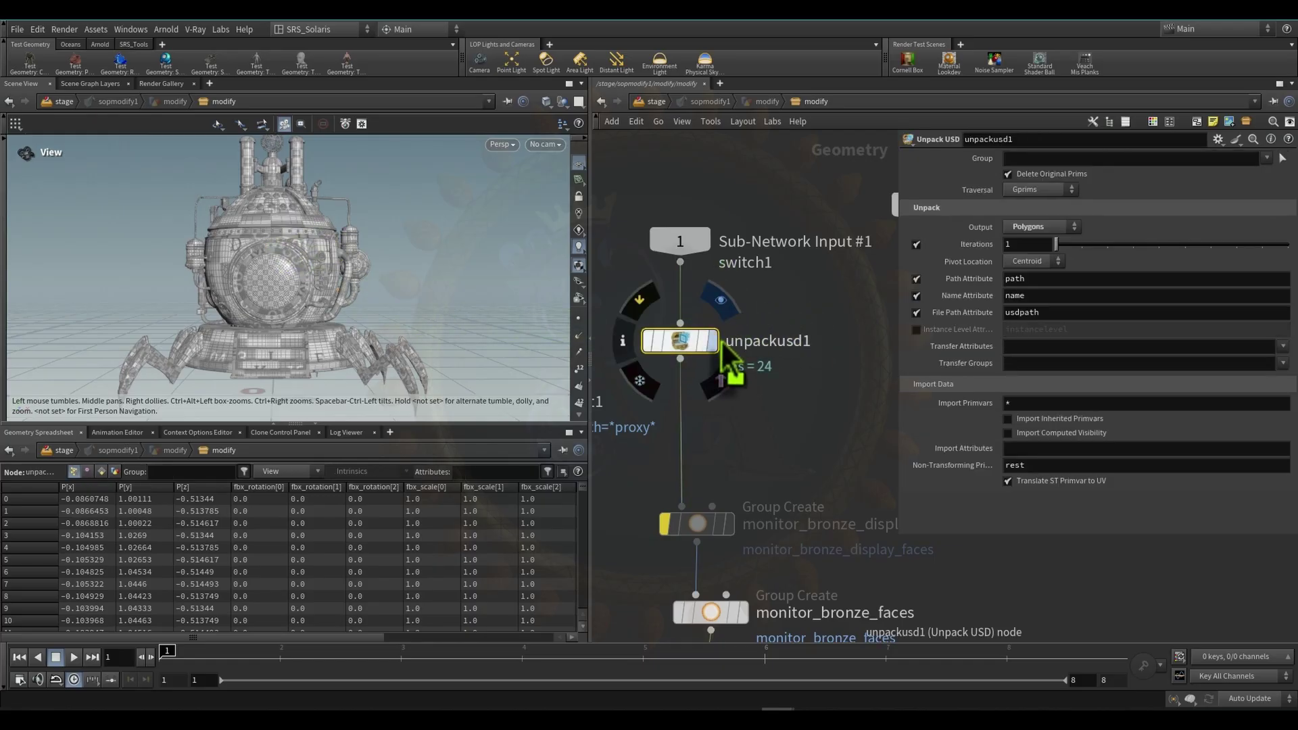
pyautogui.moveTo(741, 411); pyautogui.dragTo(799, 442, button='middle')
pyautogui.press('r')
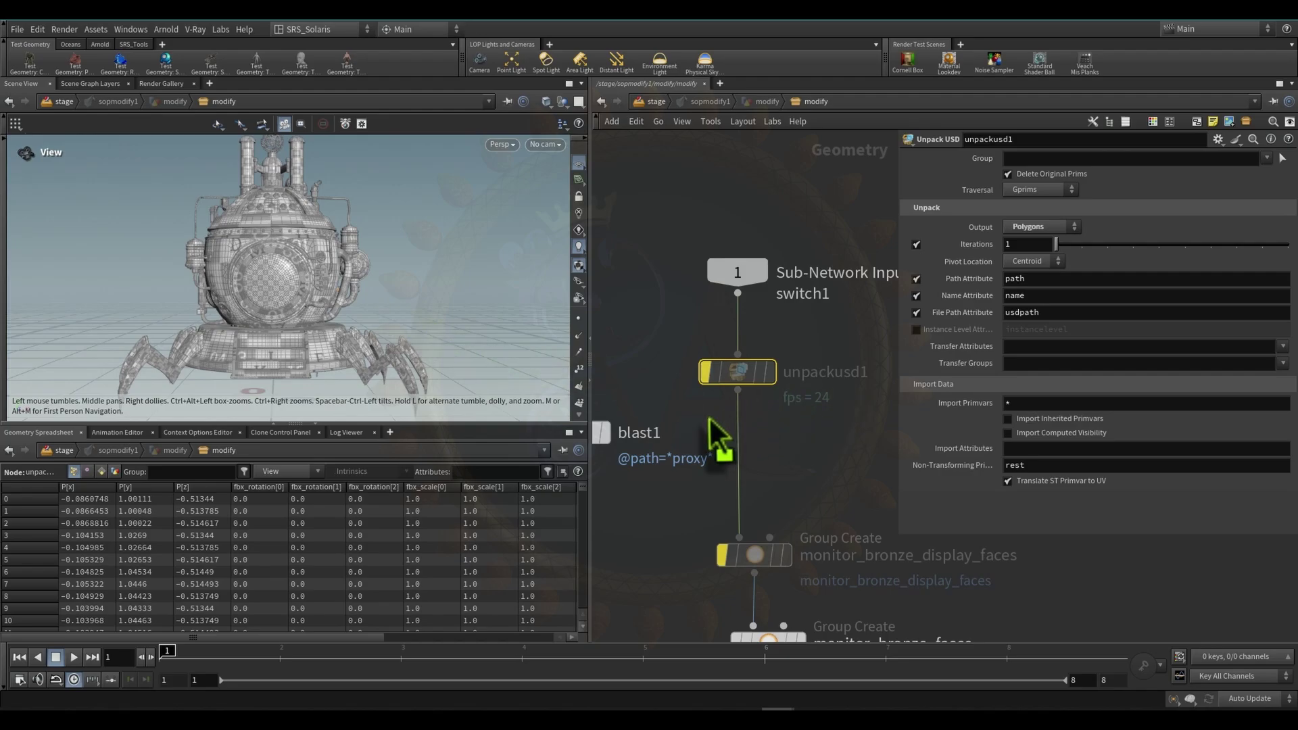
pyautogui.click(772, 377)
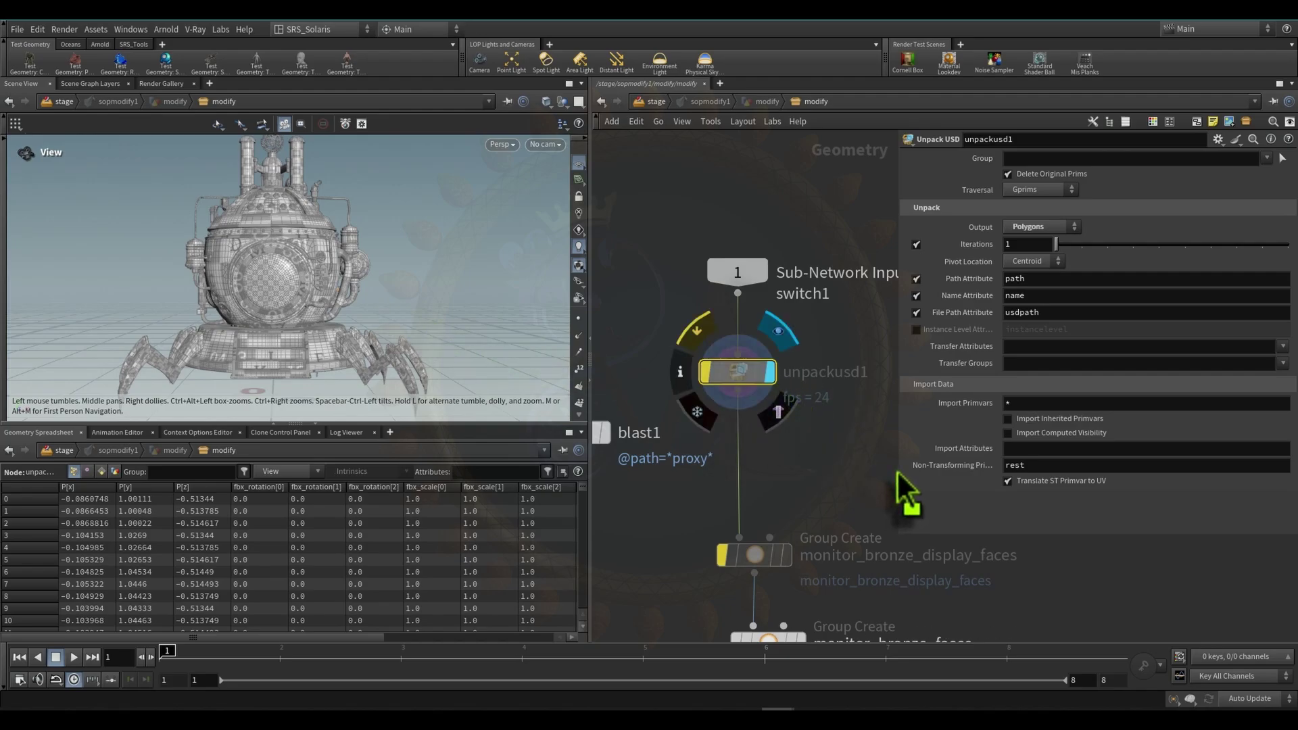
# - Turn off the bypass on unpackusd1 and select the monitor_bronze_display_faces group node
pyautogui.press('b')
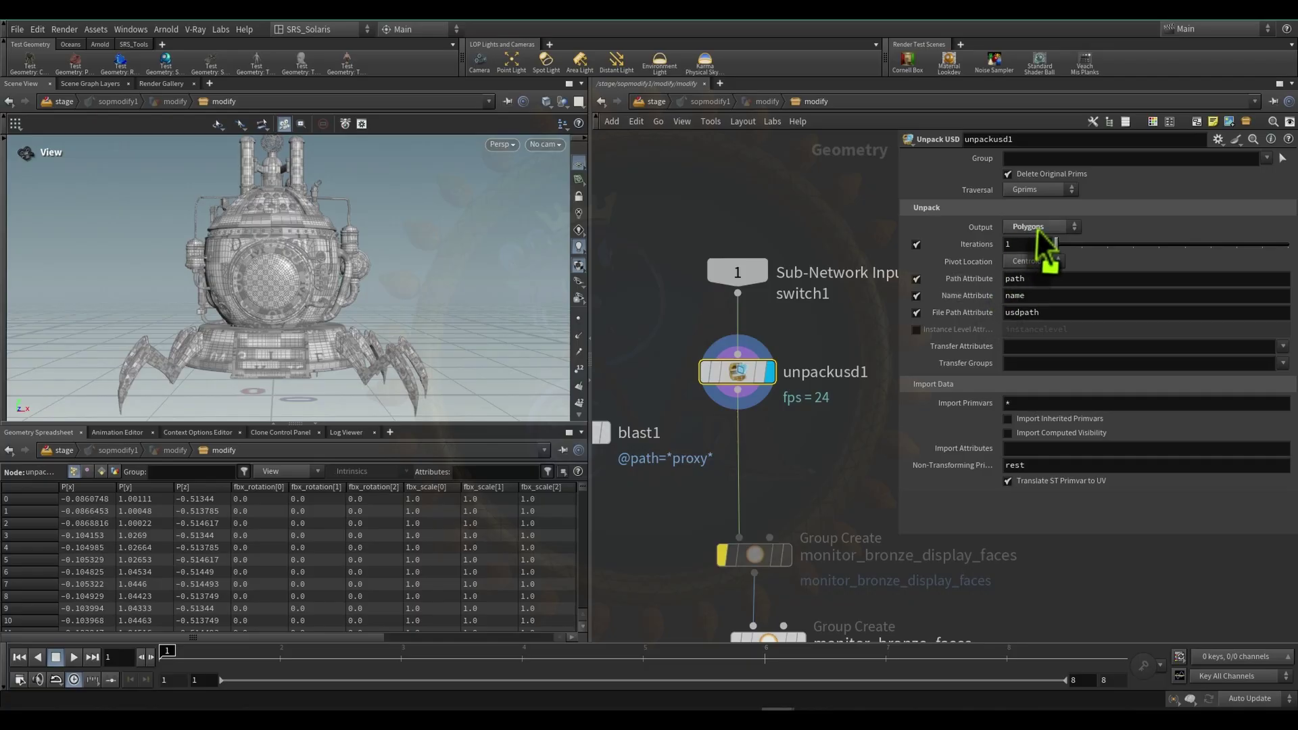
pyautogui.moveTo(825, 466); pyautogui.dragTo(896, 367, button='middle')
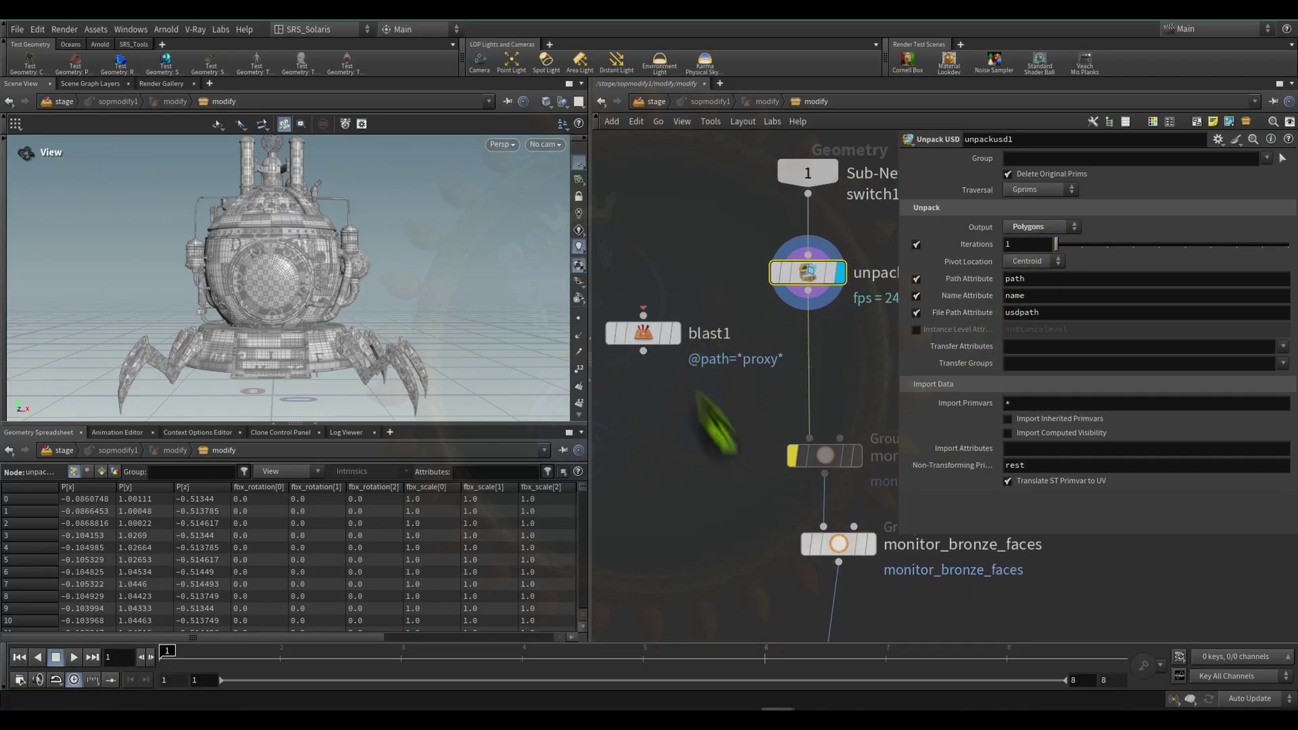
pyautogui.moveTo(706, 436); pyautogui.dragTo(648, 442, button='middle')
pyautogui.click(768, 460)
pyautogui.moveTo(846, 369); pyautogui.dragTo(744, 332, button='middle')
pyautogui.moveTo(617, 484); pyautogui.dragTo(655, 373, button='middle')
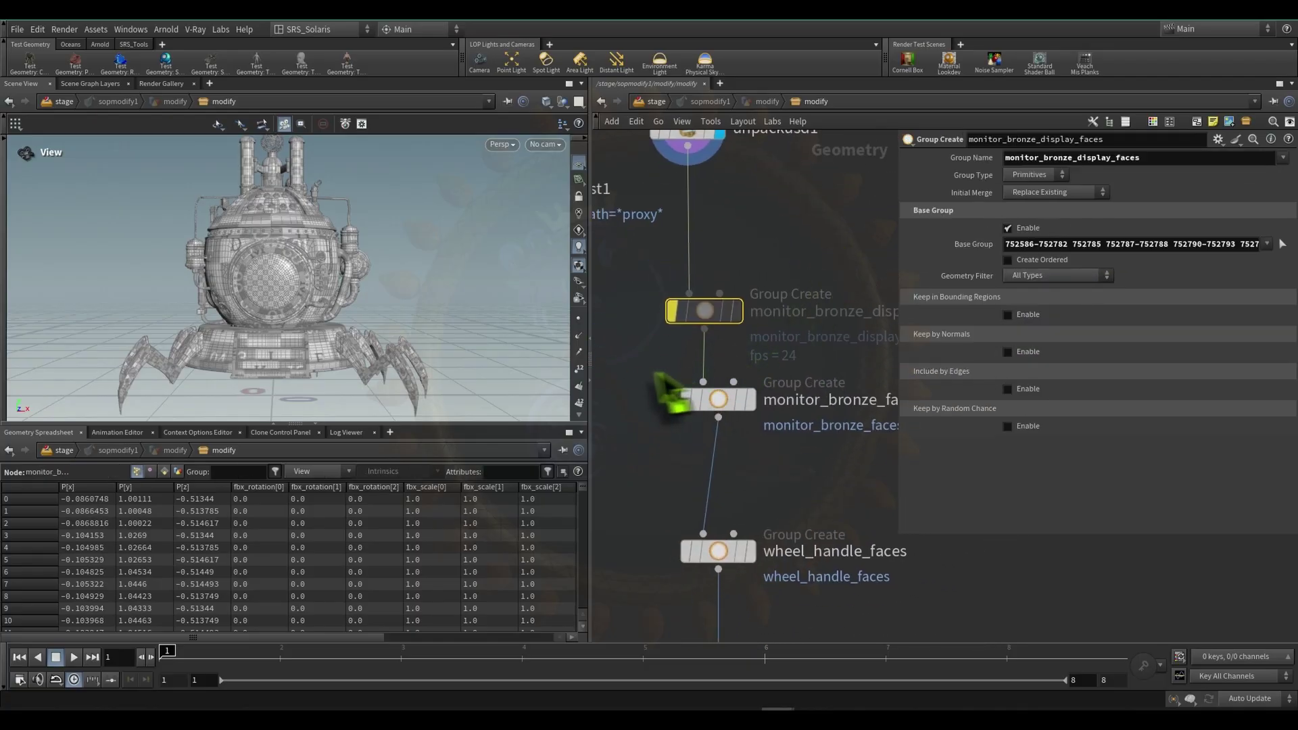
# - Display the monitor_bronze_faces group node and examine its highlighted faces on the small monitor on the machine's body
pyautogui.click(764, 433)
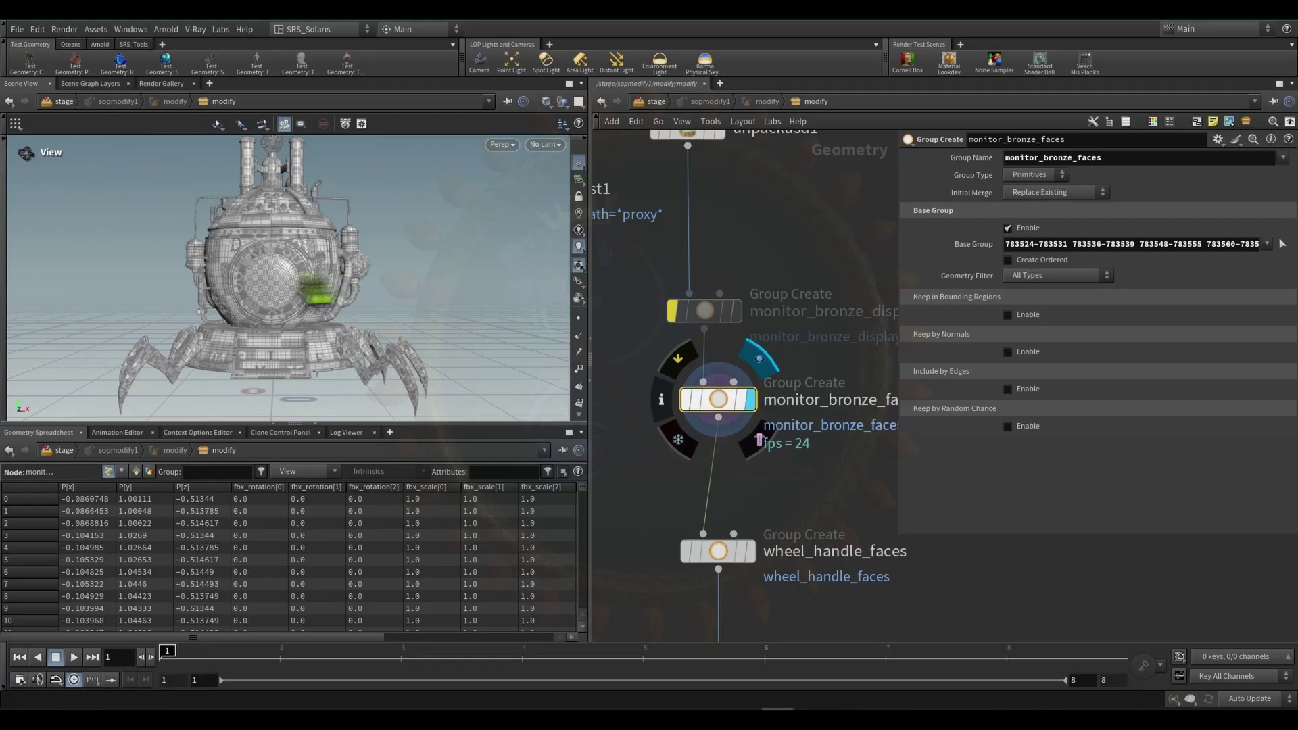
pyautogui.moveTo(325, 265); pyautogui.dragTo(371, 268)
pyautogui.moveTo(370, 269); pyautogui.dragTo(292, 288, button='right')
pyautogui.moveTo(292, 288); pyautogui.dragTo(295, 384)
pyautogui.moveTo(296, 384); pyautogui.dragTo(483, 340, button='right')
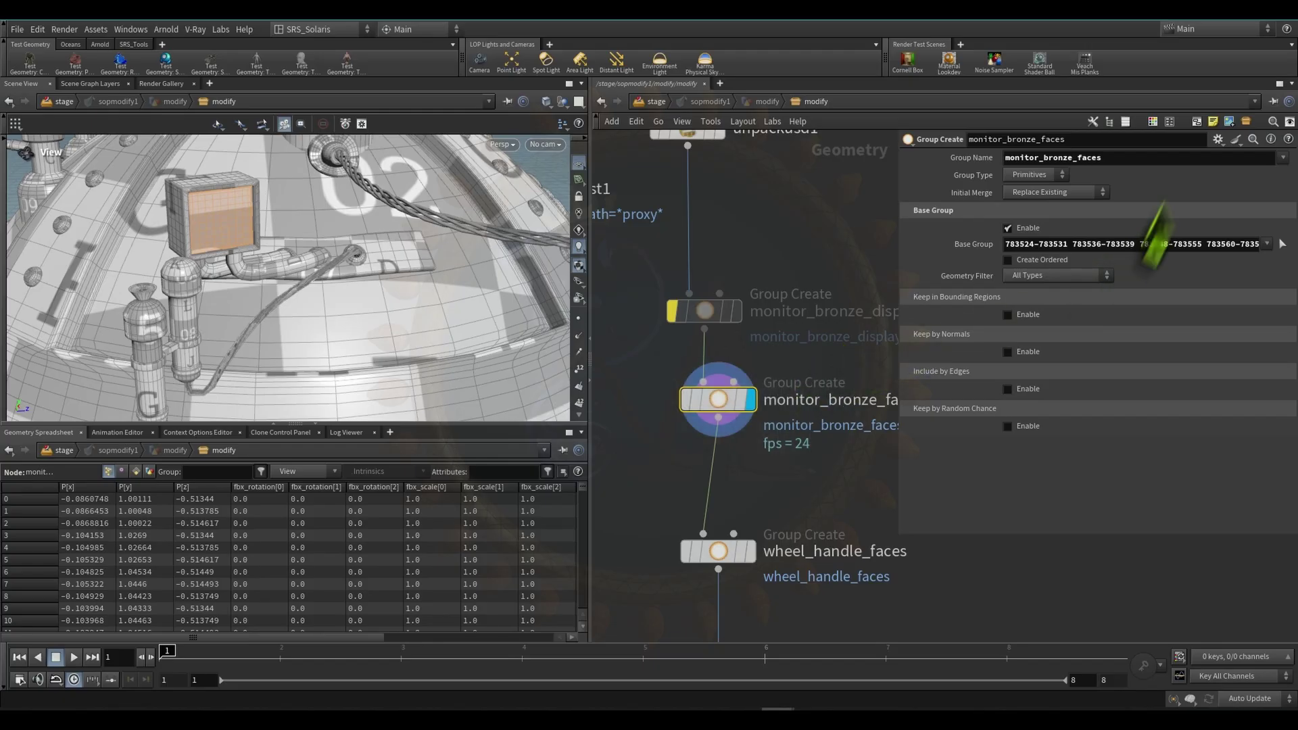
# - Display the wheel_handle_faces group node and examine its highlighted handle faces around the machine's wheel
pyautogui.scroll(-3, 754, 476)
pyautogui.moveTo(795, 491); pyautogui.dragTo(802, 371, button='middle')
pyautogui.scroll(3, 754, 377)
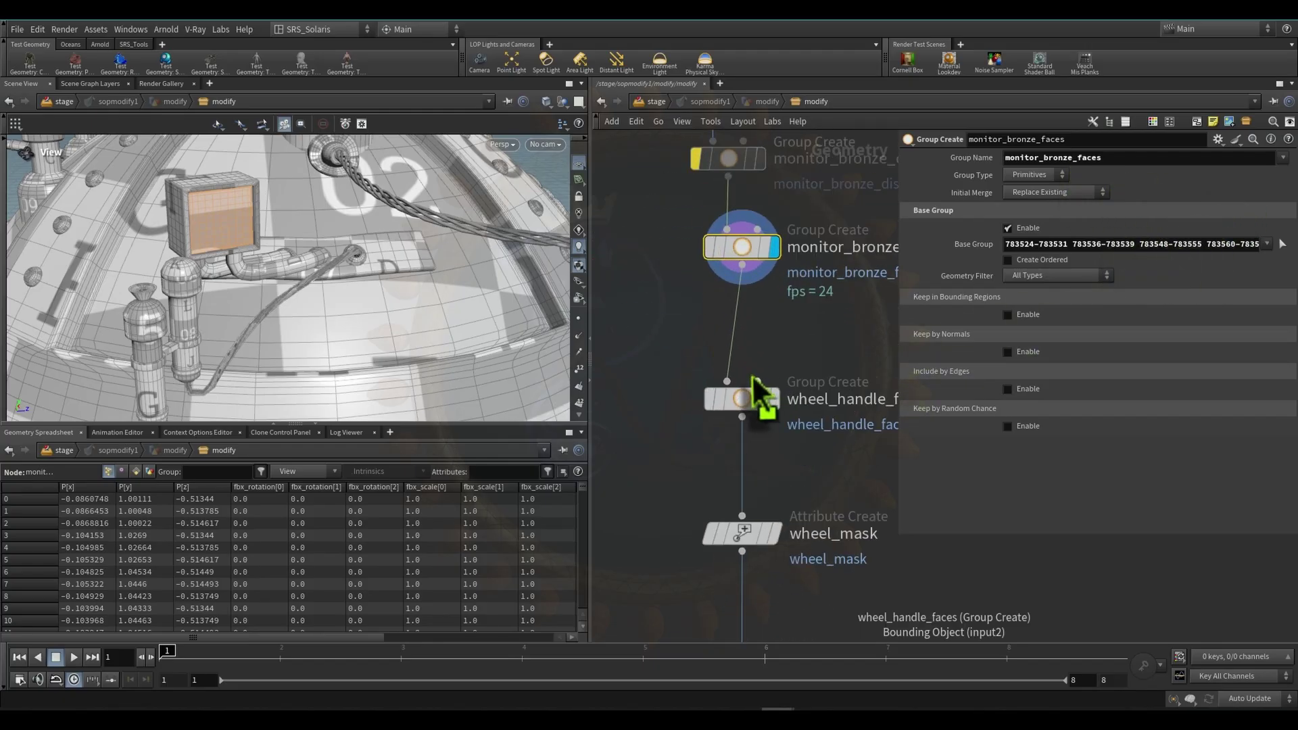
pyautogui.moveTo(660, 366); pyautogui.dragTo(821, 485)
pyautogui.click(775, 406)
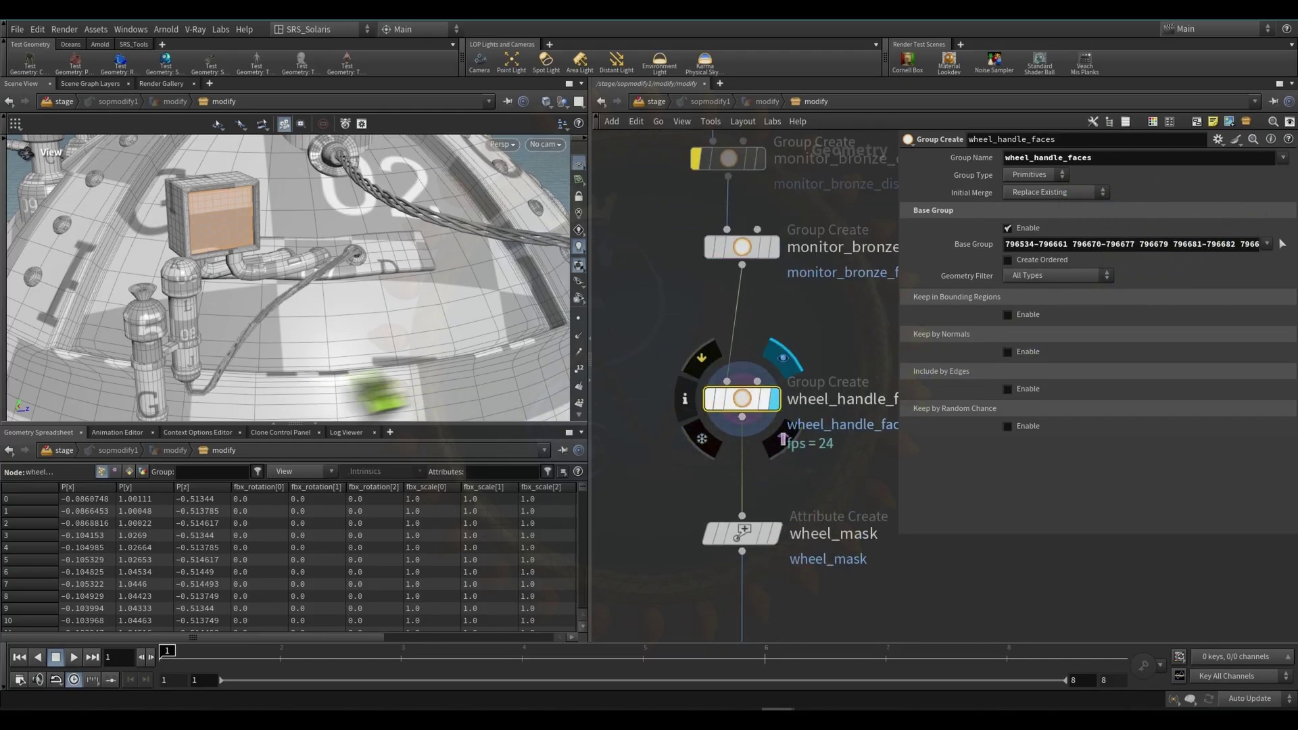
pyautogui.keyDown('alt'); pyautogui.moveTo(426, 301); pyautogui.dragTo(105, 237, button='right'); pyautogui.keyUp('alt')
pyautogui.keyDown('alt'); pyautogui.moveTo(105, 236); pyautogui.dragTo(302, 293); pyautogui.keyUp('alt')
pyautogui.keyDown('alt'); pyautogui.moveTo(301, 292); pyautogui.dragTo(278, 274, button='right'); pyautogui.keyUp('alt')
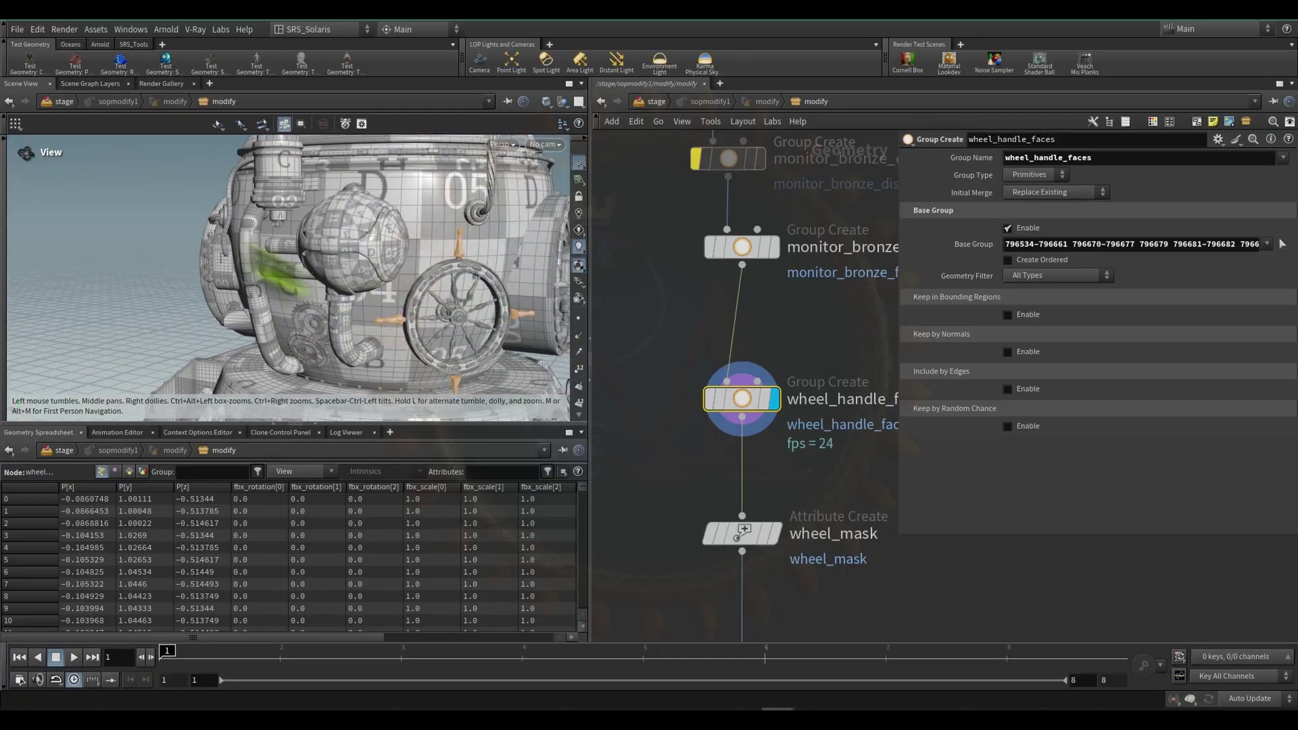
pyautogui.keyDown('alt'); pyautogui.moveTo(271, 265); pyautogui.dragTo(163, 208, button='middle'); pyautogui.keyUp('alt')
pyautogui.moveTo(304, 261)
pyautogui.keyDown('alt'); pyautogui.mouseDown(button='right')
pyautogui.moveTo(397, 268)
pyautogui.moveTo(322, 257)
pyautogui.mouseUp(button='right'); pyautogui.keyUp('alt')
pyautogui.keyDown('alt'); pyautogui.moveTo(318, 338); pyautogui.dragTo(461, 320, button='right'); pyautogui.keyUp('alt')
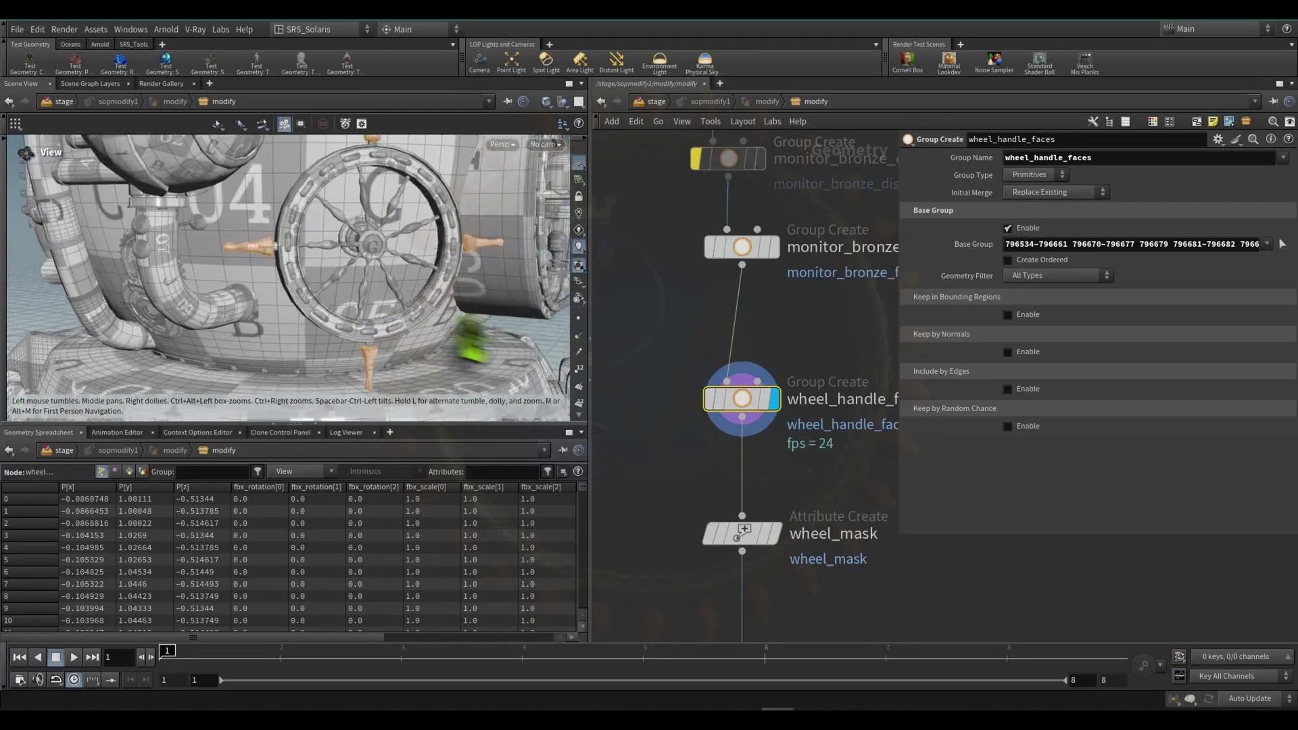
pyautogui.scroll(8, 304, 263)
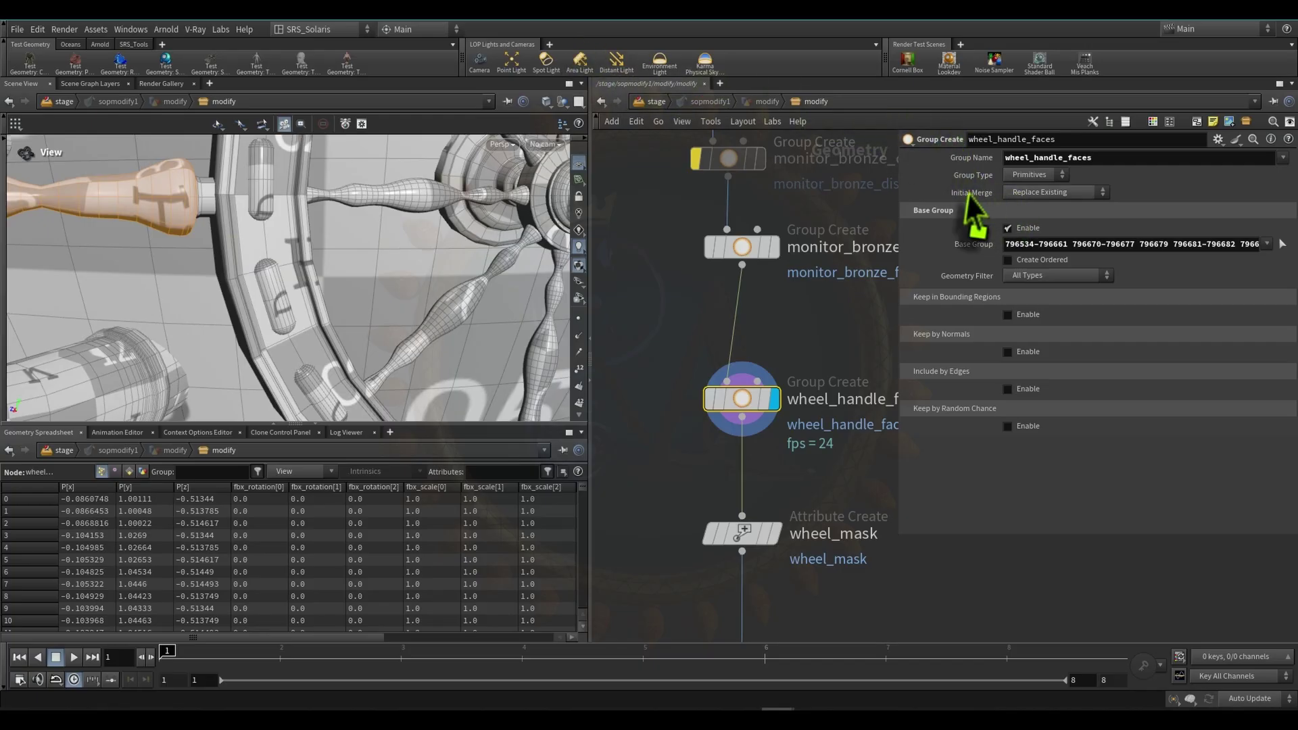
# - Select the wheel_mask Attribute Create node and review its group and attribute name
pyautogui.moveTo(796, 463); pyautogui.dragTo(752, 280, button='middle')
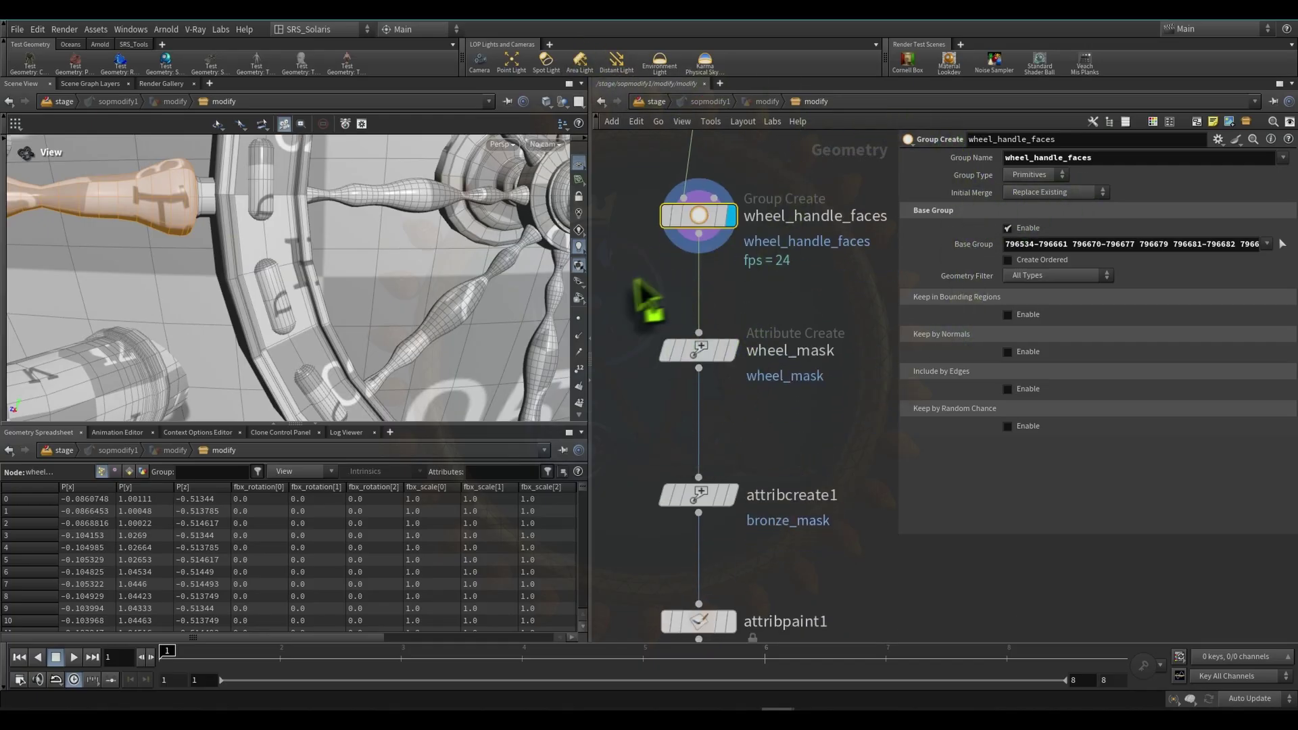
pyautogui.moveTo(644, 293); pyautogui.dragTo(664, 387, button='middle')
pyautogui.scroll(-4, 663, 387)
pyautogui.moveTo(656, 389); pyautogui.dragTo(797, 449)
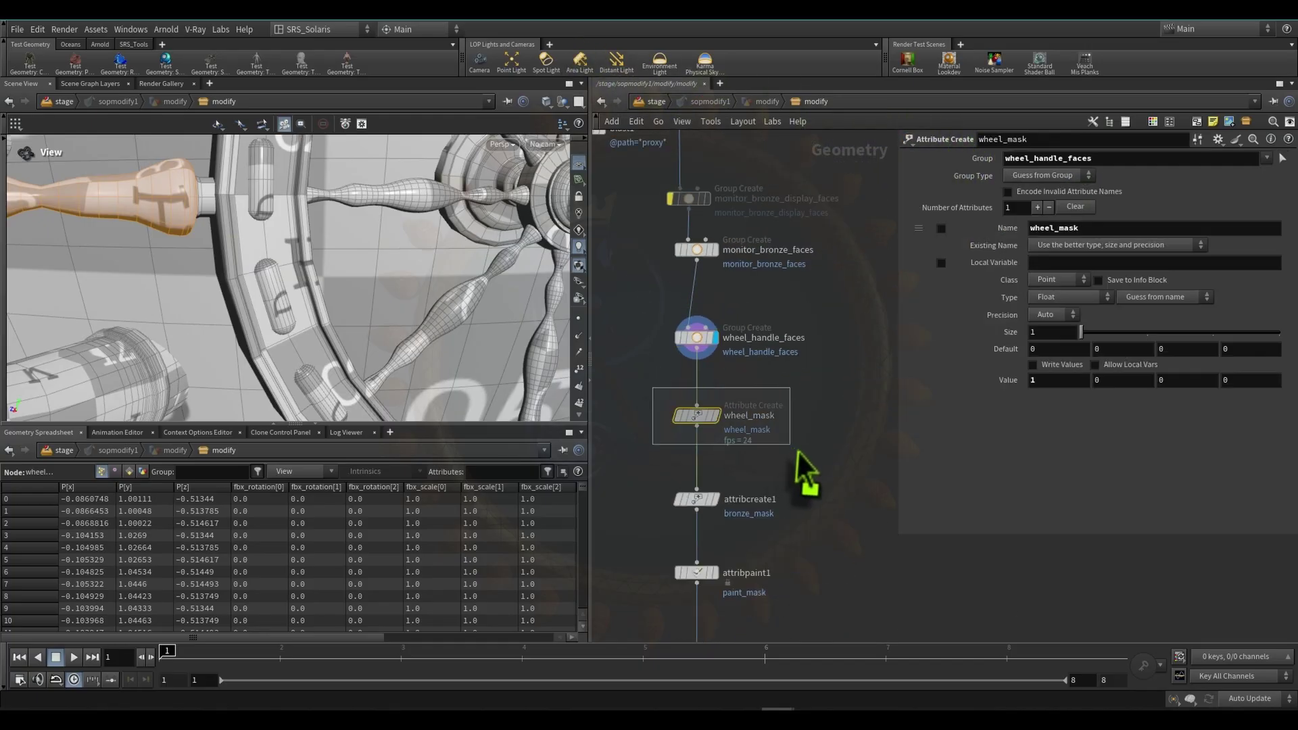
pyautogui.moveTo(809, 363); pyautogui.dragTo(814, 432, button='middle')
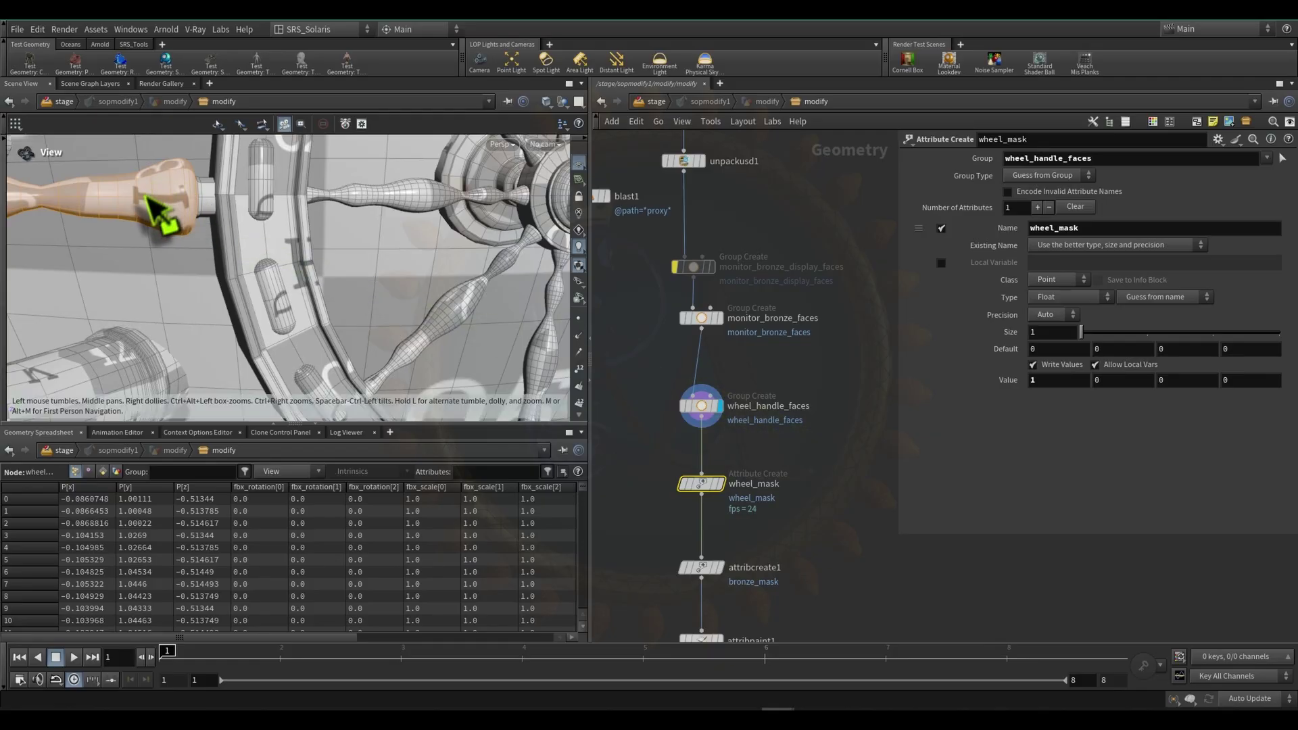
pyautogui.moveTo(1087, 230); pyautogui.dragTo(968, 230)
pyautogui.moveTo(1113, 160); pyautogui.dragTo(947, 154)
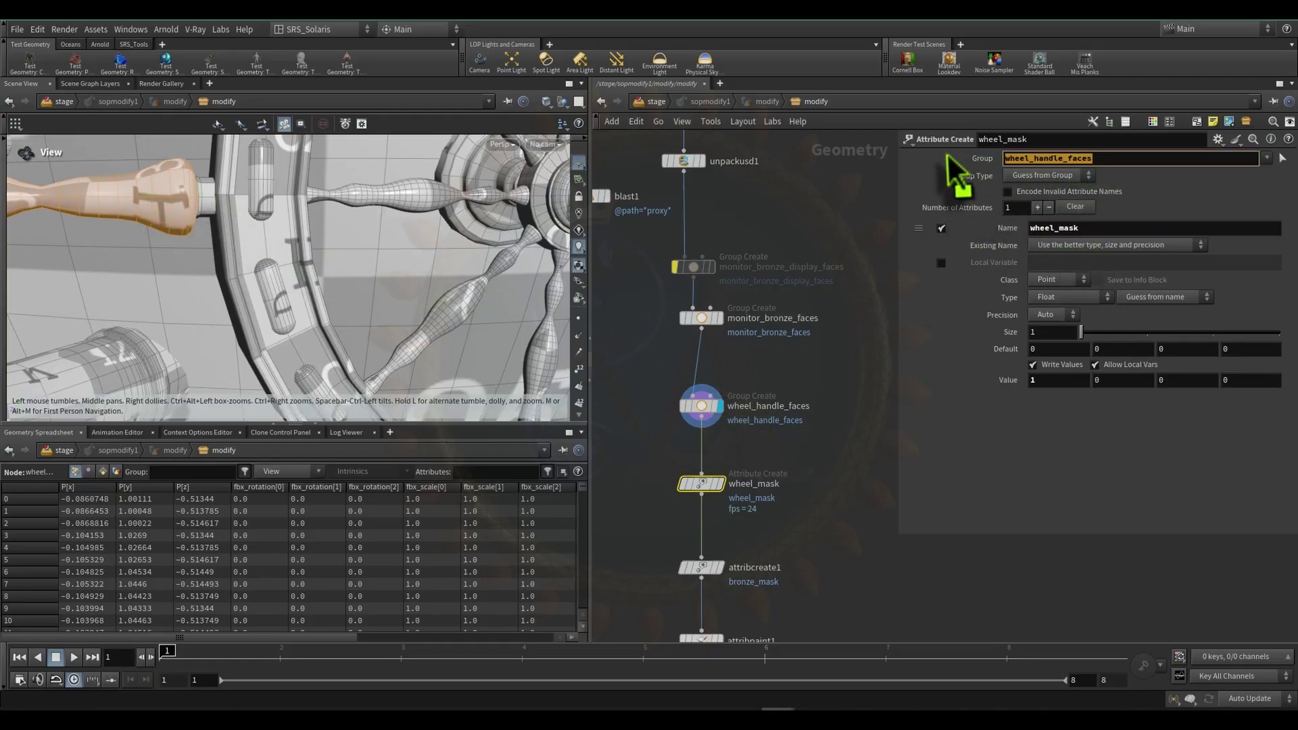
pyautogui.moveTo(1109, 230); pyautogui.dragTo(974, 231)
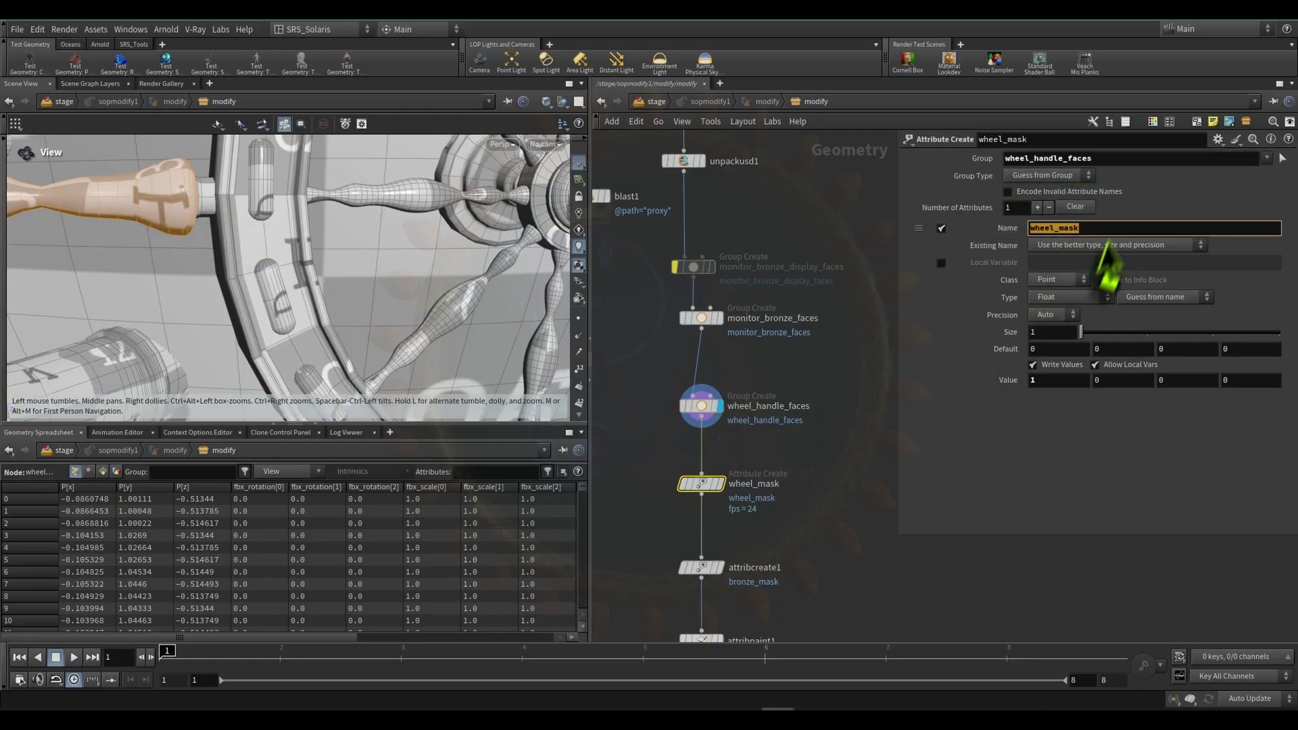
# - Rename the attribcreate1 node as bronze_mask, reusing its attribute name, and select the renamed node
pyautogui.moveTo(817, 558); pyautogui.dragTo(824, 476, button='middle')
pyautogui.moveTo(652, 513); pyautogui.dragTo(770, 465)
pyautogui.moveTo(1096, 230); pyautogui.dragTo(987, 231)
pyautogui.hotkey('ctrl', 'c')
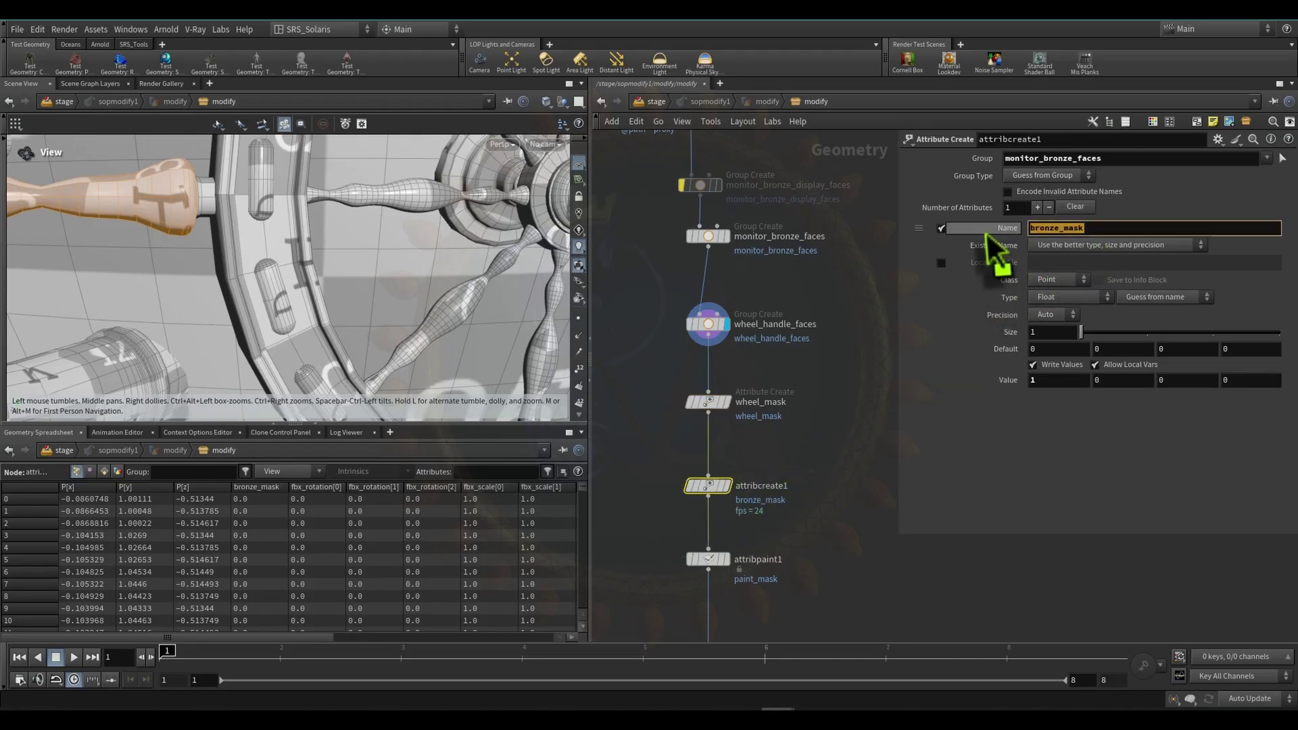
pyautogui.click(765, 489)
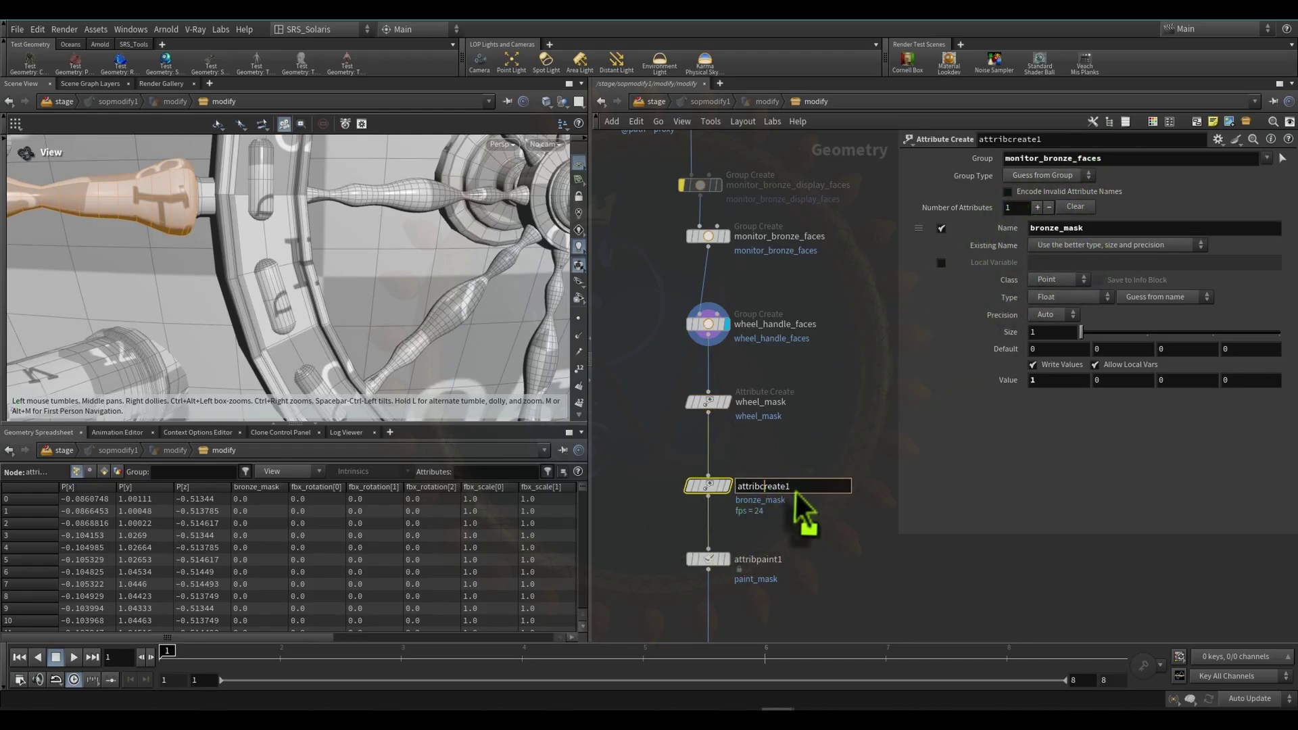
pyautogui.hotkey('ctrl', 'v')
pyautogui.click(786, 441)
pyautogui.moveTo(636, 450); pyautogui.dragTo(832, 510)
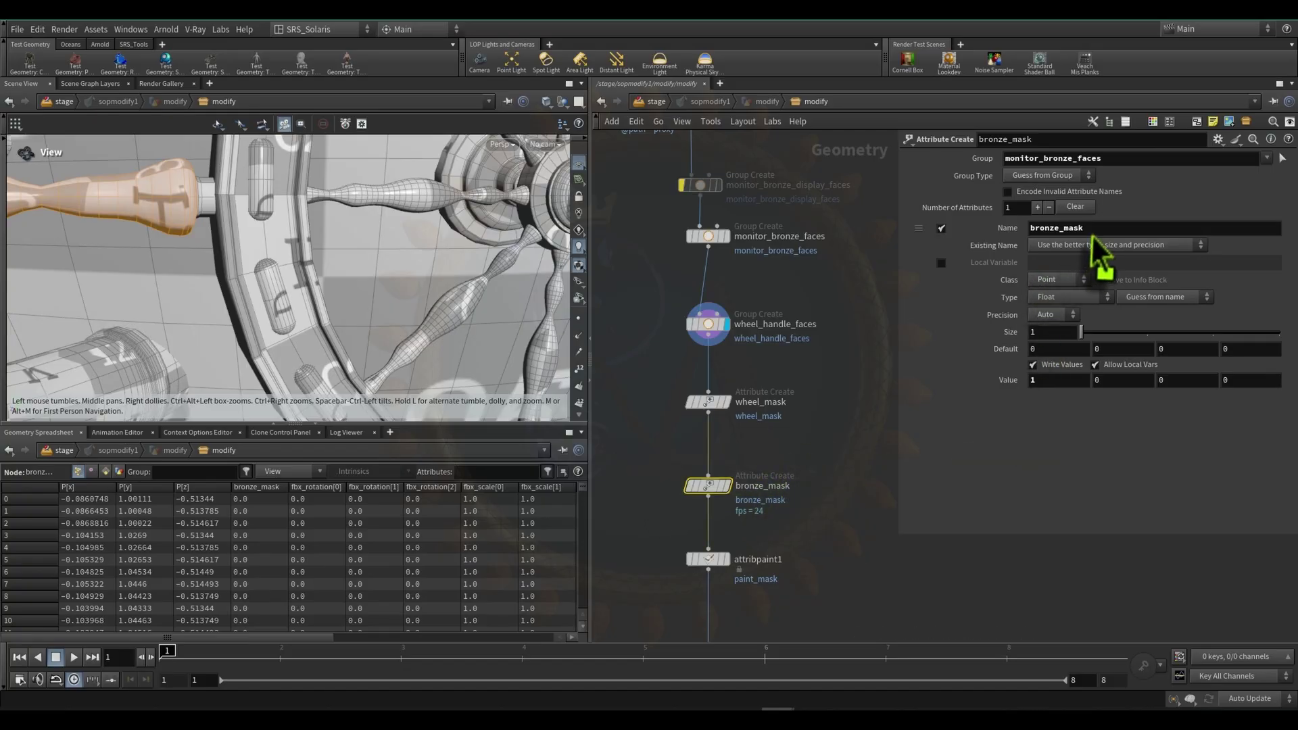
pyautogui.moveTo(1096, 232); pyautogui.dragTo(985, 300)
# - Select attribpaint1, turn on its display flag and bring the machine's upper body into view
pyautogui.moveTo(843, 511); pyautogui.dragTo(857, 393, button='middle')
pyautogui.moveTo(676, 475)
pyautogui.mouseDown()
pyautogui.moveTo(779, 416)
pyautogui.moveTo(778, 467)
pyautogui.mouseUp()
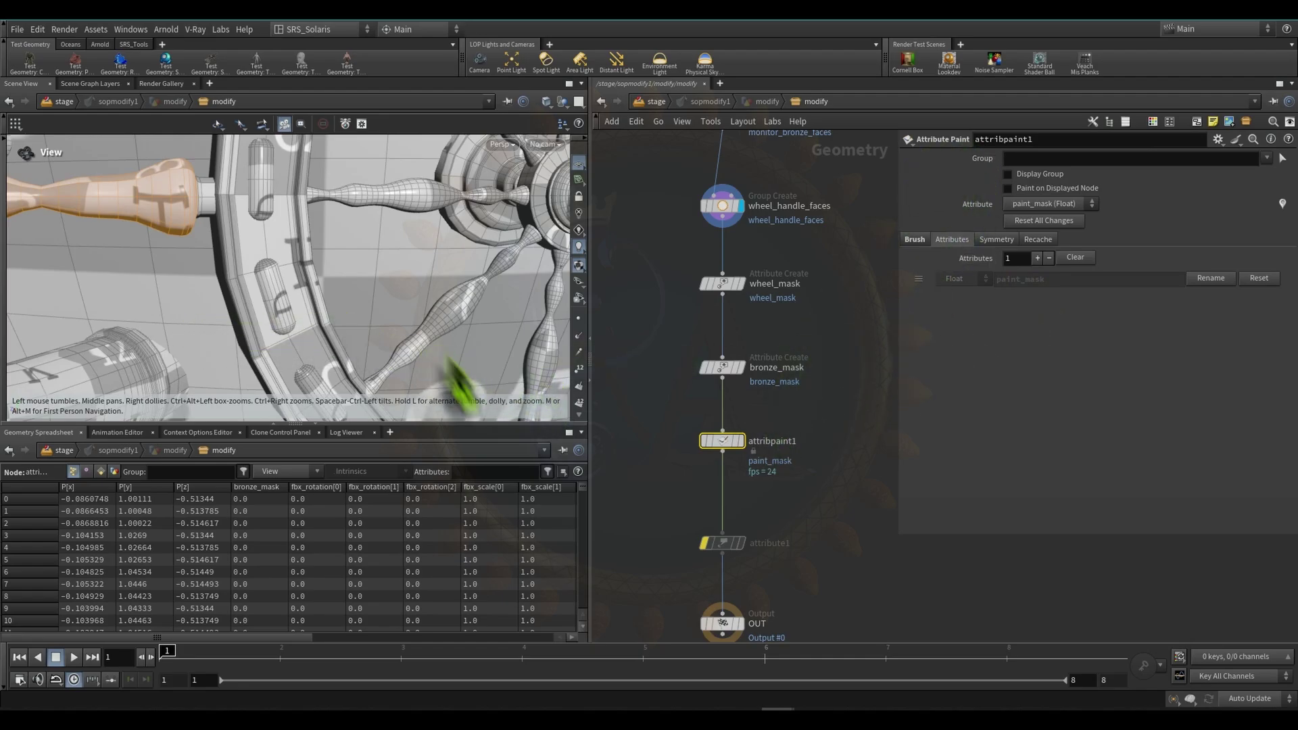
pyautogui.moveTo(302, 350); pyautogui.dragTo(255, 247, button='right')
pyautogui.moveTo(255, 247); pyautogui.dragTo(525, 293)
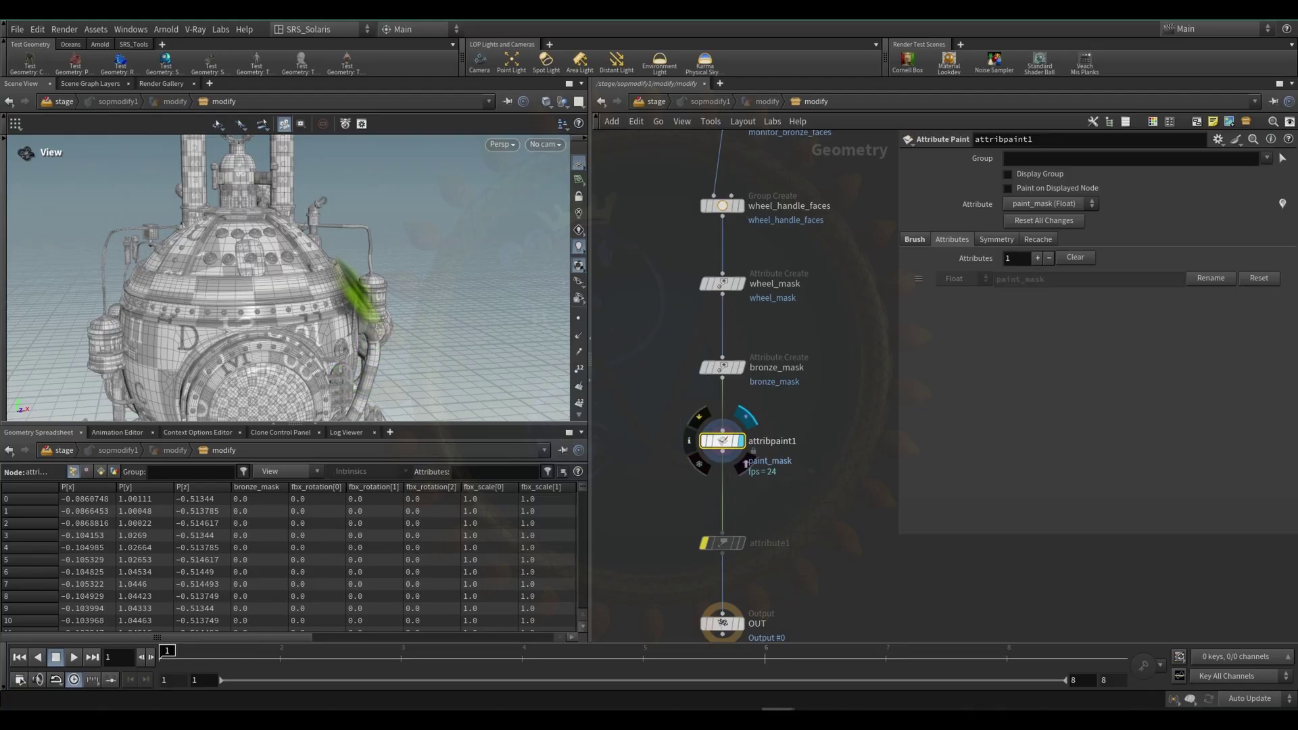
pyautogui.press('Escape')
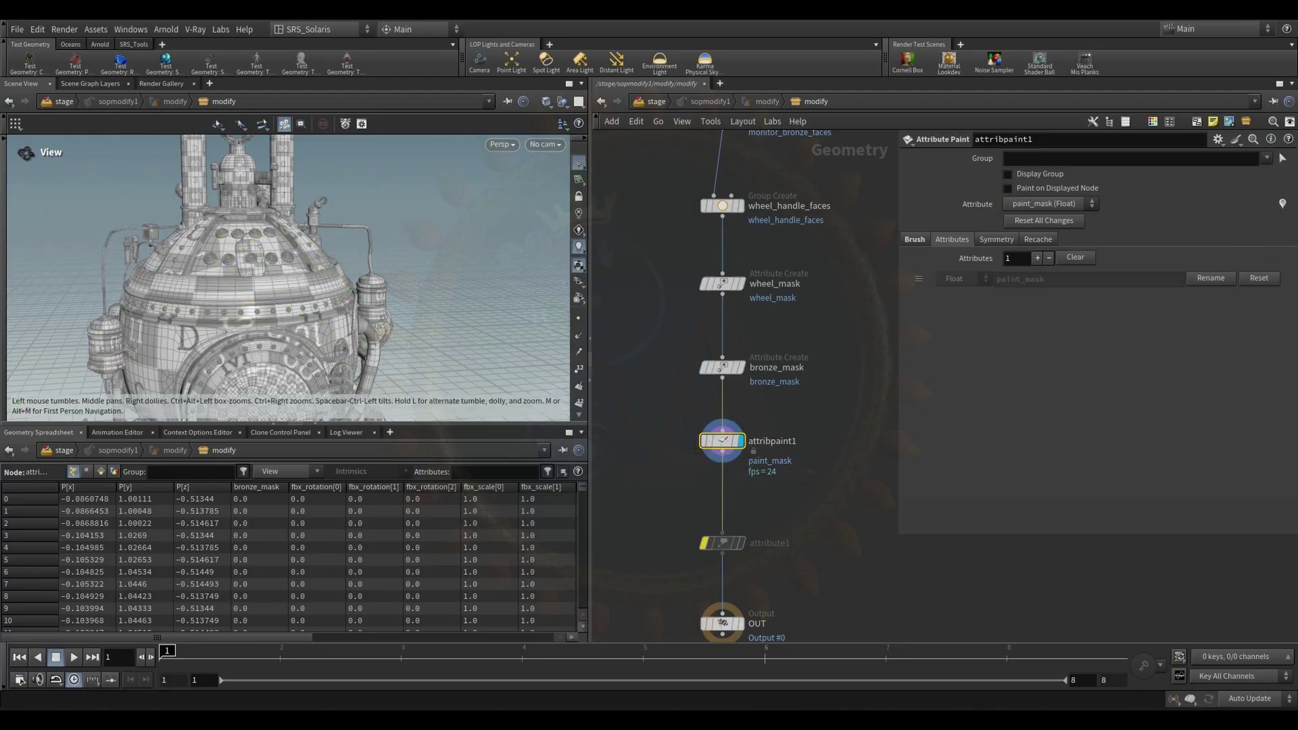
# - Visualize the paint_mask attribute, inspect the painted strip on the machine's body, and switch the visualization off
pyautogui.click(1285, 207)
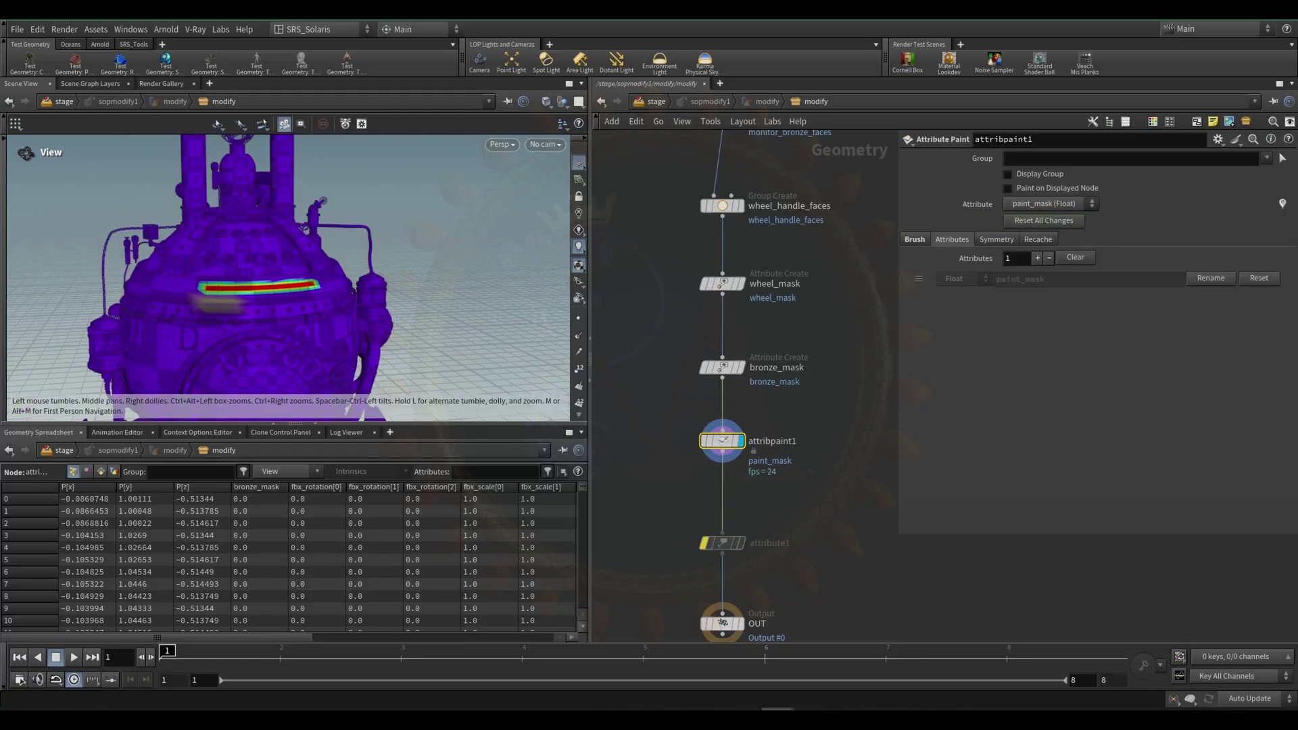
pyautogui.moveTo(197, 294)
pyautogui.mouseDown(button='right')
pyautogui.moveTo(375, 325)
pyautogui.moveTo(429, 307)
pyautogui.mouseUp(button='right')
pyautogui.moveTo(428, 307); pyautogui.dragTo(198, 268)
pyautogui.moveTo(197, 268); pyautogui.dragTo(375, 305, button='right')
pyautogui.moveTo(376, 305); pyautogui.dragTo(413, 315)
pyautogui.moveTo(413, 314); pyautogui.dragTo(365, 316, button='right')
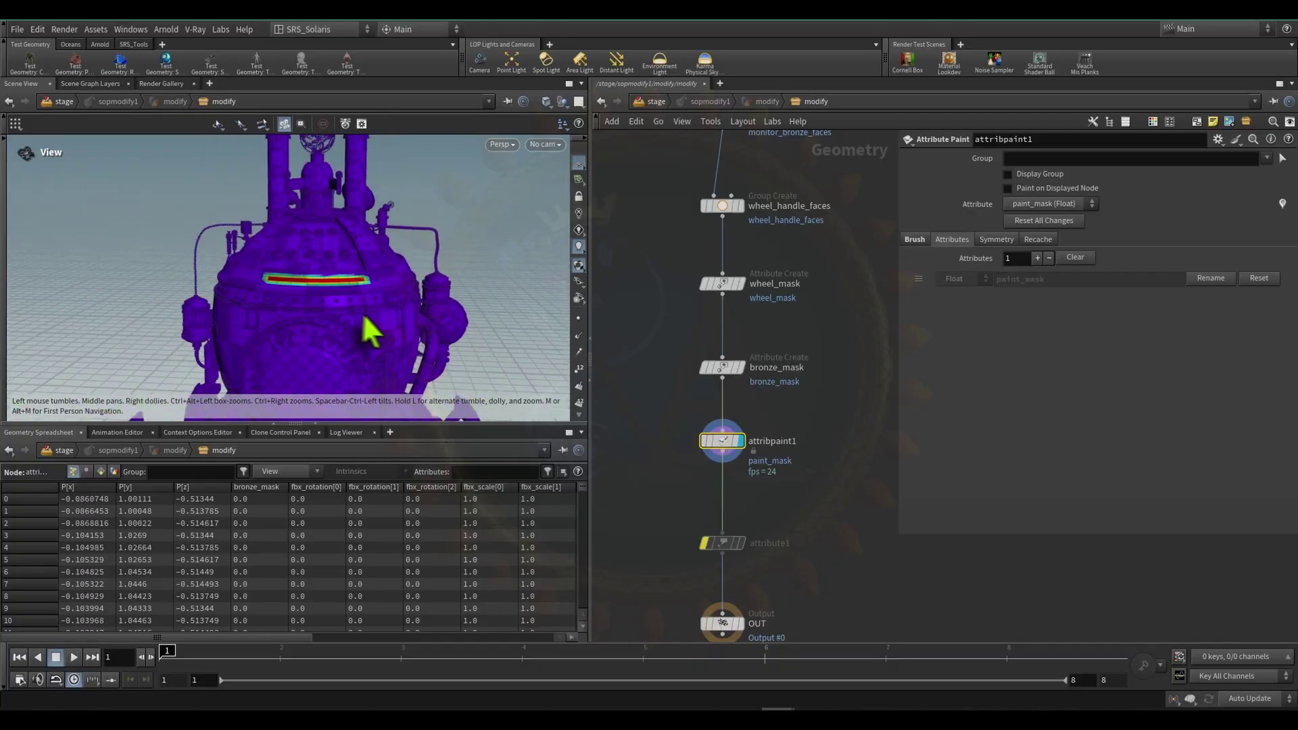
pyautogui.moveTo(365, 316); pyautogui.dragTo(234, 230, button='middle')
pyautogui.moveTo(233, 230); pyautogui.dragTo(226, 234, button='right')
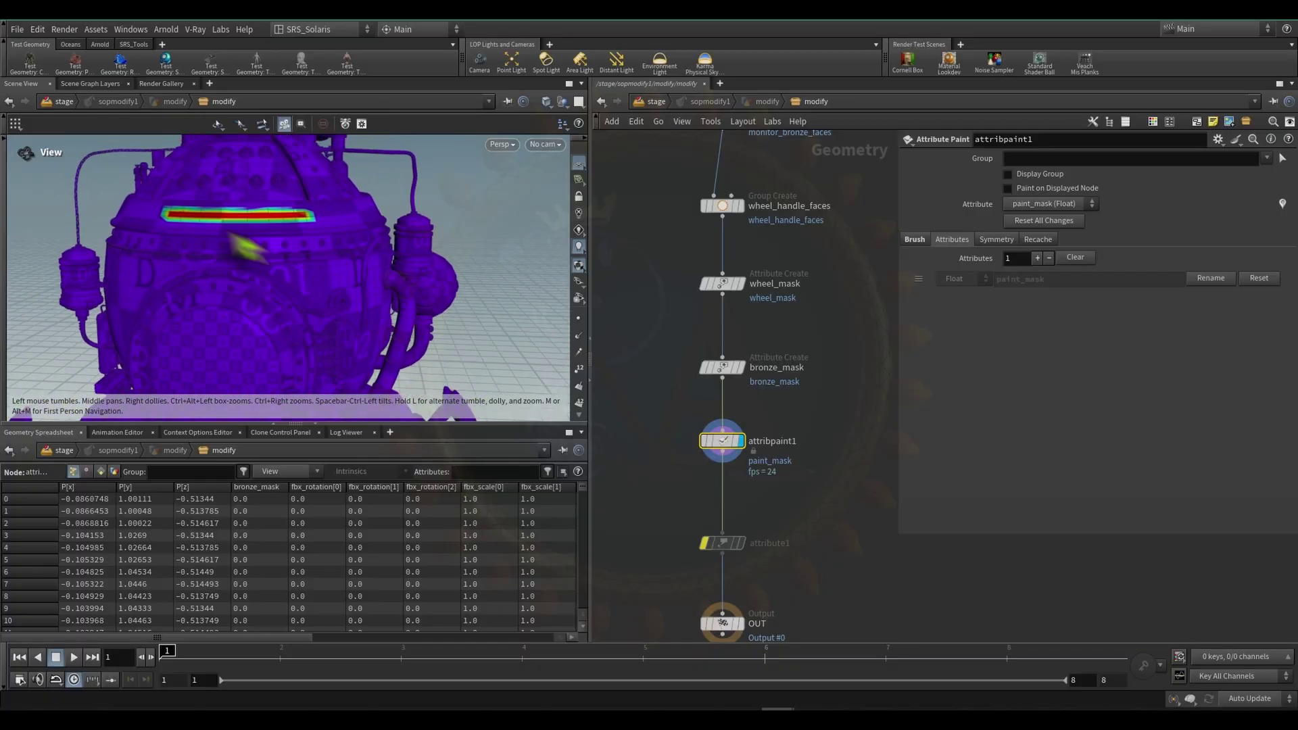
pyautogui.click(1281, 207)
# - Turn on the display flag of the OUT node and return to the stage network
pyautogui.moveTo(798, 599); pyautogui.dragTo(806, 415, button='middle')
pyautogui.scroll(3, 756, 449)
pyautogui.click(749, 425)
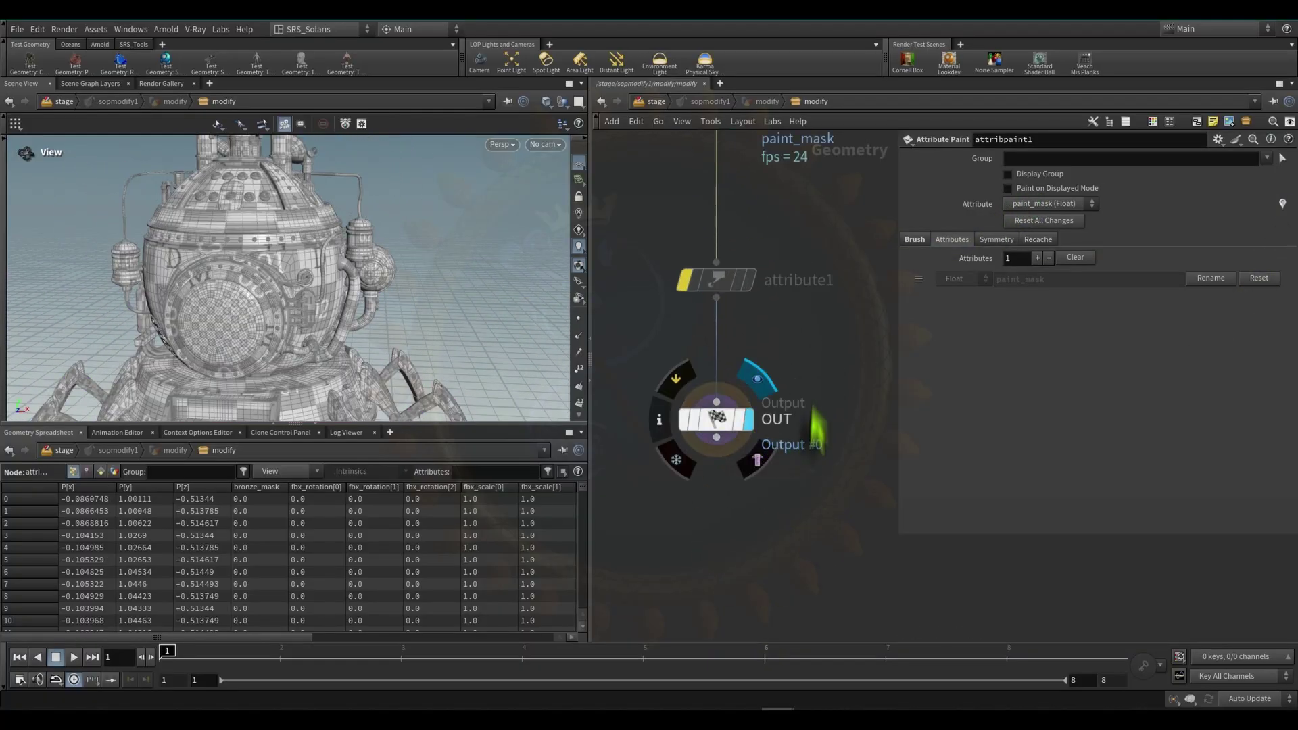
pyautogui.click(653, 103)
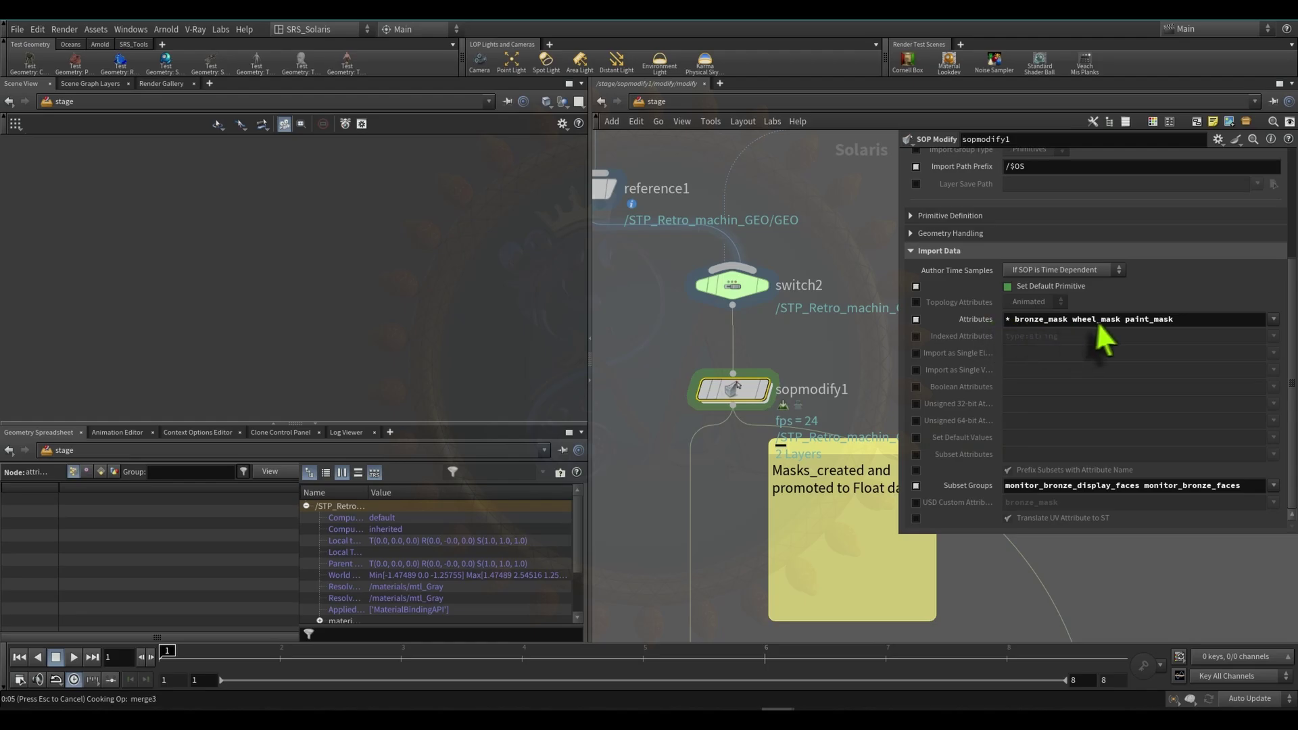
# - Review the attributes available to import in sopmodify1 against the bronze_mask, wheel_mask and paint_mask entries
pyautogui.click(1276, 320)
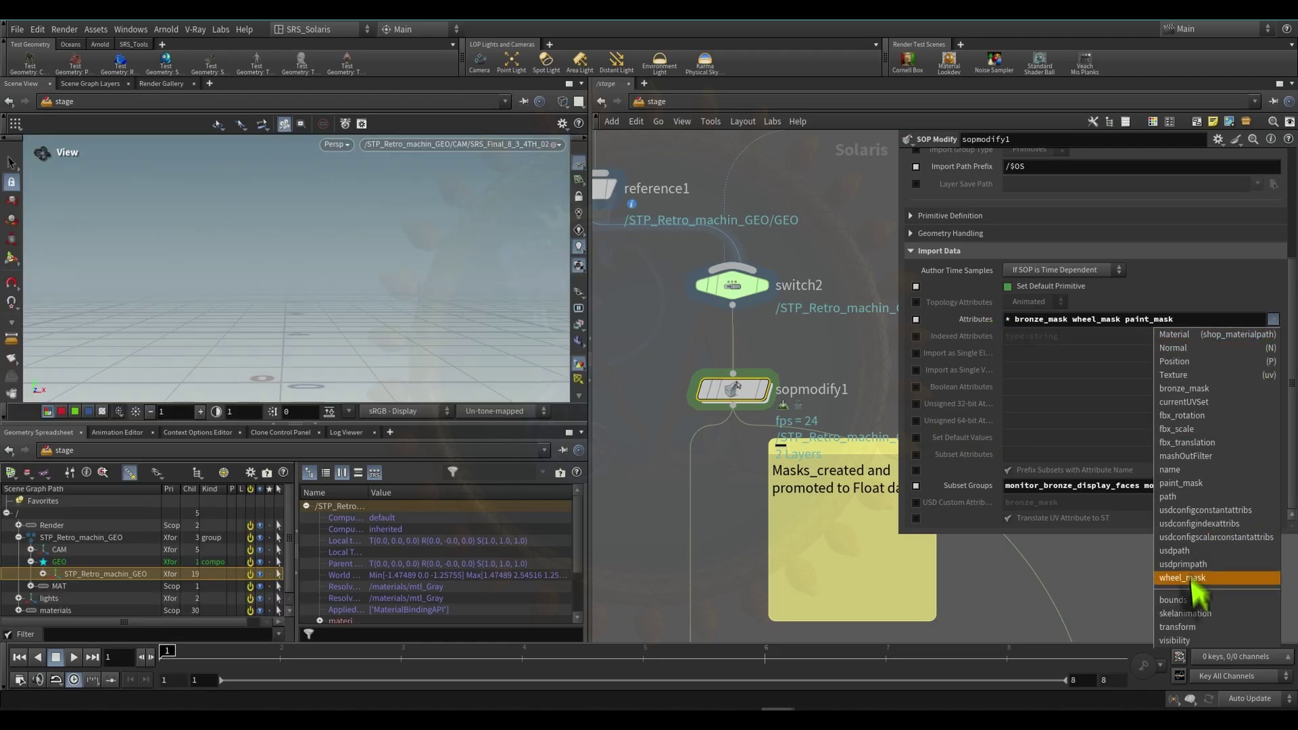
pyautogui.click(1032, 323)
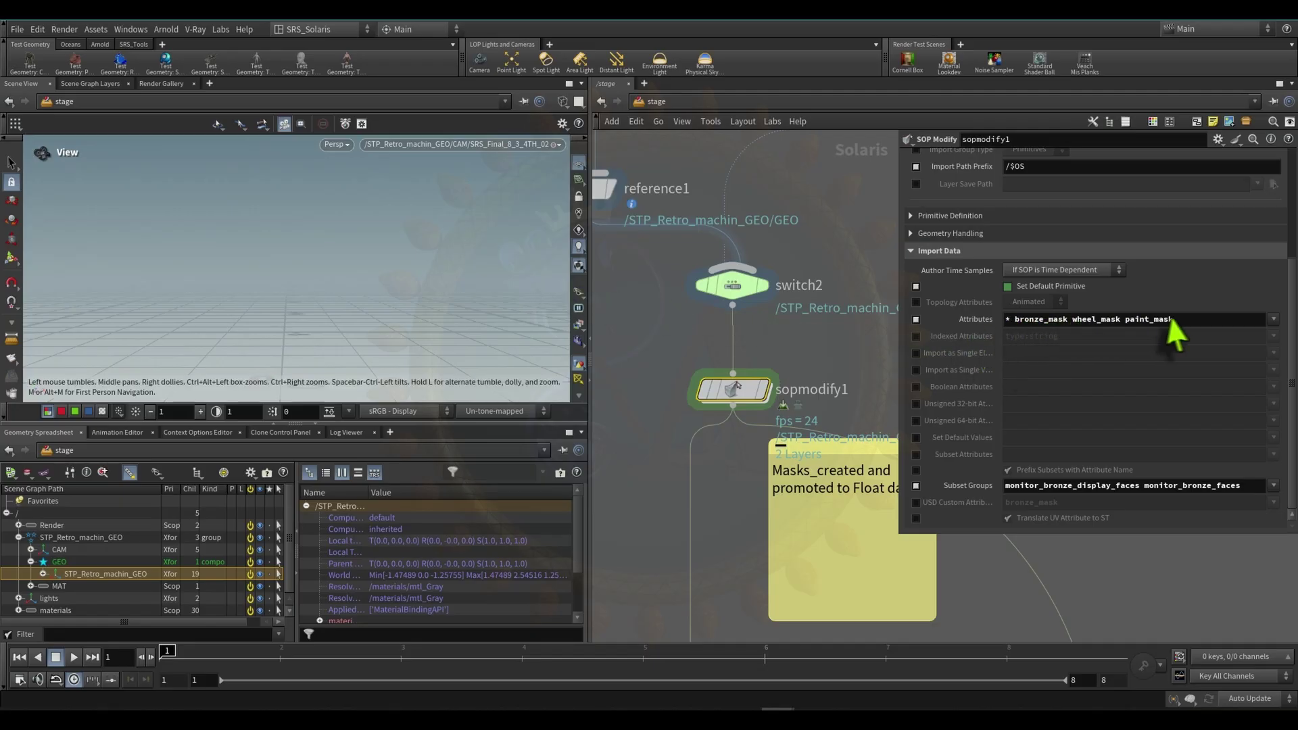
pyautogui.click(1275, 319)
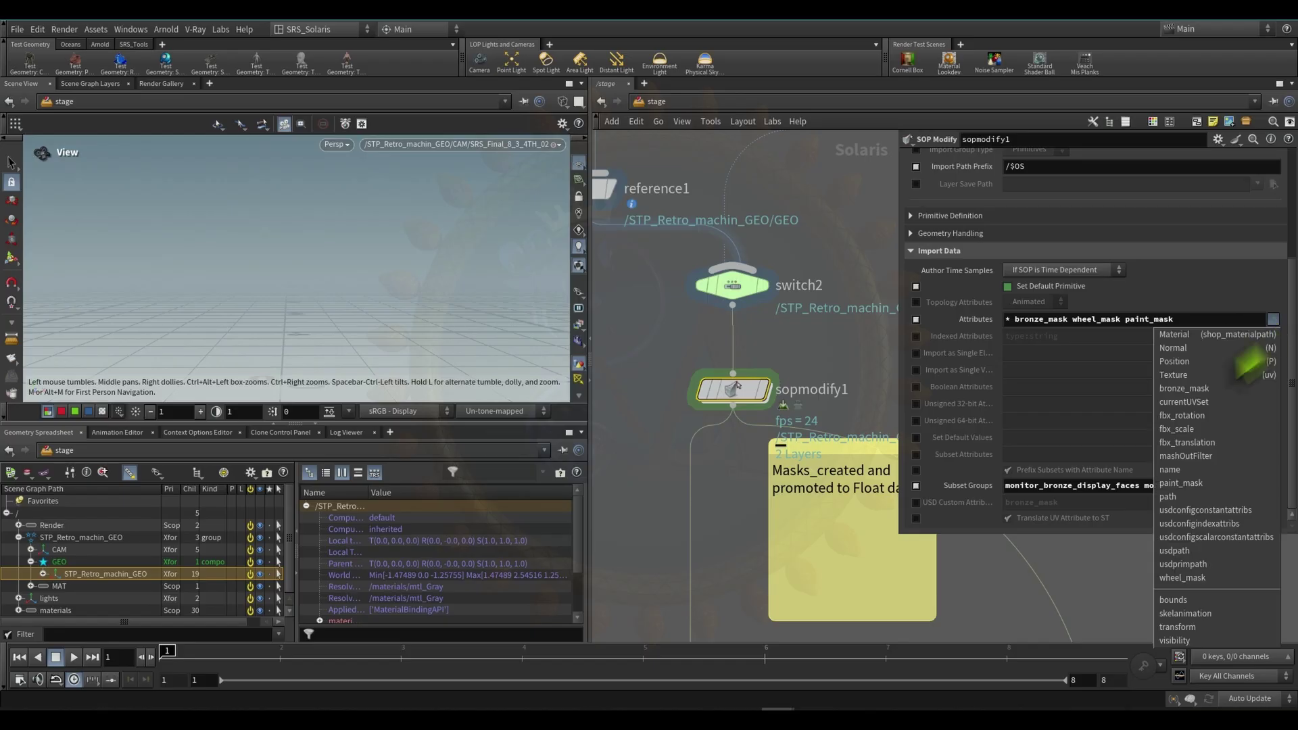
pyautogui.click(1037, 355)
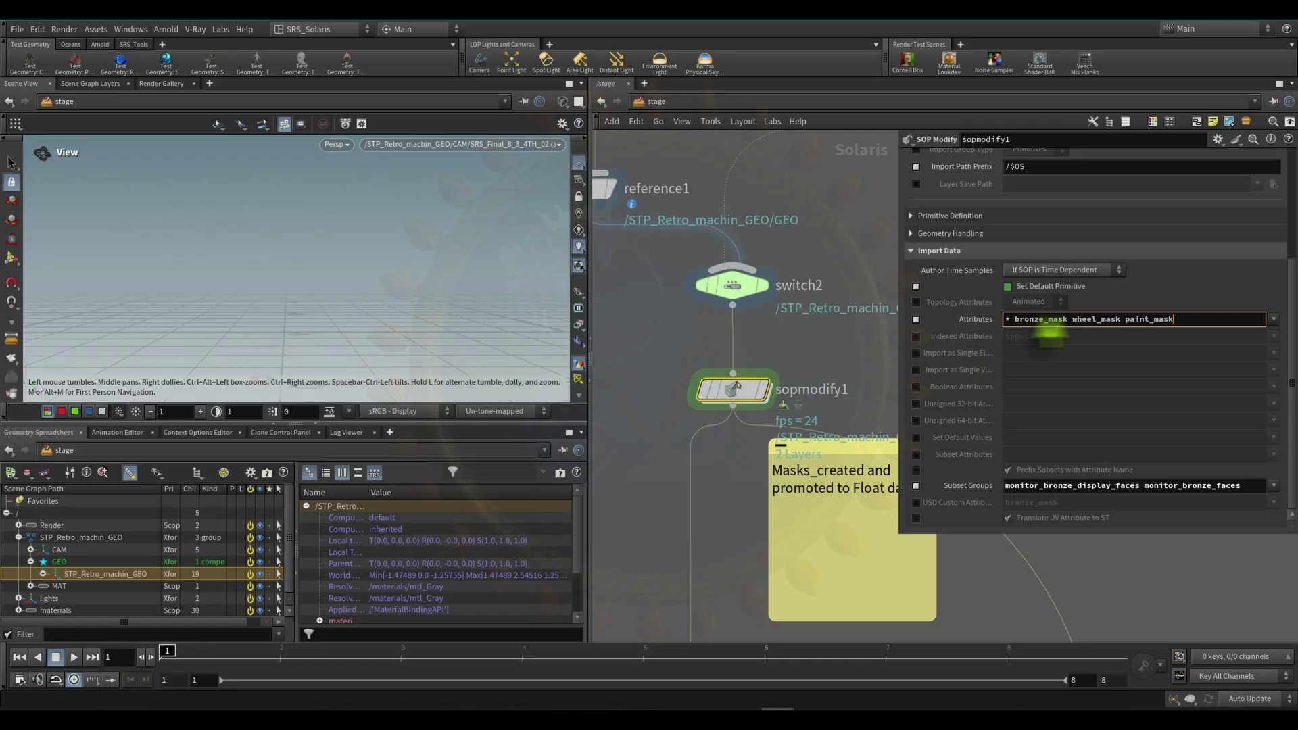
pyautogui.doubleClick(1124, 318)
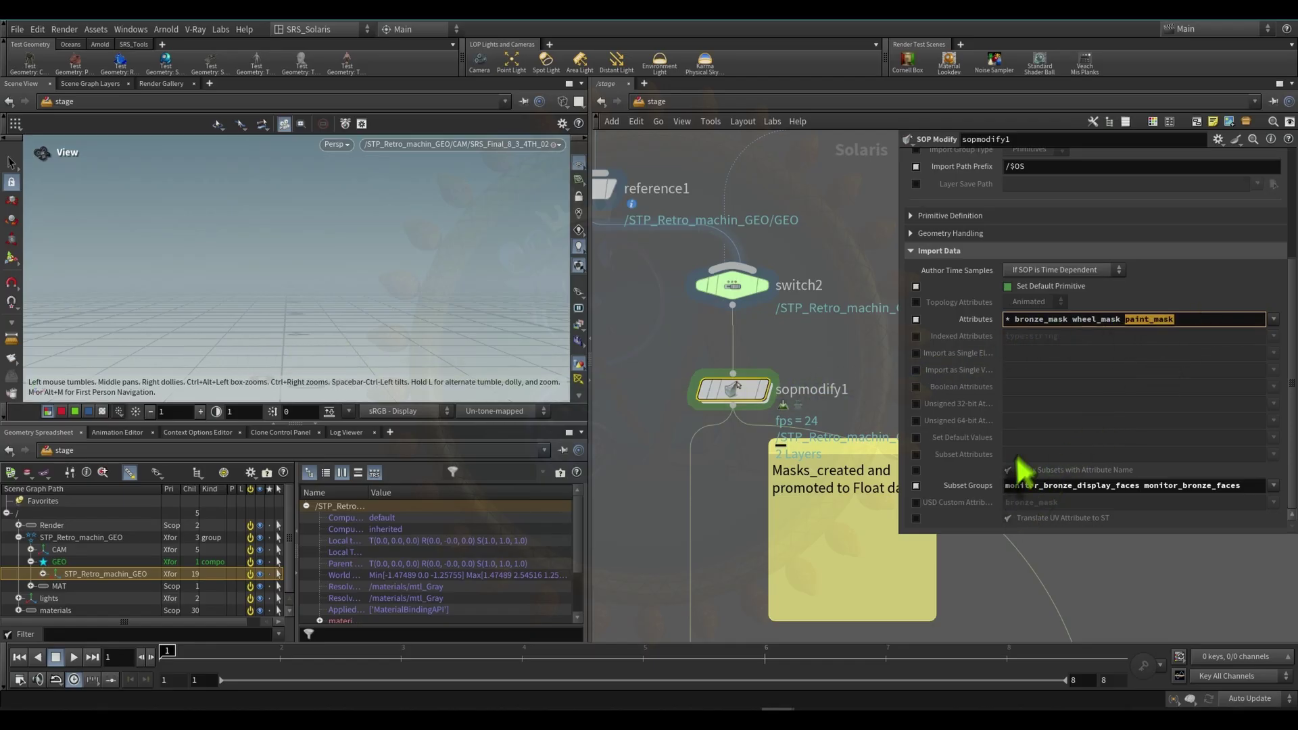
# - Expand STP_Retro_machin_GEO under GEO in the scene graph and turn on sopmodify1's display flag
pyautogui.moveTo(717, 473); pyautogui.dragTo(686, 385, button='middle')
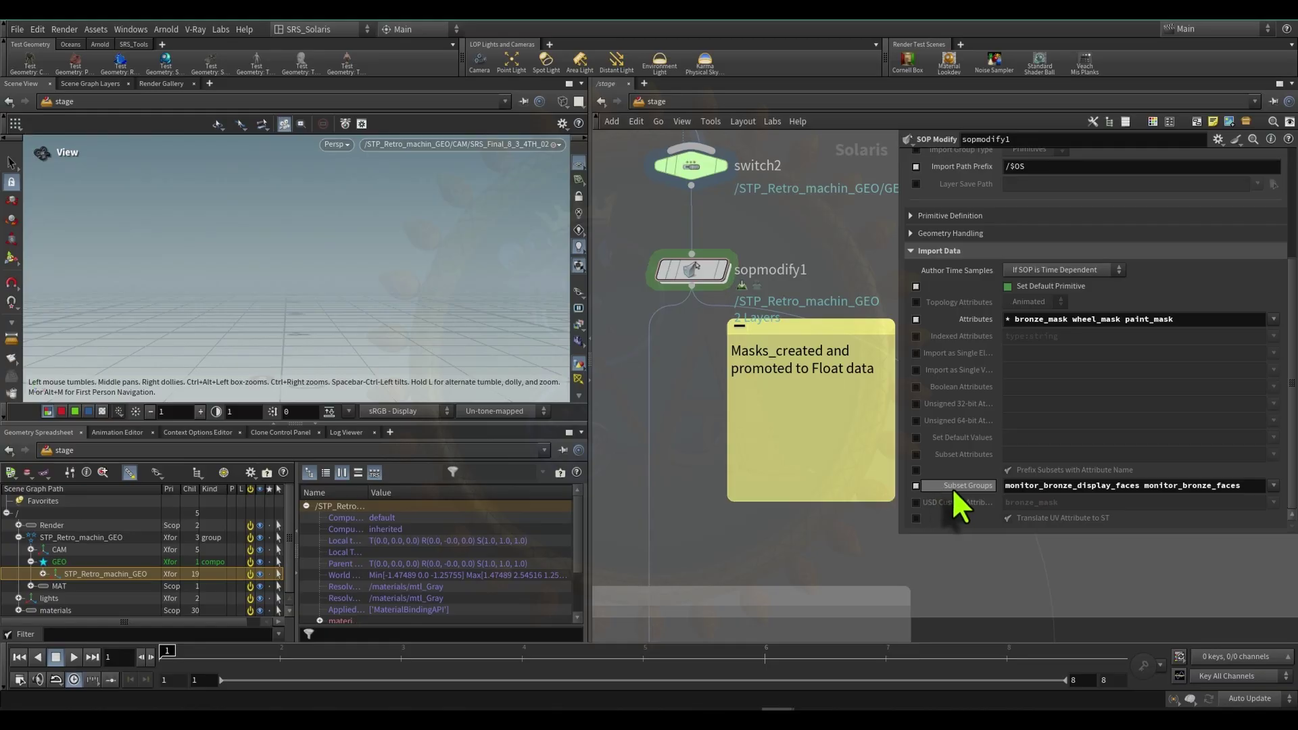
pyautogui.click(43, 573)
pyautogui.scroll(-5, 132, 575)
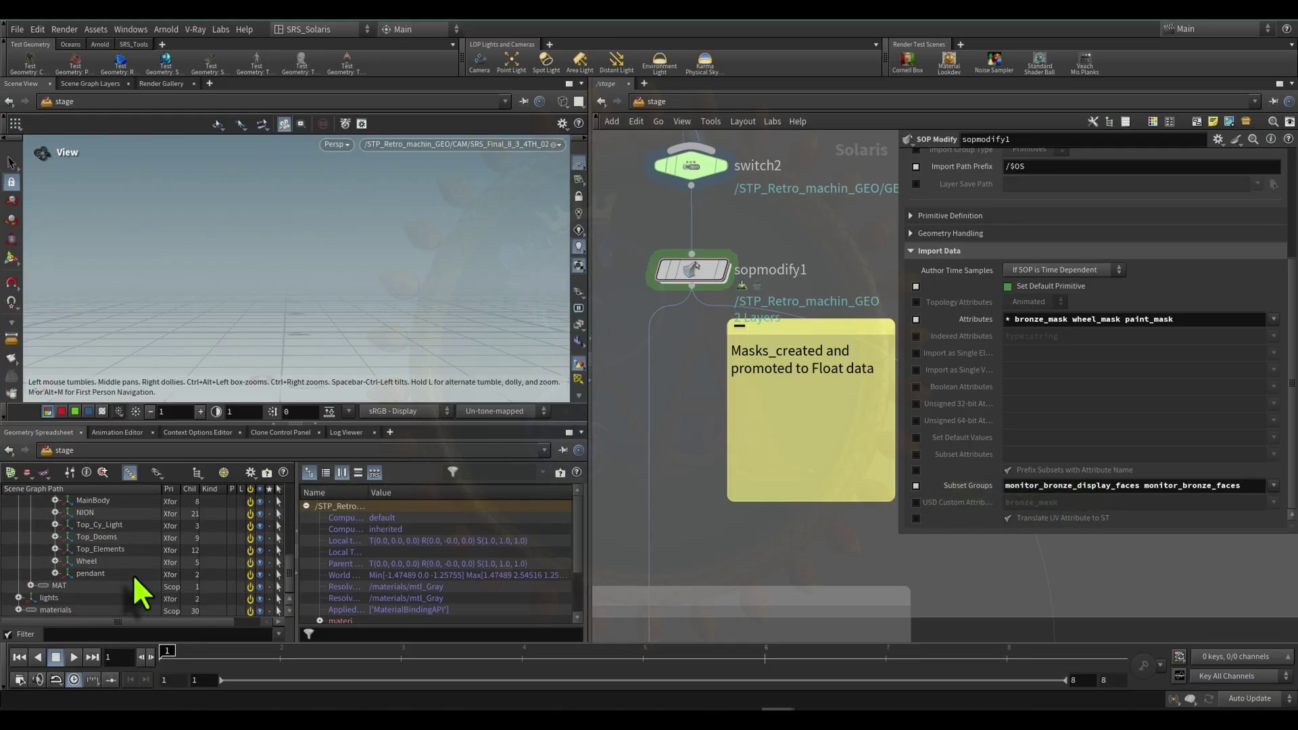
pyautogui.moveTo(302, 311); pyautogui.dragTo(331, 325)
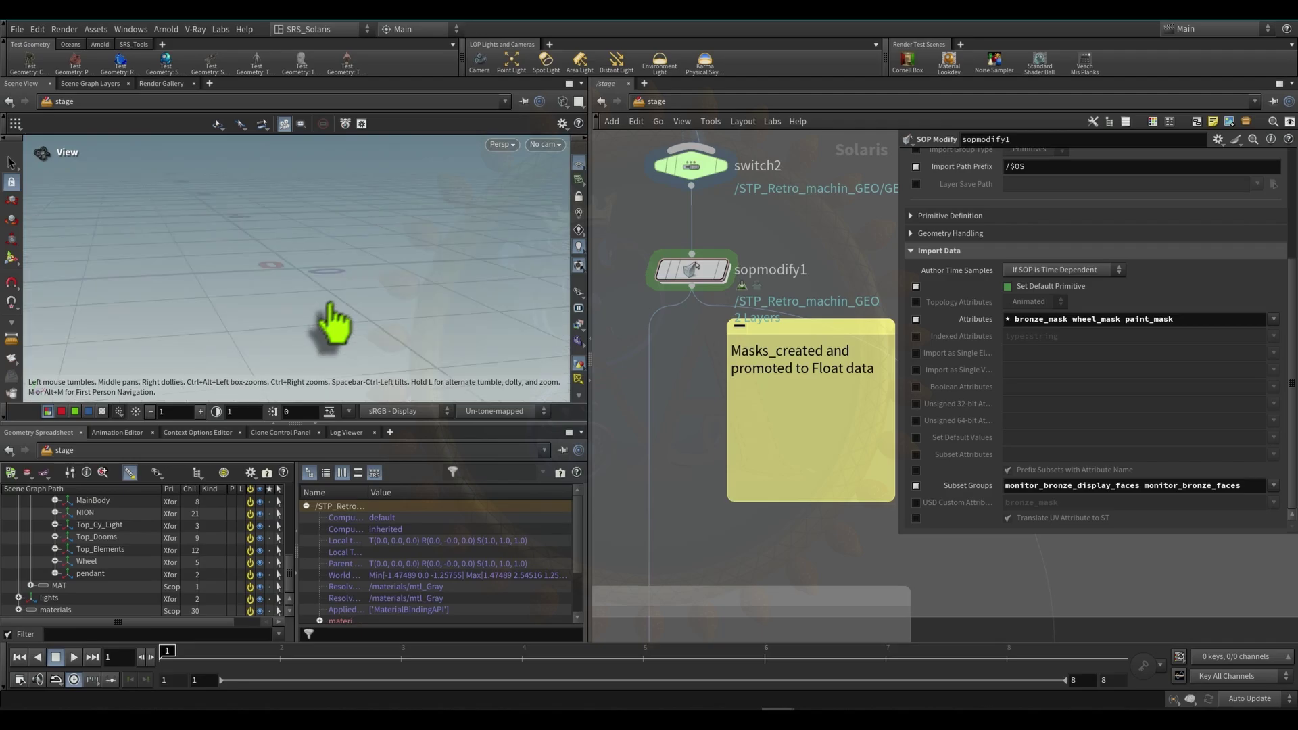
pyautogui.click(722, 269)
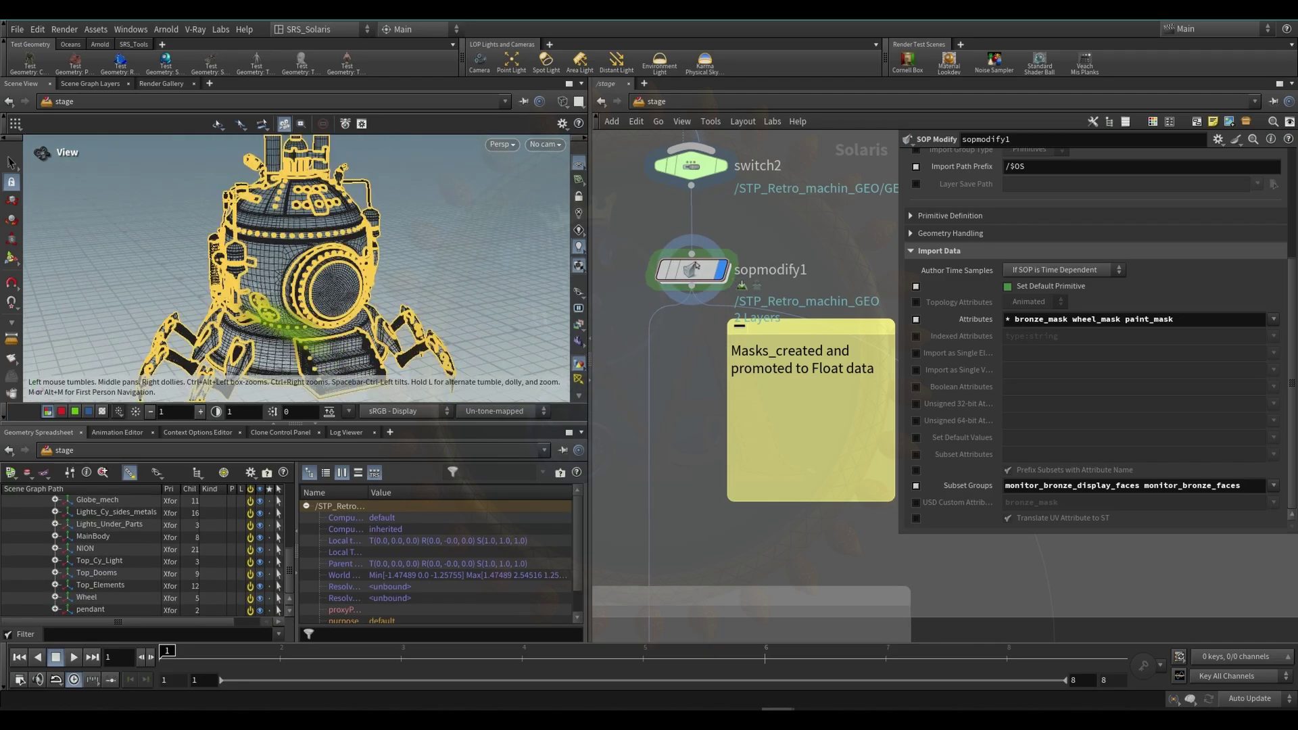
# - Pick Top_Elements_diplsy_monitor in the viewport, expand it in the scene graph, widen the path column and review its primvars
pyautogui.click(11, 163)
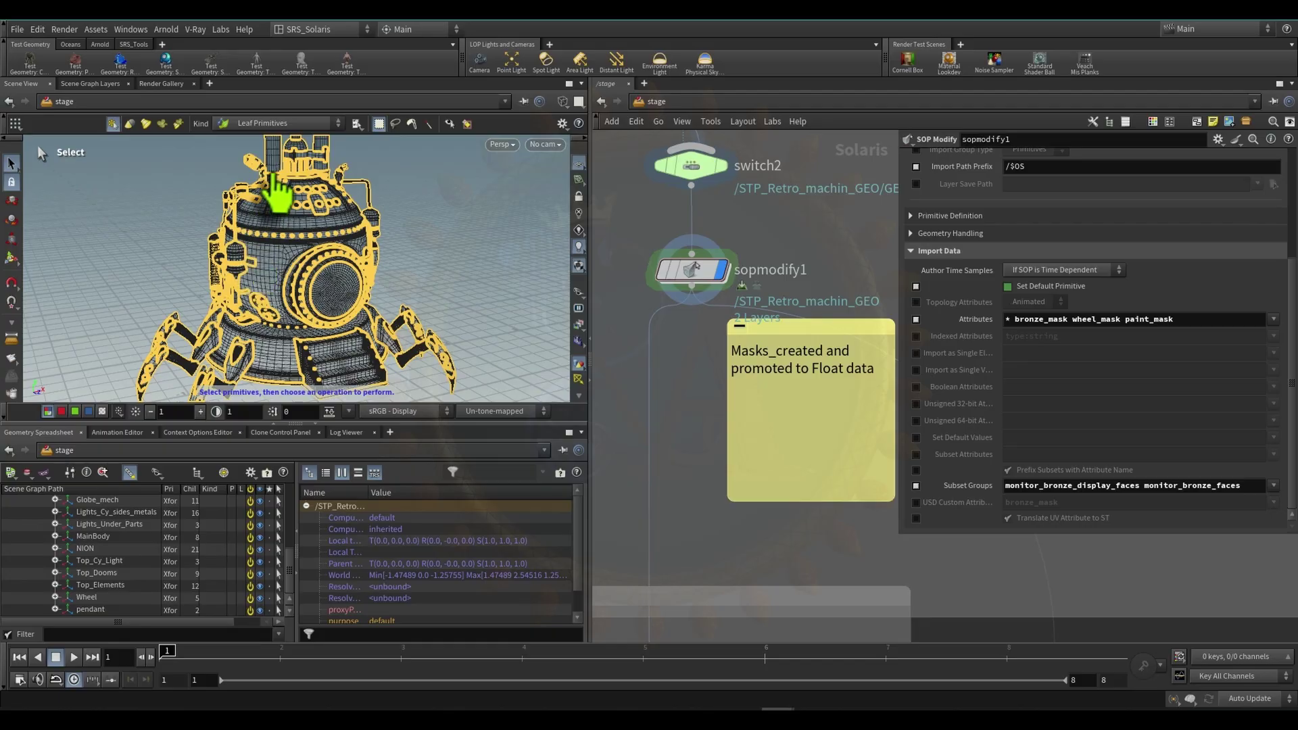
pyautogui.click(274, 177)
pyautogui.click(242, 189)
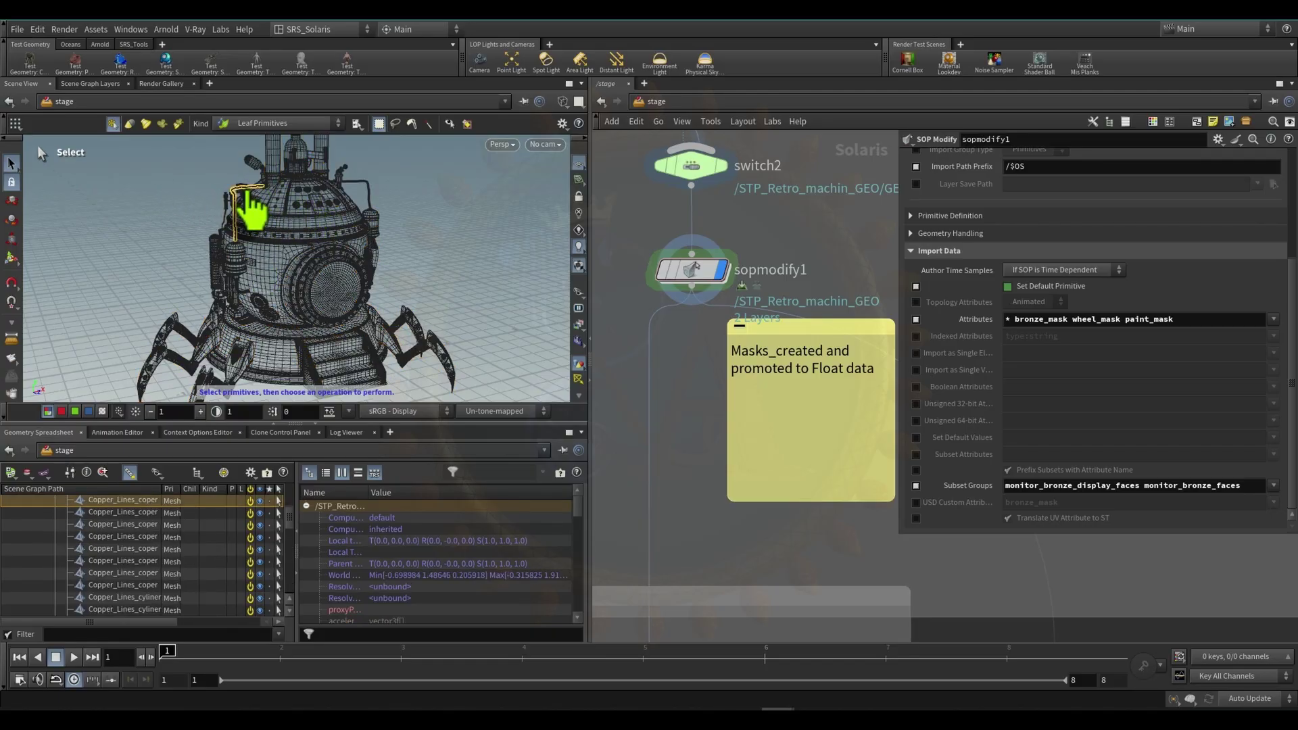
pyautogui.click(67, 585)
pyautogui.scroll(-2, 81, 607)
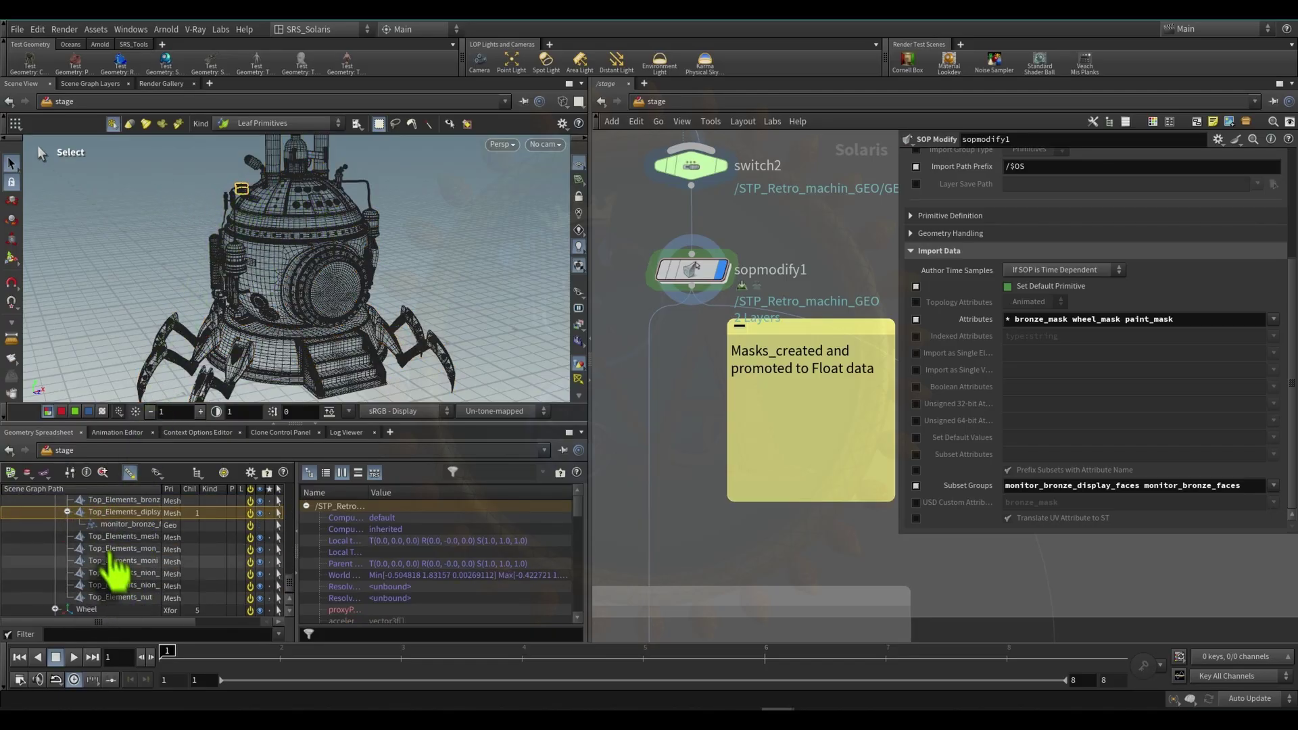
pyautogui.moveTo(165, 491); pyautogui.dragTo(215, 492)
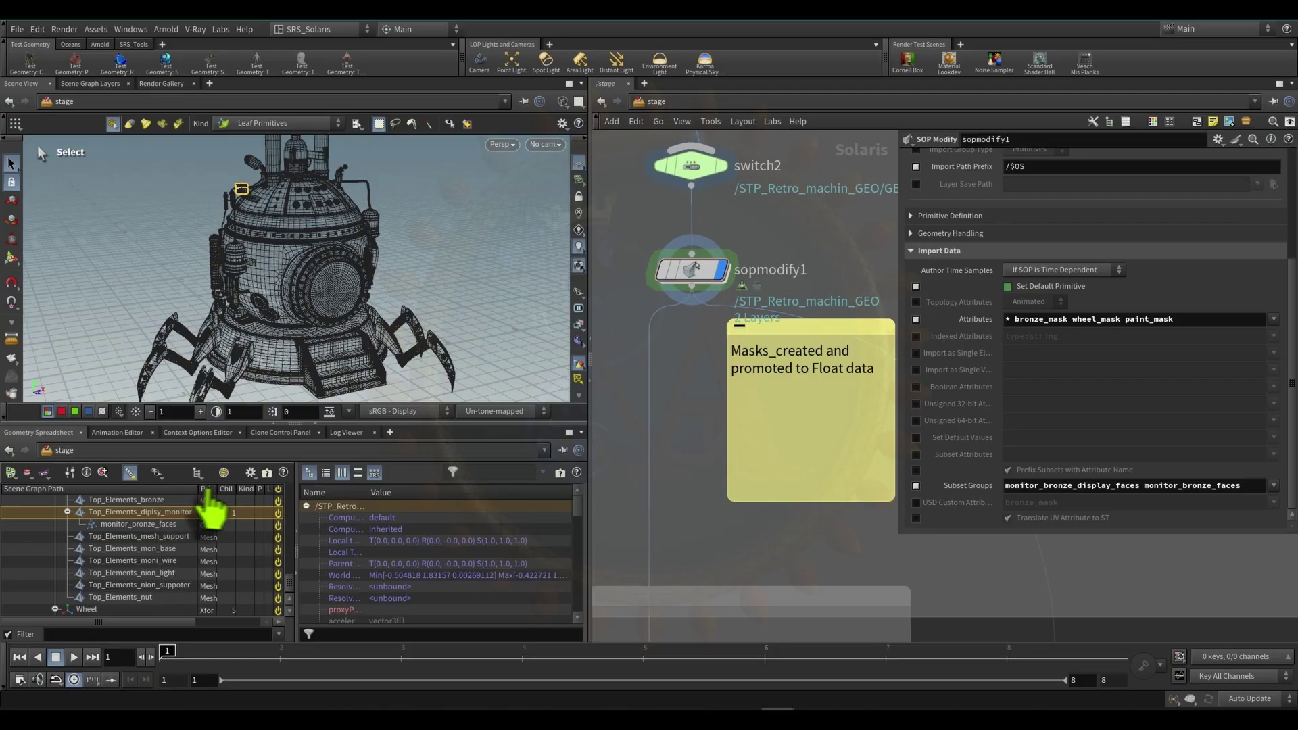
pyautogui.scroll(-10, 370, 583)
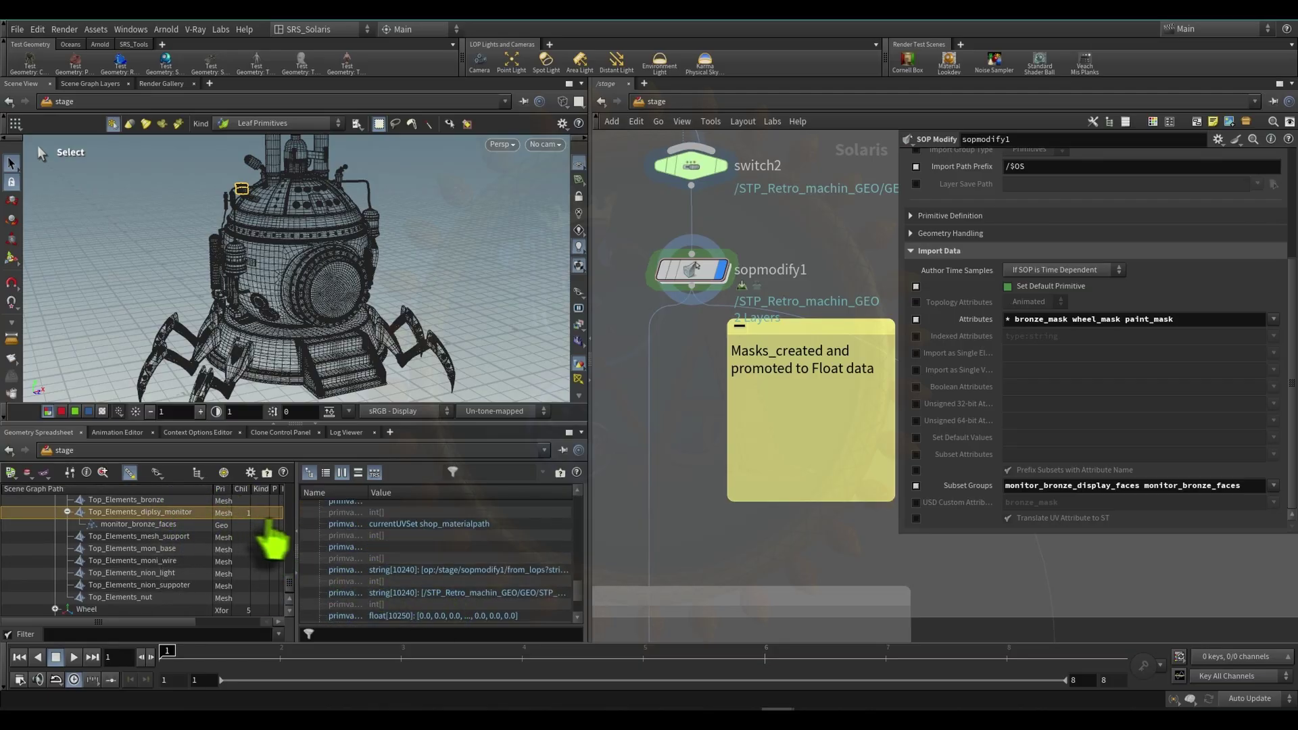
pyautogui.scroll(-3, 455, 574)
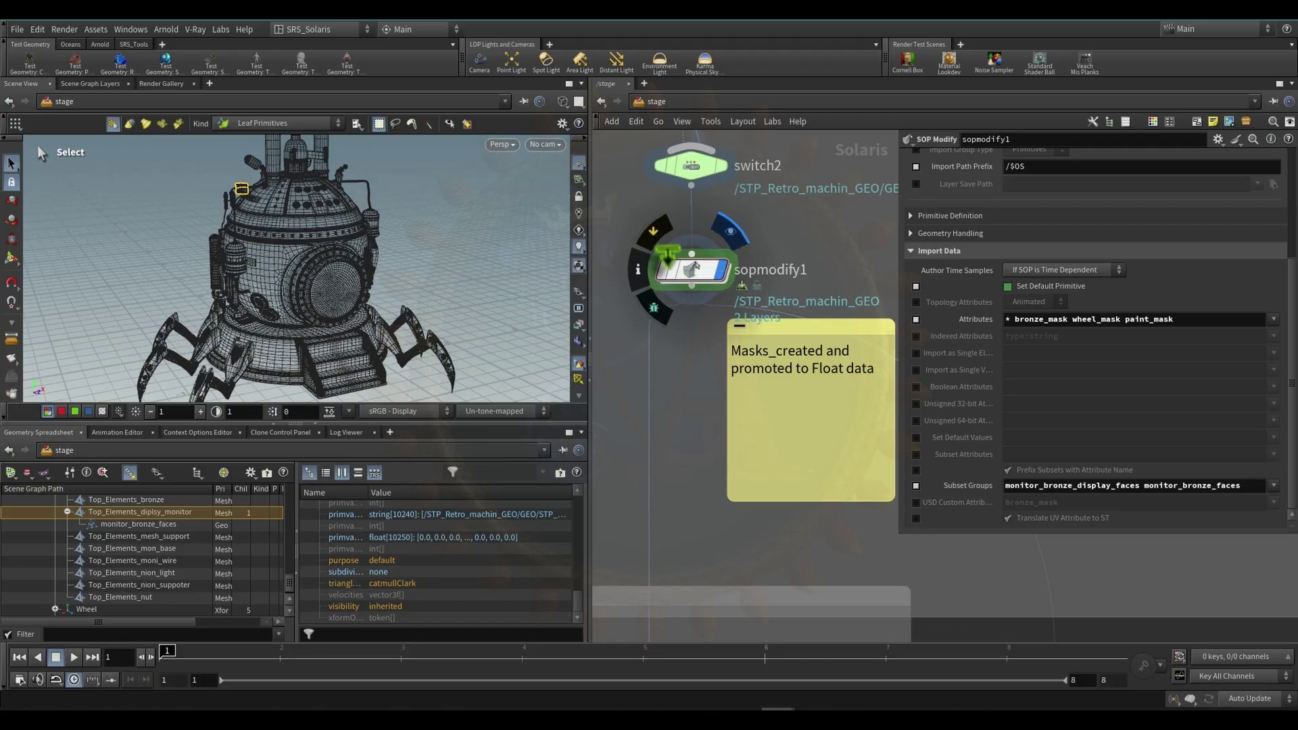
# - Bypass sopmodify1 and re-enable it to compare the monitor's subsets, and select the monitor_bronze_faces prim
pyautogui.click(666, 269)
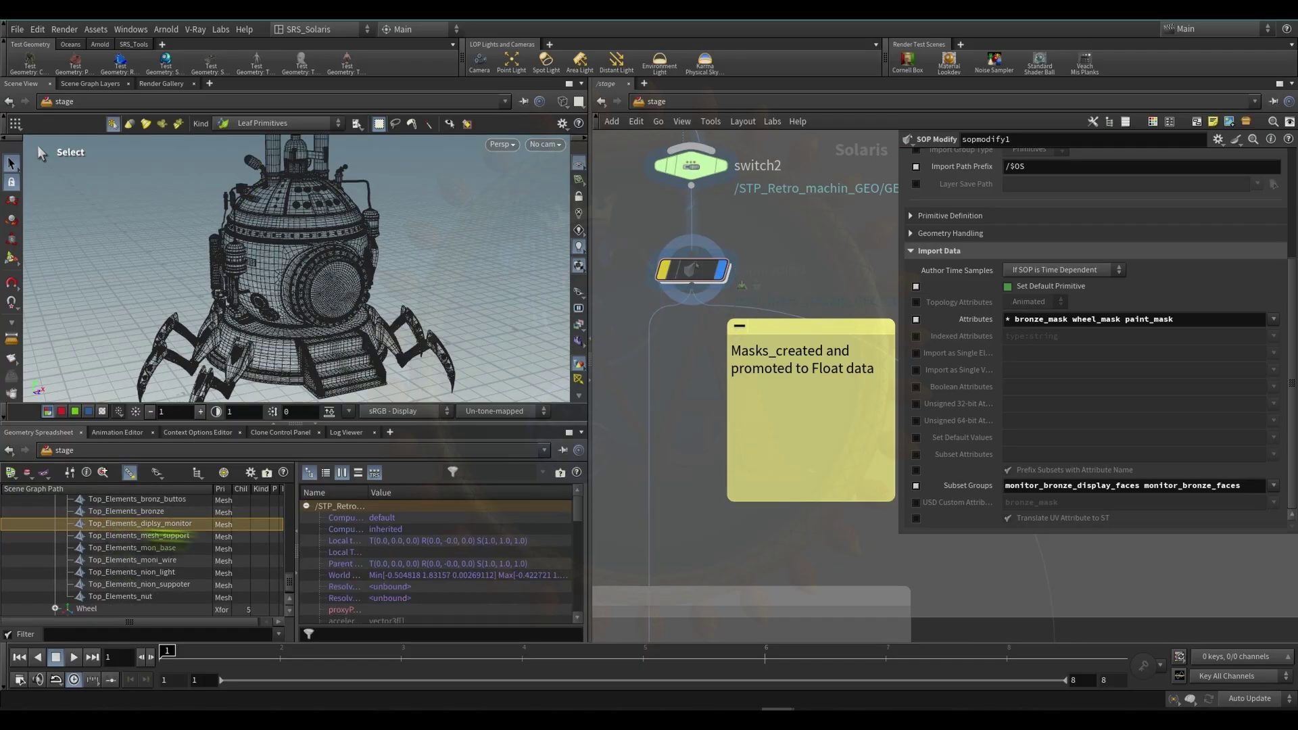
pyautogui.click(667, 268)
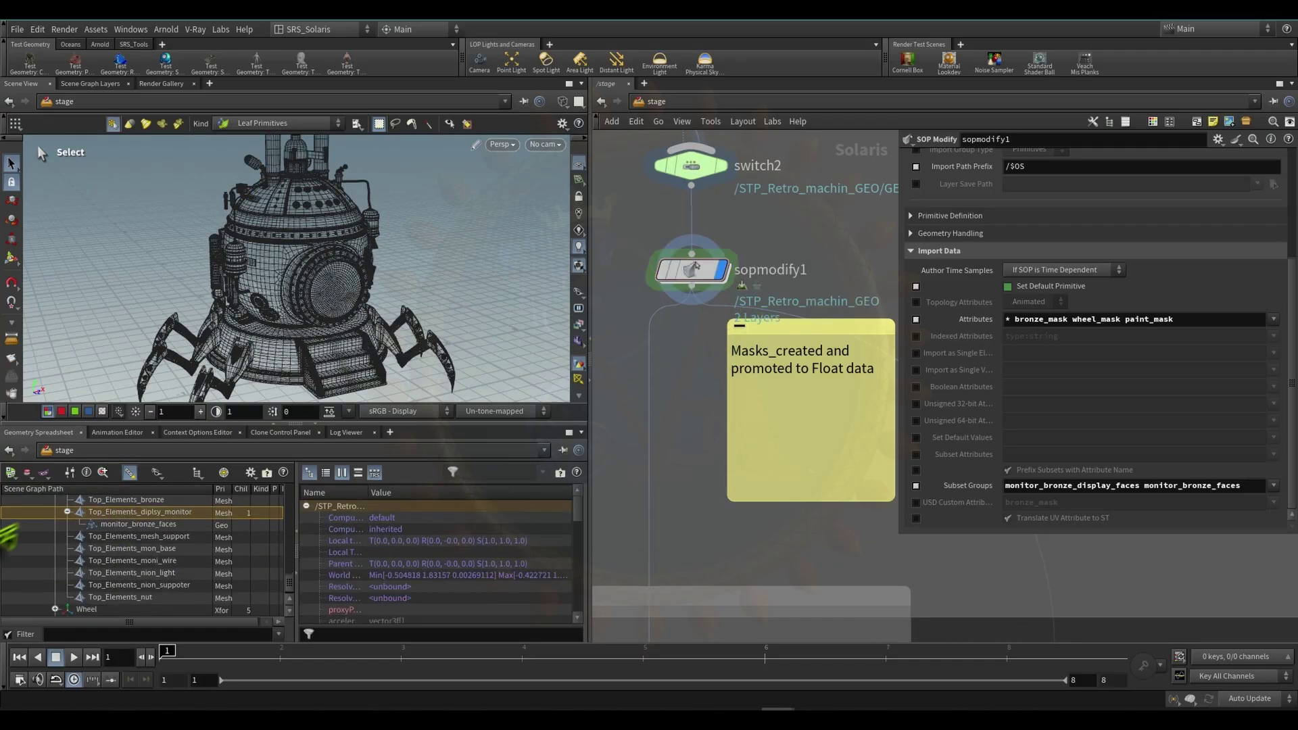
pyautogui.click(139, 525)
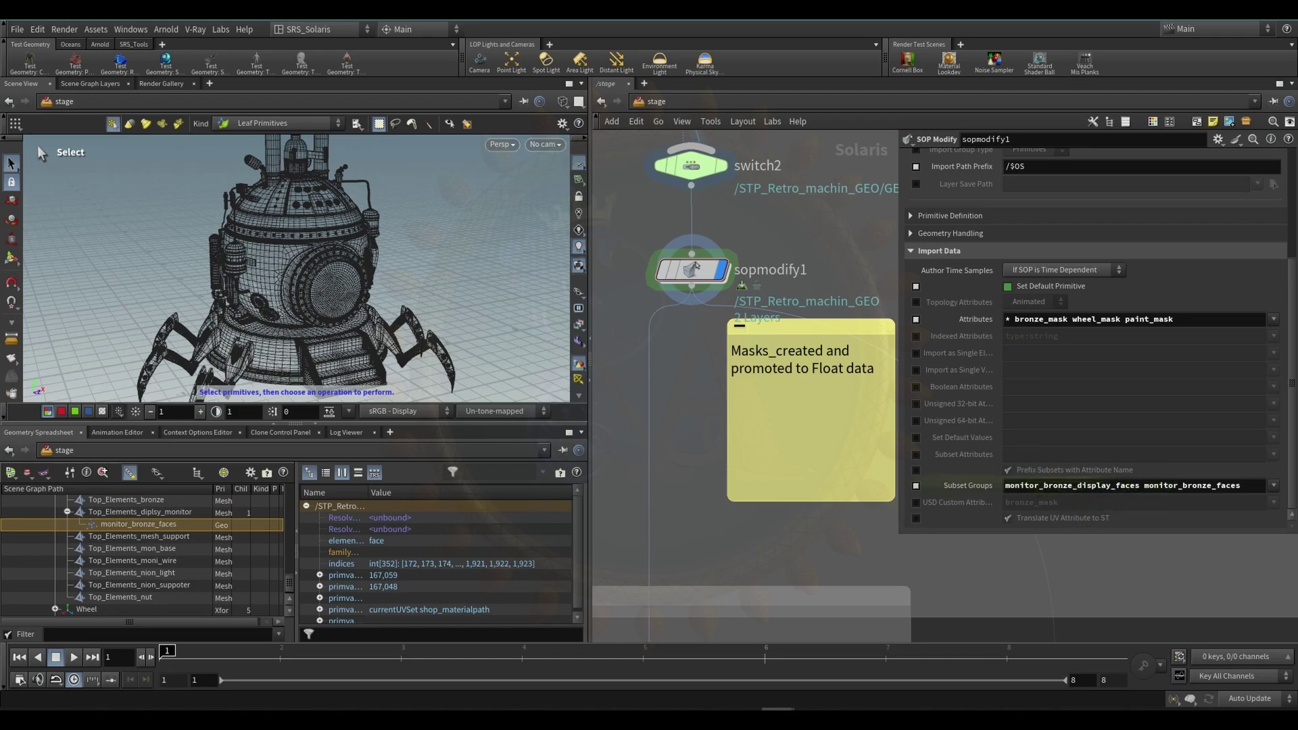
# - Show the merge8 node's parameters and narrow the parameter area to reveal more of the network
pyautogui.scroll(-6, 684, 426)
pyautogui.scroll(-2, 765, 530)
pyautogui.moveTo(793, 503); pyautogui.dragTo(786, 363, button='middle')
pyautogui.scroll(2, 765, 524)
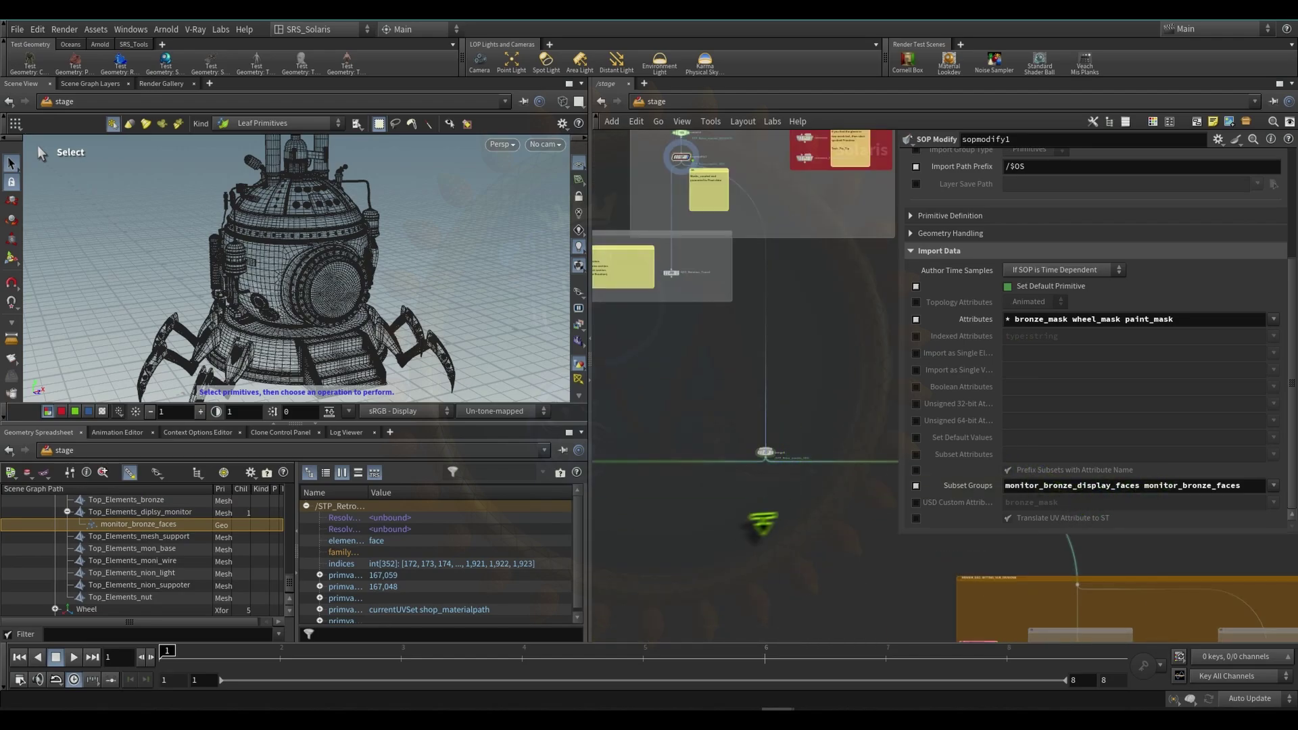
pyautogui.click(764, 452)
pyautogui.scroll(-3, 778, 378)
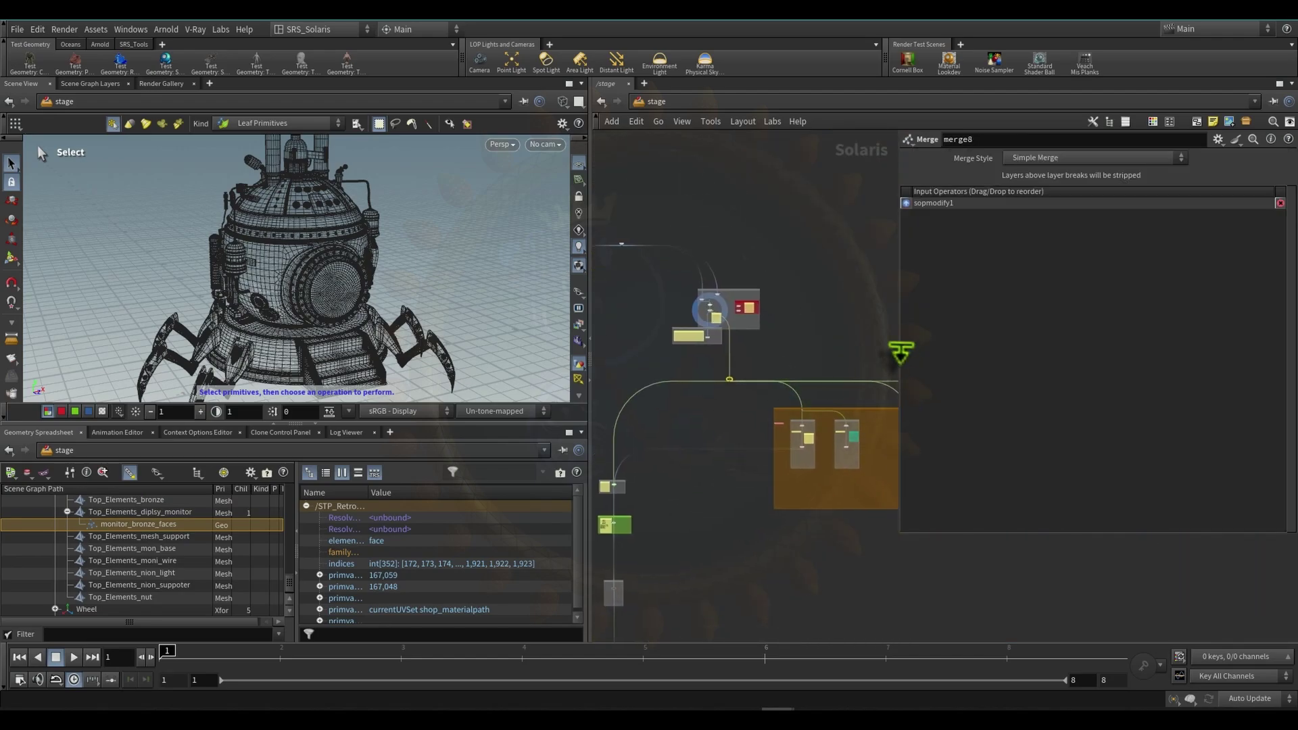
pyautogui.moveTo(898, 350); pyautogui.dragTo(1085, 351)
pyautogui.scroll(3, 820, 429)
pyautogui.scroll(-2, 826, 435)
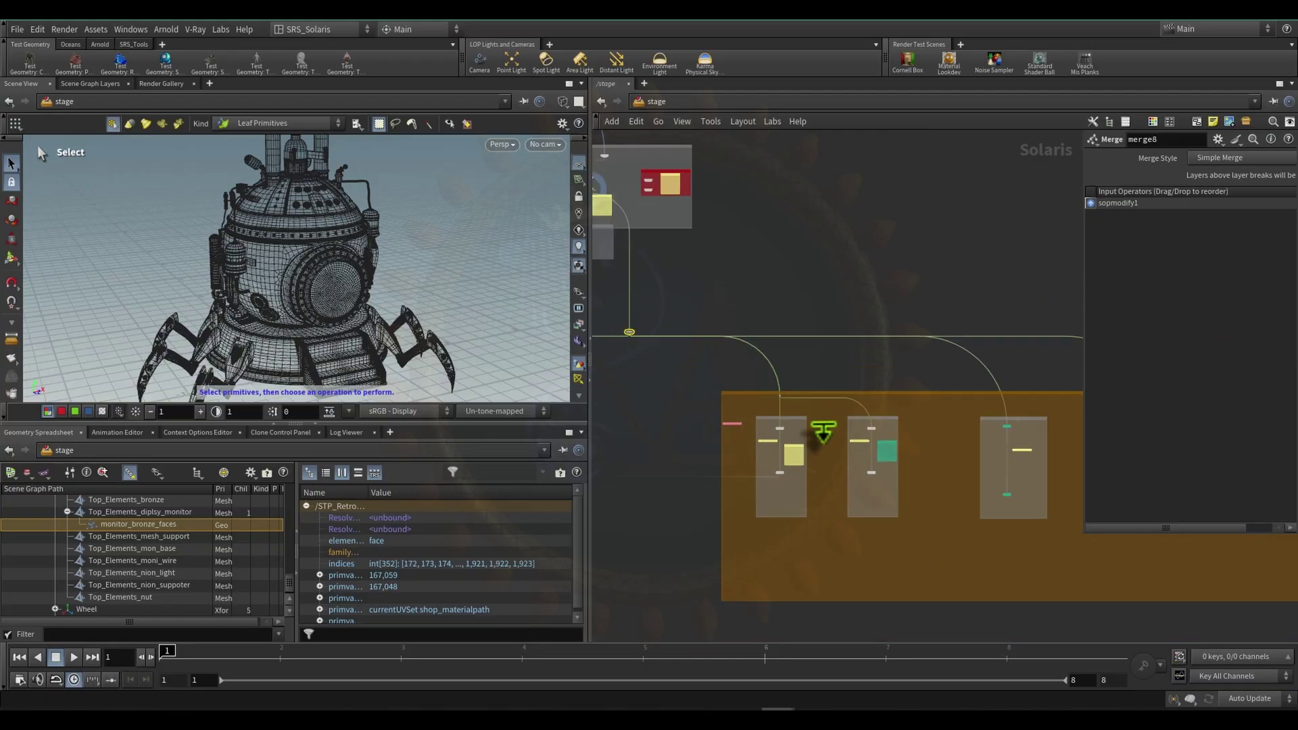
# - Expand the SUBDIVISIONS note in the subdivision settings network box, read it and collapse it again
pyautogui.scroll(5, 826, 435)
pyautogui.scroll(1, 789, 434)
pyautogui.moveTo(764, 368); pyautogui.dragTo(1074, 371, button='middle')
pyautogui.scroll(-3, 871, 370)
pyautogui.scroll(3, 730, 397)
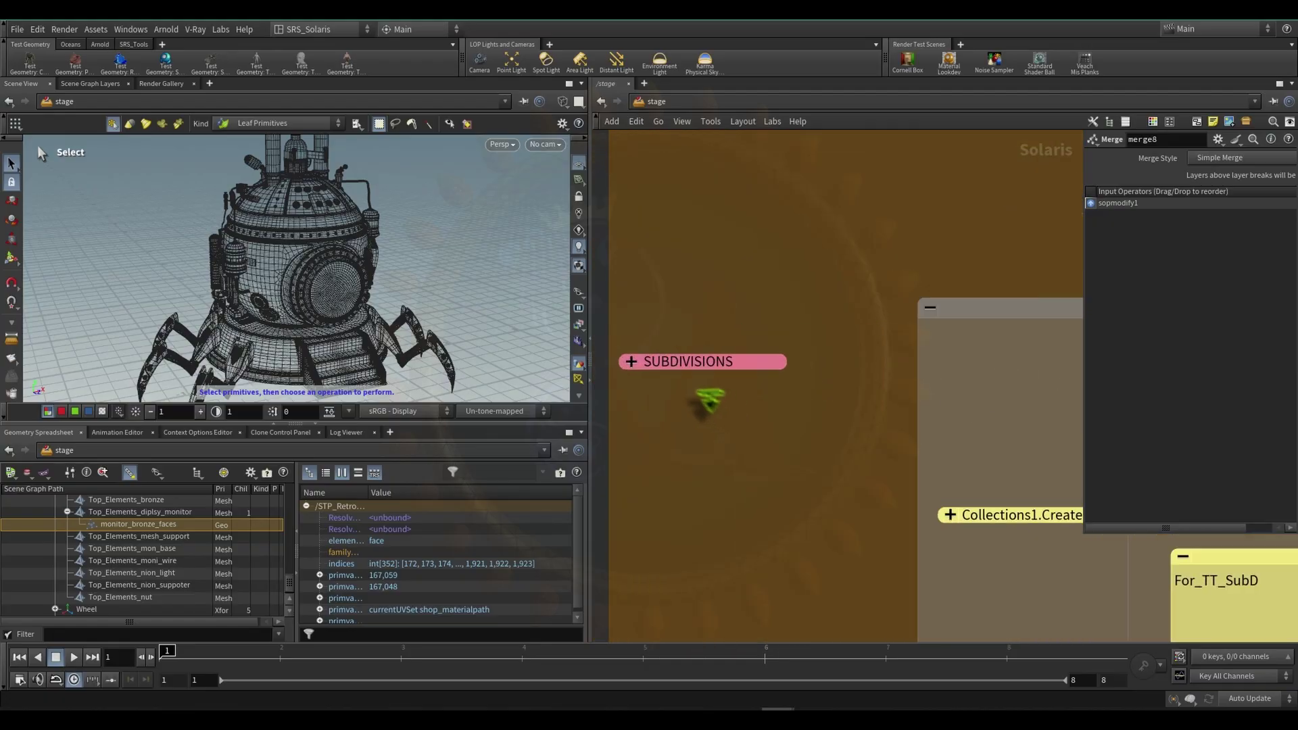
pyautogui.scroll(3, 634, 369)
pyautogui.scroll(-4, 724, 325)
pyautogui.scroll(1, 827, 397)
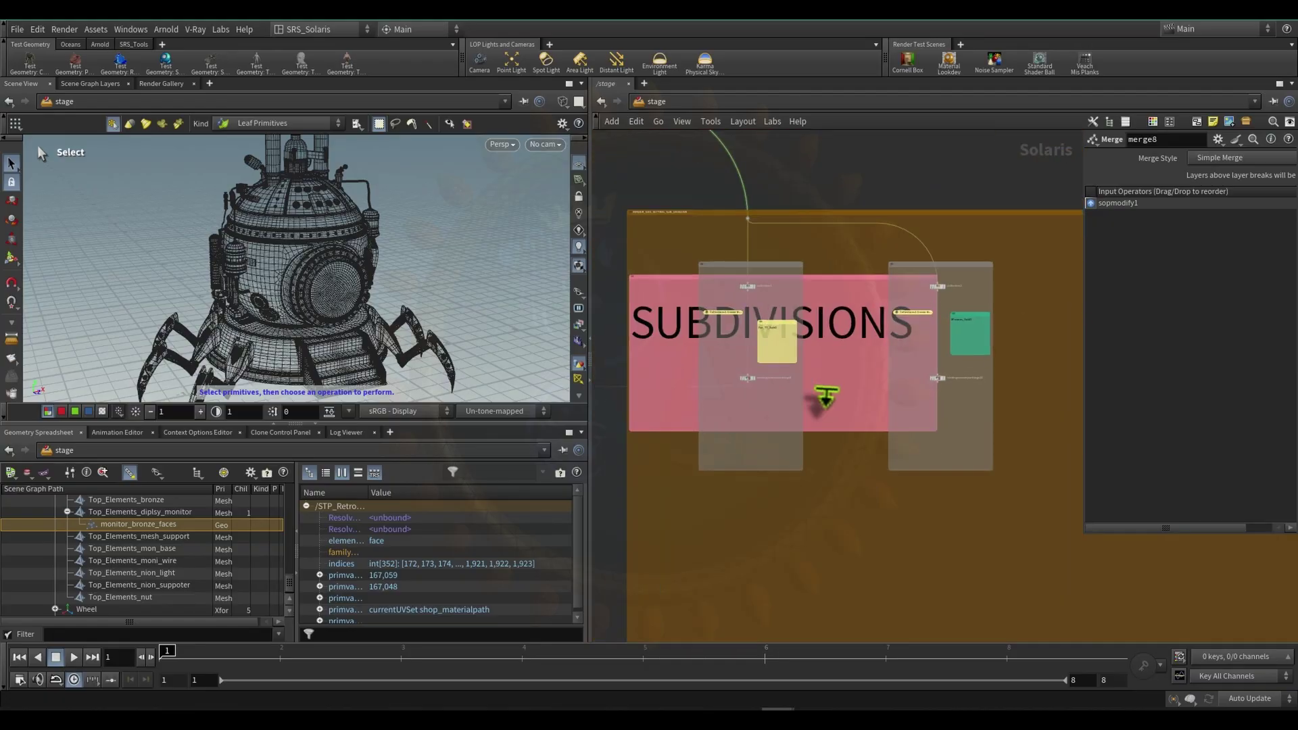
pyautogui.moveTo(823, 432); pyautogui.dragTo(834, 516, button='middle')
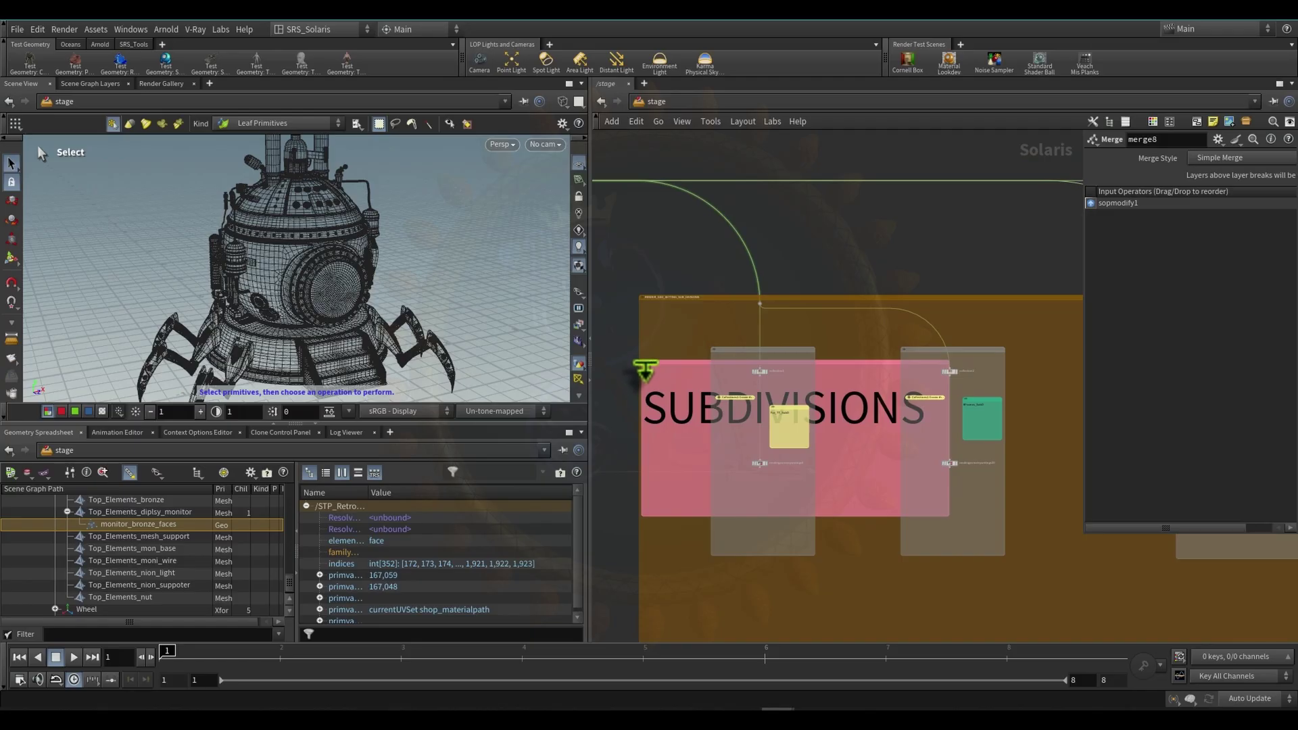
pyautogui.scroll(4, 646, 365)
pyautogui.click(643, 365)
pyautogui.scroll(-2, 717, 328)
# - Select collection1 in the network box with the For_TT_SubD note and turn on its display flag
pyautogui.moveTo(763, 325); pyautogui.dragTo(635, 348, button='middle')
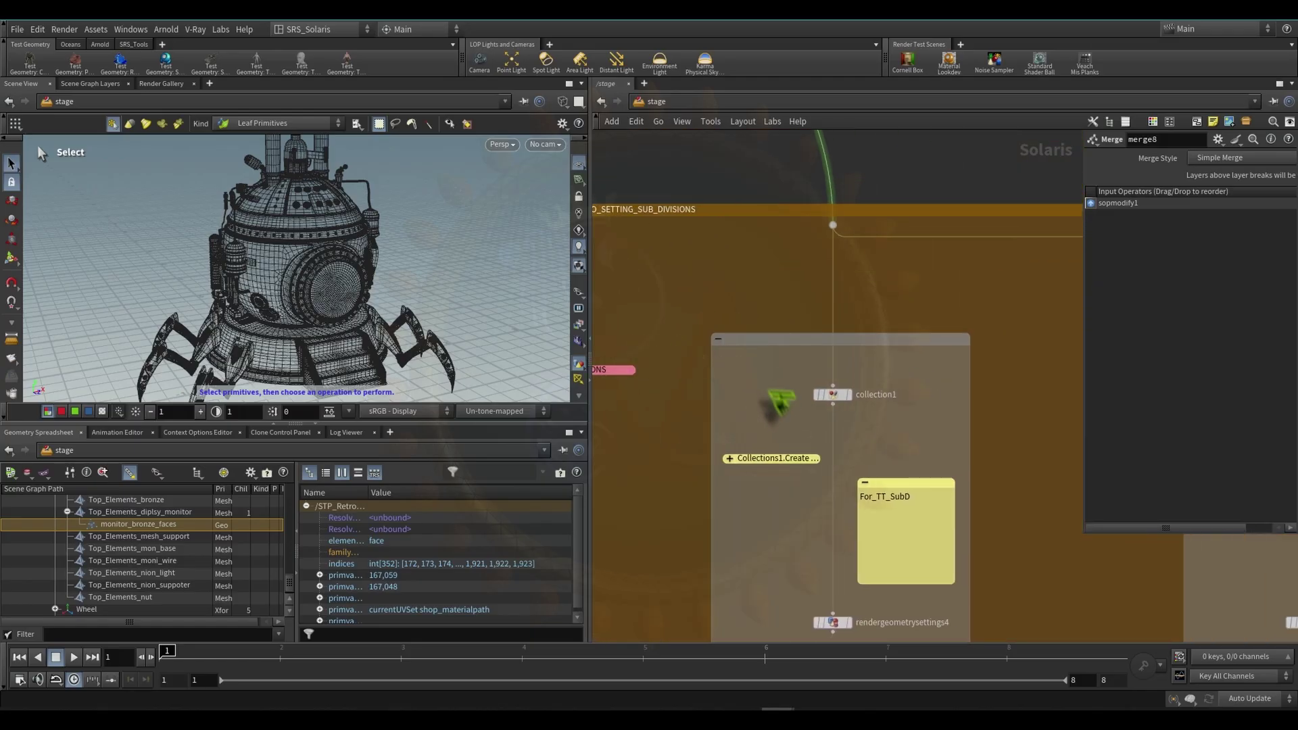
pyautogui.scroll(-2, 861, 359)
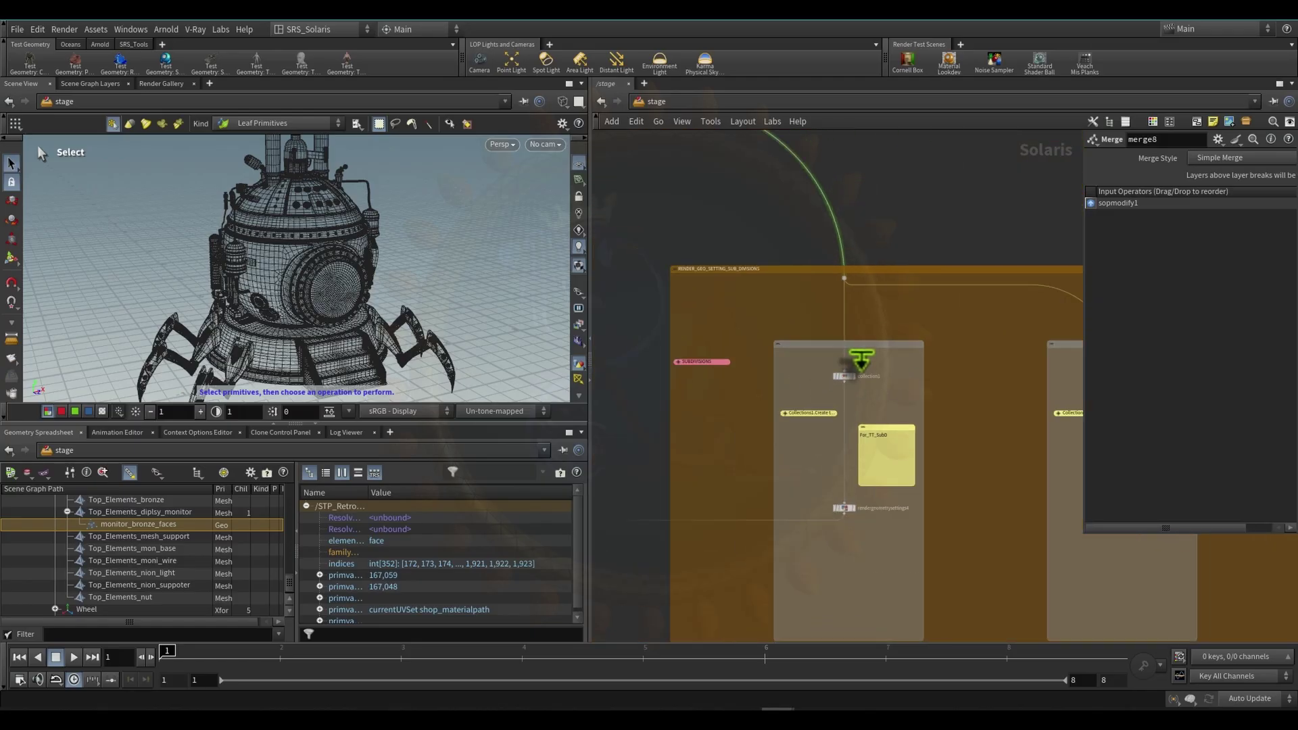
pyautogui.scroll(2, 858, 363)
pyautogui.scroll(2, 744, 473)
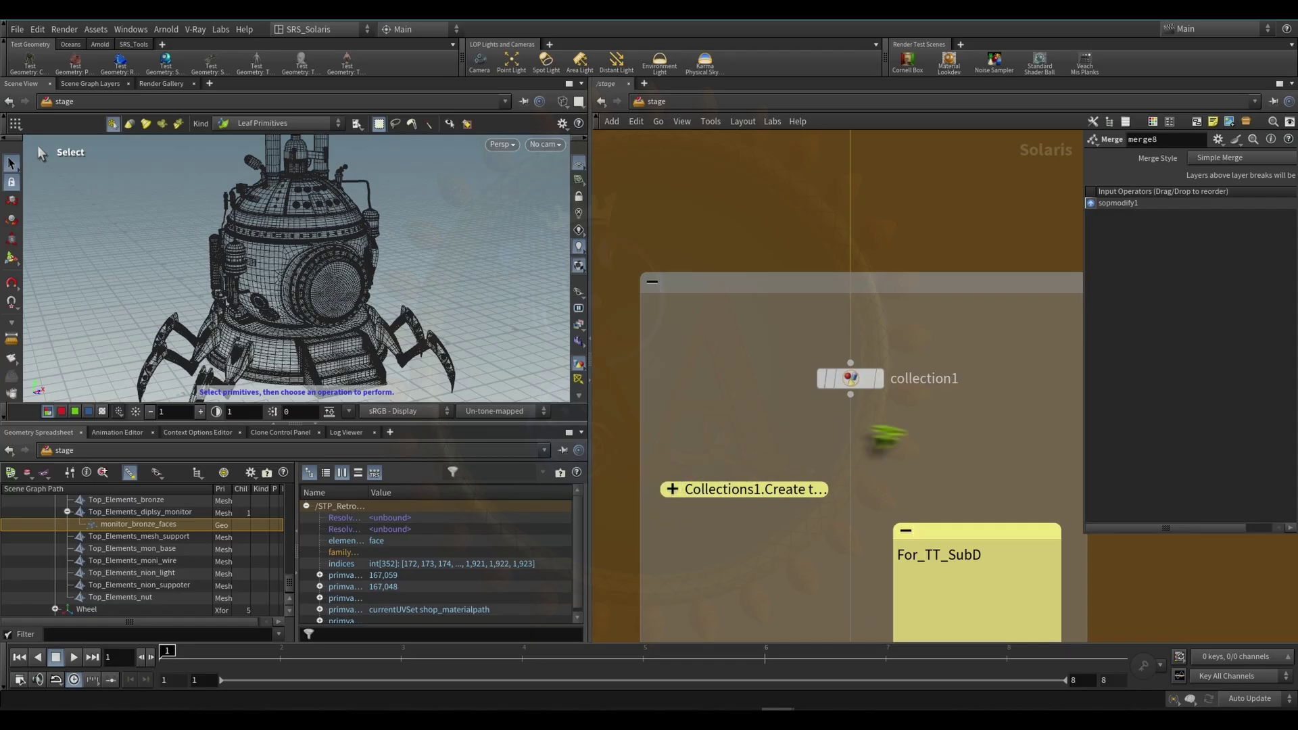
pyautogui.scroll(-5, 888, 436)
pyautogui.scroll(1, 1042, 443)
pyautogui.moveTo(1057, 447); pyautogui.dragTo(875, 467, button='middle')
pyautogui.moveTo(683, 443); pyautogui.dragTo(765, 437, button='middle')
pyautogui.scroll(3, 747, 429)
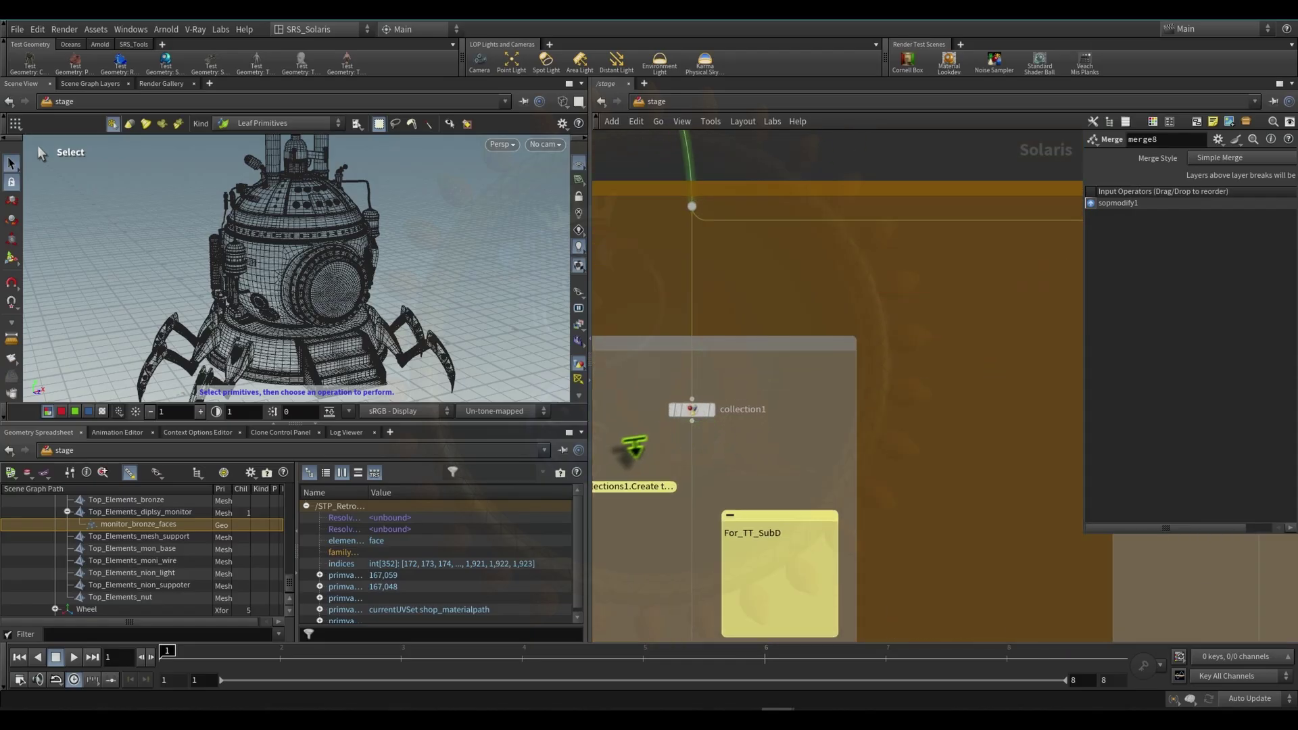
pyautogui.click(692, 409)
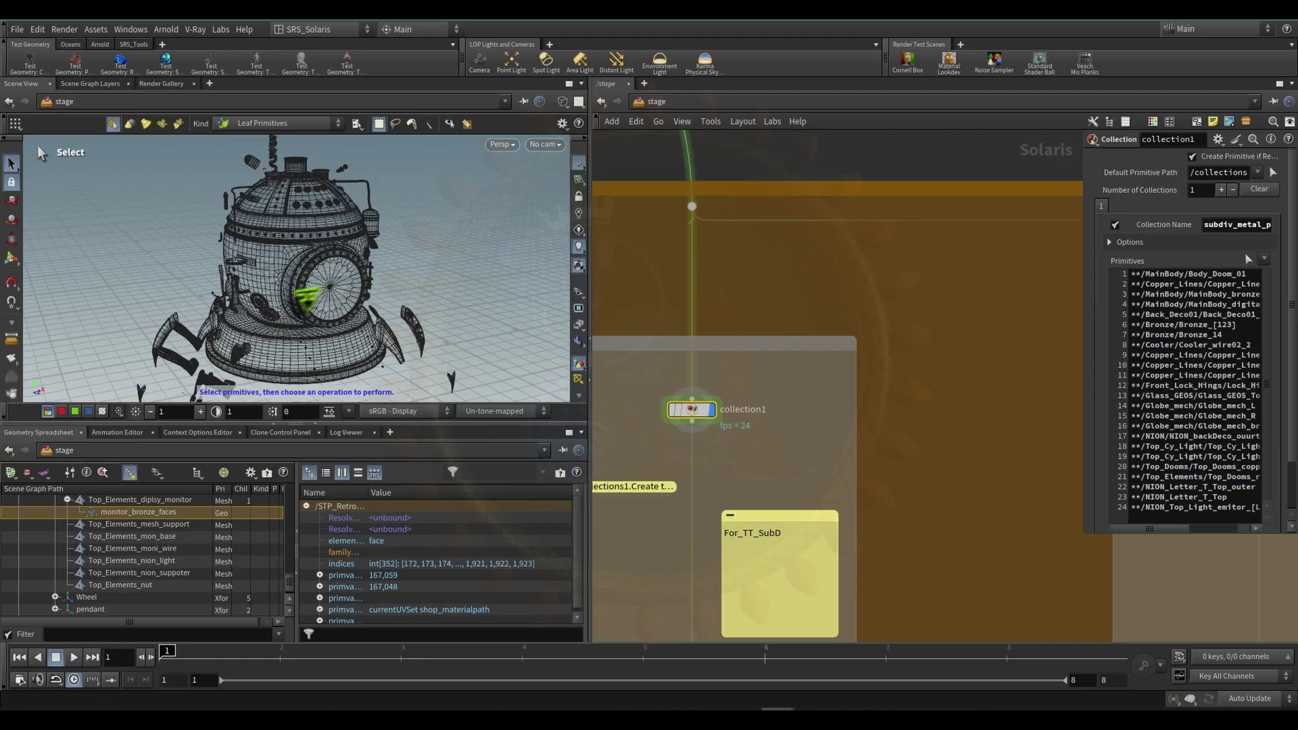
# - Orbit the displayed machine, widen the parameter area and examine the primitive paths listed in collection1
pyautogui.keyDown('alt'); pyautogui.moveTo(297, 292); pyautogui.dragTo(322, 269); pyautogui.keyUp('alt')
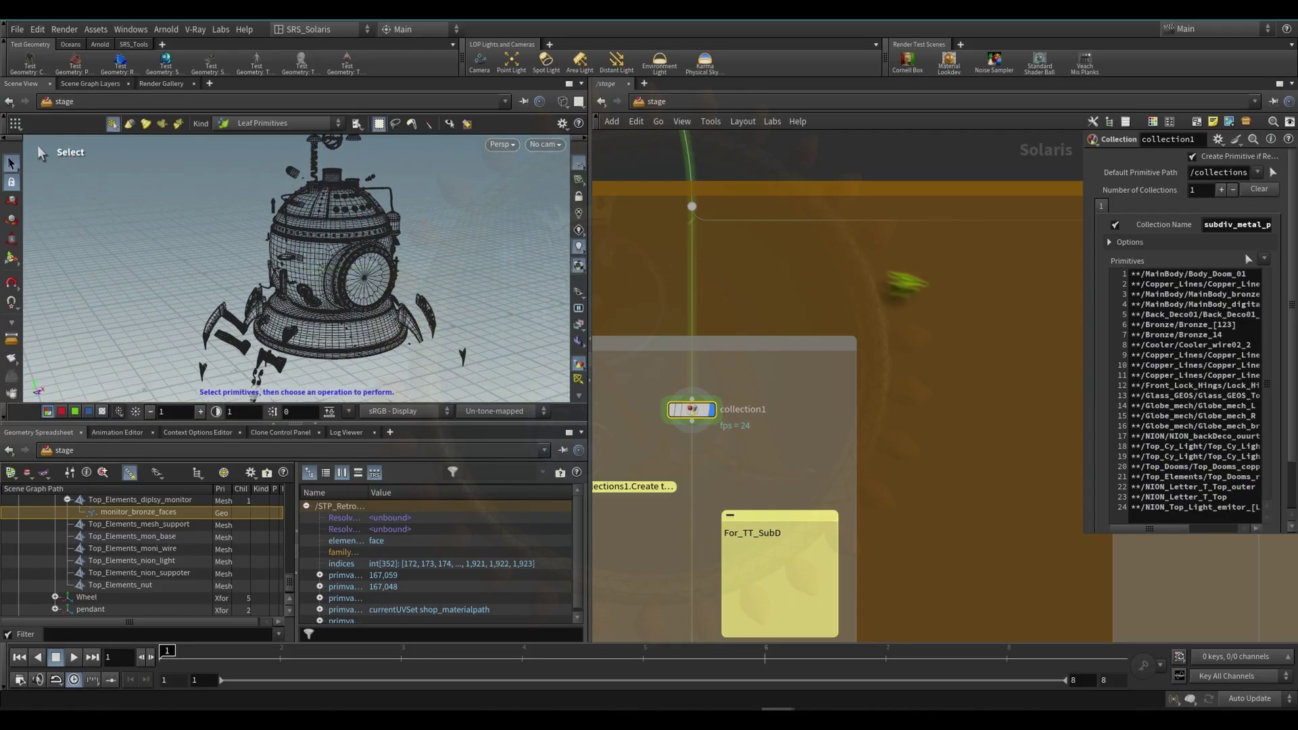
pyautogui.moveTo(1085, 296); pyautogui.dragTo(697, 301)
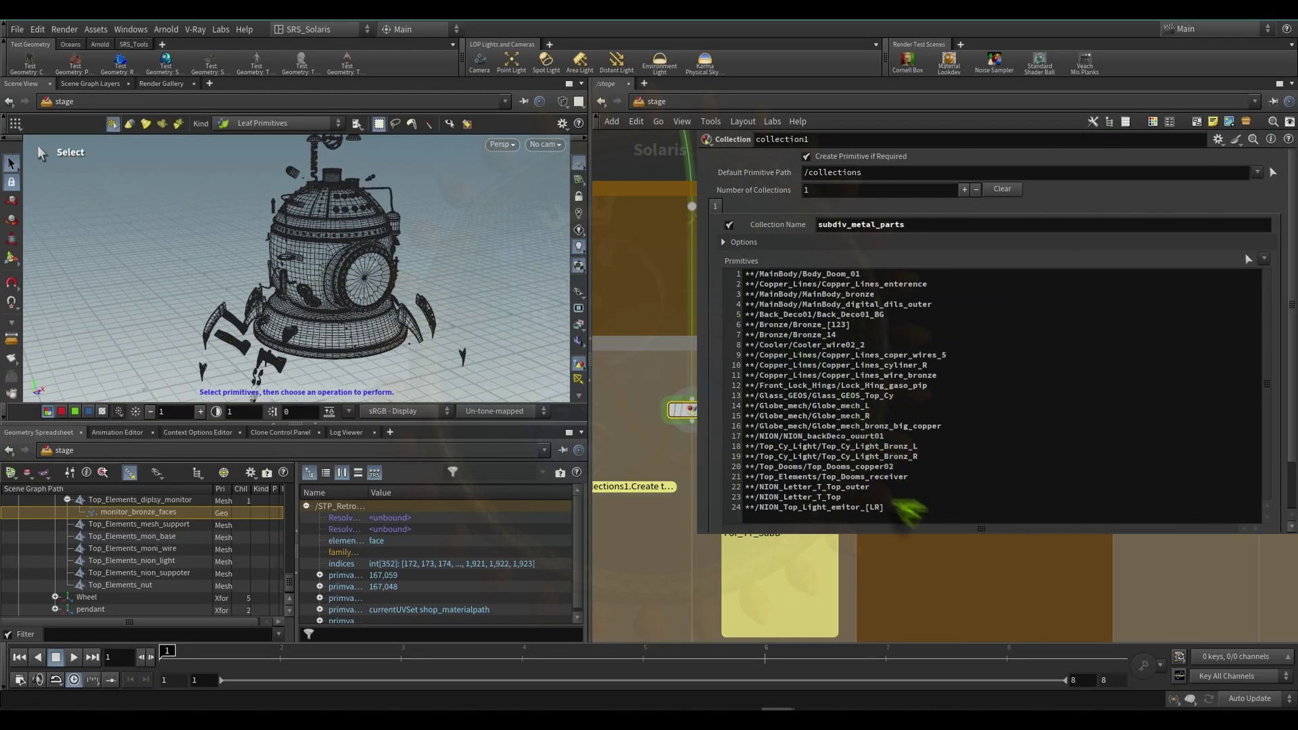
pyautogui.moveTo(909, 511); pyautogui.dragTo(737, 268)
pyautogui.click(845, 315)
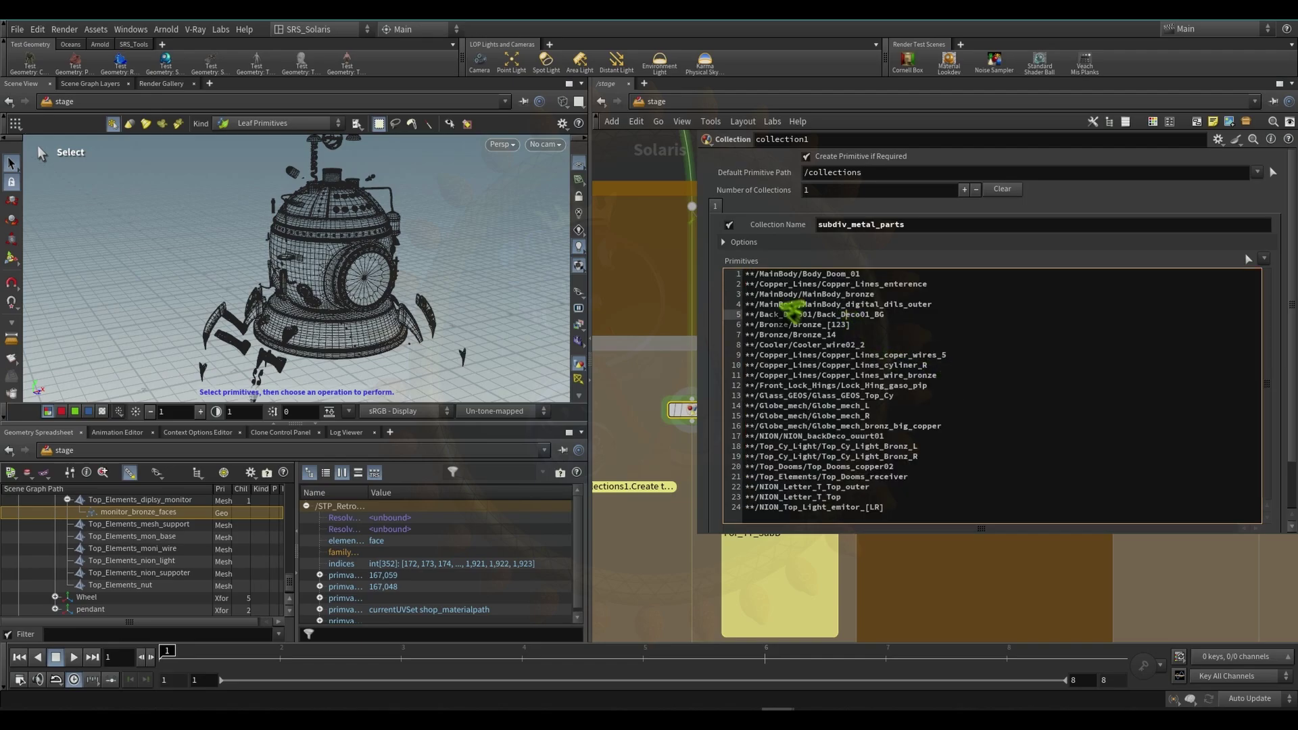
# - Highlight collection1's primitives in the viewport with its primitive picker and browse them in the scene graph
pyautogui.click(1249, 259)
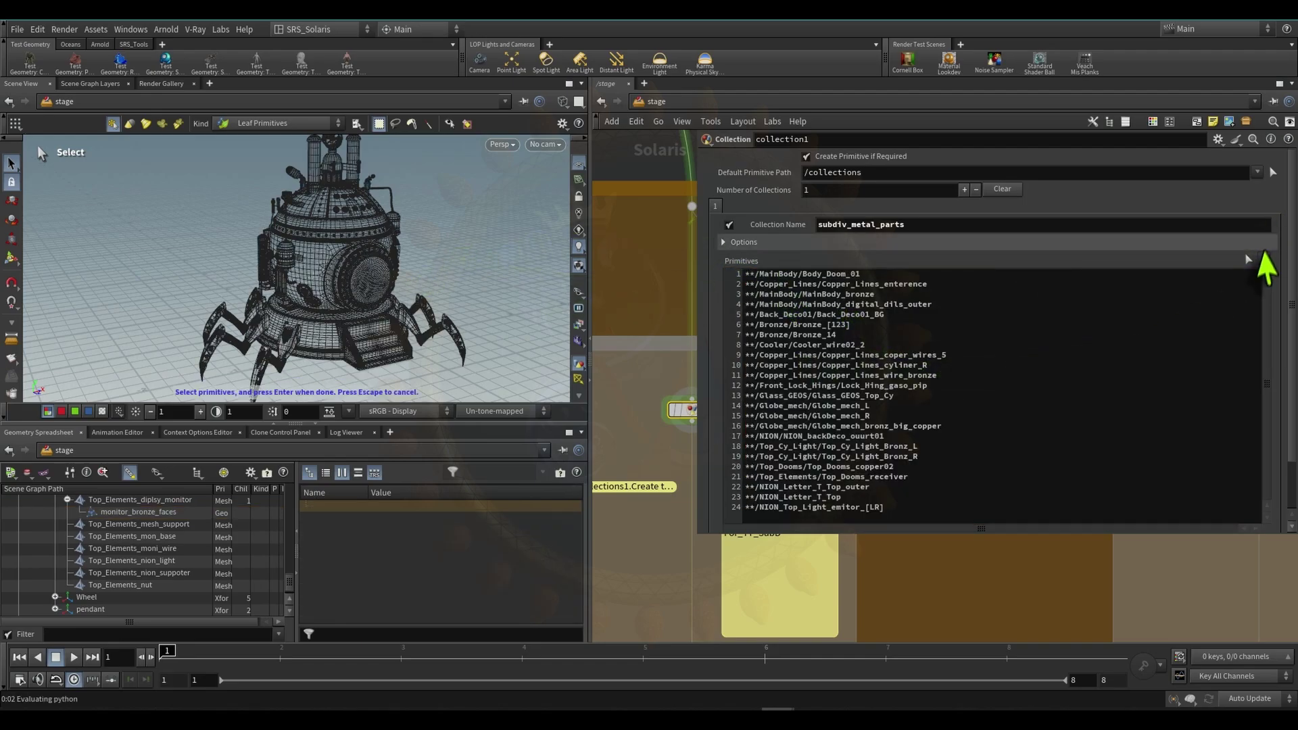
pyautogui.scroll(-5, 112, 580)
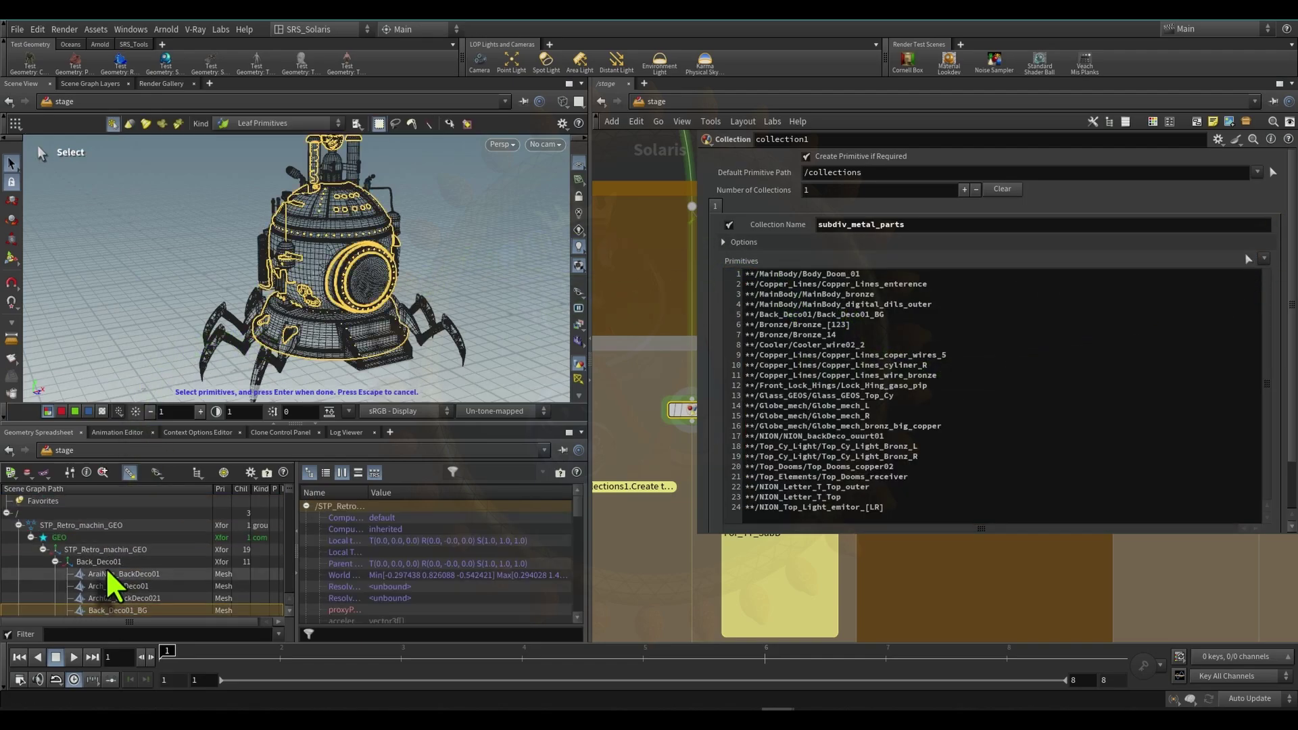
pyautogui.scroll(-5, 115, 574)
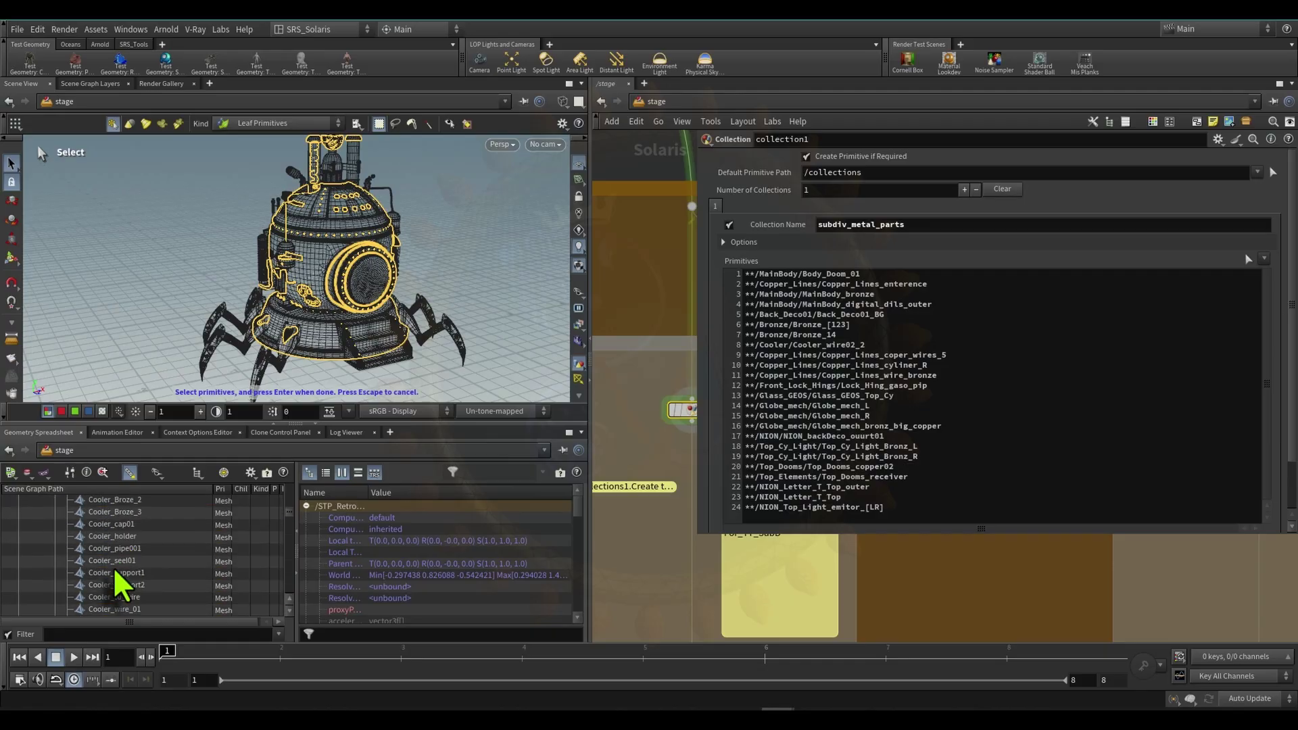
# - Highlight collection1's full primitive list and inspect the Arnold subdivision settings of rendergeometrysettings4
pyautogui.moveTo(906, 508); pyautogui.dragTo(1000, 271)
pyautogui.scroll(-6, 936, 337)
pyautogui.moveTo(873, 430); pyautogui.dragTo(864, 330, button='middle')
pyautogui.scroll(7, 859, 321)
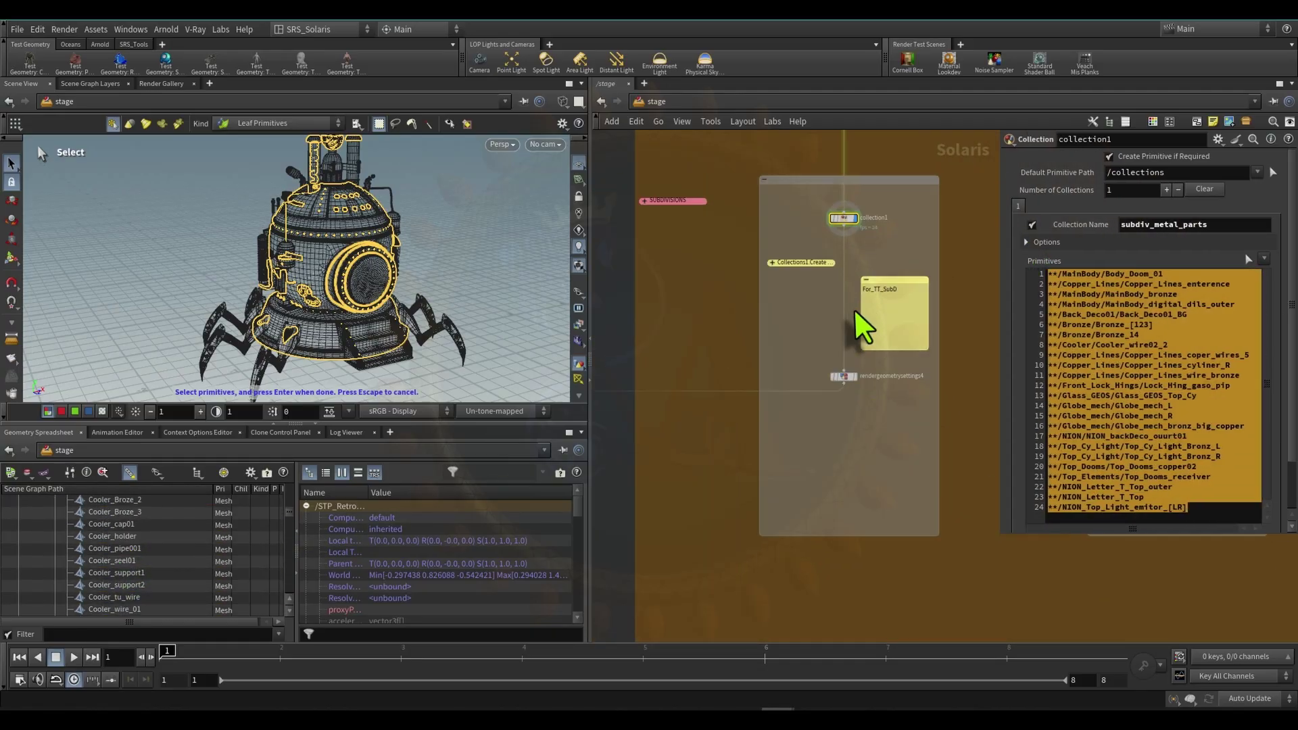
pyautogui.moveTo(893, 551); pyautogui.dragTo(700, 512, button='middle')
pyautogui.moveTo(646, 409); pyautogui.dragTo(797, 493)
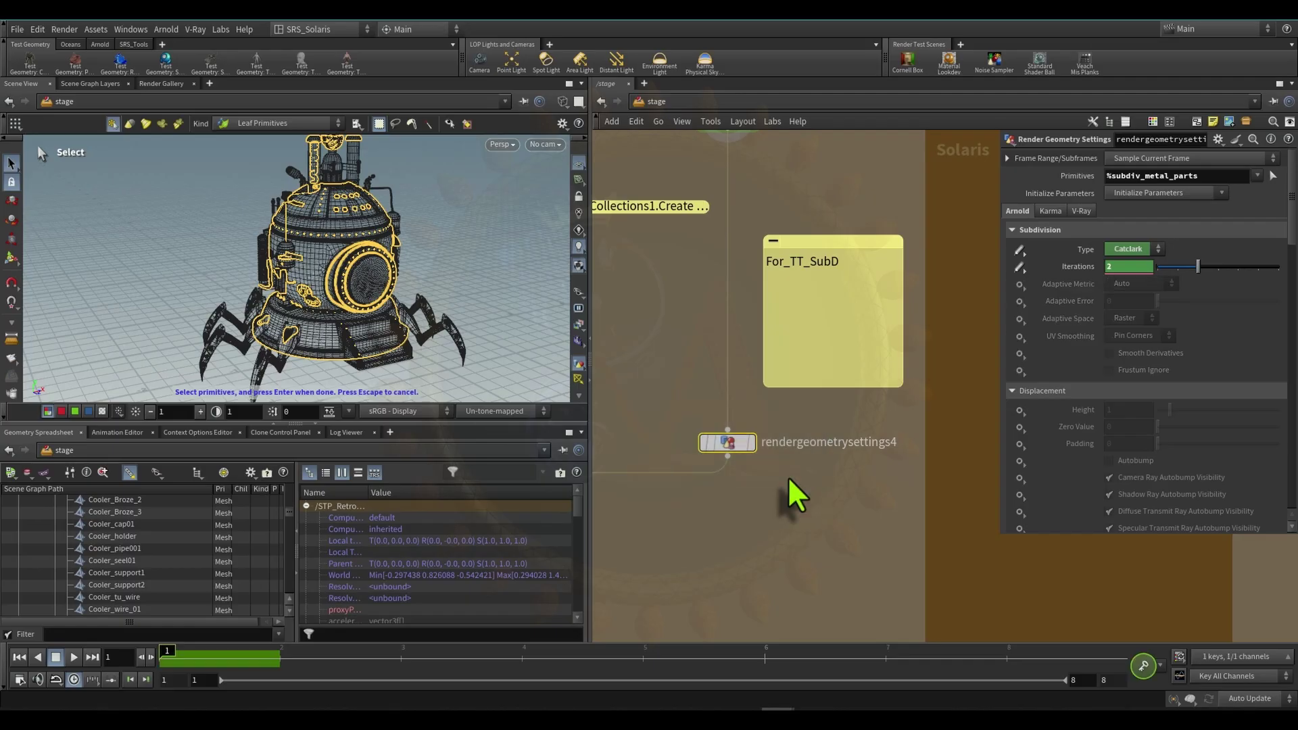
# - Select collection1 again and review its place above rendergeometrysettings4 in the network
pyautogui.scroll(-3, 798, 493)
pyautogui.moveTo(823, 231); pyautogui.dragTo(824, 227)
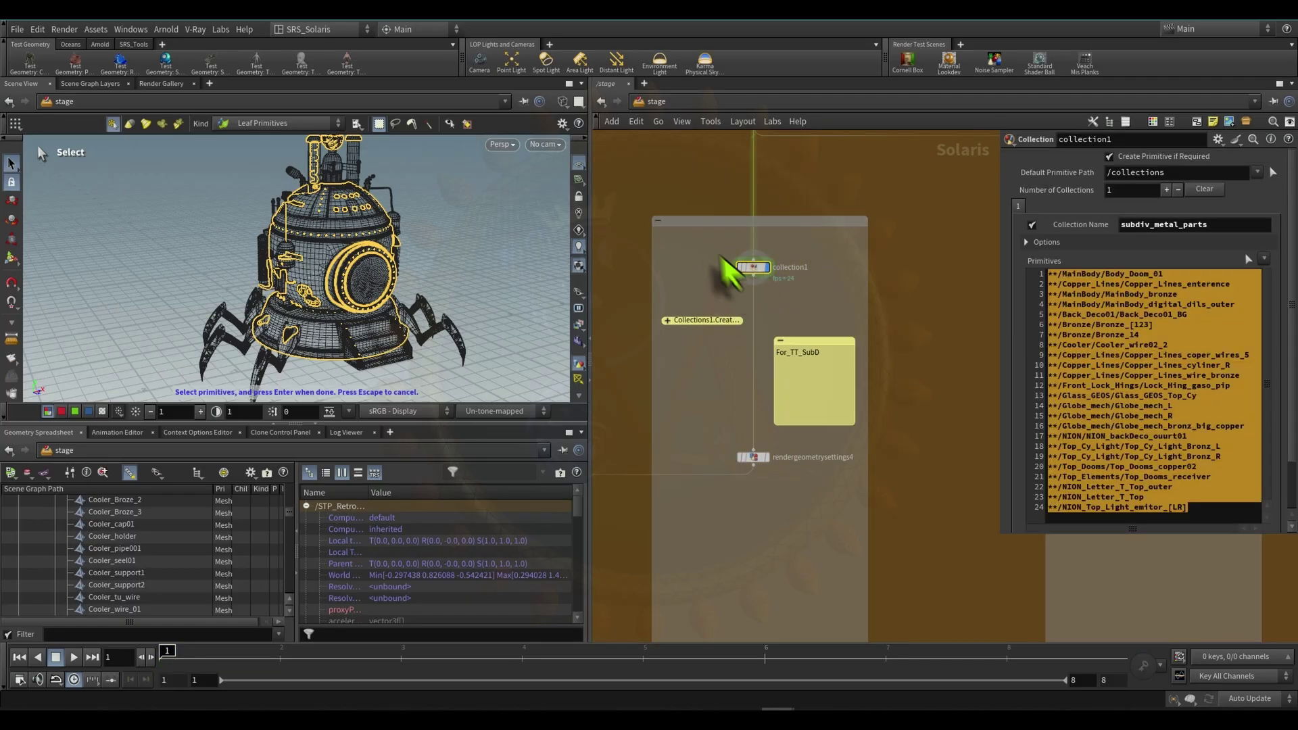
pyautogui.moveTo(715, 252); pyautogui.dragTo(803, 300)
pyautogui.moveTo(804, 302); pyautogui.dragTo(804, 302)
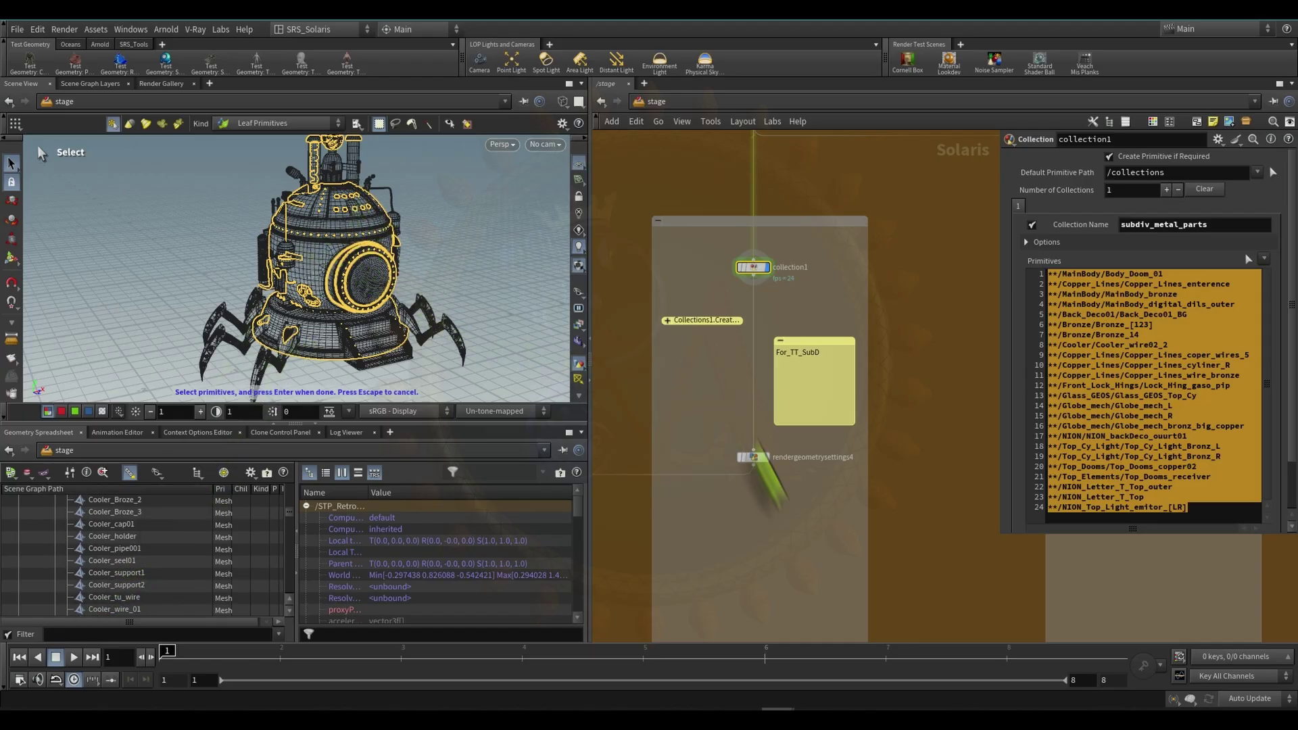
pyautogui.scroll(3, 811, 488)
pyautogui.scroll(-3, 684, 227)
pyautogui.moveTo(747, 233); pyautogui.dragTo(746, 315, button='middle')
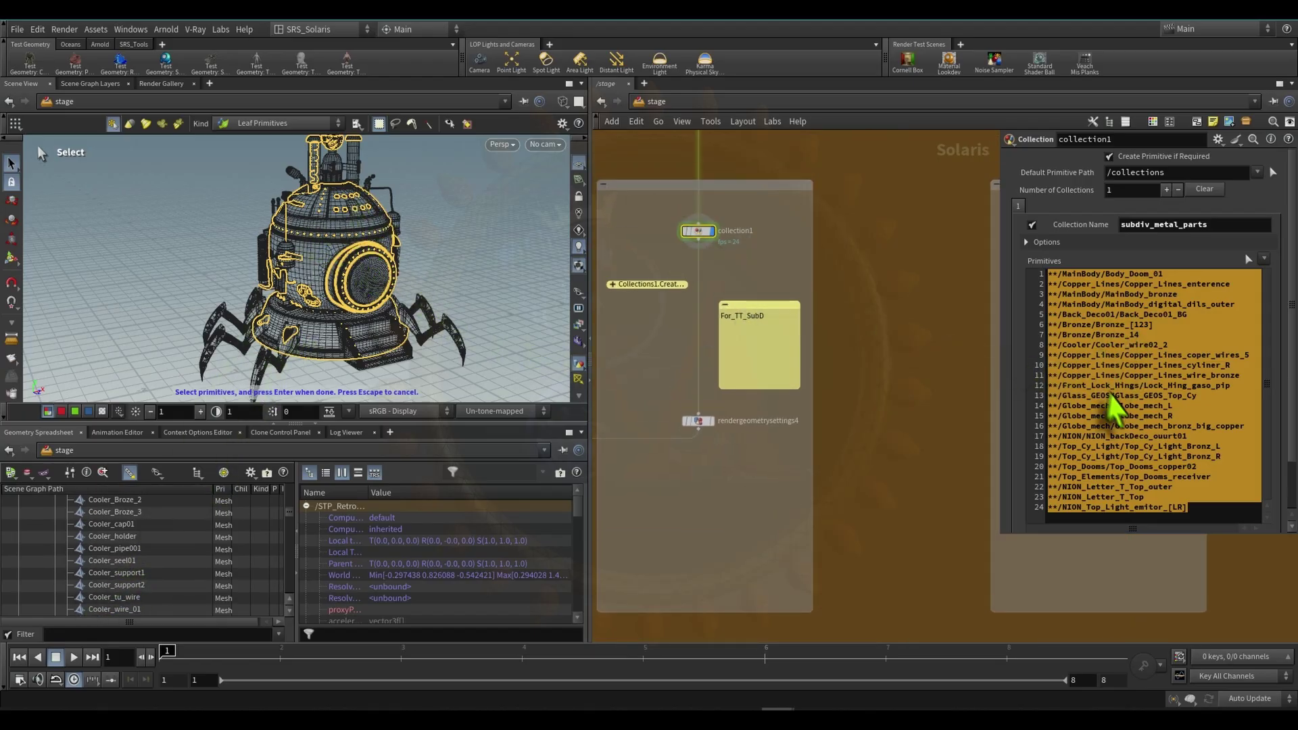
# - Compare the Primitives entry %subdiv_metal_parts in rendergeometrysettings4 with the collection name in collection1
pyautogui.moveTo(653, 455); pyautogui.dragTo(766, 369)
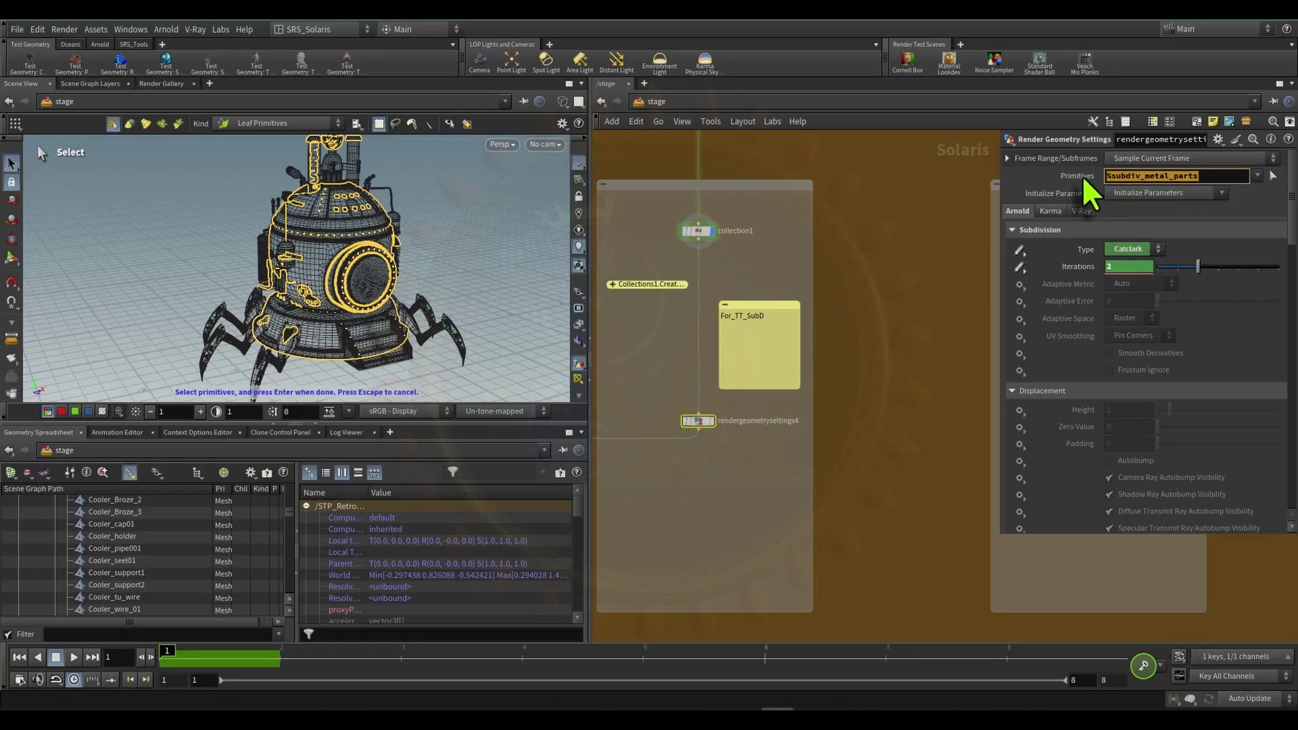
pyautogui.scroll(3, 737, 276)
pyautogui.moveTo(760, 237); pyautogui.dragTo(769, 307, button='middle')
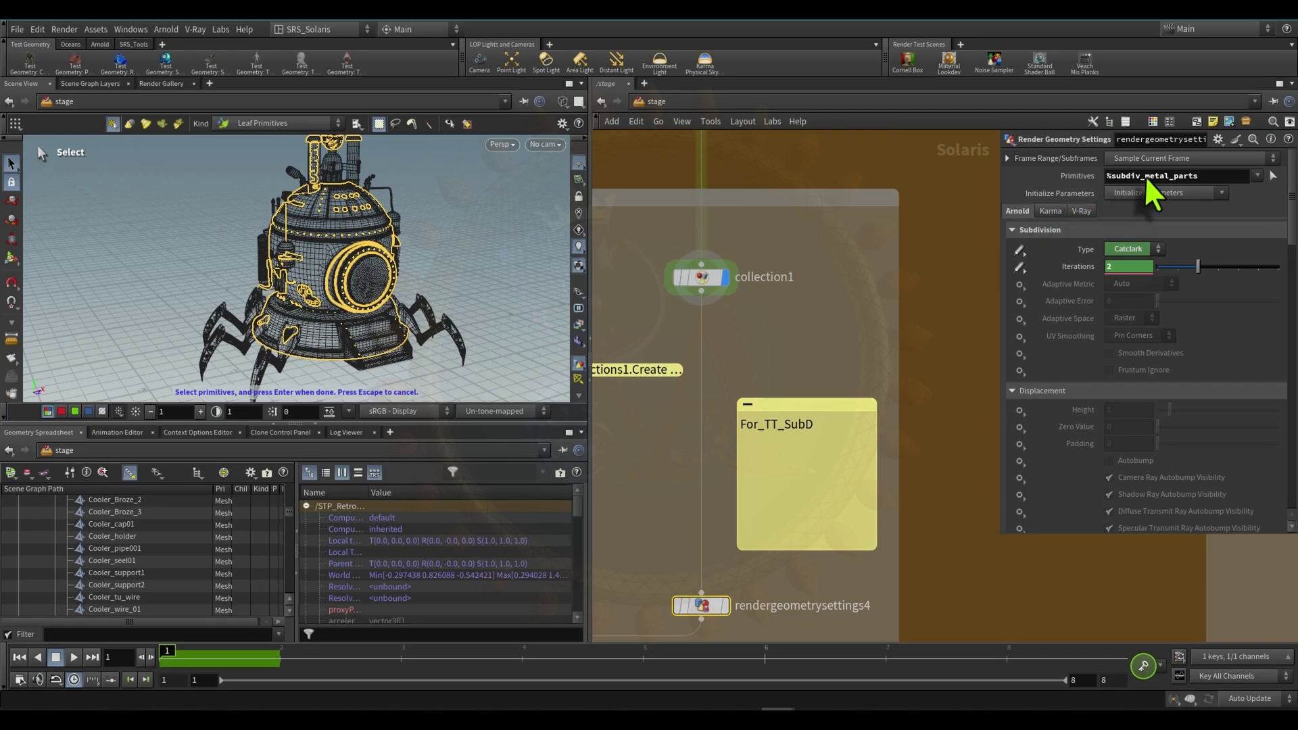
pyautogui.click(702, 277)
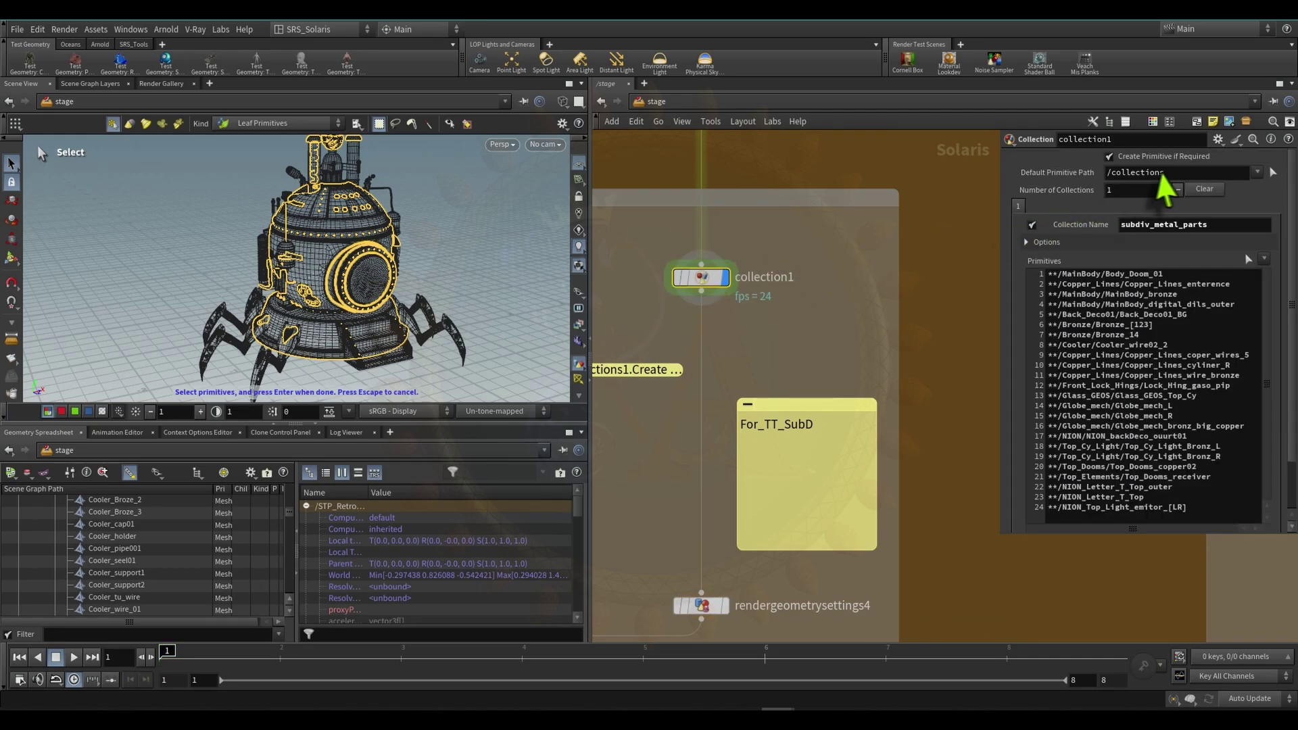
pyautogui.click(1019, 209)
pyautogui.moveTo(1216, 226); pyautogui.dragTo(1079, 230)
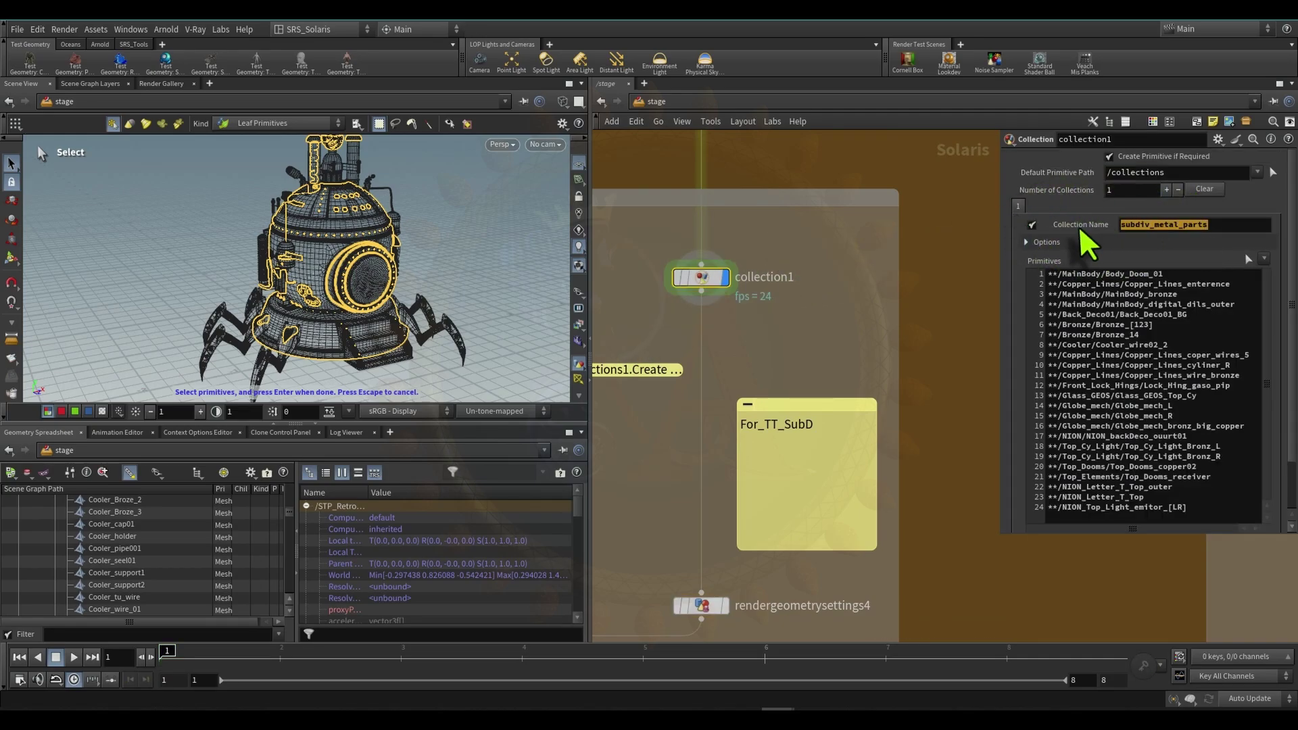
# - Select rendergeometrysettings4 for its subdivision settings and clear the highlighted primitives in the viewport
pyautogui.moveTo(792, 345); pyautogui.dragTo(794, 255, button='middle')
pyautogui.moveTo(639, 493); pyautogui.dragTo(805, 561)
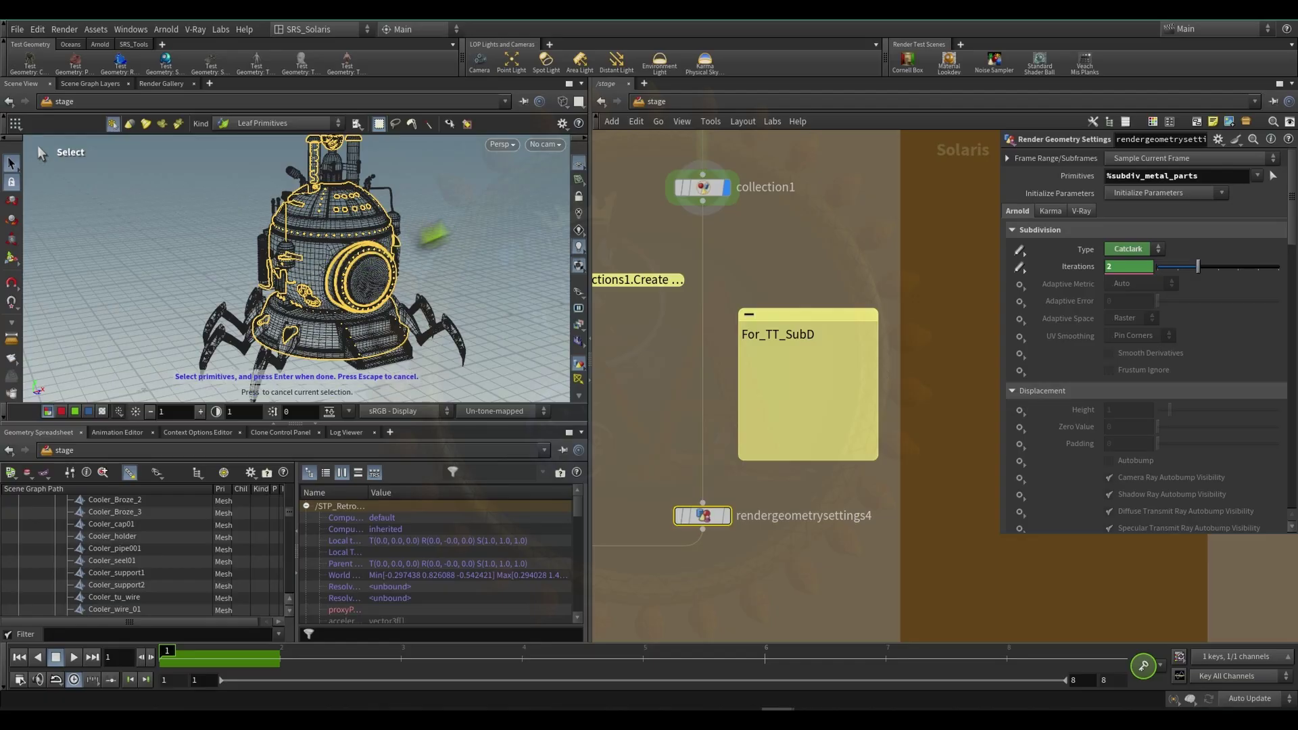
pyautogui.click(436, 251)
pyautogui.rightClick(436, 254)
pyautogui.click(426, 204)
pyautogui.rightClick(308, 251)
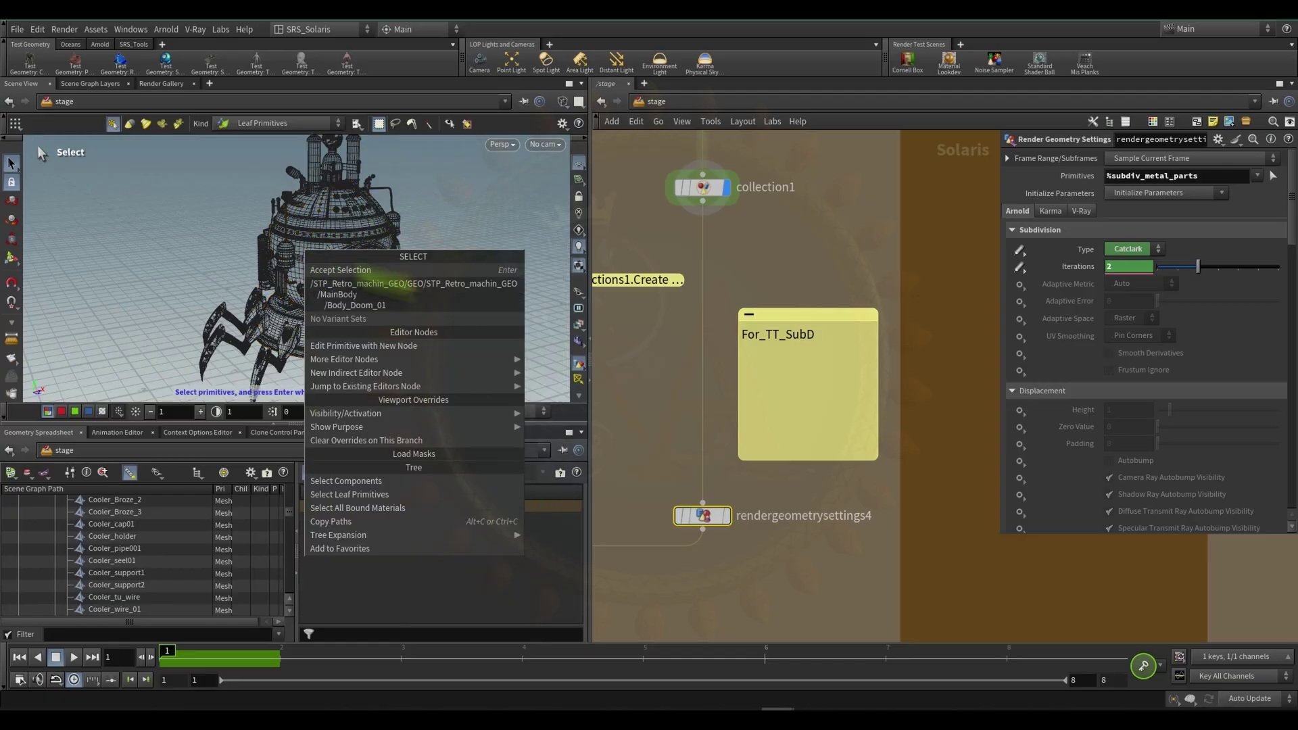
pyautogui.click(436, 240)
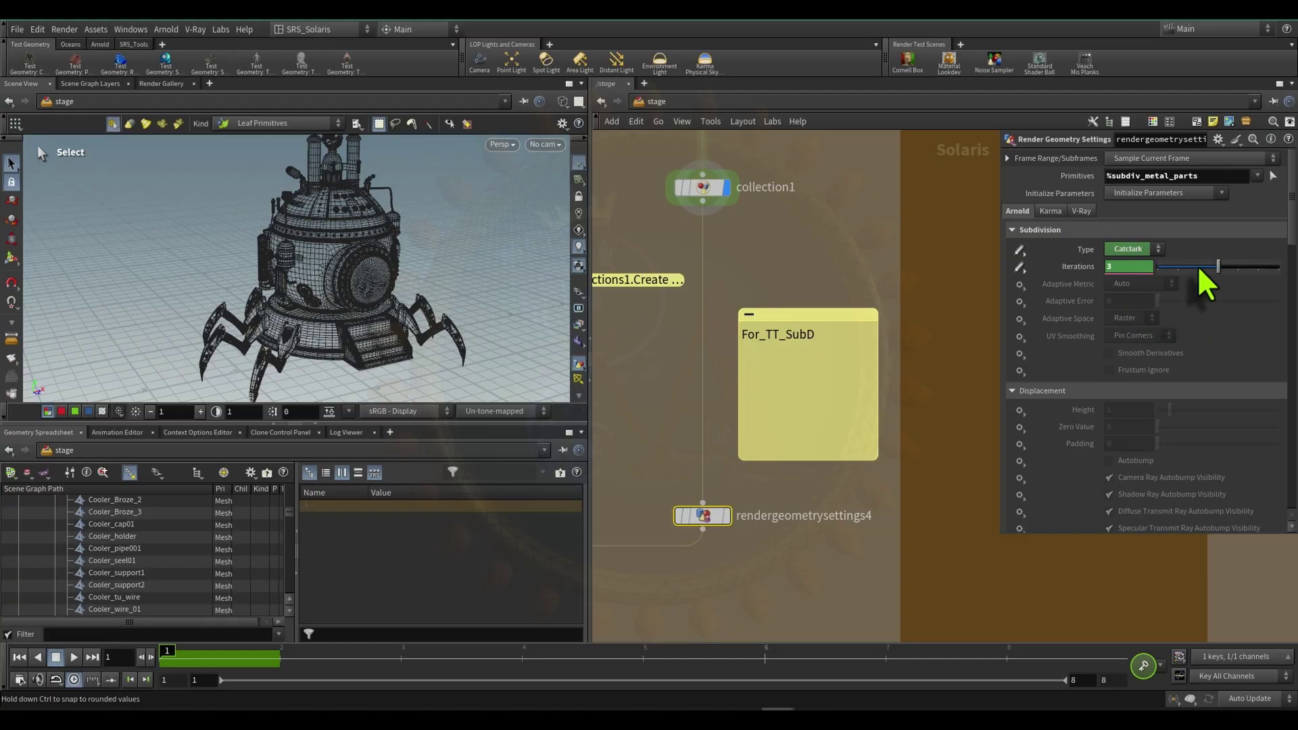
# - Select the upper IN_CLUDED_SUBDIVISIONS node in the network and examine its Arnold subdivision type and iterations
pyautogui.scroll(-10, 684, 332)
pyautogui.scroll(8, 796, 318)
pyautogui.moveTo(763, 346); pyautogui.dragTo(784, 383, button='middle')
pyautogui.click(745, 321)
pyautogui.scroll(-9, 776, 391)
pyautogui.scroll(6, 892, 379)
pyautogui.scroll(5, 783, 383)
pyautogui.moveTo(830, 376); pyautogui.dragTo(921, 345)
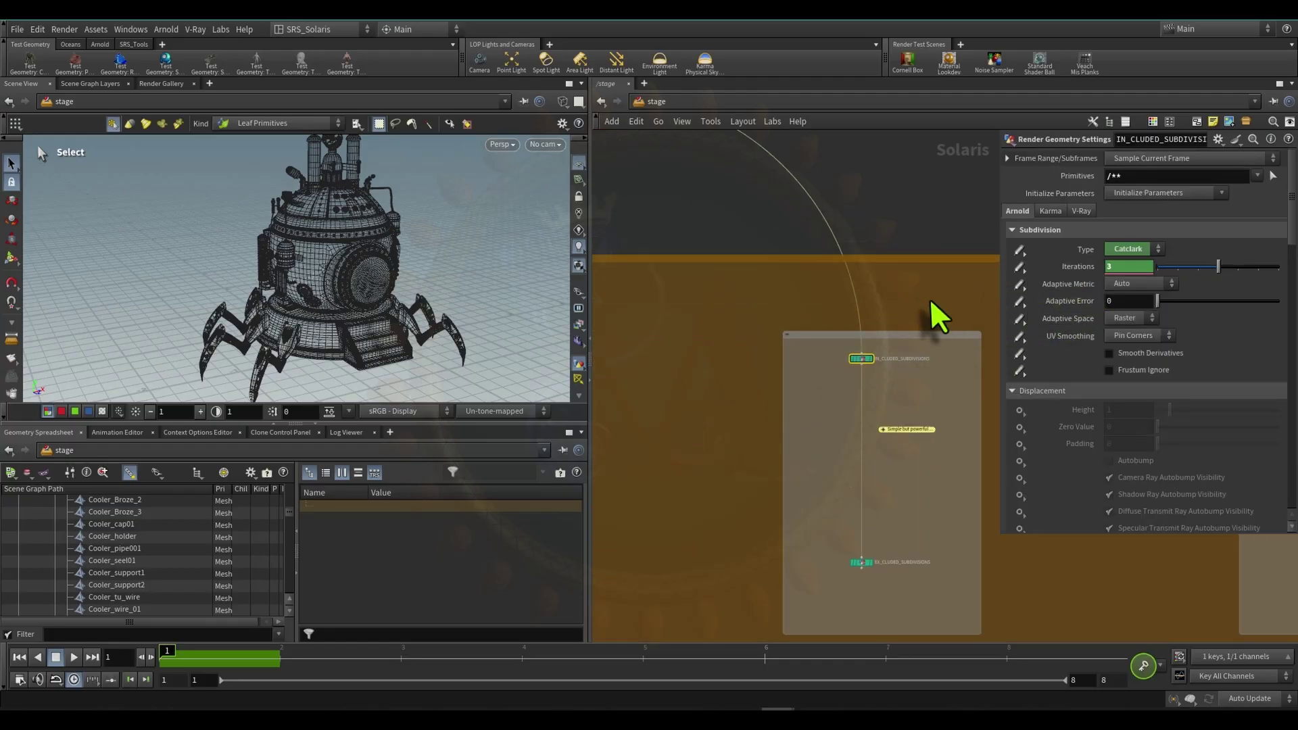
pyautogui.moveTo(927, 302); pyautogui.dragTo(787, 309, button='middle')
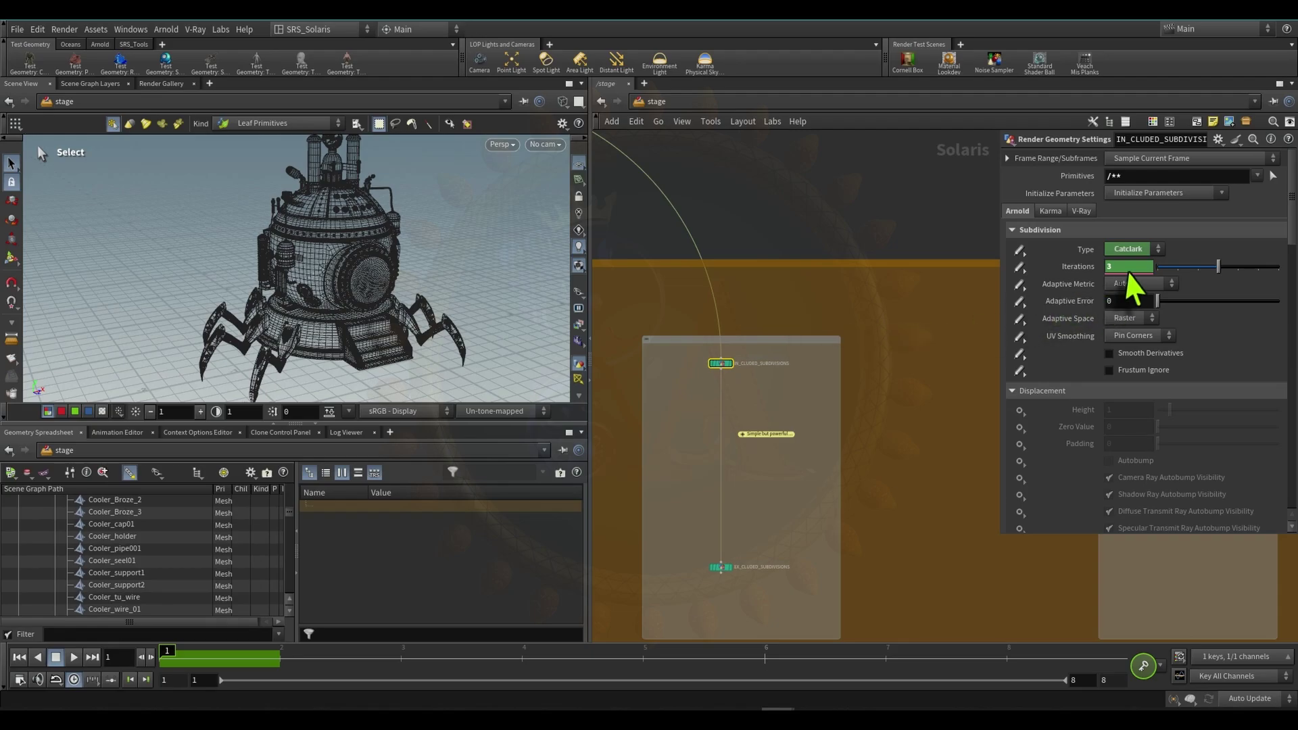
# - Return to rendergeometrysettings4 and compare its subdivision iterations with the IN_CLUDED_SUBDIVISIONS node
pyautogui.scroll(-7, 721, 323)
pyautogui.scroll(7, 829, 355)
pyautogui.moveTo(622, 338); pyautogui.dragTo(773, 310, button='middle')
pyautogui.moveTo(656, 493); pyautogui.dragTo(803, 562)
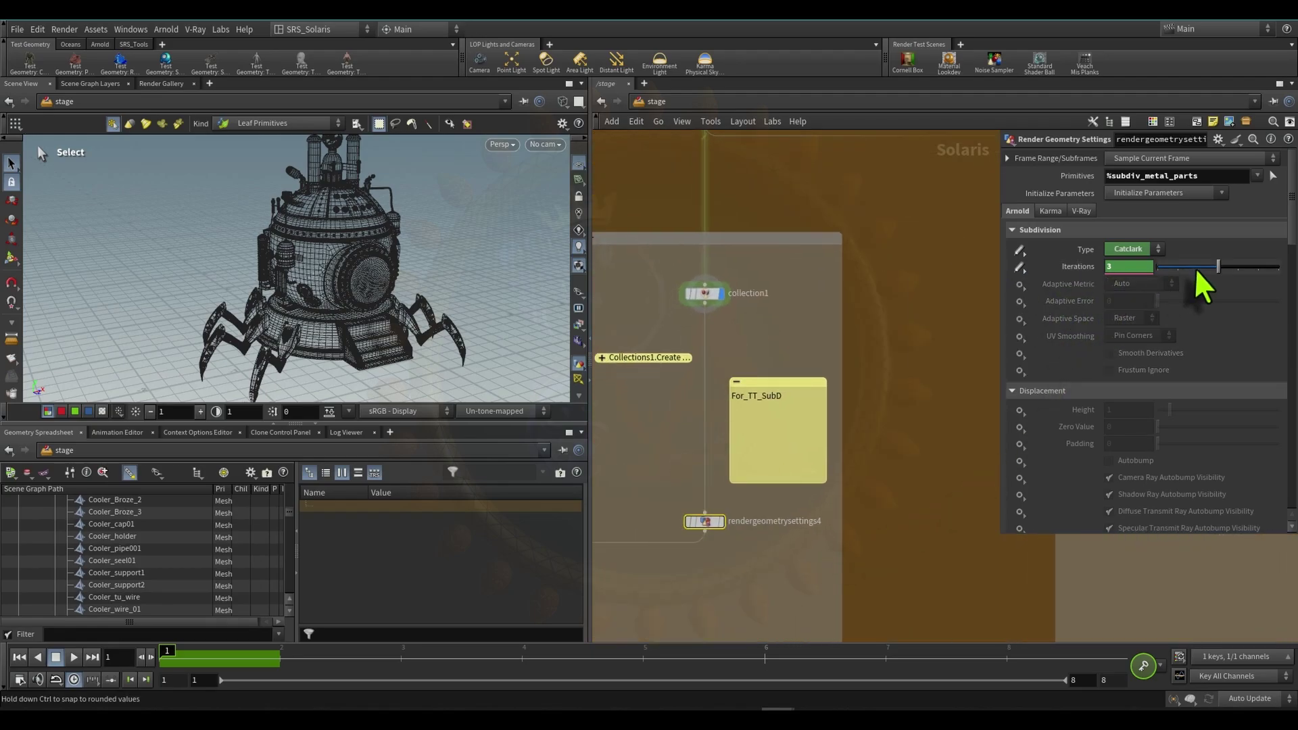
# - Select the upper IN_CLUDED_SUBDIVISIONS node again and examine its Primitives pattern /**
pyautogui.scroll(-7, 757, 387)
pyautogui.moveTo(880, 357); pyautogui.dragTo(781, 368, button='middle')
pyautogui.scroll(7, 840, 384)
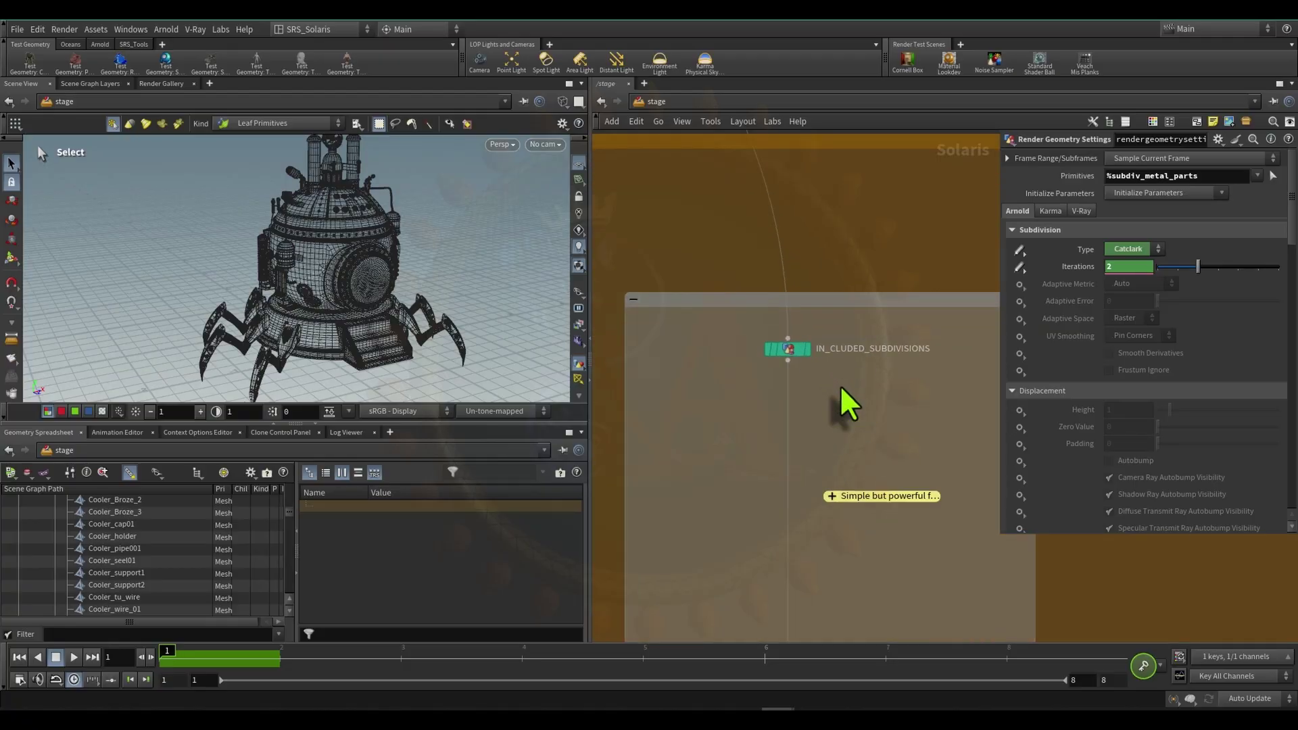
pyautogui.moveTo(730, 342); pyautogui.dragTo(947, 389)
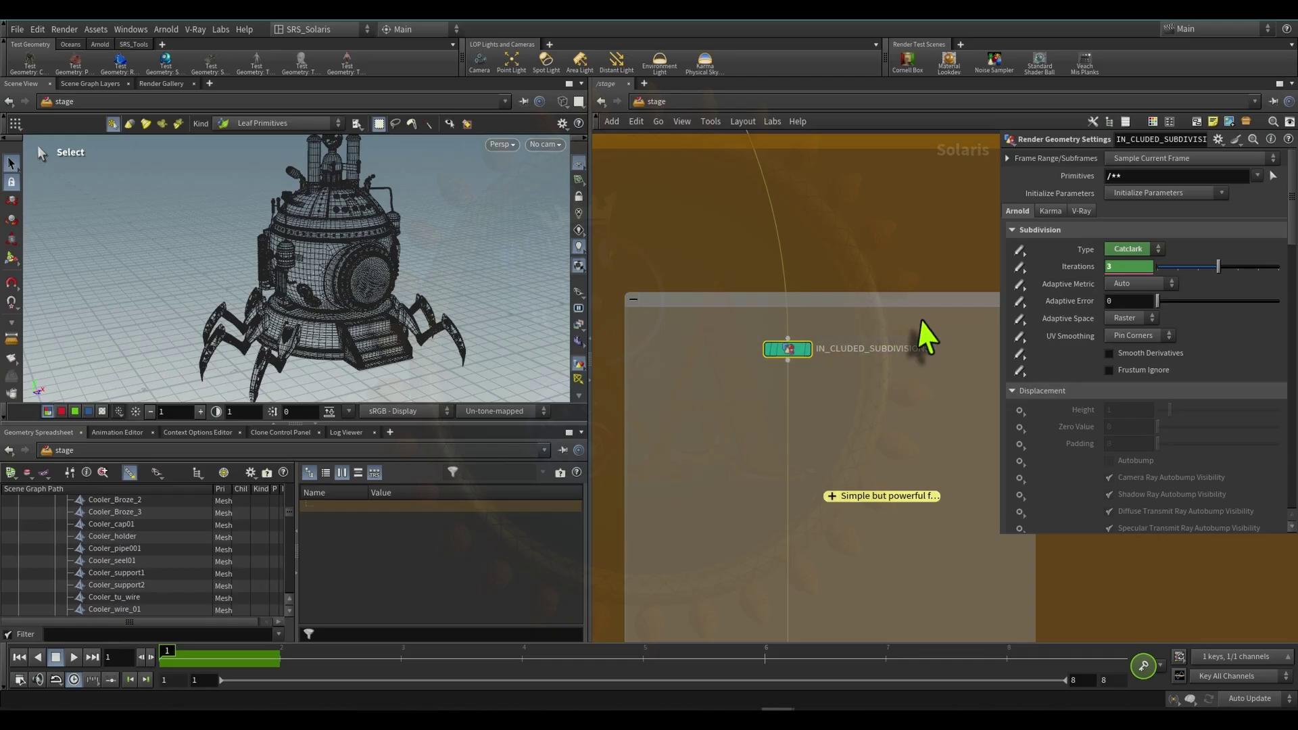
pyautogui.scroll(-4, 863, 363)
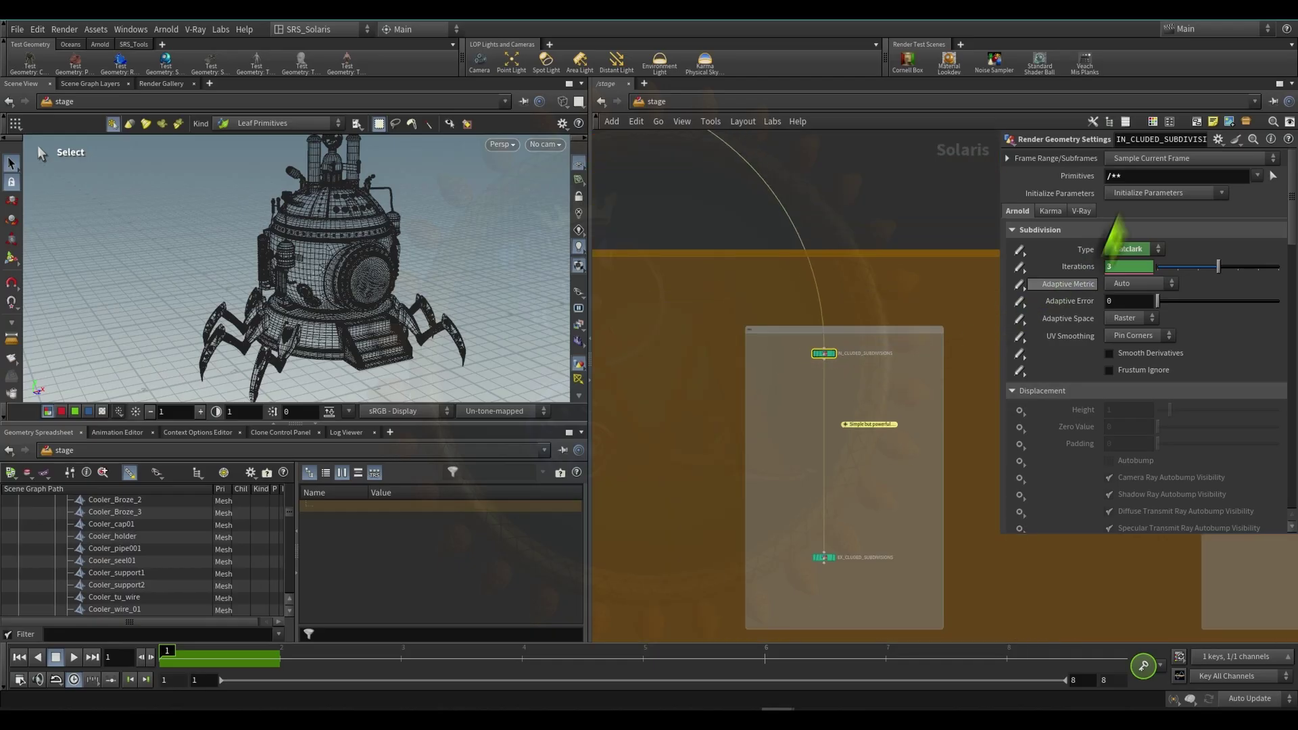
pyautogui.doubleClick(1120, 179)
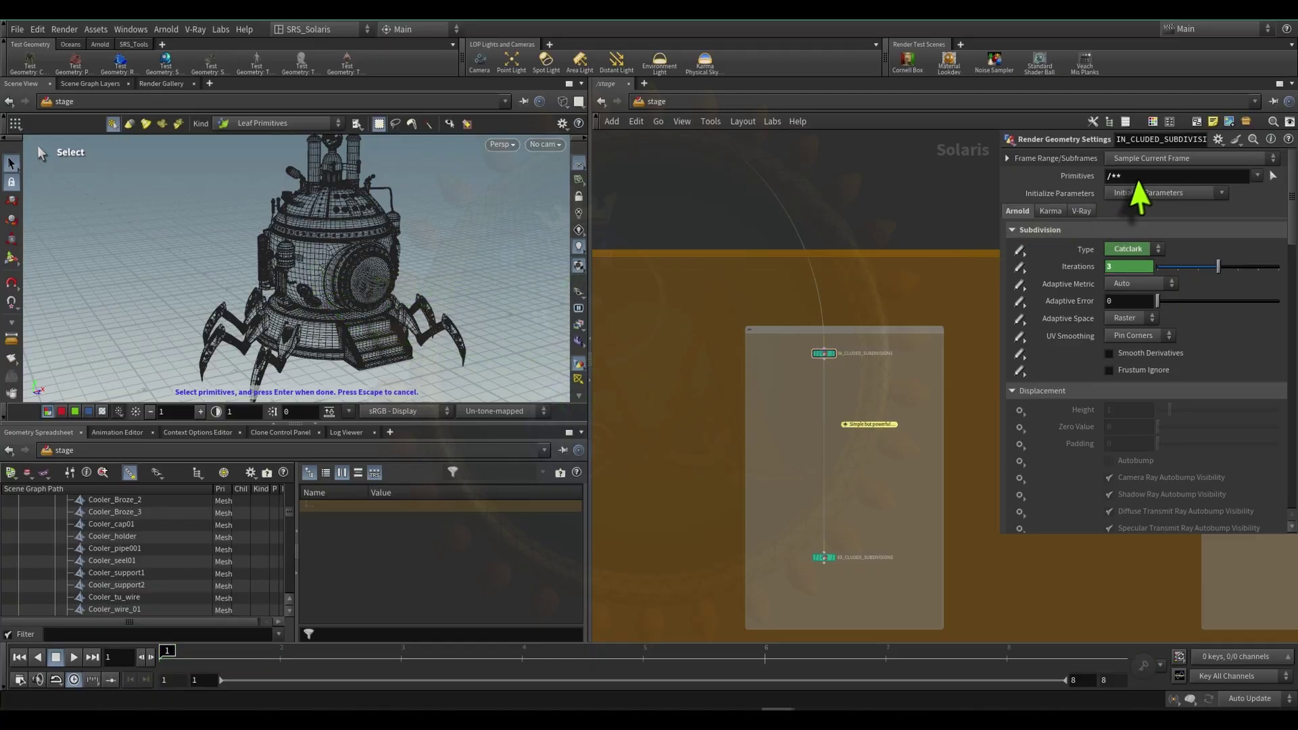
# - Trace the network back to the import section with sopimport1, switch2 and sopmodify1, and review its connections
pyautogui.scroll(-3, 790, 392)
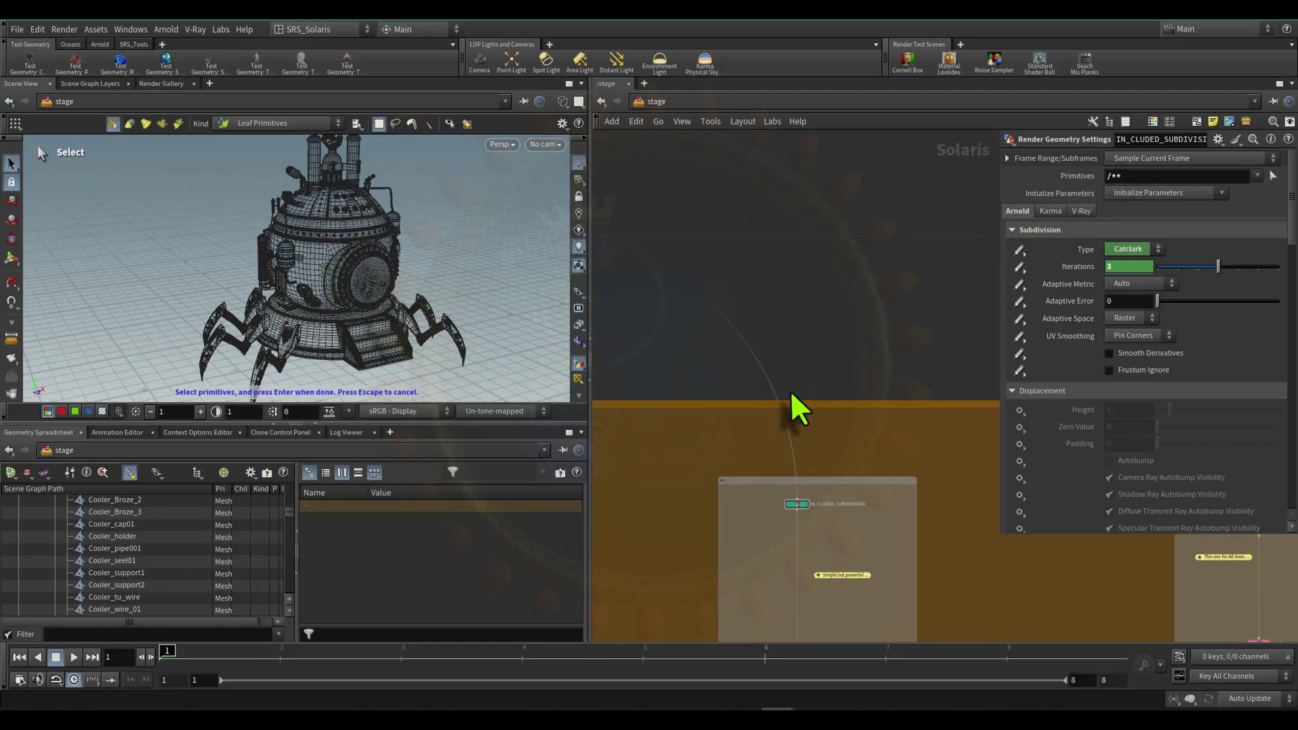
pyautogui.scroll(-2, 686, 272)
pyautogui.moveTo(710, 284); pyautogui.dragTo(829, 380, button='middle')
pyautogui.scroll(-5, 694, 261)
pyautogui.scroll(7, 702, 353)
pyautogui.moveTo(964, 420); pyautogui.dragTo(784, 396, button='middle')
pyautogui.scroll(6, 784, 396)
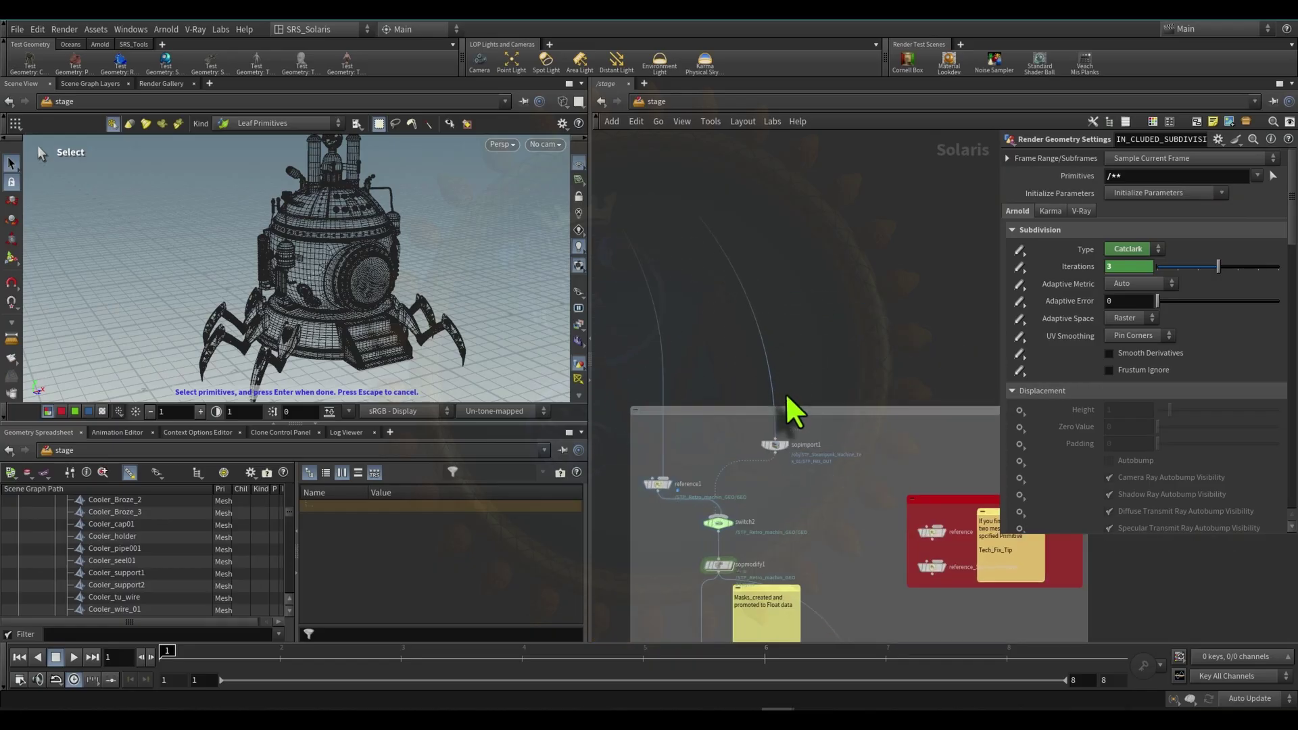
pyautogui.moveTo(847, 543); pyautogui.dragTo(763, 302, button='middle')
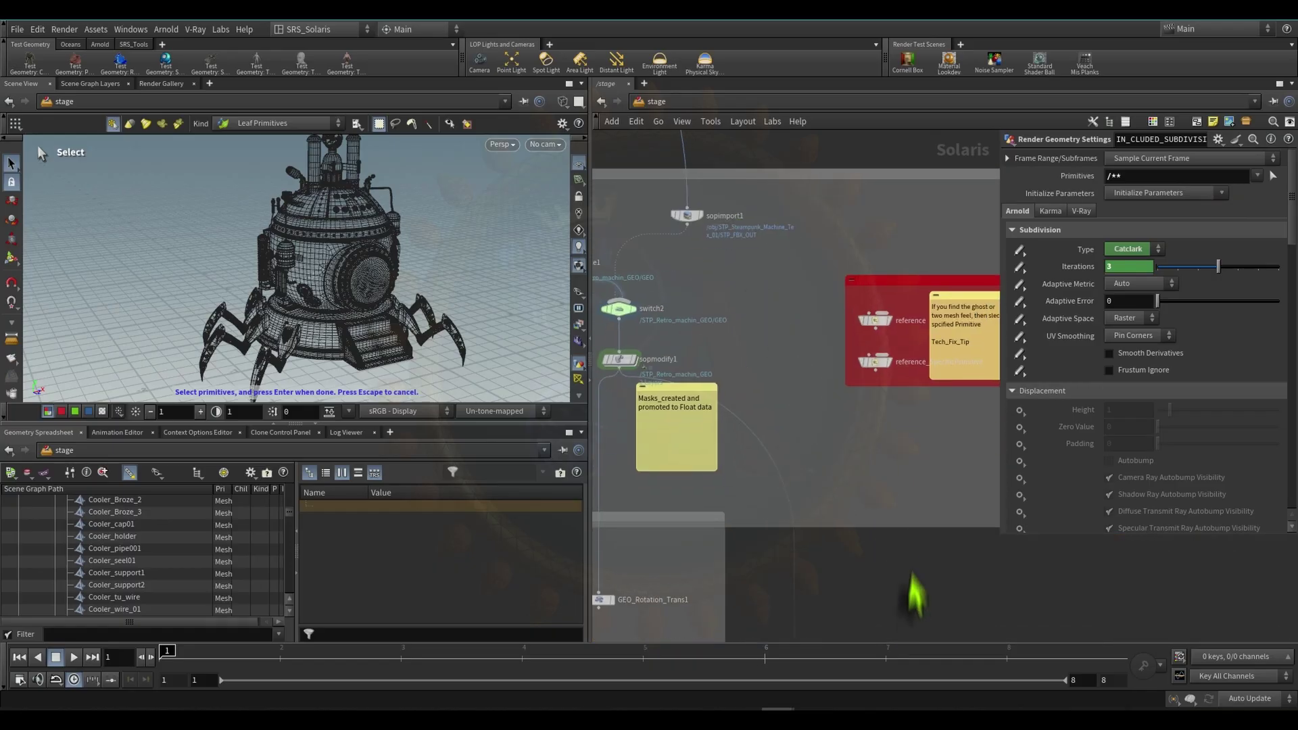
pyautogui.scroll(-8, 916, 581)
pyautogui.moveTo(918, 578); pyautogui.dragTo(840, 281, button='middle')
pyautogui.scroll(5, 835, 301)
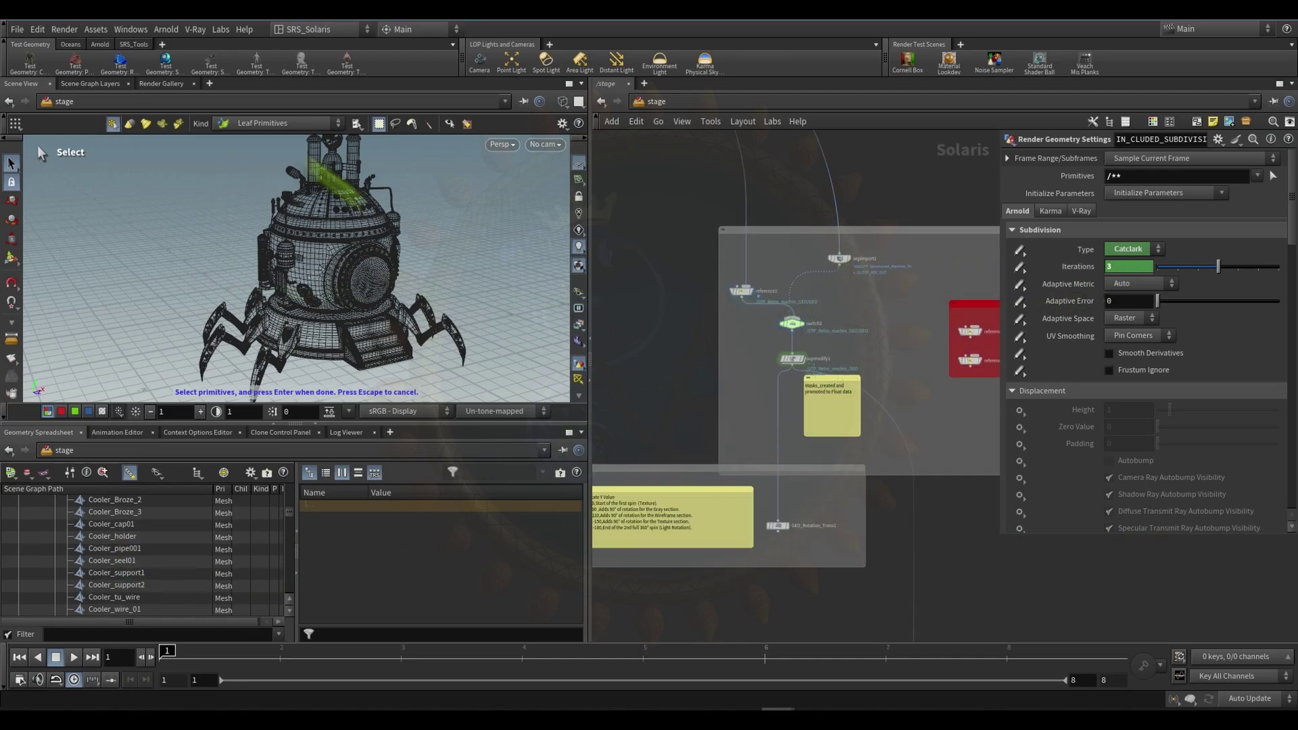
# - Compare the scene graph's root hierarchy with the Primitives pattern /** of IN_CLUDED_SUBDIVISIONS
pyautogui.scroll(5, 129, 581)
pyautogui.scroll(3, 124, 575)
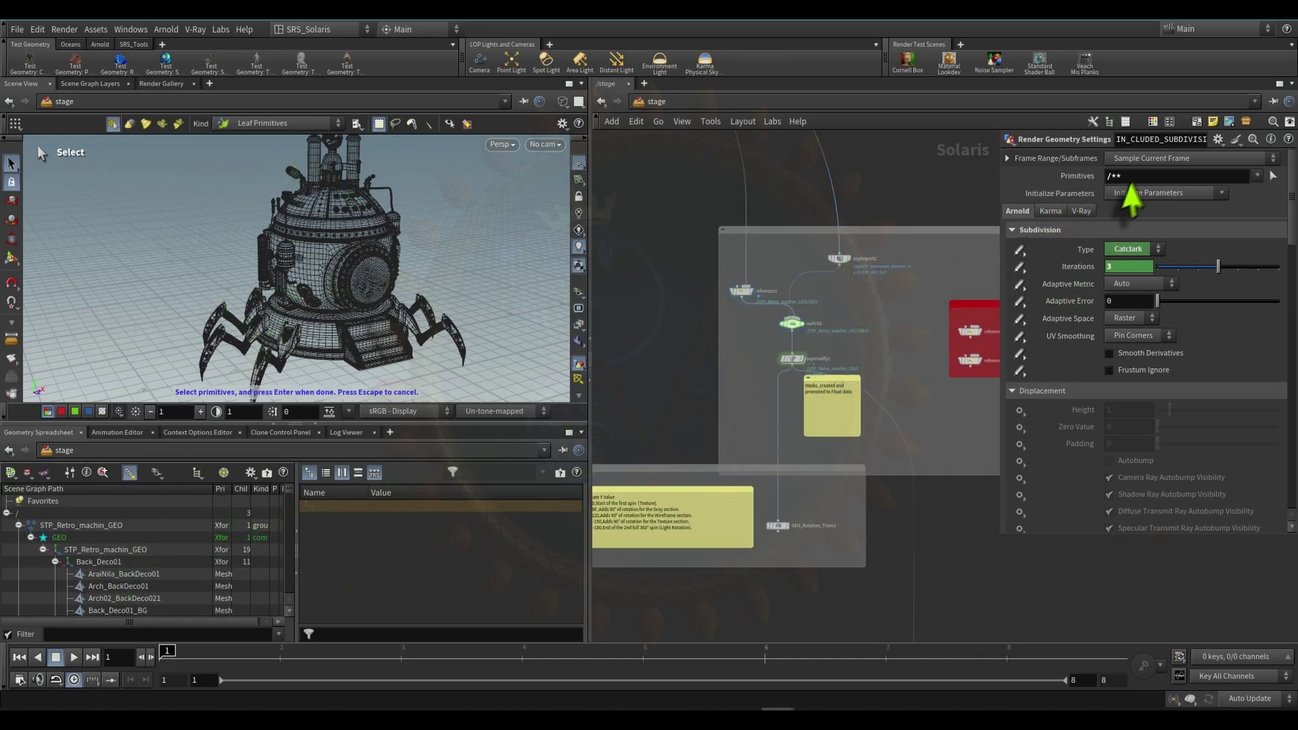
pyautogui.doubleClick(1136, 176)
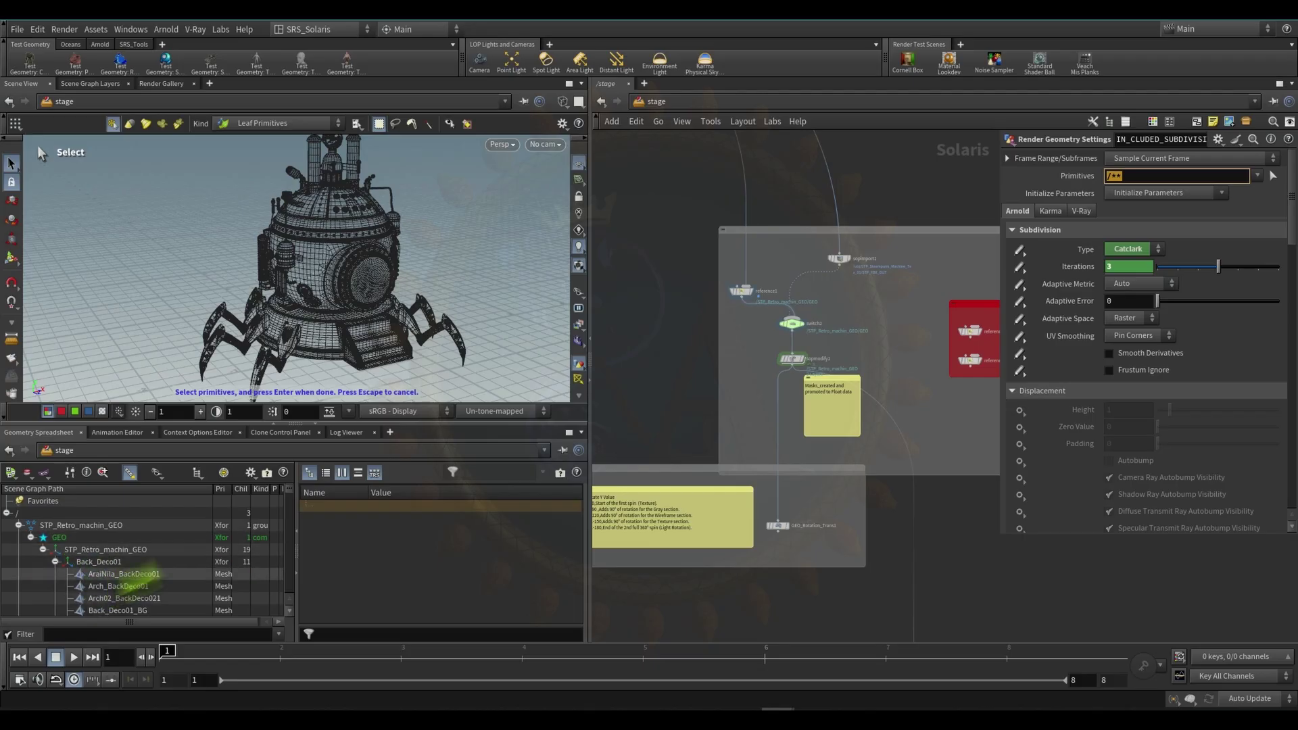
# - Find the SUBDIVISION_SWITCH node, select it and review the branches wired into it
pyautogui.scroll(-6, 832, 542)
pyautogui.moveTo(907, 543); pyautogui.dragTo(896, 325, button='middle')
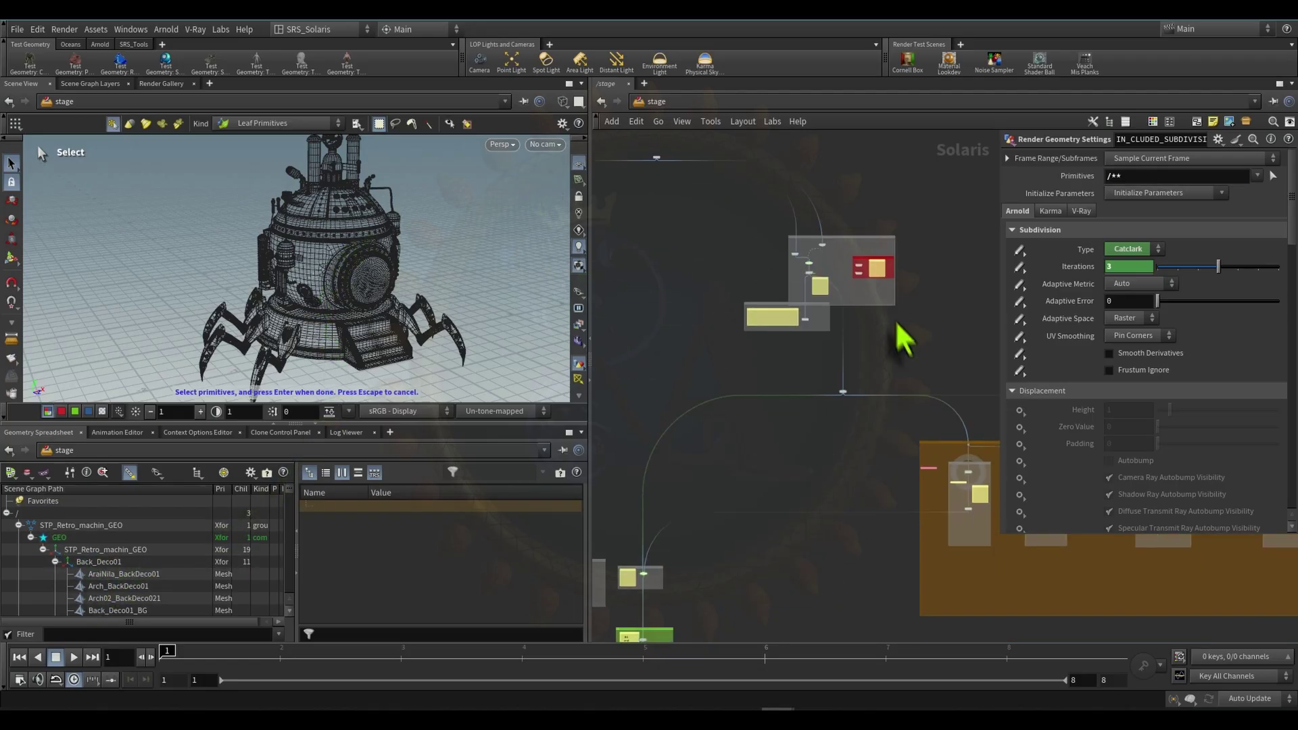
pyautogui.moveTo(818, 485); pyautogui.dragTo(667, 419, button='middle')
pyautogui.scroll(10, 784, 473)
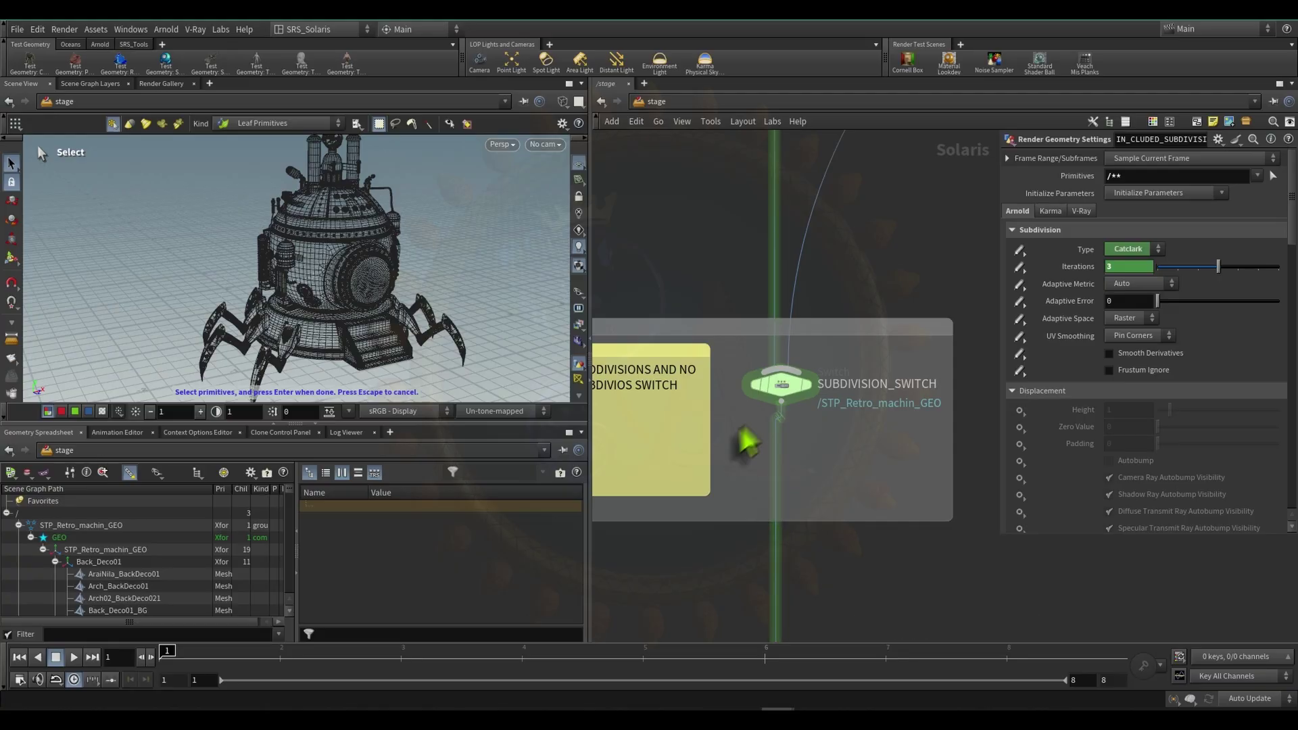
pyautogui.click(783, 383)
pyautogui.scroll(-5, 866, 292)
pyautogui.moveTo(805, 234); pyautogui.dragTo(727, 451, button='middle')
pyautogui.scroll(8, 790, 525)
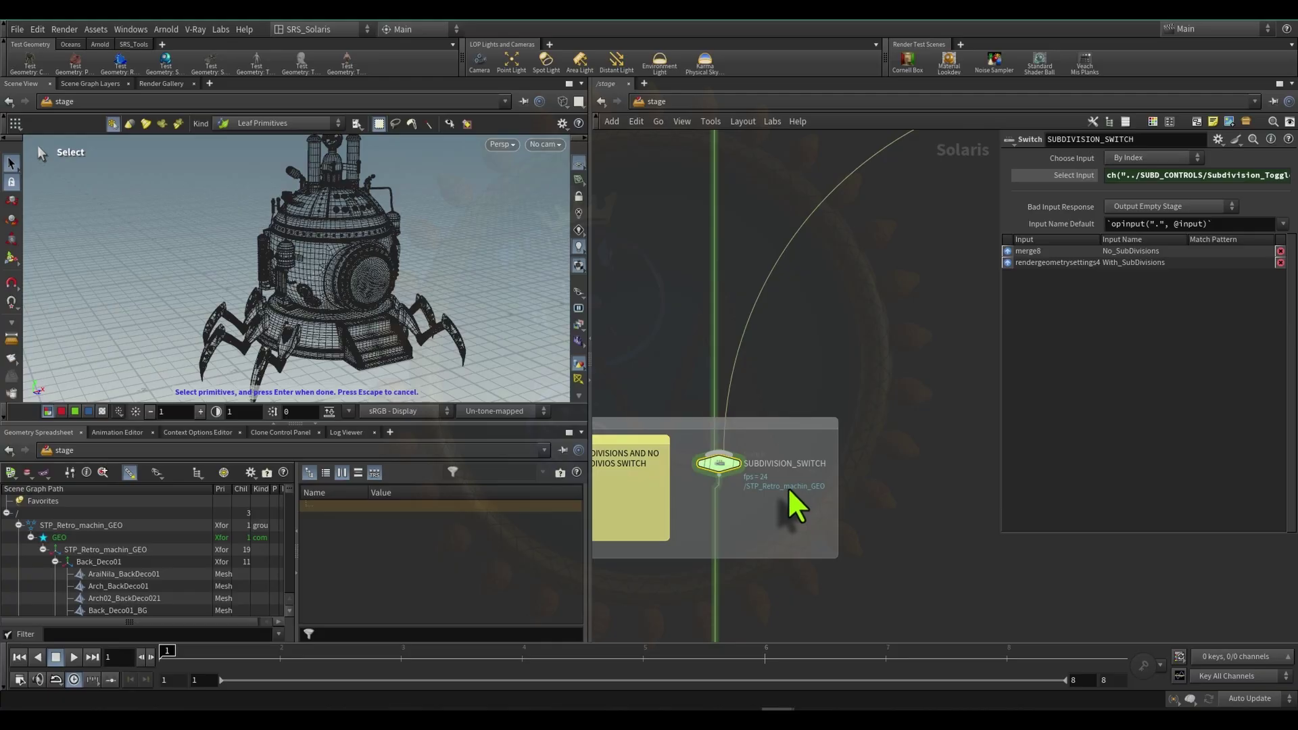
# - Inspect SUBDIVISION_SWITCH's inputs and widen its parameter pane to read the full Select Input expression
pyautogui.moveTo(852, 277); pyautogui.dragTo(672, 455, button='middle')
pyautogui.scroll(-6, 745, 410)
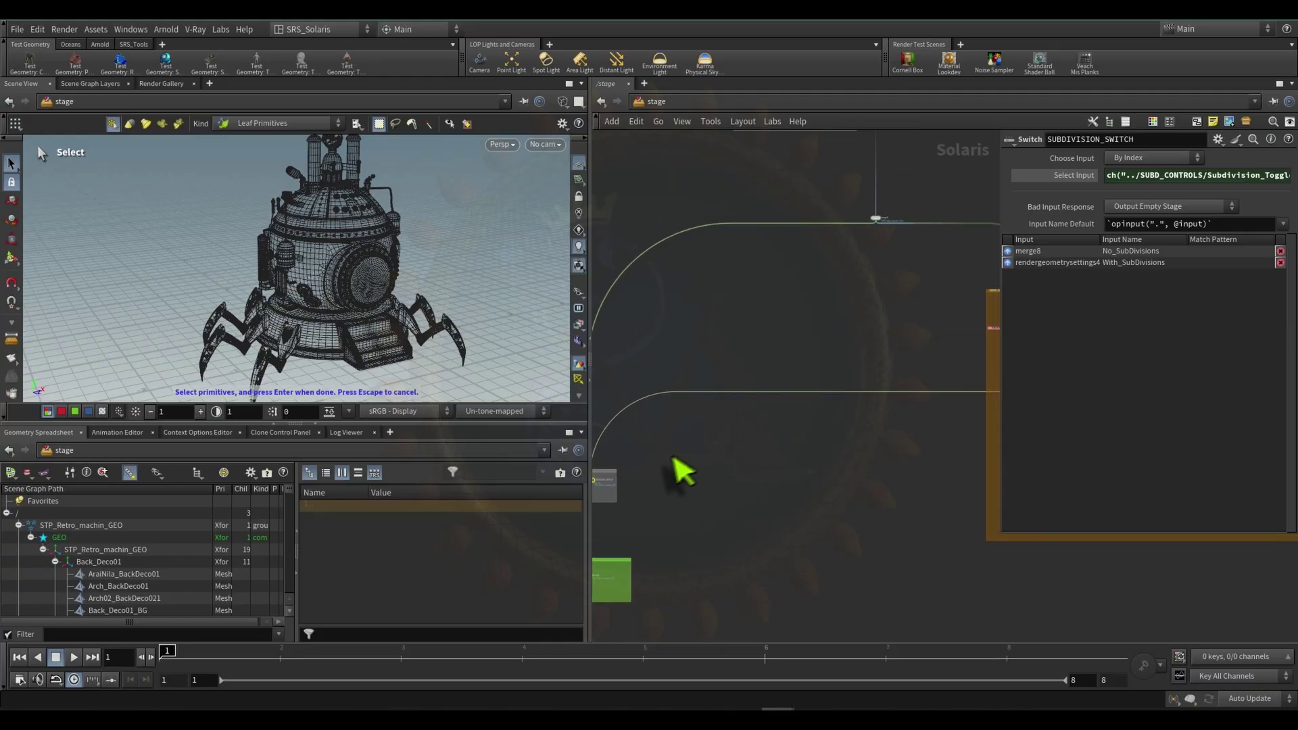
pyautogui.scroll(3, 672, 455)
pyautogui.moveTo(609, 528); pyautogui.dragTo(829, 461, button='middle')
pyautogui.scroll(3, 806, 434)
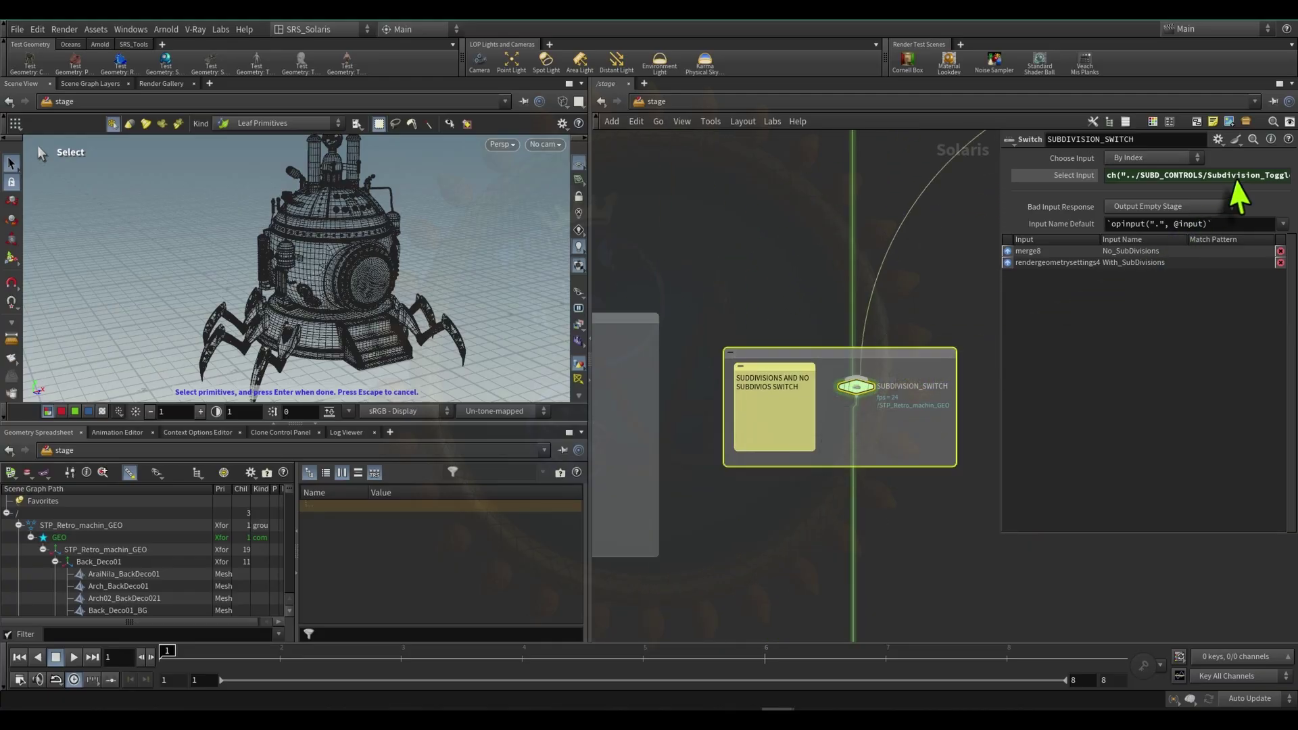
pyautogui.click(1153, 208)
pyautogui.click(1109, 346)
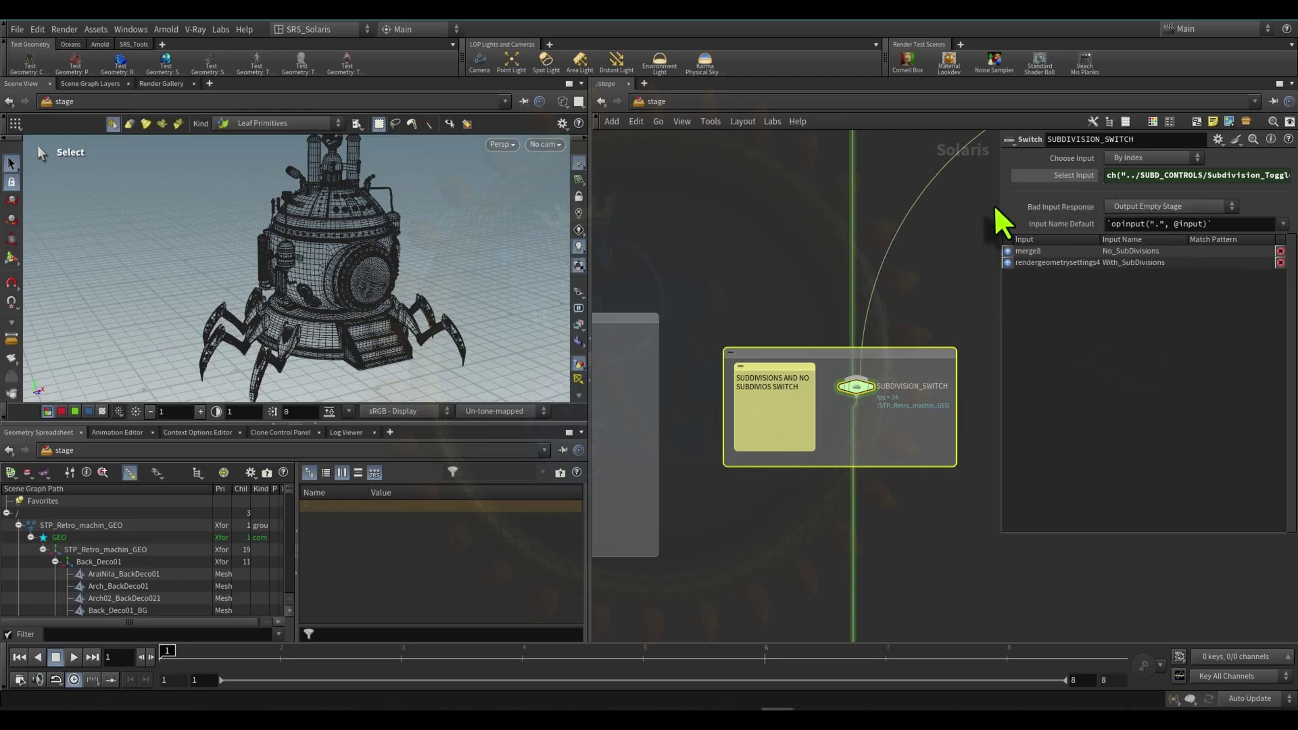
pyautogui.moveTo(1002, 217); pyautogui.dragTo(933, 228)
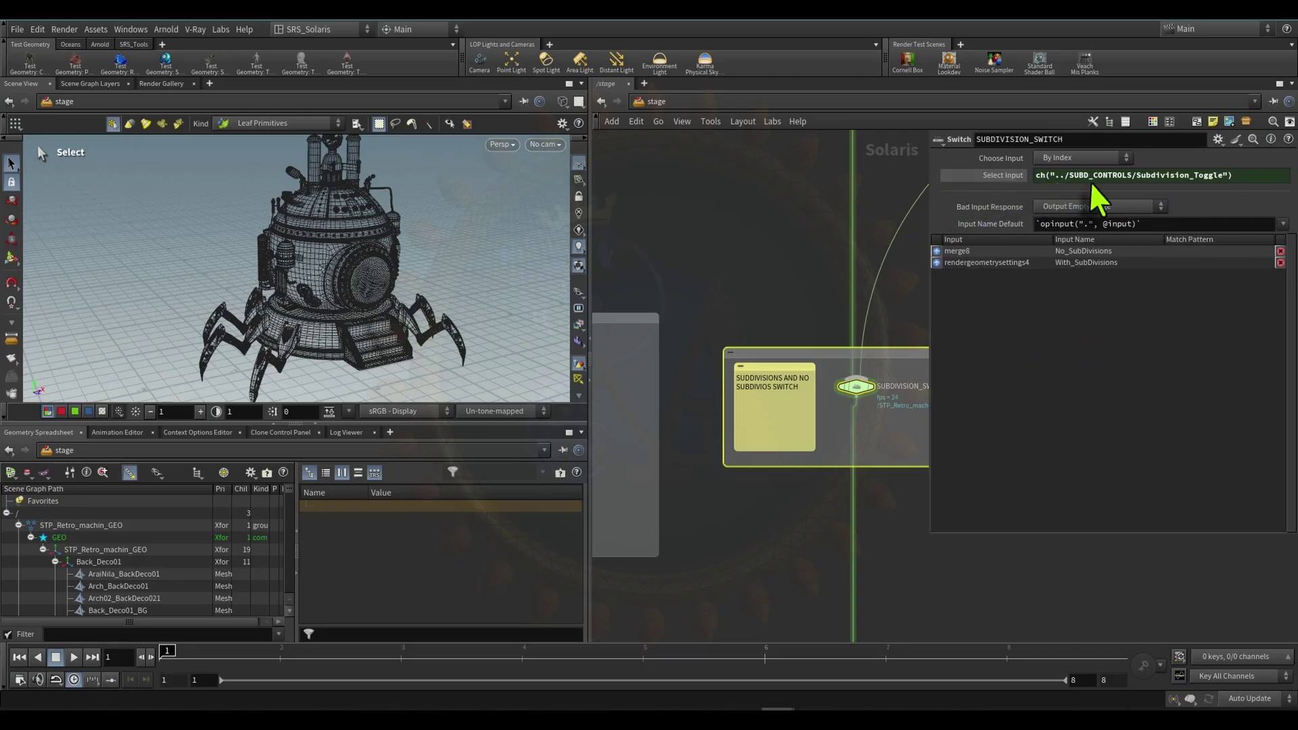
# - Locate and select the SUBD_CONTROLS null, and set its Subdivision Toggle to 0
pyautogui.scroll(-6, 744, 254)
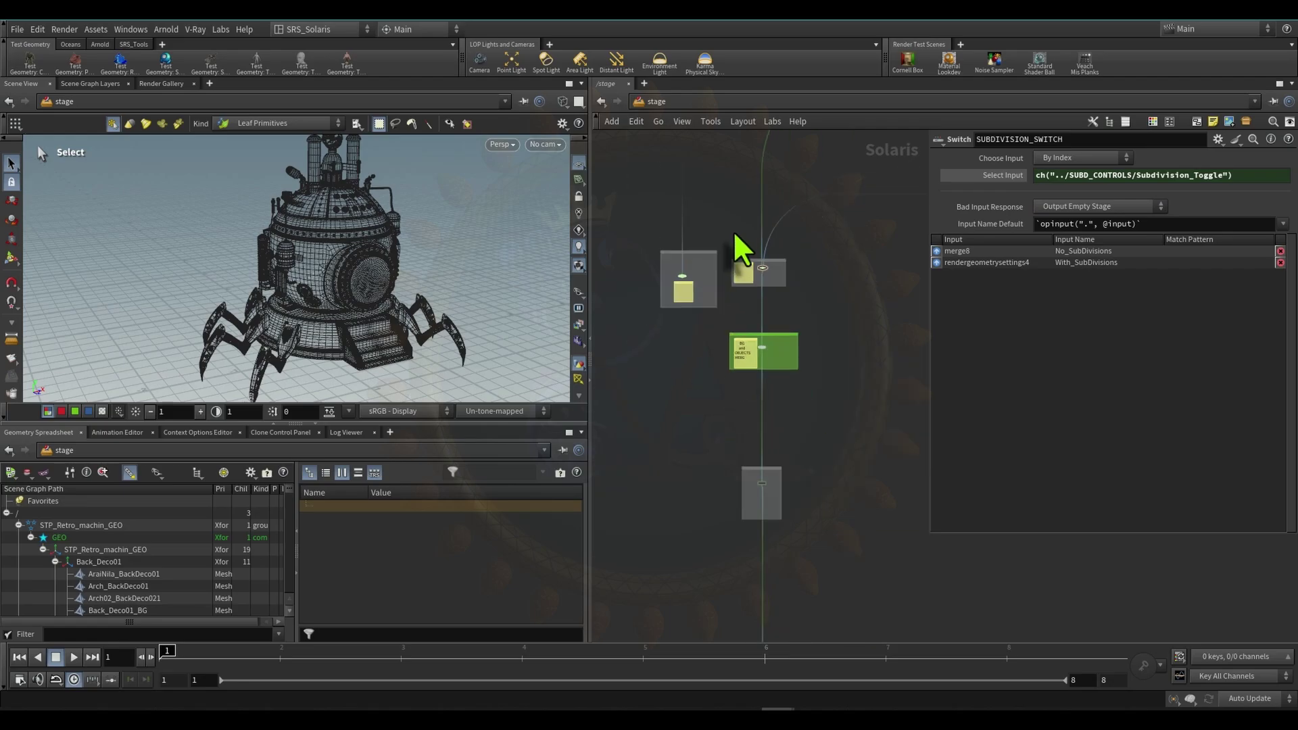
pyautogui.scroll(10, 731, 317)
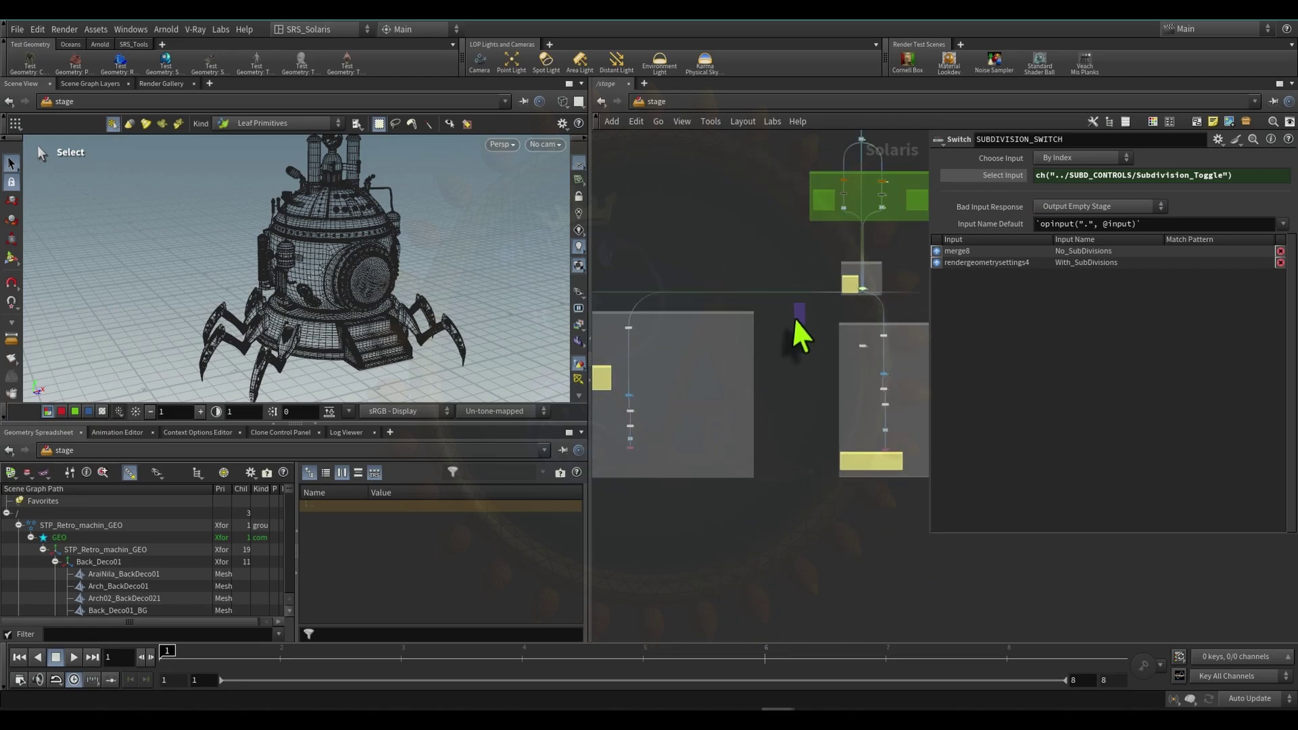
pyautogui.scroll(2, 817, 350)
pyautogui.moveTo(760, 487); pyautogui.dragTo(666, 508, button='middle')
pyautogui.moveTo(665, 508); pyautogui.dragTo(835, 378)
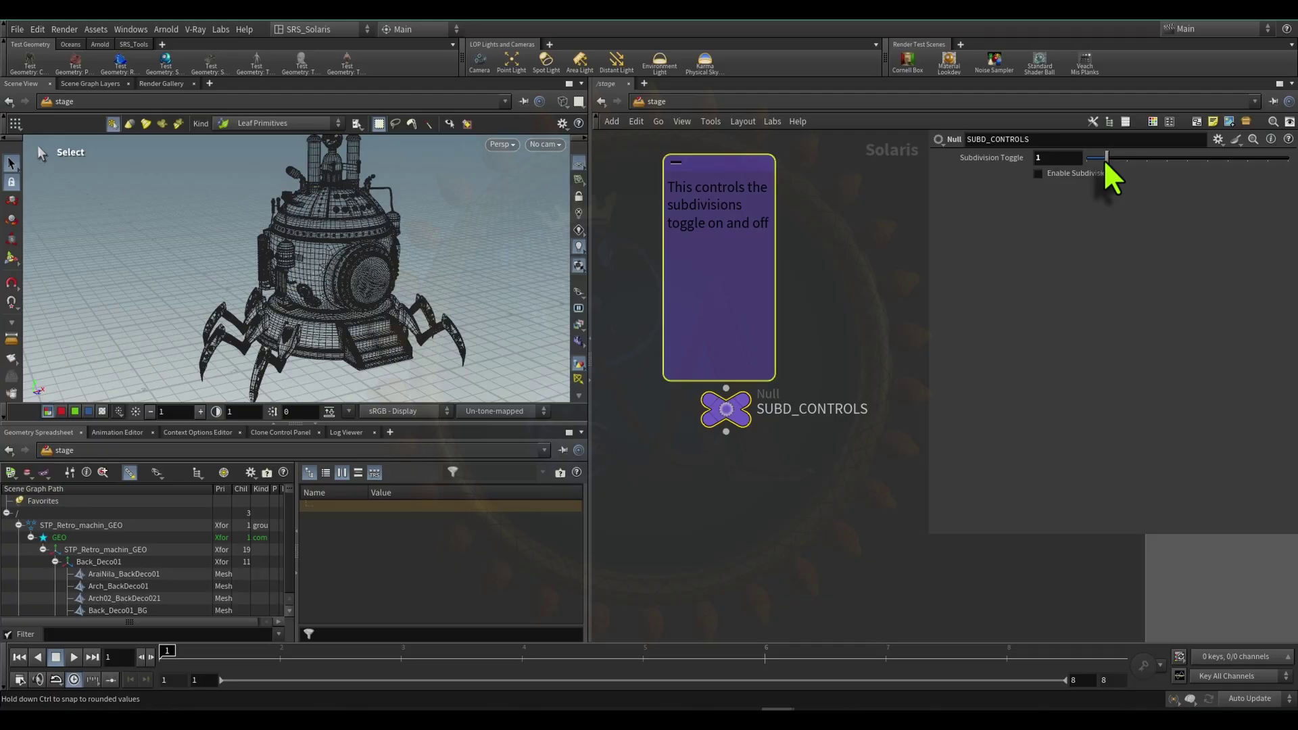
pyautogui.moveTo(1104, 161); pyautogui.dragTo(1055, 172)
# - Follow the network from SUBD_CONTROLS back up to SUBDIVISION_SWITCH and the background and objects merge
pyautogui.scroll(-5, 808, 375)
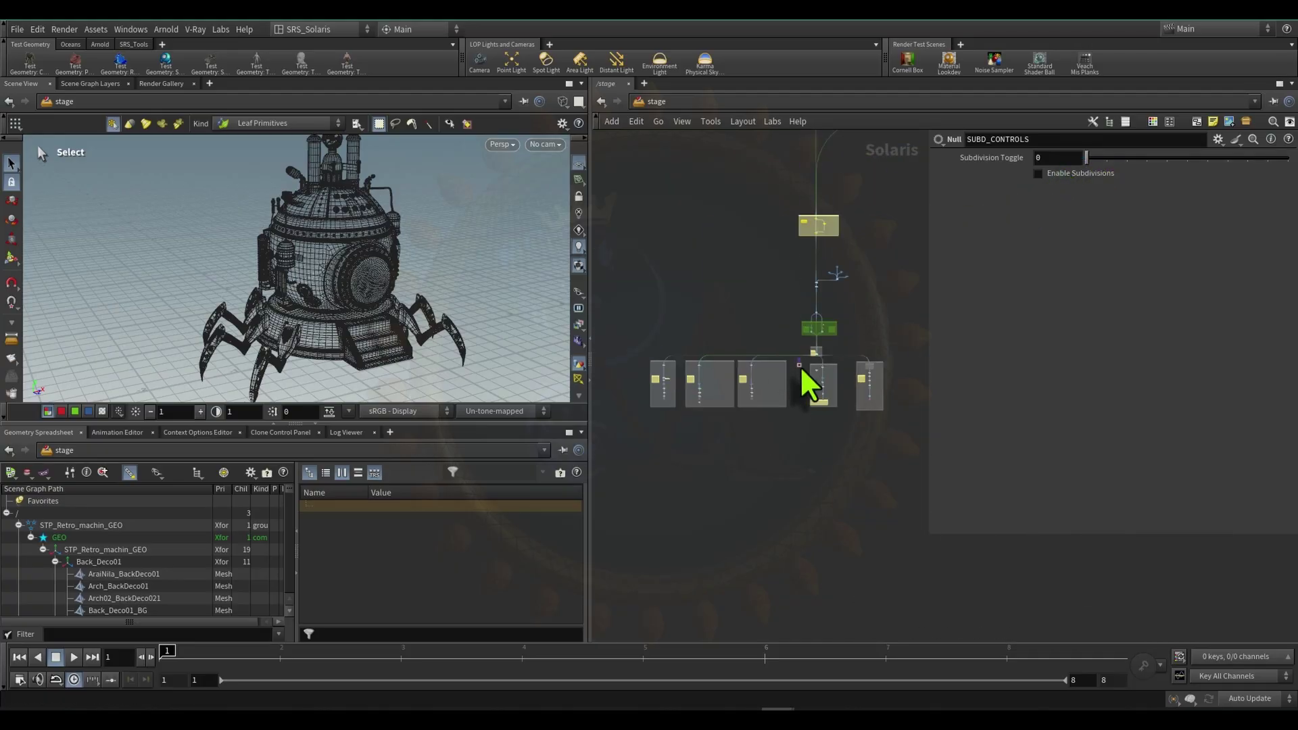
pyautogui.moveTo(867, 262); pyautogui.dragTo(789, 458, button='middle')
pyautogui.moveTo(732, 222); pyautogui.dragTo(749, 353, button='middle')
pyautogui.scroll(7, 749, 354)
pyautogui.moveTo(724, 223); pyautogui.dragTo(769, 347, button='middle')
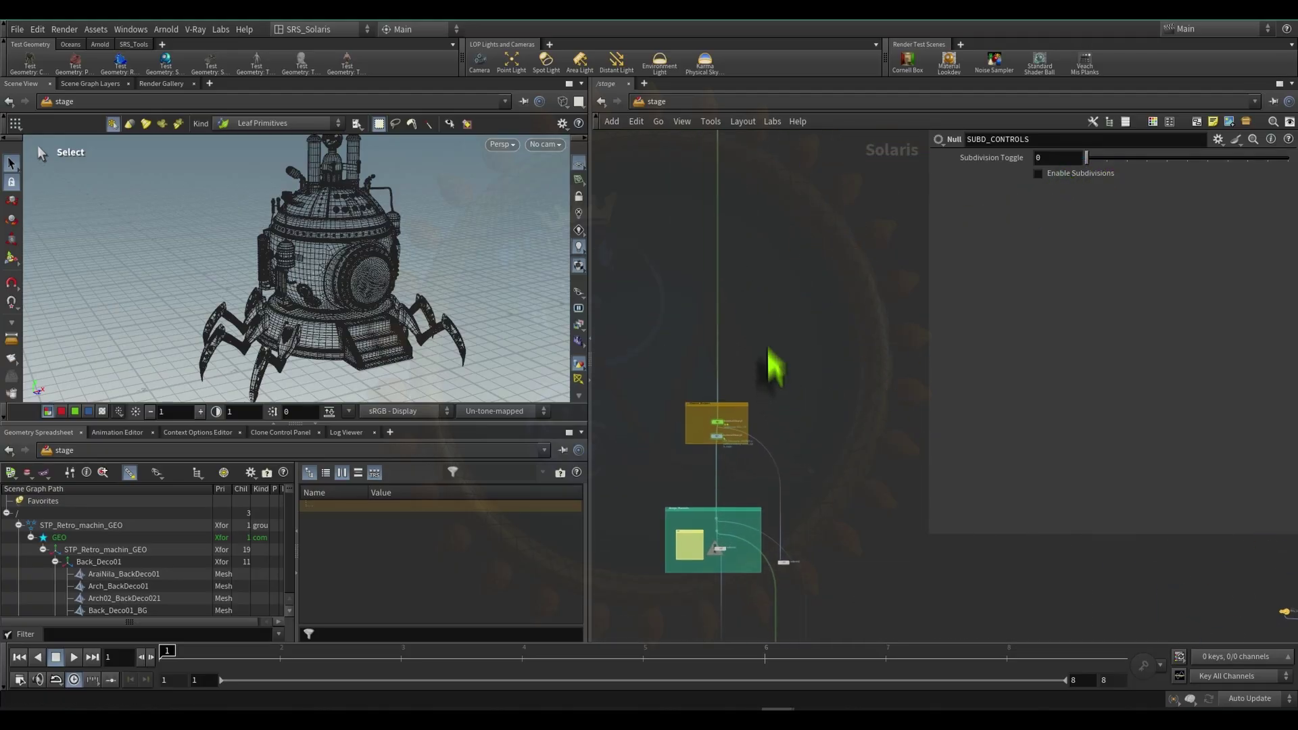
pyautogui.moveTo(794, 220); pyautogui.dragTo(798, 612, button='middle')
pyautogui.moveTo(781, 165); pyautogui.dragTo(811, 568, button='middle')
pyautogui.scroll(3, 738, 249)
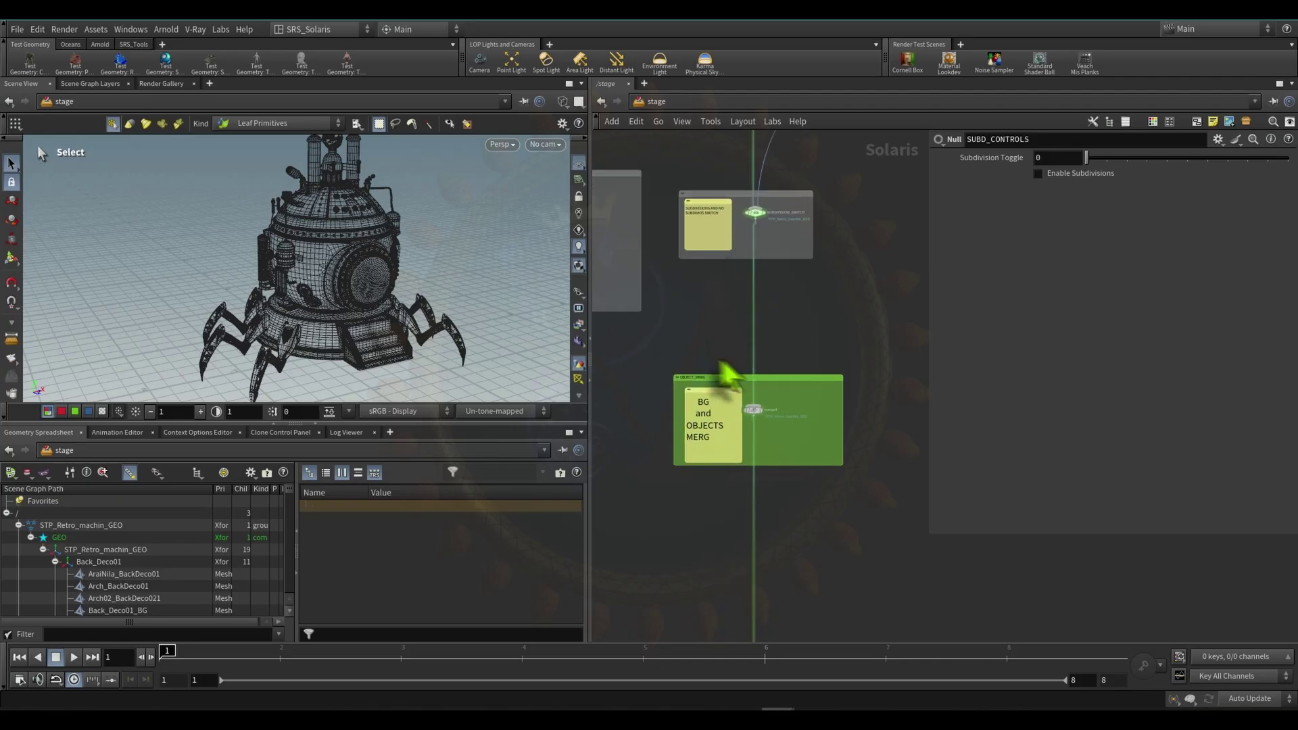
# - Select the ground node chain containing Ground_Mtl_Assign01 and display its last node, rendergeometrysettings1, in the viewport
pyautogui.moveTo(730, 372); pyautogui.dragTo(856, 511, button='middle')
pyautogui.scroll(5, 670, 380)
pyautogui.scroll(-10, 742, 389)
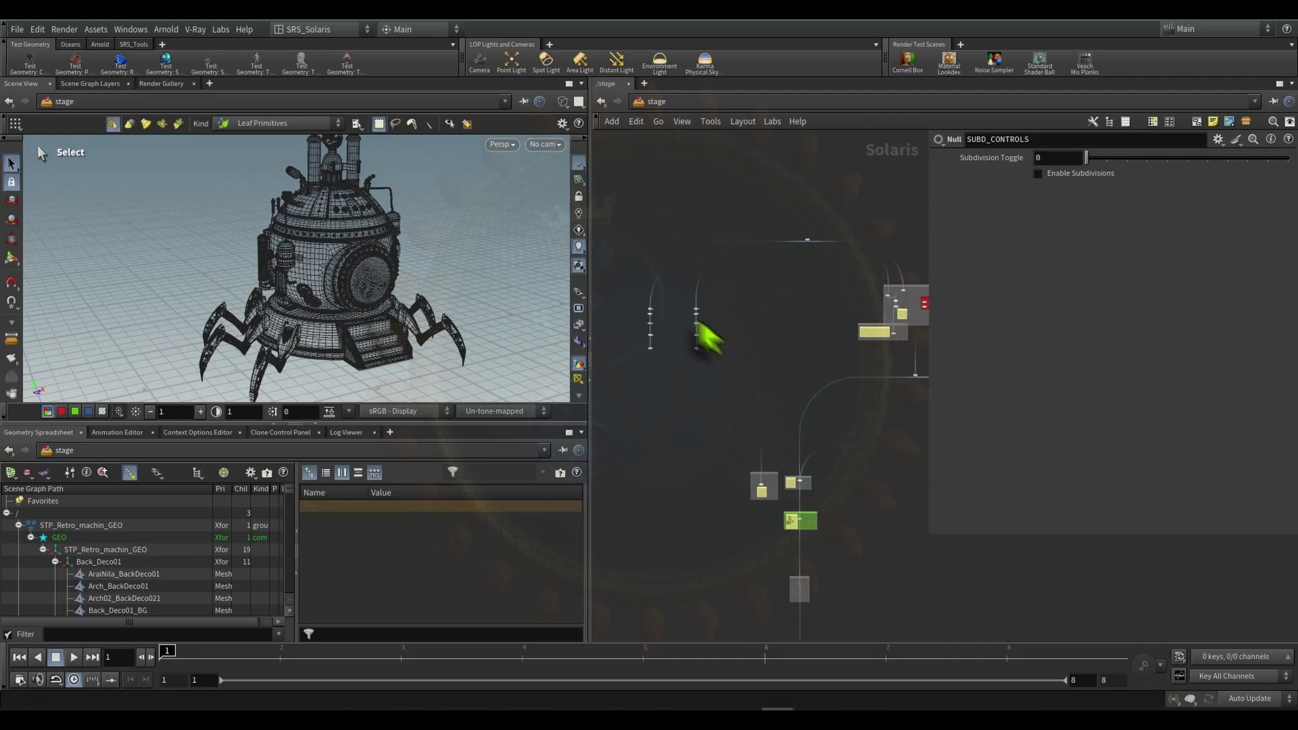
pyautogui.moveTo(684, 290); pyautogui.dragTo(744, 436)
pyautogui.scroll(5, 739, 405)
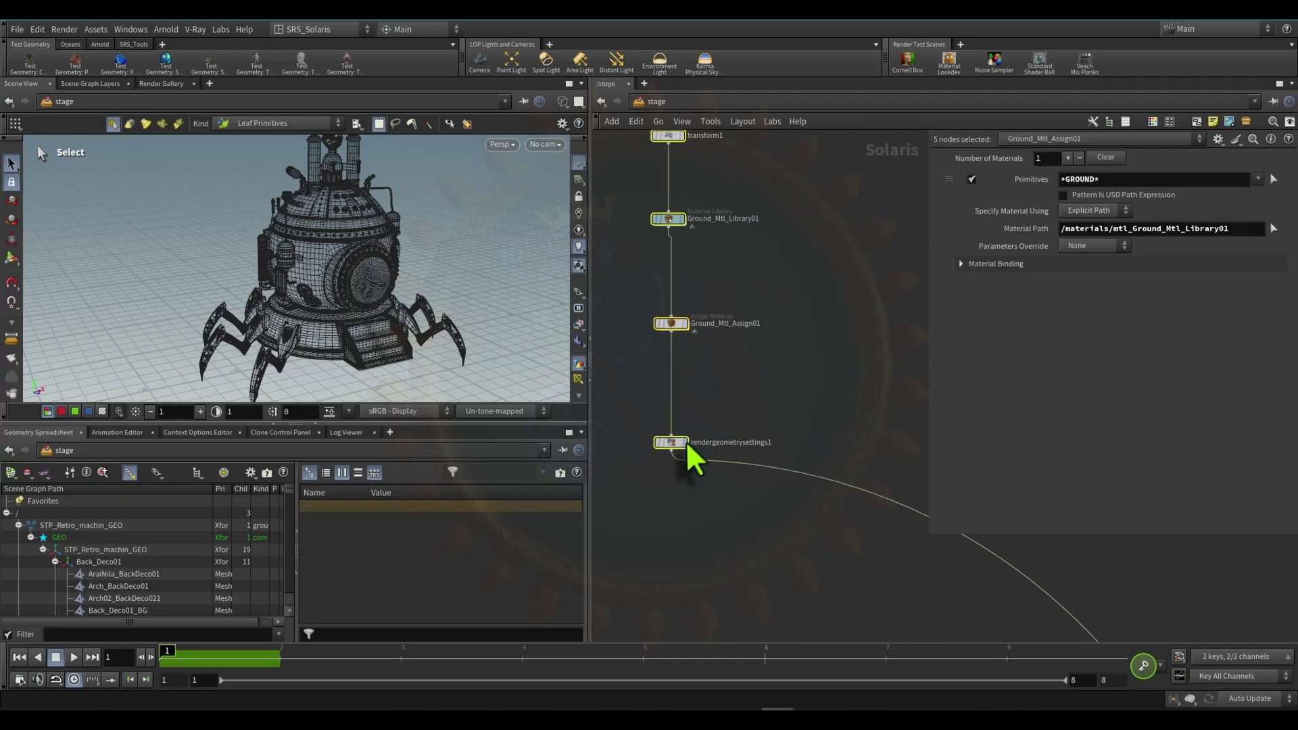
pyautogui.click(686, 443)
# - Display rendergeometrysettings9, the node below Ground_Mtl_Assign02, in the viewport
pyautogui.scroll(-6, 735, 358)
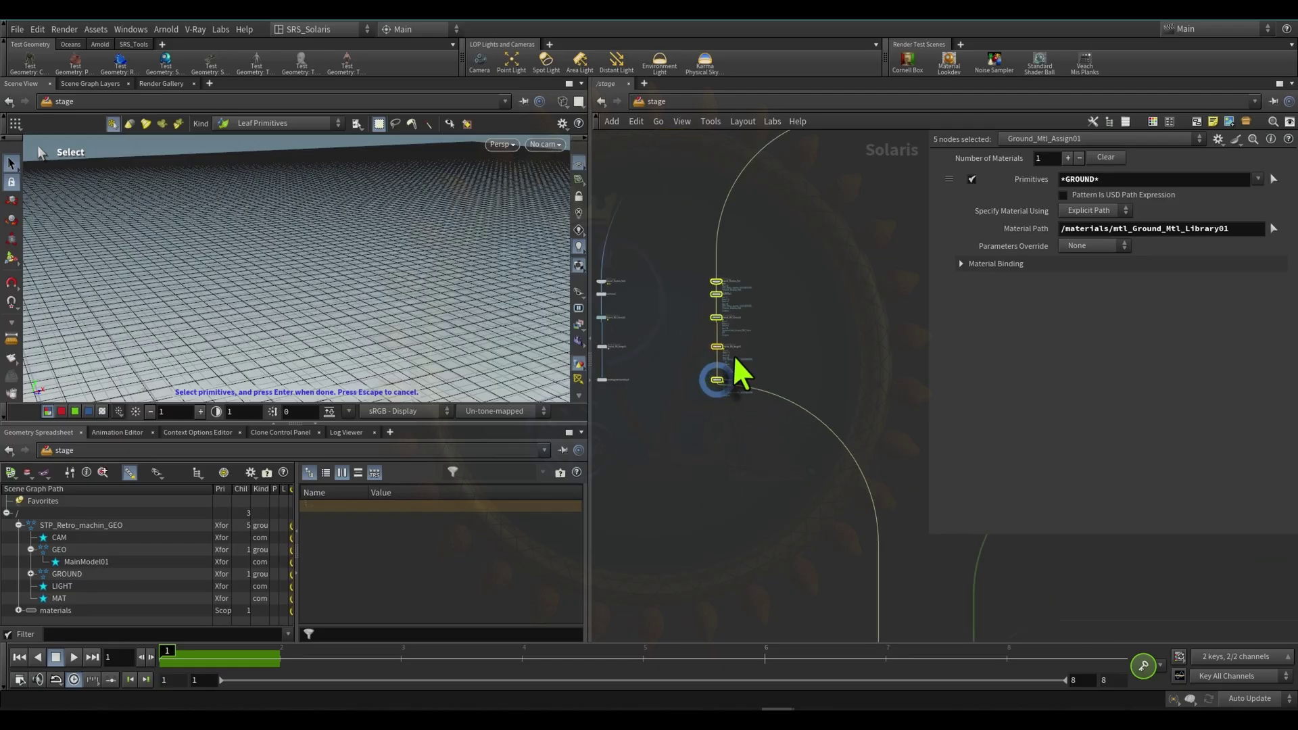
pyautogui.scroll(6, 785, 383)
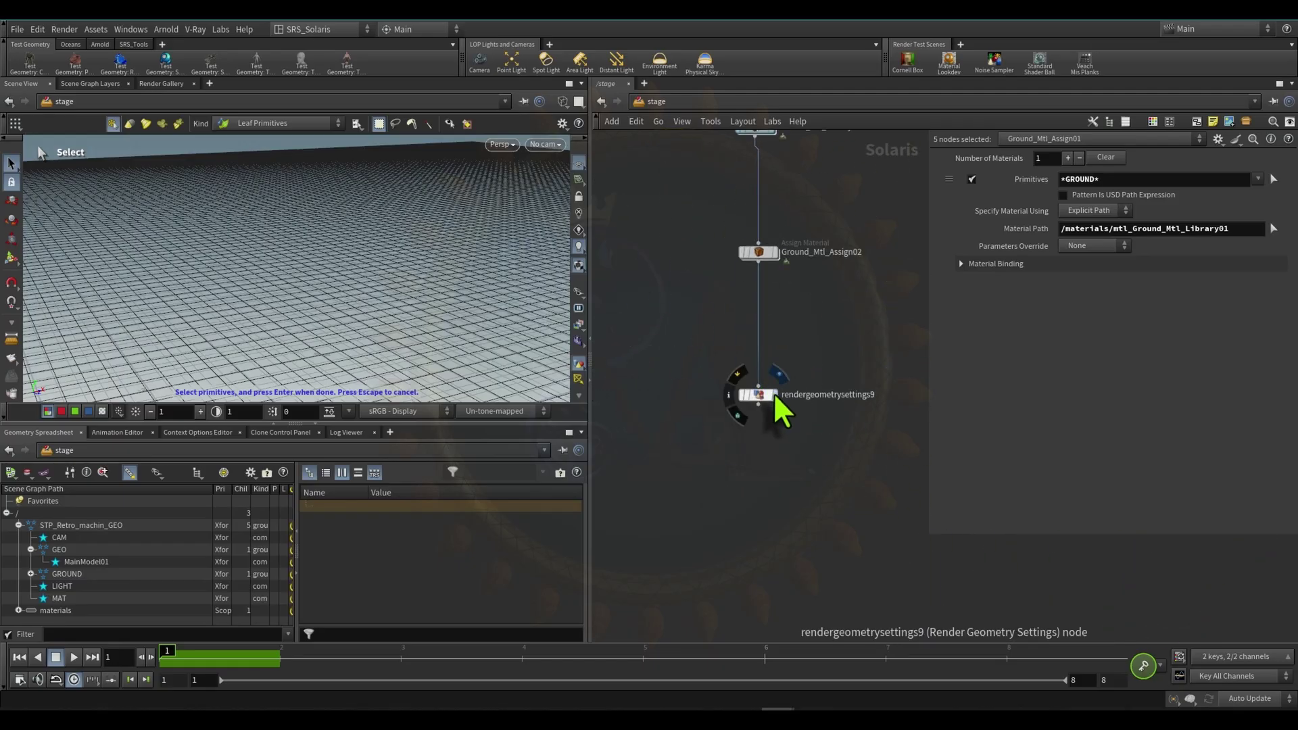
pyautogui.click(776, 398)
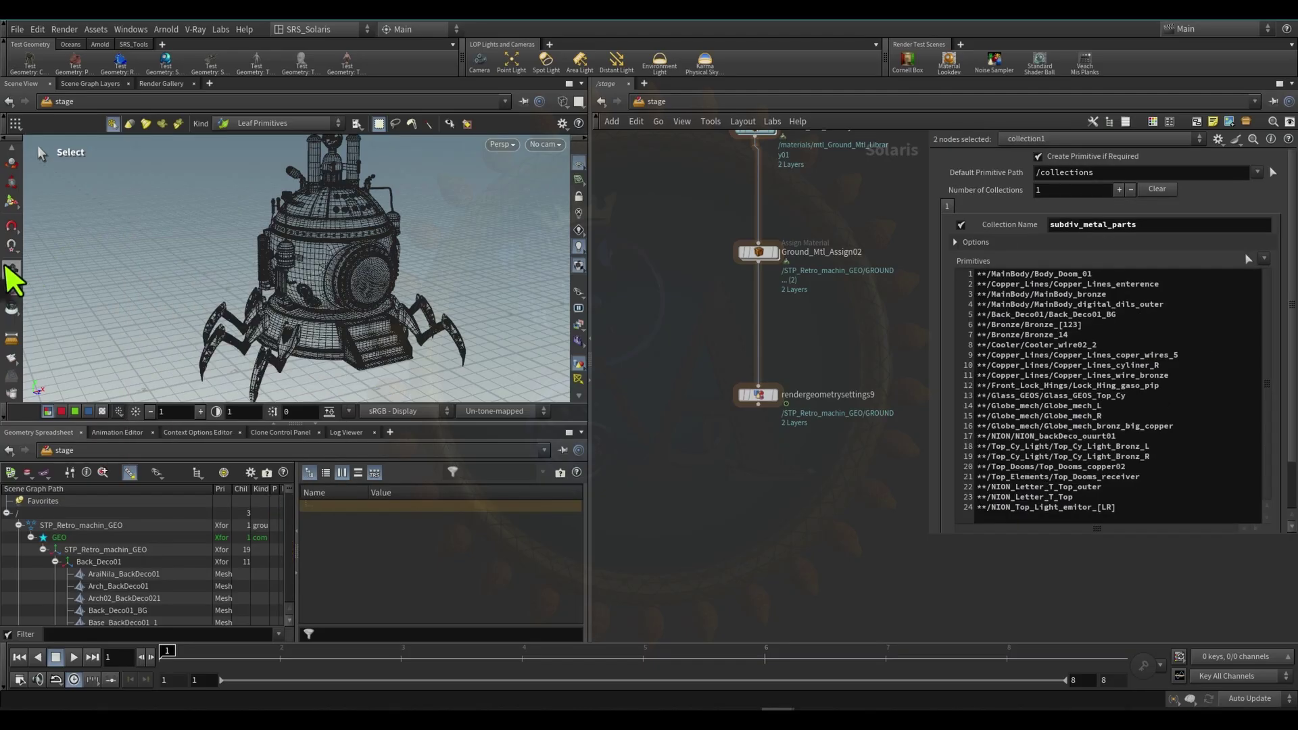
# - Orbit and zoom the machine with the View tool, and switch the display to rendergeometrysettings9 again
pyautogui.click(7, 267)
pyautogui.moveTo(364, 276); pyautogui.dragTo(326, 264)
pyautogui.moveTo(326, 264); pyautogui.dragTo(363, 284, button='right')
pyautogui.click(776, 398)
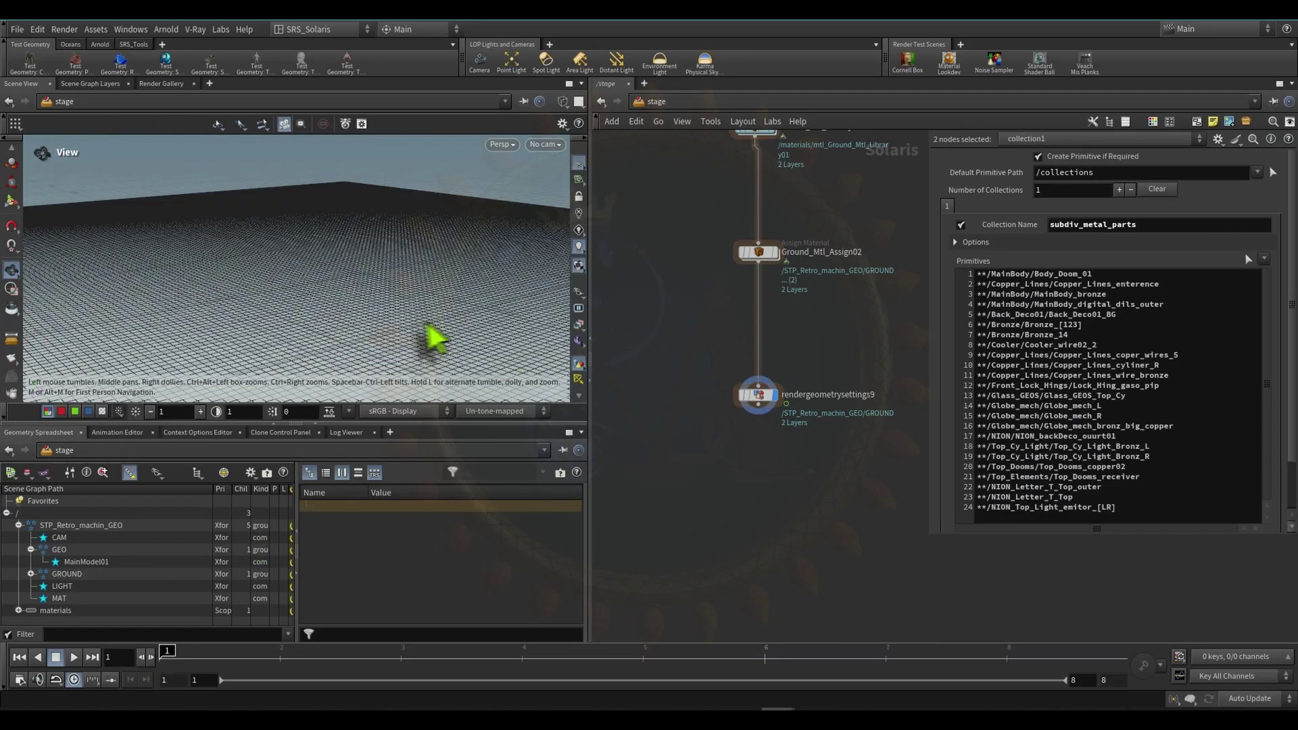
# - Open the Ground_Shadow_Mat1 network, wire grid1 into name2, and feed normal2 into null1
pyautogui.moveTo(831, 325); pyautogui.dragTo(768, 498, button='middle')
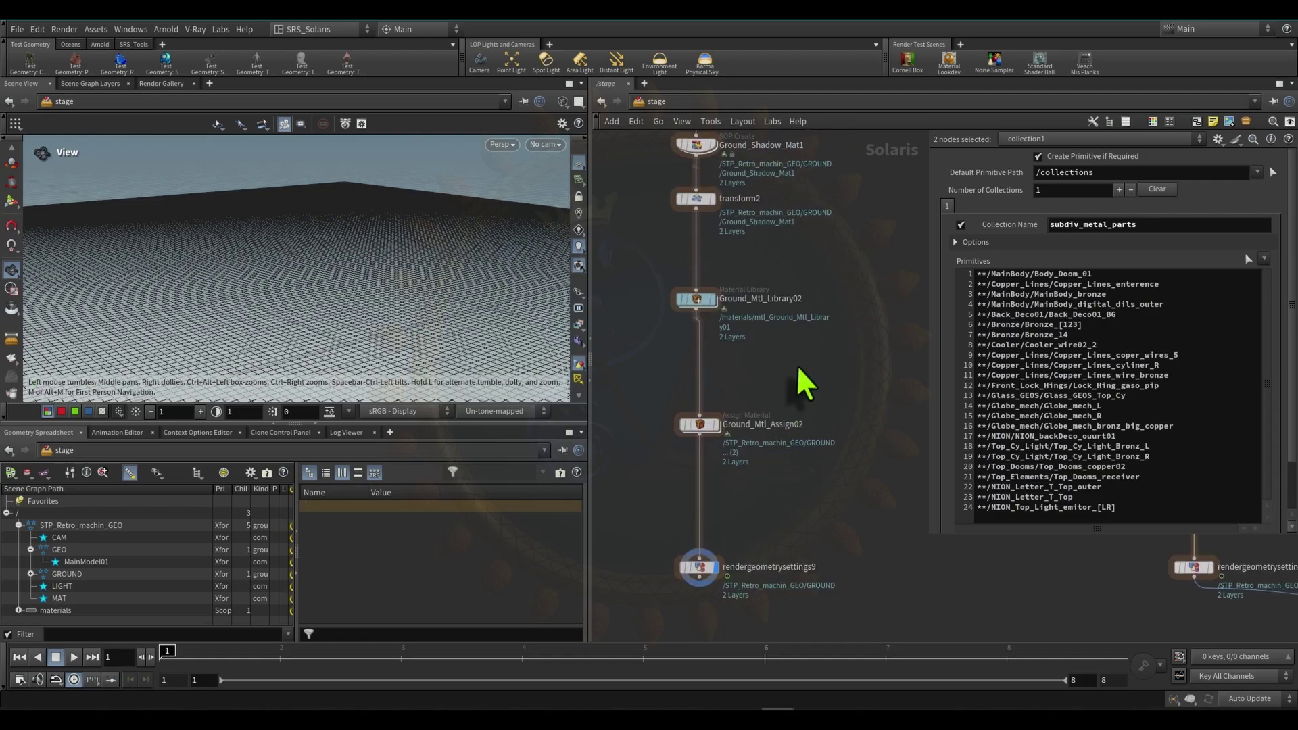
pyautogui.moveTo(798, 368); pyautogui.dragTo(812, 464, button='middle')
pyautogui.doubleClick(710, 242)
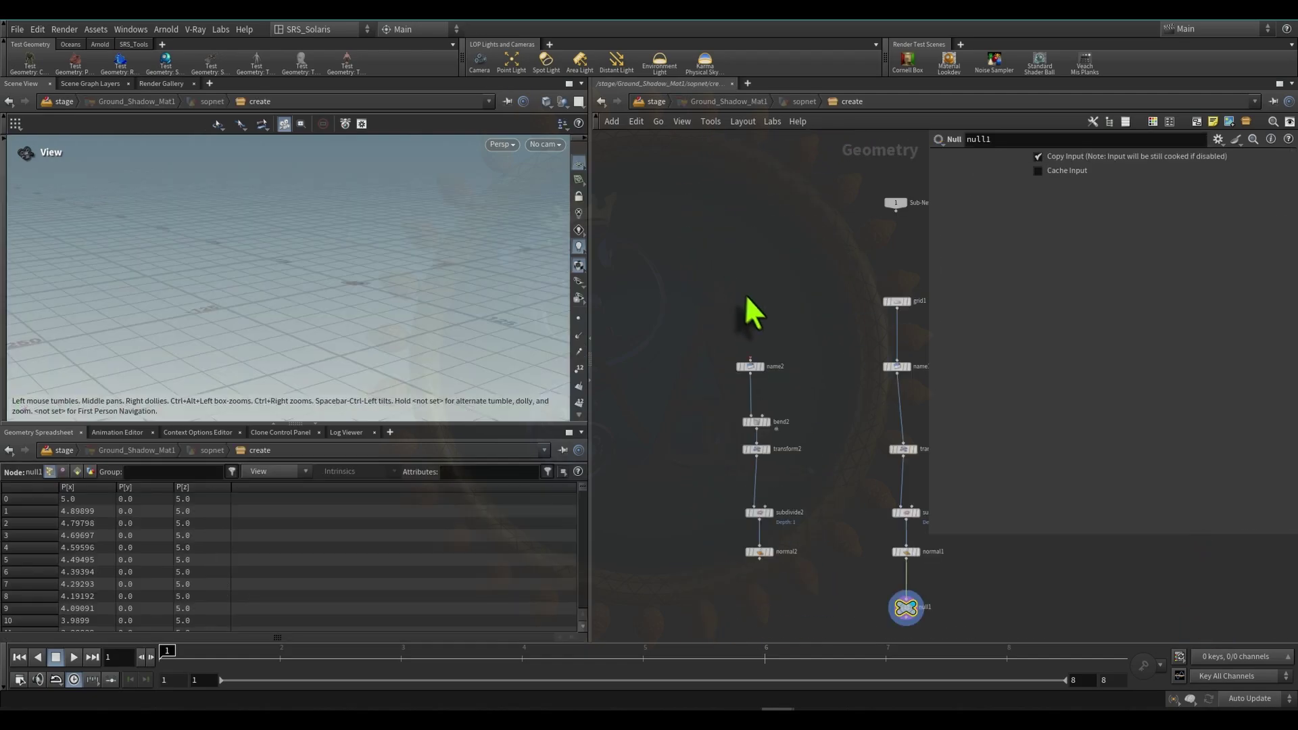
pyautogui.scroll(2, 784, 261)
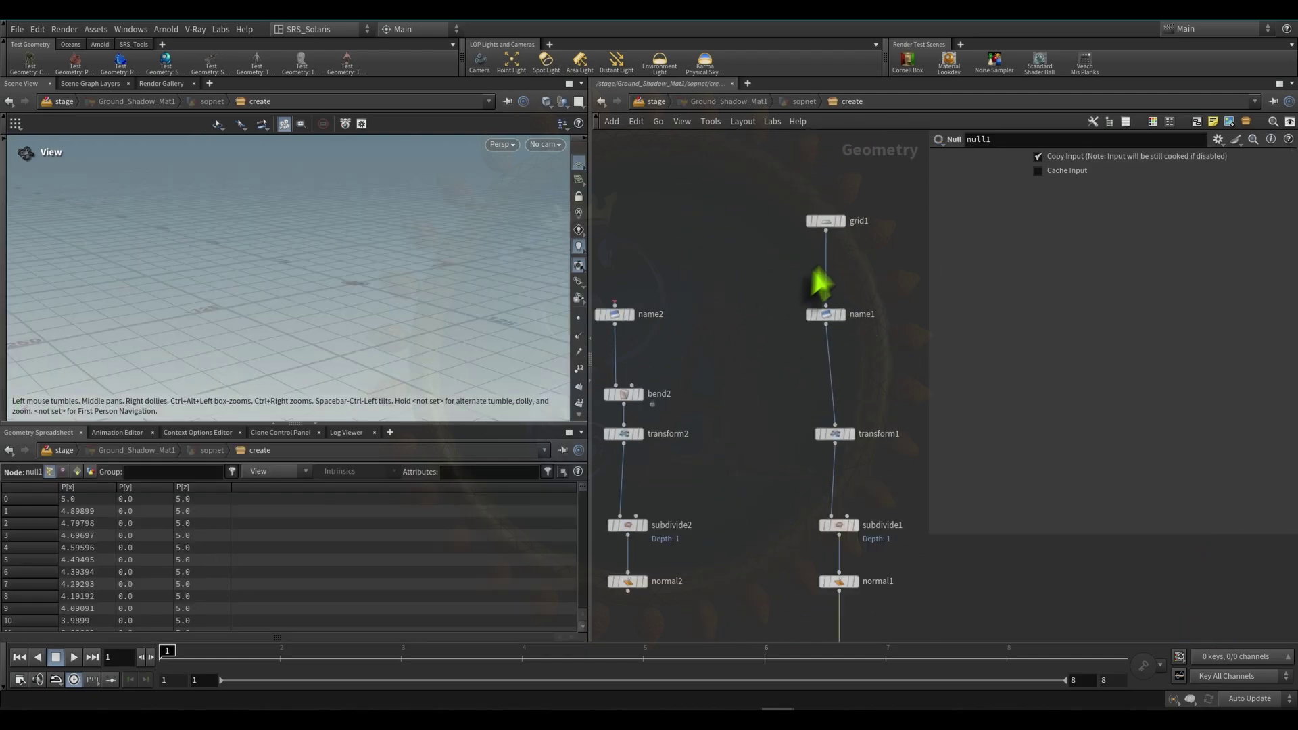
pyautogui.click(824, 232)
pyautogui.click(619, 302)
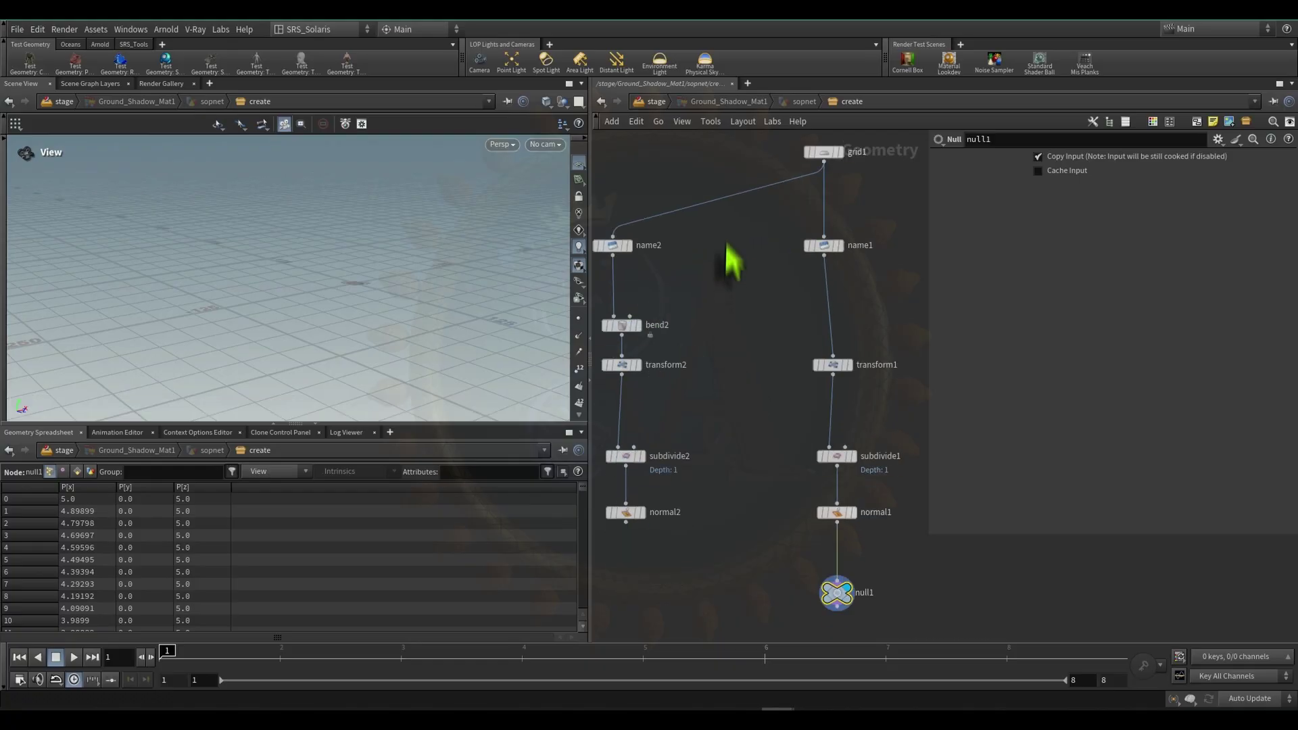
pyautogui.click(629, 471)
pyautogui.click(838, 524)
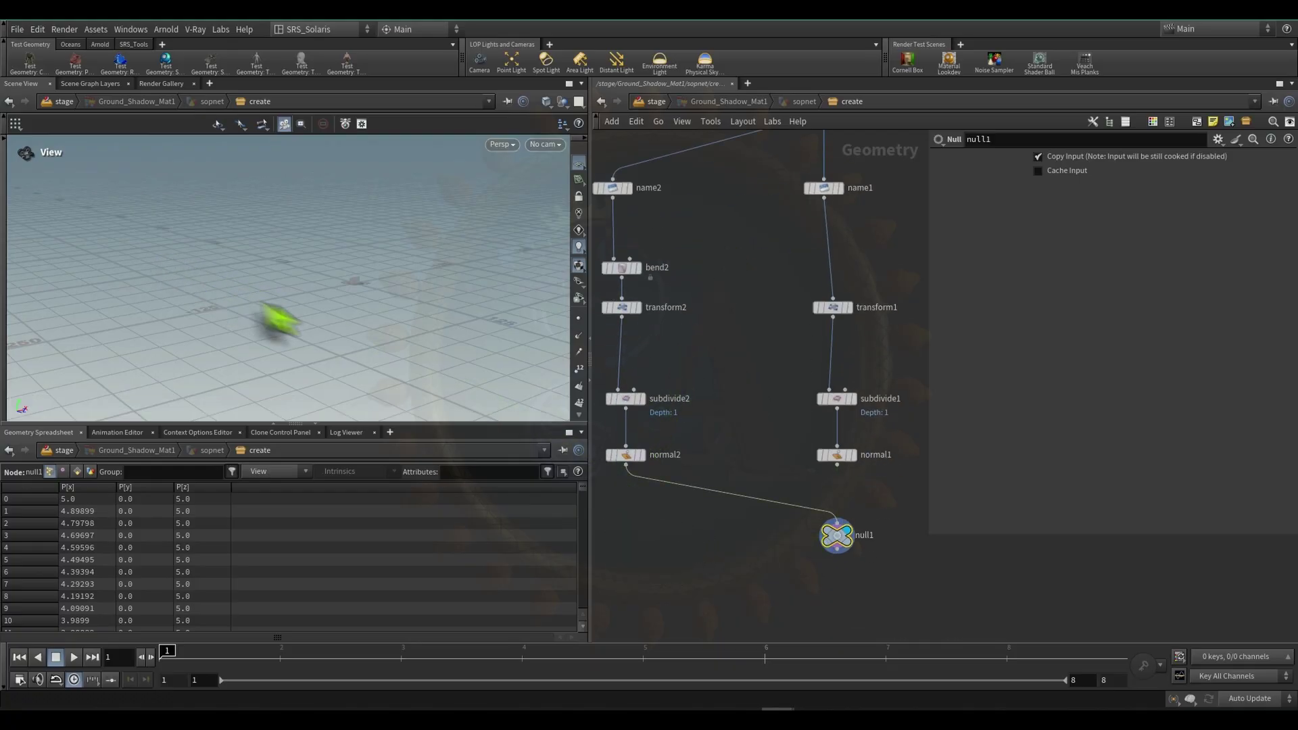
# - Reconnect normal1 to null1, cut the wire from grid1 to name2, and return to the stage network
pyautogui.scroll(10, 379, 284)
pyautogui.moveTo(175, 311); pyautogui.dragTo(272, 305, button='middle')
pyautogui.moveTo(837, 466); pyautogui.dragTo(837, 524)
pyautogui.moveTo(786, 186); pyautogui.dragTo(773, 317, button='middle')
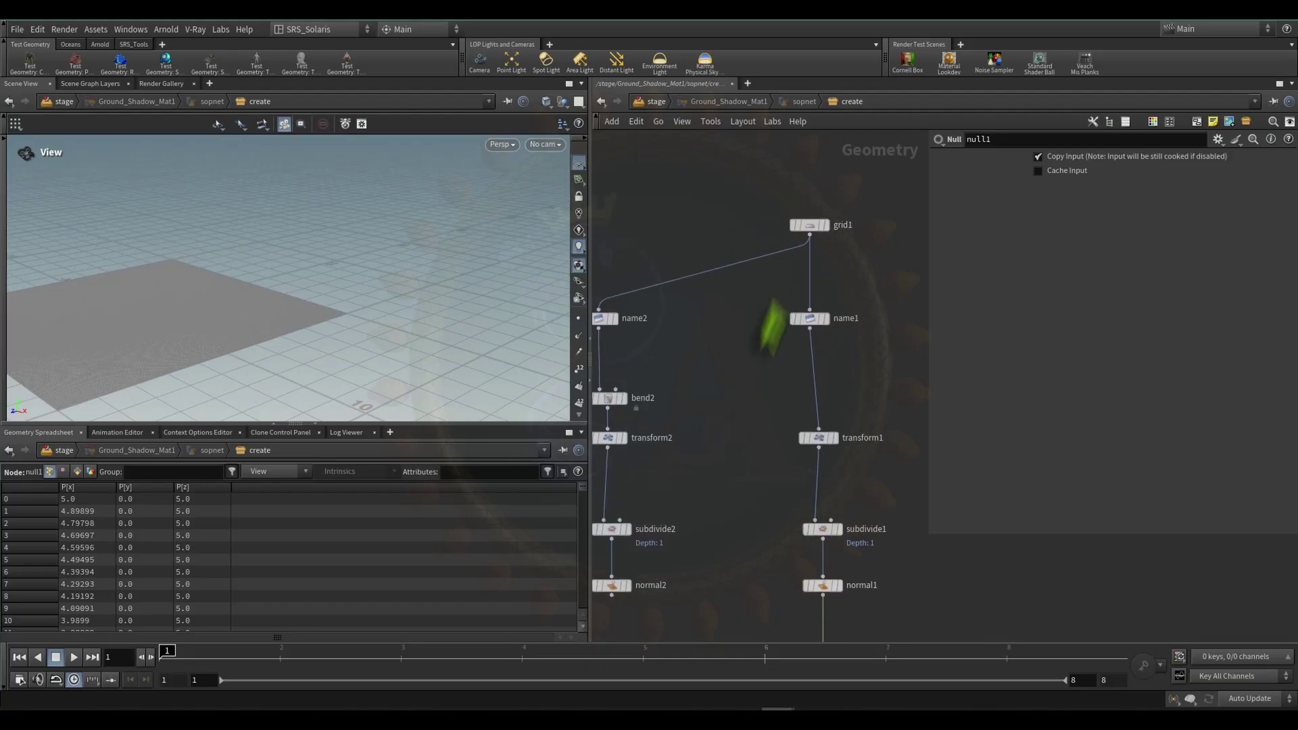
pyautogui.moveTo(682, 247); pyautogui.dragTo(710, 392)
pyautogui.moveTo(729, 440); pyautogui.dragTo(745, 281, button='middle')
pyautogui.click(655, 104)
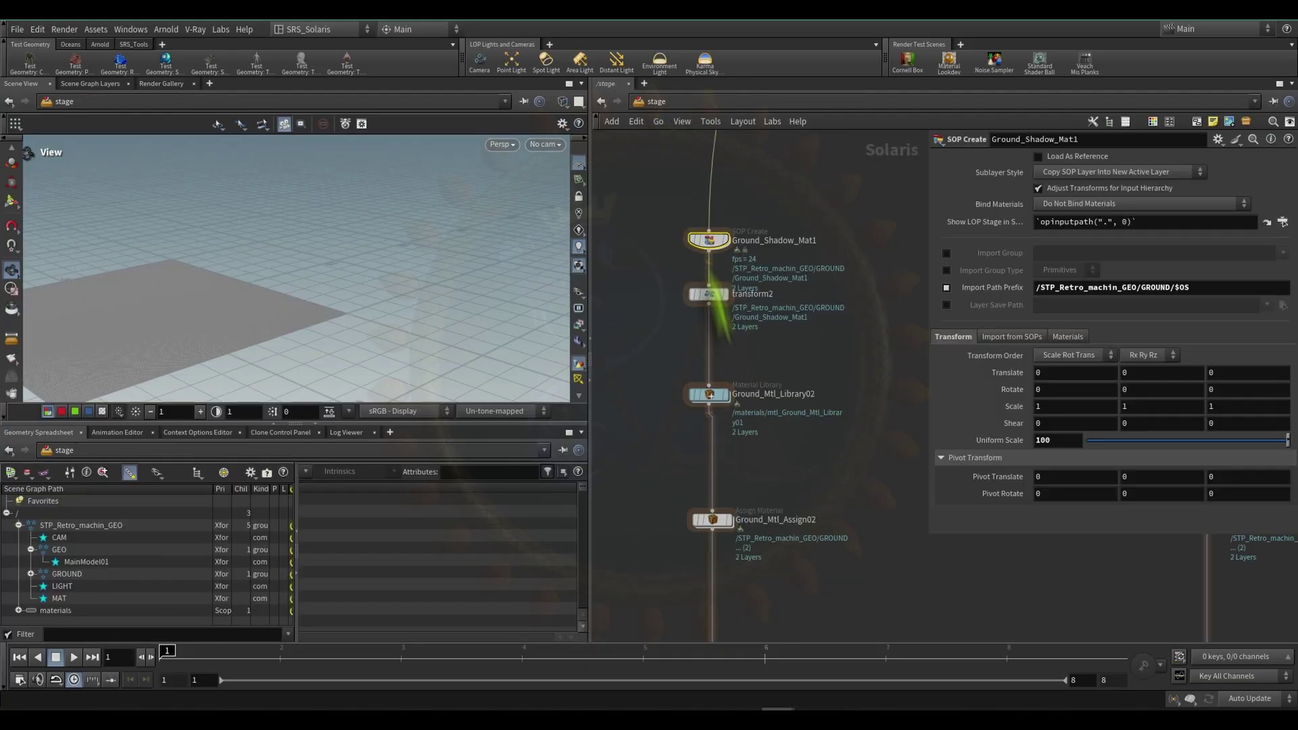
# - Widen the network view and bring up the switch with the note about removing the background matte for close-ups
pyautogui.scroll(-6, 781, 484)
pyautogui.moveTo(780, 477); pyautogui.dragTo(719, 353, button='middle')
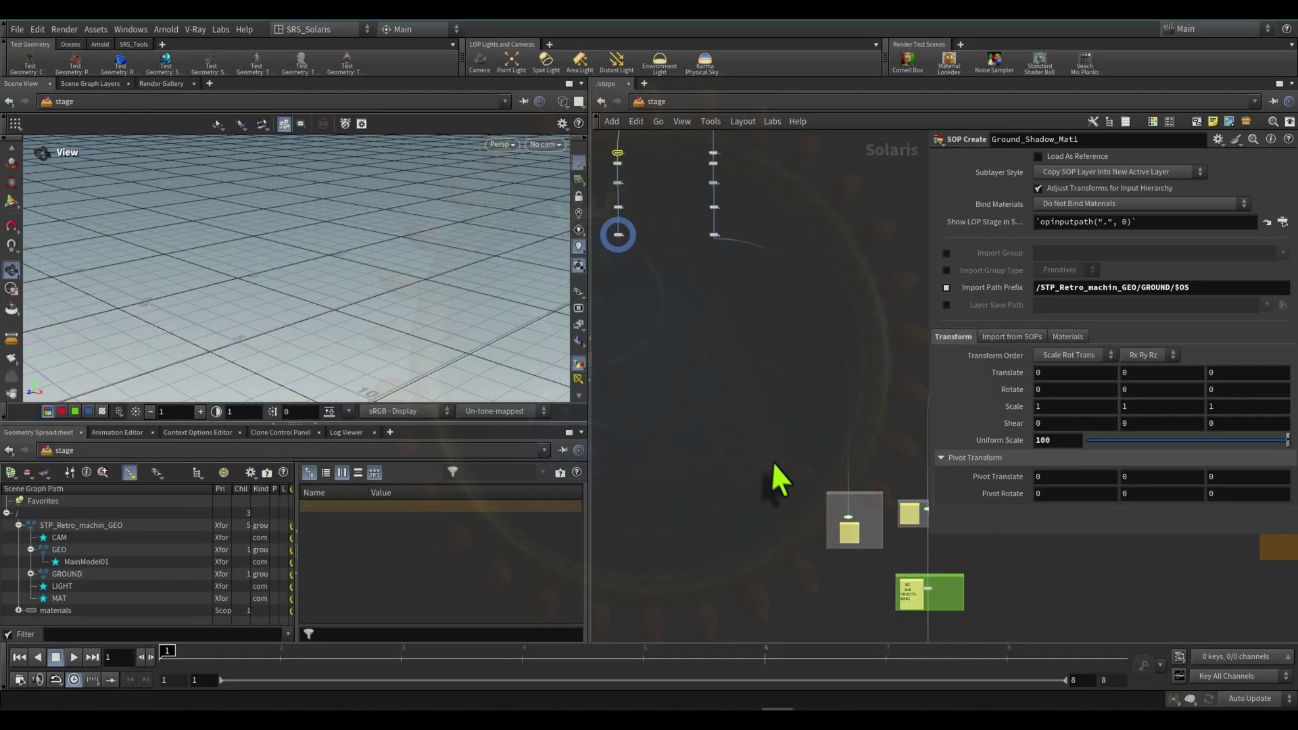
pyautogui.scroll(5, 803, 473)
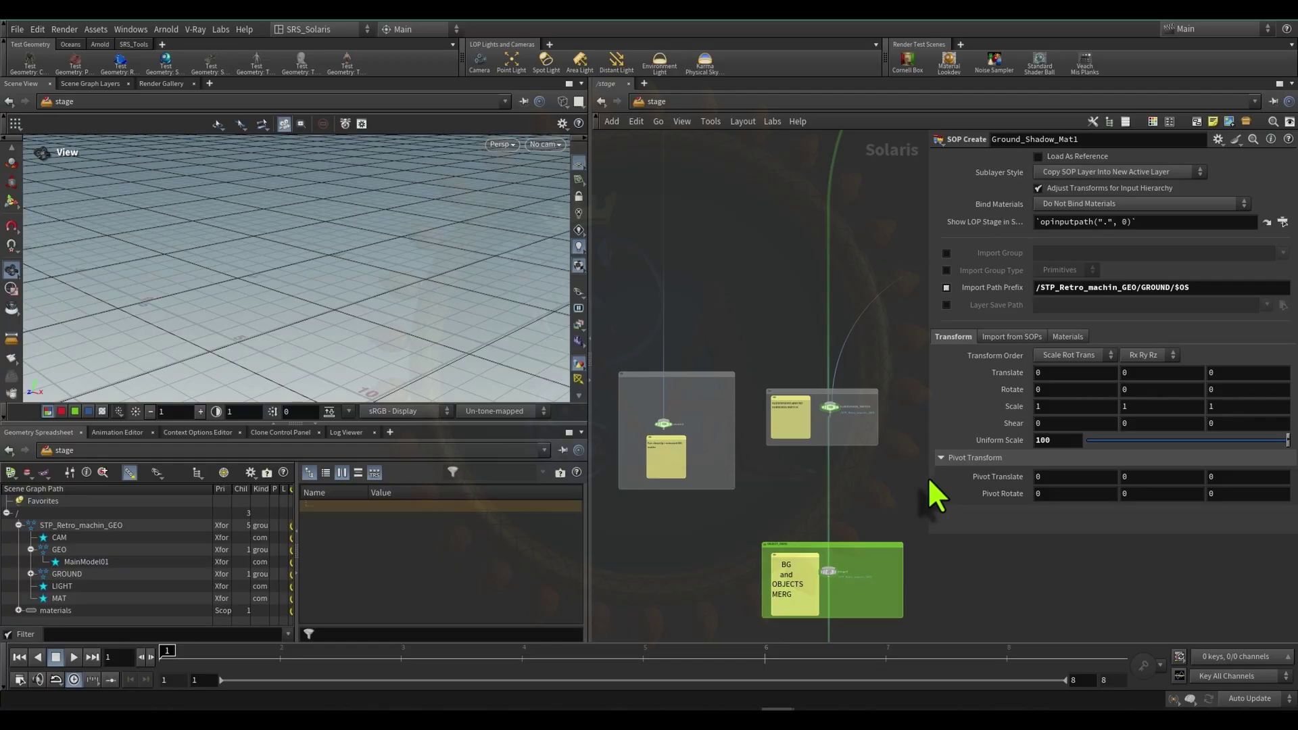
pyautogui.moveTo(930, 478); pyautogui.dragTo(1084, 497)
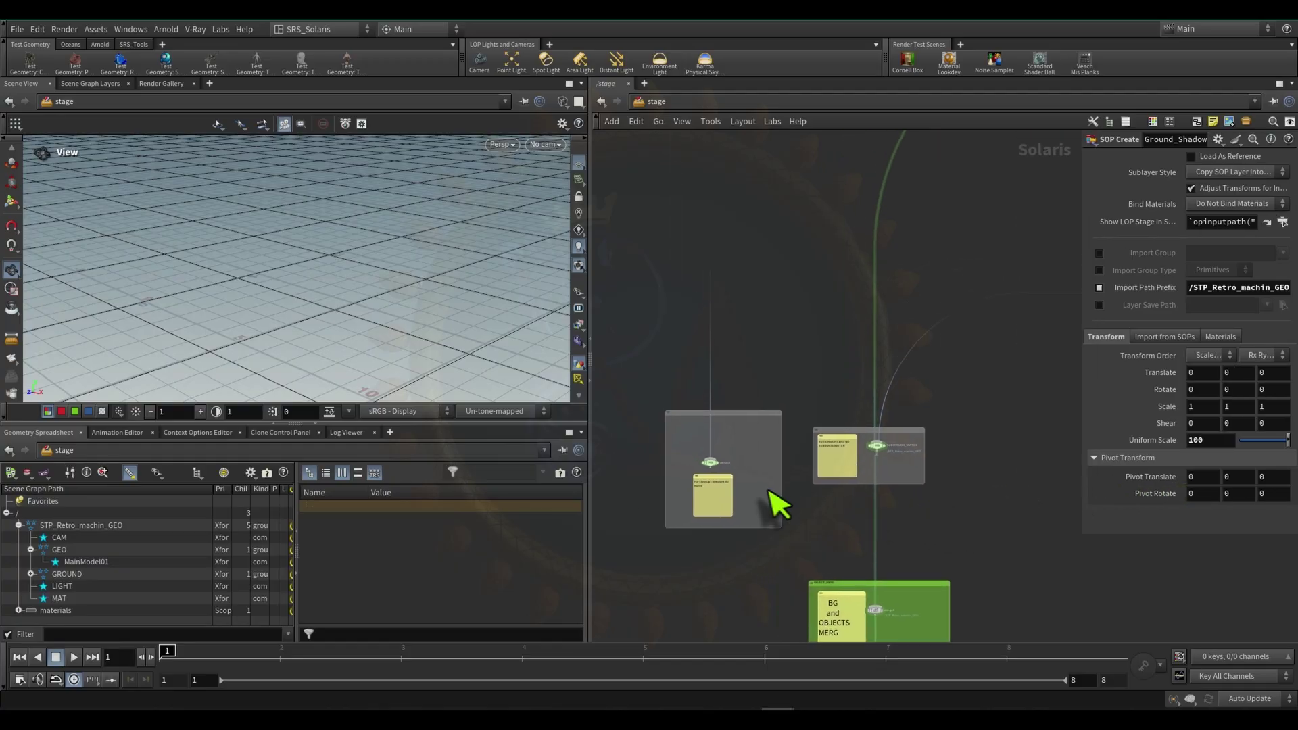
pyautogui.scroll(3, 777, 507)
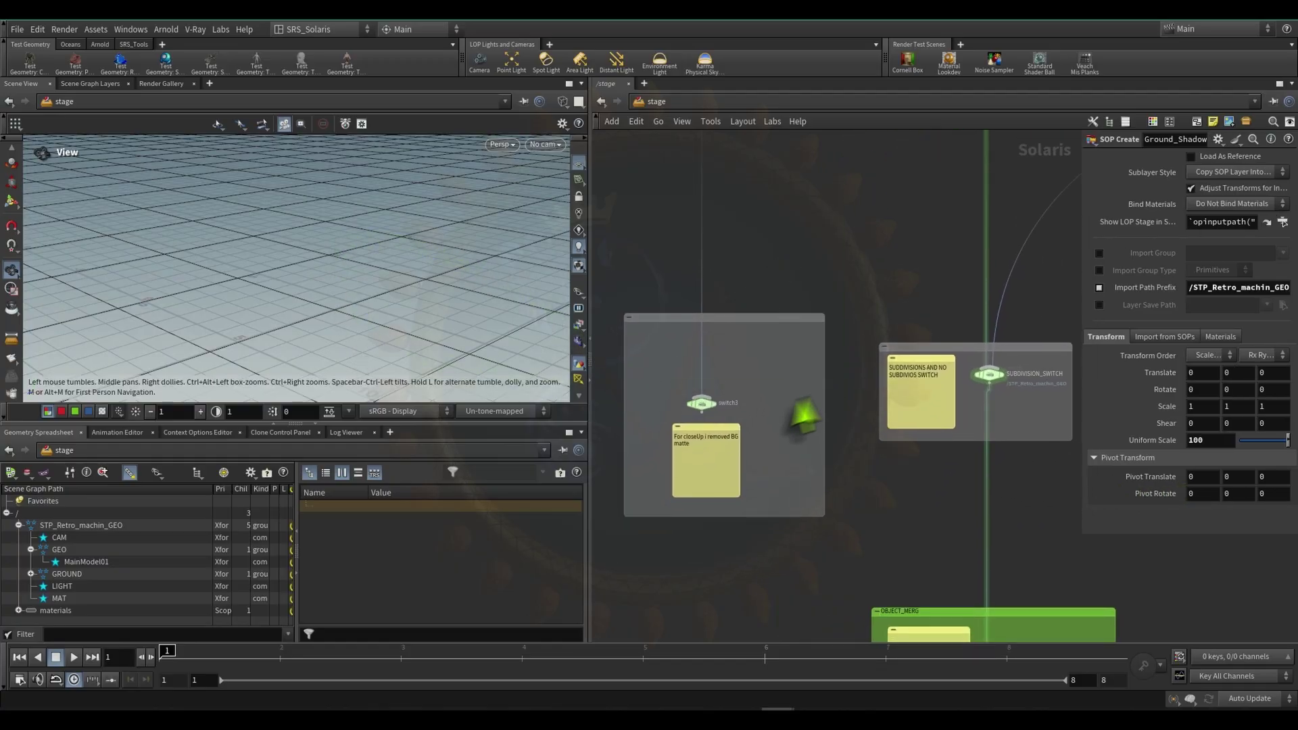
# - Select the Ground and STP_Retro_machin_GEO visibility and render layer nodes below Primitive_SG_LIGHT_COMP and examine their two branches
pyautogui.scroll(-5, 758, 421)
pyautogui.scroll(-2, 760, 420)
pyautogui.moveTo(760, 421); pyautogui.dragTo(758, 204, button='middle')
pyautogui.scroll(5, 773, 416)
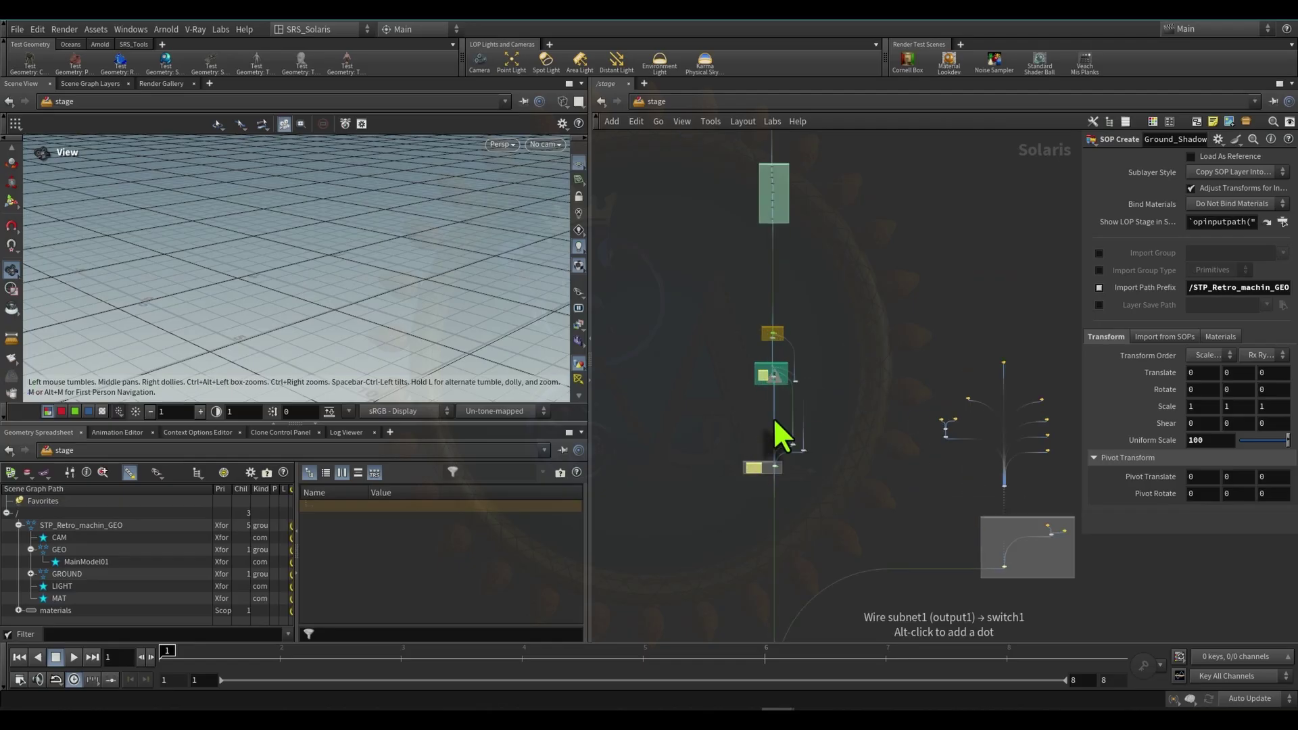
pyautogui.scroll(-5, 795, 434)
pyautogui.moveTo(809, 458); pyautogui.dragTo(837, 229, button='middle')
pyautogui.scroll(6, 821, 480)
pyautogui.moveTo(678, 444); pyautogui.dragTo(947, 592)
pyautogui.scroll(3, 917, 576)
pyautogui.moveTo(842, 359); pyautogui.dragTo(957, 183, button='middle')
pyautogui.scroll(1, 854, 377)
pyautogui.scroll(4, 821, 428)
pyautogui.moveTo(854, 307); pyautogui.dragTo(842, 431, button='middle')
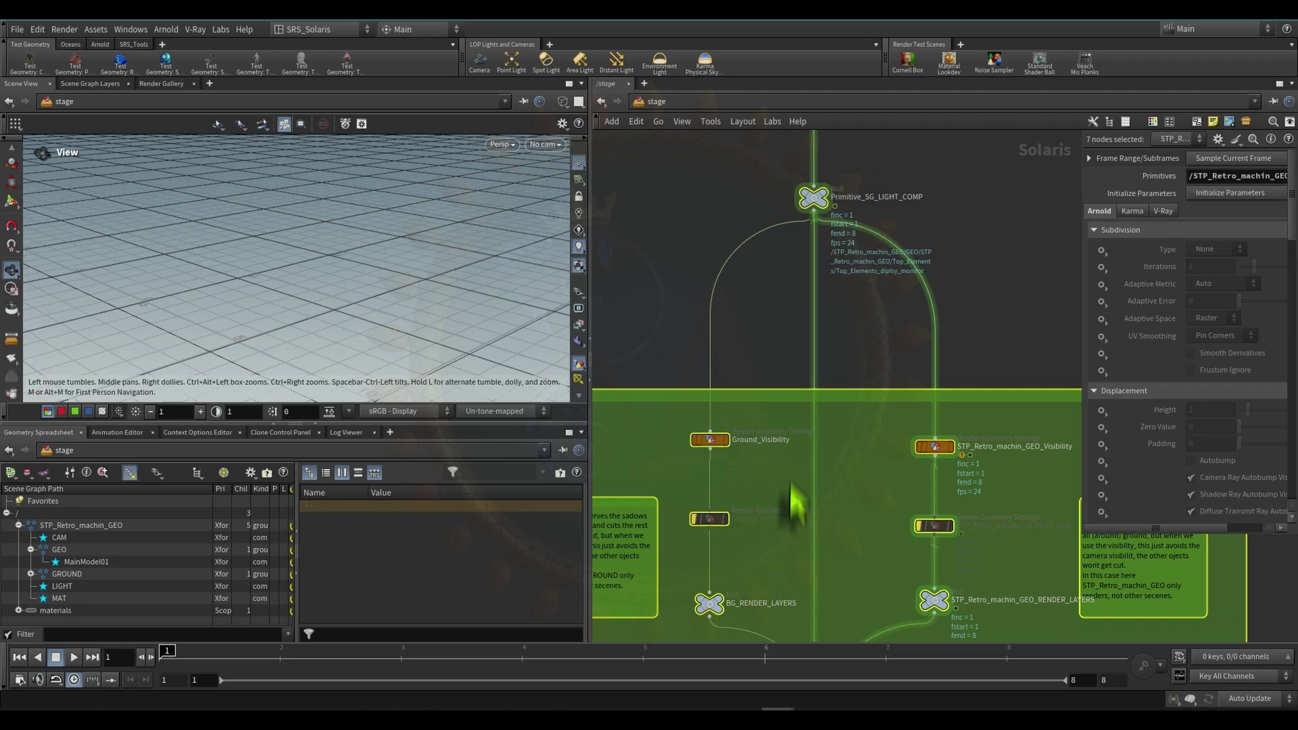
# - Delete switch3 and insert a Merge node on the wire between SUBDIVISION_SWITCH and the OBJECT_MERG box
pyautogui.scroll(-8, 793, 486)
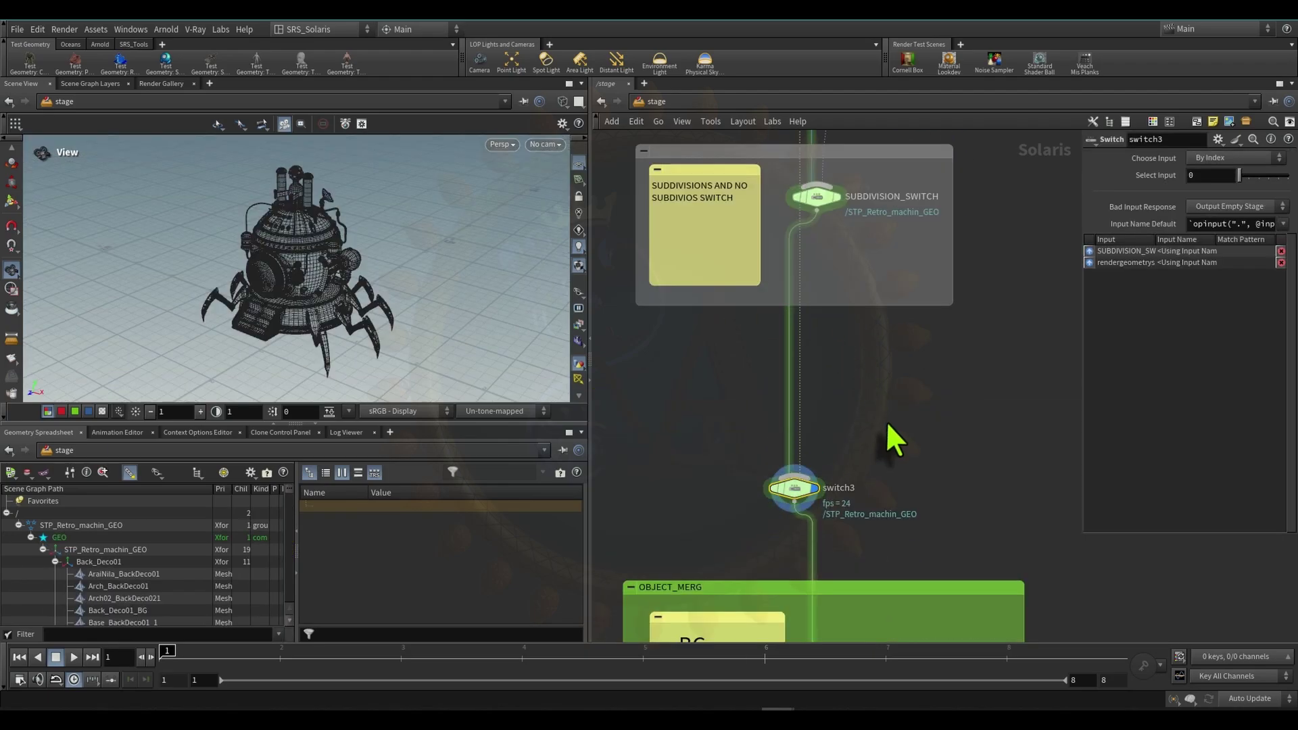
pyautogui.press('Delete')
pyautogui.press('Tab')
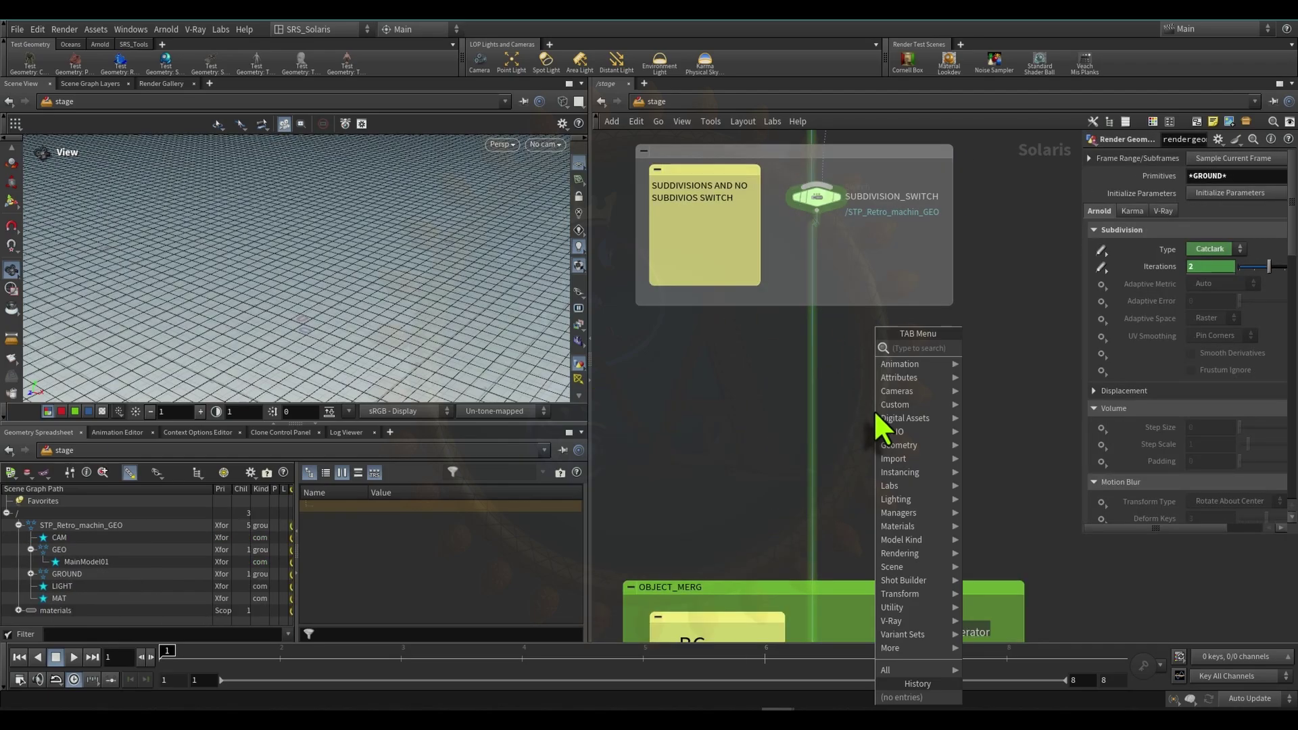
pyautogui.moveTo(948, 404)
pyautogui.click(987, 347)
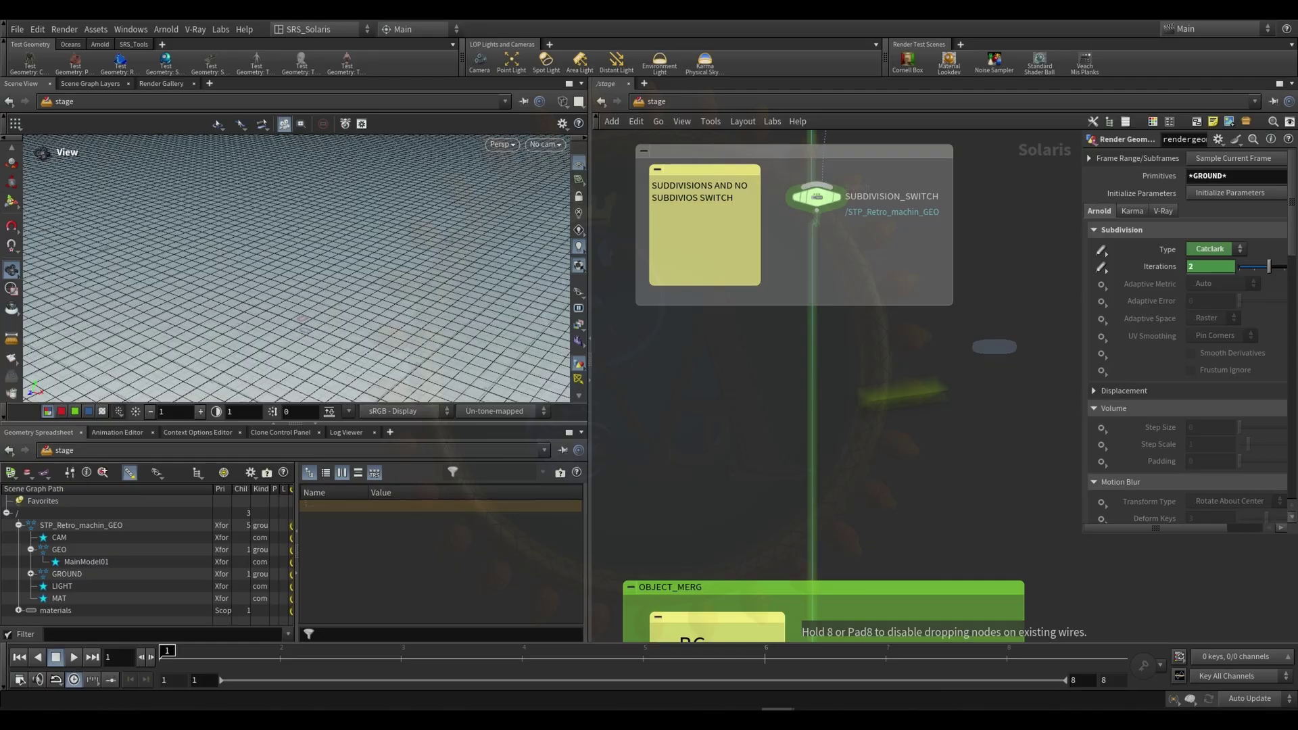
pyautogui.click(821, 410)
# - Wire the last render geometry settings node of the displayed ground chain into merge4 in the OBJECT_MERG box
pyautogui.moveTo(895, 370); pyautogui.dragTo(901, 459, button='middle')
pyautogui.scroll(-9, 901, 460)
pyautogui.scroll(4, 750, 274)
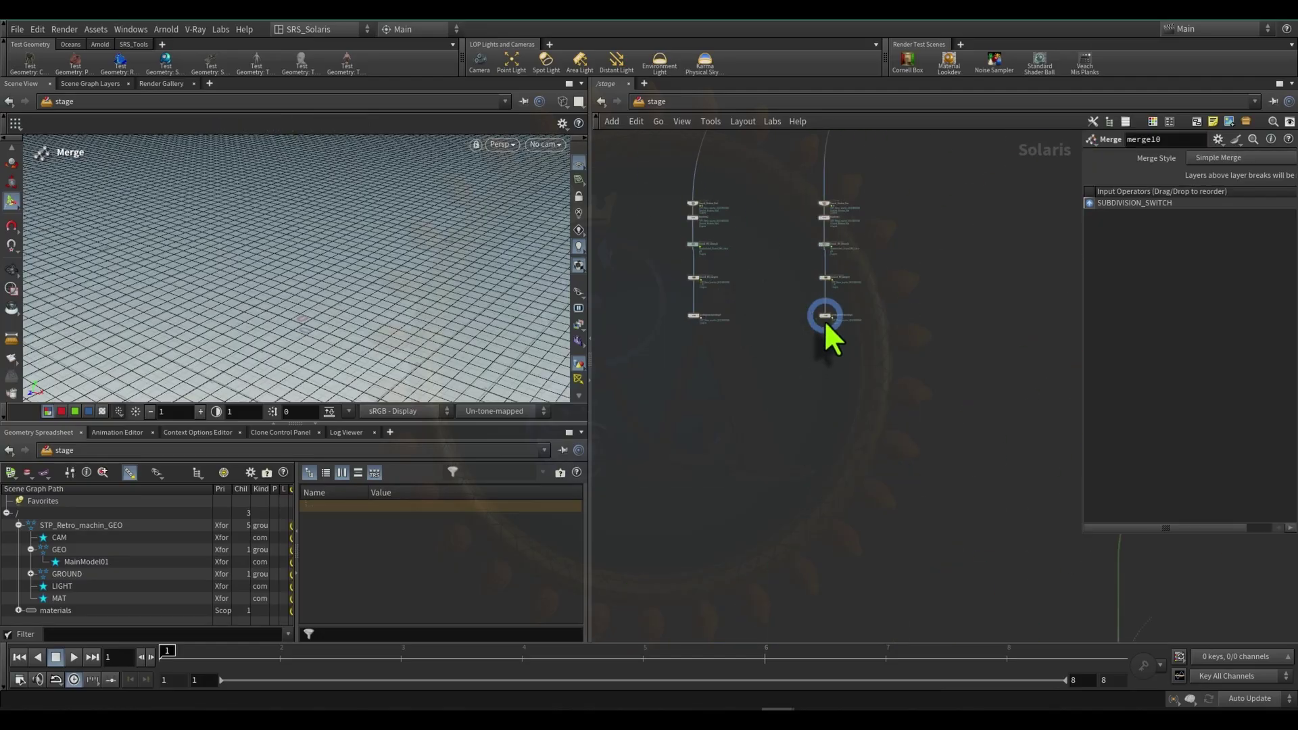
pyautogui.scroll(5, 825, 319)
pyautogui.click(823, 315)
pyautogui.scroll(-3, 858, 453)
pyautogui.moveTo(884, 474); pyautogui.dragTo(528, 183, button='middle')
pyautogui.moveTo(885, 540); pyautogui.dragTo(869, 361, button='middle')
pyautogui.scroll(4, 827, 399)
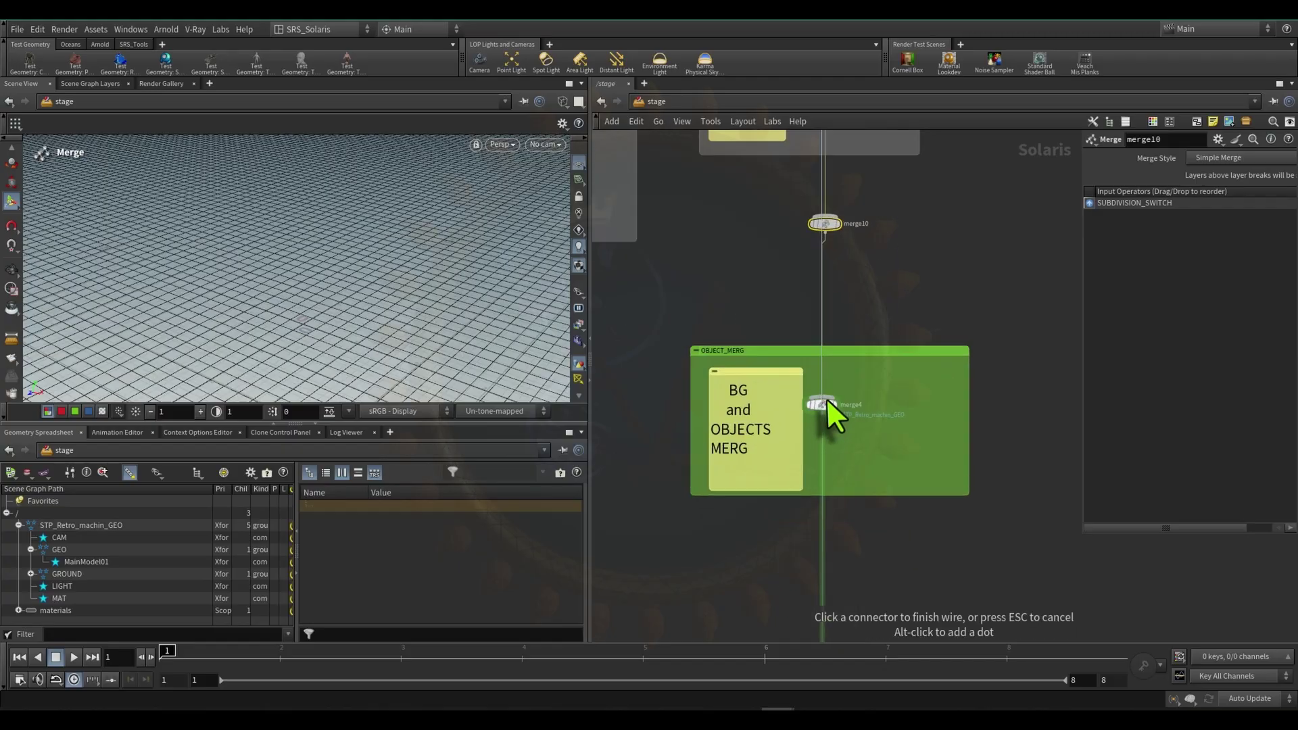
pyautogui.scroll(4, 827, 399)
pyautogui.click(833, 395)
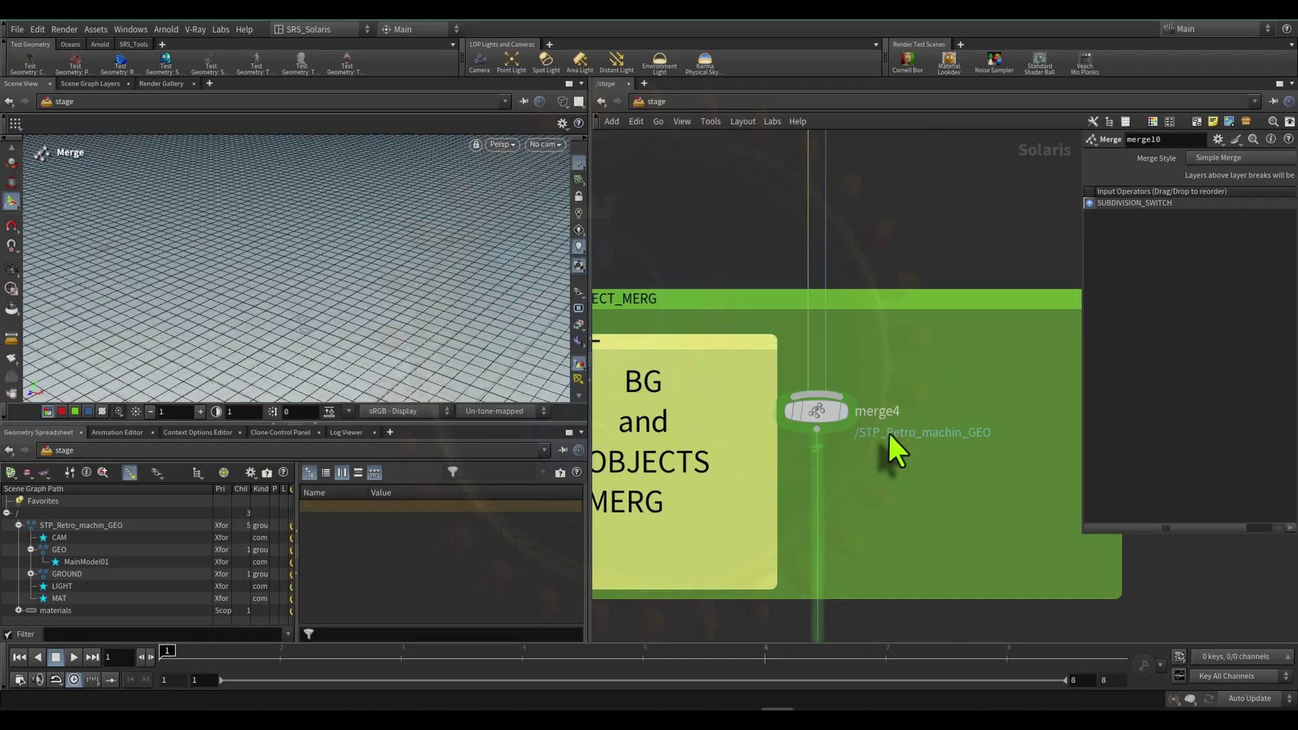
# - Display merge4 in the viewport and view the machine together with the ground using the View tool
pyautogui.click(844, 411)
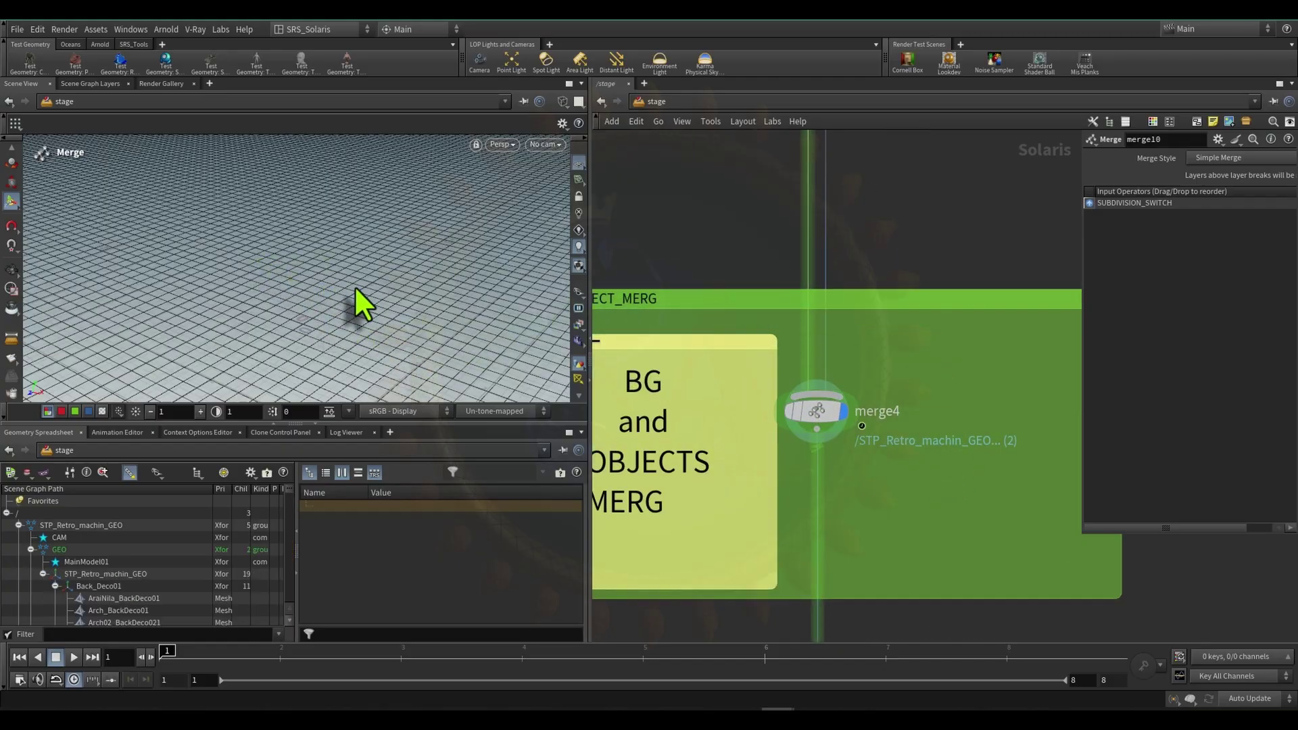
pyautogui.click(12, 272)
pyautogui.moveTo(203, 257); pyautogui.dragTo(333, 247)
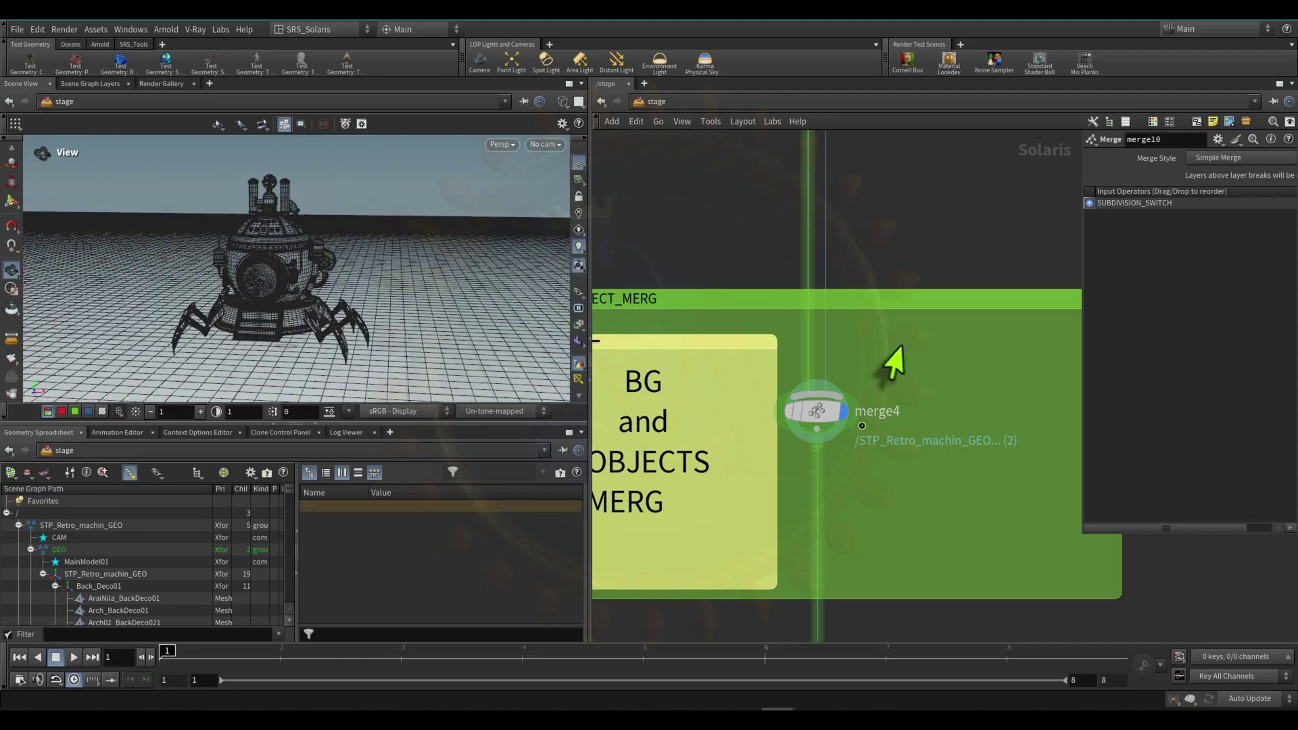
# - Select the render geometry settings node inside the LIGHT_MESH box to show its parameters
pyautogui.press('1')
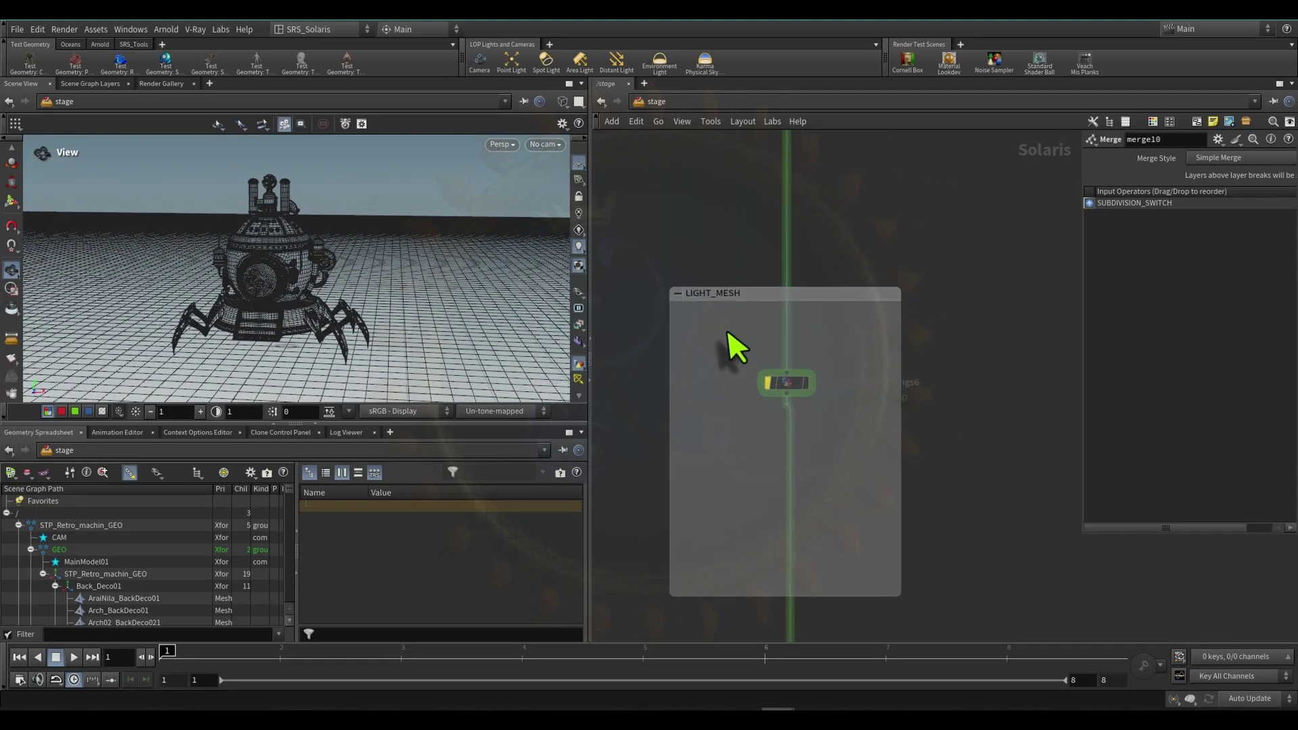
pyautogui.click(787, 383)
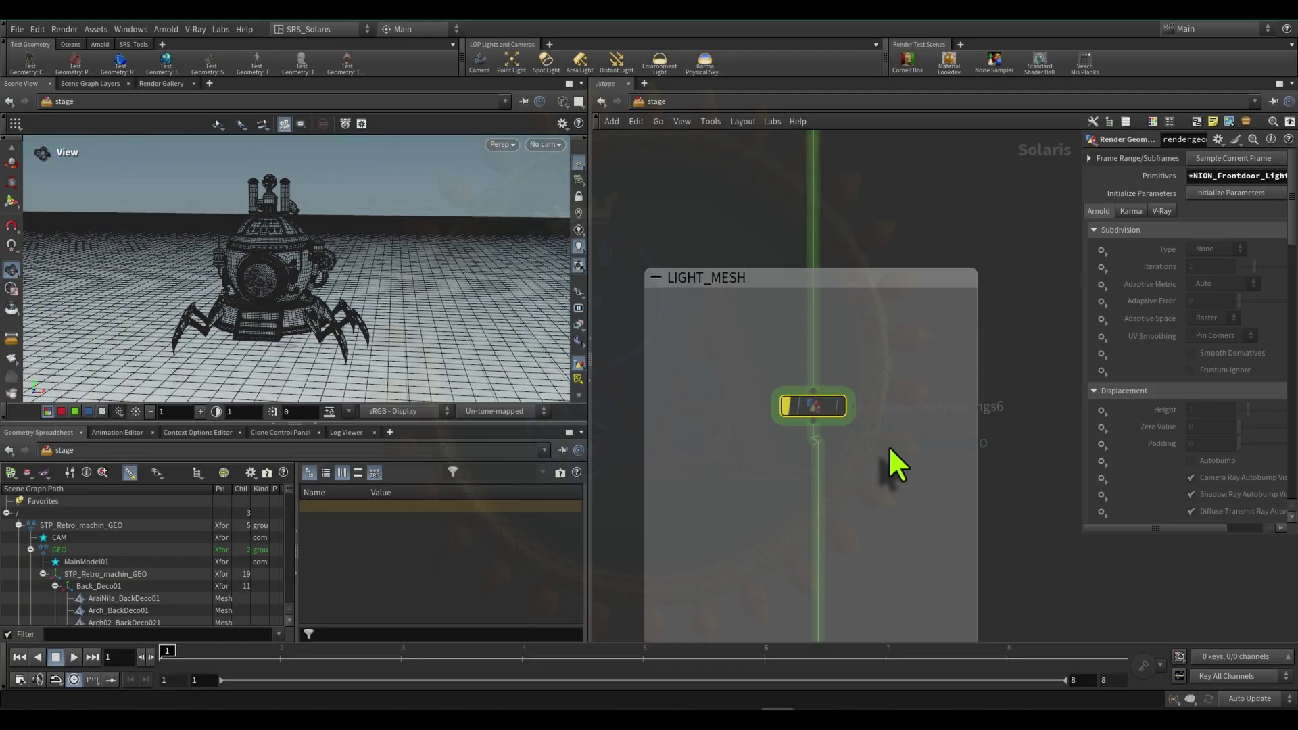
pyautogui.moveTo(762, 368); pyautogui.dragTo(924, 458)
pyautogui.scroll(5, 799, 404)
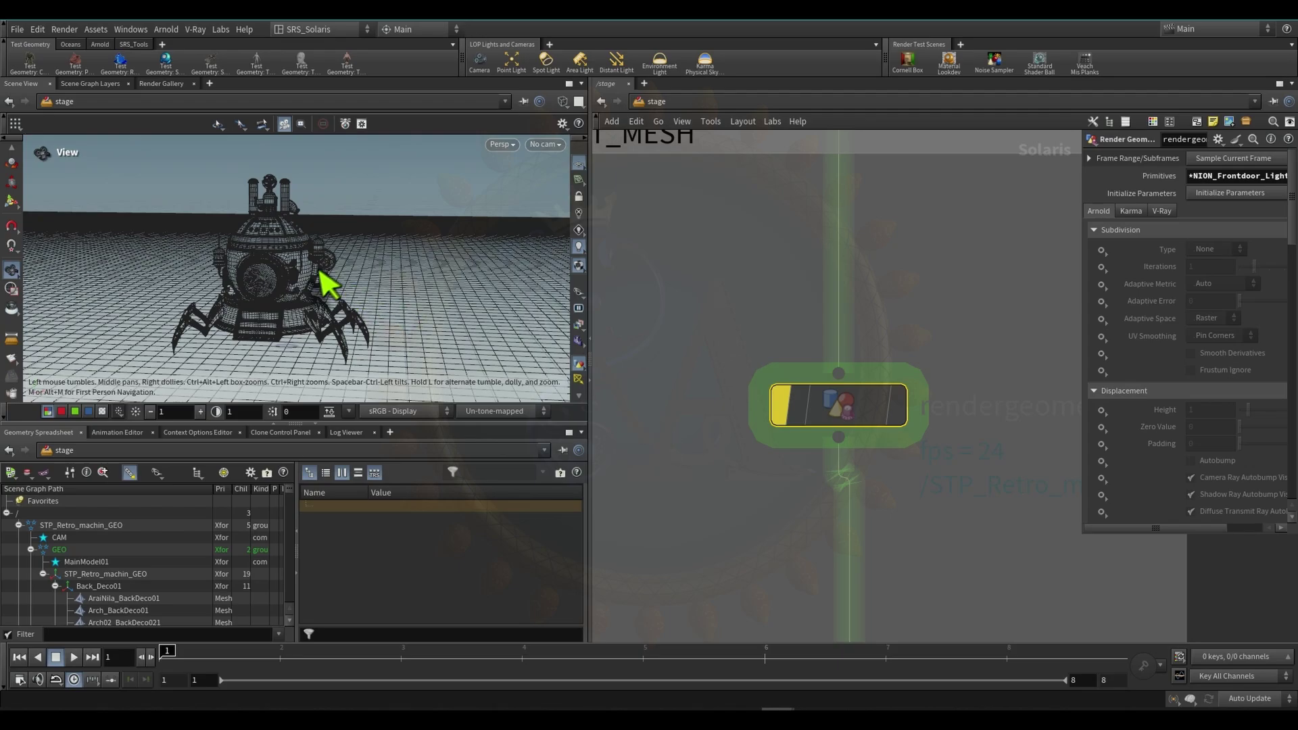
# - Select the large round front glass of the machine, Glass_GEOS_Front_larg_Glass, in the viewport
pyautogui.moveTo(278, 260); pyautogui.dragTo(238, 263)
pyautogui.moveTo(238, 262); pyautogui.dragTo(443, 281, button='right')
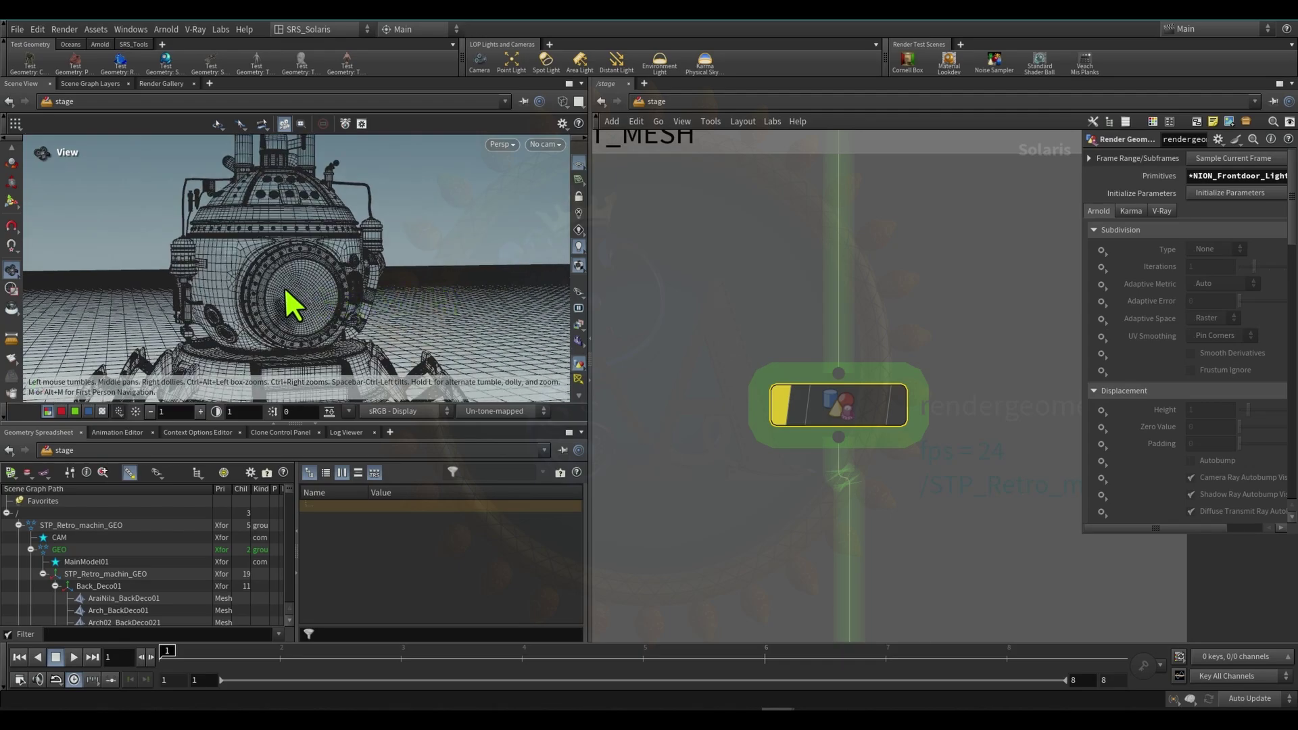
pyautogui.moveTo(236, 310); pyautogui.dragTo(333, 319, button='right')
pyautogui.moveTo(254, 298); pyautogui.dragTo(286, 312)
pyautogui.moveTo(317, 302); pyautogui.dragTo(320, 270, button='middle')
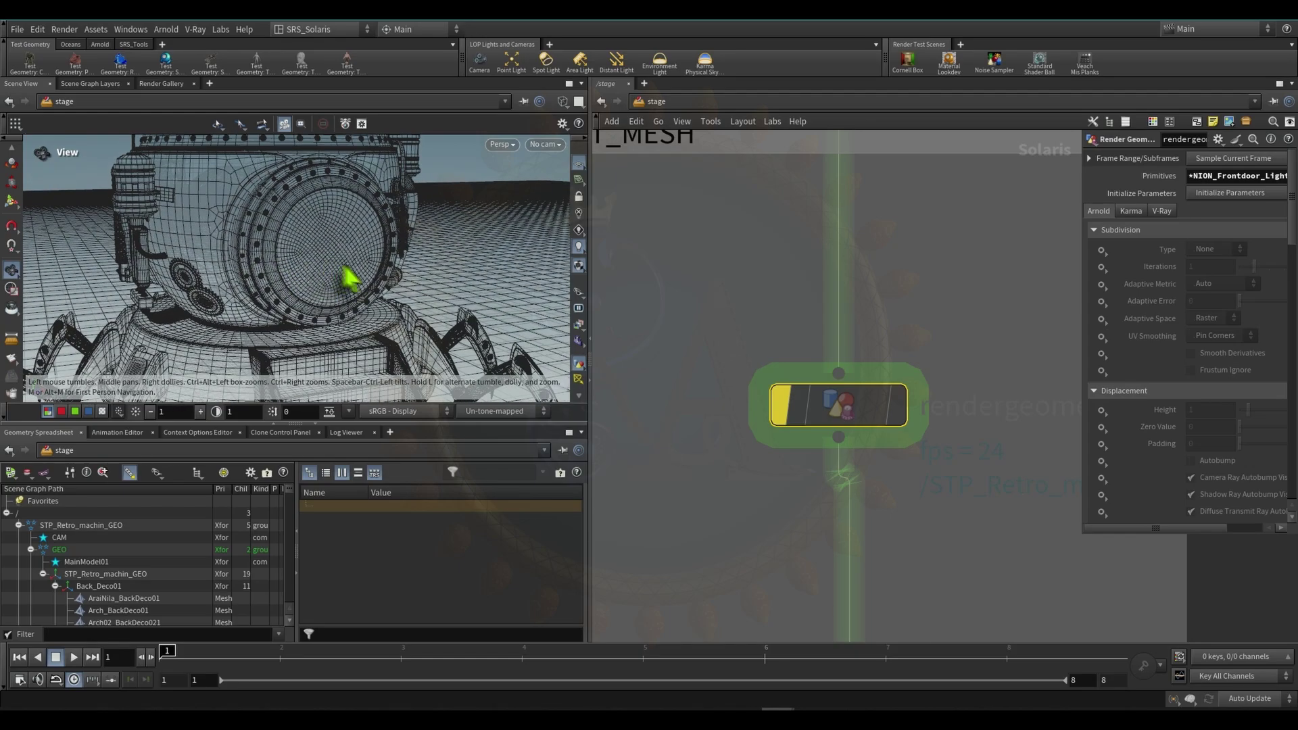
pyautogui.moveTo(344, 268); pyautogui.dragTo(413, 274, button='right')
pyautogui.moveTo(412, 274); pyautogui.dragTo(452, 280)
pyautogui.click(11, 172)
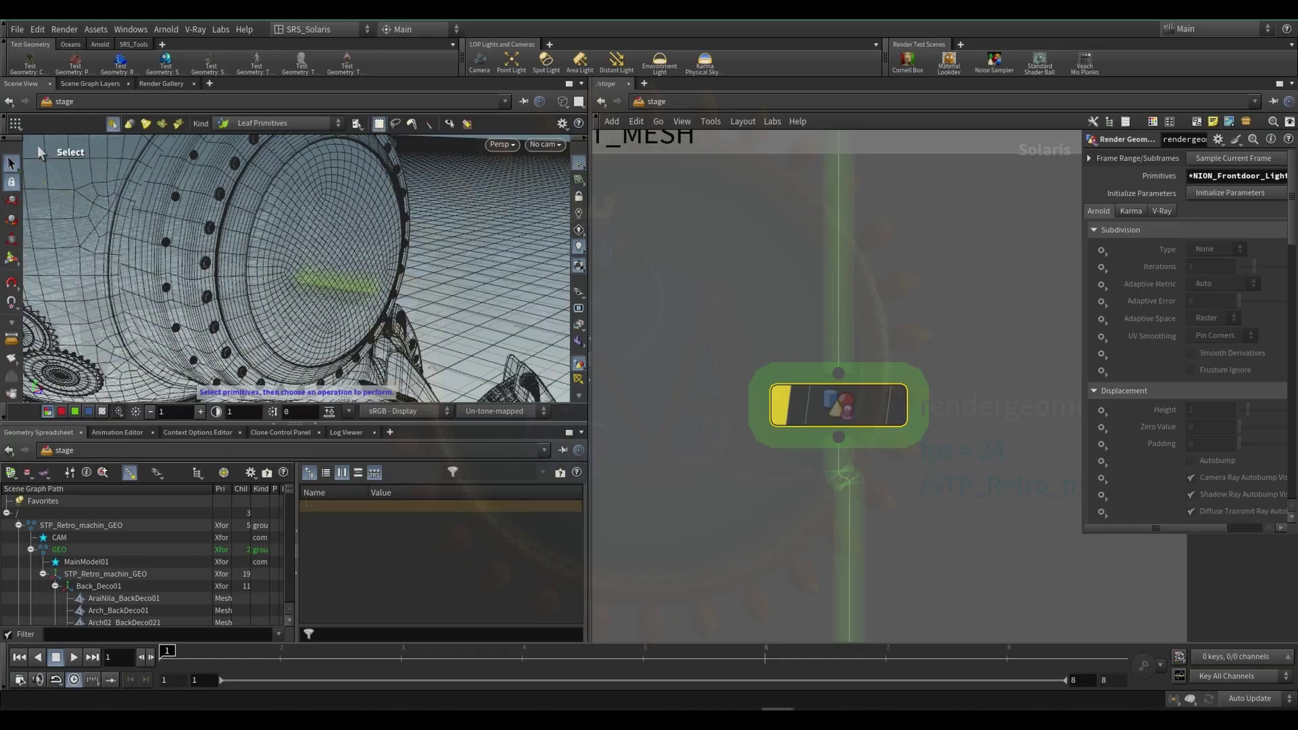
pyautogui.click(359, 265)
pyautogui.press('Return')
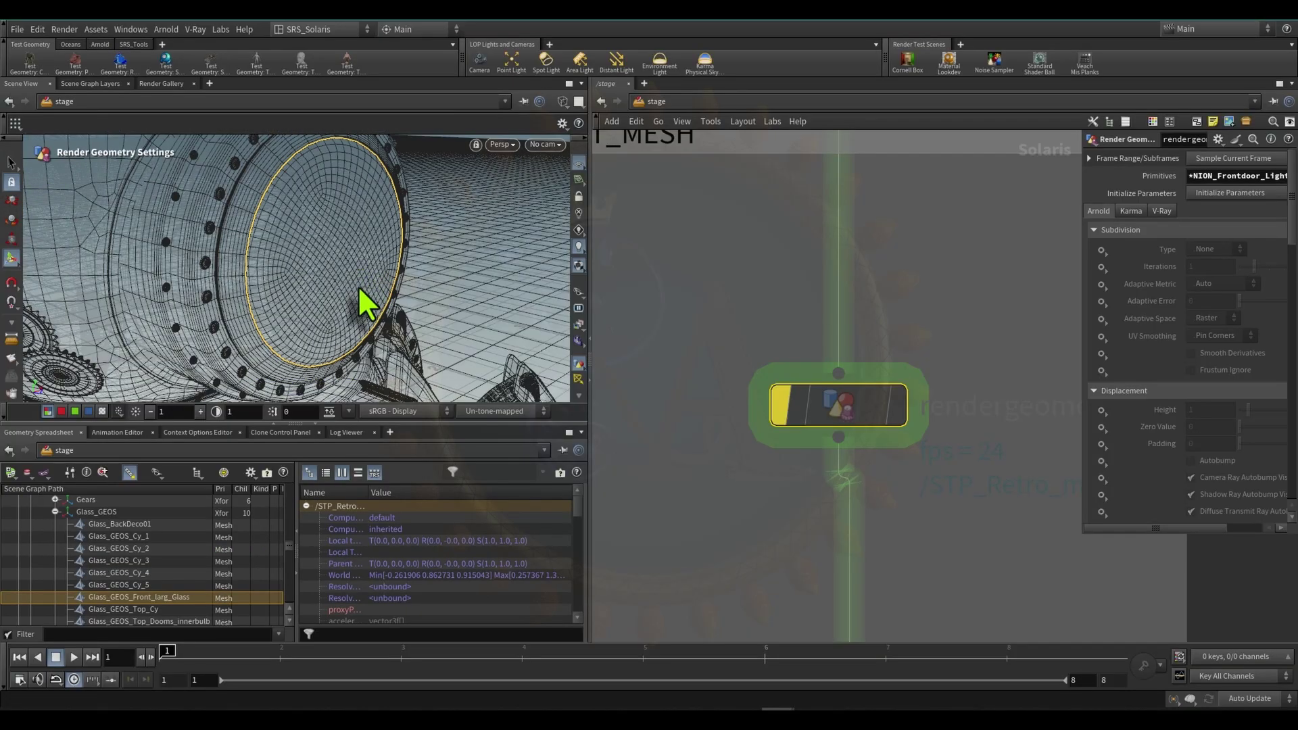
# - Add a Prune node after merge4 that makes the selected front glass invisible
pyautogui.press('Tab')
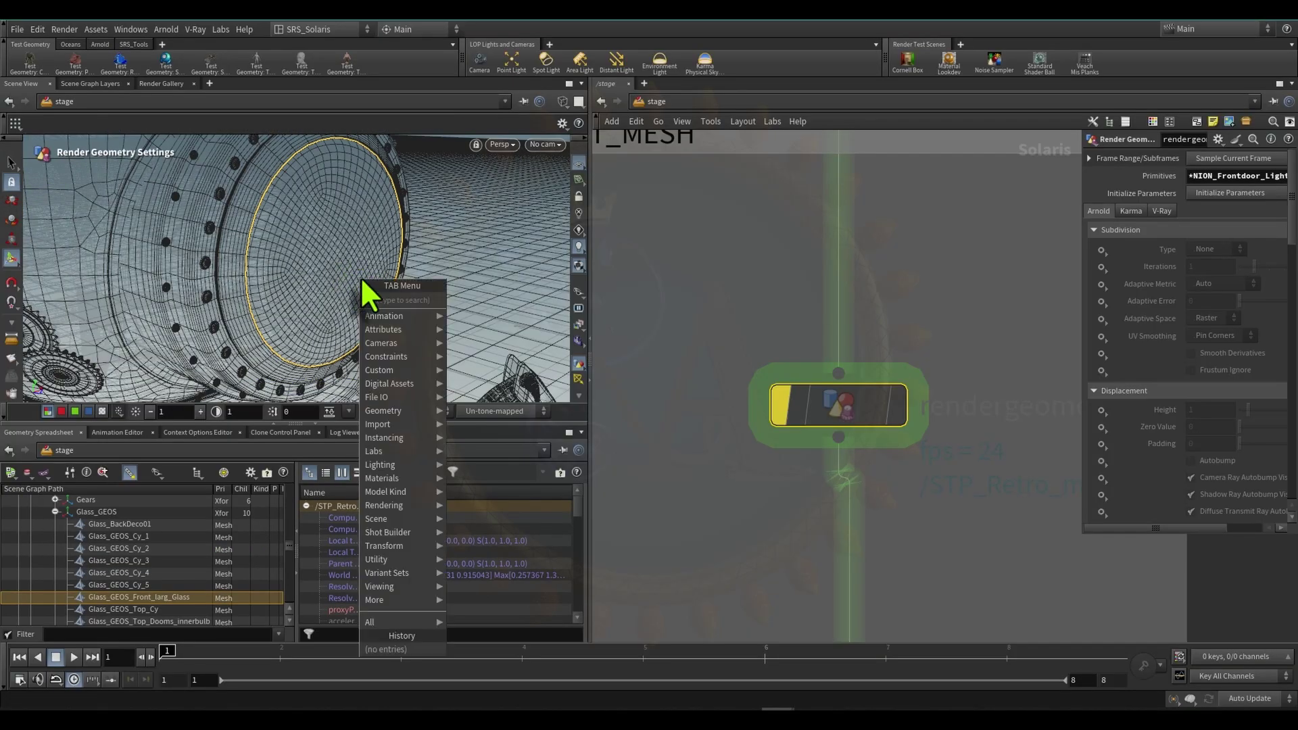
pyautogui.write('puru')
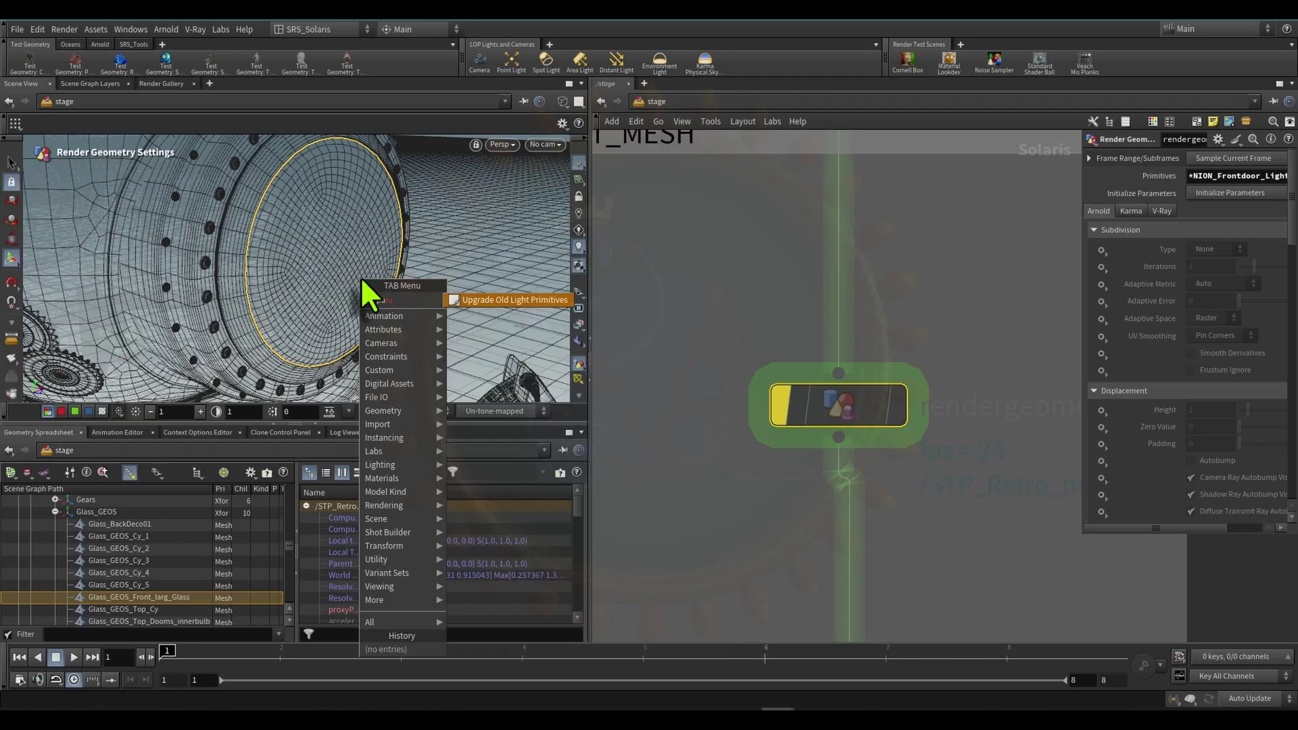
pyautogui.press('BackSpace')
pyautogui.press('BackSpace')
pyautogui.press('BackSpace')
pyautogui.write('ru')
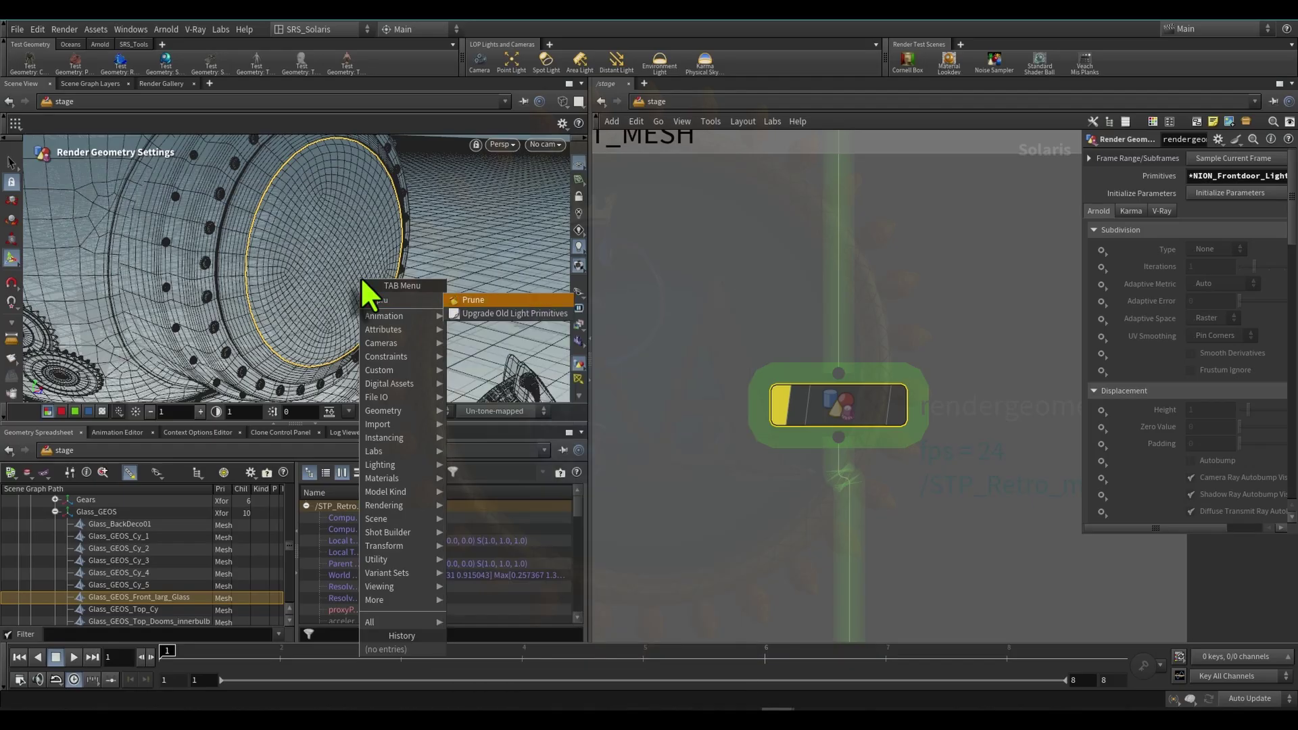
pyautogui.press('Return')
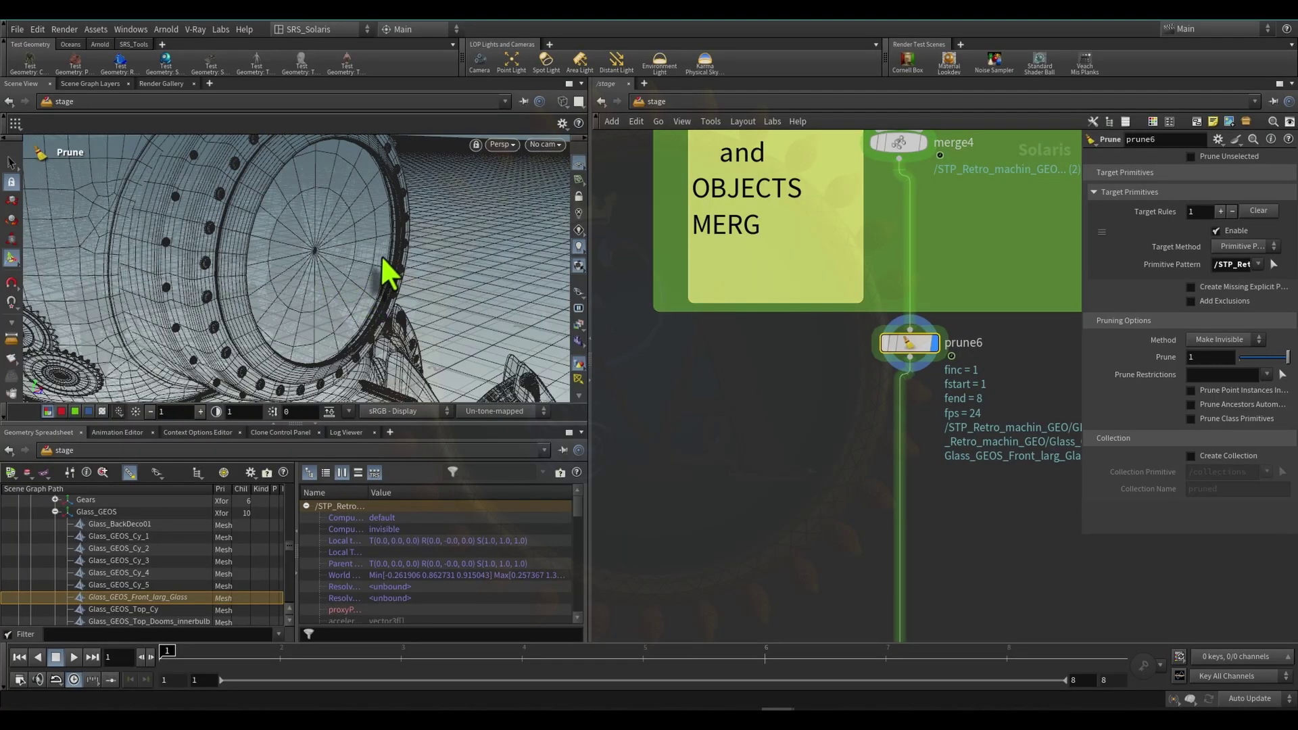
# - Select the NION_Frontdoor_Light01 mesh around the machine's front opening and inspect it from several angles
pyautogui.click(10, 163)
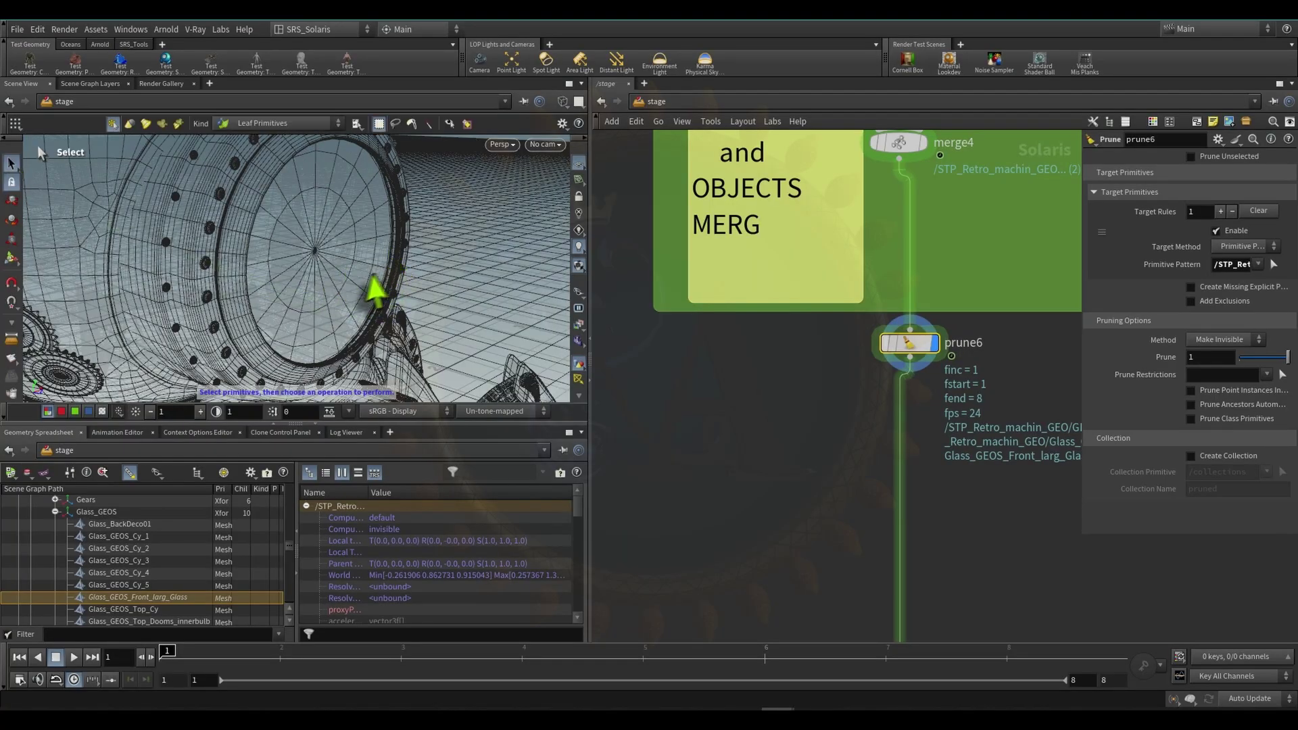
pyautogui.click(381, 295)
pyautogui.keyDown('alt'); pyautogui.moveTo(380, 295); pyautogui.dragTo(559, 315); pyautogui.keyUp('alt')
pyautogui.click(401, 238)
pyautogui.click(407, 283)
pyautogui.keyDown('alt'); pyautogui.moveTo(408, 284); pyautogui.dragTo(480, 223); pyautogui.keyUp('alt')
pyautogui.keyDown('alt'); pyautogui.moveTo(352, 290); pyautogui.dragTo(348, 248, button='right'); pyautogui.keyUp('alt')
pyautogui.keyDown('alt'); pyautogui.moveTo(348, 248); pyautogui.dragTo(255, 279); pyautogui.keyUp('alt')
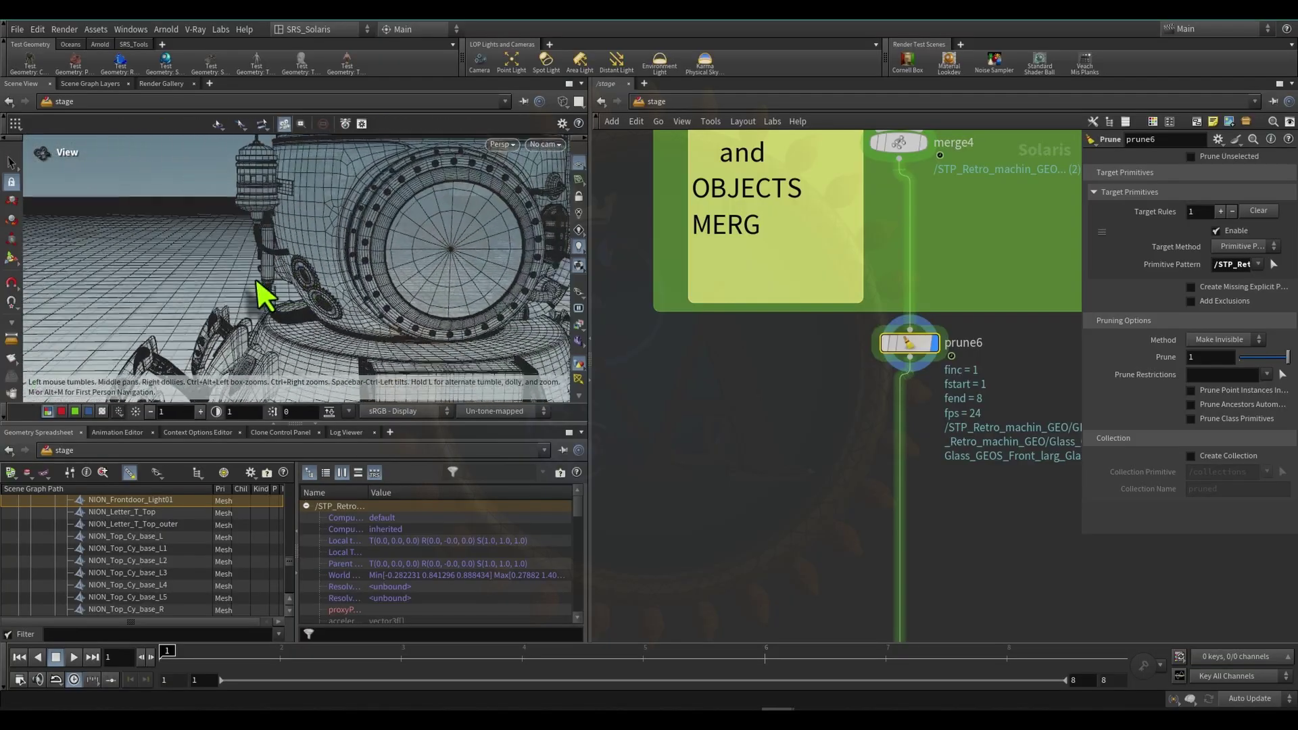
pyautogui.keyDown('alt'); pyautogui.moveTo(256, 279); pyautogui.dragTo(325, 273, button='right'); pyautogui.keyUp('alt')
pyautogui.keyDown('alt'); pyautogui.moveTo(325, 272); pyautogui.dragTo(227, 318, button='middle'); pyautogui.keyUp('alt')
pyautogui.scroll(-6, 757, 376)
pyautogui.scroll(6, 794, 334)
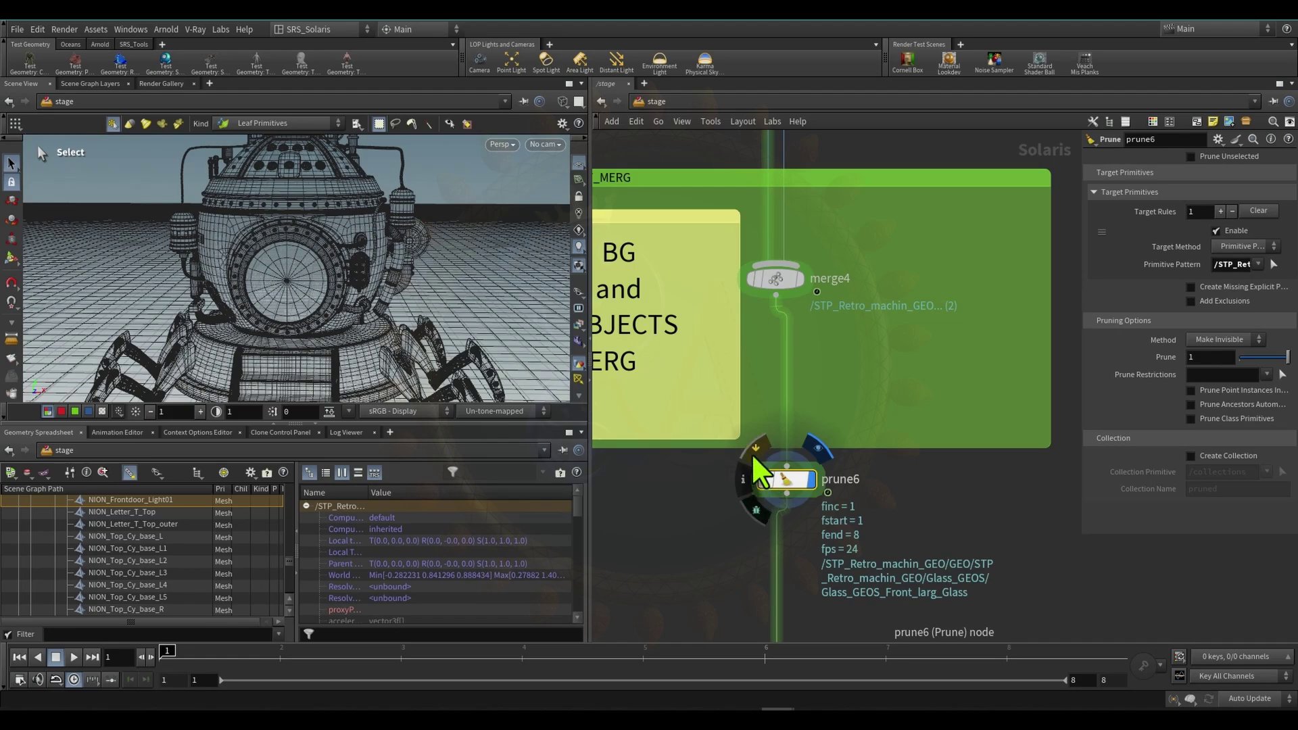
# - Select the render geometry settings node in the LIGHT_MESH box again to show its parameters
pyautogui.scroll(-7, 894, 441)
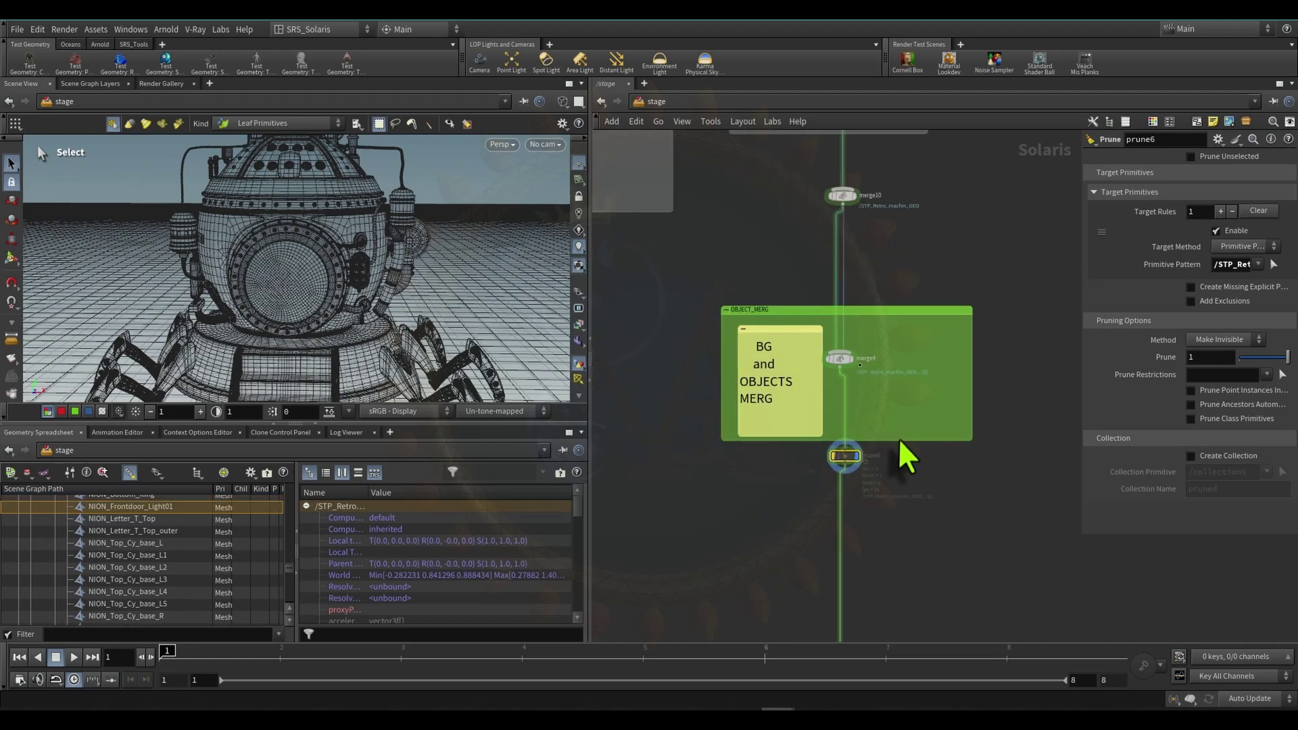
pyautogui.moveTo(893, 440); pyautogui.dragTo(850, 225, button='middle')
pyautogui.moveTo(877, 396); pyautogui.dragTo(830, 212, button='middle')
pyautogui.moveTo(770, 150); pyautogui.dragTo(769, 272, button='middle')
pyautogui.scroll(10, 769, 272)
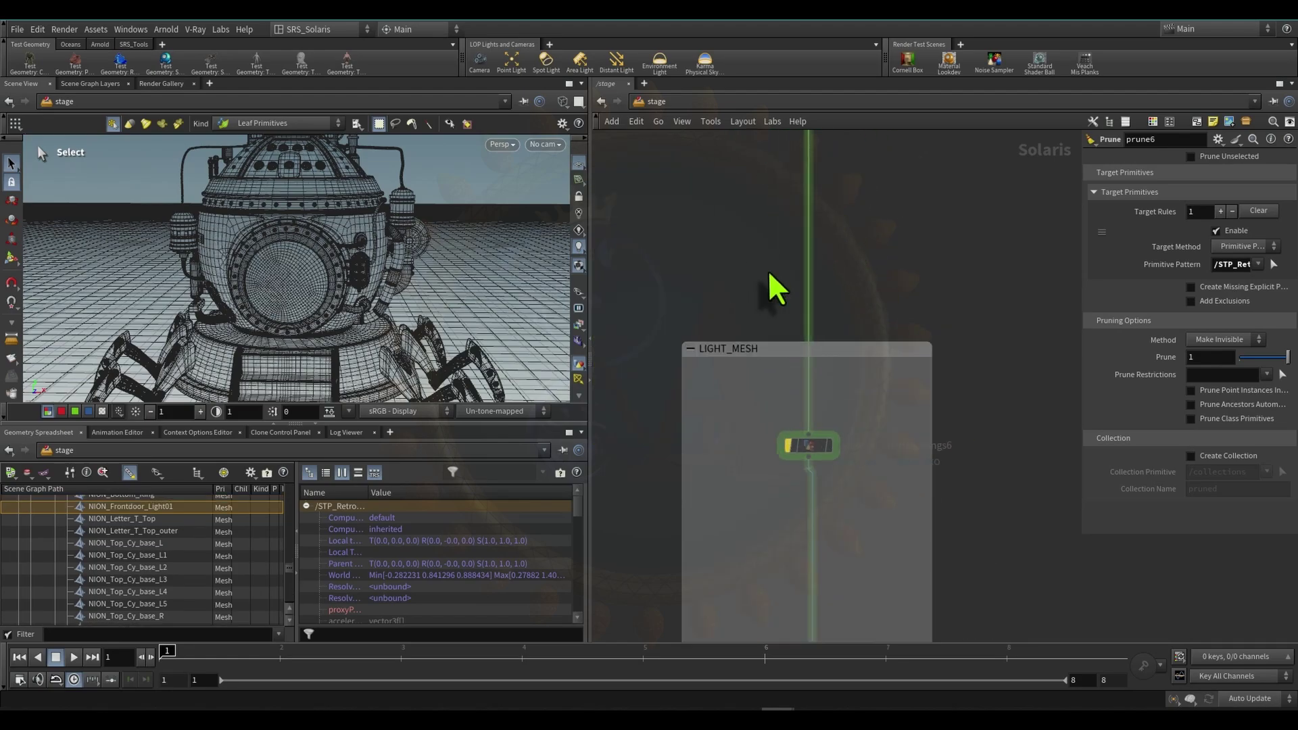
pyautogui.click(816, 481)
# - Enlarge the PRUNE_ISOLATIONS network box on its sides so it leaves more room around its prune nodes
pyautogui.moveTo(887, 595); pyautogui.dragTo(870, 294, button='middle')
pyautogui.scroll(-5, 872, 305)
pyautogui.scroll(-5, 871, 332)
pyautogui.moveTo(850, 527); pyautogui.dragTo(805, 310, button='middle')
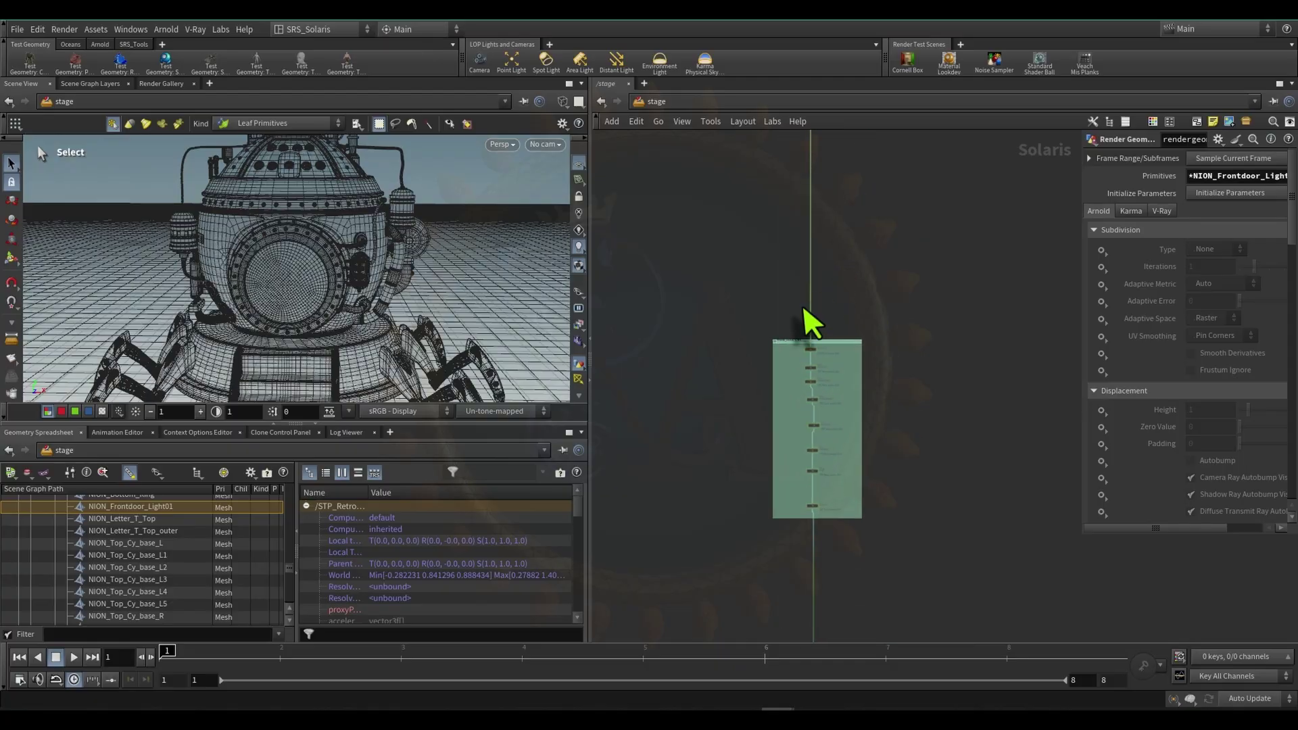
pyautogui.scroll(9, 808, 382)
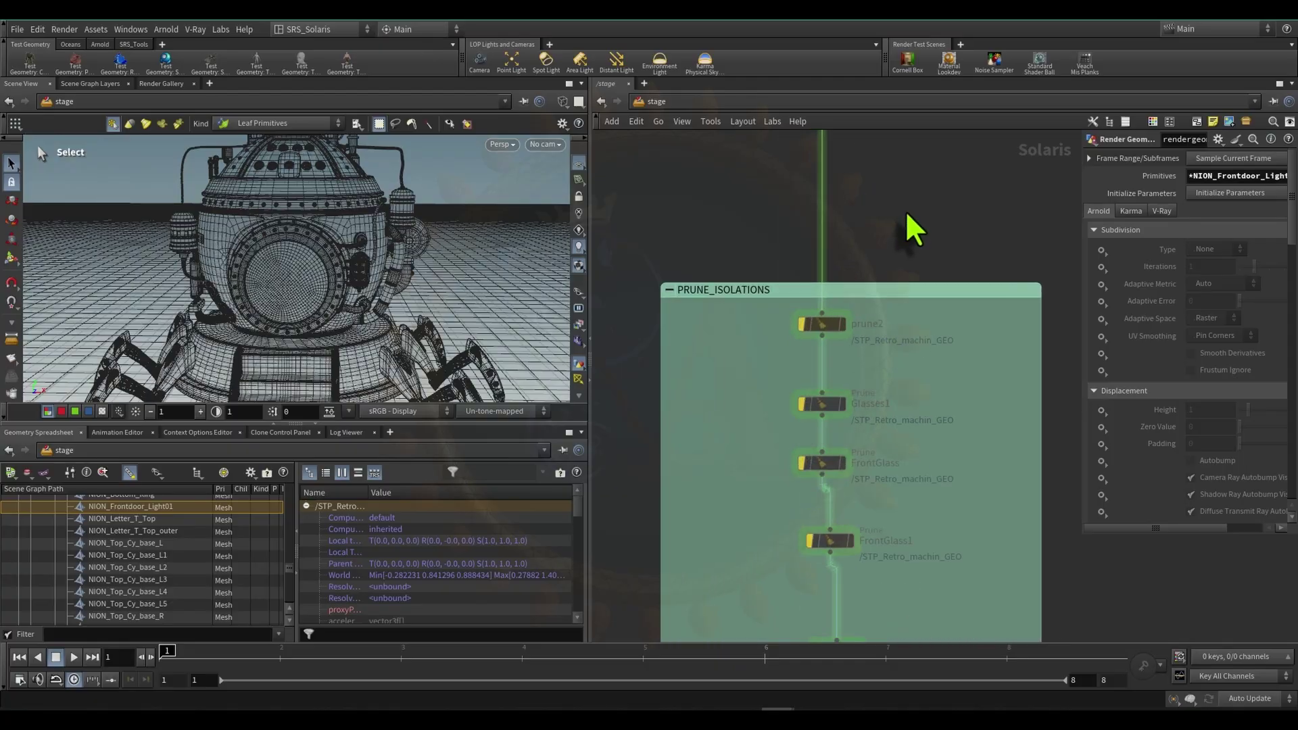
pyautogui.scroll(-6, 850, 434)
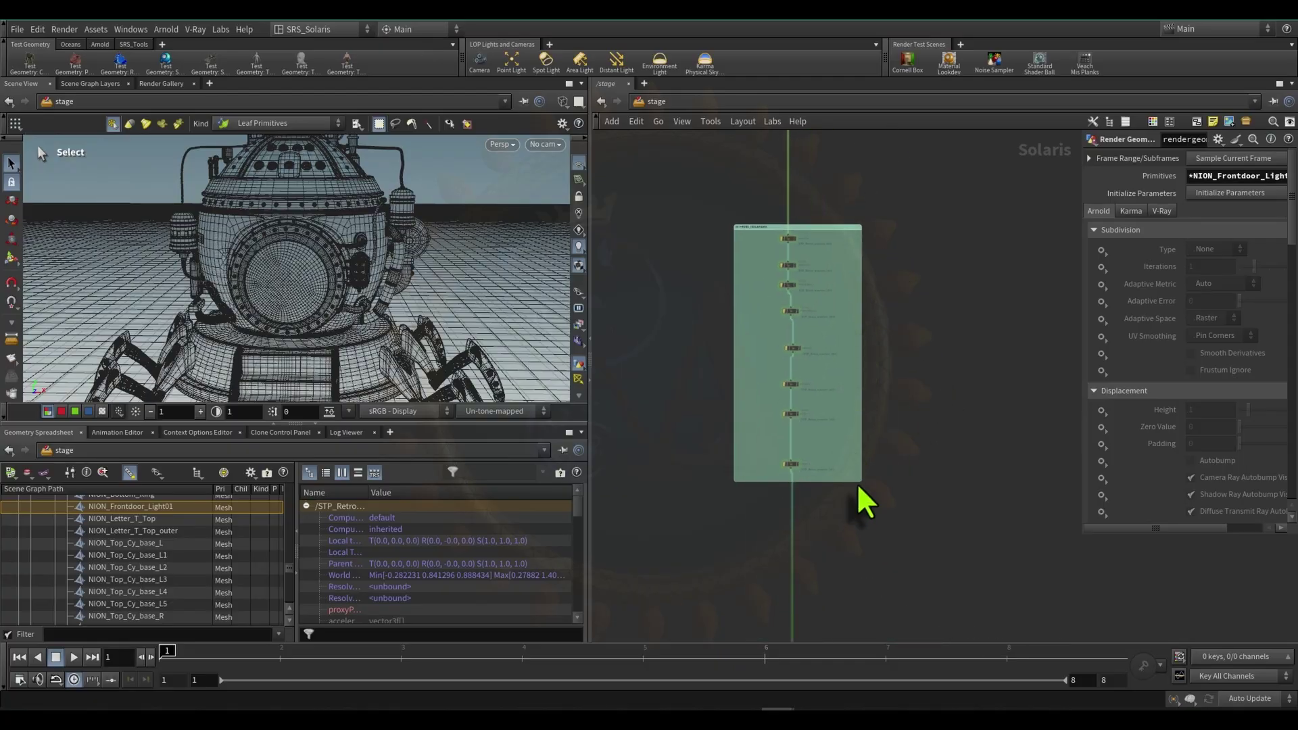
pyautogui.moveTo(859, 487); pyautogui.dragTo(936, 509)
pyautogui.moveTo(733, 504); pyautogui.dragTo(698, 508)
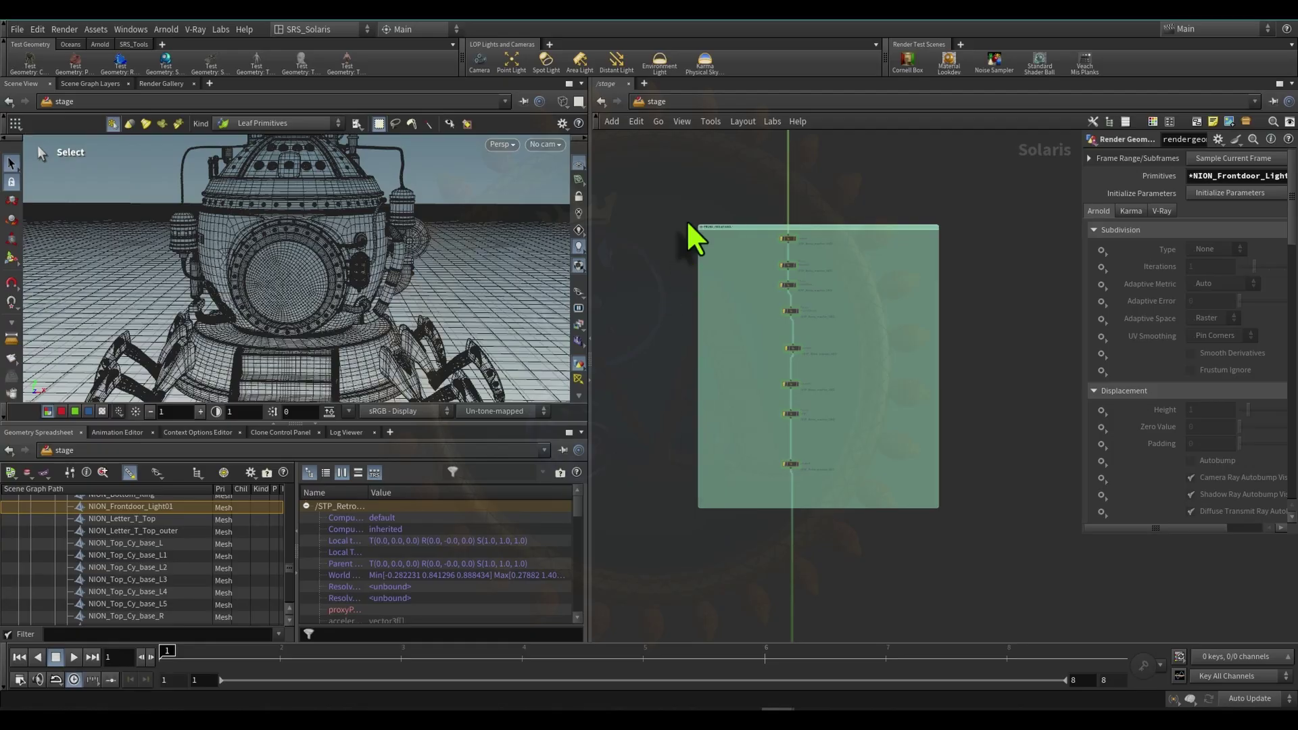
pyautogui.moveTo(696, 230); pyautogui.dragTo(661, 191)
# - Select all the prune nodes in the PRUNE_ISOLATIONS box and review them from prune2 down to Legs
pyautogui.moveTo(748, 214); pyautogui.dragTo(853, 493)
pyautogui.scroll(7, 803, 252)
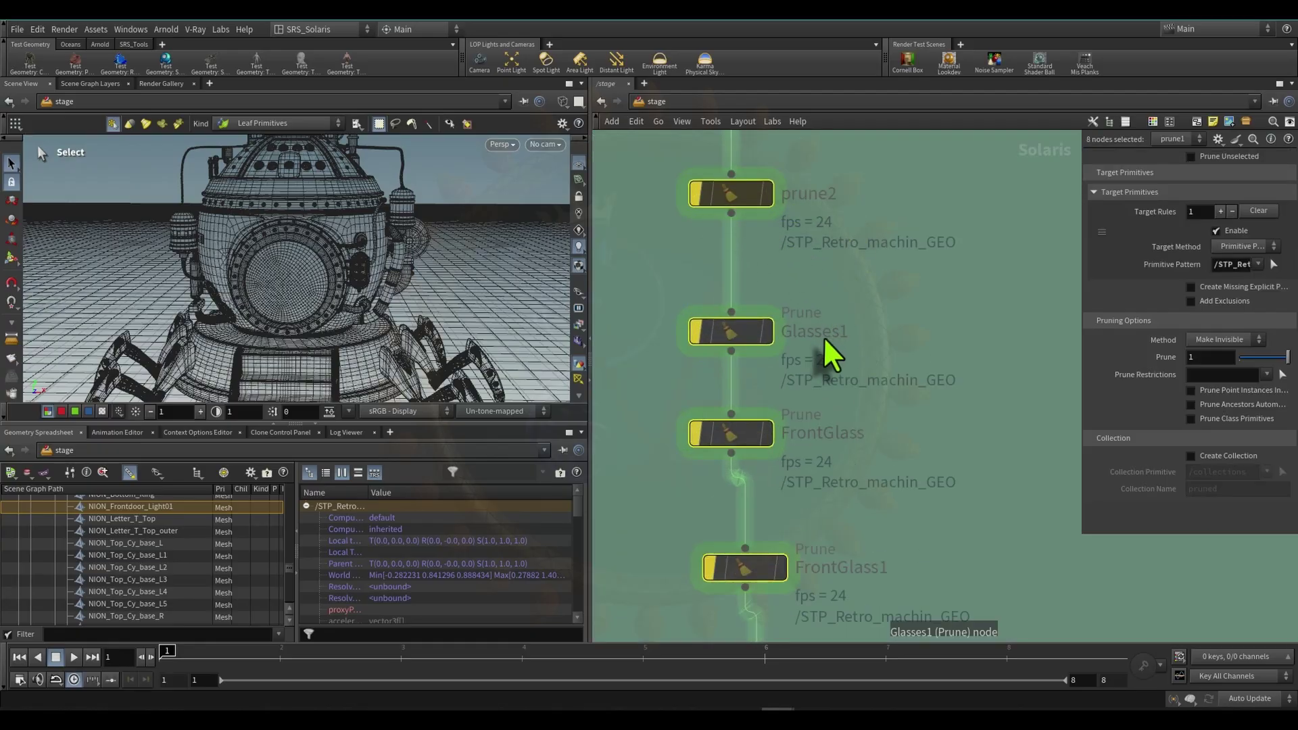
pyautogui.moveTo(940, 497); pyautogui.dragTo(927, 343, button='middle')
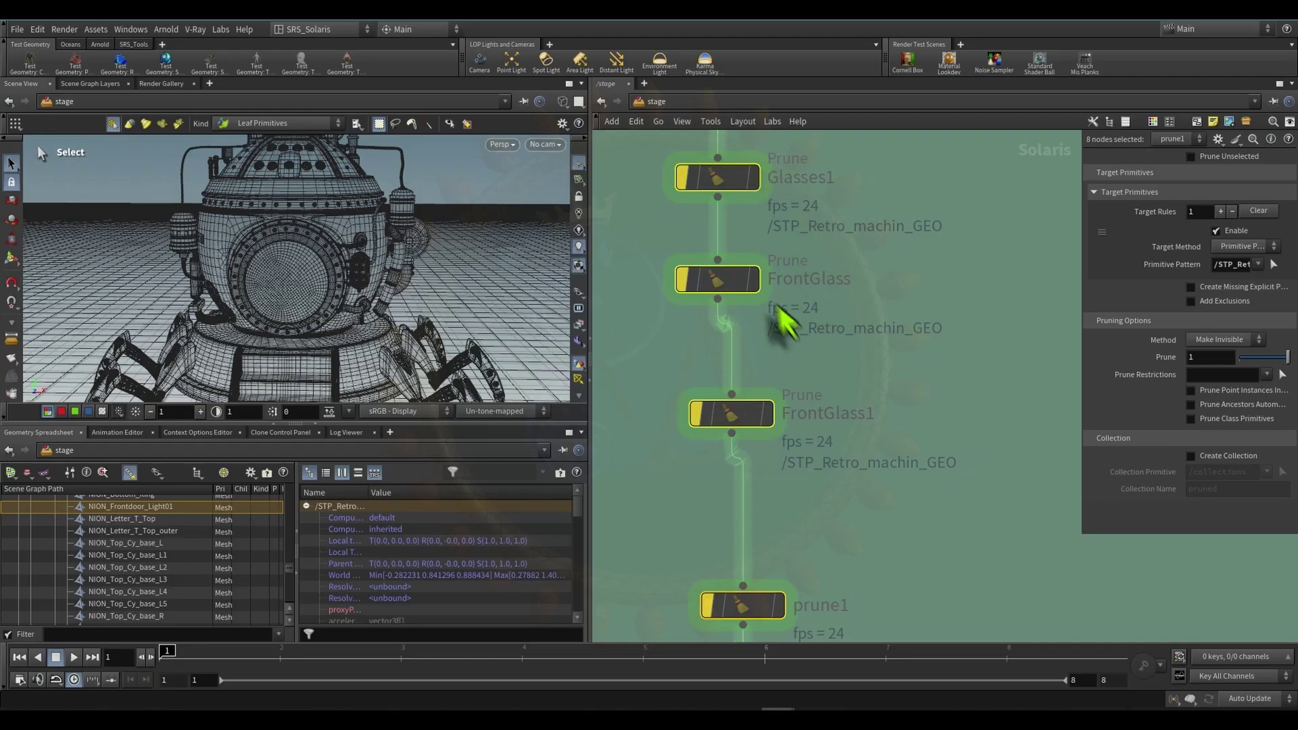
pyautogui.moveTo(863, 372); pyautogui.dragTo(852, 245, button='middle')
pyautogui.moveTo(886, 439); pyautogui.dragTo(860, 256, button='middle')
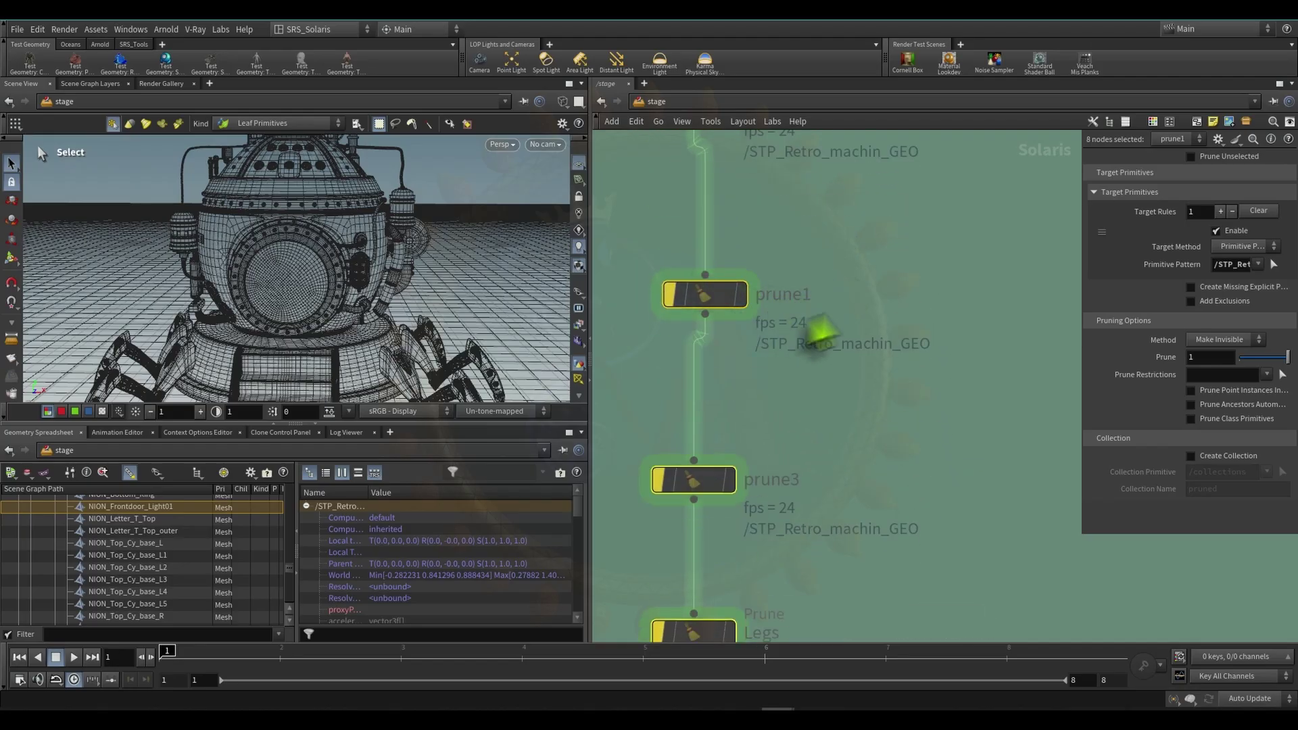
pyautogui.scroll(-5, 864, 299)
# - Examine the prune1 parameters with the parameter pane widened so the full primitive pattern can be read
pyautogui.click(952, 273)
pyautogui.scroll(-5, 954, 321)
pyautogui.moveTo(955, 372); pyautogui.dragTo(838, 347, button='middle')
pyautogui.moveTo(1081, 279); pyautogui.dragTo(847, 283)
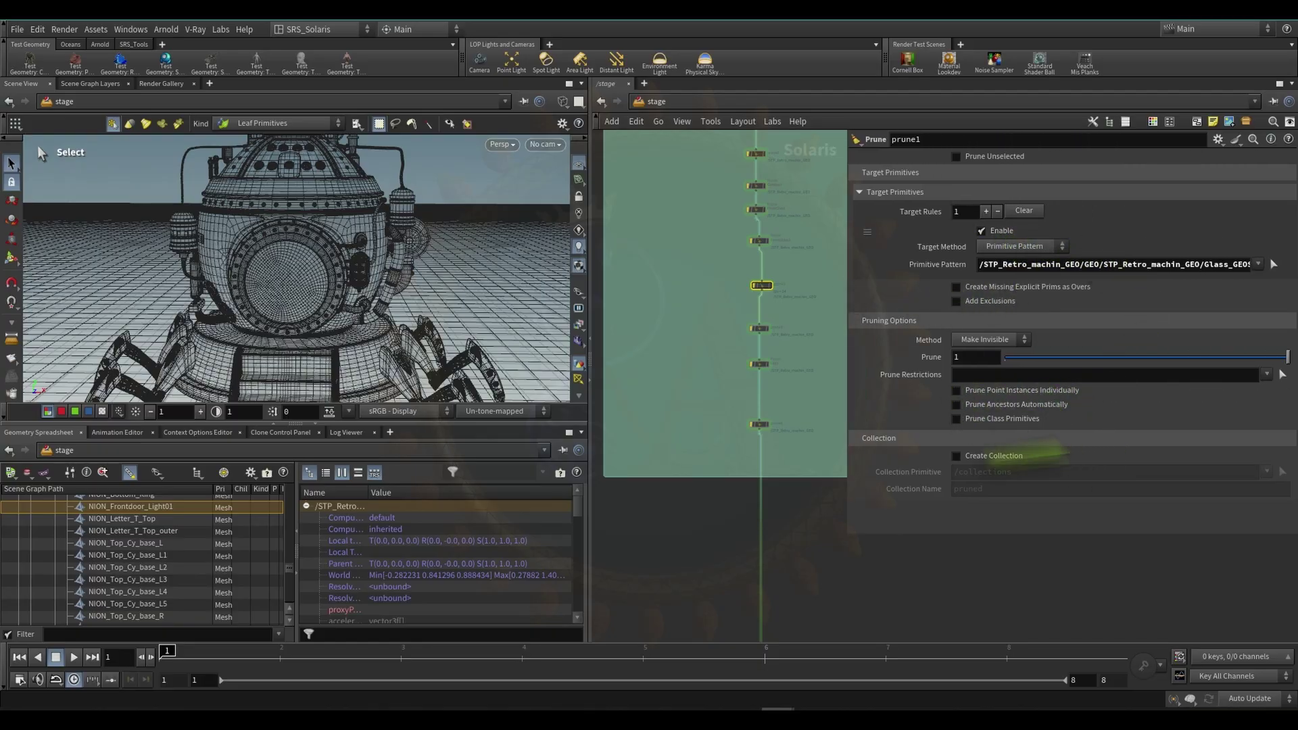
pyautogui.scroll(-3, 695, 486)
pyautogui.moveTo(847, 400); pyautogui.dragTo(1017, 400)
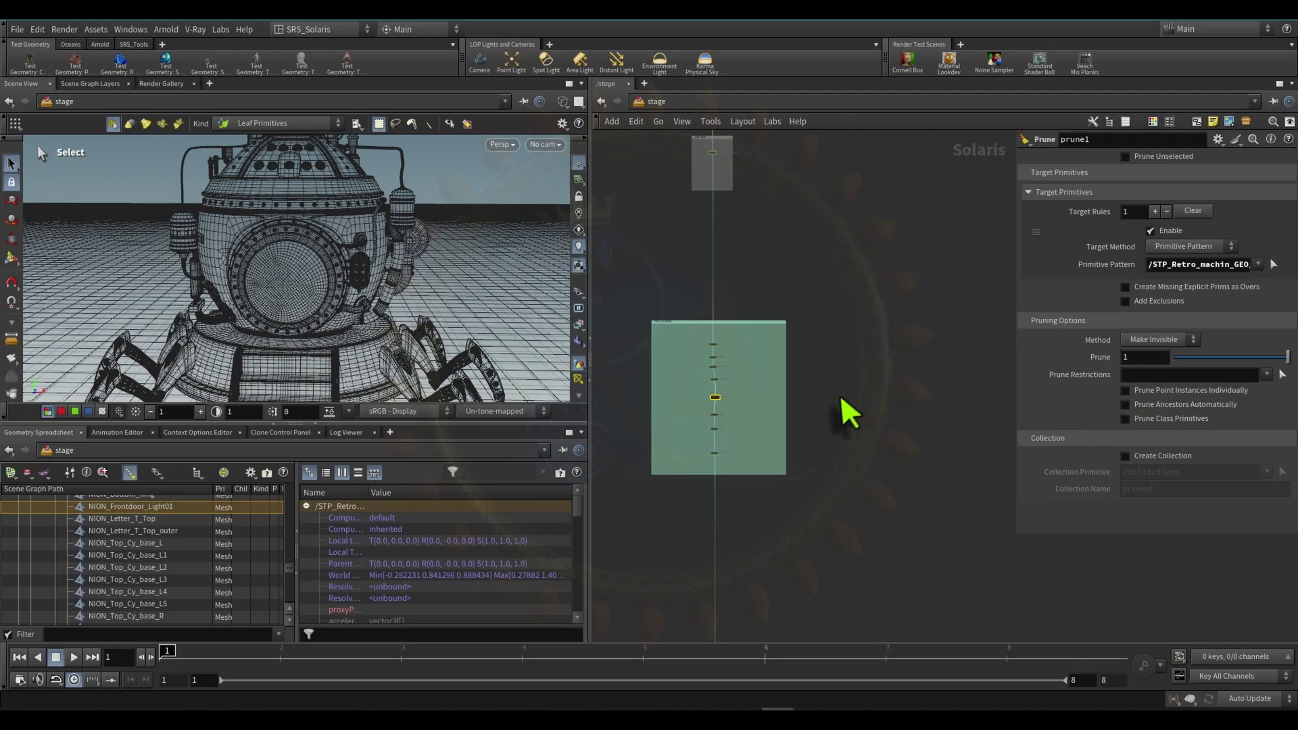
# - Open the materiallibrary1 node inside the Material_Builders box
pyautogui.moveTo(775, 562); pyautogui.dragTo(836, 247, button='middle')
pyautogui.scroll(8, 789, 391)
pyautogui.scroll(3, 677, 267)
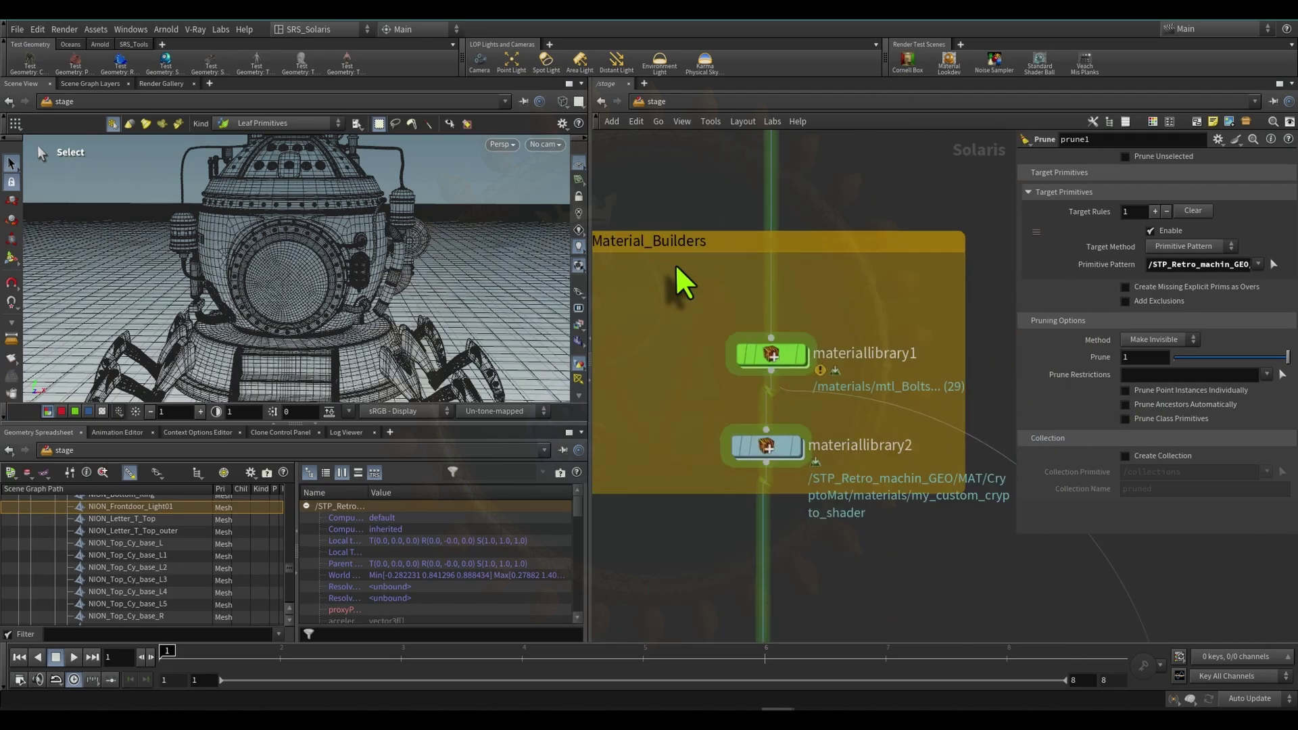
pyautogui.moveTo(674, 269); pyautogui.dragTo(679, 263, button='middle')
pyautogui.moveTo(799, 287); pyautogui.dragTo(707, 271, button='middle')
pyautogui.moveTo(692, 330); pyautogui.dragTo(687, 268)
pyautogui.doubleClick(685, 268)
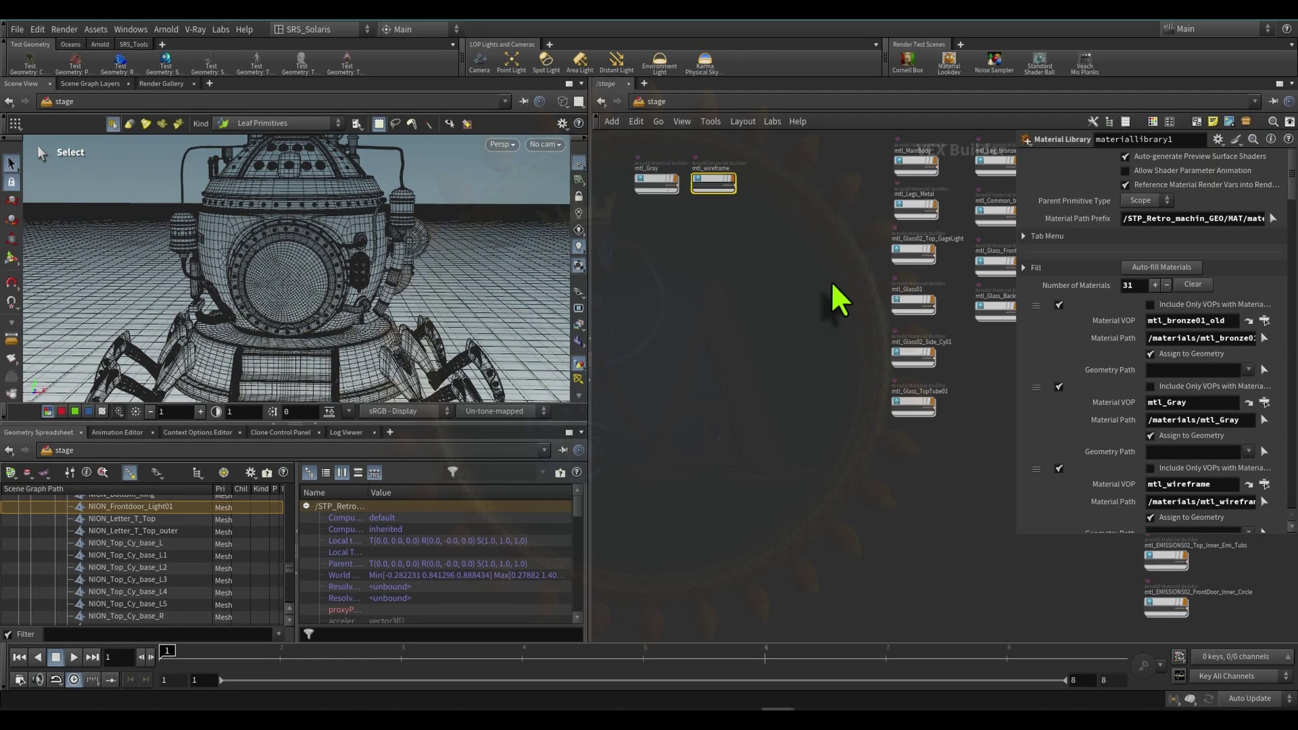
# - Narrow the parameter pane and maximize the network editor to show all the material builders in the library
pyautogui.moveTo(797, 303); pyautogui.dragTo(679, 342, button='middle')
pyautogui.scroll(-4, 696, 341)
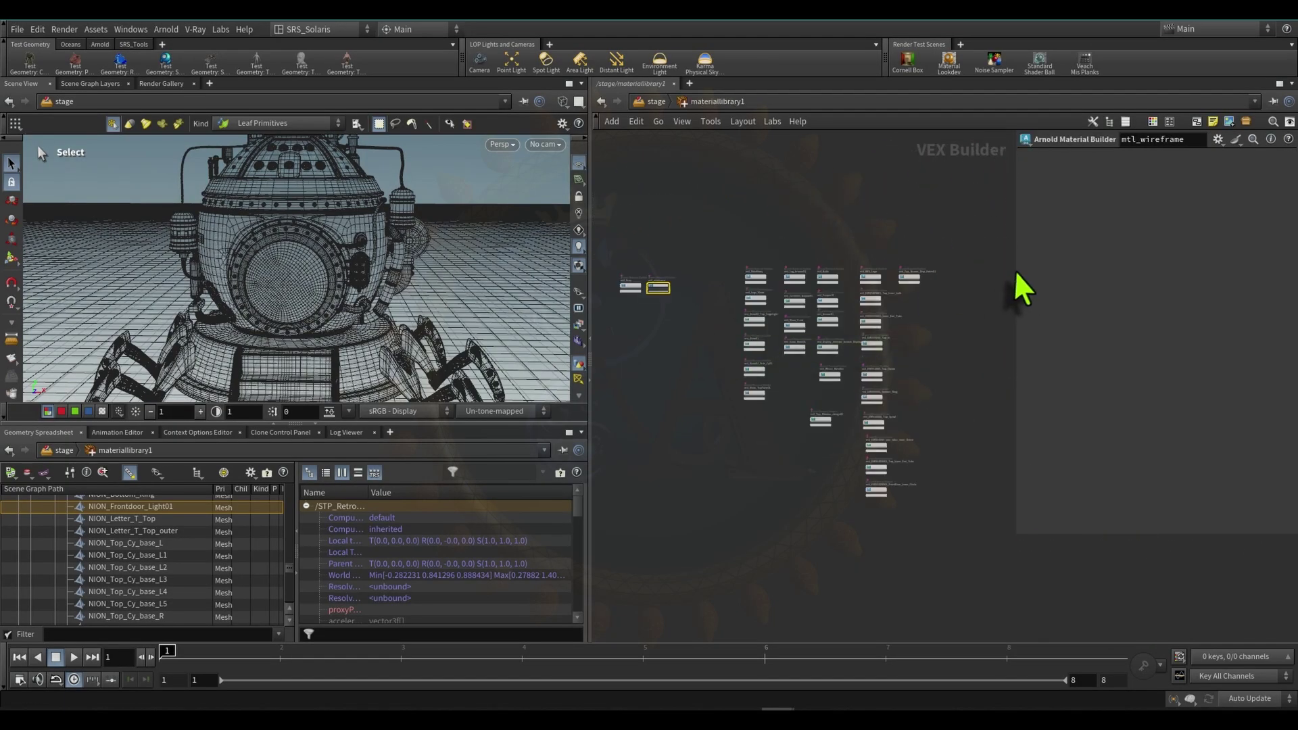
pyautogui.moveTo(1016, 279); pyautogui.dragTo(1221, 291)
pyautogui.hotkey('ctrl', 'b')
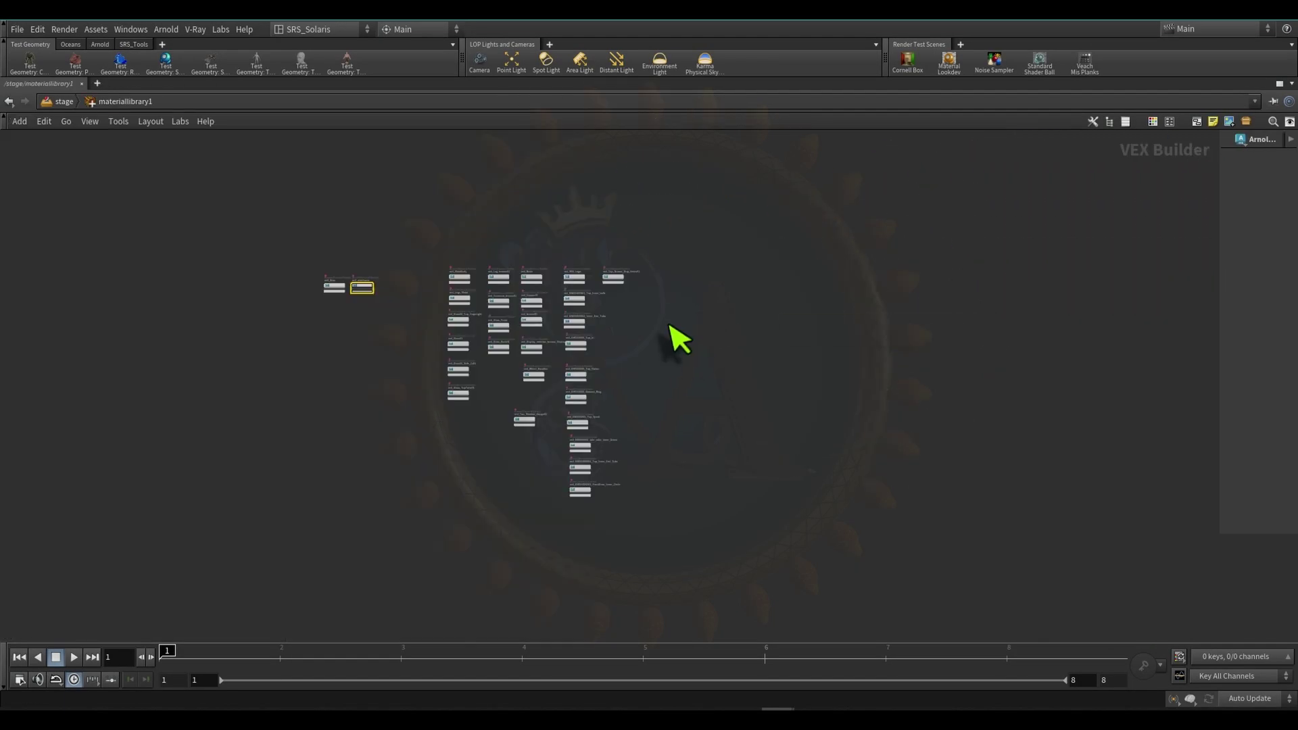
pyautogui.moveTo(663, 331); pyautogui.dragTo(975, 405, button='middle')
pyautogui.scroll(3, 792, 320)
pyautogui.scroll(4, 802, 315)
pyautogui.scroll(2, 976, 403)
pyautogui.scroll(-5, 976, 403)
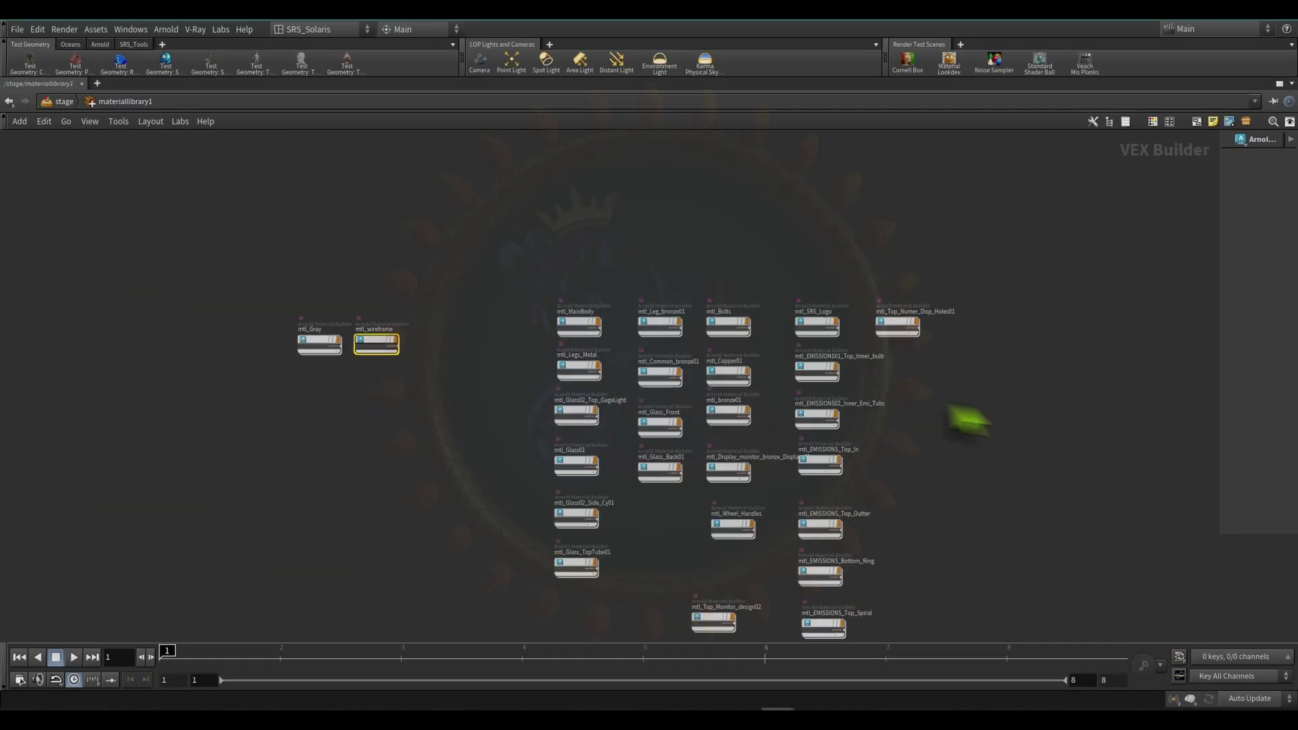
# - Move the mtl_Gray and mtl_wireframe materials farther apart, away from the other materials
pyautogui.scroll(3, 338, 366)
pyautogui.moveTo(213, 435); pyautogui.dragTo(493, 236)
pyautogui.scroll(4, 223, 275)
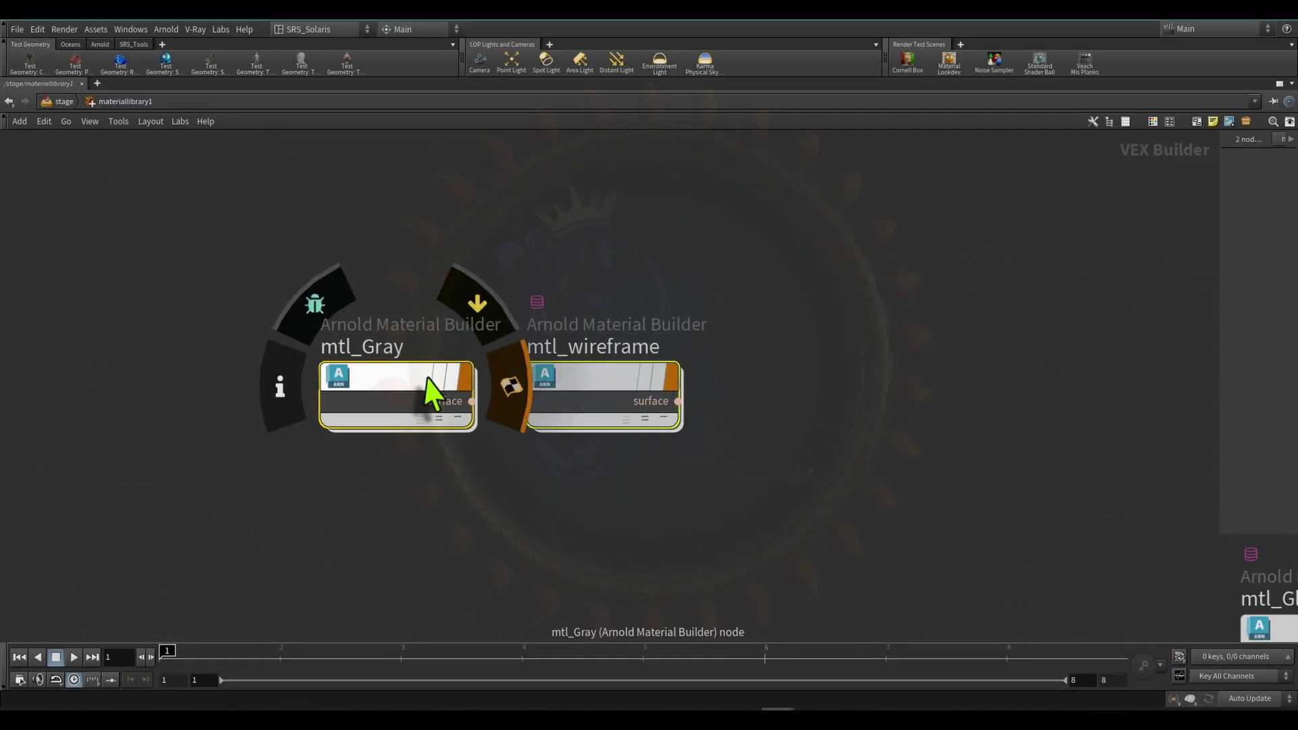
pyautogui.click(404, 341)
pyautogui.moveTo(574, 392); pyautogui.dragTo(684, 404)
pyautogui.moveTo(384, 375); pyautogui.dragTo(288, 374)
pyautogui.scroll(-5, 549, 299)
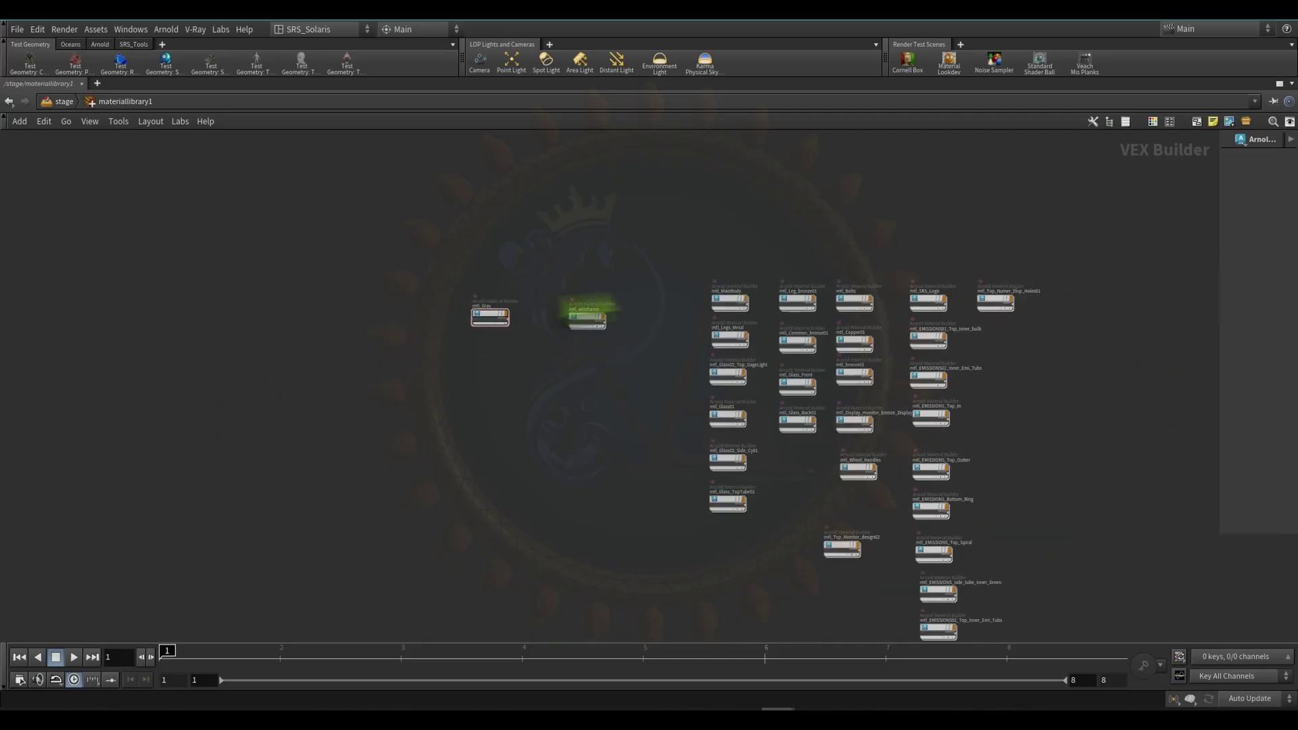
# - Select all the machine's material builders except mtl_Gray and mtl_wireframe, and view their names up close
pyautogui.moveTo(690, 291); pyautogui.dragTo(429, 229, button='middle')
pyautogui.moveTo(388, 170); pyautogui.dragTo(944, 629)
pyautogui.scroll(5, 872, 446)
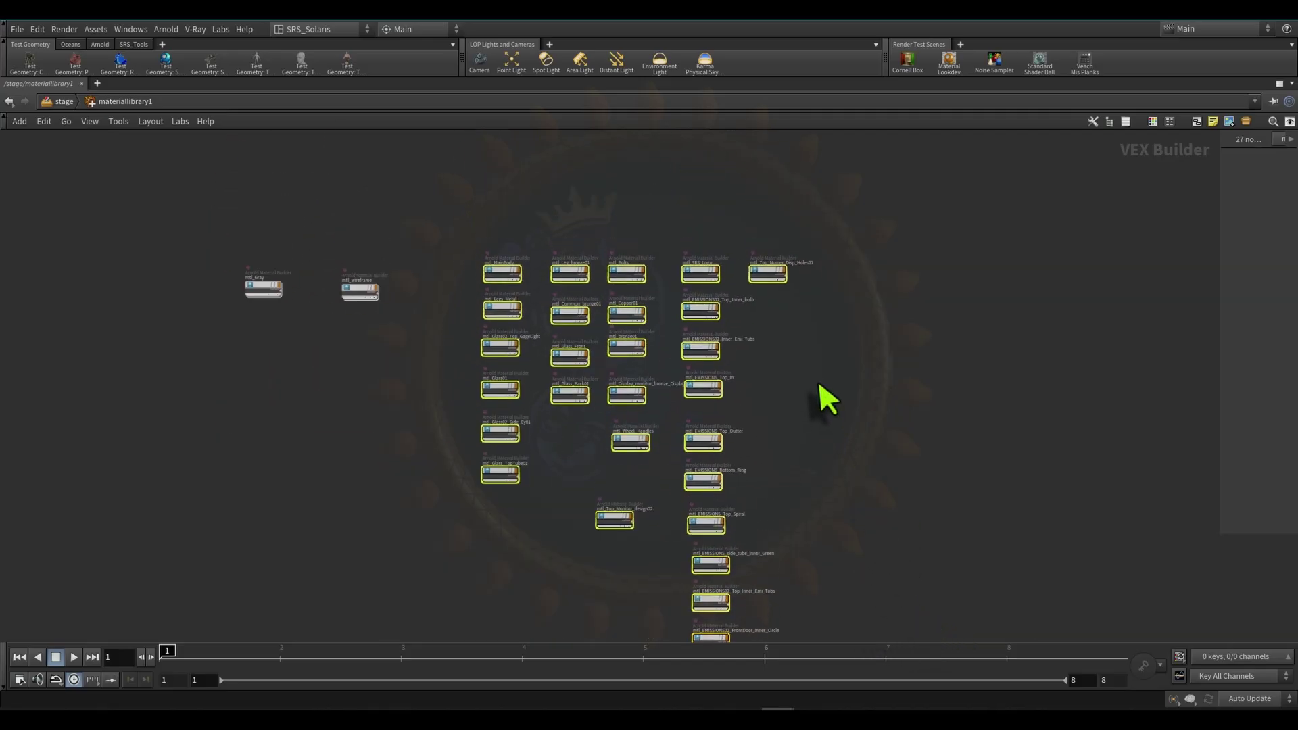
pyautogui.moveTo(880, 450); pyautogui.dragTo(999, 433, button='middle')
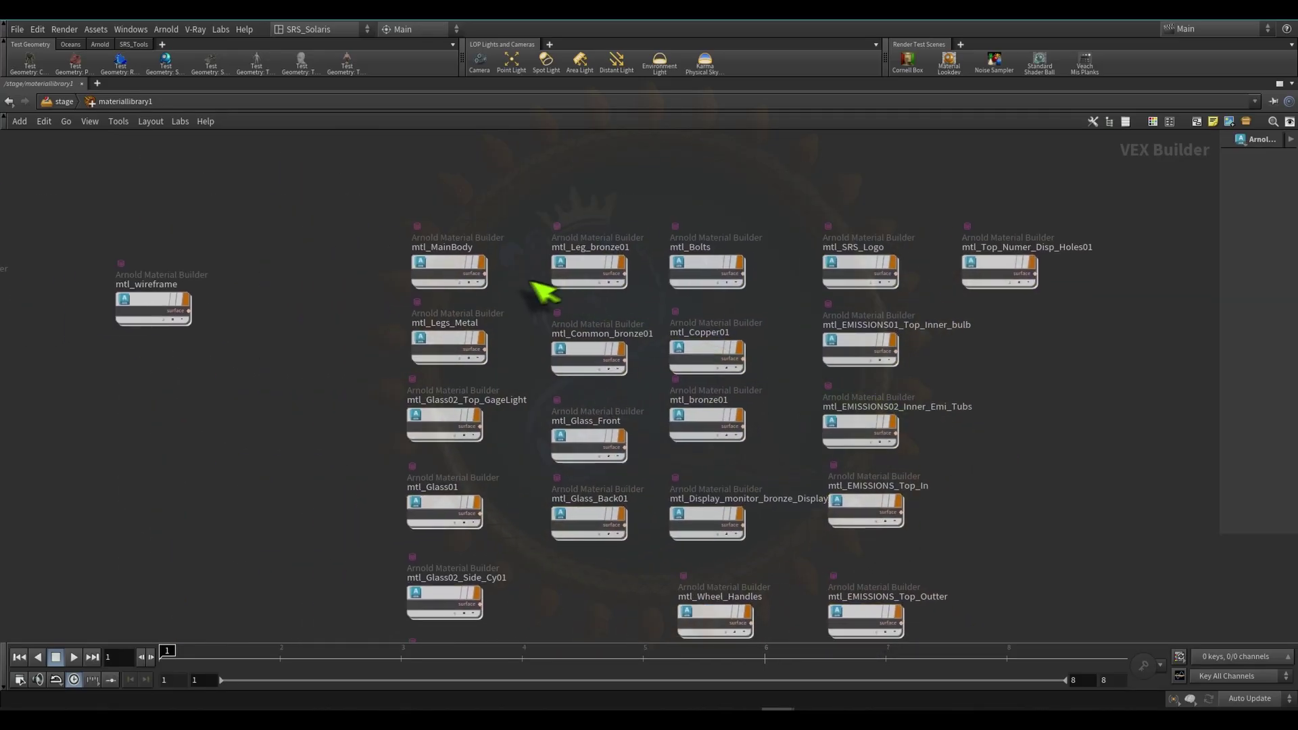
# - Open the mtl_MainBody material builder and bring its MainBody_Rust_COL branch into view
pyautogui.doubleClick(441, 265)
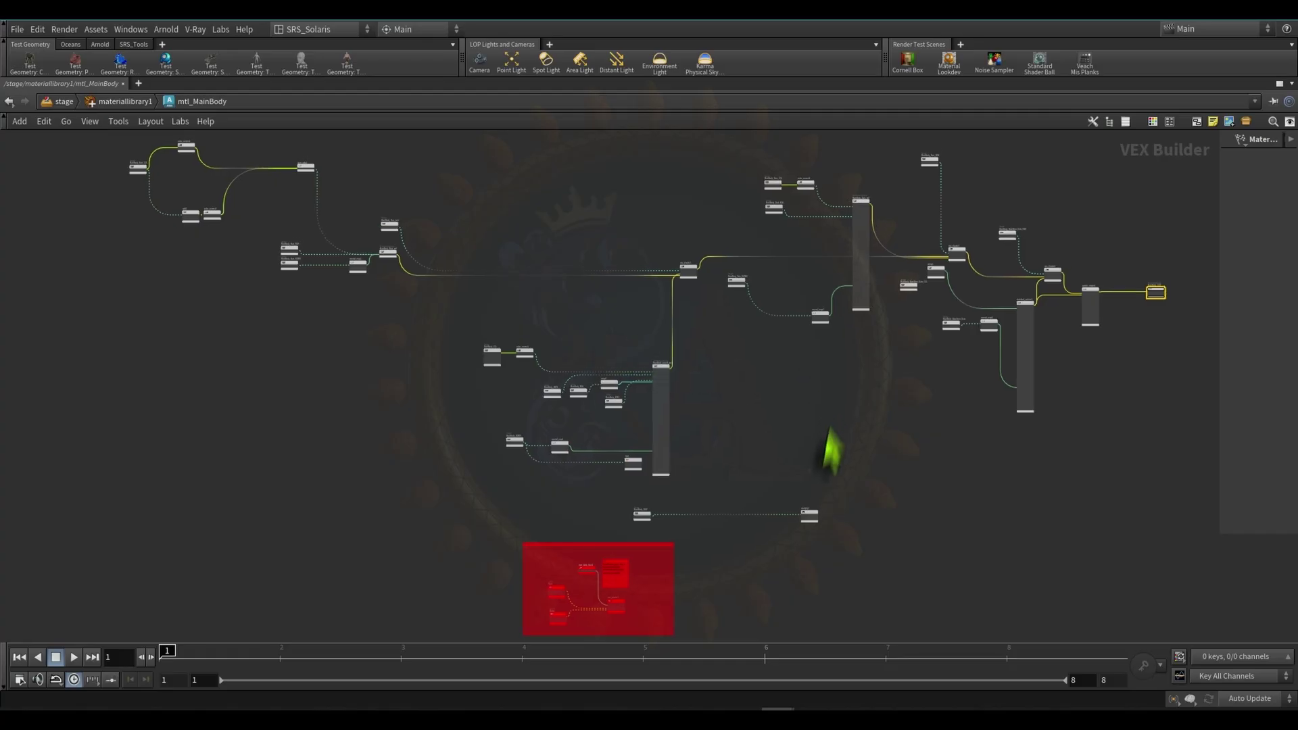
pyautogui.moveTo(832, 431); pyautogui.dragTo(840, 516, button='middle')
pyautogui.scroll(10, 490, 290)
pyautogui.moveTo(232, 225); pyautogui.dragTo(810, 198, button='middle')
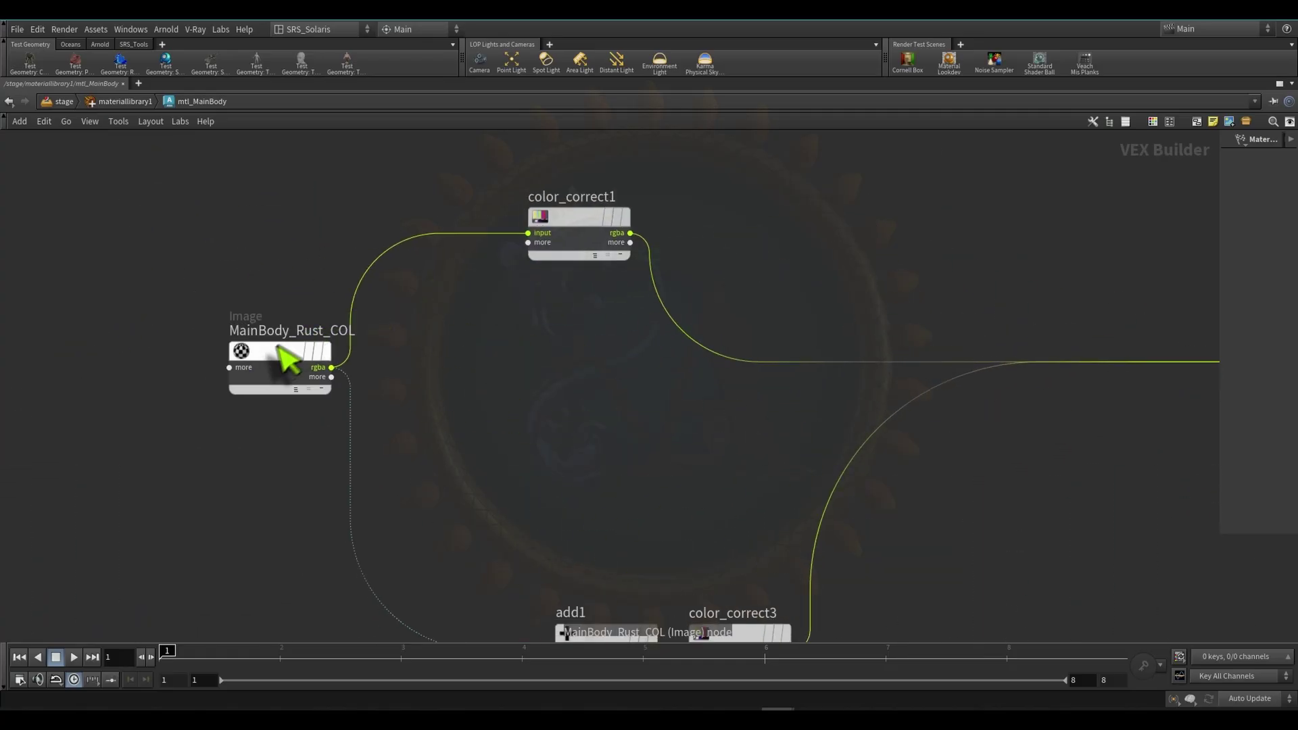
# - Space out the rust colour branch by moving the MainBody_Rust_COL, add1 and color_correct3 nodes apart
pyautogui.moveTo(278, 346); pyautogui.dragTo(132, 341)
pyautogui.moveTo(18, 238); pyautogui.dragTo(219, 448)
pyautogui.moveTo(451, 363); pyautogui.dragTo(352, 405, button='middle')
pyautogui.moveTo(353, 405); pyautogui.dragTo(575, 218)
pyautogui.scroll(-3, 674, 245)
pyautogui.scroll(4, 586, 498)
pyautogui.moveTo(567, 497); pyautogui.dragTo(433, 495)
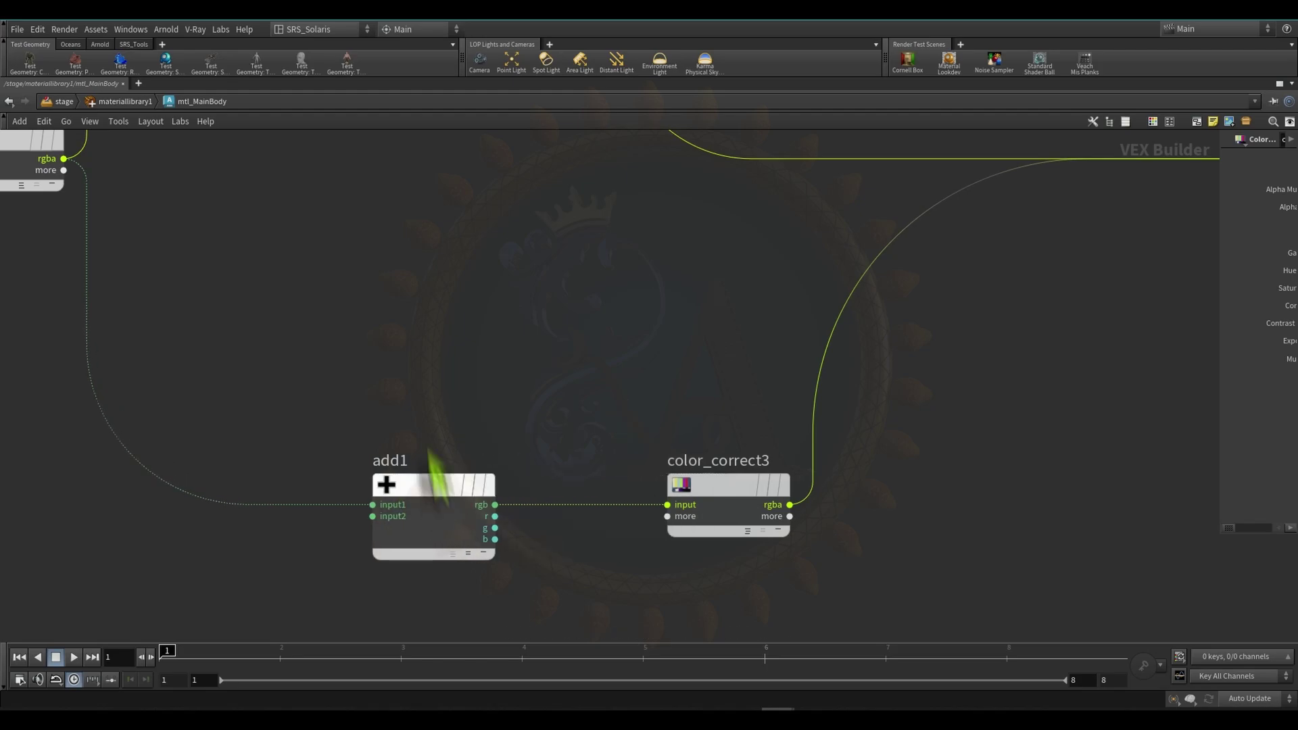
pyautogui.moveTo(731, 485); pyautogui.dragTo(776, 509)
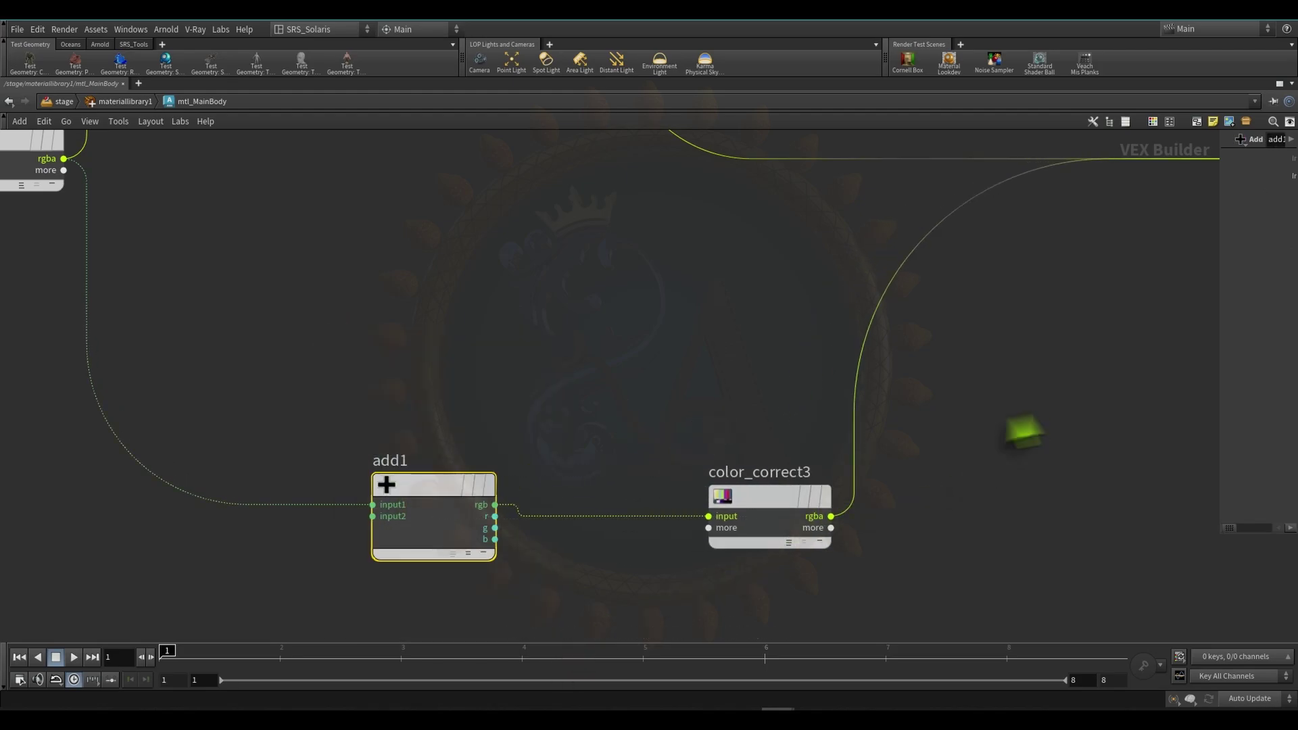
# - Widen the parameter pane and select color_correct1 to show its colour correction settings
pyautogui.scroll(-3, 791, 435)
pyautogui.moveTo(1102, 369); pyautogui.dragTo(755, 431, button='middle')
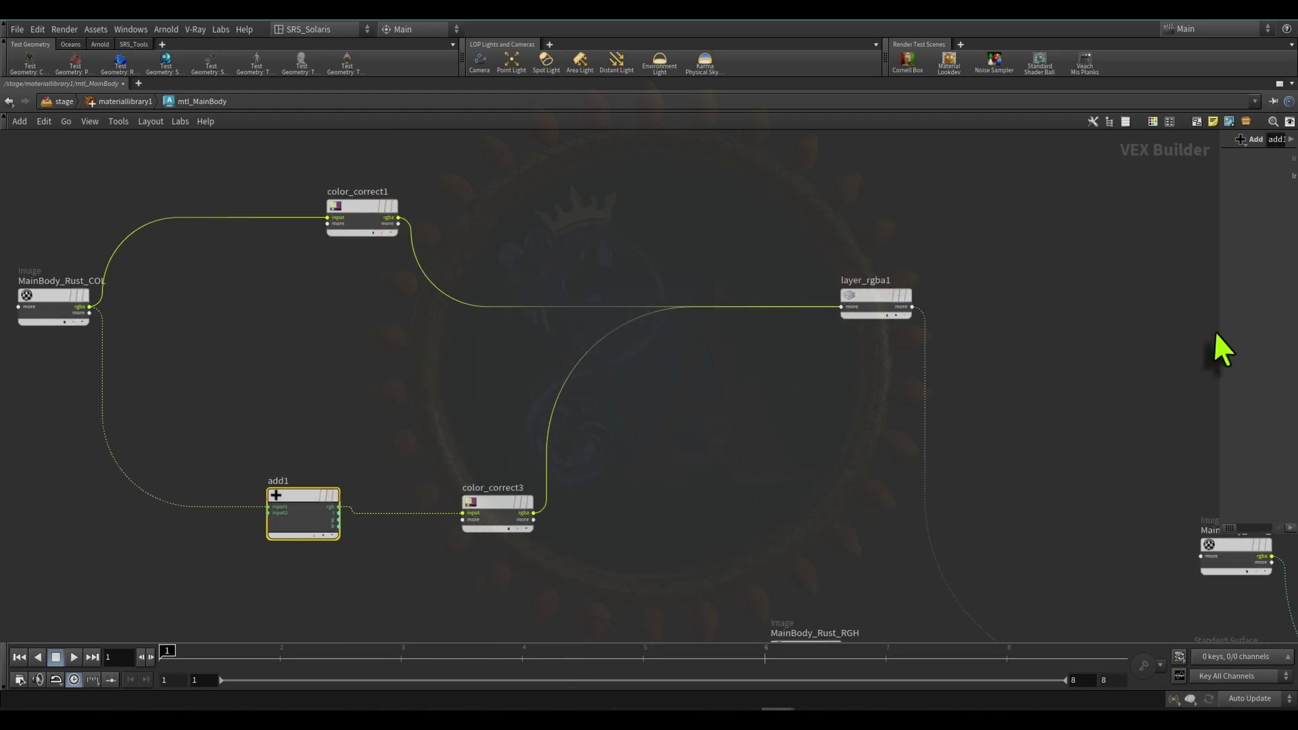
pyautogui.moveTo(1216, 333); pyautogui.dragTo(942, 377)
pyautogui.moveTo(578, 263); pyautogui.dragTo(380, 269, button='middle')
pyautogui.click(302, 509)
pyautogui.moveTo(120, 289); pyautogui.dragTo(236, 184)
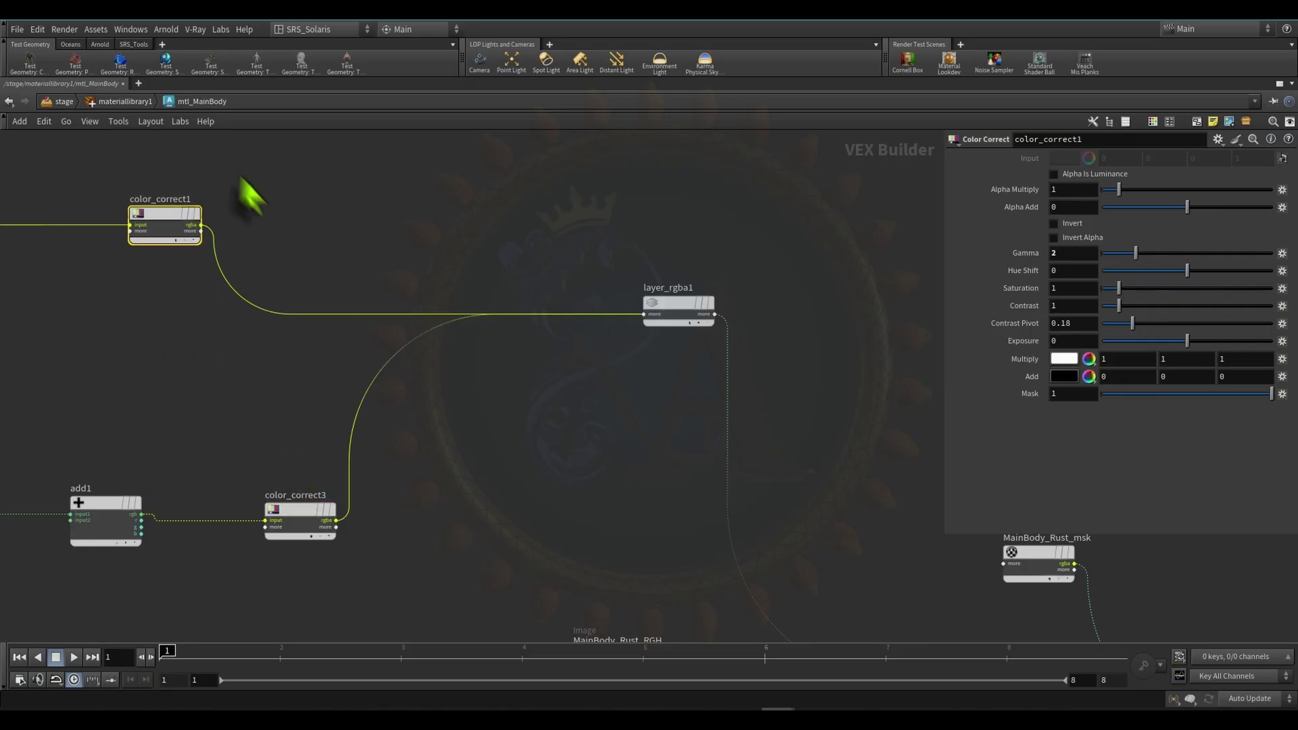
# - Select the layer_rgba1 node to examine its ORG_COL and ORG_ADD01 layers
pyautogui.moveTo(541, 223); pyautogui.dragTo(809, 368)
pyautogui.moveTo(727, 311); pyautogui.dragTo(565, 333, button='middle')
pyautogui.scroll(4, 566, 333)
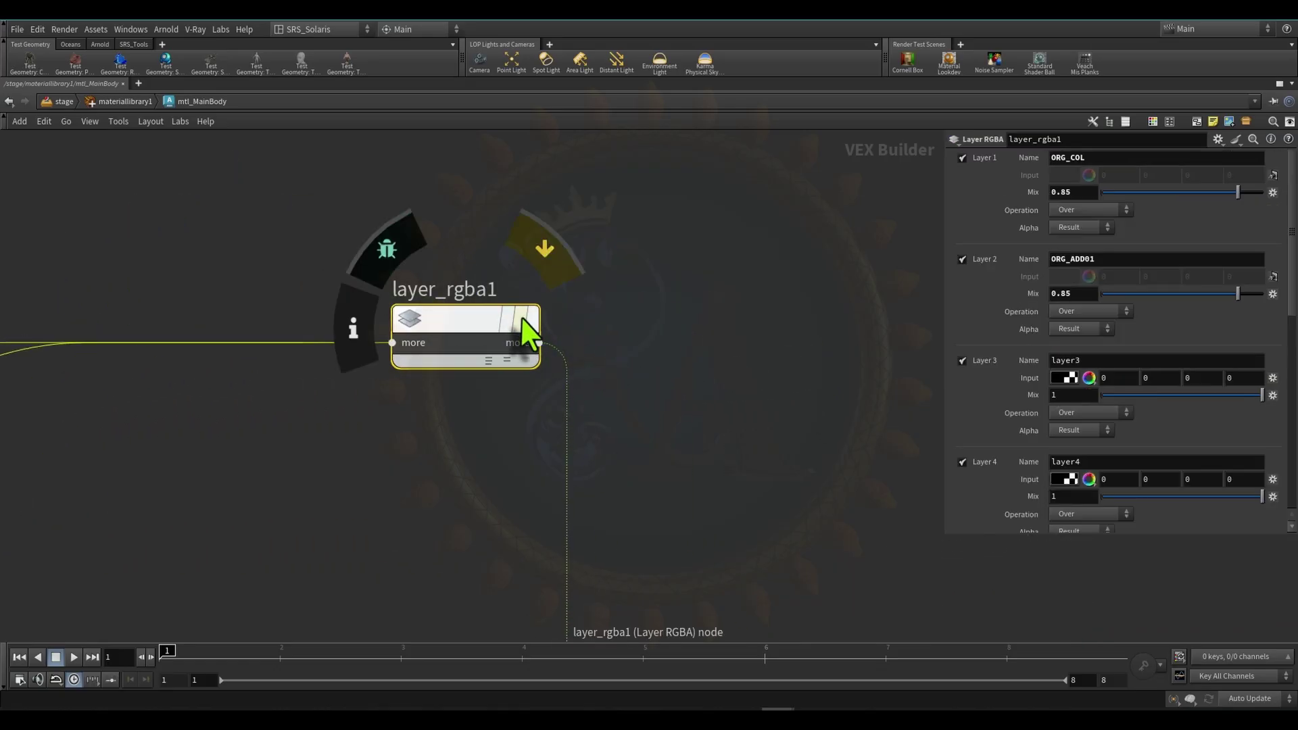
pyautogui.moveTo(339, 452); pyautogui.dragTo(615, 155)
pyautogui.scroll(-5, 750, 242)
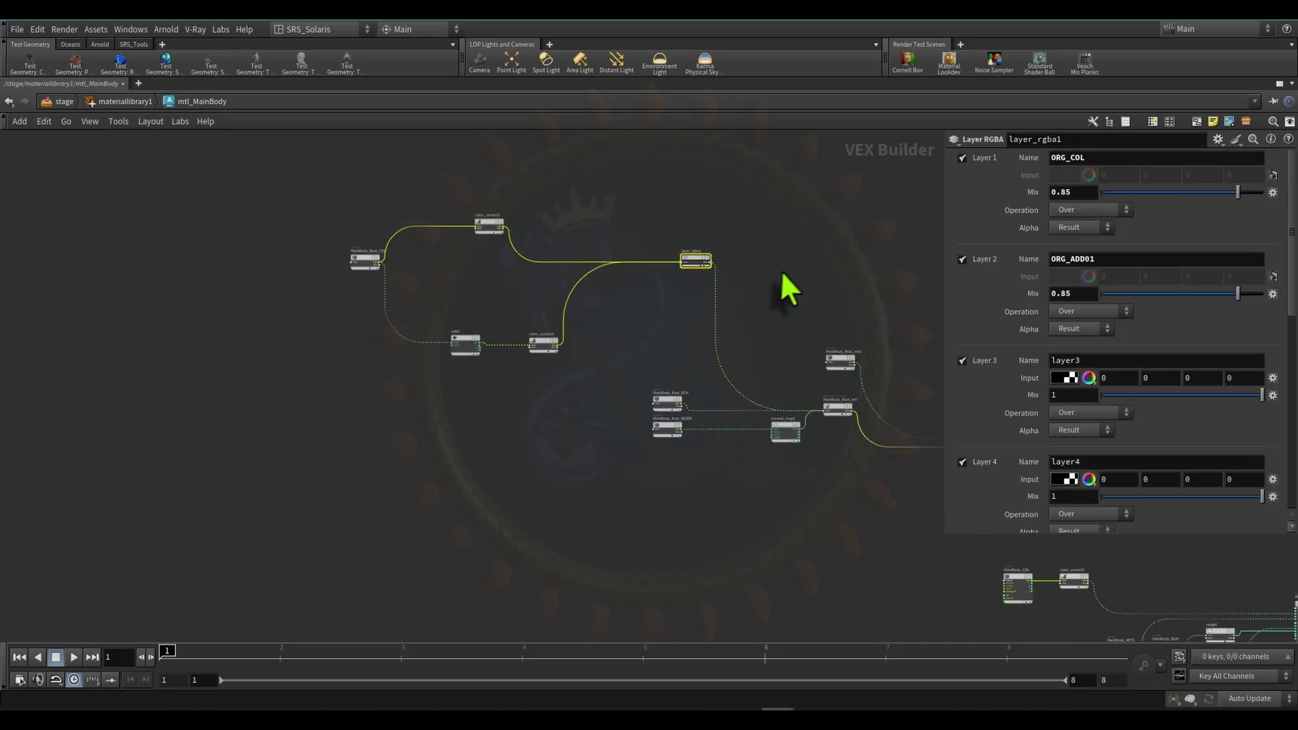
# - Rearrange the MainBody_Rust_RGH, MainBody_Rust_NORM and normal_map2 nodes so the rust roughness and normal branches are clearly separated
pyautogui.moveTo(795, 388); pyautogui.dragTo(616, 348, button='middle')
pyautogui.scroll(5, 616, 349)
pyautogui.scroll(3, 295, 413)
pyautogui.moveTo(301, 367); pyautogui.dragTo(192, 272)
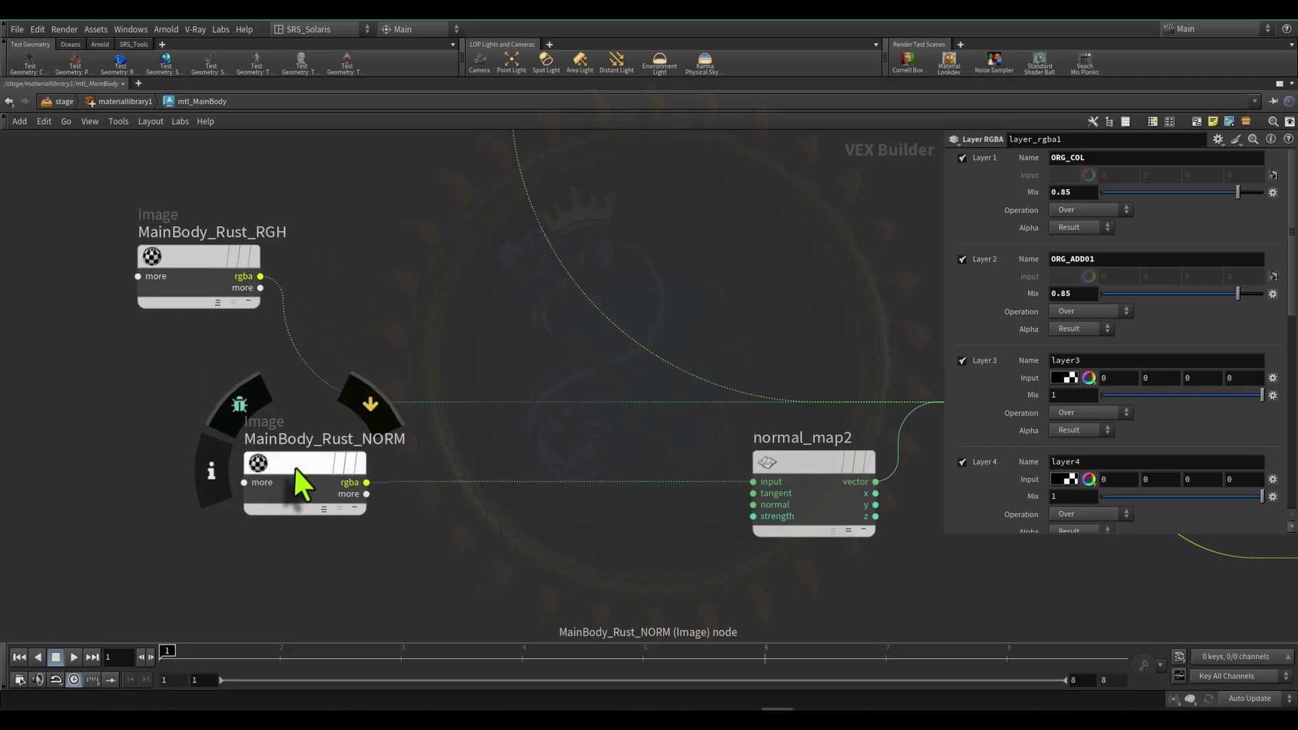
pyautogui.moveTo(293, 471); pyautogui.dragTo(32, 573)
pyautogui.scroll(-4, 272, 514)
pyautogui.moveTo(510, 560); pyautogui.dragTo(309, 558, button='middle')
pyautogui.scroll(3, 357, 534)
pyautogui.moveTo(283, 459); pyautogui.dragTo(261, 570)
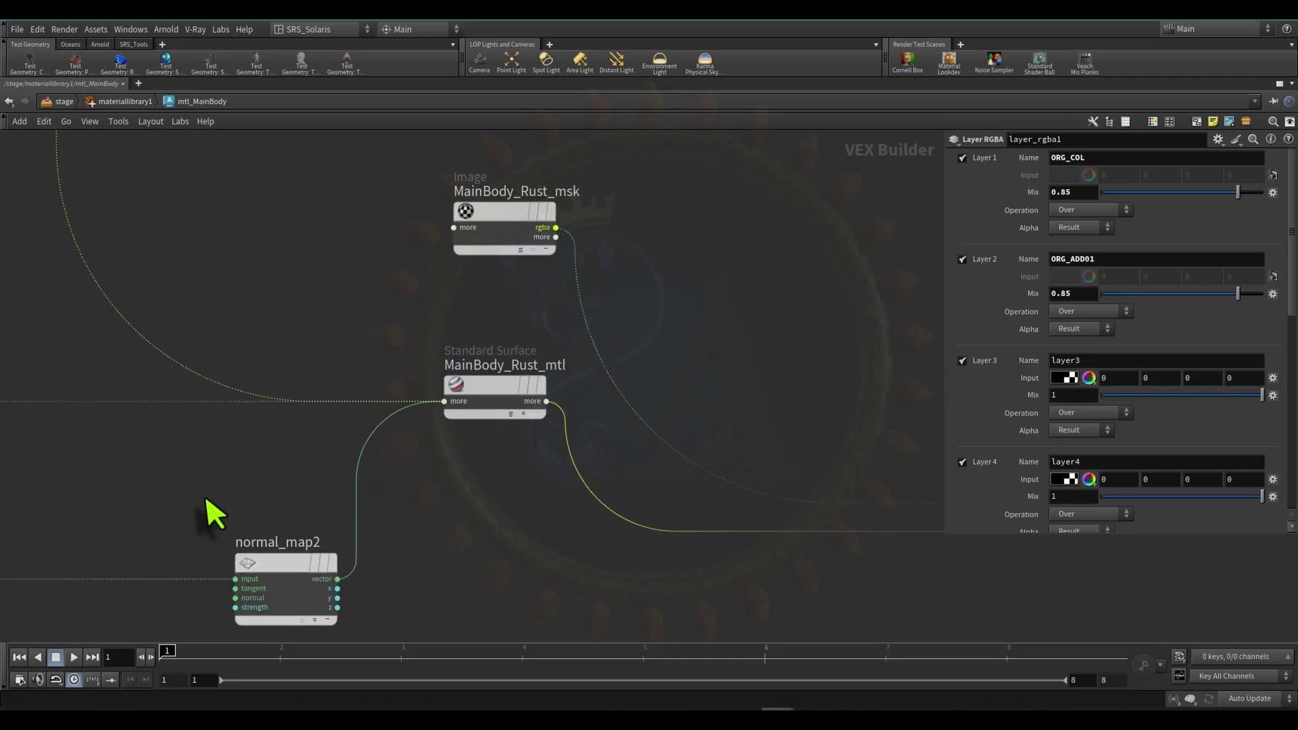
pyautogui.scroll(-2, 197, 503)
pyautogui.moveTo(74, 534); pyautogui.dragTo(473, 440, button='middle')
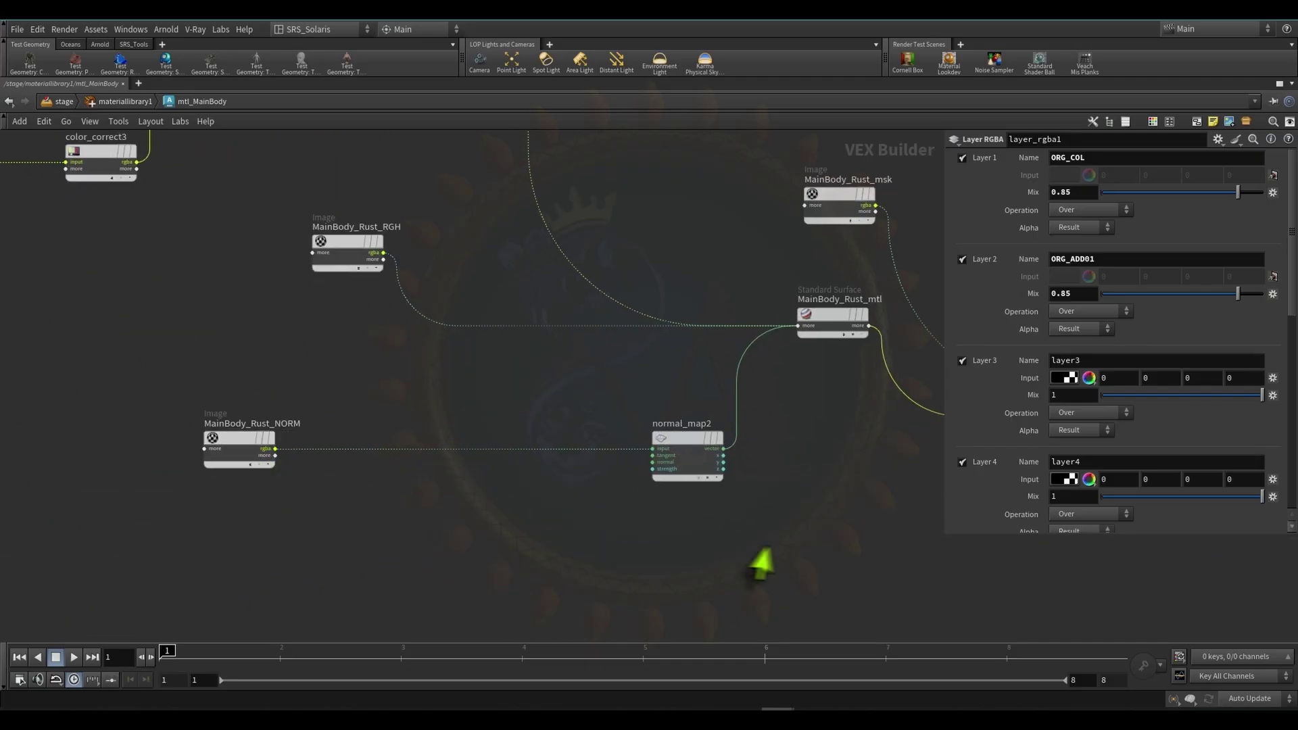
# - Select the normal_map2 node to examine its strength and tangent settings
pyautogui.moveTo(715, 551); pyautogui.dragTo(482, 555, button='middle')
pyautogui.click(453, 466)
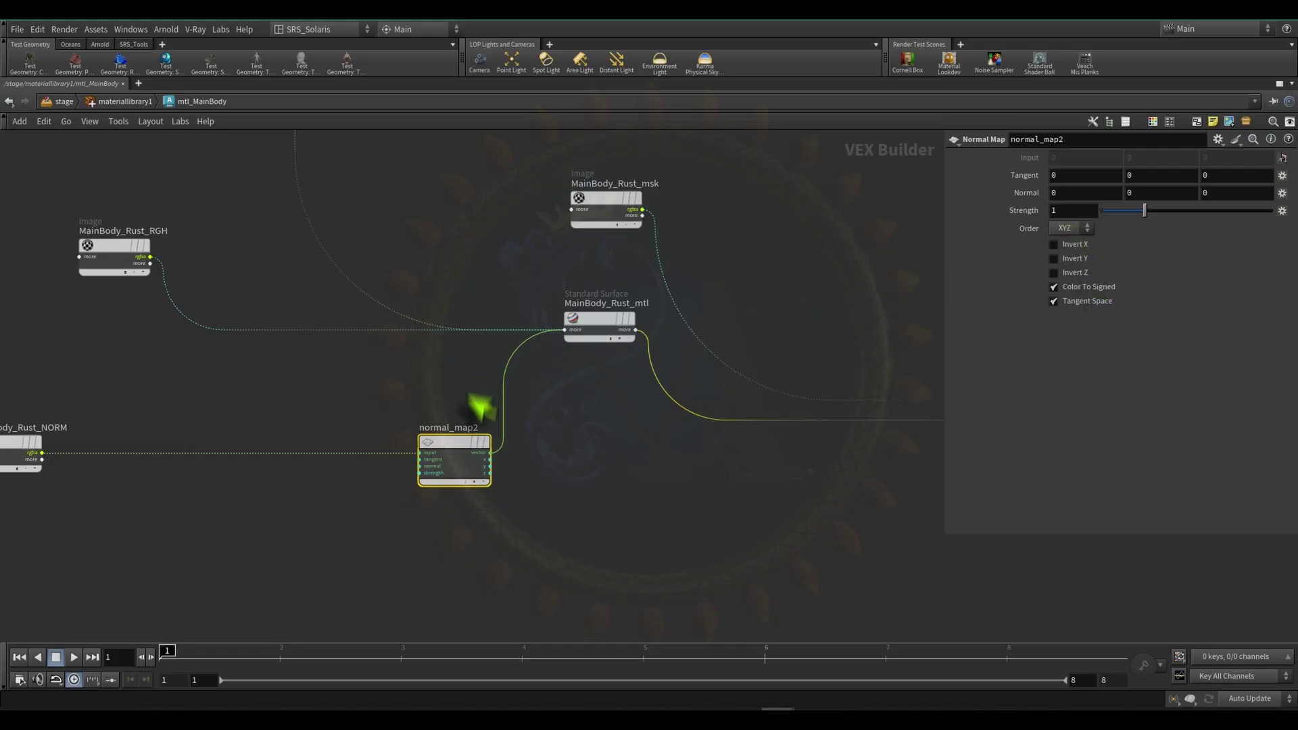
pyautogui.scroll(3, 462, 417)
pyautogui.moveTo(302, 388); pyautogui.dragTo(417, 381, button='middle')
pyautogui.moveTo(457, 370); pyautogui.dragTo(708, 543)
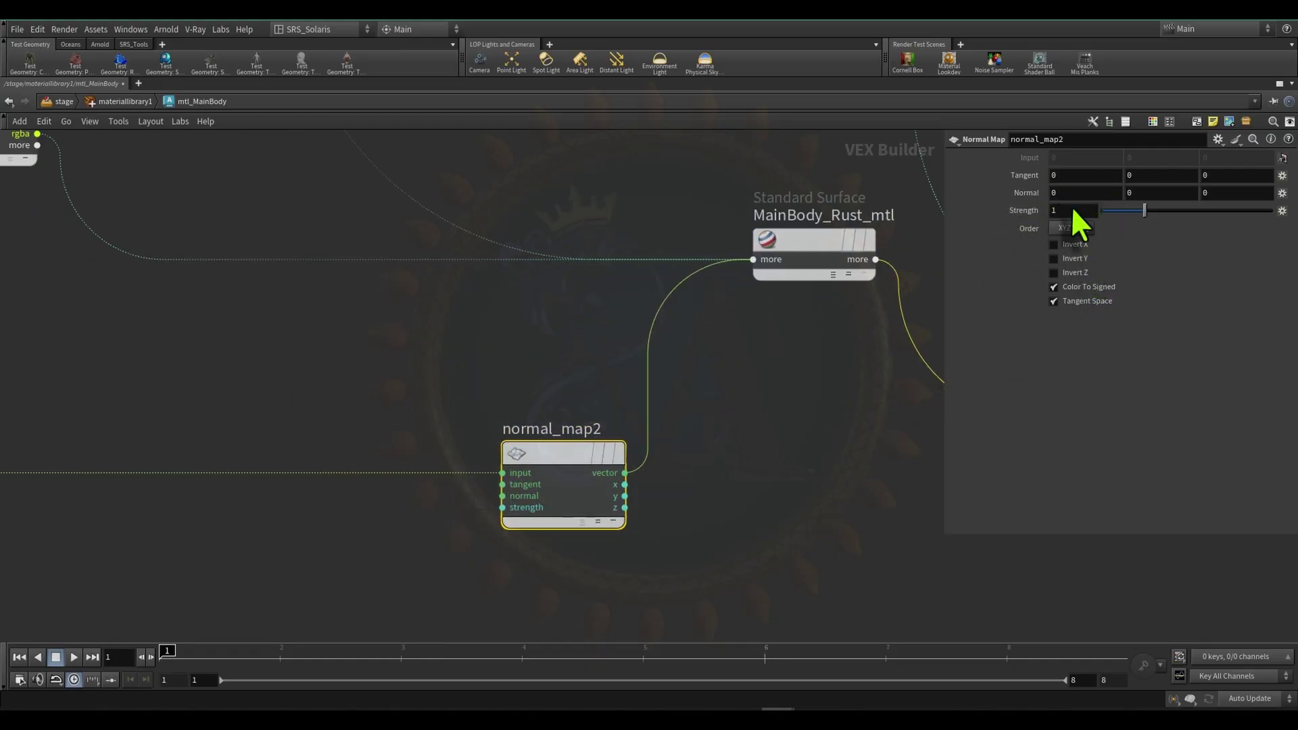
# - Select the MainBody_Rust_mtl standard surface to examine its base and specular settings
pyautogui.scroll(-3, 464, 414)
pyautogui.moveTo(700, 321); pyautogui.dragTo(600, 368, button='middle')
pyautogui.moveTo(600, 368); pyautogui.dragTo(578, 400)
pyautogui.click(575, 389)
pyautogui.scroll(-5, 493, 386)
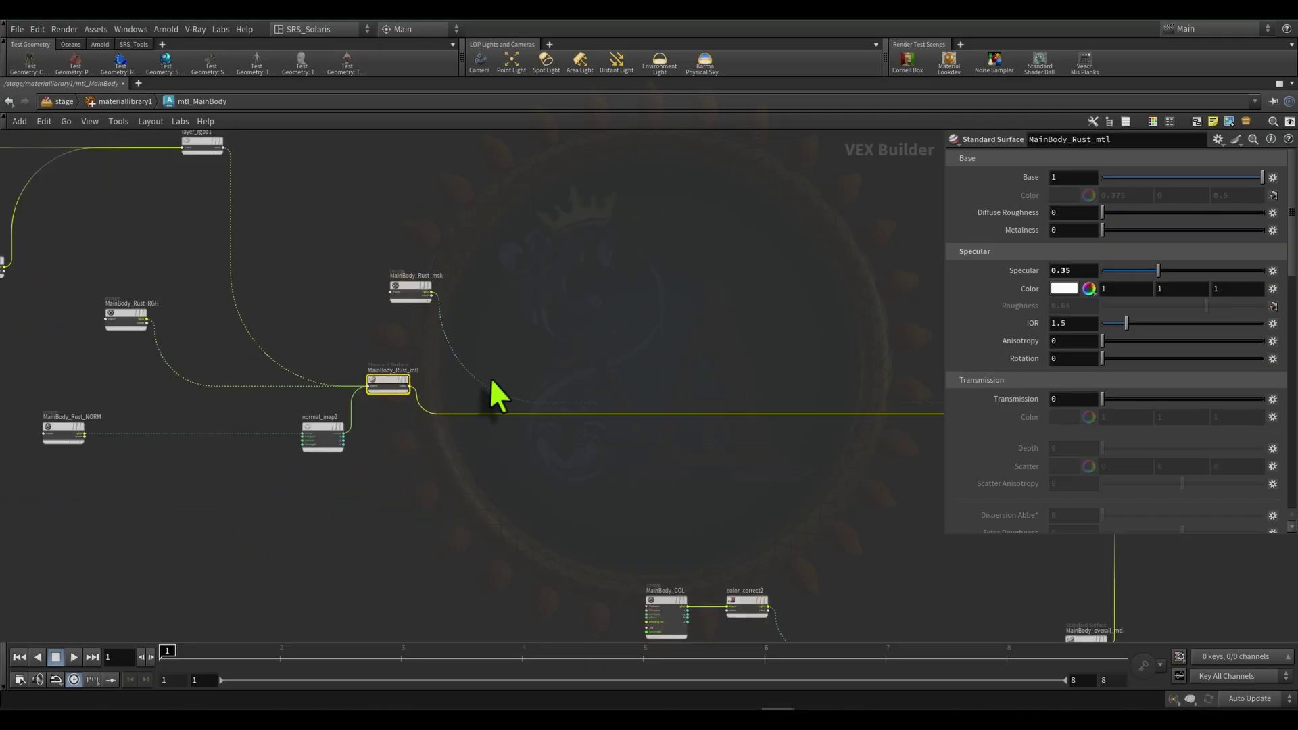
pyautogui.moveTo(428, 329); pyautogui.dragTo(410, 327, button='middle')
pyautogui.moveTo(609, 304); pyautogui.dragTo(572, 236, button='middle')
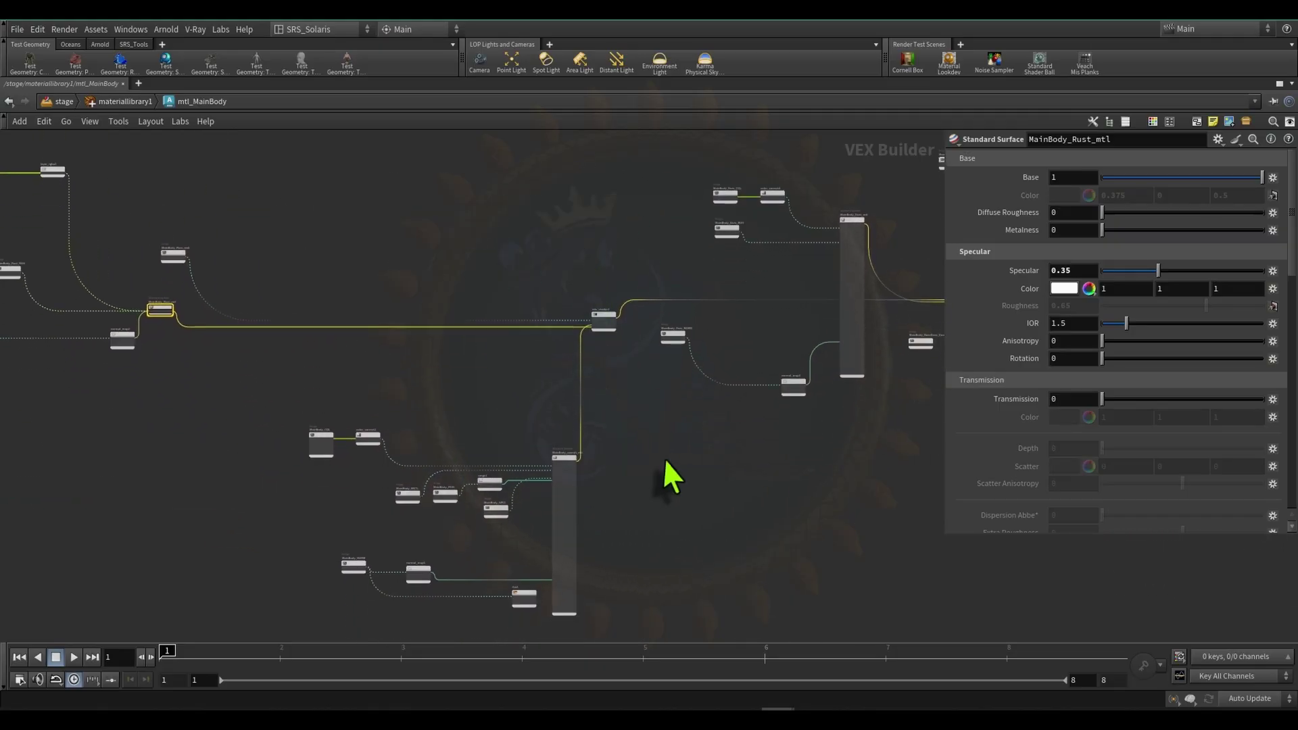
# - Move the MainBody_overall_mtl surface and its surrounding texture nodes left, well away from mix_shader2
pyautogui.moveTo(663, 462); pyautogui.dragTo(744, 409, button='middle')
pyautogui.moveTo(562, 497); pyautogui.dragTo(695, 571)
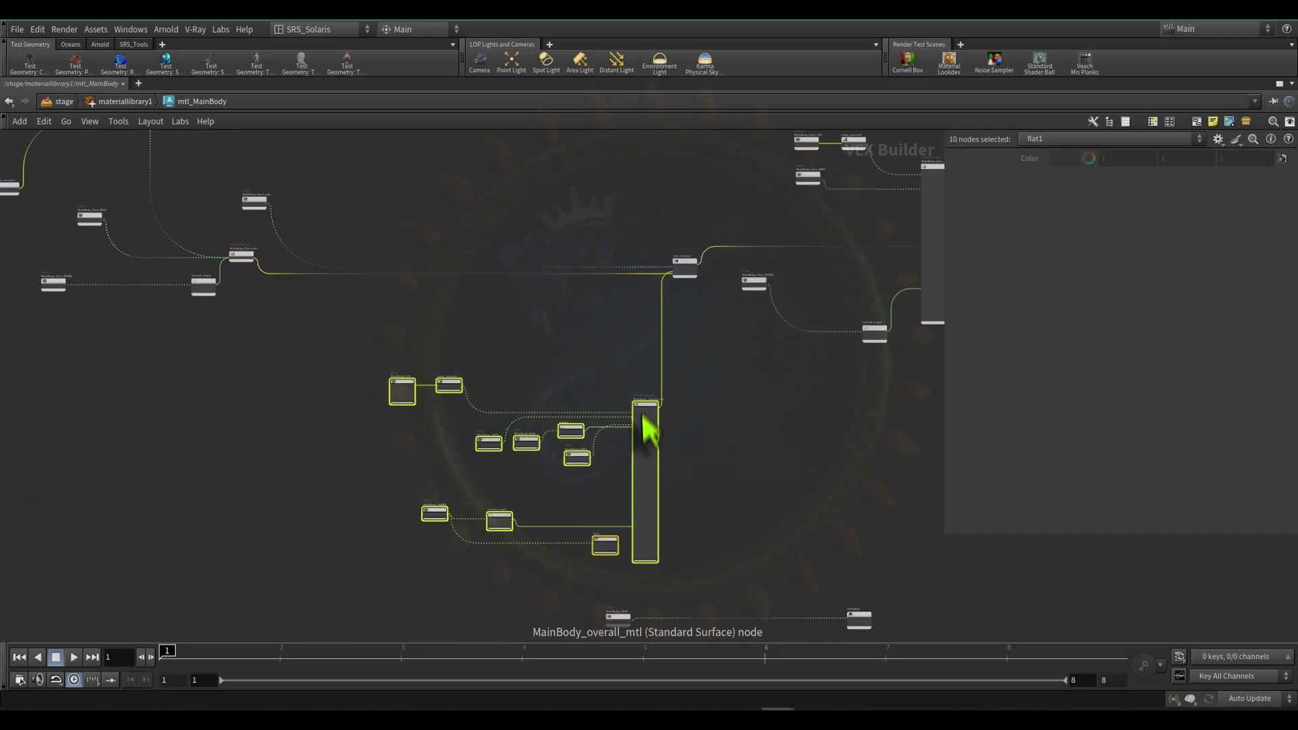
pyautogui.moveTo(643, 426); pyautogui.dragTo(328, 447)
pyautogui.click(217, 238)
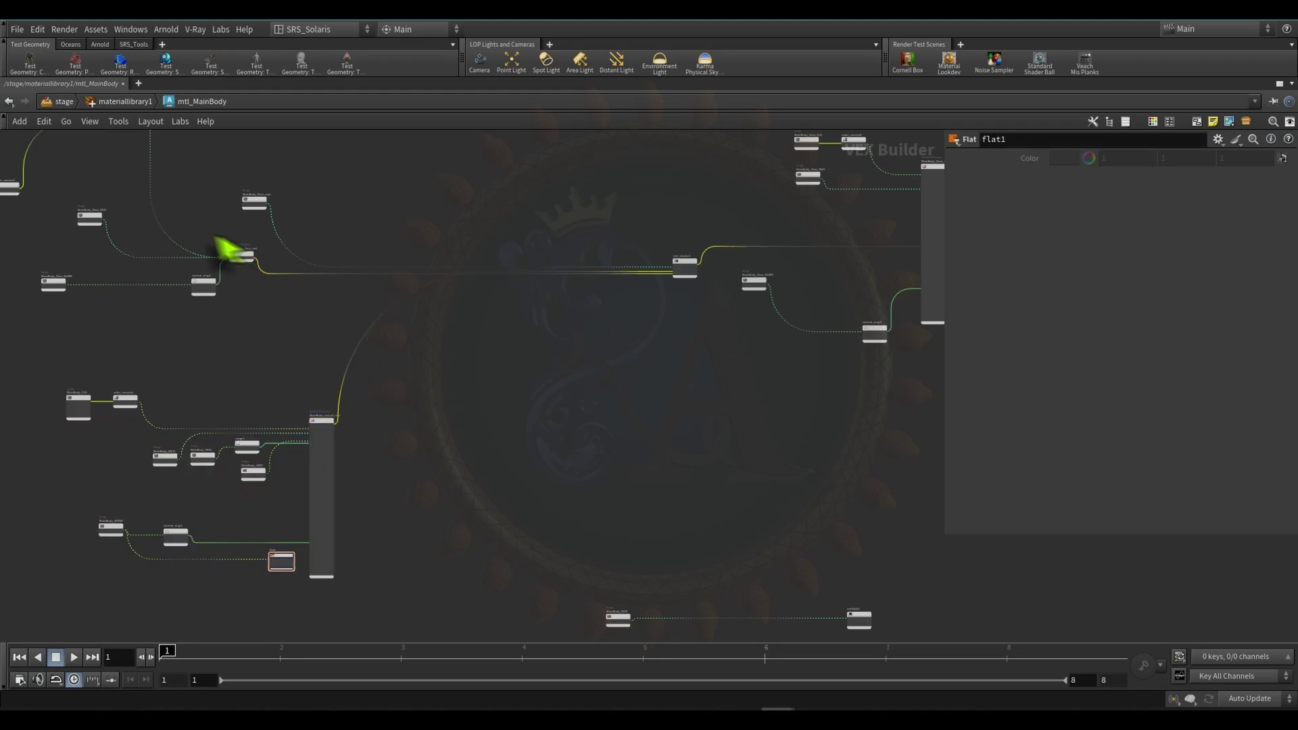
# - Move the MainBody_Dust_NORM image node down level with normal_map3
pyautogui.scroll(6, 719, 269)
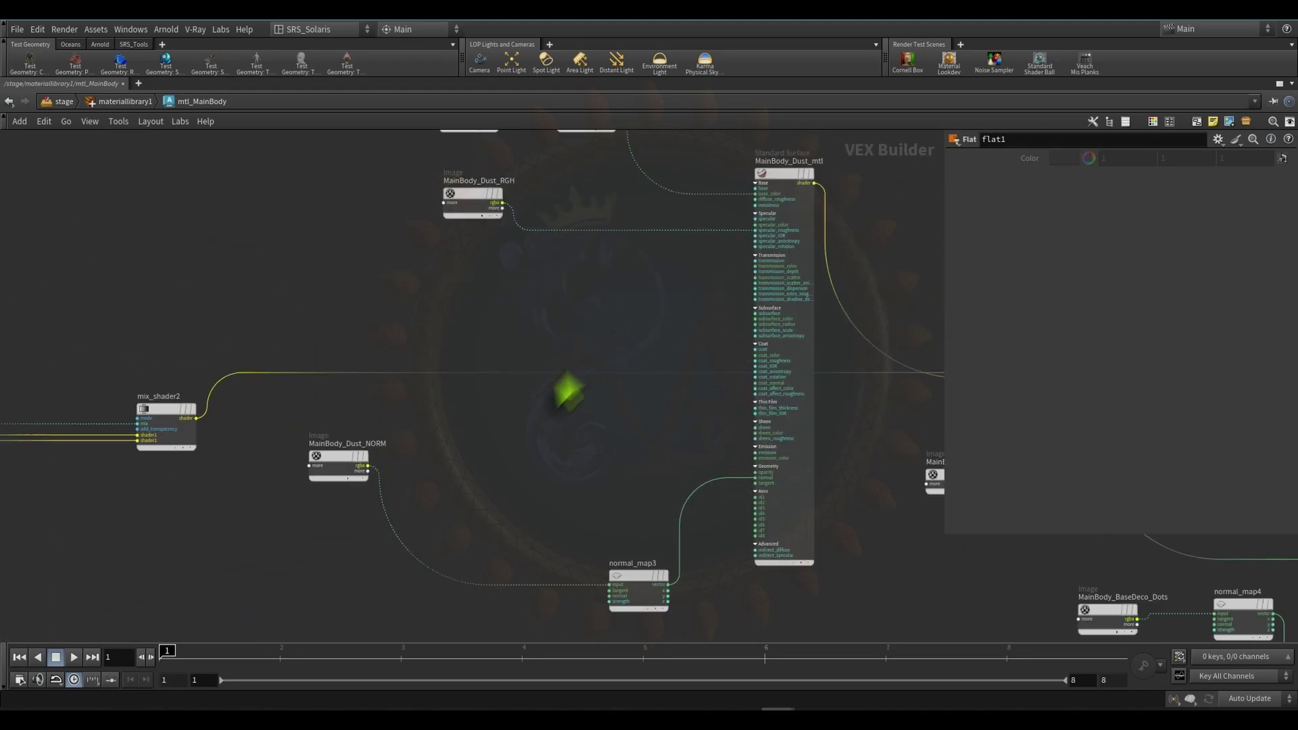
pyautogui.scroll(2, 855, 433)
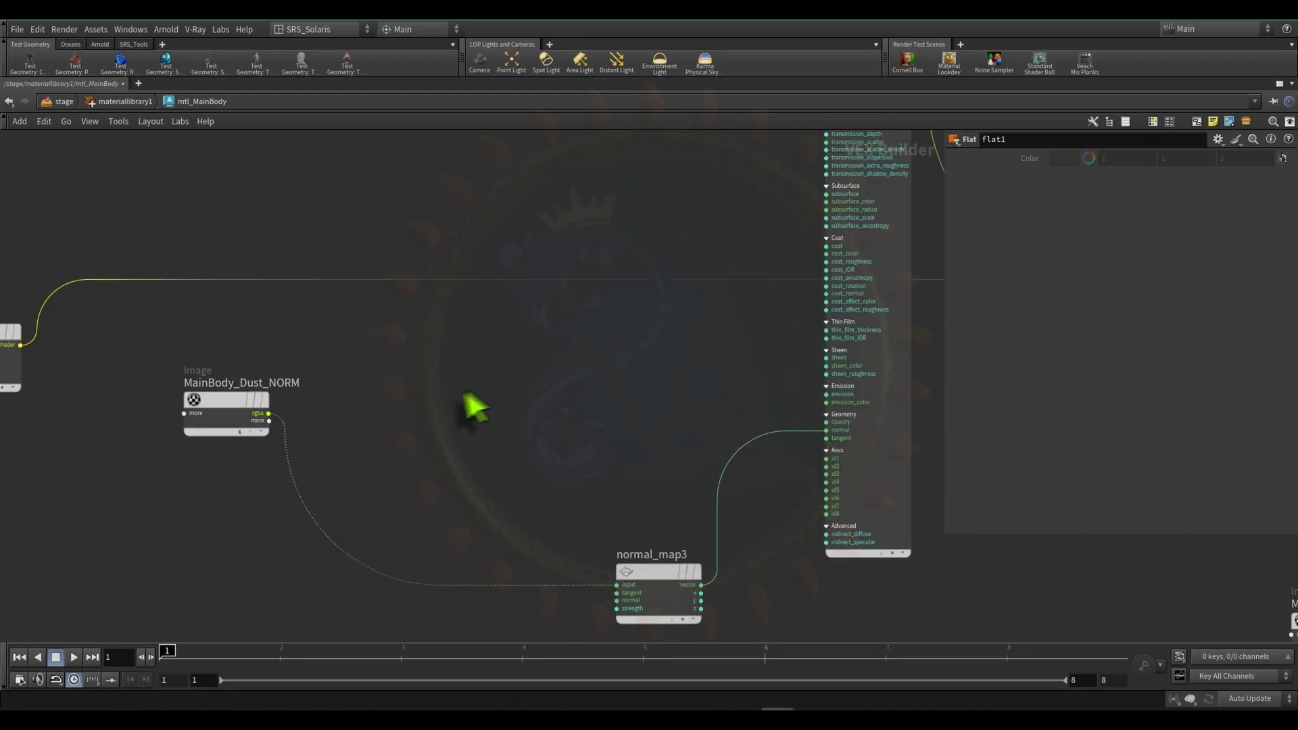
pyautogui.moveTo(474, 406); pyautogui.dragTo(561, 345, button='middle')
pyautogui.moveTo(339, 371); pyautogui.dragTo(317, 539)
pyautogui.scroll(-2, 324, 502)
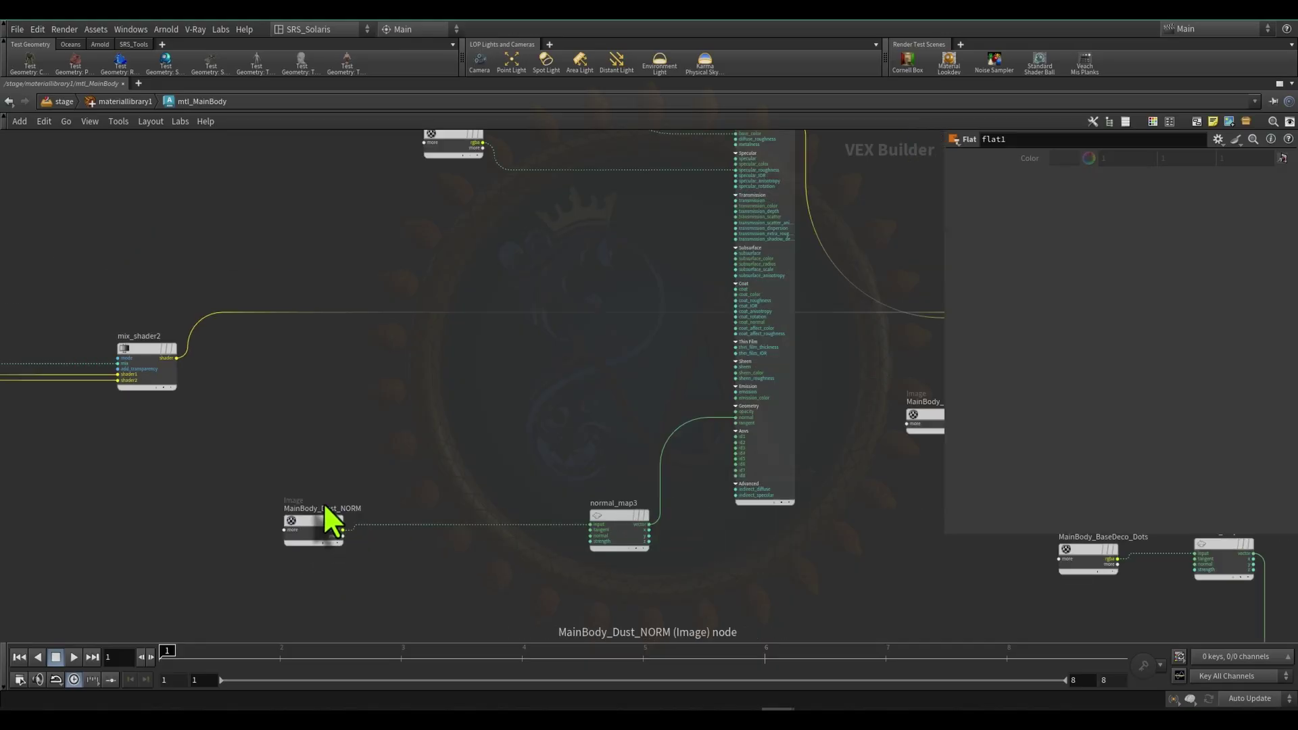
# - Move mix_shader3 up, clear of the utility1 node, and select it to examine its mix settings
pyautogui.moveTo(295, 438); pyautogui.dragTo(334, 518, button='middle')
pyautogui.moveTo(617, 369); pyautogui.dragTo(333, 402, button='middle')
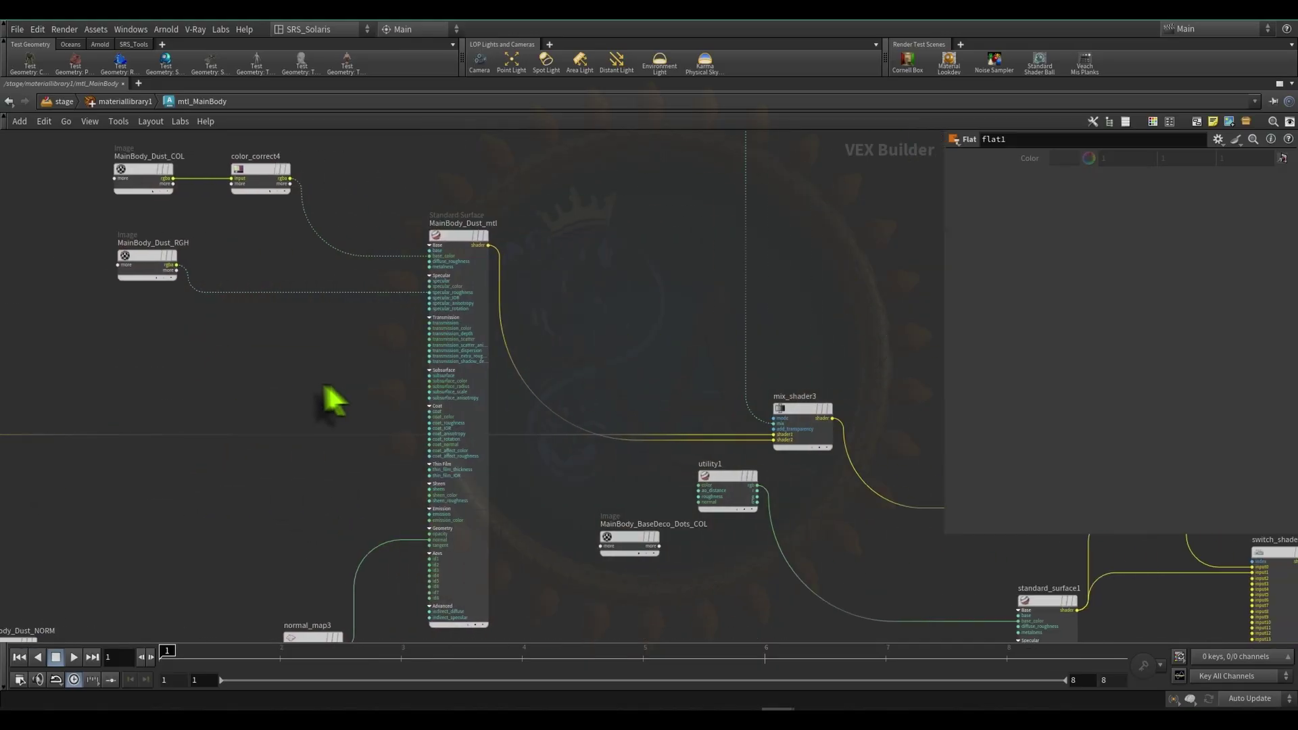
pyautogui.moveTo(514, 267); pyautogui.dragTo(568, 323, button='middle')
pyautogui.scroll(-3, 590, 352)
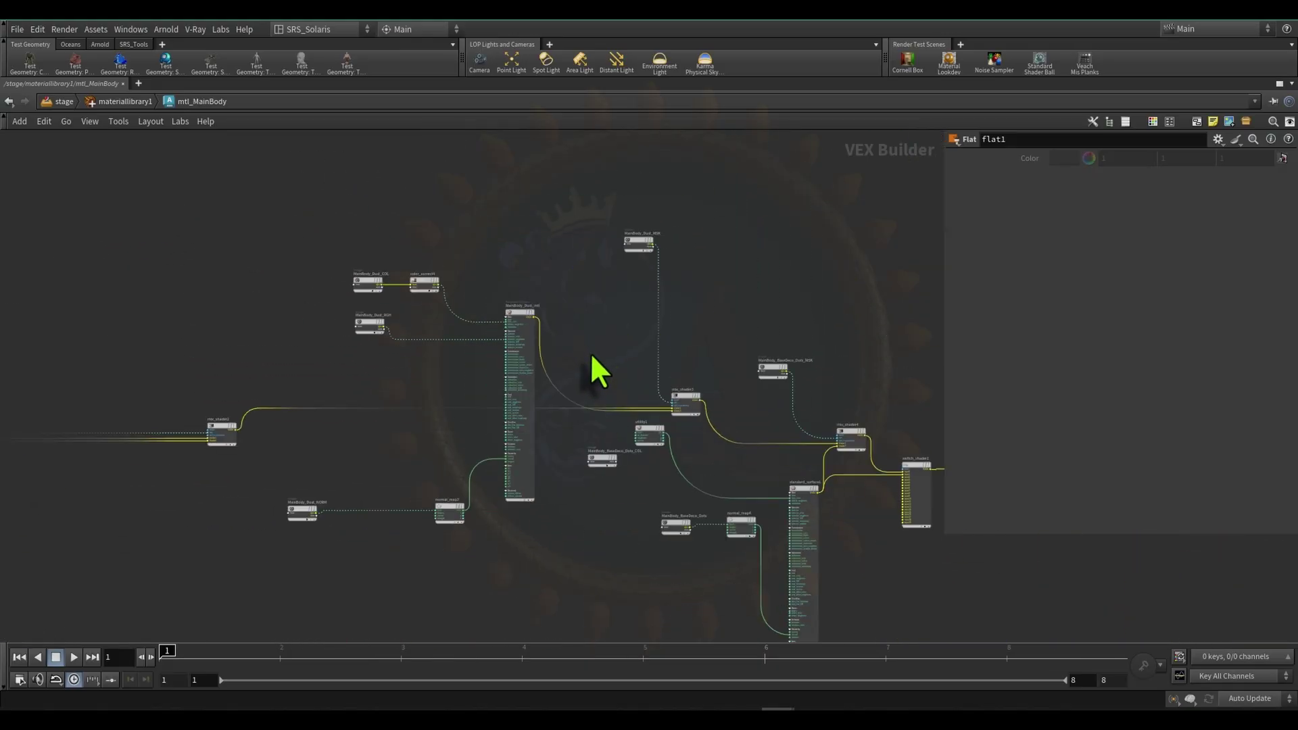
pyautogui.scroll(2, 590, 351)
pyautogui.moveTo(776, 390); pyautogui.dragTo(614, 308, button='middle')
pyautogui.scroll(4, 613, 309)
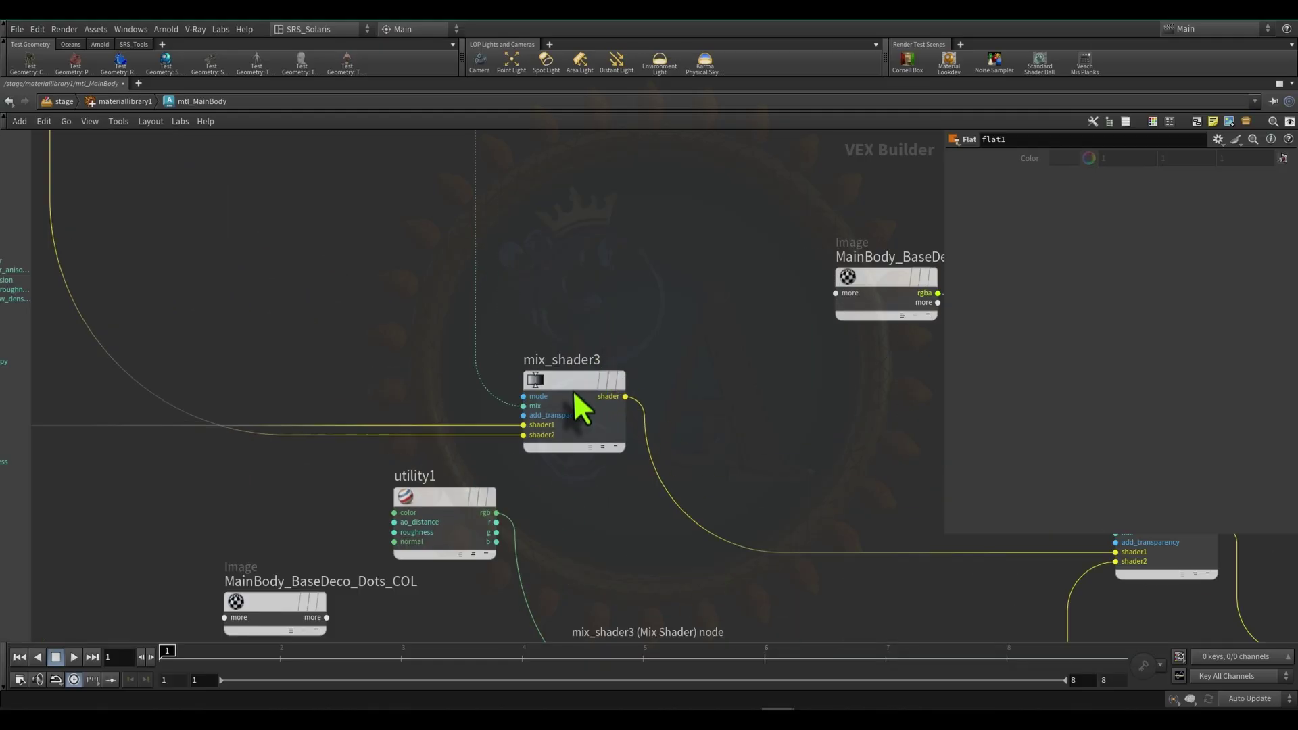
pyautogui.moveTo(574, 388); pyautogui.dragTo(570, 288)
pyautogui.click(565, 301)
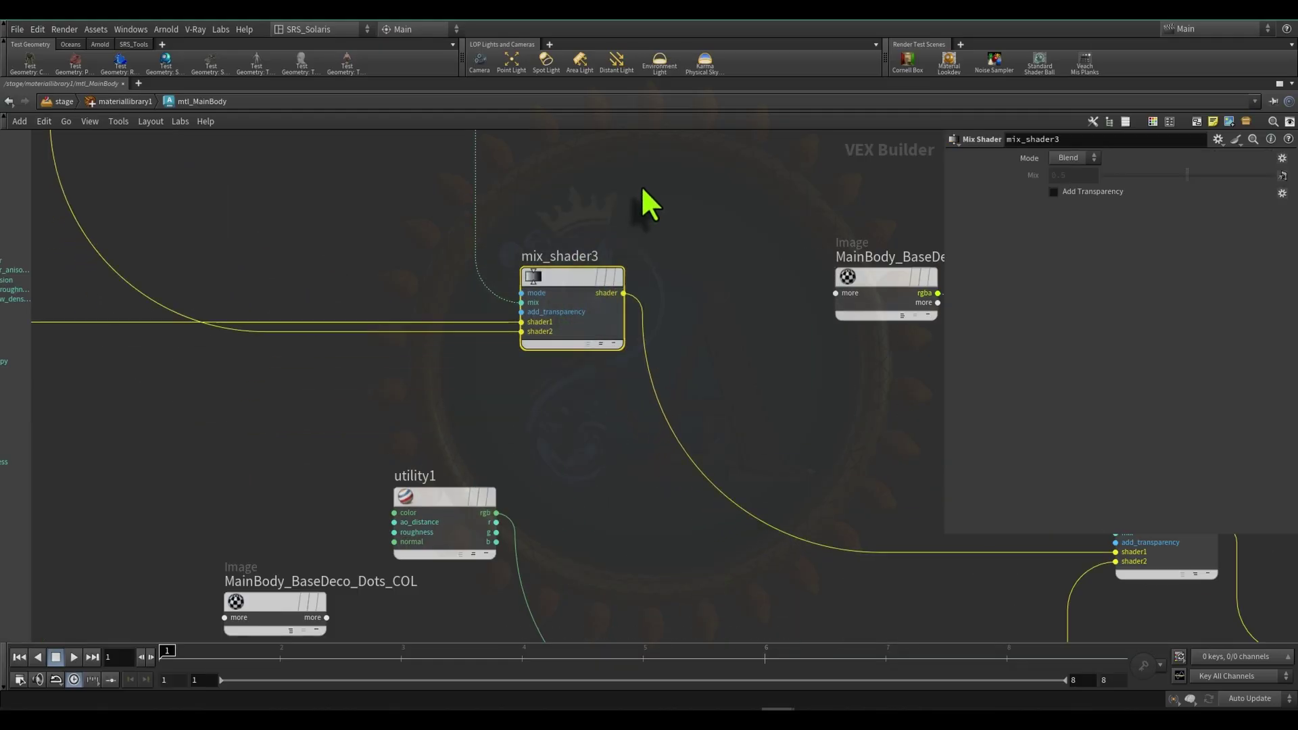
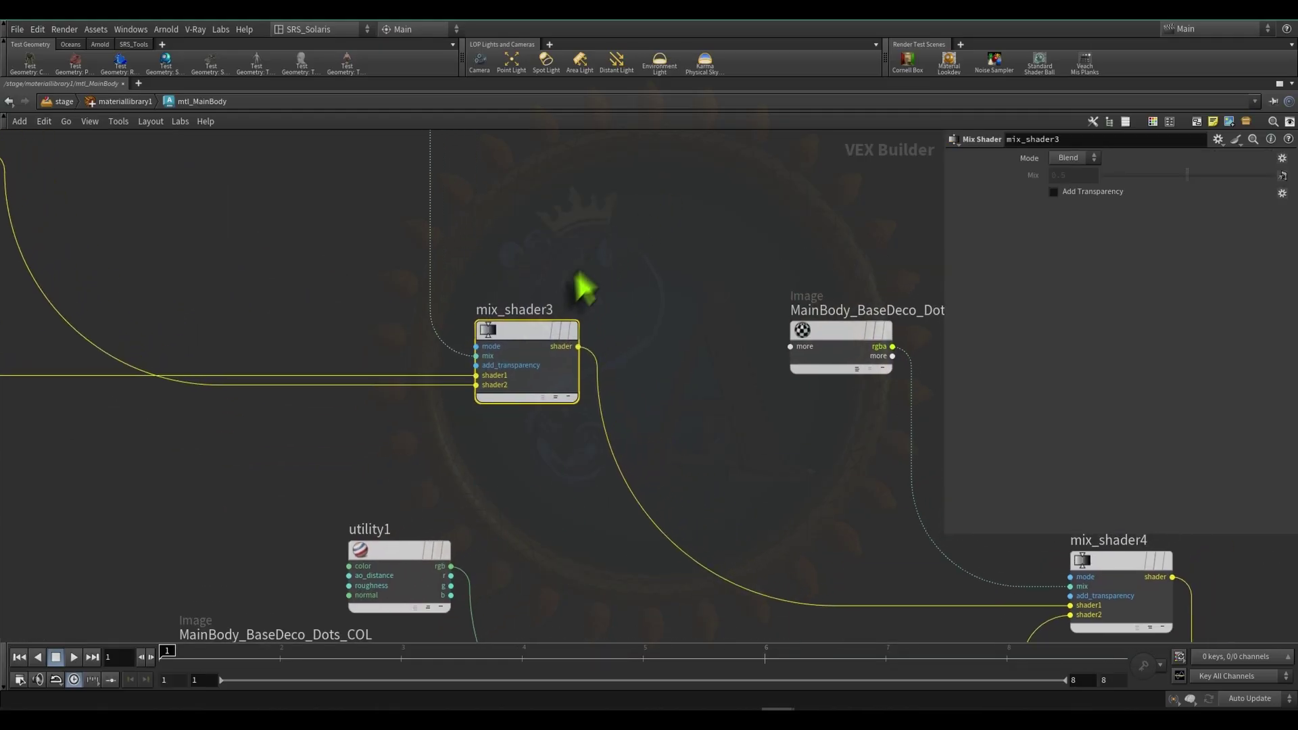
# - Collapse the MainBody_Dust_mtl standard surface so only its connected inputs are listed
pyautogui.scroll(-8, 495, 342)
pyautogui.moveTo(209, 306); pyautogui.dragTo(455, 362, button='middle')
pyautogui.scroll(8, 487, 328)
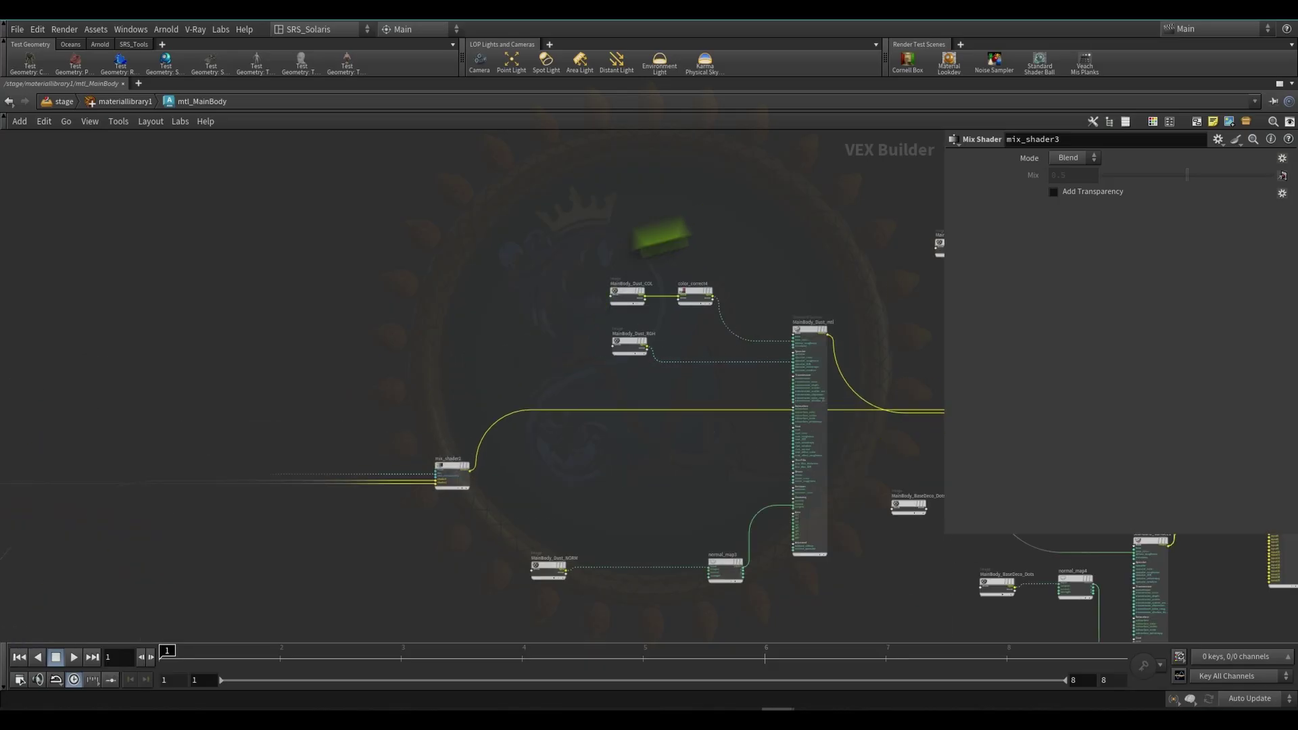
pyautogui.moveTo(347, 328); pyautogui.dragTo(284, 290)
pyautogui.scroll(5, 282, 277)
pyautogui.scroll(-4, 415, 289)
pyautogui.moveTo(406, 516); pyautogui.dragTo(403, 325, button='middle')
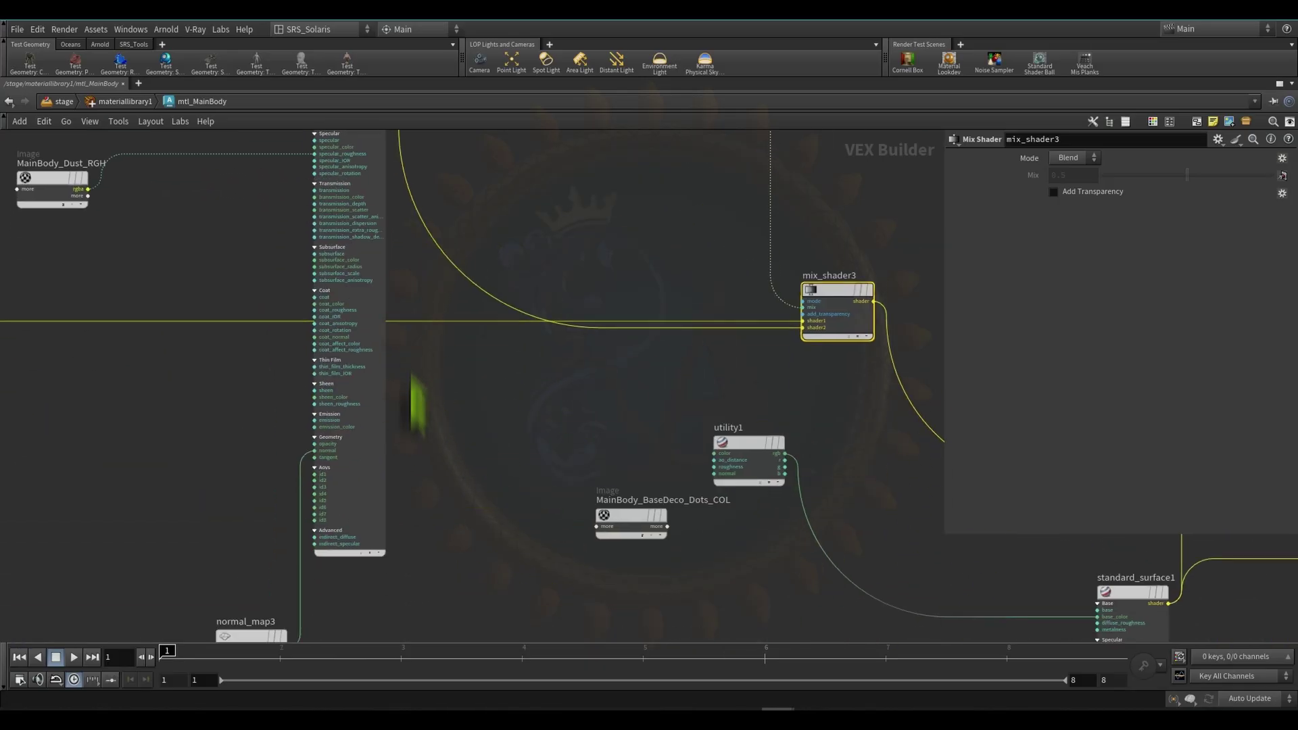
pyautogui.moveTo(467, 438); pyautogui.dragTo(588, 215, button='middle')
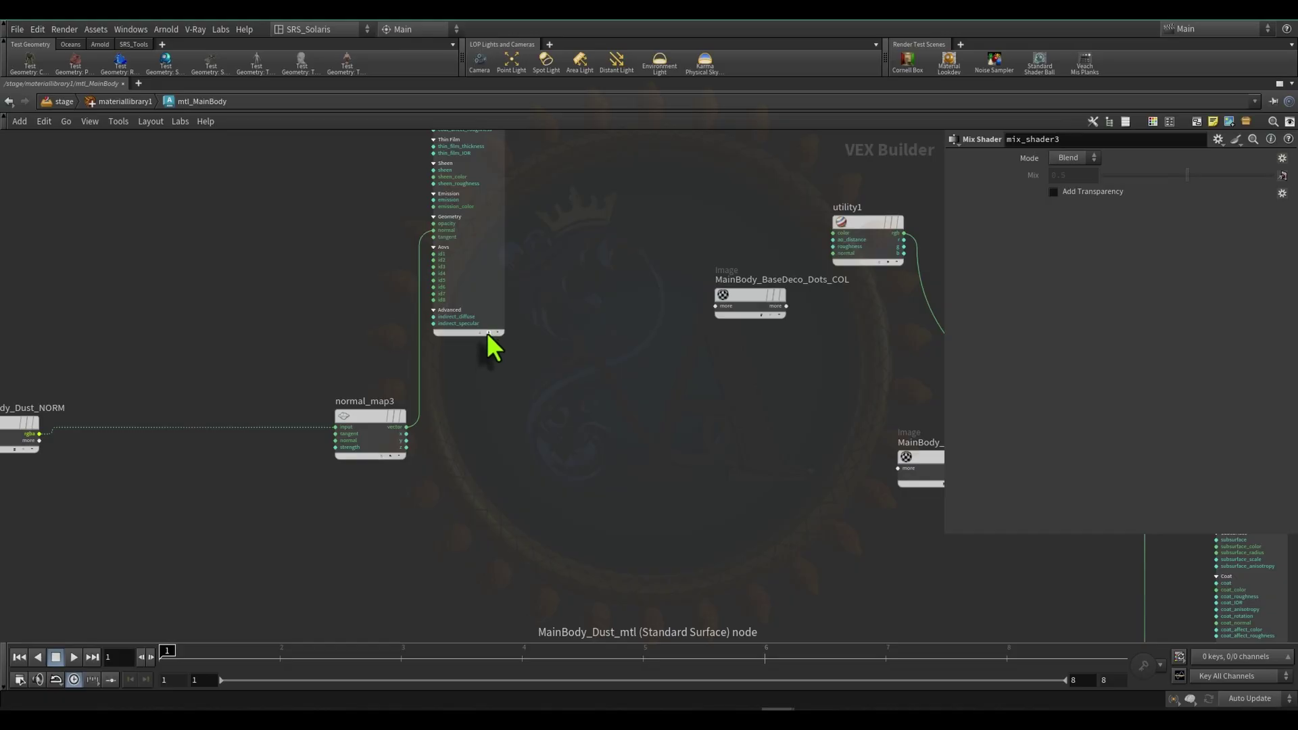
# - Move MainBody_Dust_NORM and normal_map3 together to just below the MainBody_Dust_RGH node
pyautogui.scroll(-5, 487, 333)
pyautogui.moveTo(235, 614); pyautogui.dragTo(514, 498)
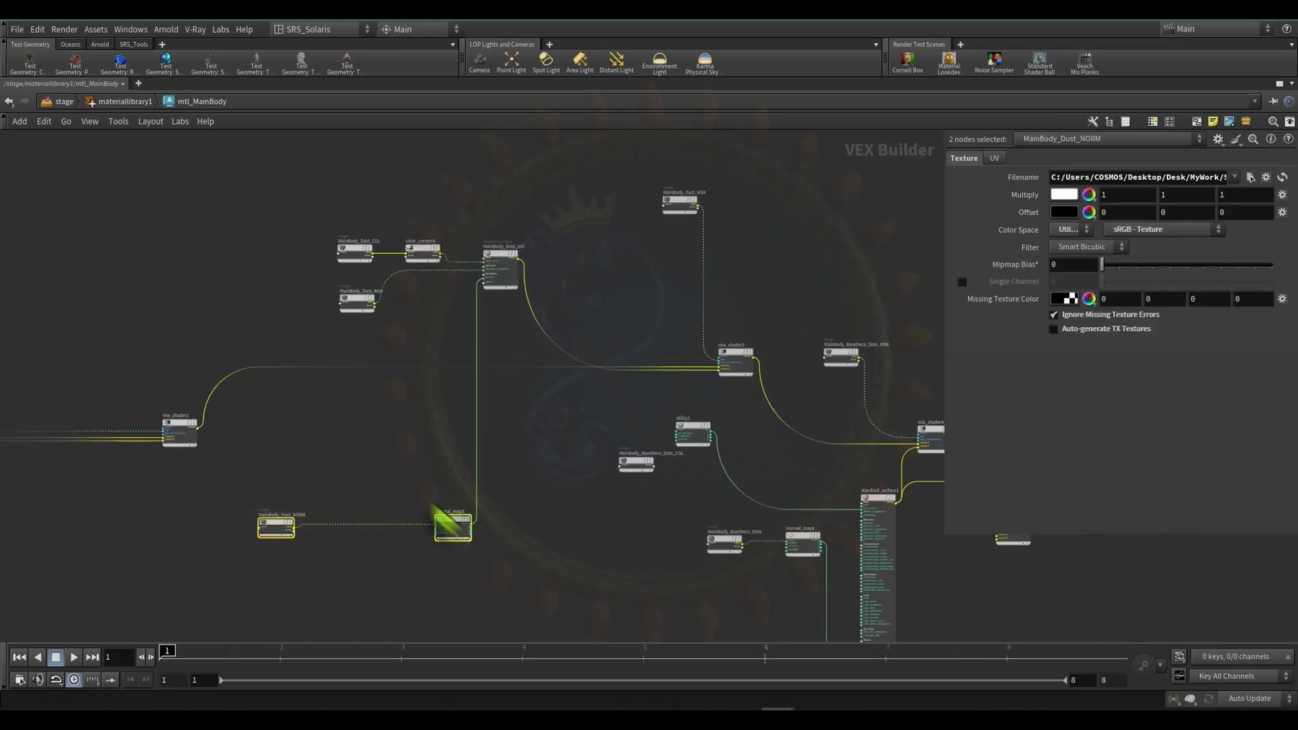
pyautogui.moveTo(462, 534); pyautogui.dragTo(403, 341)
# - Move the six MainBody_Dust nodes as a group to the empty area above the main shader chain
pyautogui.moveTo(175, 191); pyautogui.dragTo(541, 357)
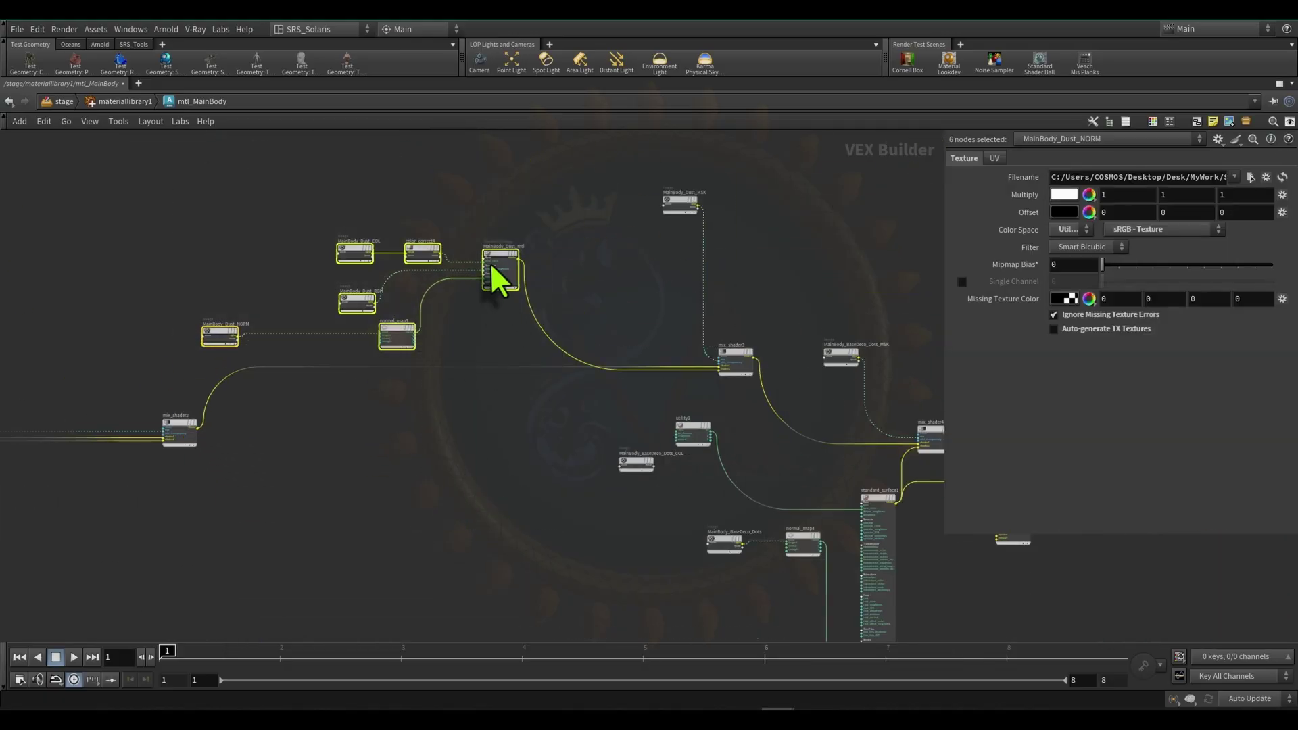
pyautogui.moveTo(491, 263); pyautogui.dragTo(425, 144)
pyautogui.moveTo(388, 267); pyautogui.dragTo(549, 450, button='middle')
pyautogui.scroll(-4, 551, 449)
pyautogui.moveTo(573, 399); pyautogui.dragTo(491, 278)
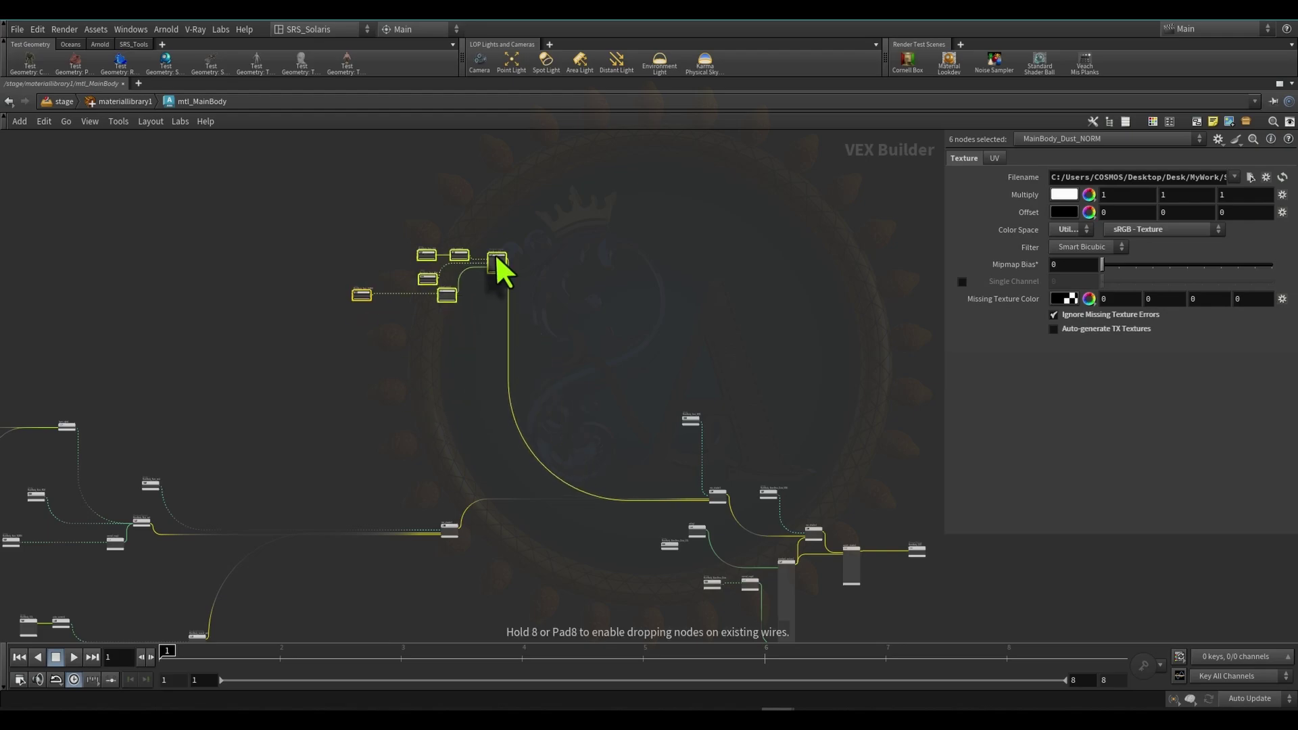
# - Enclose the six MainBody_Dust nodes in a network box and enlarge it to leave space around them
pyautogui.click(1197, 122)
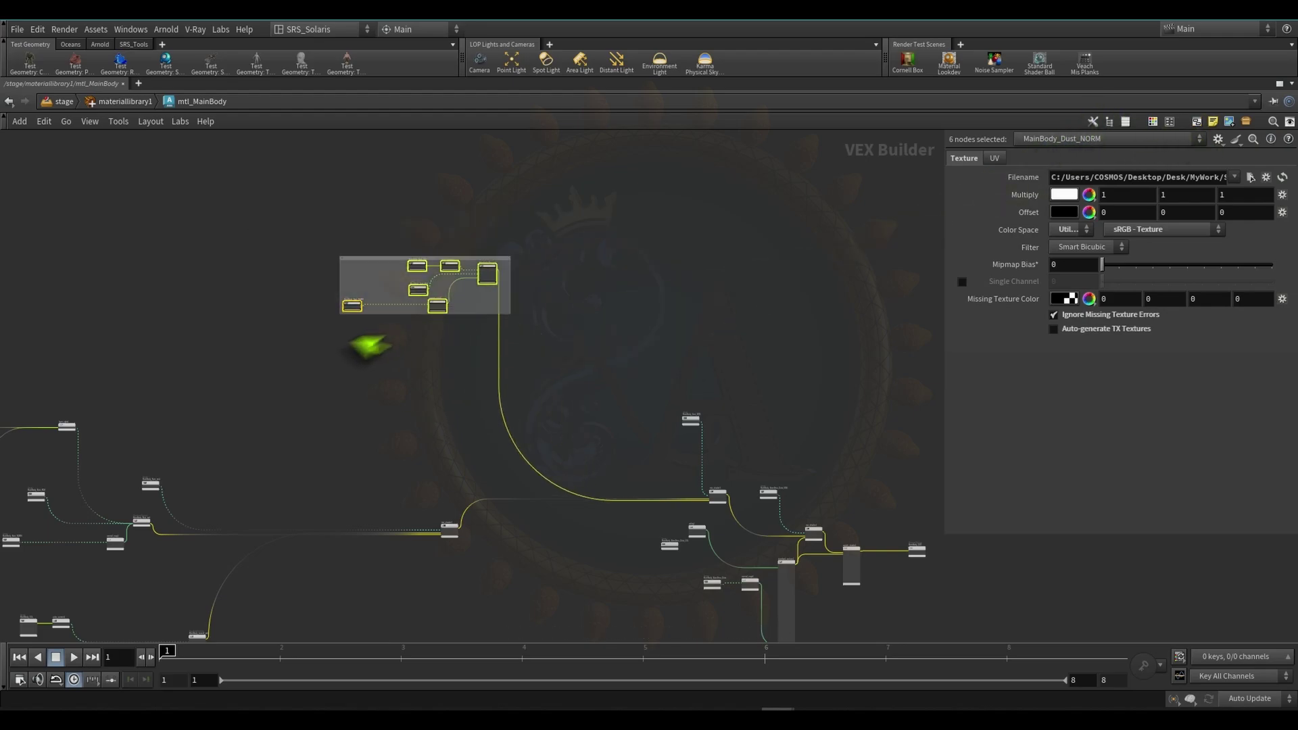
pyautogui.scroll(3, 358, 335)
pyautogui.moveTo(339, 293); pyautogui.dragTo(265, 351)
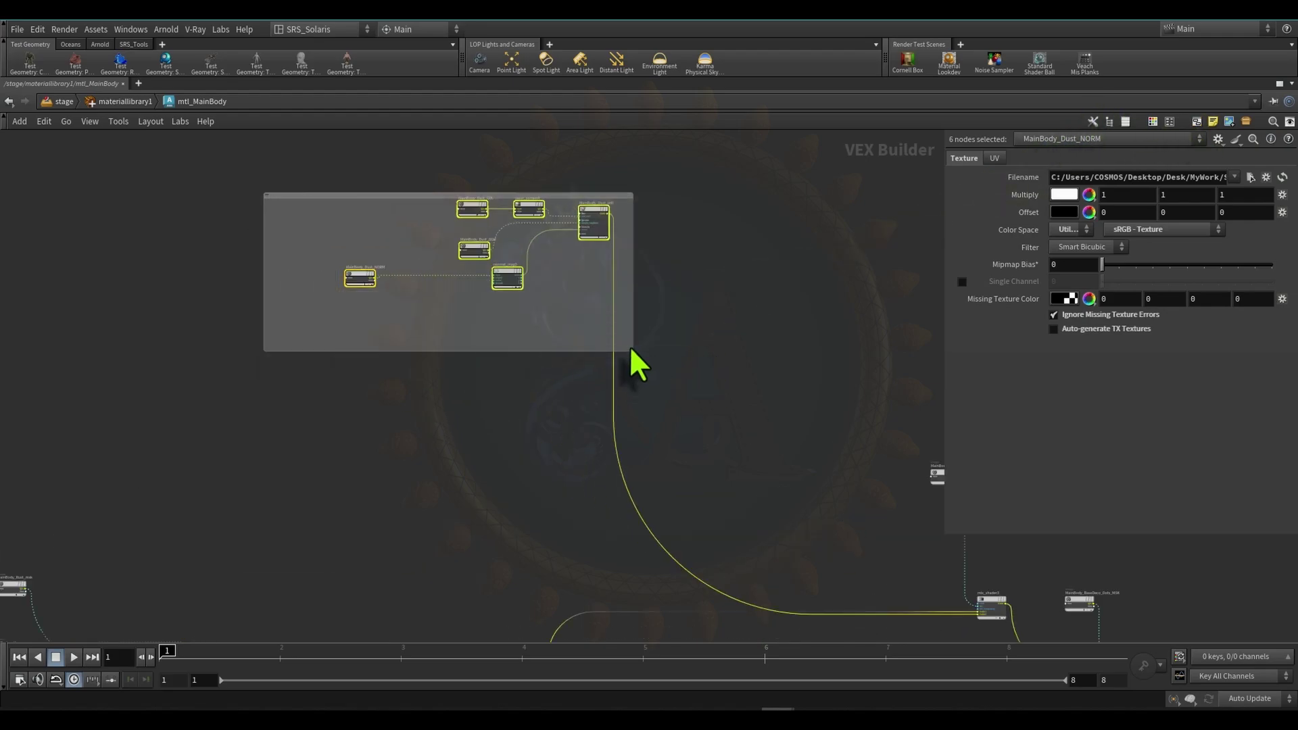
pyautogui.moveTo(633, 351); pyautogui.dragTo(751, 364)
pyautogui.moveTo(711, 194); pyautogui.dragTo(714, 168)
pyautogui.click(797, 233)
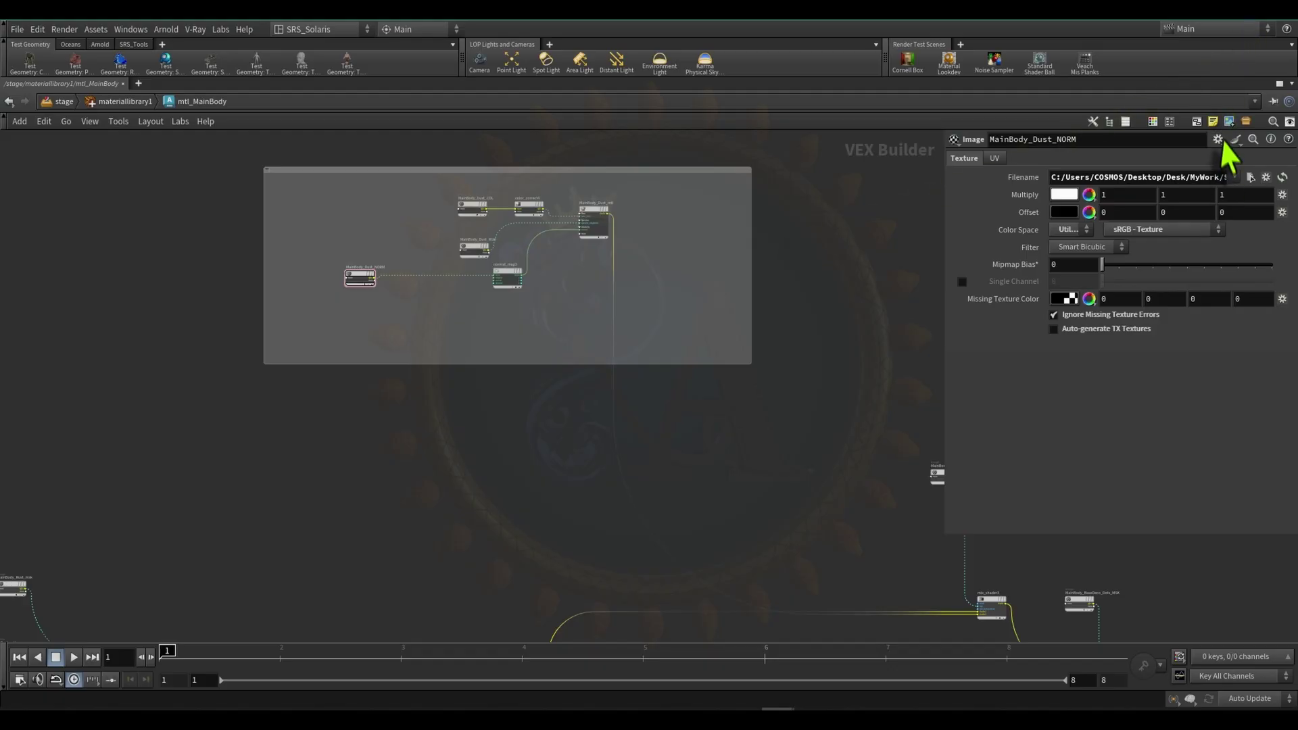
# - Add a sticky note inside the dust network box, above the MainBody_Dust_NORM node
pyautogui.click(1213, 121)
pyautogui.moveTo(659, 349); pyautogui.dragTo(364, 214)
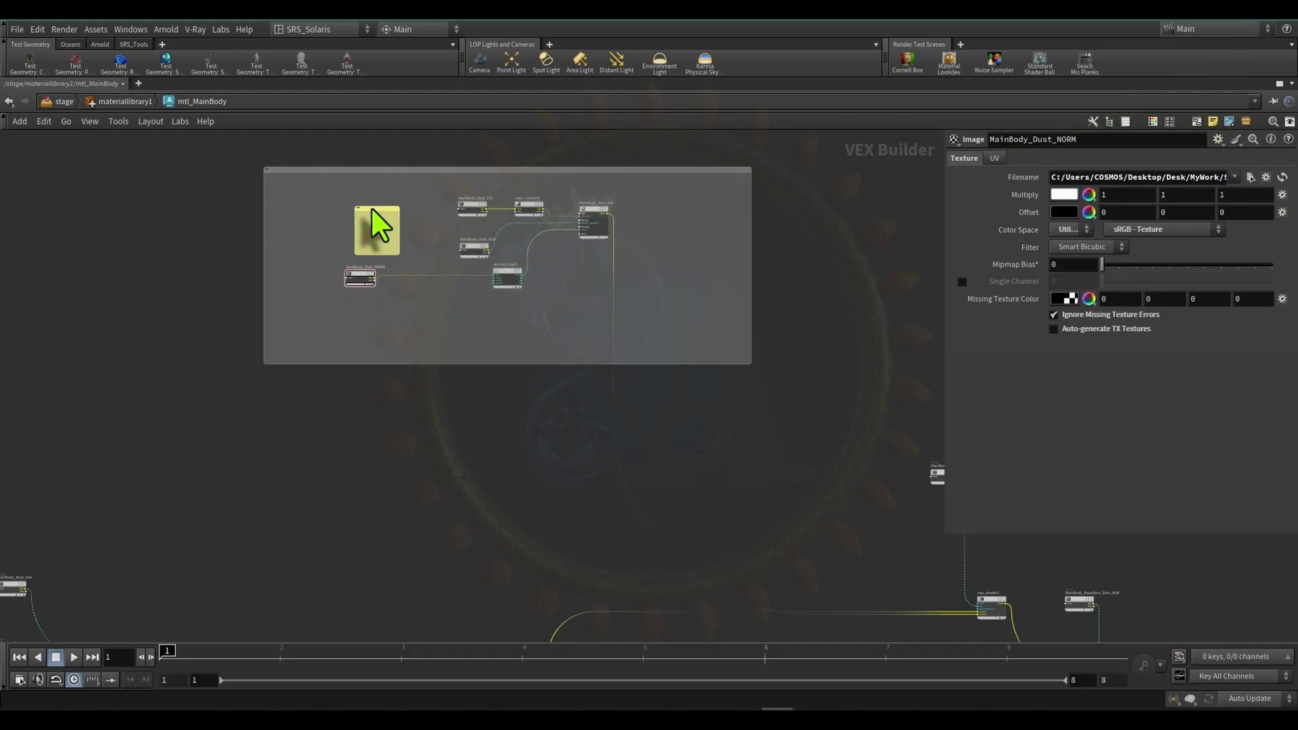
pyautogui.scroll(3, 379, 255)
pyautogui.click(651, 463)
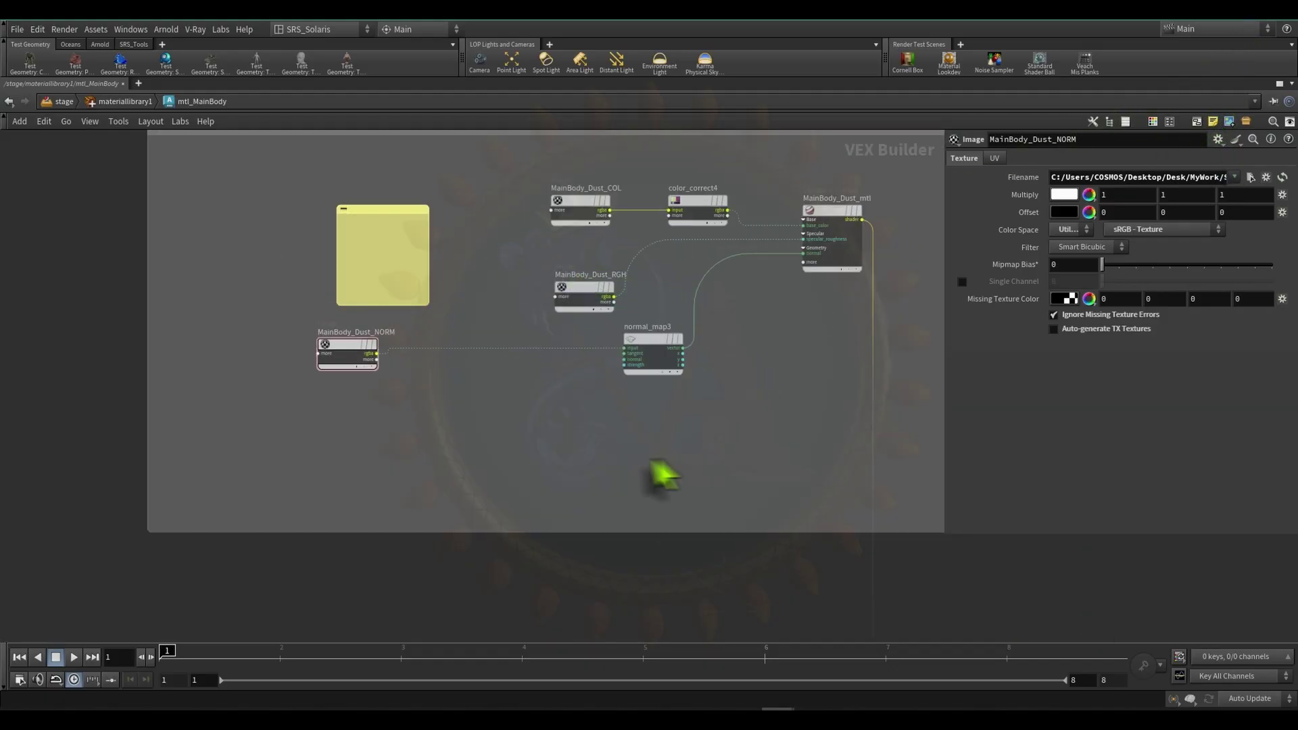
pyautogui.click(411, 276)
pyautogui.moveTo(540, 248); pyautogui.dragTo(422, 274, button='middle')
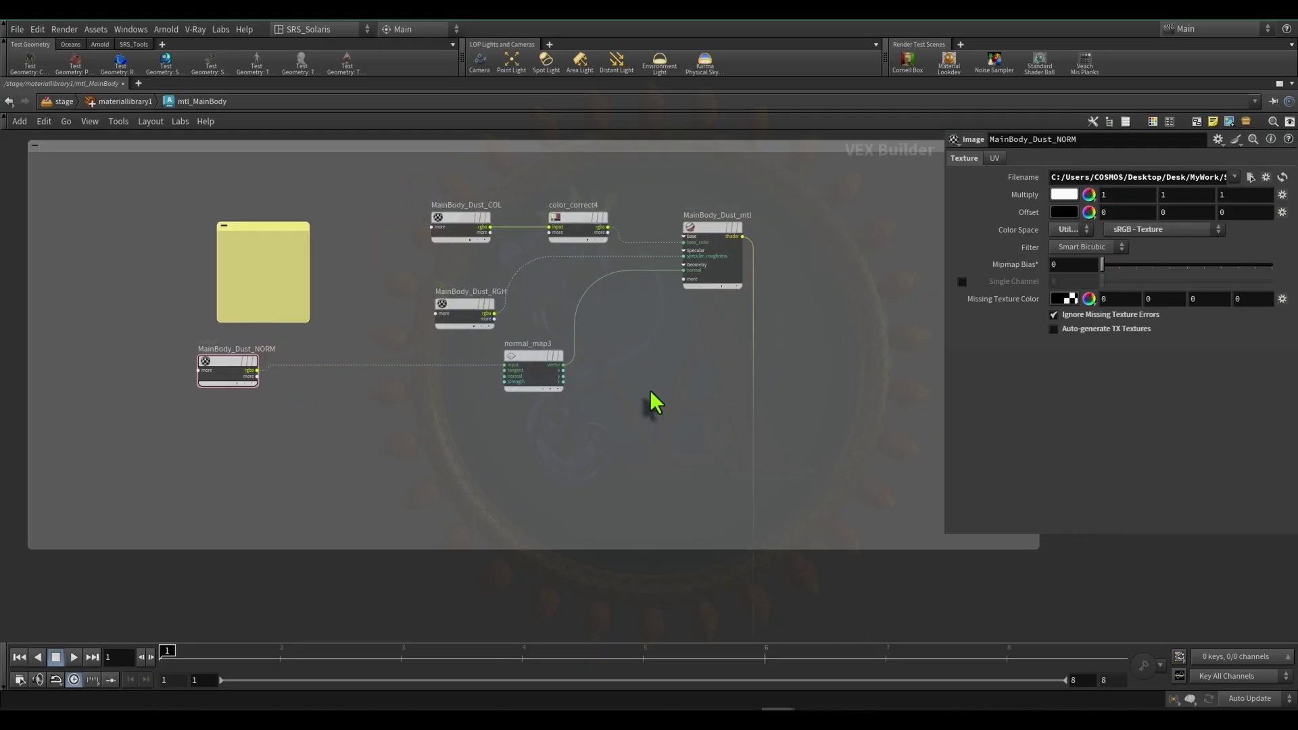
# - Move mix_shader3 up so it sits close beneath the dust mask image node
pyautogui.scroll(3, 664, 269)
pyautogui.scroll(-4, 737, 222)
pyautogui.scroll(4, 769, 181)
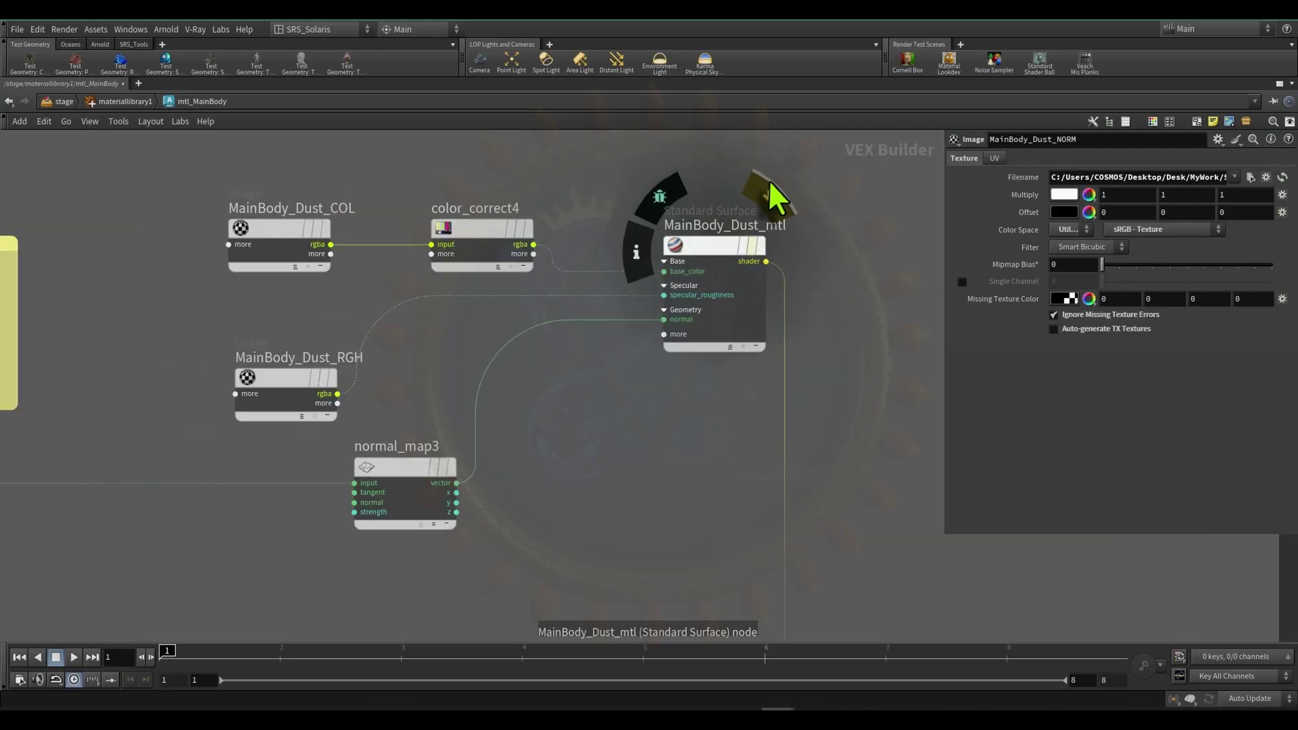
pyautogui.scroll(-6, 778, 231)
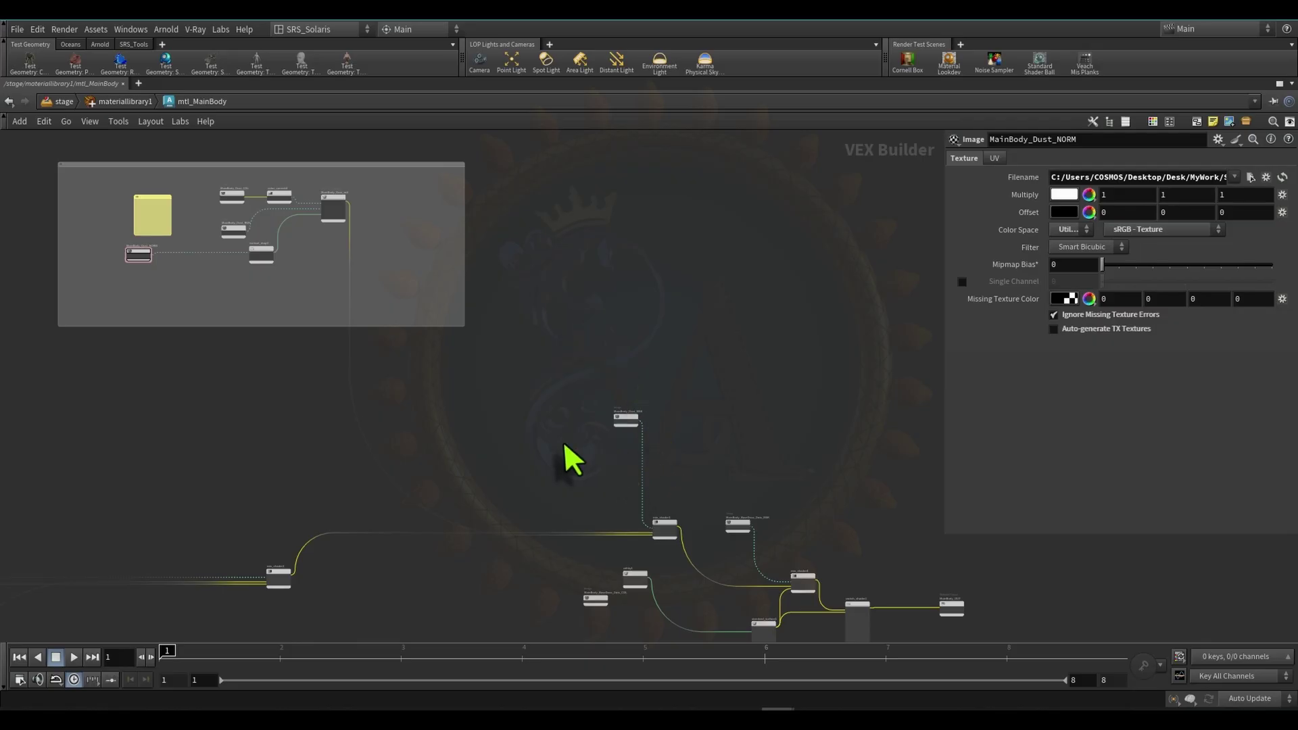
pyautogui.scroll(4, 609, 426)
pyautogui.moveTo(737, 459); pyautogui.dragTo(726, 296)
# - Move the MainBody_overall_mtl surface up relative to its input texture nodes
pyautogui.scroll(-3, 535, 352)
pyautogui.moveTo(217, 477); pyautogui.dragTo(487, 410, button='middle')
pyautogui.scroll(6, 494, 395)
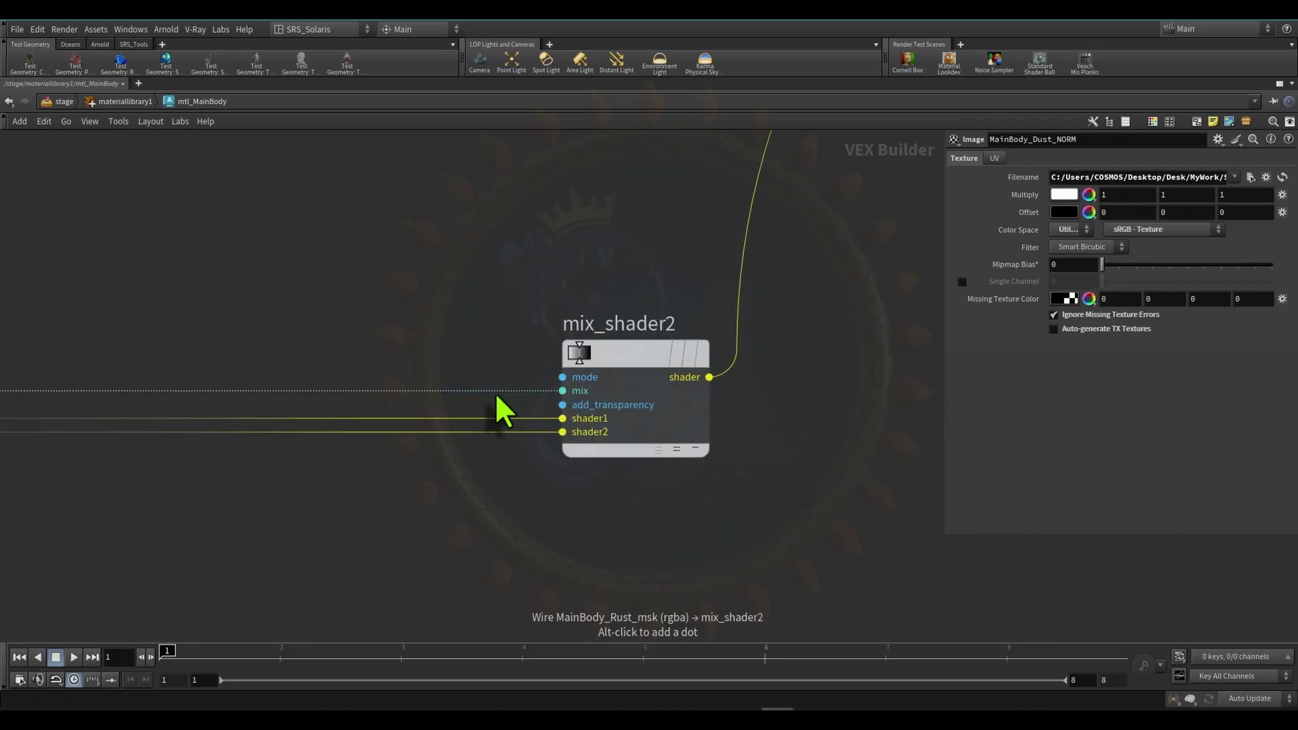
pyautogui.scroll(-5, 496, 395)
pyautogui.moveTo(406, 309); pyautogui.dragTo(896, 194, button='middle')
pyautogui.scroll(5, 419, 558)
pyautogui.moveTo(390, 507); pyautogui.dragTo(347, 246)
# - Enclose the ten MainBody_overall nodes in a network box and move the box down and left, away from the rust nodes
pyautogui.scroll(-4, 347, 246)
pyautogui.moveTo(347, 247); pyautogui.dragTo(602, 386, button='middle')
pyautogui.moveTo(214, 522); pyautogui.dragTo(481, 313)
pyautogui.click(1195, 123)
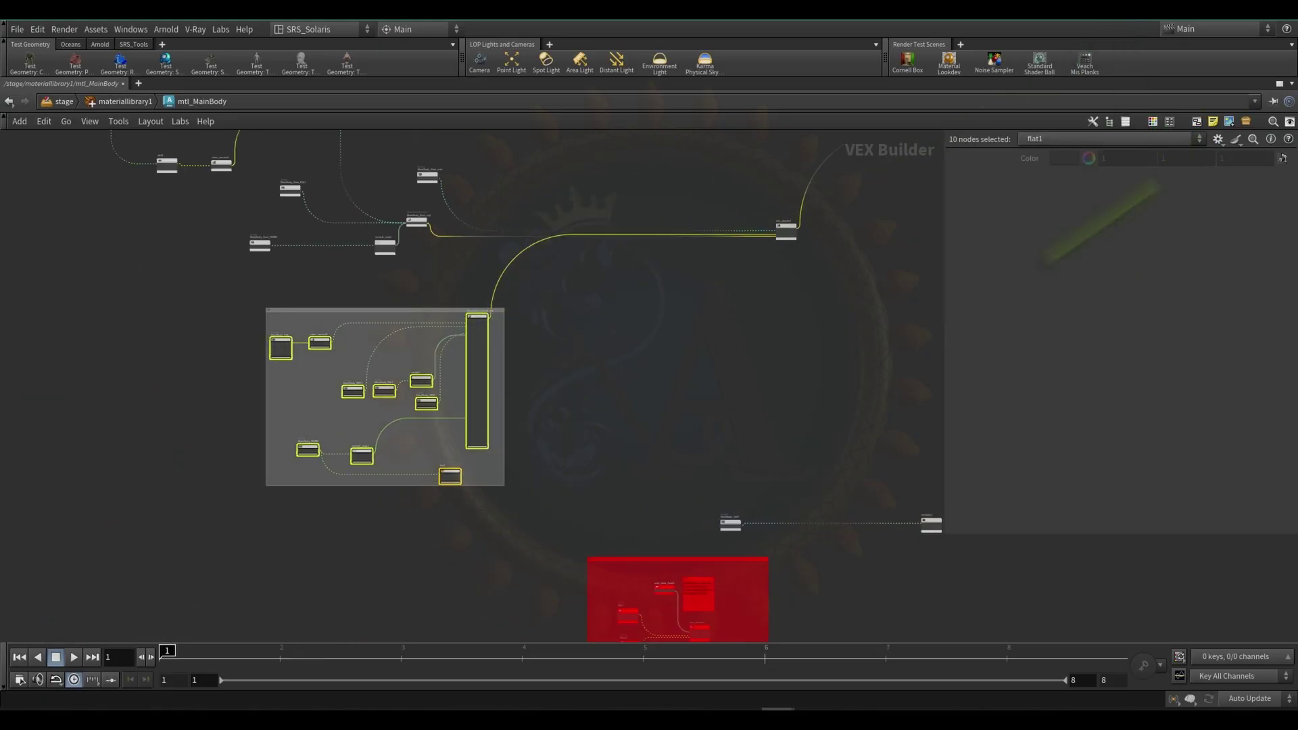
pyautogui.moveTo(405, 312); pyautogui.dragTo(261, 420)
# - Select mix_shader2, and move the MainBody_Rust_mtl surface up and left, above normal_map2
pyautogui.moveTo(663, 301); pyautogui.dragTo(508, 441, button='middle')
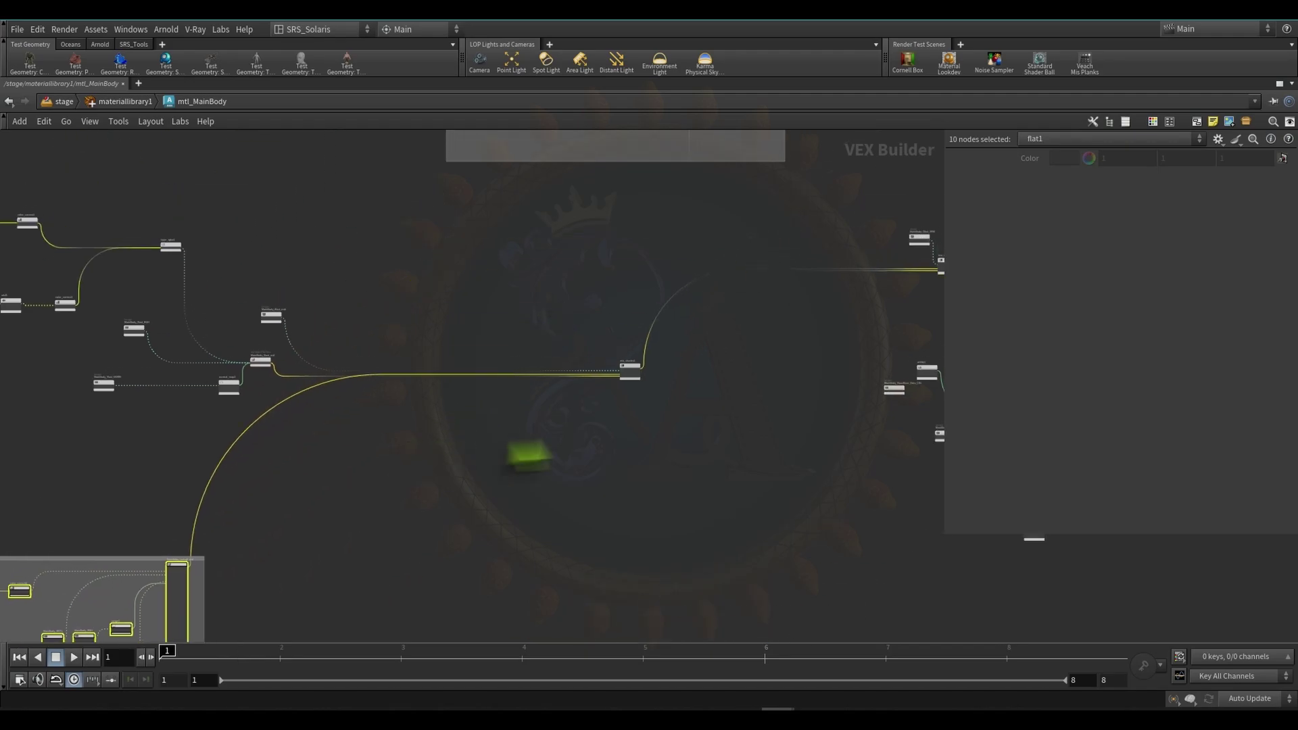
pyautogui.click(630, 371)
pyautogui.moveTo(202, 377); pyautogui.dragTo(444, 411, button='middle')
pyautogui.scroll(1, 445, 411)
pyautogui.scroll(3, 445, 412)
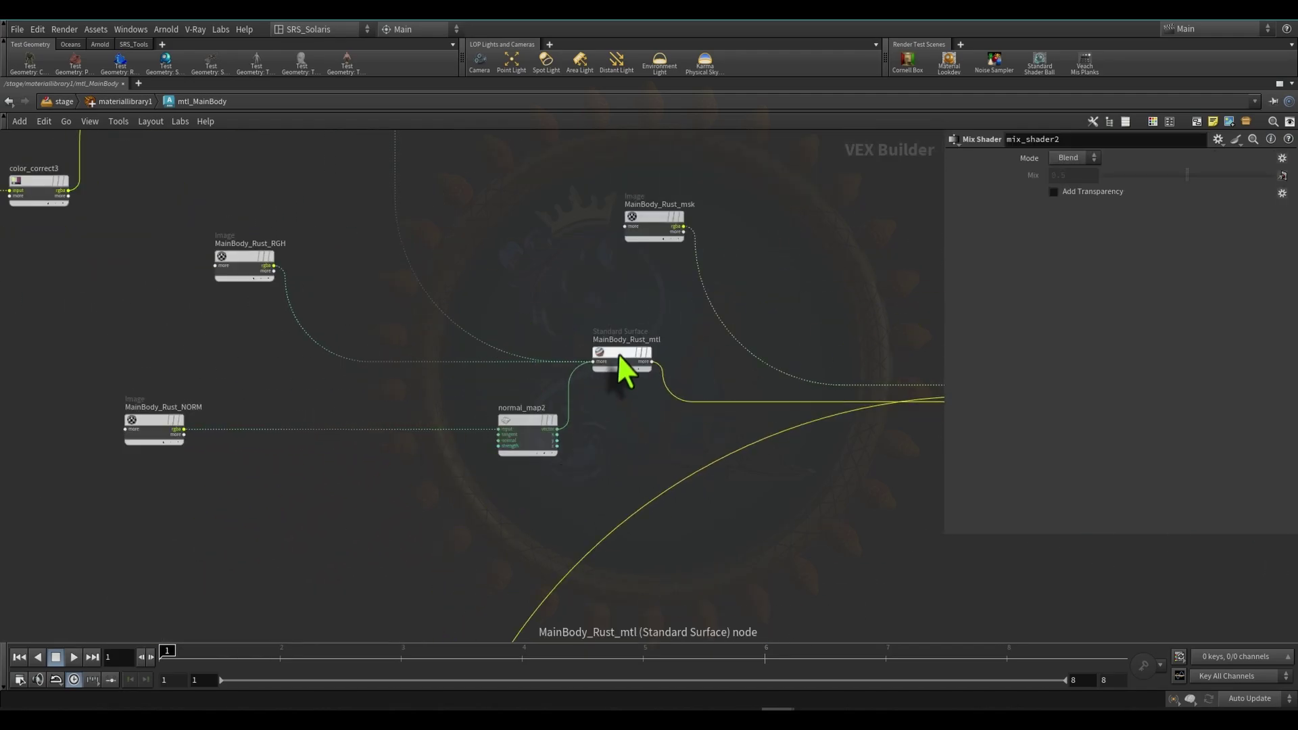
pyautogui.scroll(3, 620, 356)
pyautogui.moveTo(620, 357); pyautogui.dragTo(535, 261)
pyautogui.moveTo(473, 262); pyautogui.dragTo(499, 494, button='middle')
# - Move the MainBody_Rust_msk image node right, next to mix_shader2 and slightly above it
pyautogui.moveTo(714, 356); pyautogui.dragTo(790, 228)
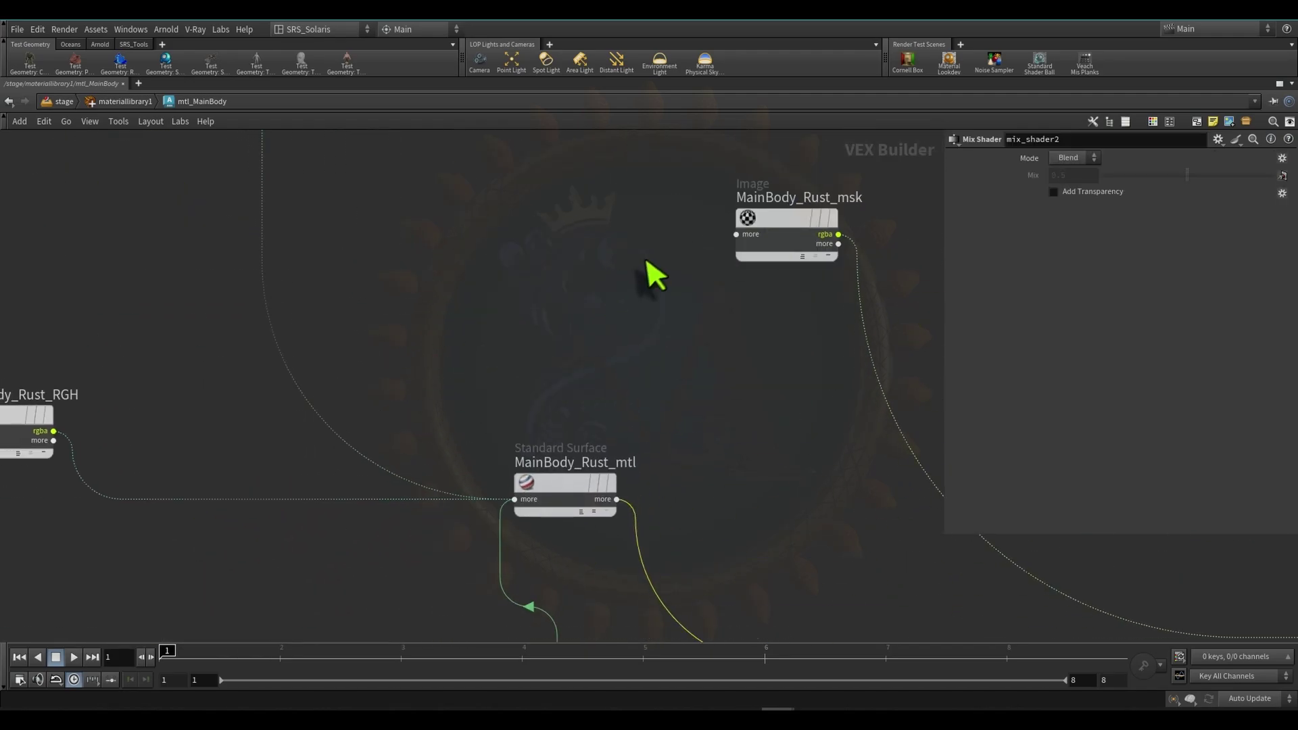
pyautogui.scroll(-5, 654, 275)
pyautogui.moveTo(407, 311); pyautogui.dragTo(743, 267)
pyautogui.moveTo(811, 351); pyautogui.dragTo(813, 351)
pyautogui.moveTo(842, 346); pyautogui.dragTo(586, 316, button='middle')
pyautogui.scroll(4, 585, 315)
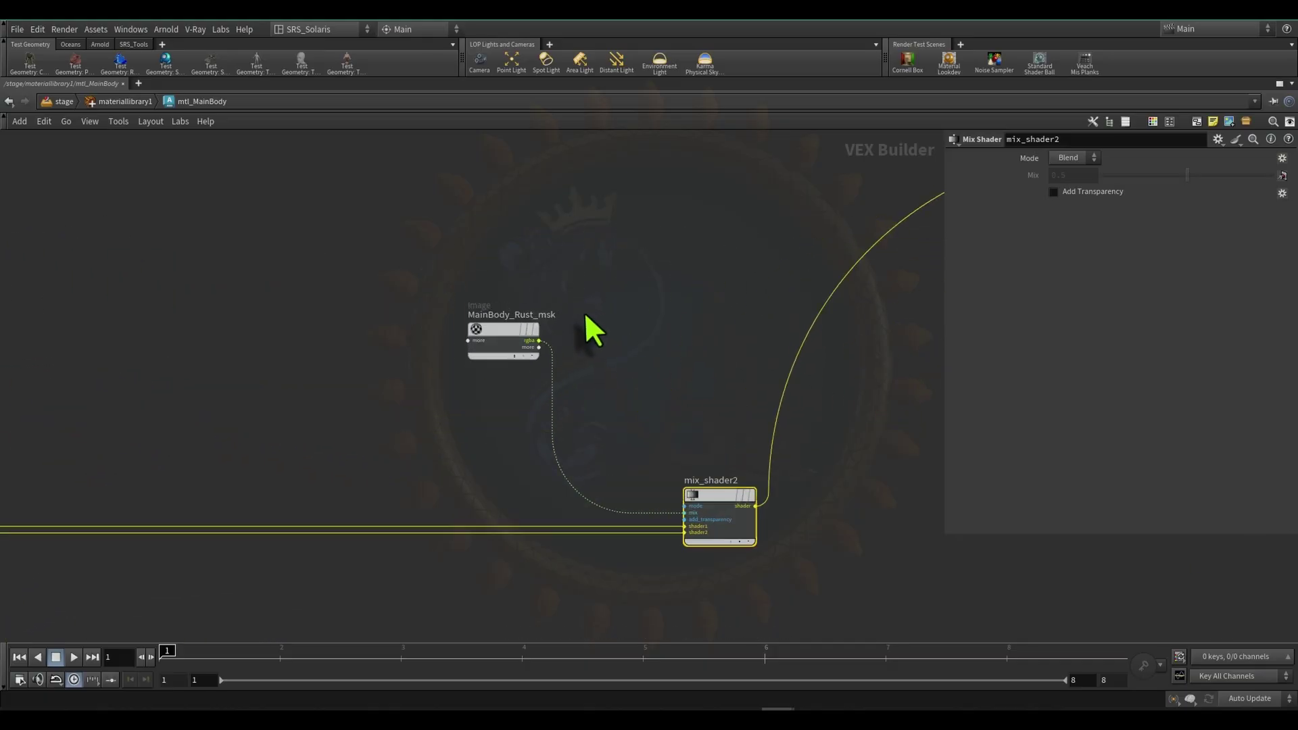
pyautogui.moveTo(669, 456); pyautogui.dragTo(666, 320, button='middle')
pyautogui.scroll(2, 666, 319)
pyautogui.scroll(-4, 297, 318)
pyautogui.moveTo(135, 287); pyautogui.dragTo(823, 368, button='middle')
pyautogui.scroll(-3, 410, 311)
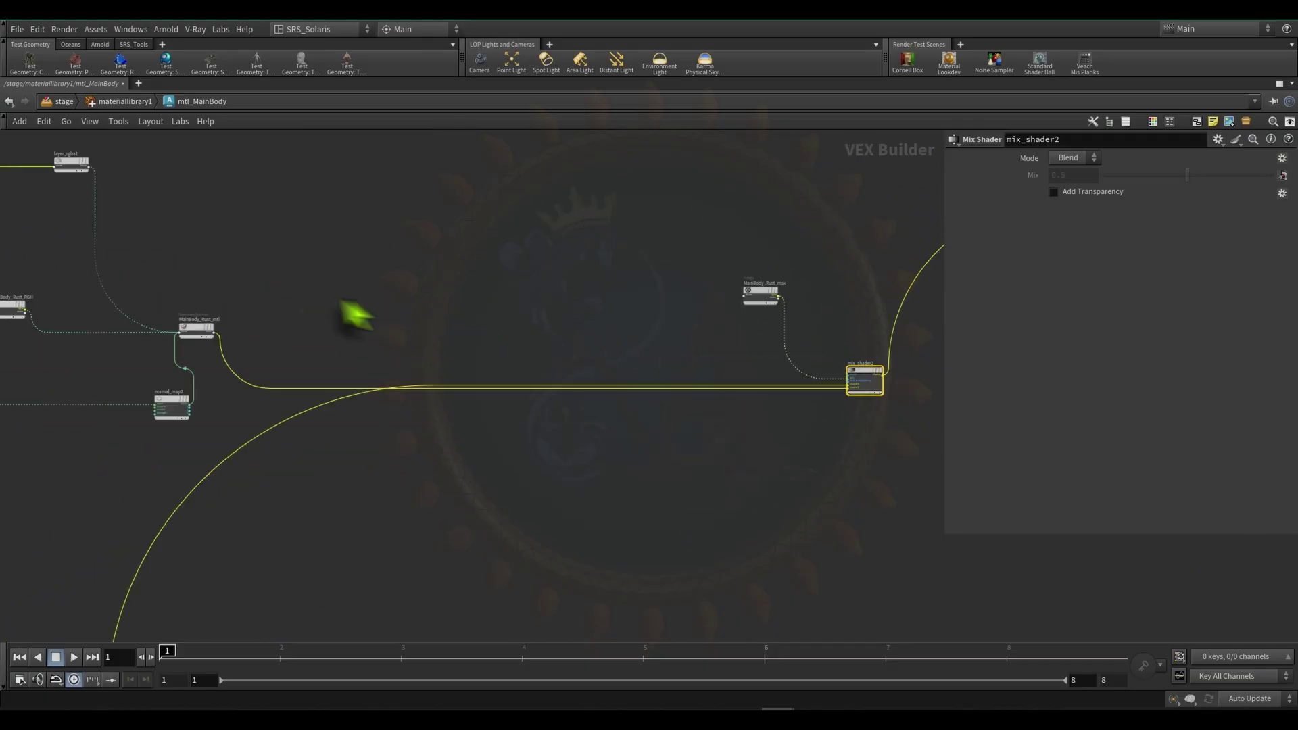
# - Examine the rust branch's nodes, checking the settings of add1, color_correct3 and color_correct1
pyautogui.scroll(3, 210, 396)
pyautogui.moveTo(210, 395); pyautogui.dragTo(605, 436, button='middle')
pyautogui.moveTo(550, 440); pyautogui.dragTo(402, 388)
pyautogui.moveTo(292, 287); pyautogui.dragTo(443, 409, button='middle')
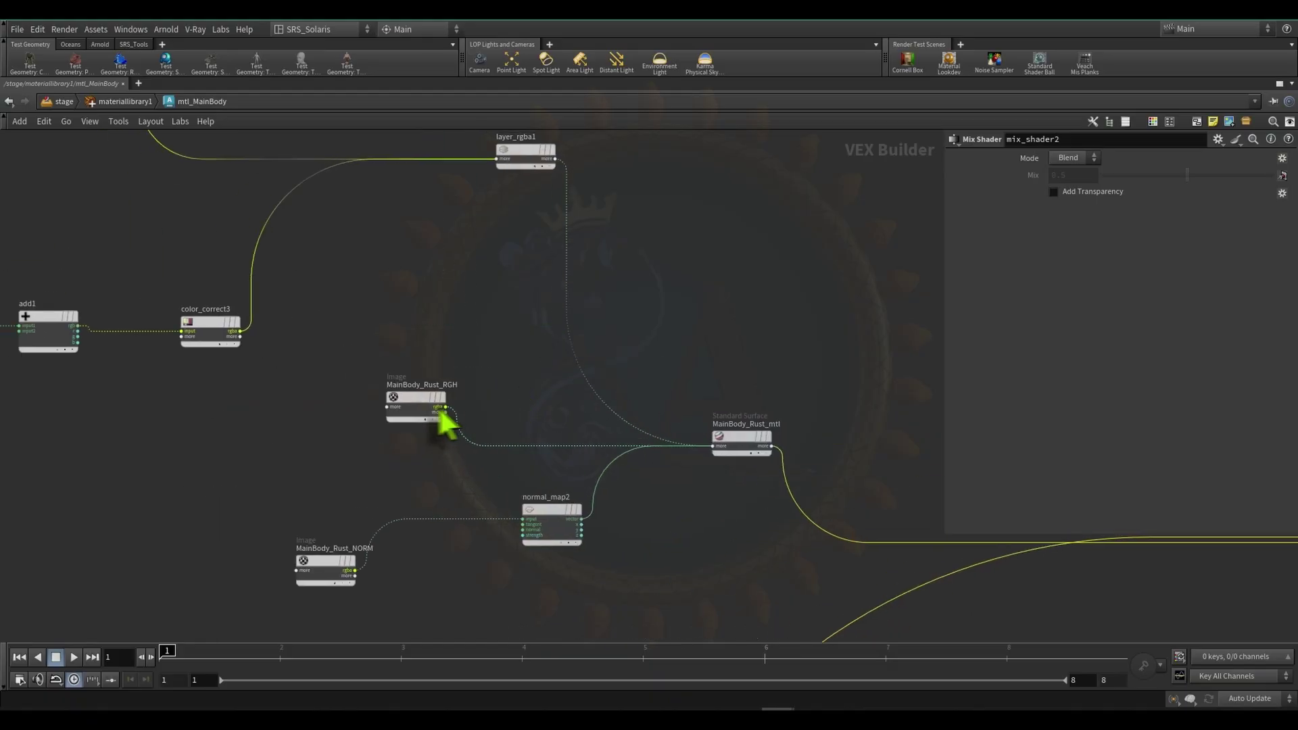
pyautogui.moveTo(291, 321); pyautogui.dragTo(589, 419, button='middle')
pyautogui.moveTo(279, 485); pyautogui.dragTo(414, 401)
pyautogui.click(507, 423)
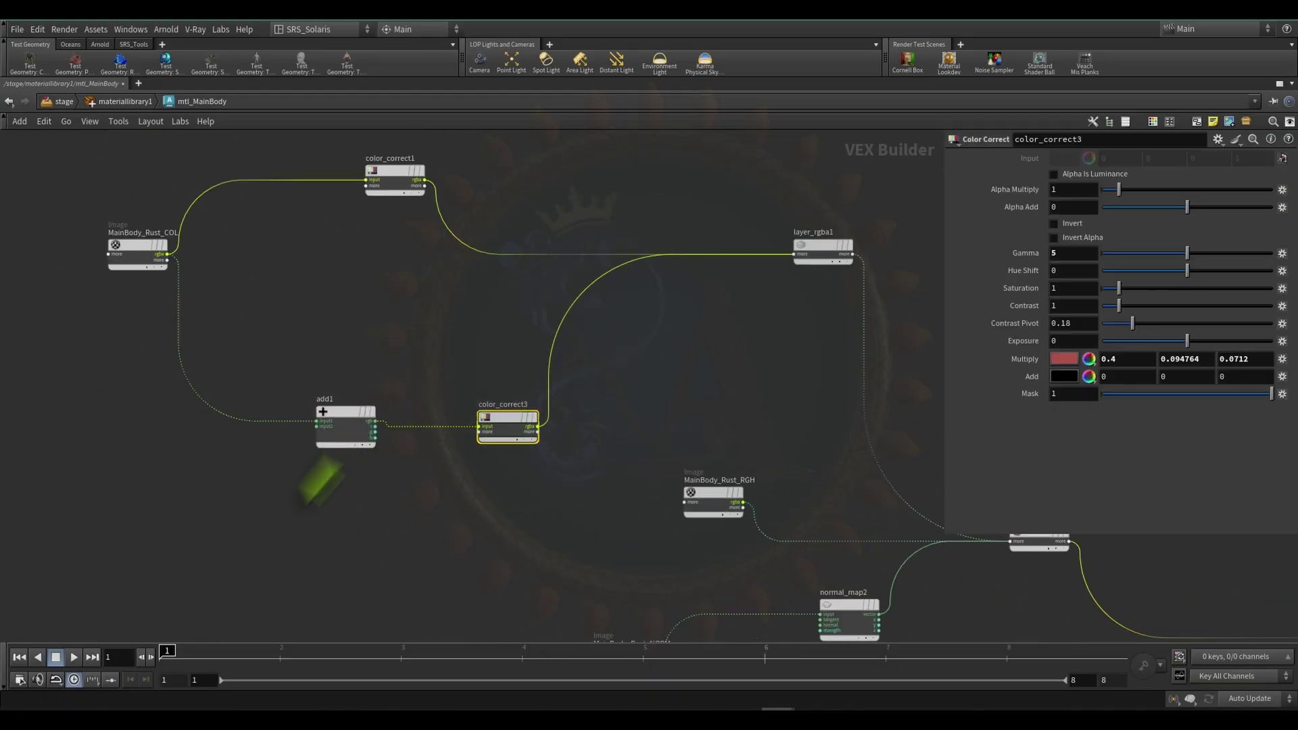
pyautogui.click(345, 426)
pyautogui.click(506, 426)
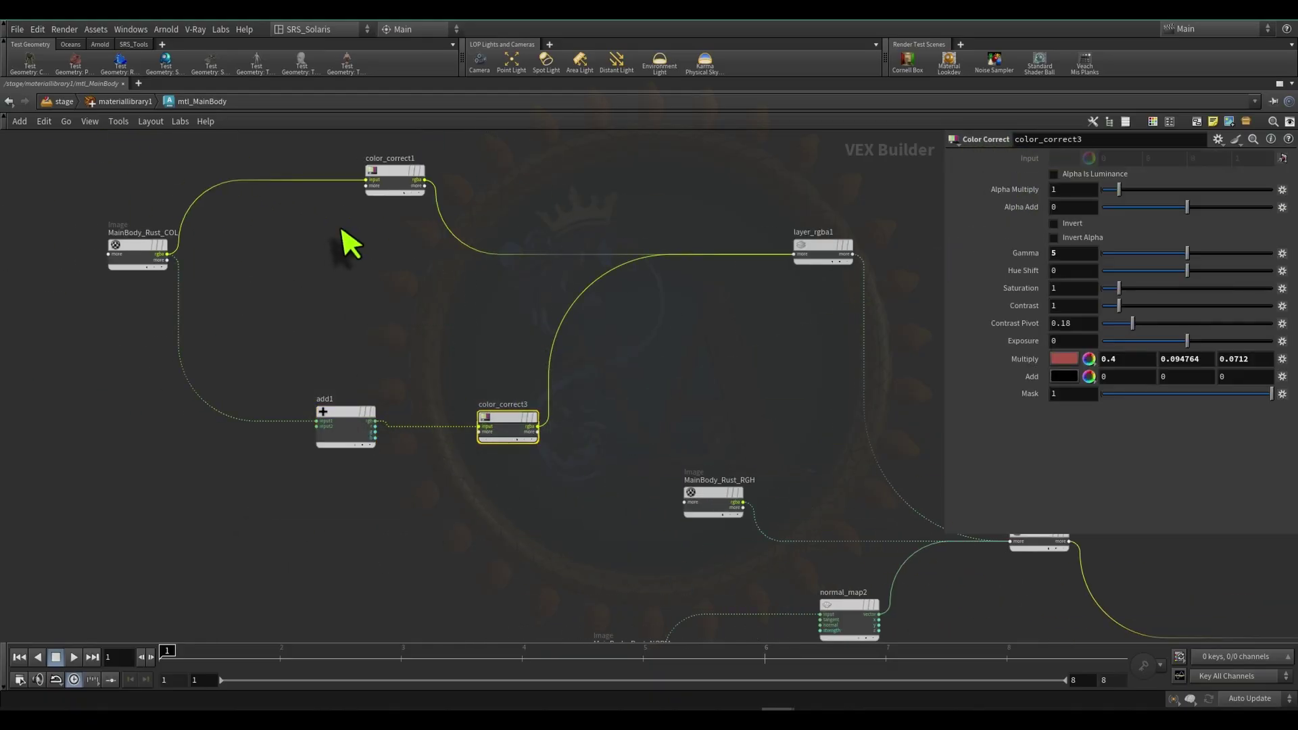
pyautogui.moveTo(342, 230); pyautogui.dragTo(409, 349, button='middle')
pyautogui.click(463, 292)
pyautogui.scroll(-8, 466, 279)
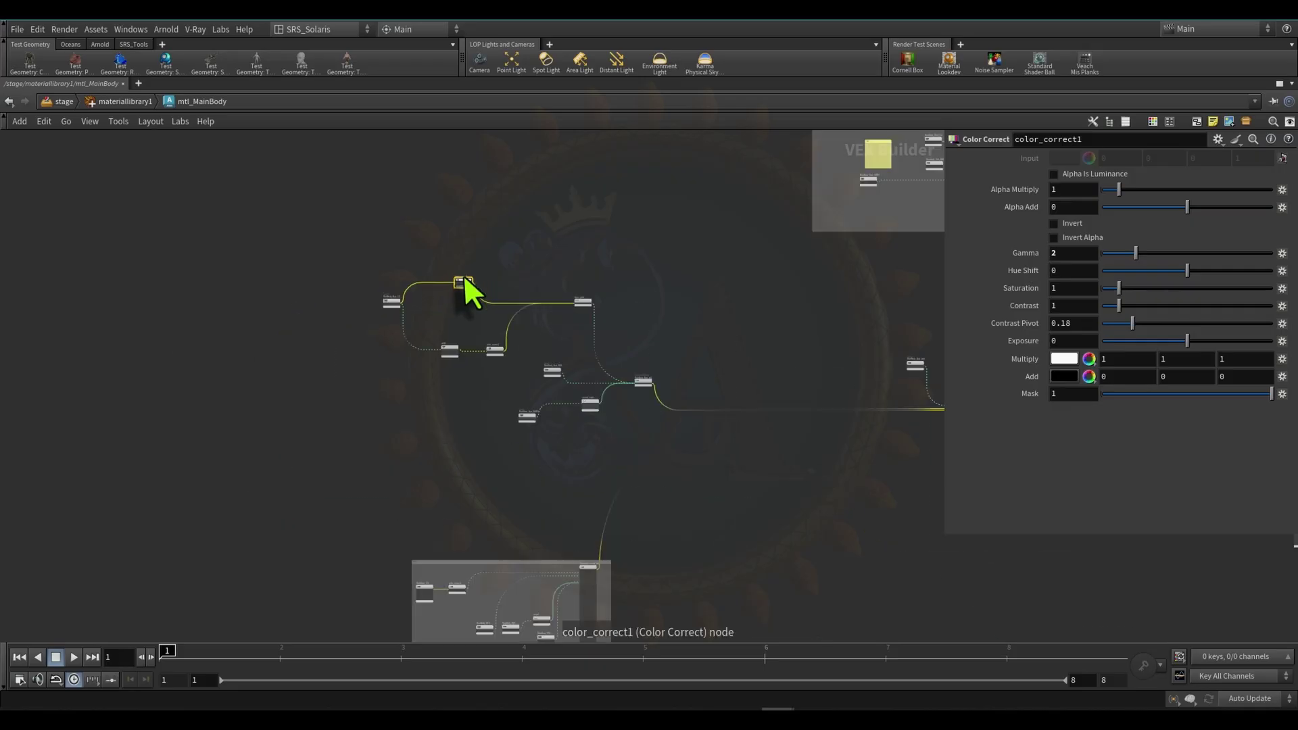
# - Enclose the MainBody_Rust texture, correction and shader nodes in a network box, placed just above the existing lower box
pyautogui.moveTo(351, 194); pyautogui.dragTo(706, 478)
pyautogui.moveTo(615, 360); pyautogui.dragTo(547, 248)
pyautogui.moveTo(539, 528); pyautogui.dragTo(497, 369, button='middle')
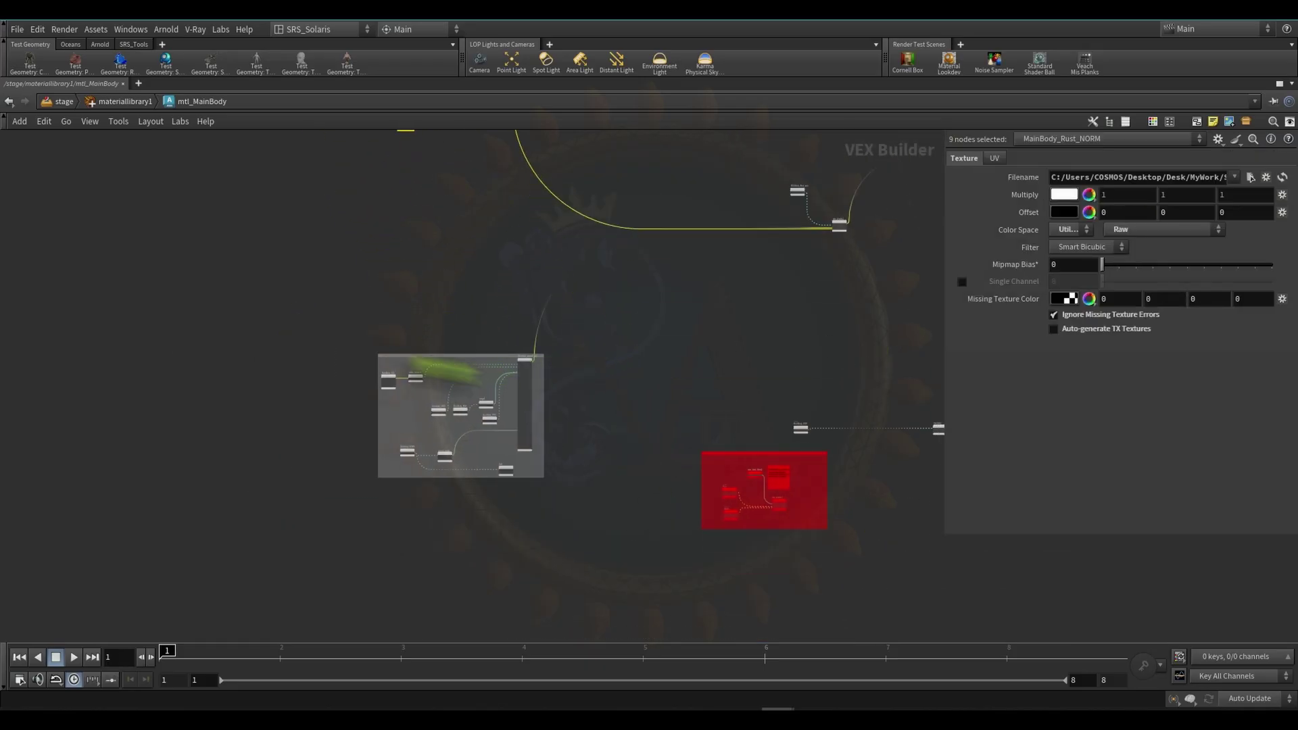
pyautogui.moveTo(299, 270); pyautogui.dragTo(558, 551)
pyautogui.moveTo(578, 415); pyautogui.dragTo(558, 583, button='middle')
pyautogui.moveTo(486, 287); pyautogui.dragTo(497, 308)
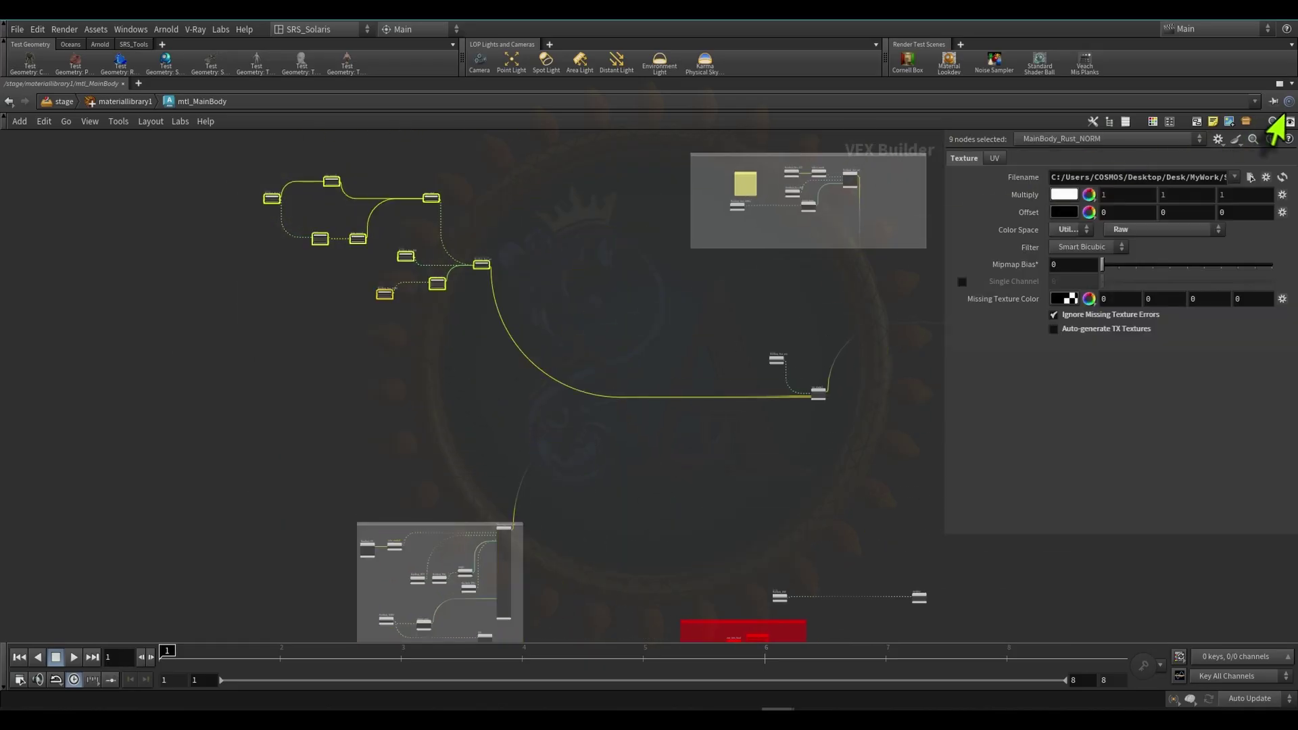
pyautogui.click(1198, 122)
pyautogui.moveTo(441, 177); pyautogui.dragTo(435, 312)
pyautogui.moveTo(433, 311); pyautogui.dragTo(431, 311)
pyautogui.click(473, 254)
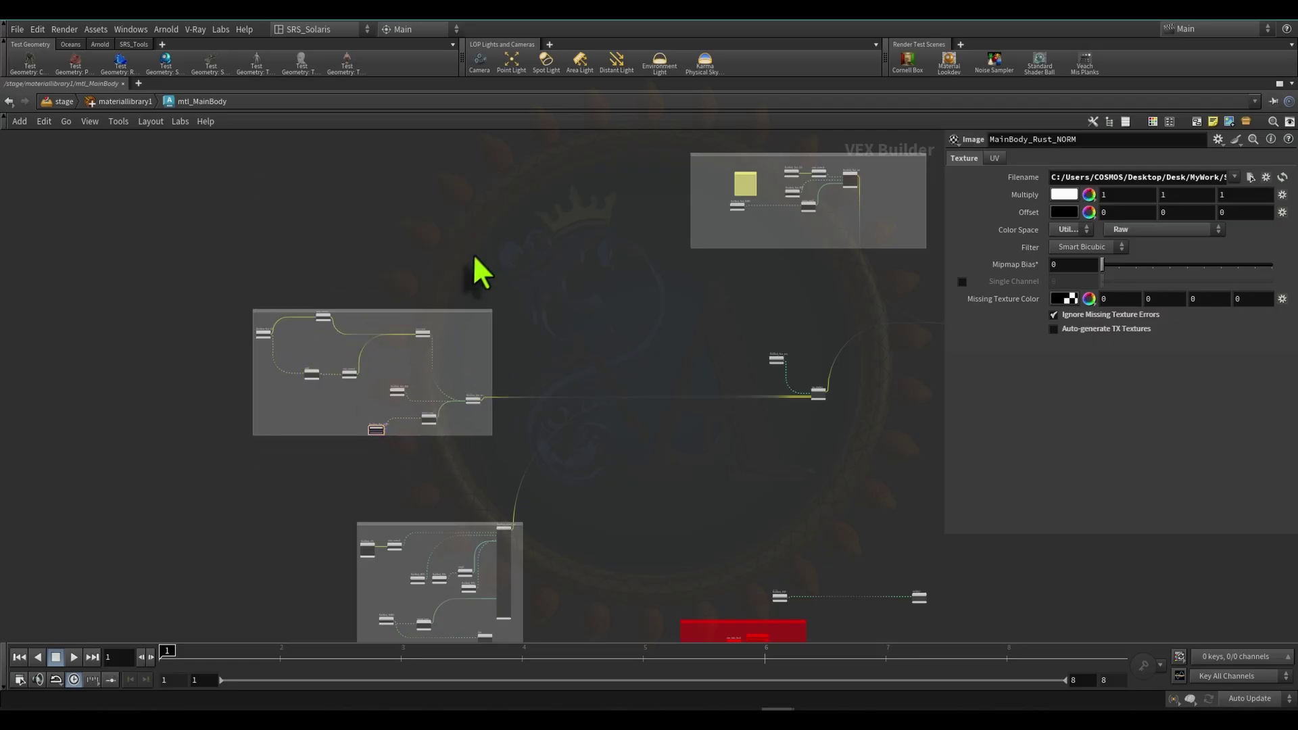
# - Color the rust network box and the existing network box below it green
pyautogui.click(485, 339)
pyautogui.press('c')
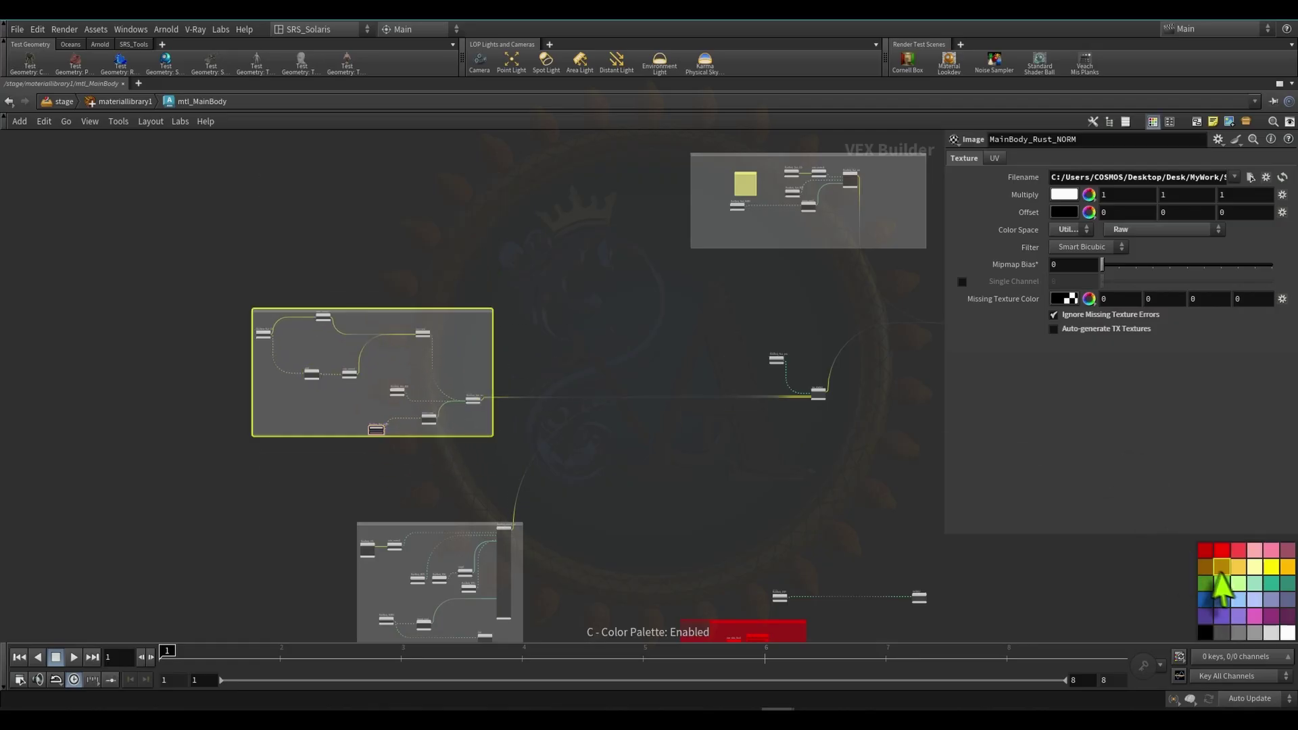
pyautogui.click(1236, 567)
pyautogui.click(548, 335)
pyautogui.moveTo(688, 490); pyautogui.dragTo(667, 386, button='middle')
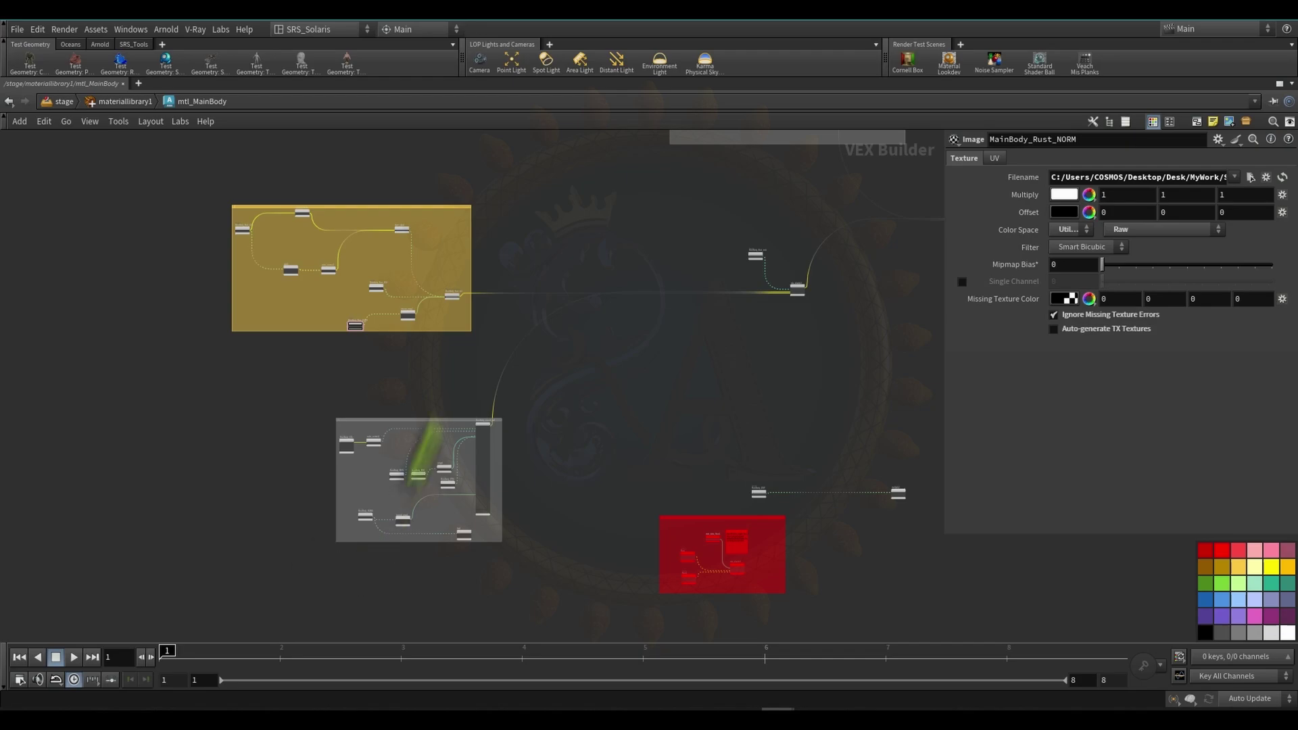
pyautogui.click(449, 226)
pyautogui.click(1222, 583)
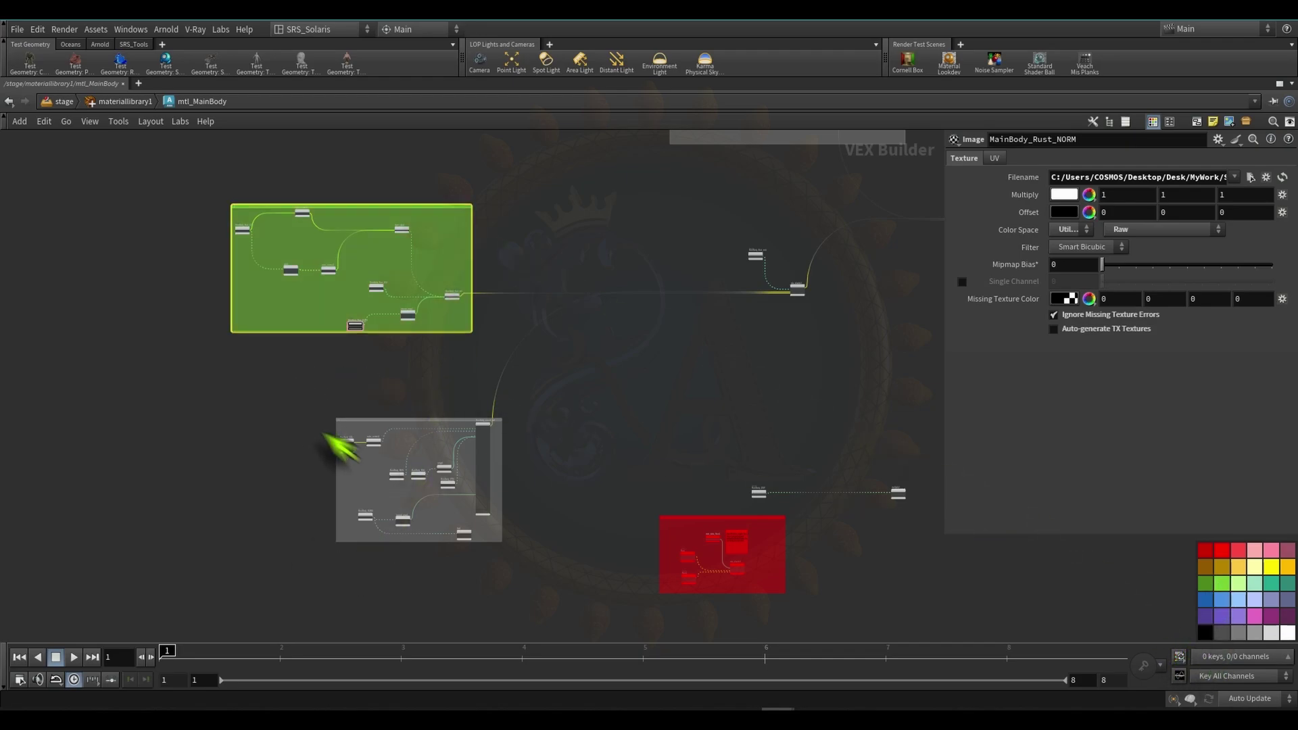
pyautogui.click(366, 424)
pyautogui.click(1222, 582)
pyautogui.click(751, 399)
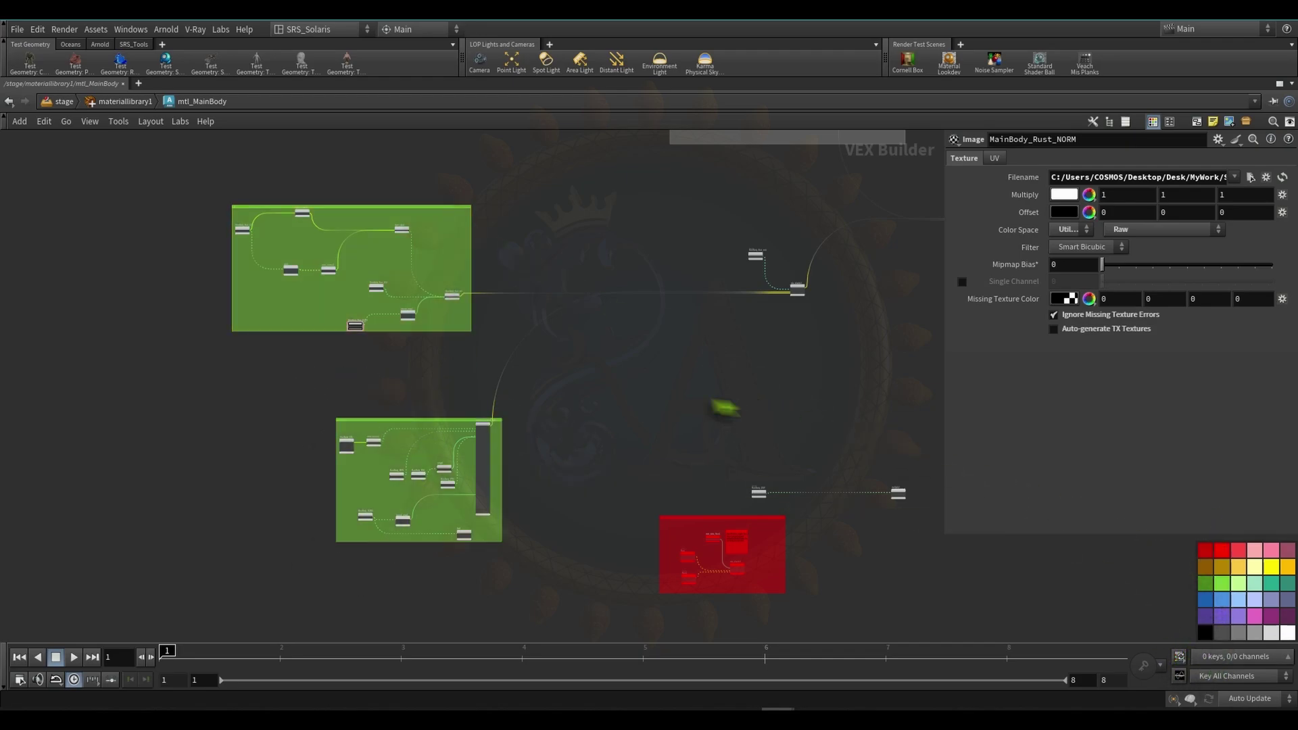
# - Color the network box containing the MainBody_Dust nodes yellow-orange
pyautogui.moveTo(721, 406); pyautogui.dragTo(430, 527, button='middle')
pyautogui.scroll(-2, 473, 461)
pyautogui.scroll(9, 492, 276)
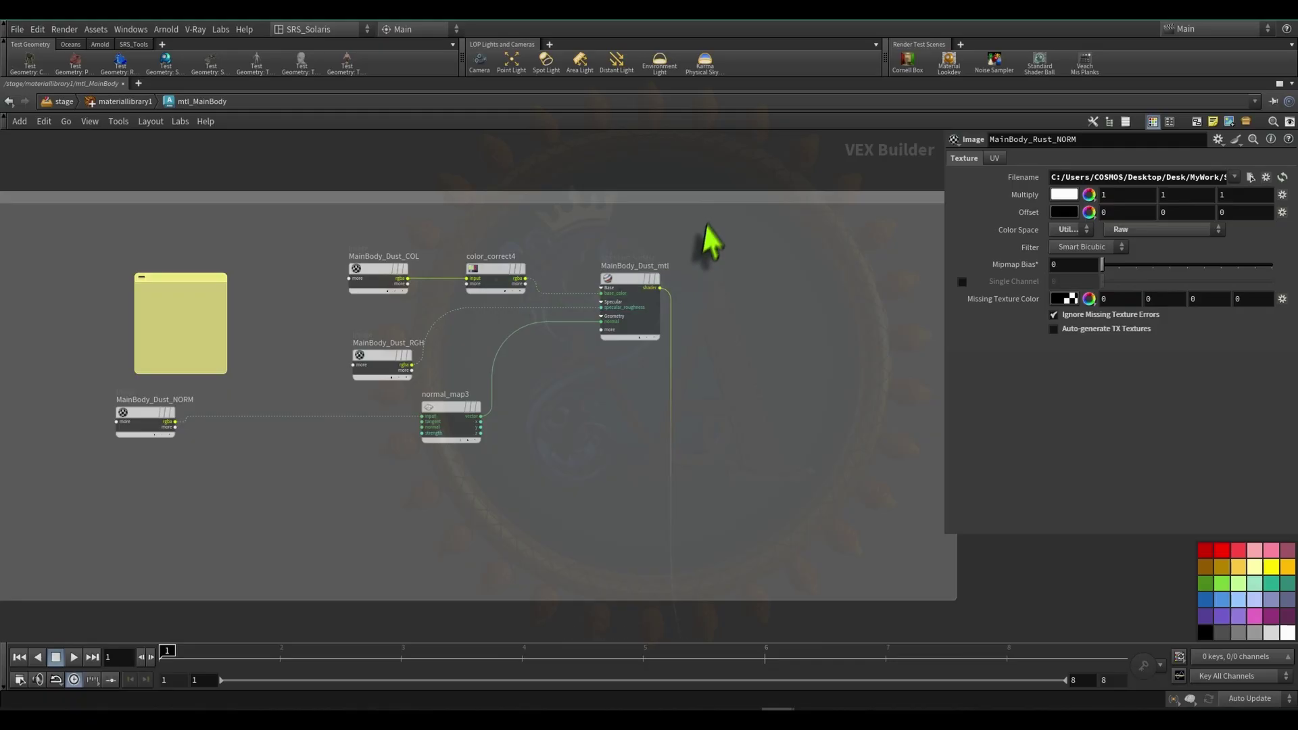
pyautogui.click(717, 201)
pyautogui.click(1237, 571)
pyautogui.scroll(-9, 573, 374)
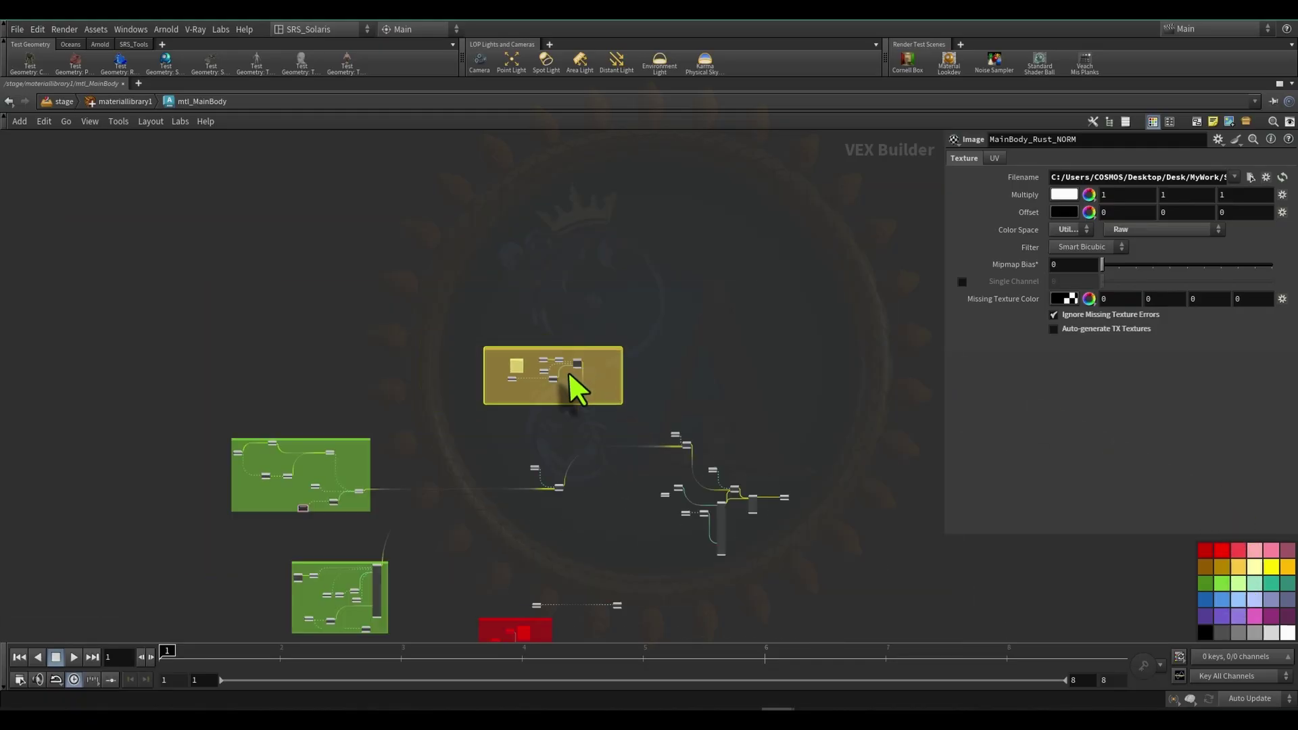
# - Enclose MainBody_Rust_msk and mix_shader2 in a network box and enlarge it to leave empty space beside the nodes
pyautogui.moveTo(669, 403); pyautogui.dragTo(643, 324, button='middle')
pyautogui.scroll(3, 643, 324)
pyautogui.moveTo(438, 530); pyautogui.dragTo(606, 511, button='middle')
pyautogui.scroll(3, 603, 518)
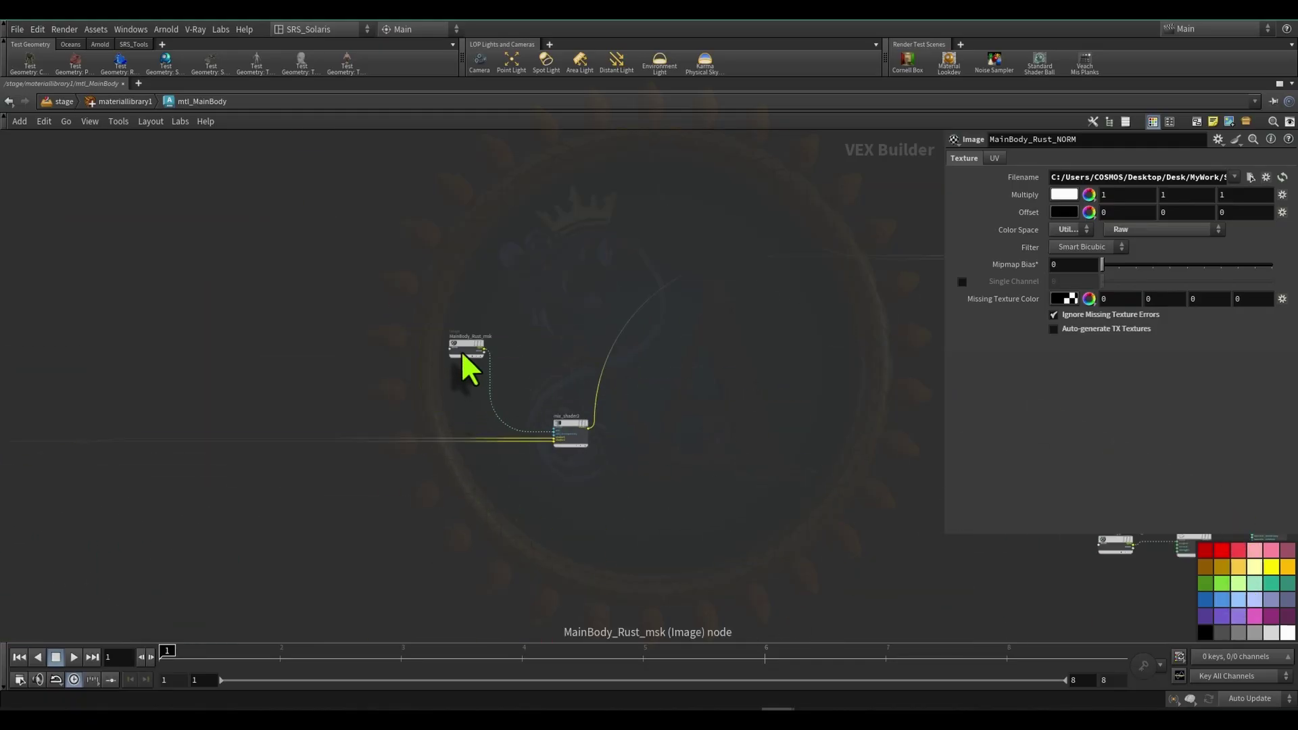
pyautogui.moveTo(400, 522); pyautogui.dragTo(626, 289)
pyautogui.scroll(-3, 314, 320)
pyautogui.moveTo(591, 318)
pyautogui.mouseDown(button='middle')
pyautogui.moveTo(313, 320)
pyautogui.moveTo(597, 360)
pyautogui.moveTo(580, 339)
pyautogui.mouseUp(button='middle')
pyautogui.click(1197, 121)
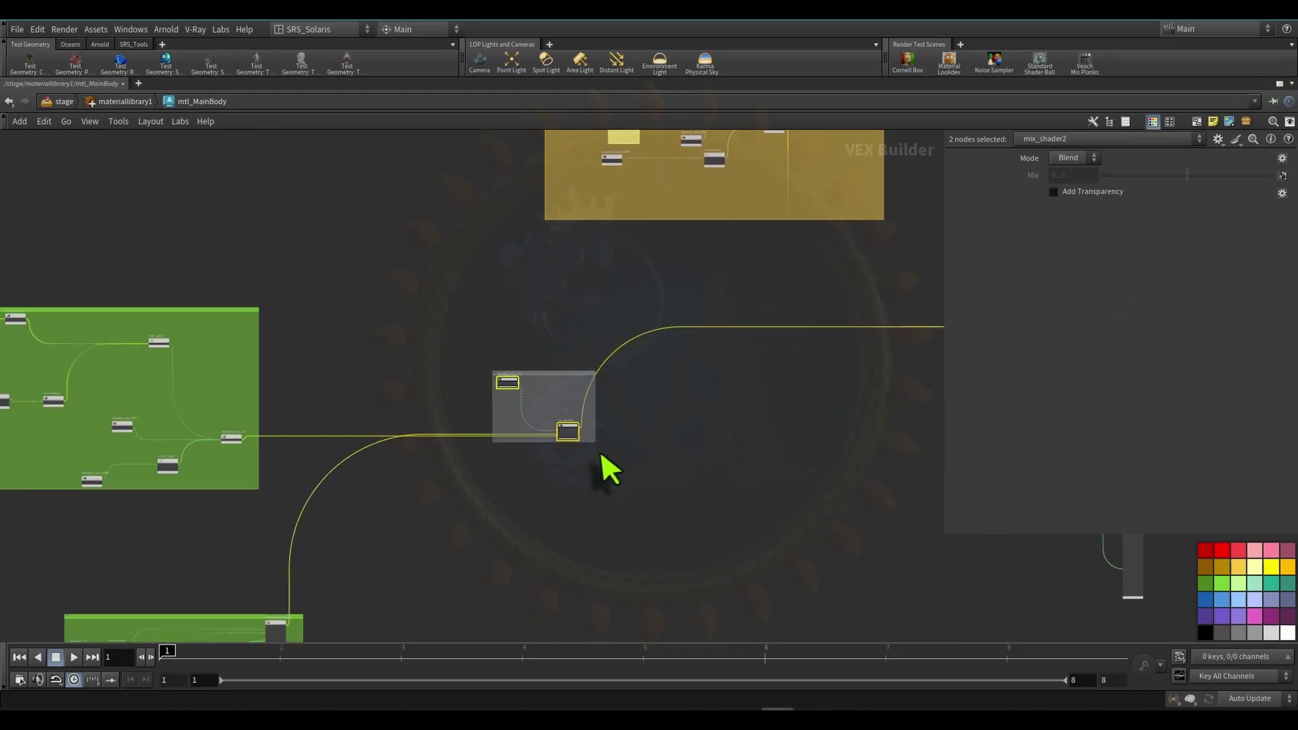
pyautogui.moveTo(594, 443); pyautogui.dragTo(628, 466)
pyautogui.moveTo(492, 466); pyautogui.dragTo(387, 472)
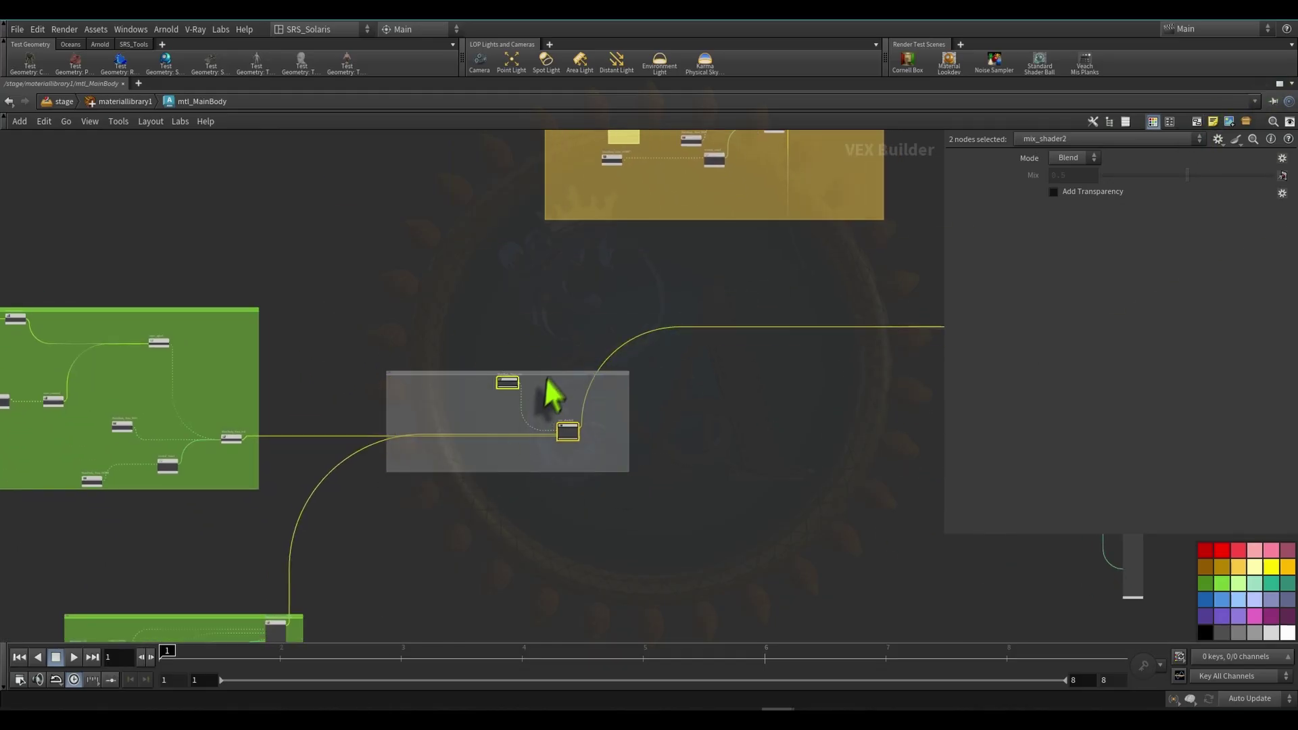
# - Add a sticky note inside the network box that holds mix_shader2
pyautogui.click(1211, 123)
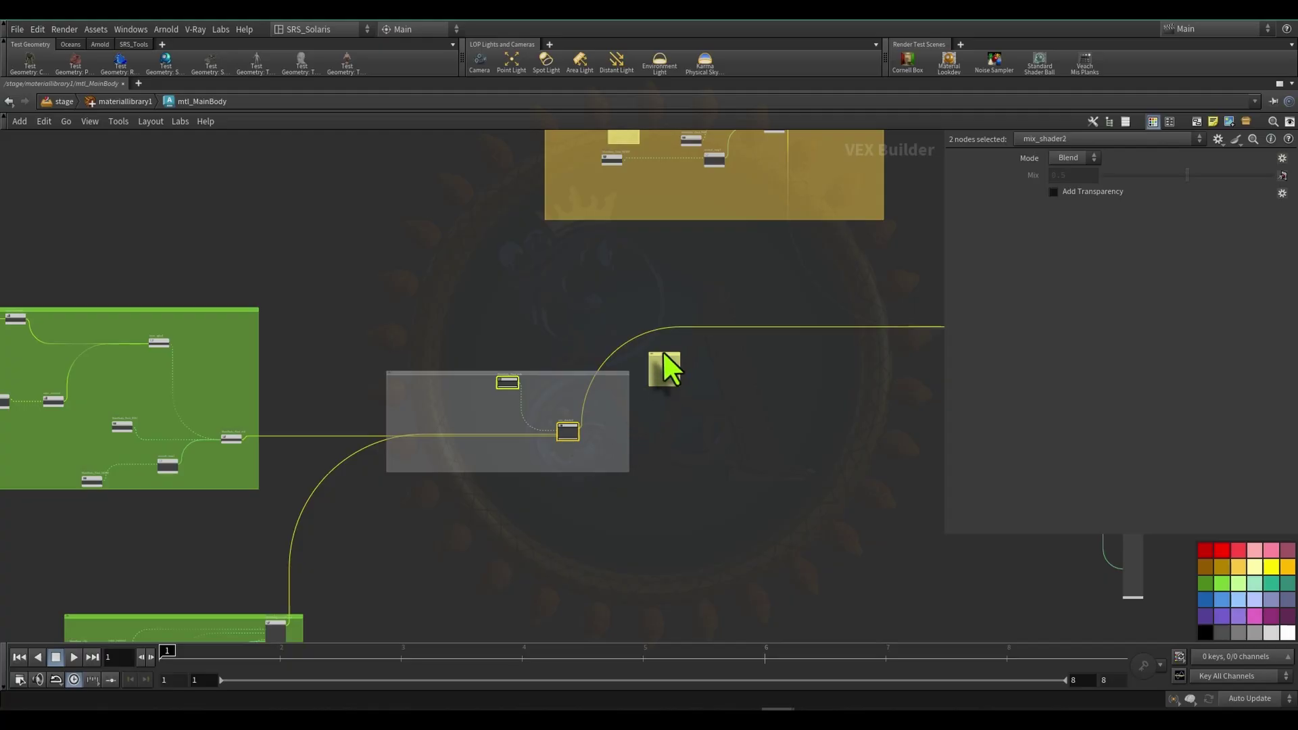
pyautogui.moveTo(664, 357); pyautogui.dragTo(442, 396)
pyautogui.scroll(-6, 220, 317)
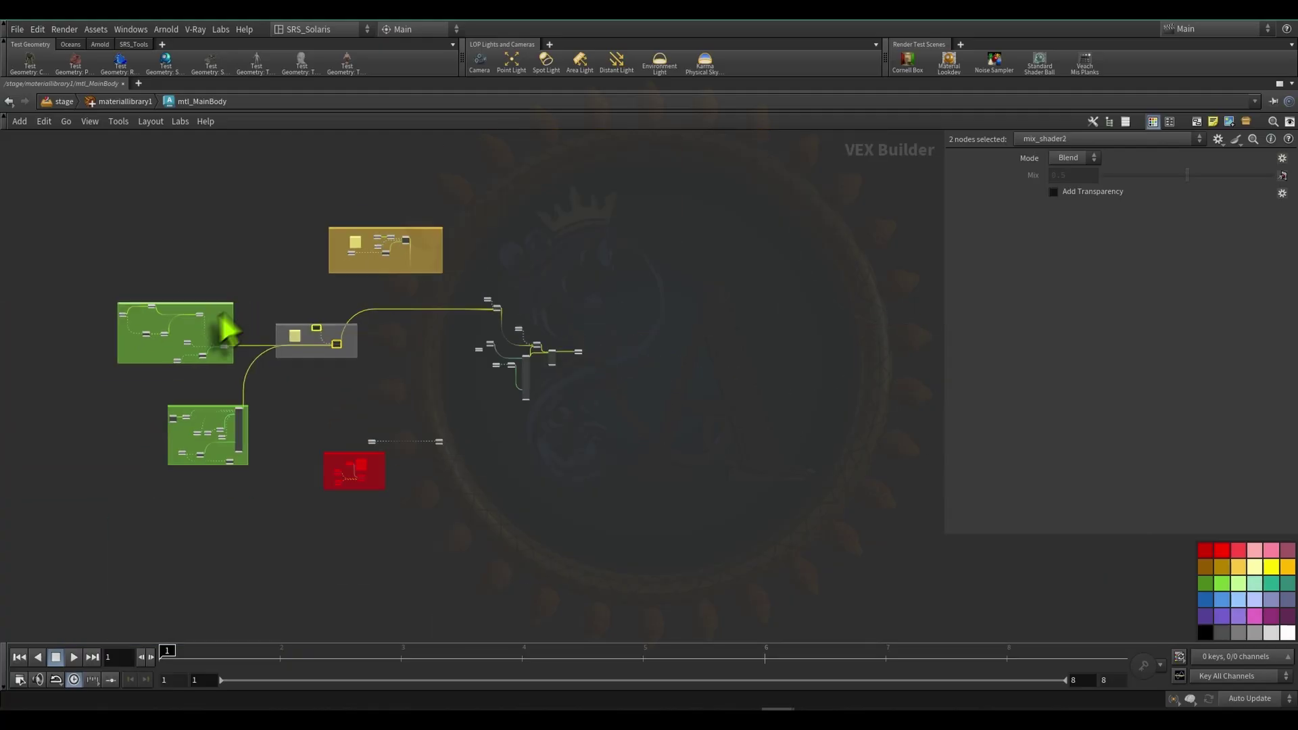
# - Review the organized groups, from the green boxes and the mix_shader2 box to the red test box
pyautogui.moveTo(118, 307); pyautogui.dragTo(230, 319, button='middle')
pyautogui.moveTo(160, 289); pyautogui.dragTo(451, 462)
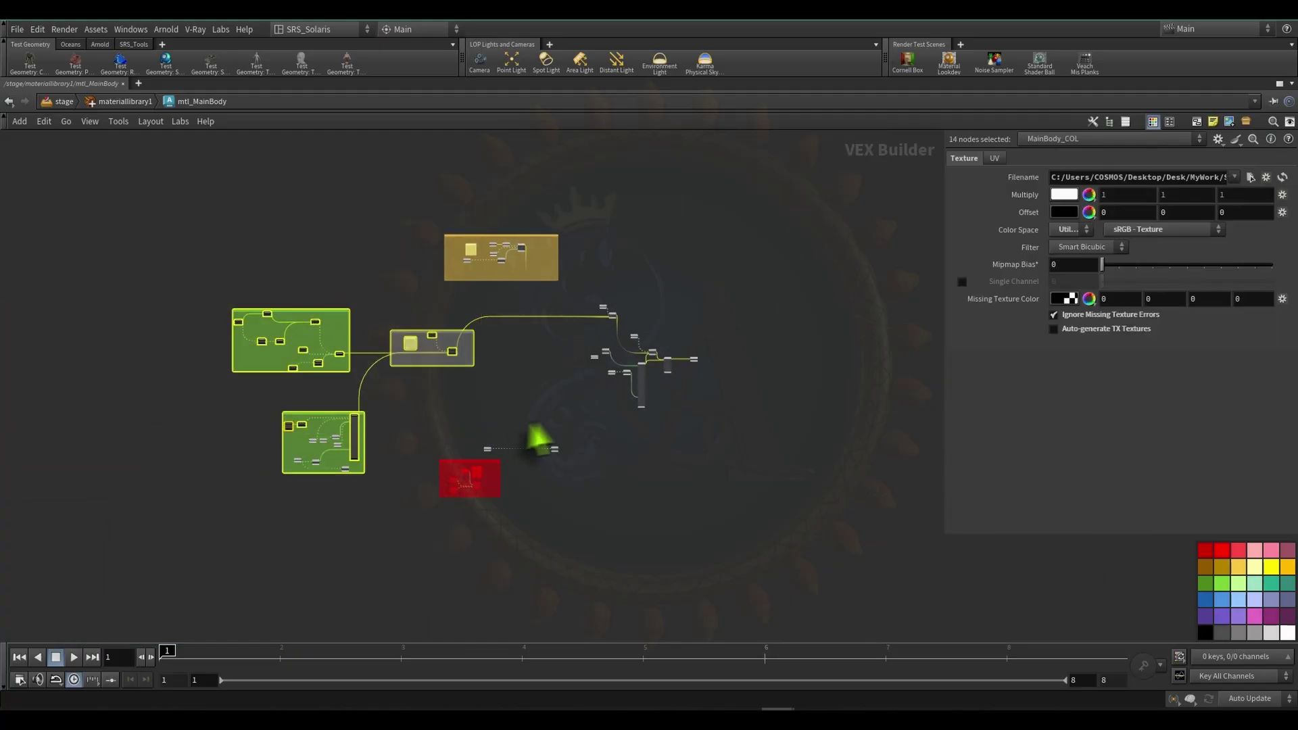
pyautogui.click(547, 422)
pyautogui.scroll(4, 547, 422)
pyautogui.moveTo(549, 388); pyautogui.dragTo(579, 571, button='middle')
pyautogui.moveTo(554, 454); pyautogui.dragTo(571, 177, button='middle')
pyautogui.scroll(3, 374, 543)
pyautogui.moveTo(295, 549); pyautogui.dragTo(602, 297)
pyautogui.click(683, 356)
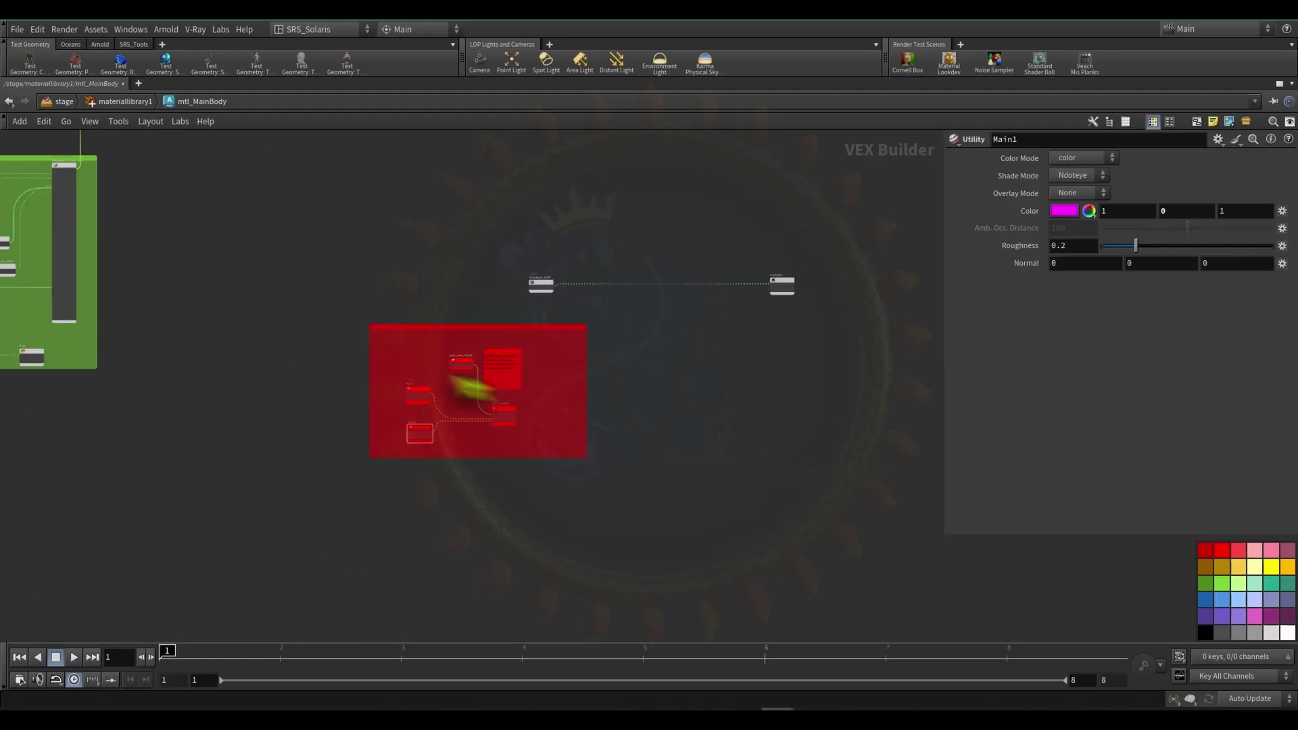
# - Shift user_data_float1 away from the note in the red test box and inspect its Attribute setting
pyautogui.scroll(5, 441, 333)
pyautogui.scroll(2, 450, 351)
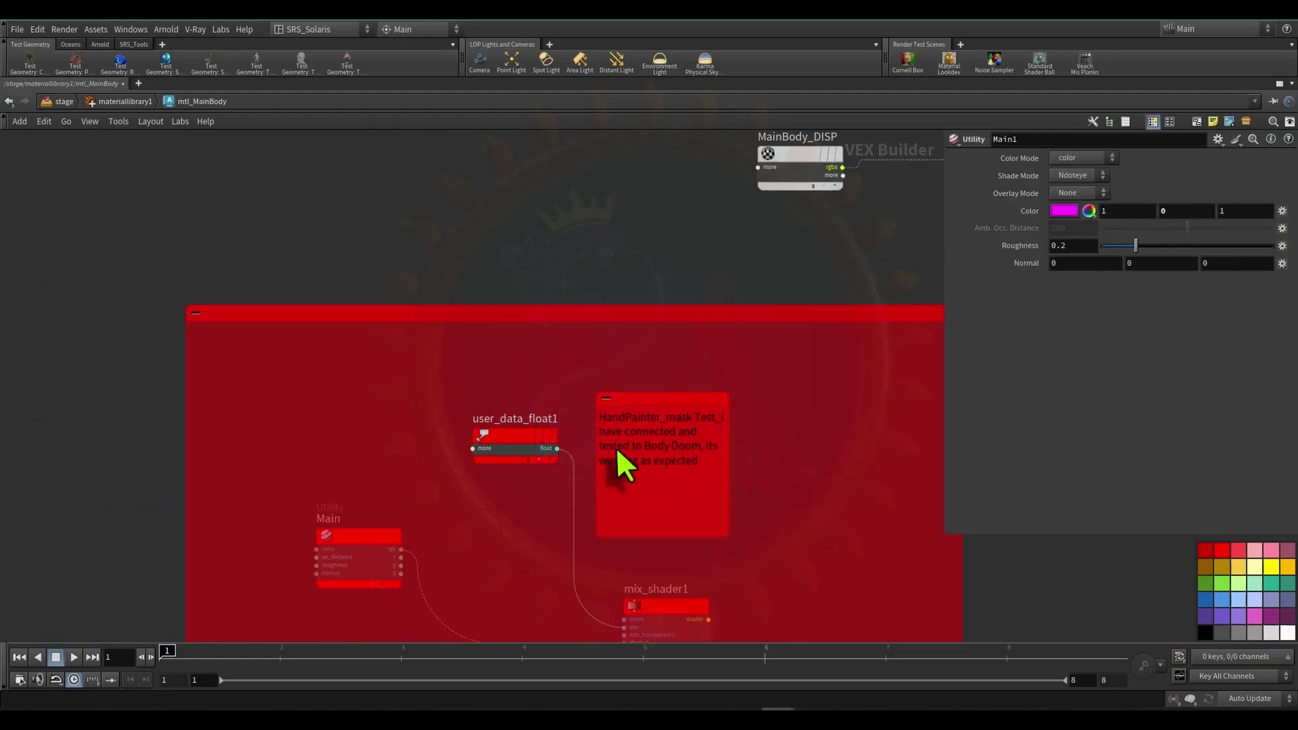
pyautogui.moveTo(826, 441); pyautogui.dragTo(646, 341, button='middle')
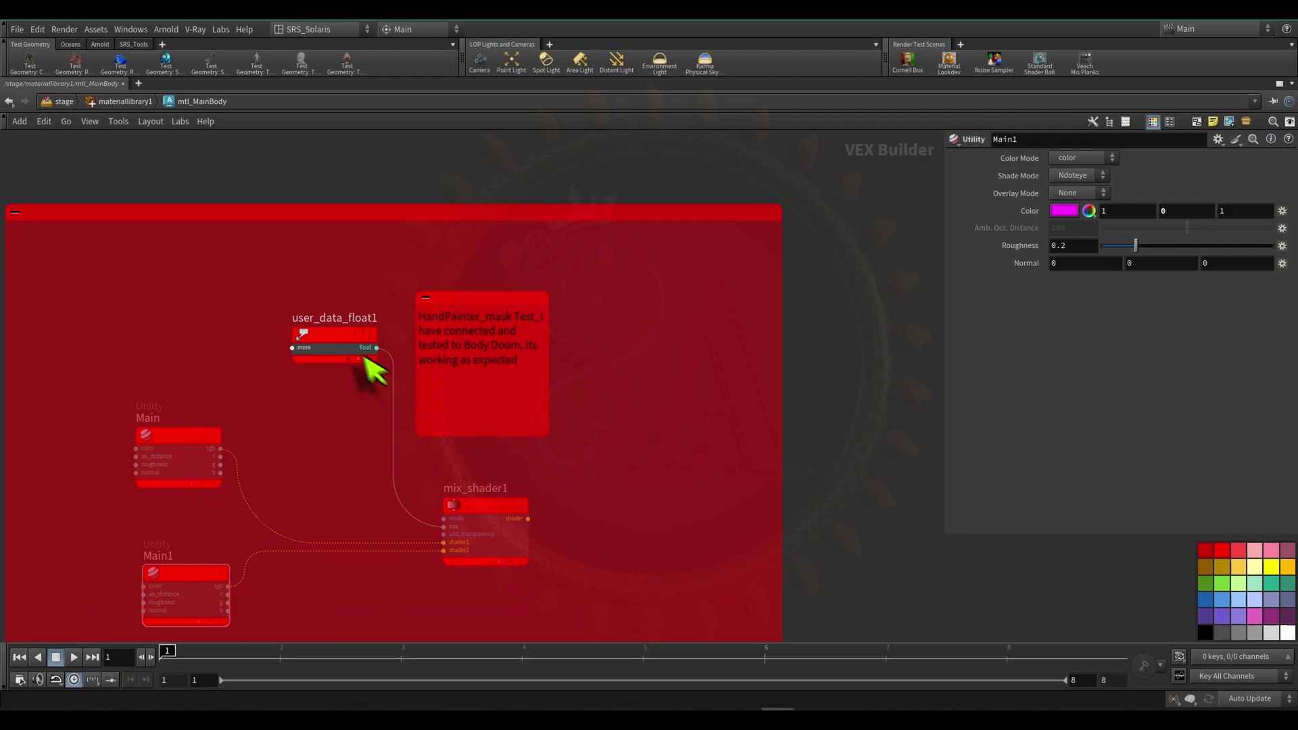
pyautogui.moveTo(327, 337); pyautogui.dragTo(224, 266)
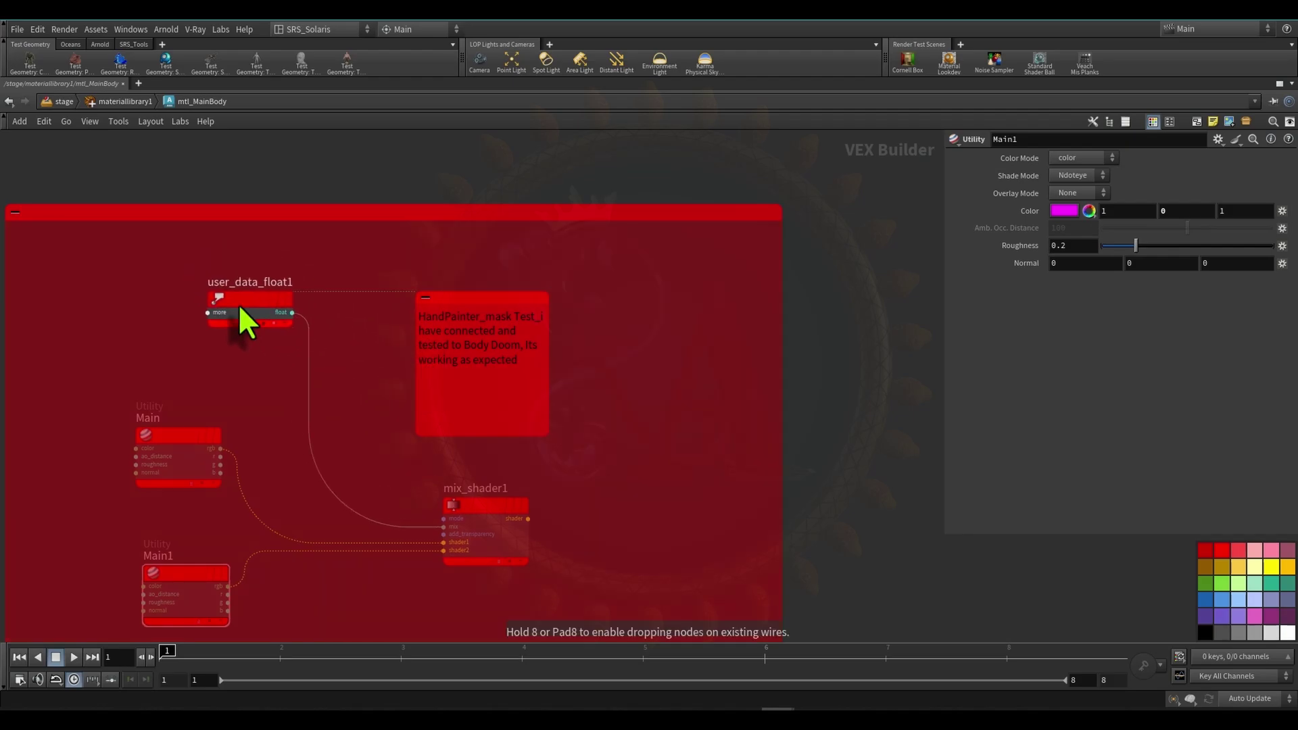
pyautogui.scroll(5, 259, 272)
pyautogui.moveTo(72, 238); pyautogui.dragTo(393, 445)
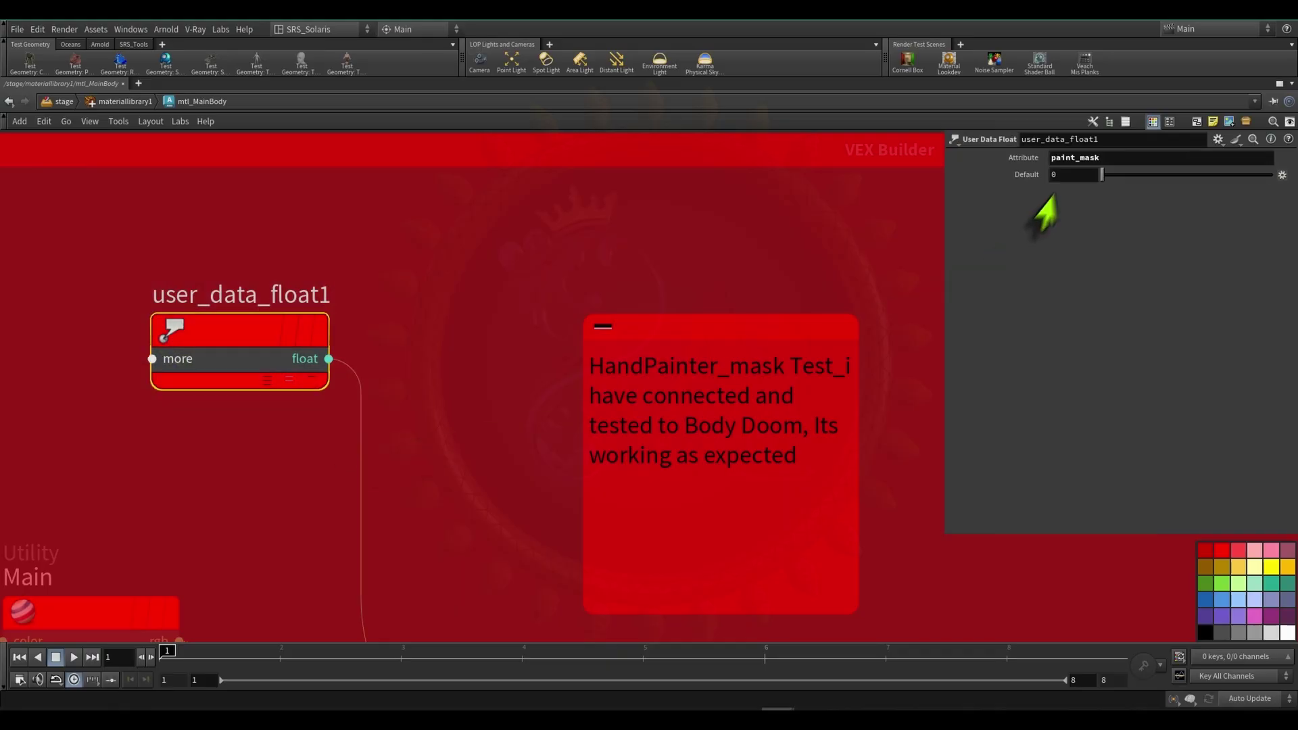
pyautogui.moveTo(1111, 163); pyautogui.dragTo(826, 182)
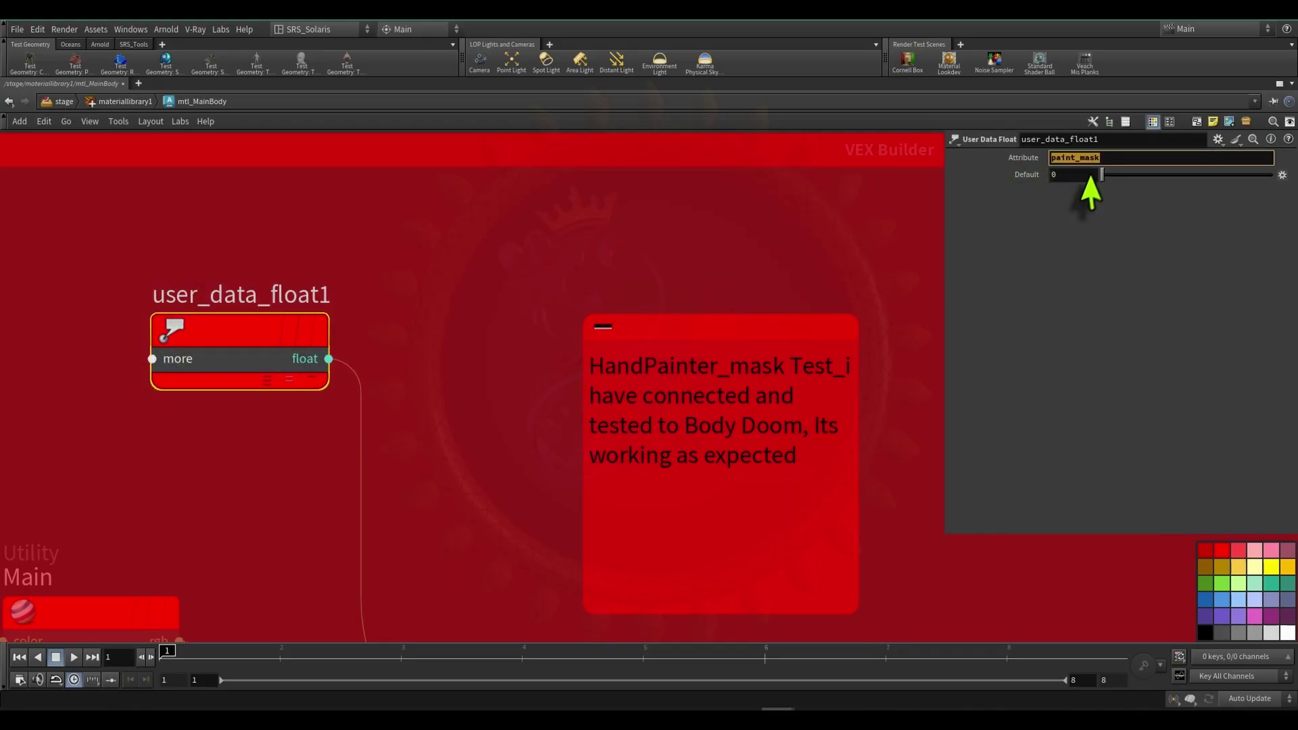
# - Examine how user_data_float1 and its attribute feed the mix input of mix_shader1, alongside the two utility shaders
pyautogui.moveTo(453, 285); pyautogui.dragTo(530, 215, button='middle')
pyautogui.scroll(-4, 532, 217)
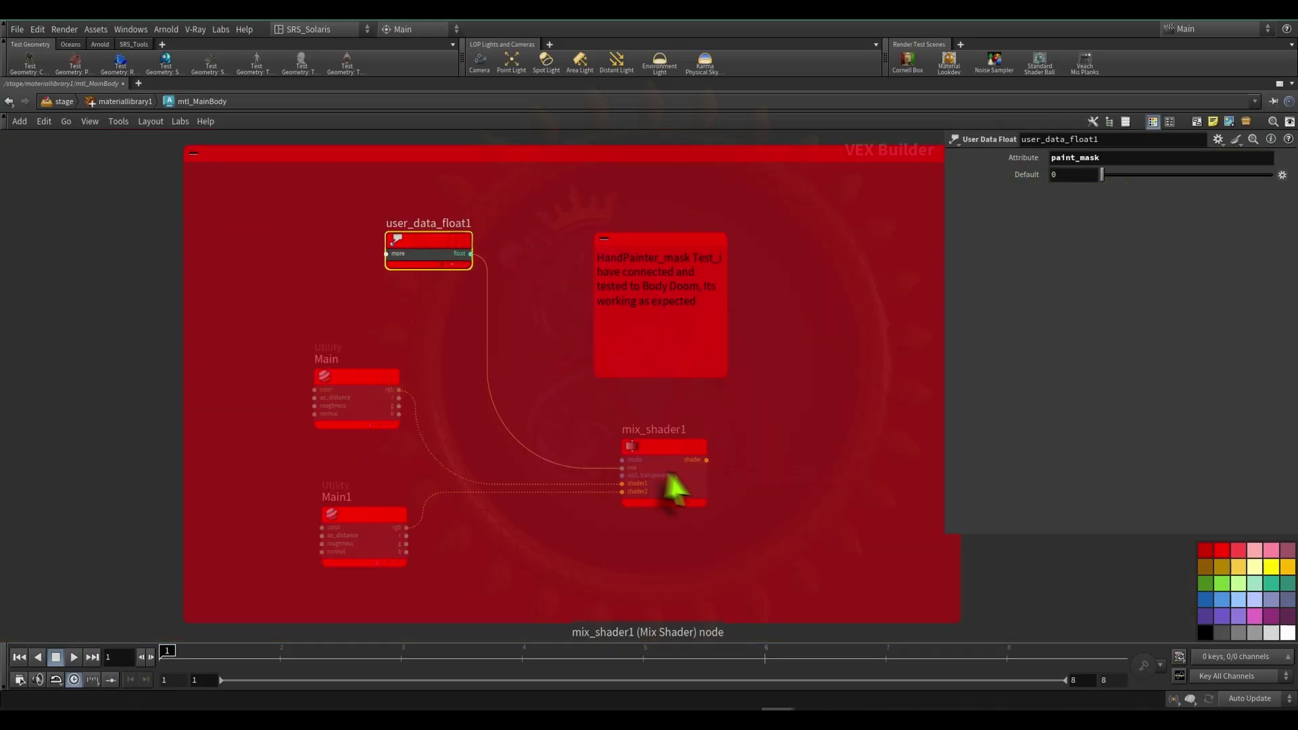
pyautogui.scroll(3, 677, 470)
pyautogui.moveTo(450, 218); pyautogui.dragTo(509, 390, button='middle')
pyautogui.moveTo(1117, 164); pyautogui.dragTo(822, 177)
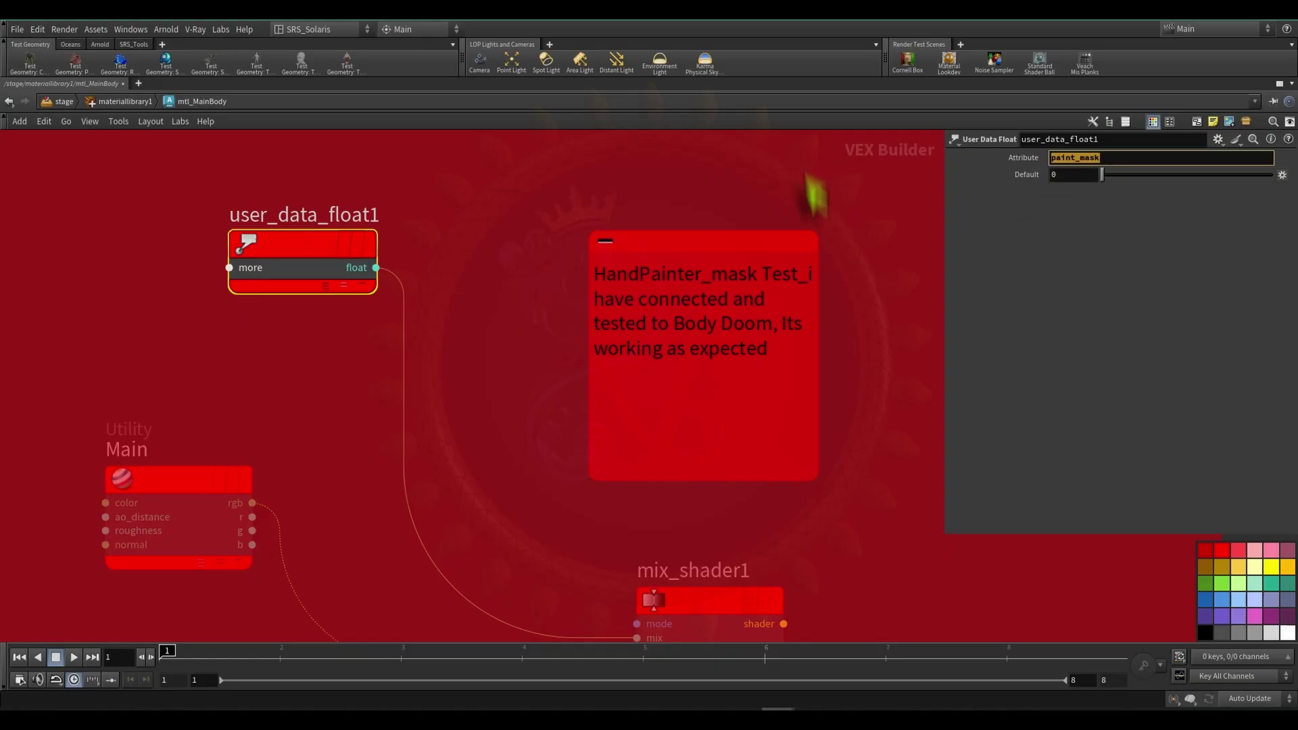
pyautogui.scroll(-1, 603, 380)
pyautogui.moveTo(547, 456)
pyautogui.mouseDown(button='middle')
pyautogui.moveTo(476, 261)
pyautogui.moveTo(607, 345)
pyautogui.mouseUp(button='middle')
pyautogui.scroll(3, 576, 423)
pyautogui.scroll(-3, 637, 406)
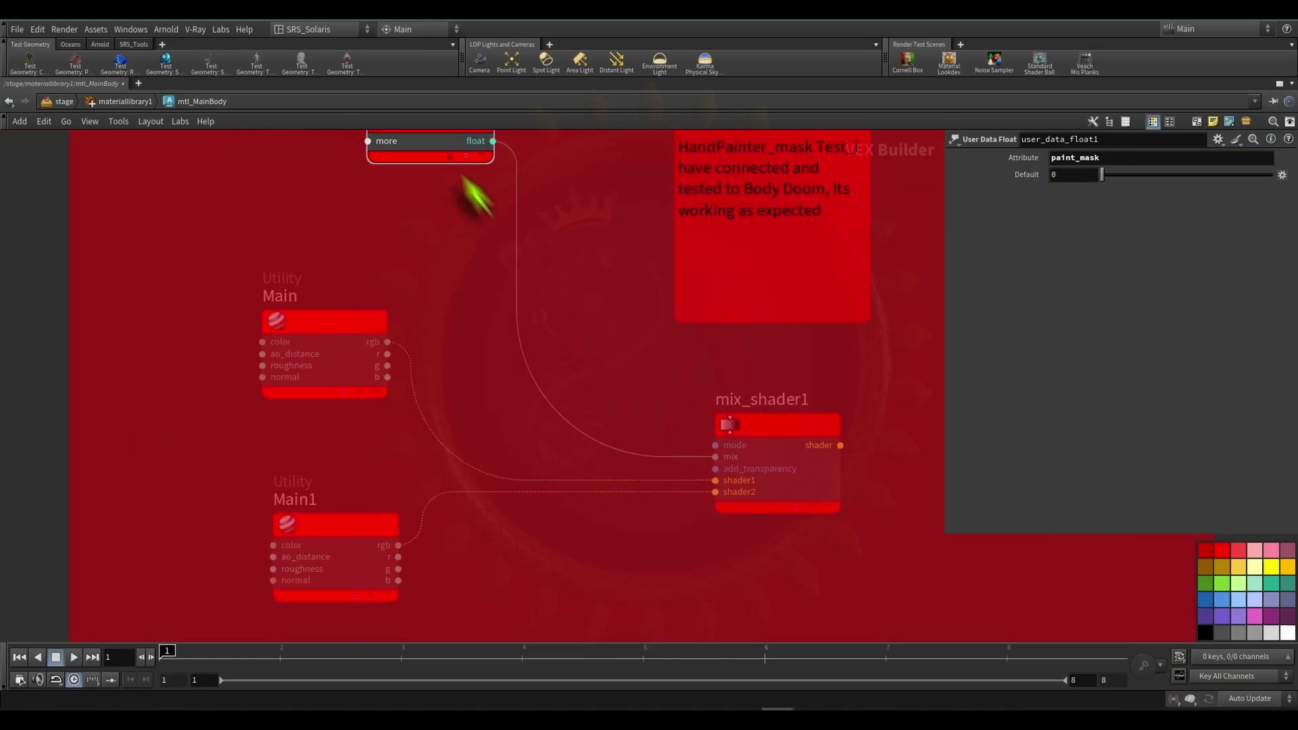
# - Reposition user_data_float1 above the Main utility node and inspect the Main and Main1 utility shaders
pyautogui.moveTo(412, 143); pyautogui.dragTo(353, 203)
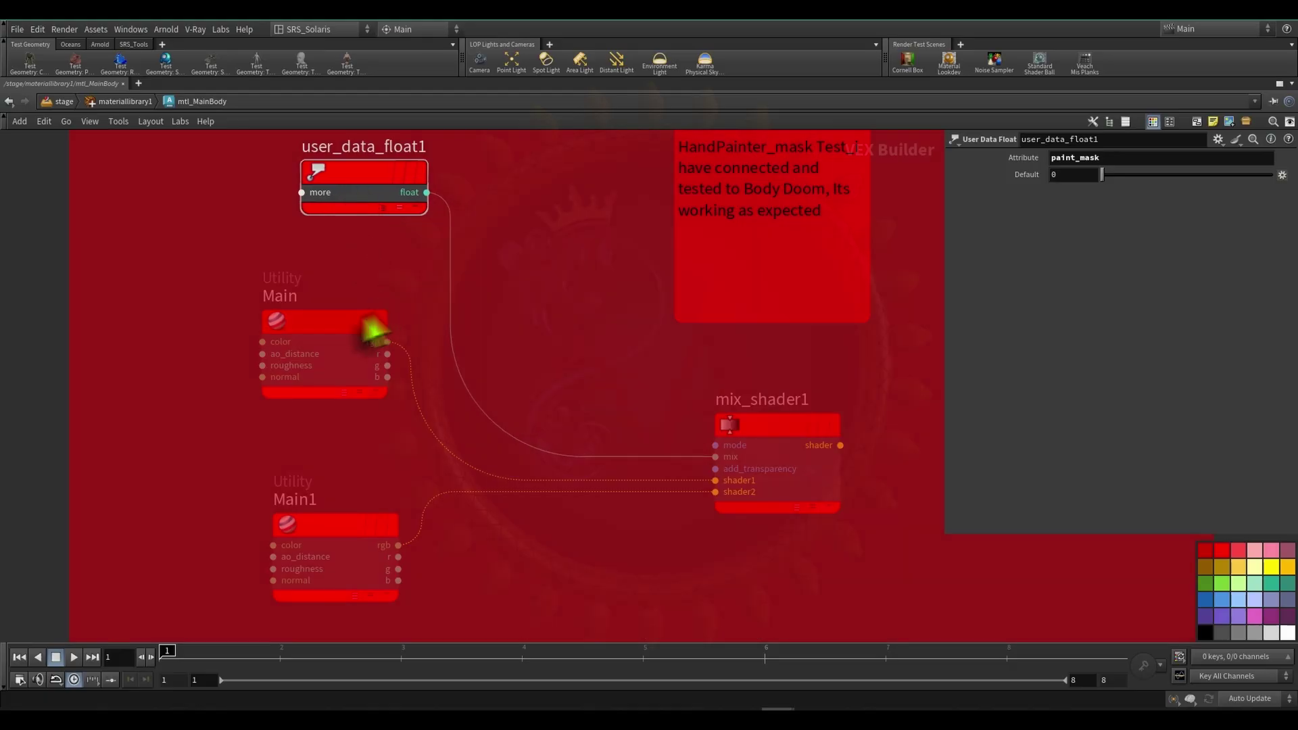
pyautogui.click(331, 328)
pyautogui.click(315, 539)
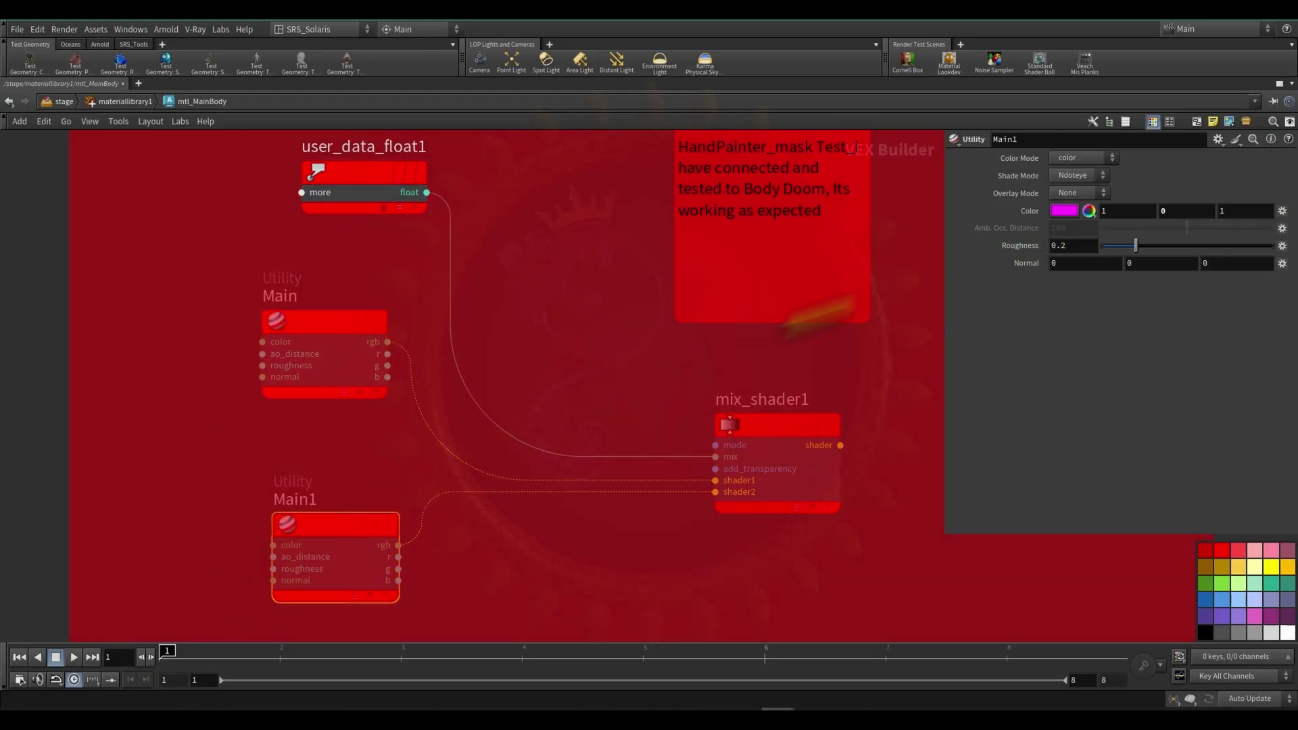
# - Examine how the dust, rust and base branches connect through mix_shader3 toward the material output
pyautogui.scroll(-8, 635, 321)
pyautogui.moveTo(740, 294); pyautogui.dragTo(529, 477, button='middle')
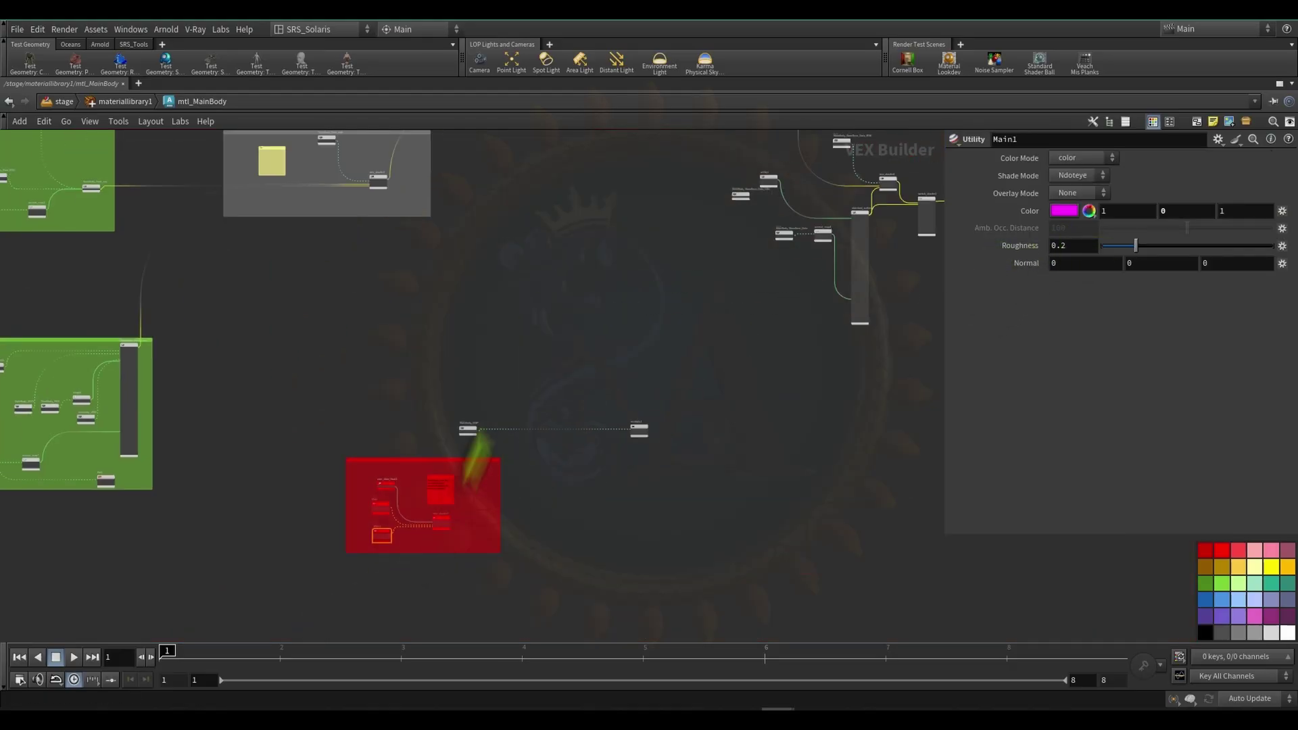
pyautogui.moveTo(479, 439); pyautogui.dragTo(465, 501, button='middle')
pyautogui.scroll(-3, 468, 499)
pyautogui.scroll(3, 584, 345)
pyautogui.moveTo(585, 345); pyautogui.dragTo(440, 414, button='middle')
pyautogui.scroll(8, 478, 388)
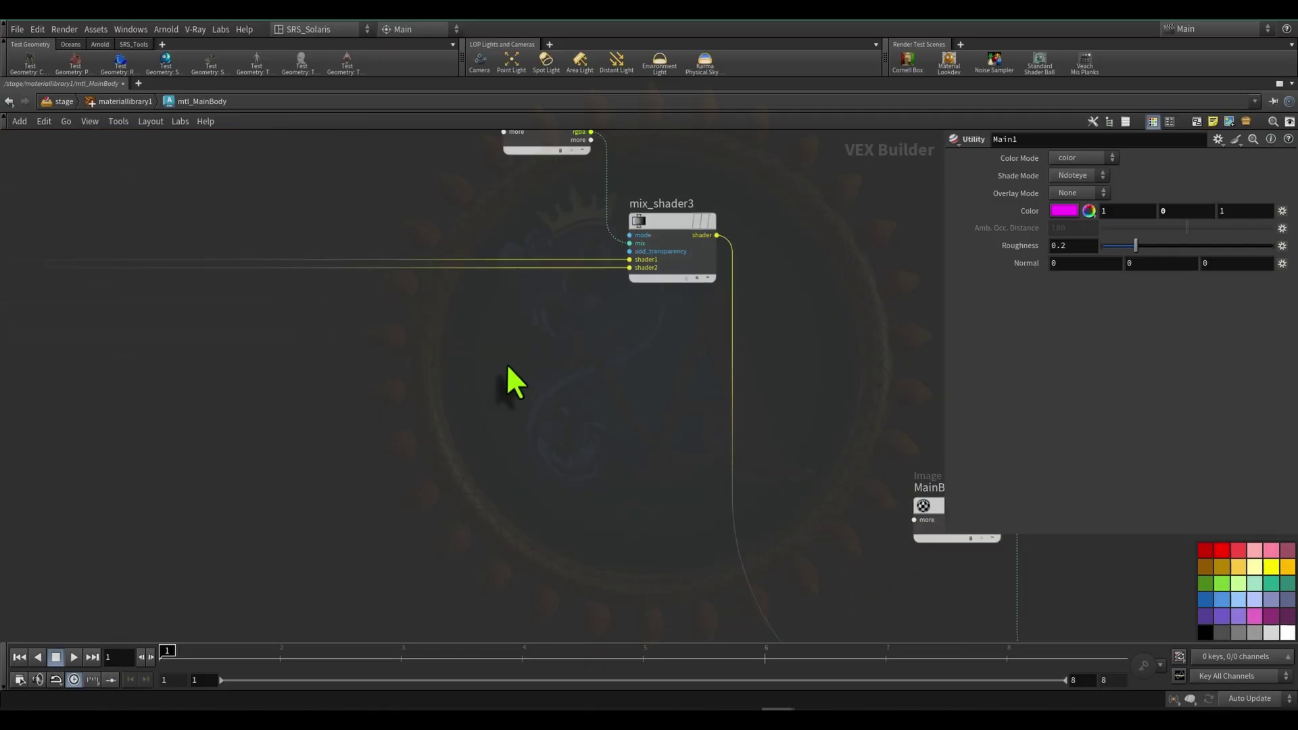
pyautogui.moveTo(507, 367); pyautogui.dragTo(501, 517, button='middle')
pyautogui.scroll(-7, 415, 306)
pyautogui.moveTo(411, 305); pyautogui.dragTo(621, 359, button='middle')
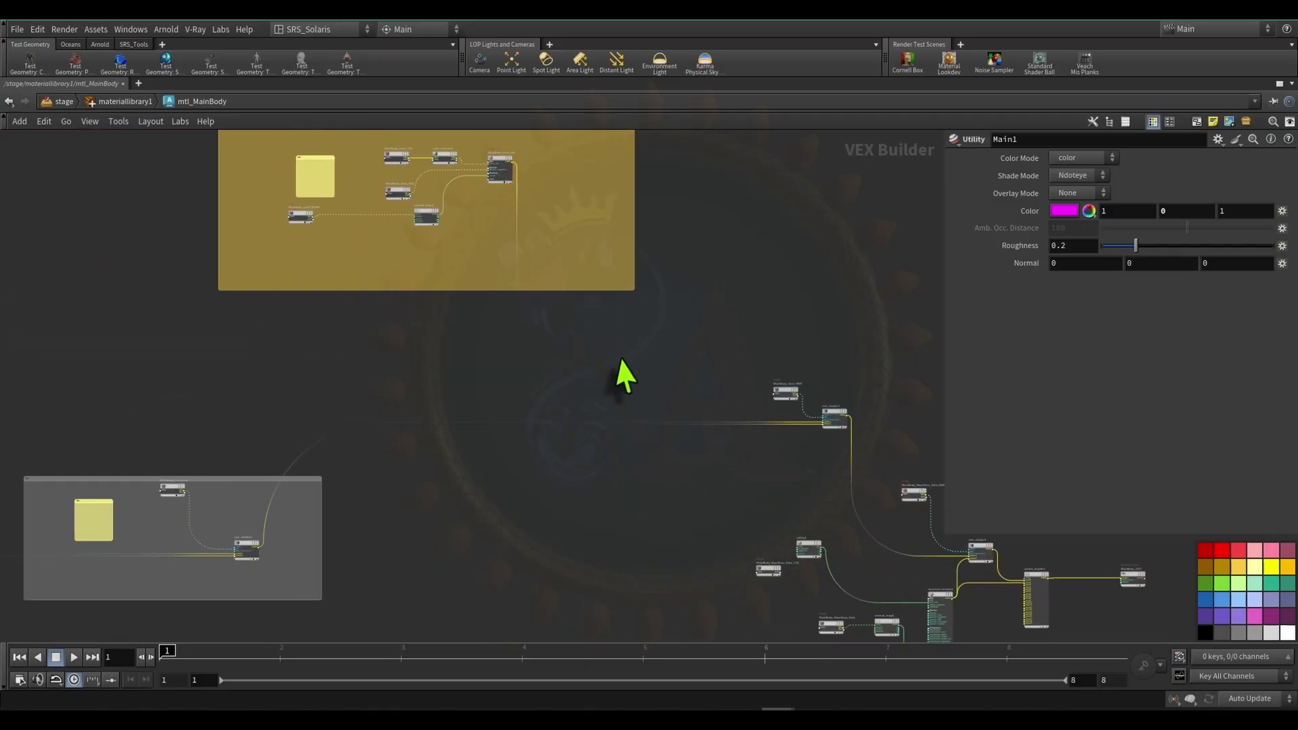
pyautogui.scroll(-3, 626, 375)
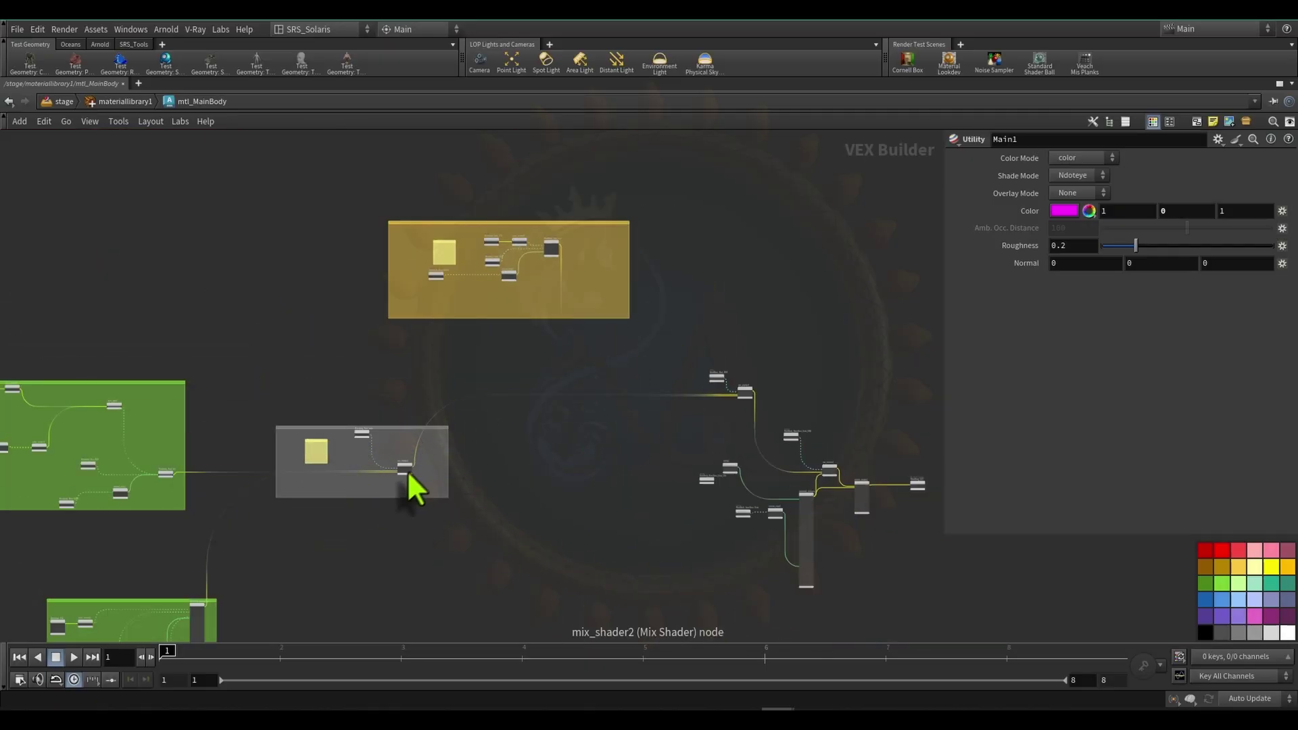
pyautogui.scroll(4, 741, 402)
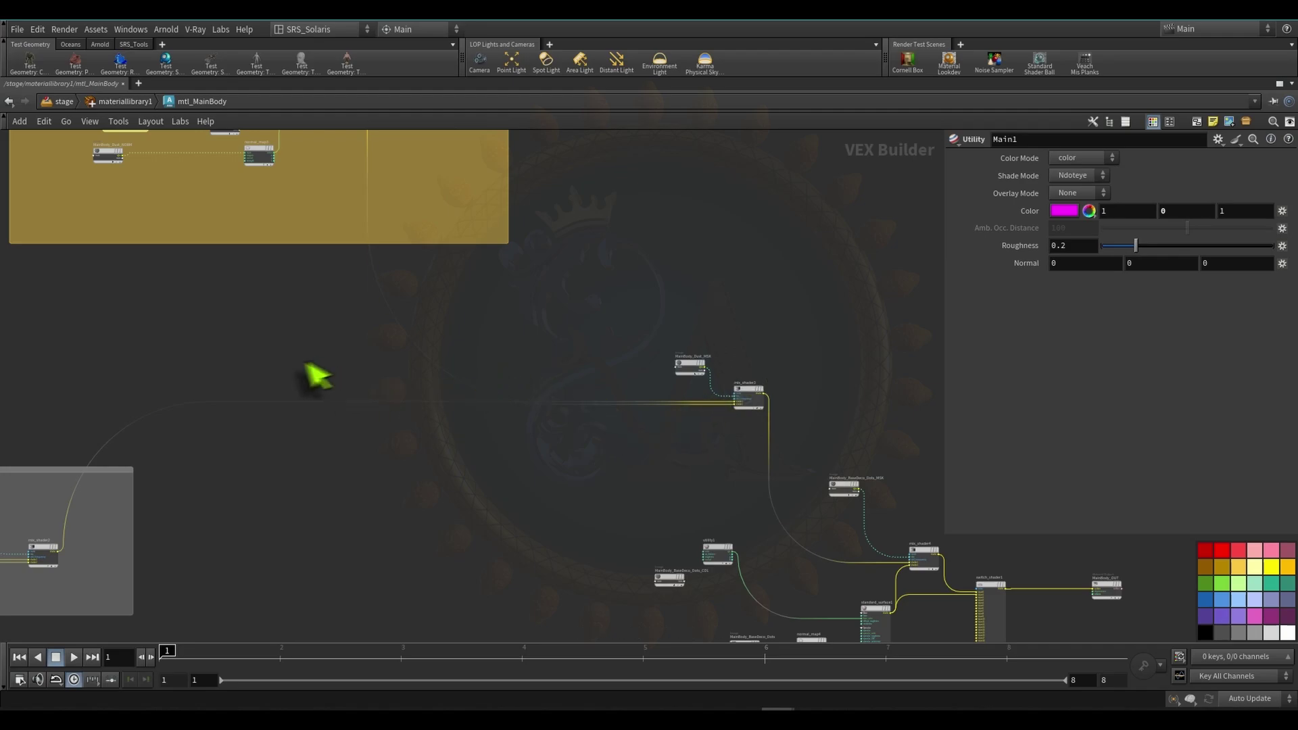
# - Move the MainBody_Dust_MSK image node farther away from mix_shader3 to free space between them
pyautogui.scroll(5, 575, 473)
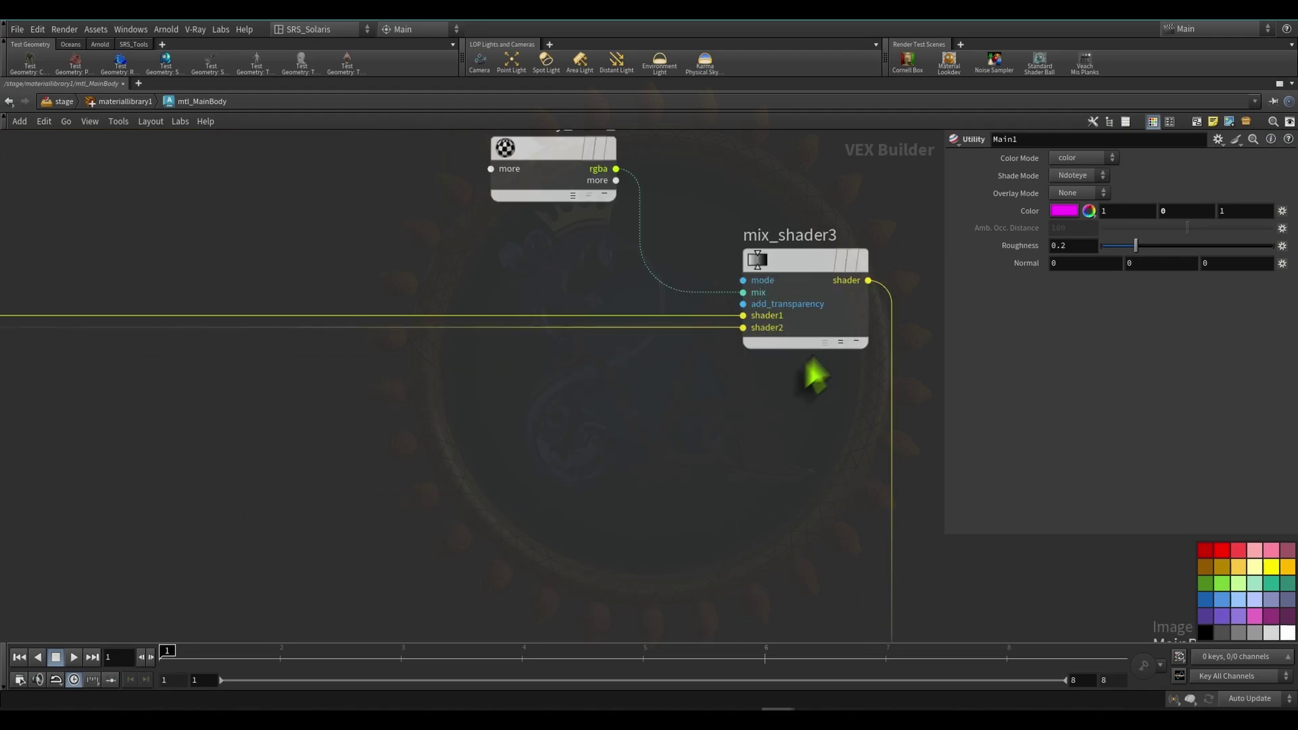
pyautogui.scroll(-4, 725, 435)
pyautogui.moveTo(557, 272); pyautogui.dragTo(701, 441, button='middle')
pyautogui.scroll(-3, 464, 391)
pyautogui.moveTo(464, 391); pyautogui.dragTo(509, 521, button='middle')
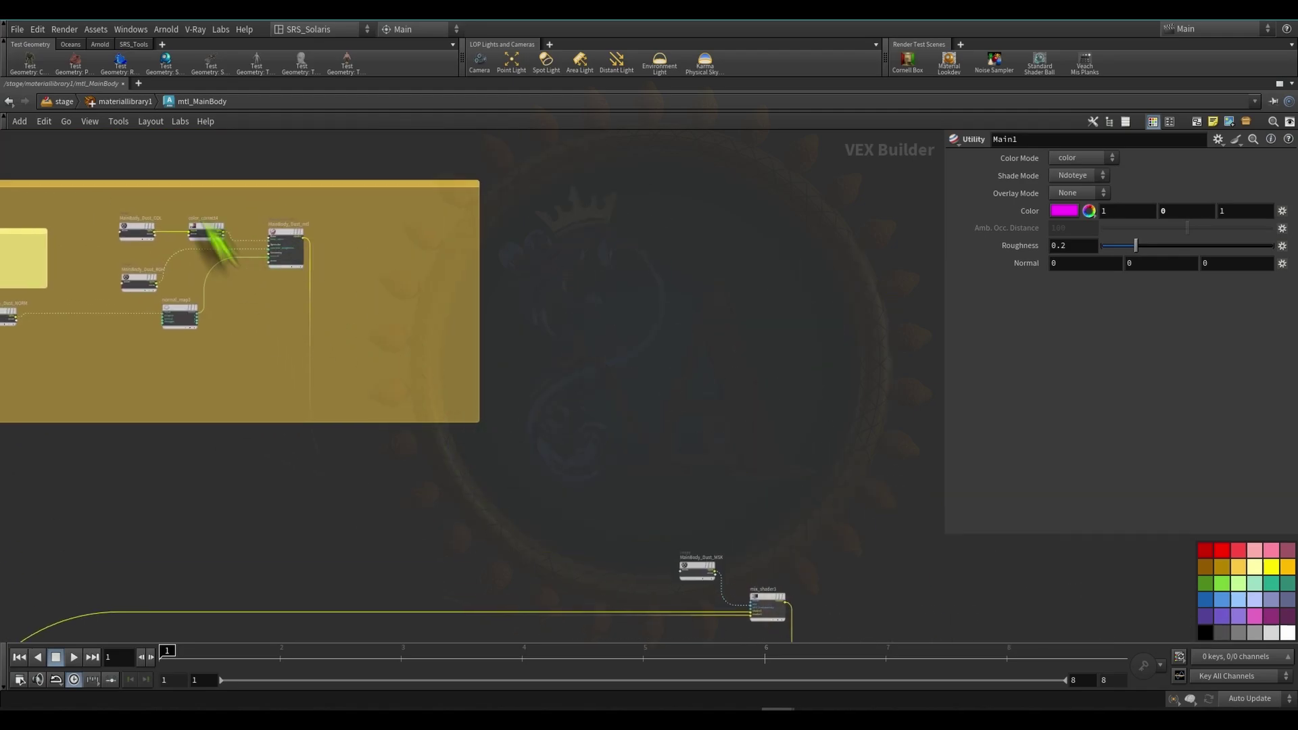
pyautogui.scroll(4, 634, 522)
pyautogui.moveTo(740, 606); pyautogui.dragTo(643, 438, button='middle')
pyautogui.scroll(4, 643, 439)
pyautogui.click(687, 463)
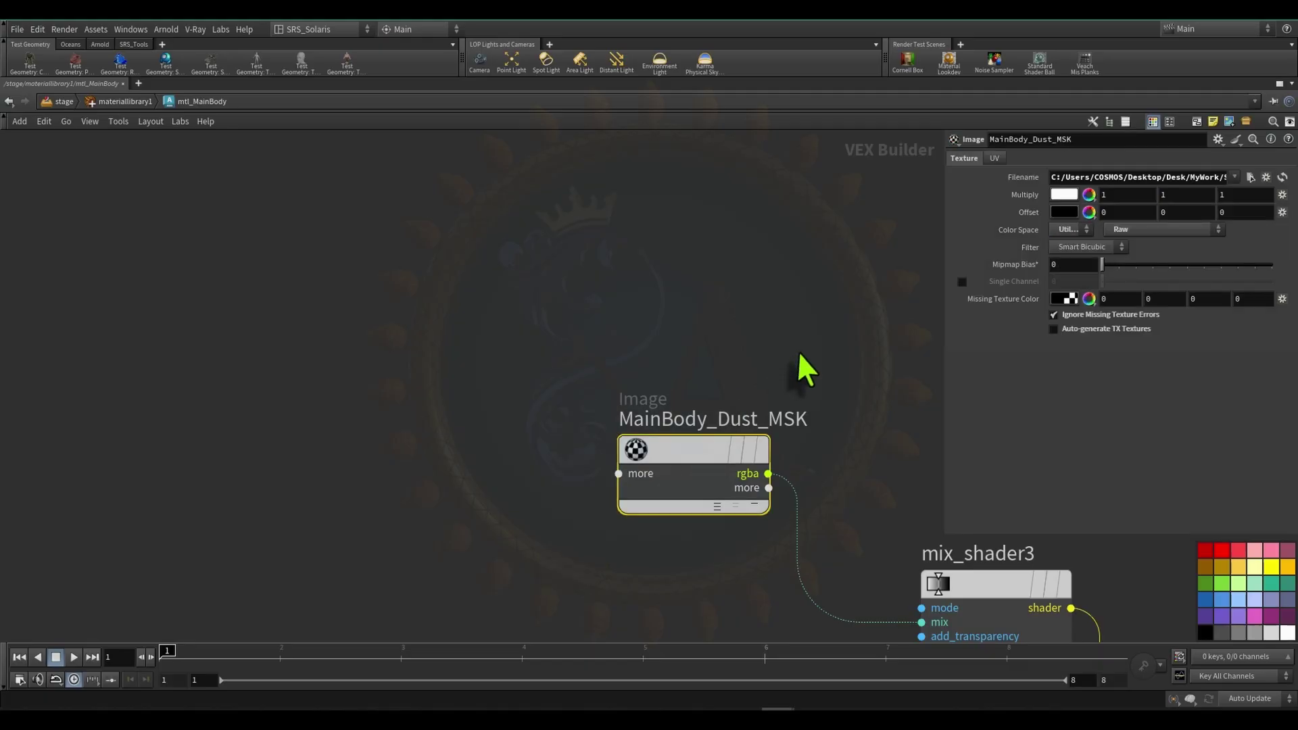
pyautogui.moveTo(744, 354); pyautogui.dragTo(677, 309, button='middle')
pyautogui.moveTo(614, 404); pyautogui.dragTo(301, 378)
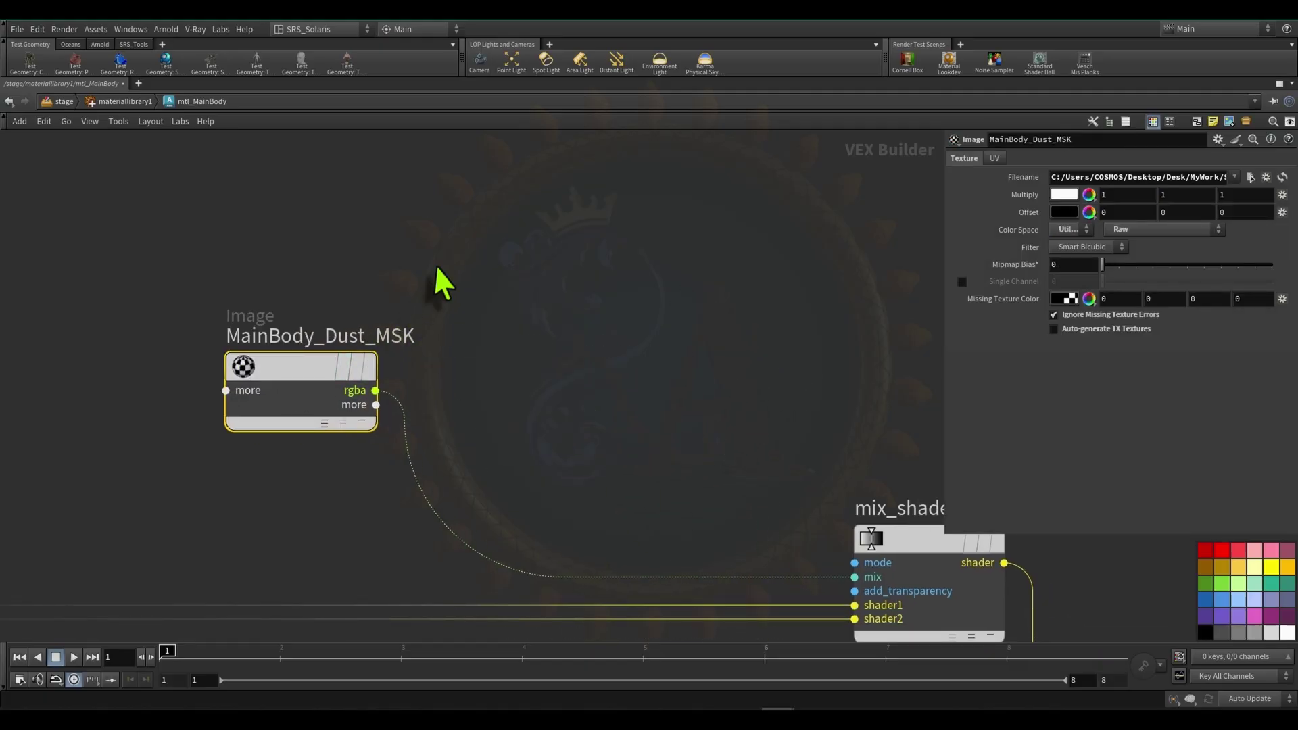
# - Add a Flat node beside MainBody_Dust_MSK and connect the mask's rgba output to its color input
pyautogui.press('Tab')
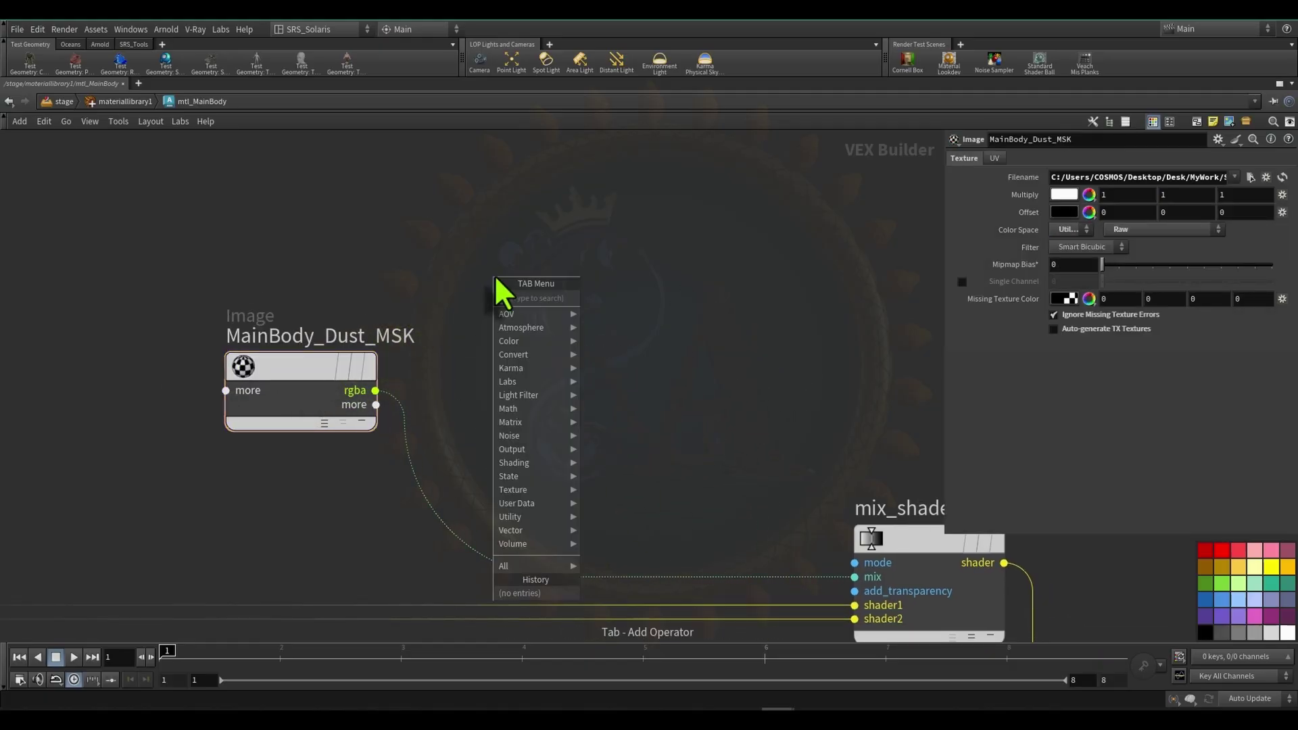
pyautogui.write('flo s')
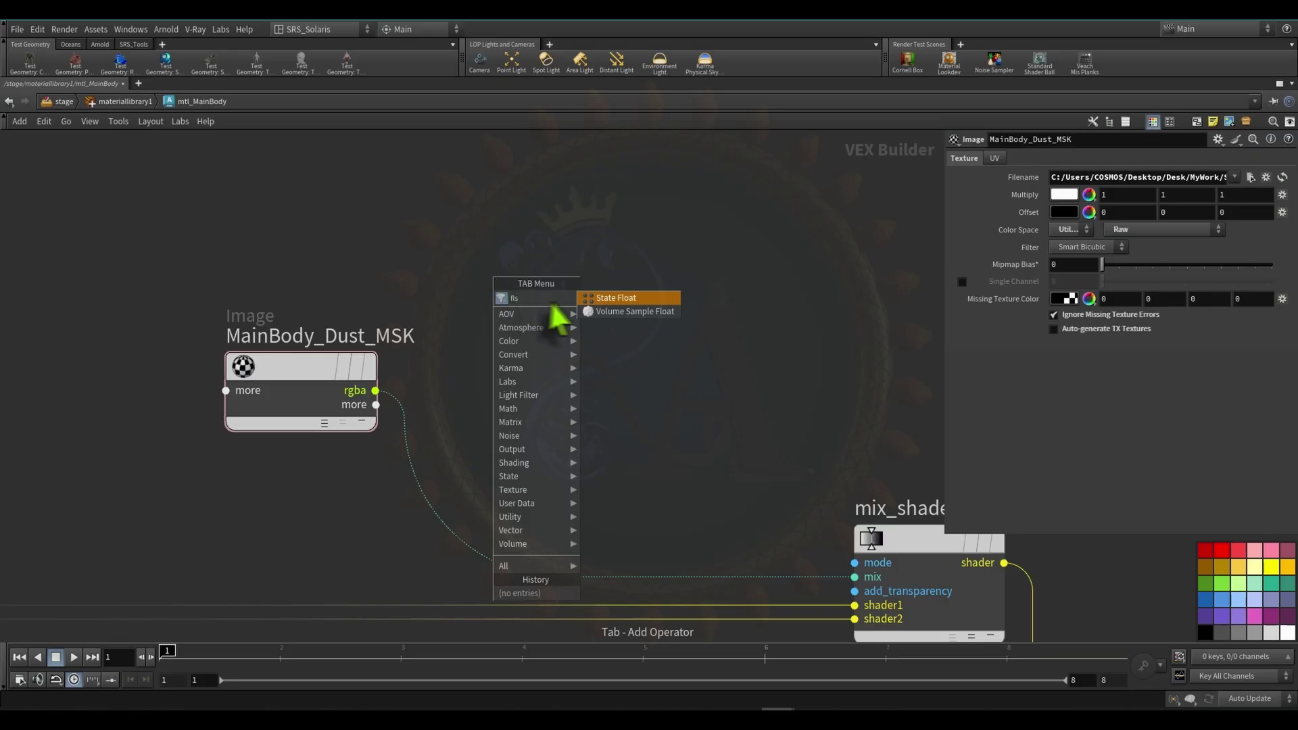
pyautogui.press('BackSpace')
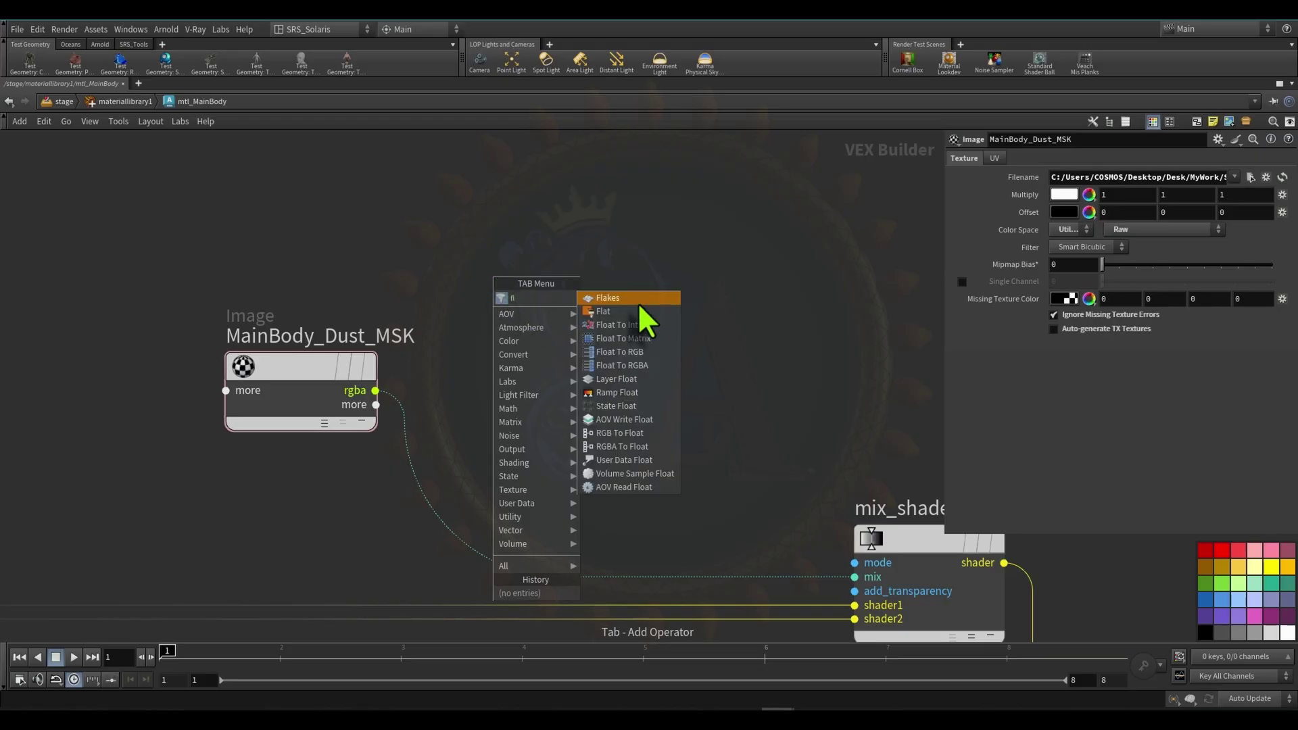
pyautogui.click(630, 311)
pyautogui.click(581, 356)
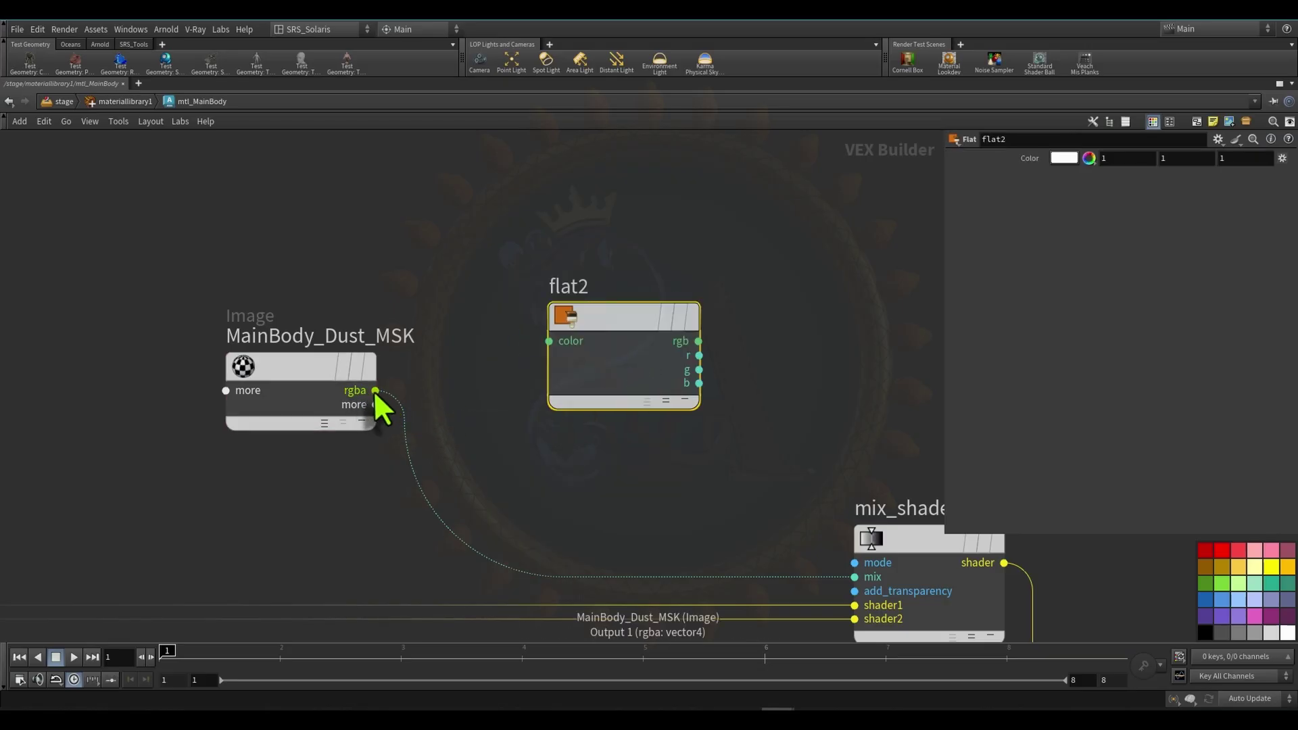
pyautogui.moveTo(375, 390); pyautogui.dragTo(549, 342)
# - Move the flat2 node near MainBody_OUT and connect its rgb output to the surface input
pyautogui.scroll(-9, 760, 357)
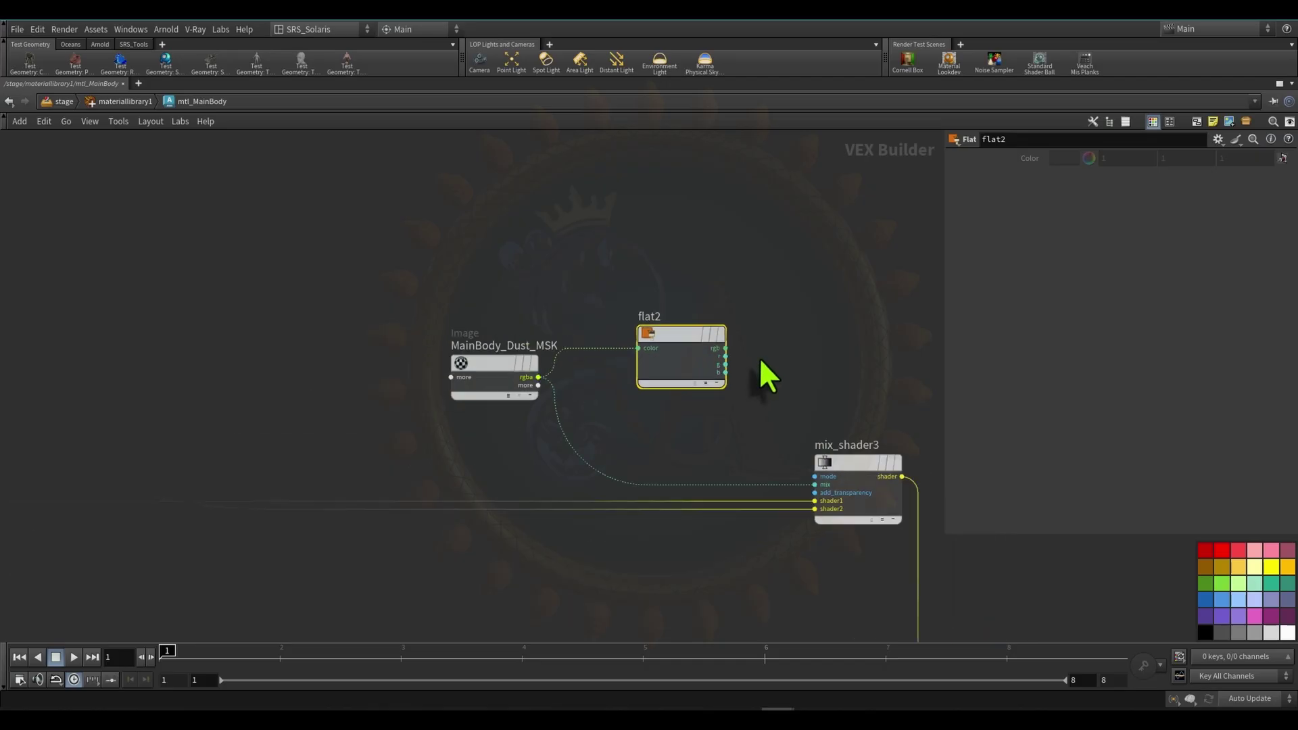
pyautogui.moveTo(814, 335); pyautogui.dragTo(449, 302, button='middle')
pyautogui.moveTo(386, 330); pyautogui.dragTo(689, 539)
pyautogui.scroll(6, 628, 437)
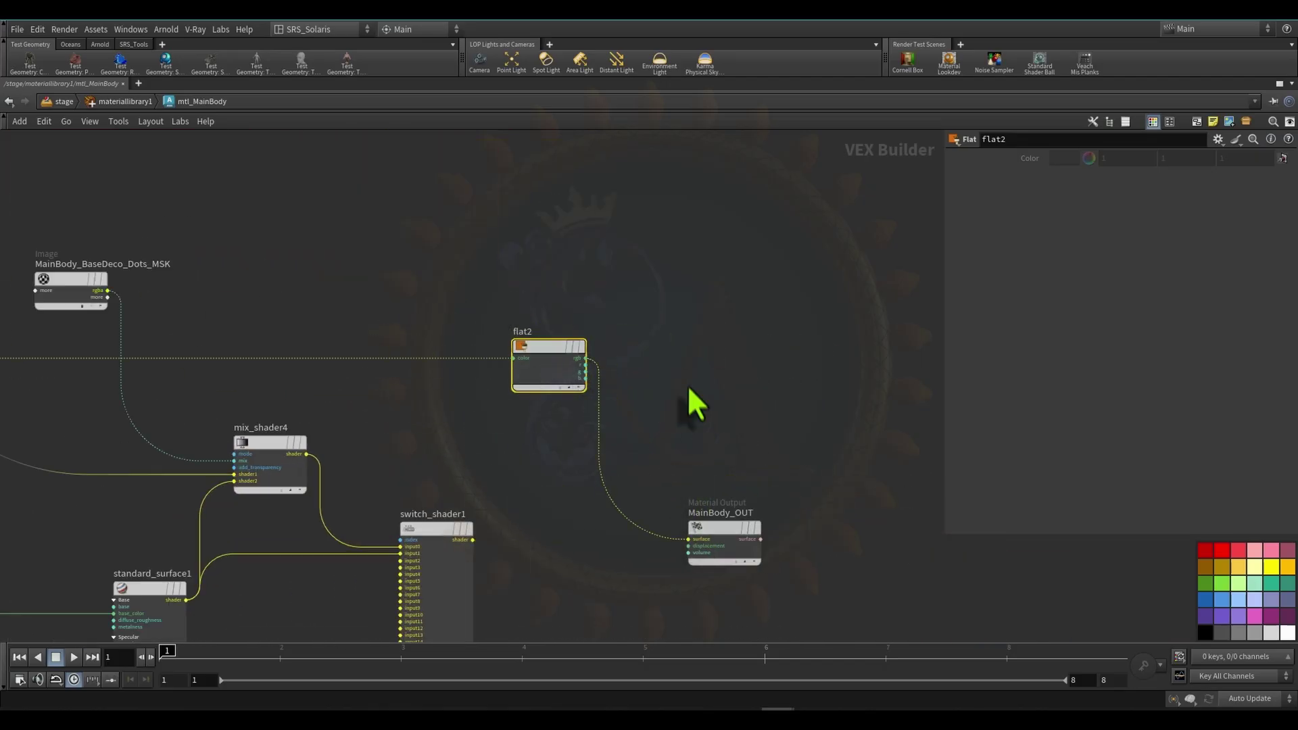
# - Restore the multi-pane layout at stage level and examine the subnet1 node in the Assign_Materials box
pyautogui.hotkey('ctrl', 'b')
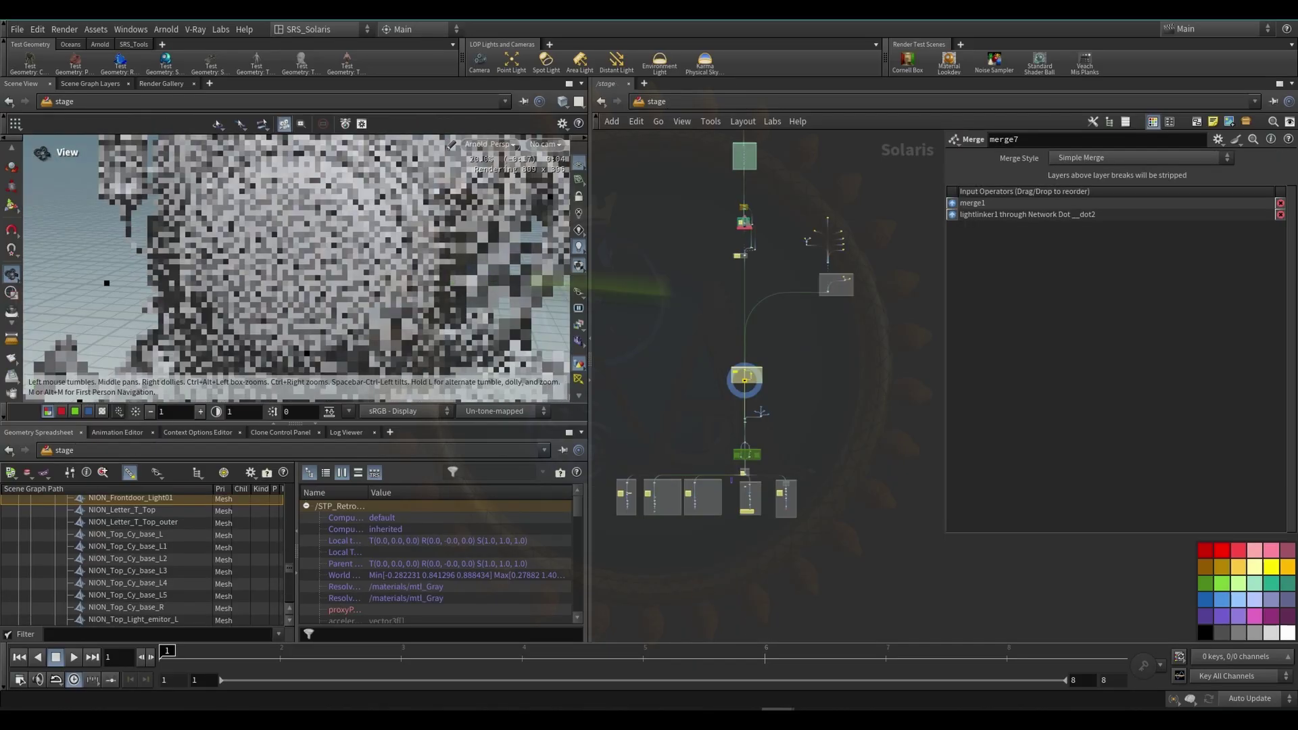
pyautogui.scroll(10, 769, 206)
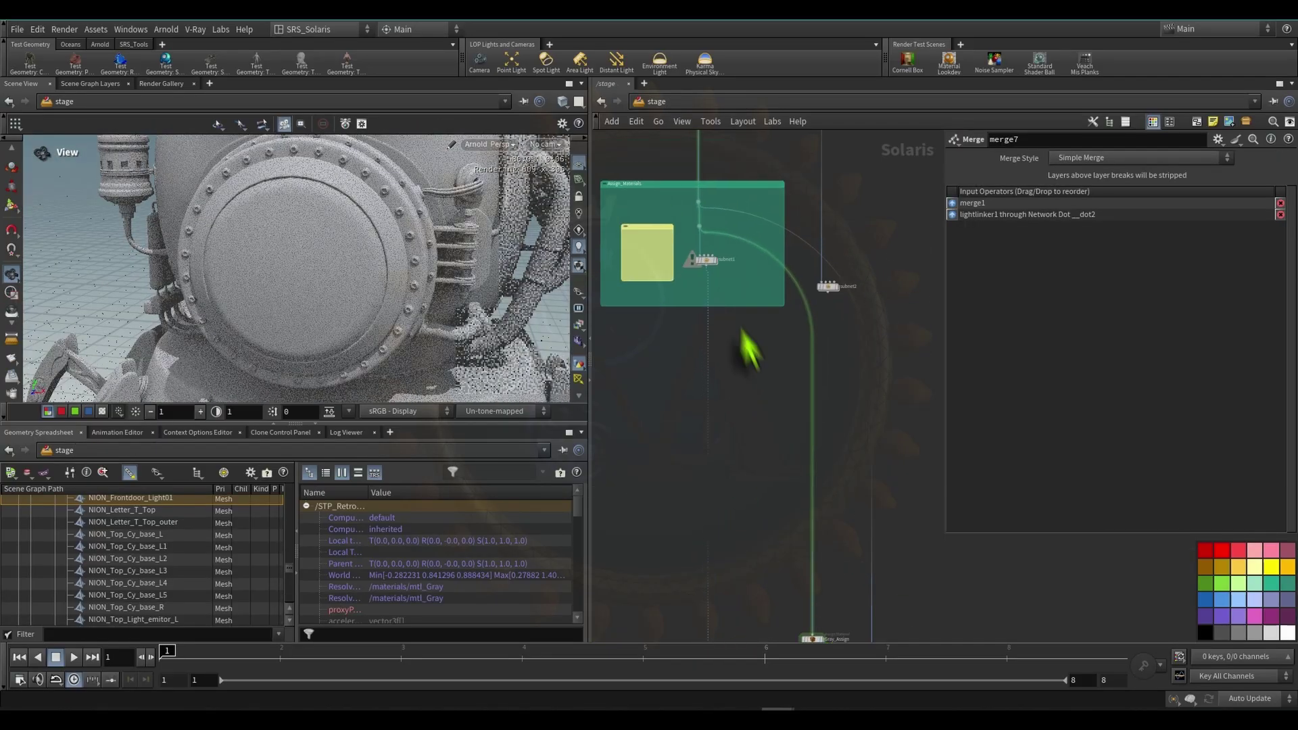
pyautogui.scroll(2, 720, 321)
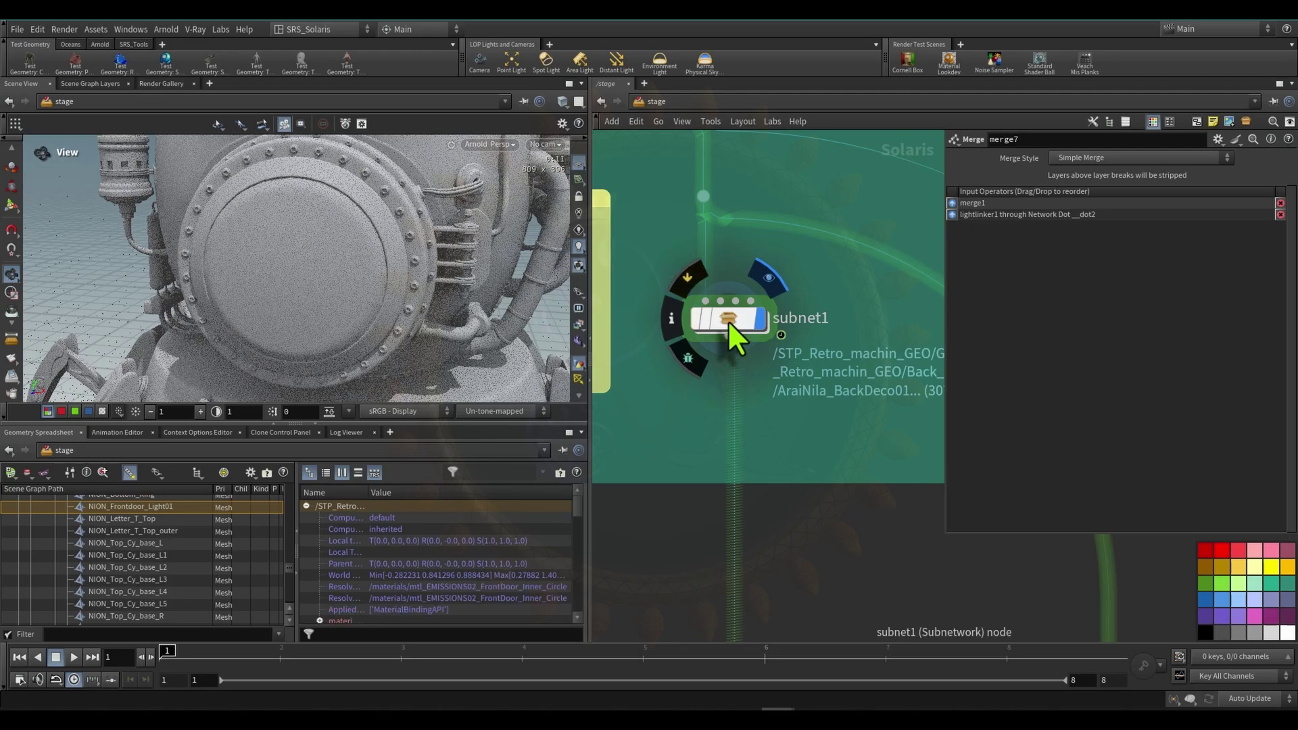
pyautogui.scroll(-8, 728, 321)
pyautogui.scroll(-3, 775, 501)
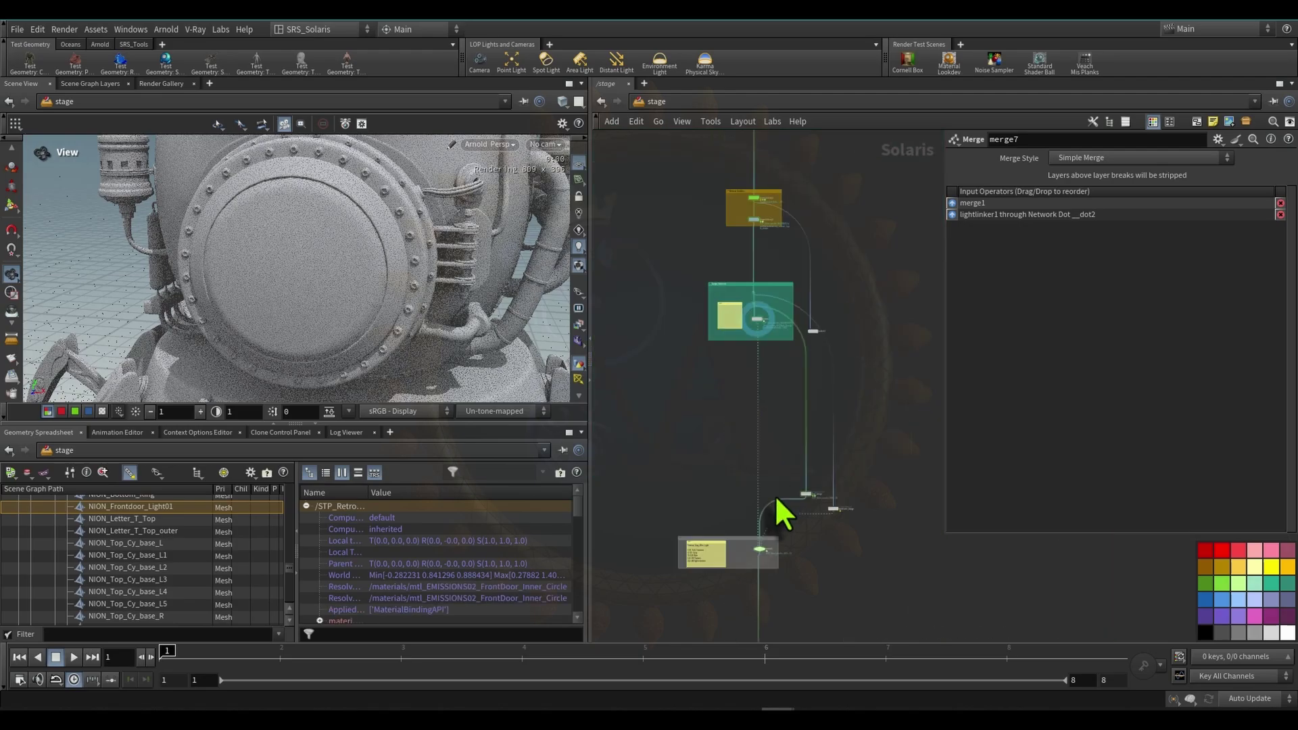
pyautogui.scroll(2, 778, 487)
pyautogui.scroll(5, 749, 277)
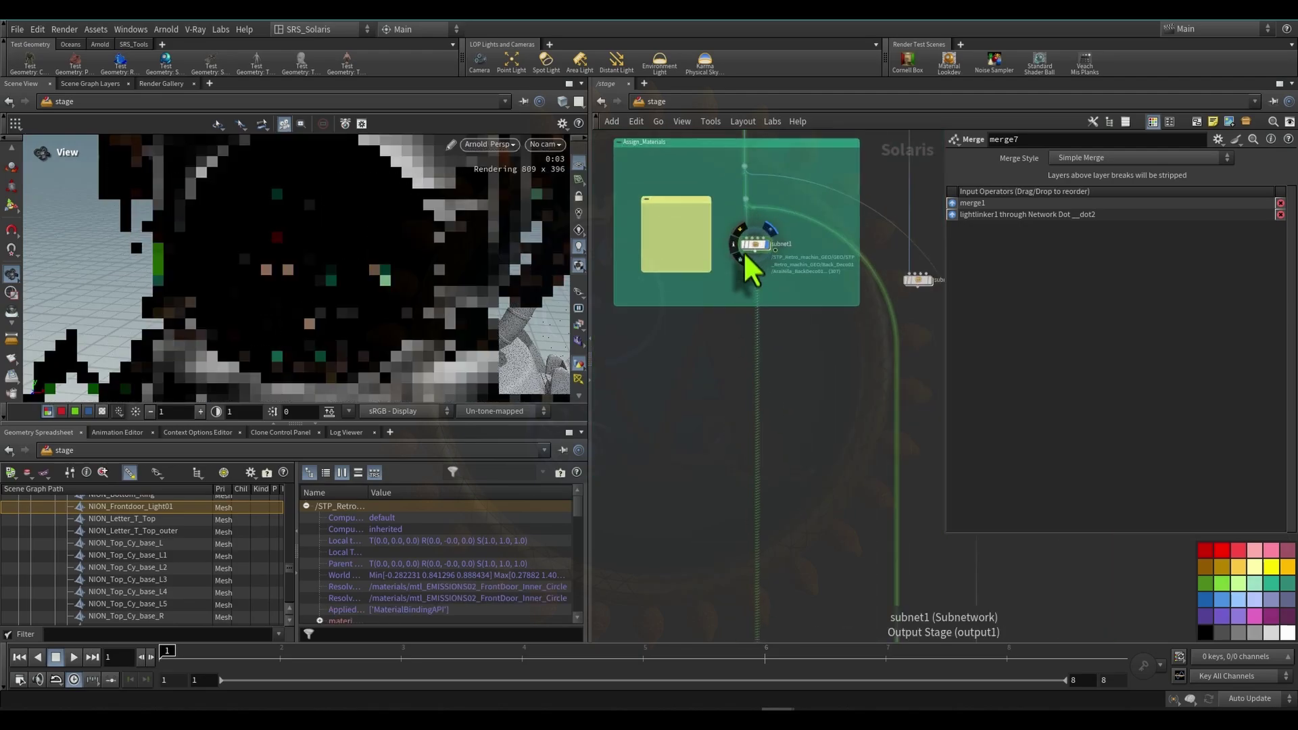
pyautogui.scroll(1, 744, 252)
pyautogui.scroll(5, 789, 191)
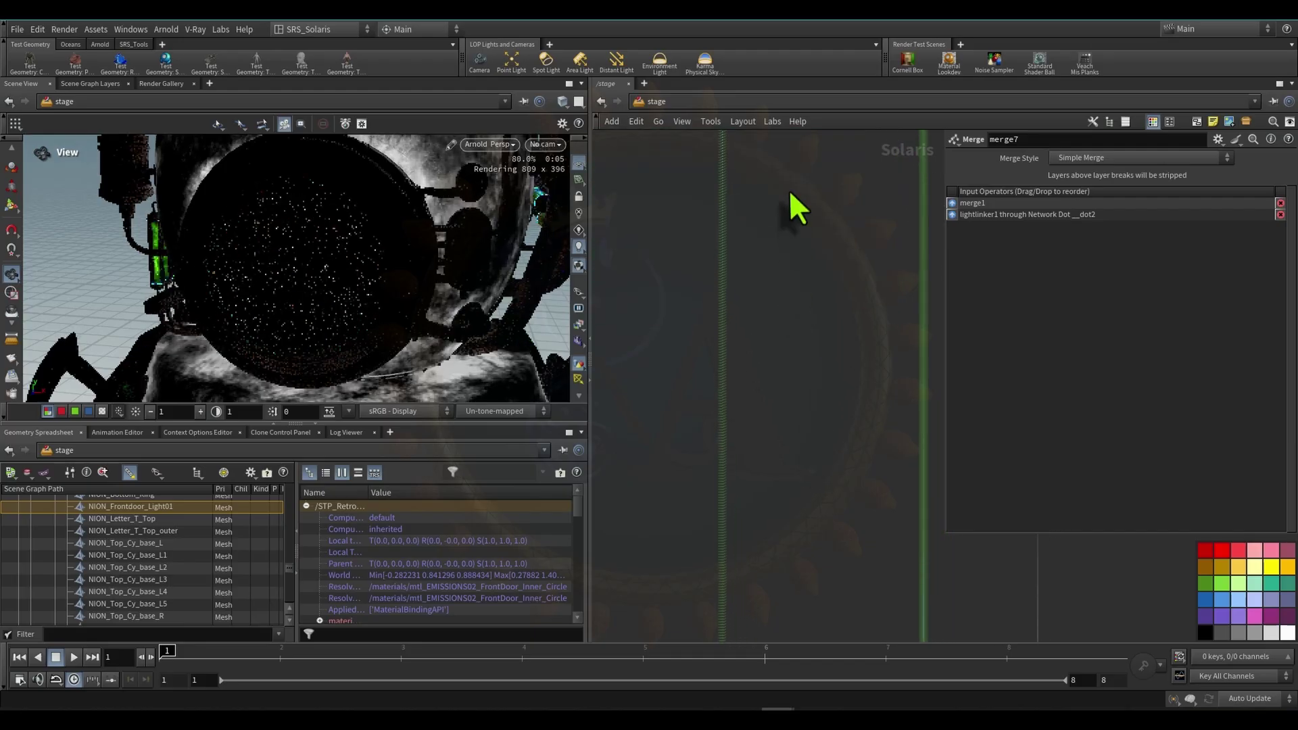
# - Set switch1's Select Input to 0 so the stage uses the materials from subnet1
pyautogui.scroll(-5, 774, 342)
pyautogui.scroll(4, 788, 412)
pyautogui.scroll(1, 791, 530)
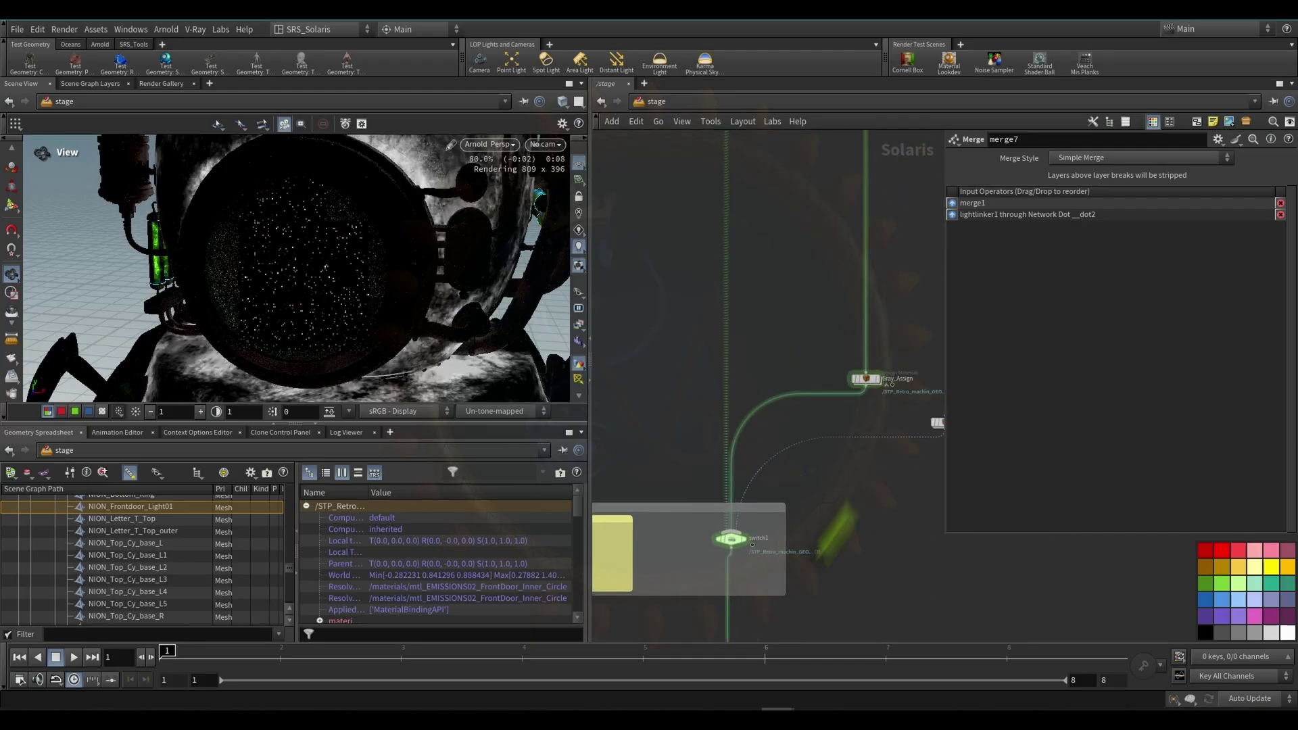
pyautogui.moveTo(867, 384)
pyautogui.click(744, 542)
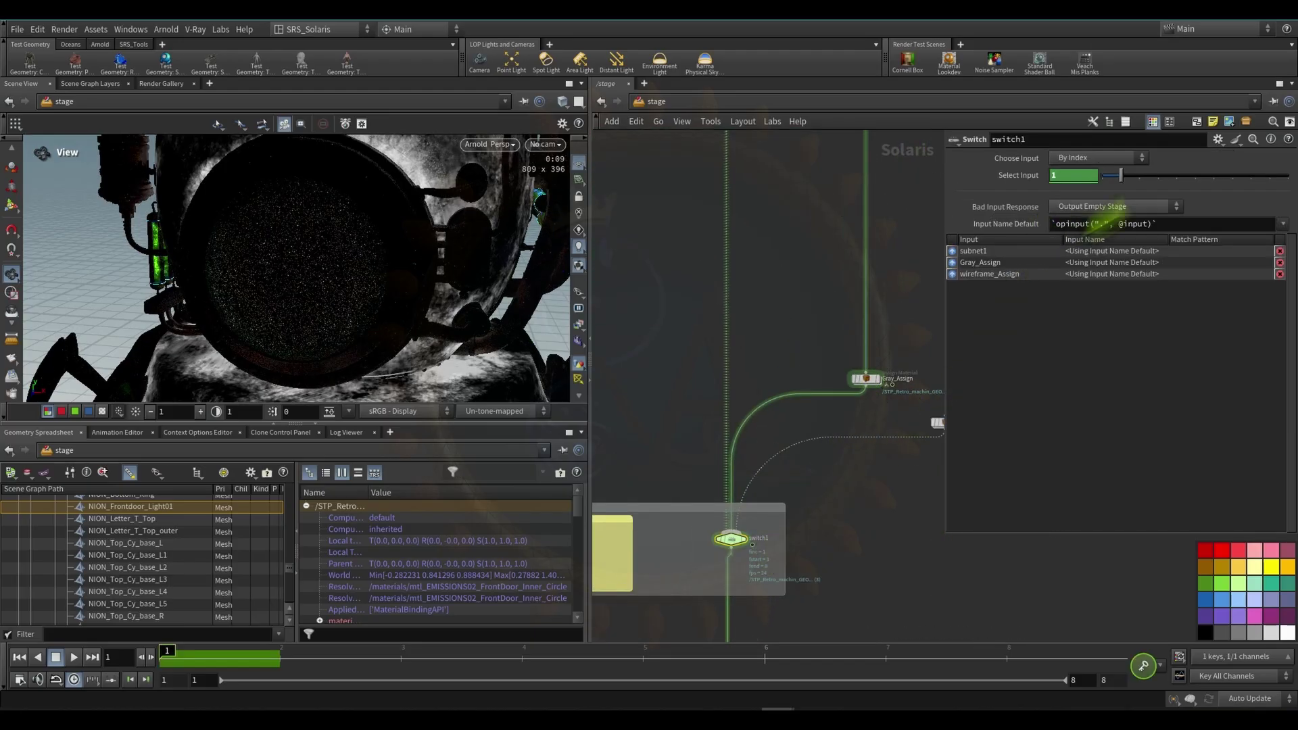
pyautogui.moveTo(1121, 175); pyautogui.dragTo(1062, 196)
# - Examine the dust mask on the whole machine in the Arnold viewport render
pyautogui.scroll(-6, 813, 490)
pyautogui.moveTo(839, 504); pyautogui.dragTo(788, 163, button='middle')
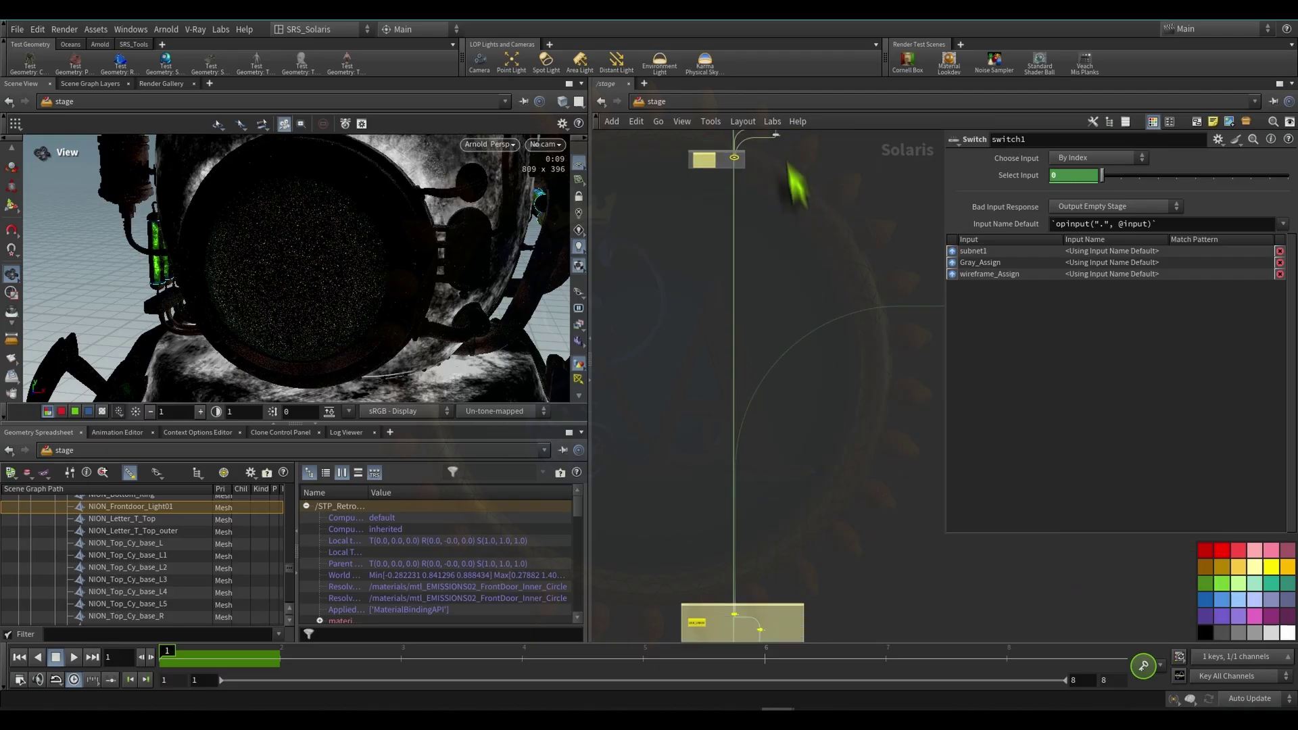
pyautogui.scroll(-3, 731, 387)
pyautogui.scroll(2, 775, 549)
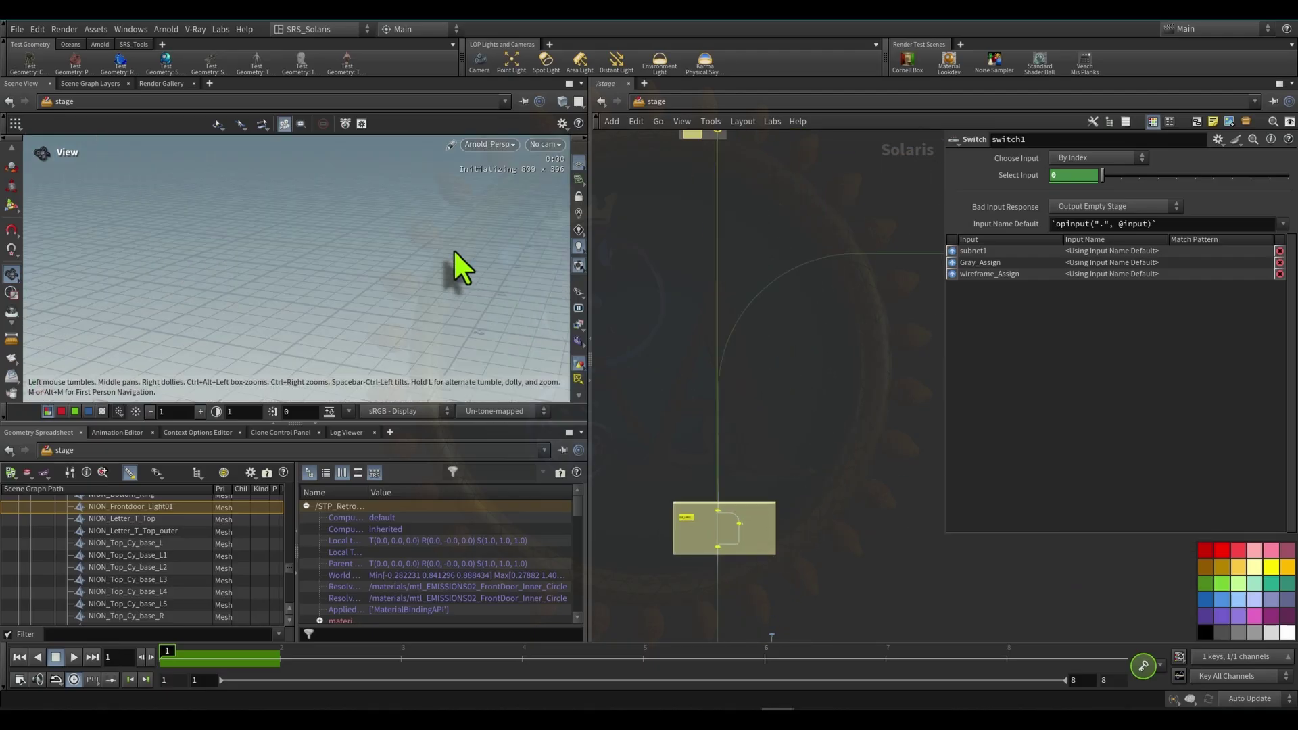
pyautogui.scroll(2, 9, 162)
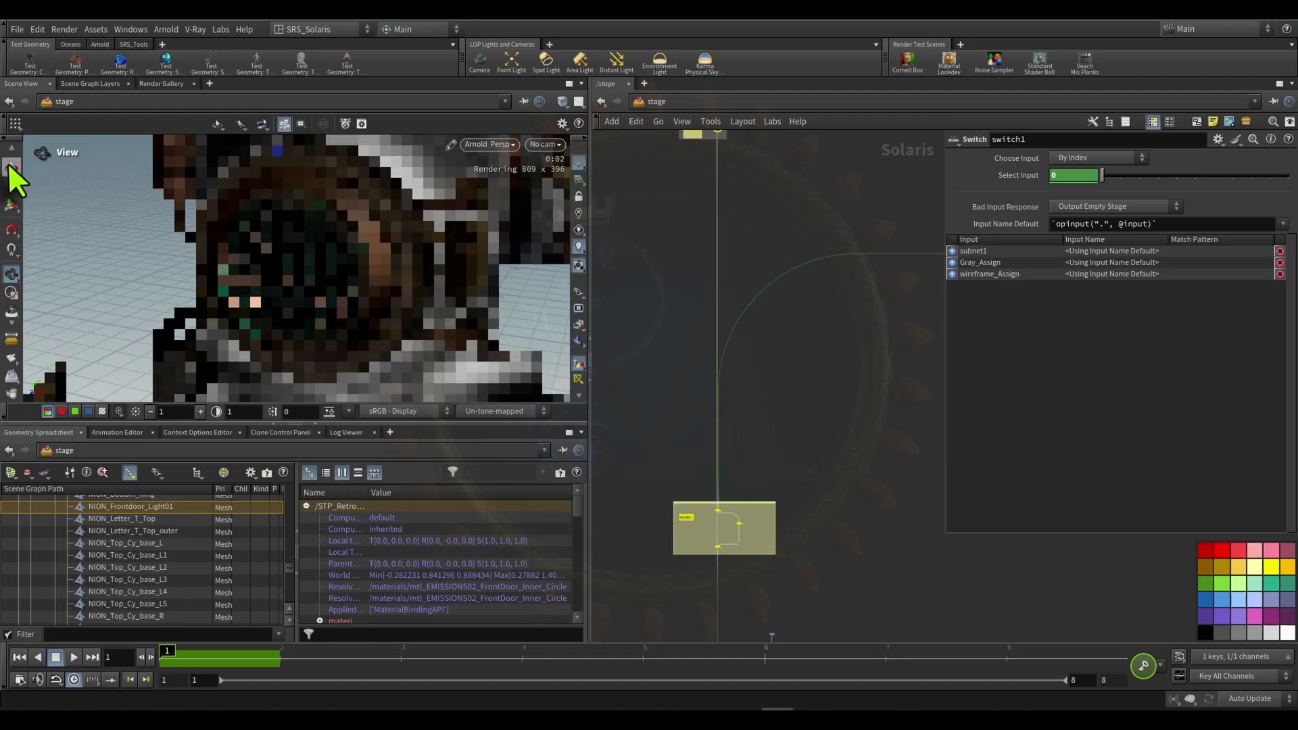
pyautogui.scroll(-10, 395, 242)
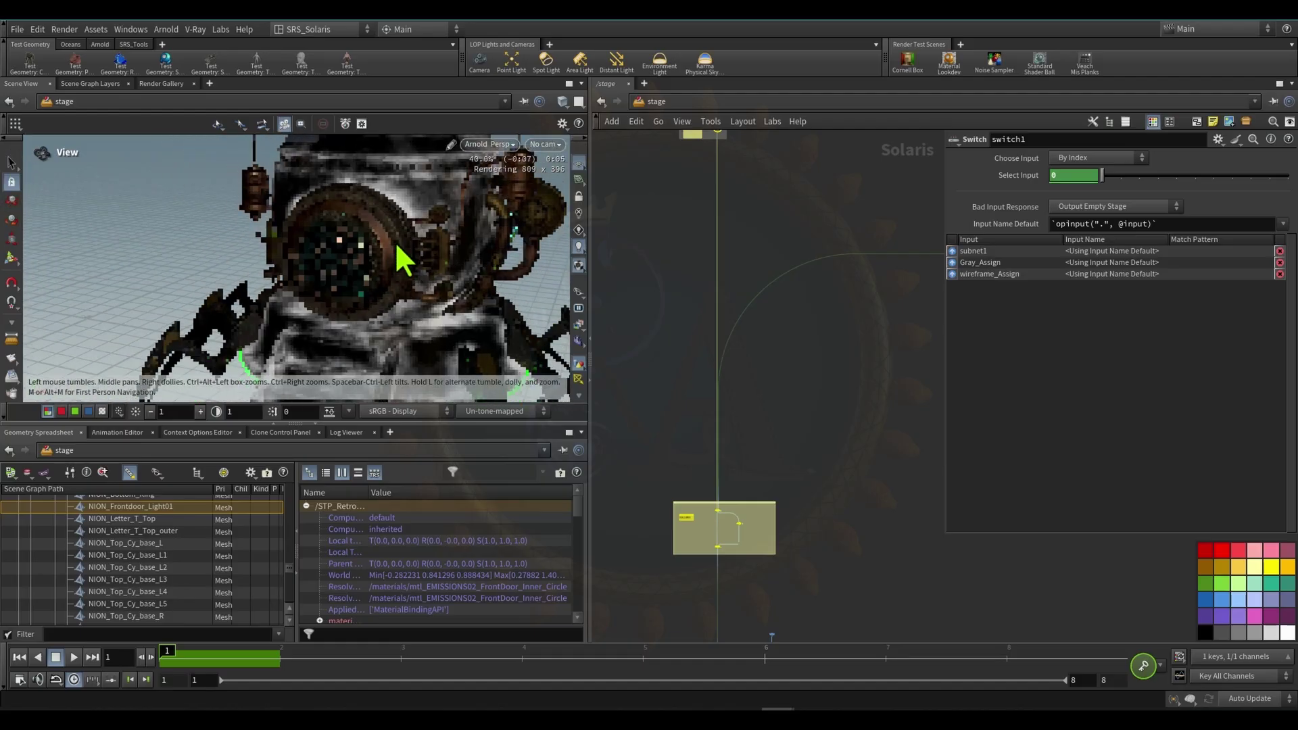
pyautogui.scroll(-2, 754, 243)
pyautogui.moveTo(754, 243); pyautogui.dragTo(781, 385, button='middle')
pyautogui.doubleClick(777, 375)
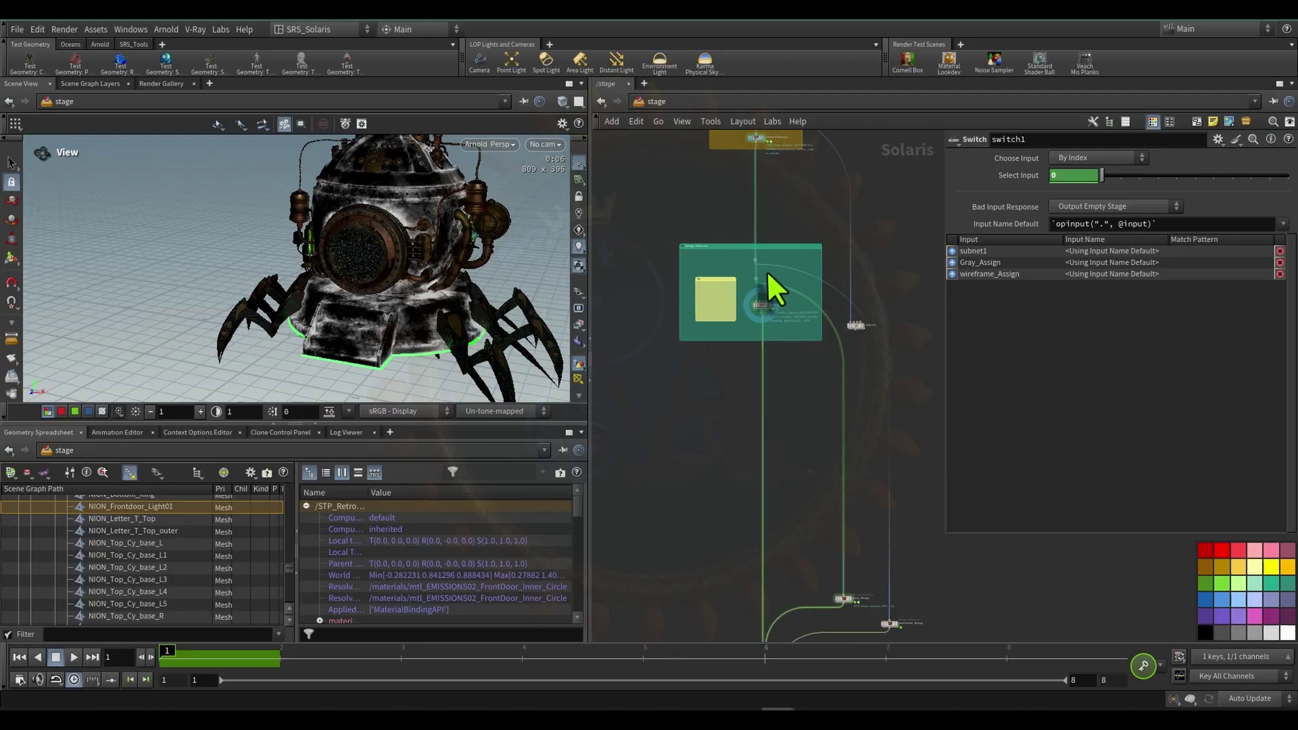
pyautogui.press('u')
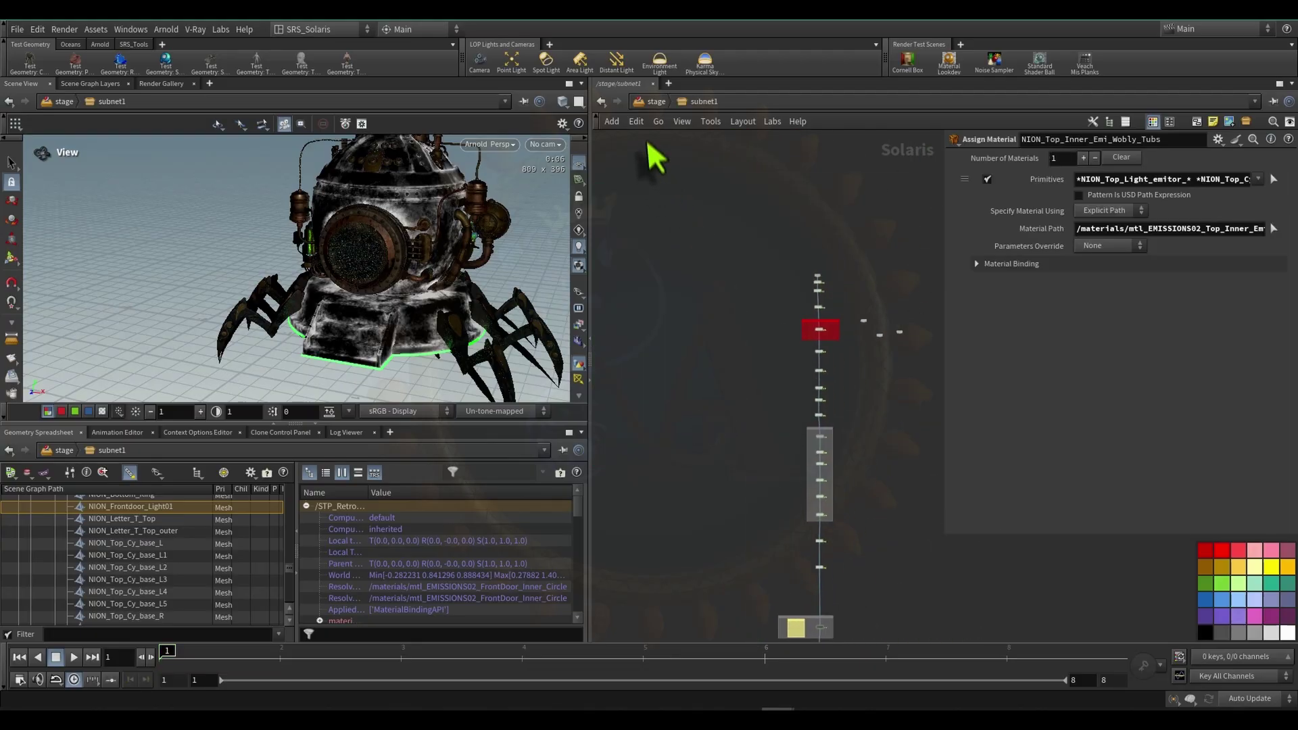
# - Open the mtl_MainBody material network inside materiallibrary1
pyautogui.scroll(-3, 729, 329)
pyautogui.moveTo(774, 273); pyautogui.dragTo(762, 420, button='middle')
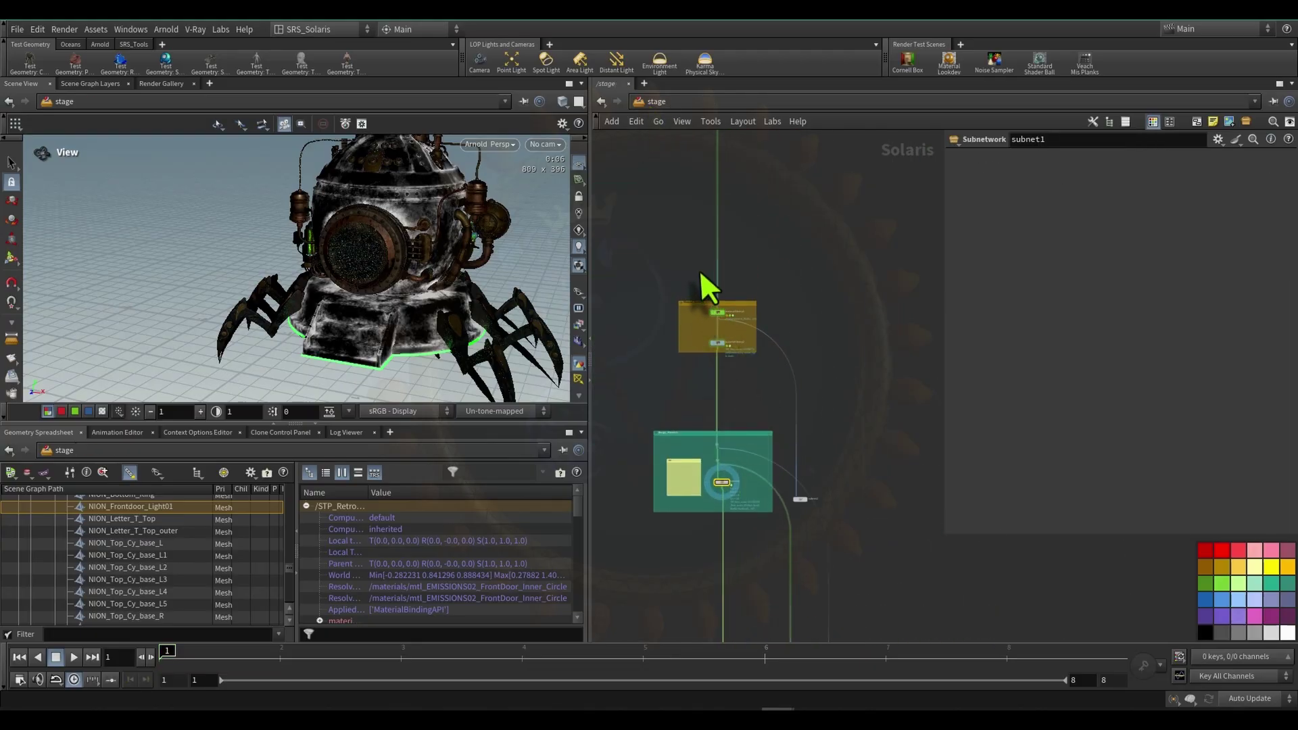
pyautogui.scroll(5, 700, 270)
pyautogui.click(762, 424)
pyautogui.doubleClick(762, 420)
pyautogui.scroll(3, 768, 366)
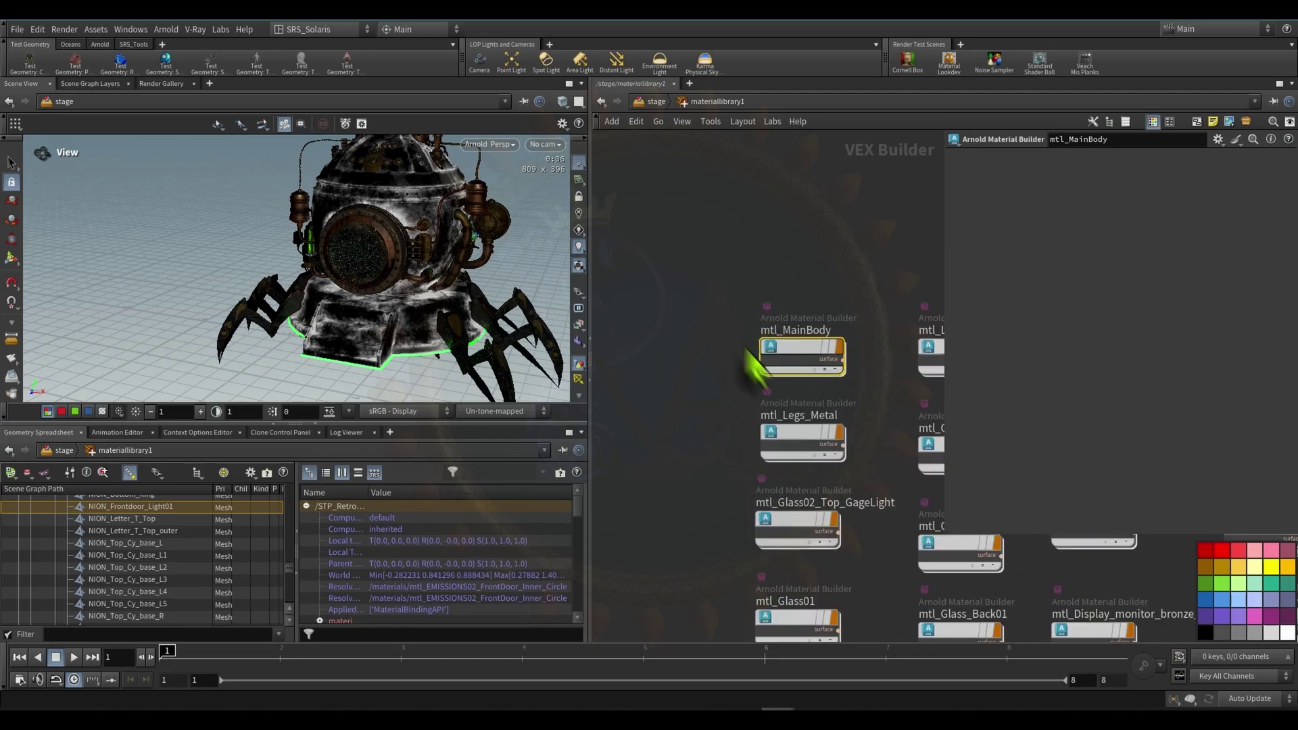
pyautogui.doubleClick(791, 352)
# - Compare the rendered dust mask with its route through flat2 to MainBody_OUT and the surrounding shader branches
pyautogui.scroll(6, 810, 340)
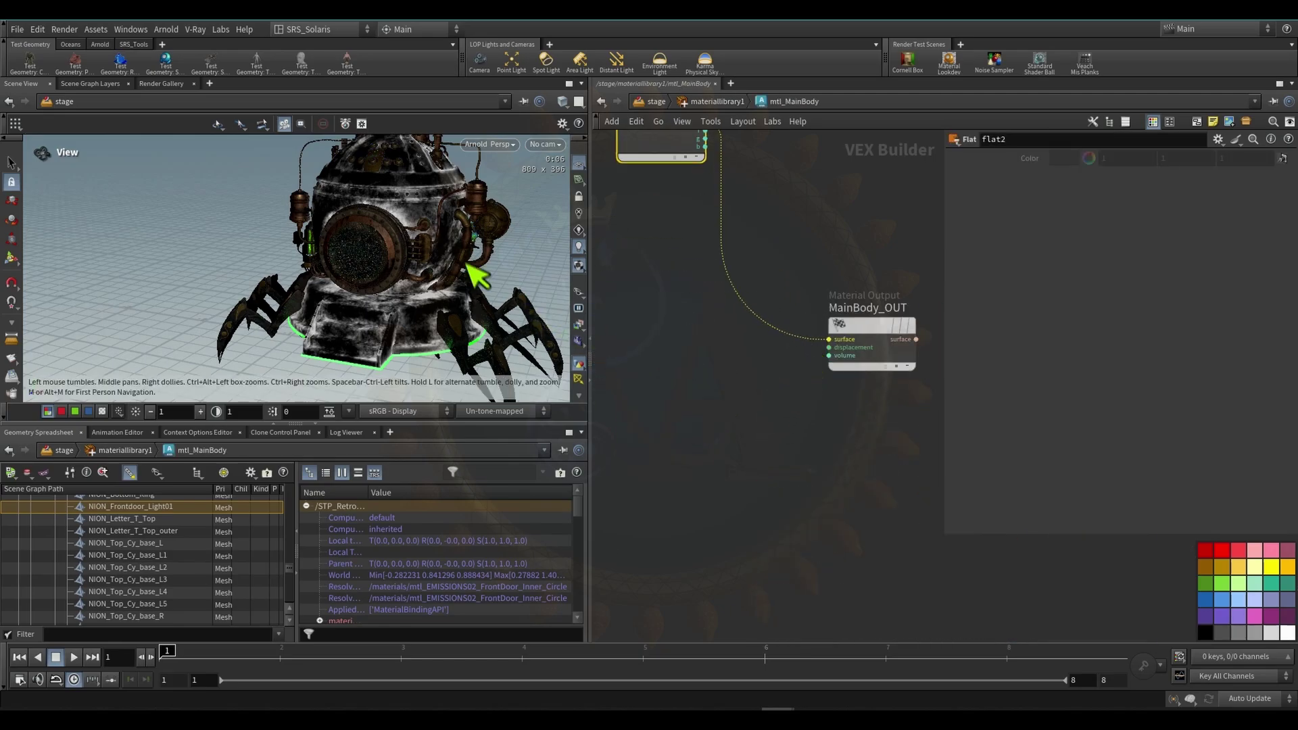
pyautogui.scroll(-8, 704, 230)
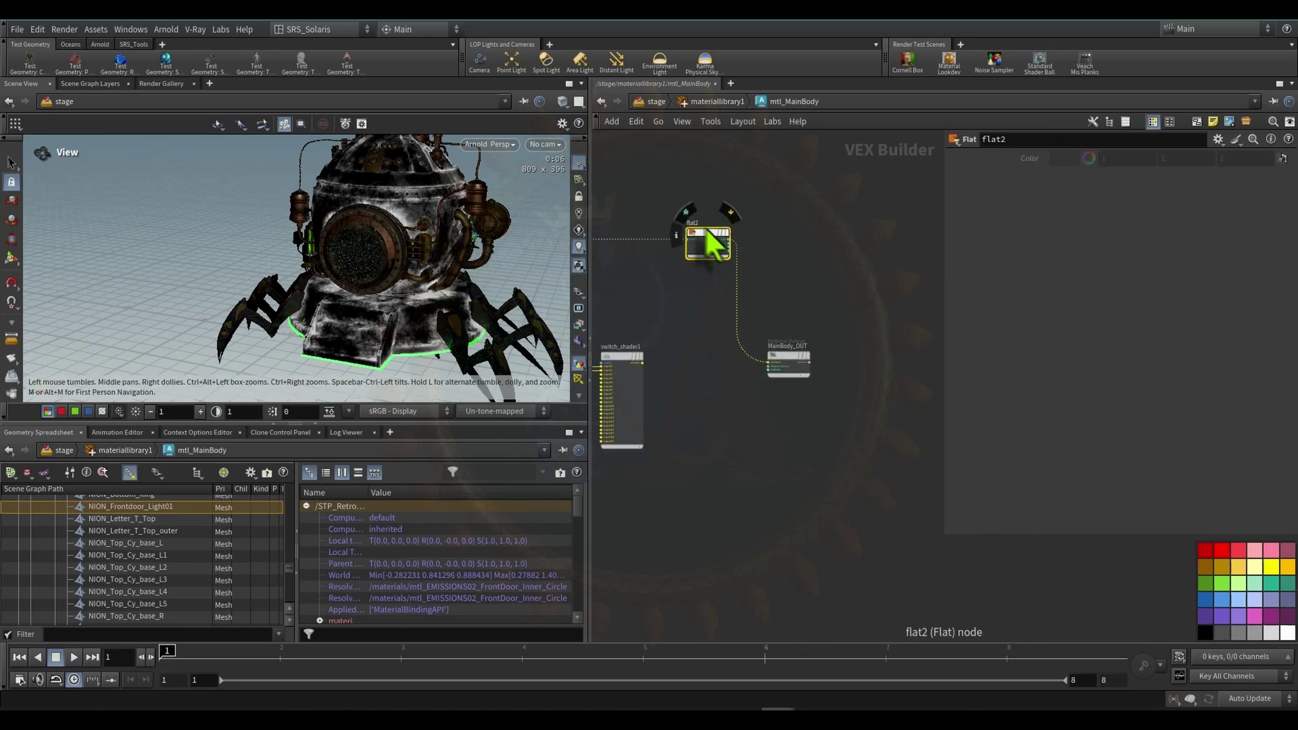
pyautogui.moveTo(612, 203); pyautogui.dragTo(824, 237, button='middle')
pyautogui.moveTo(676, 172); pyautogui.dragTo(856, 257, button='middle')
pyautogui.scroll(-3, 705, 226)
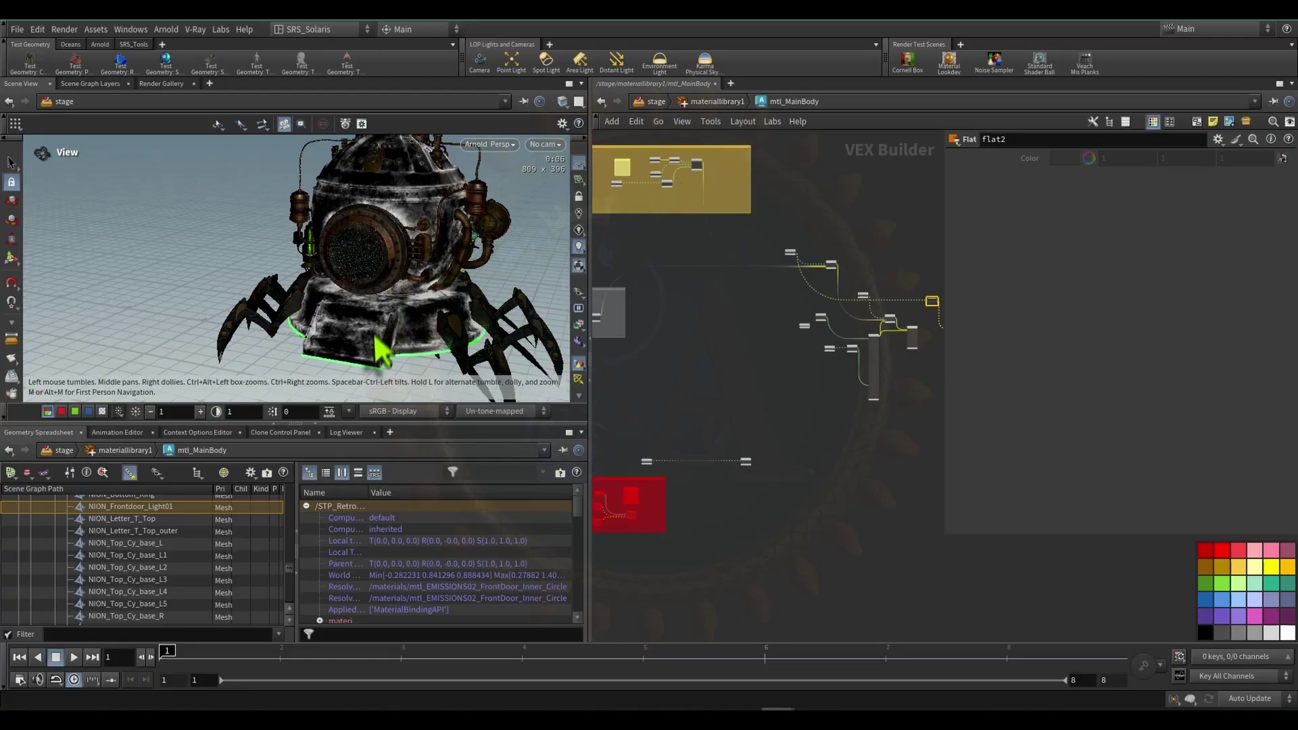
pyautogui.moveTo(833, 223); pyautogui.dragTo(600, 264, button='middle')
pyautogui.moveTo(724, 318); pyautogui.dragTo(866, 287, button='middle')
pyautogui.scroll(4, 839, 344)
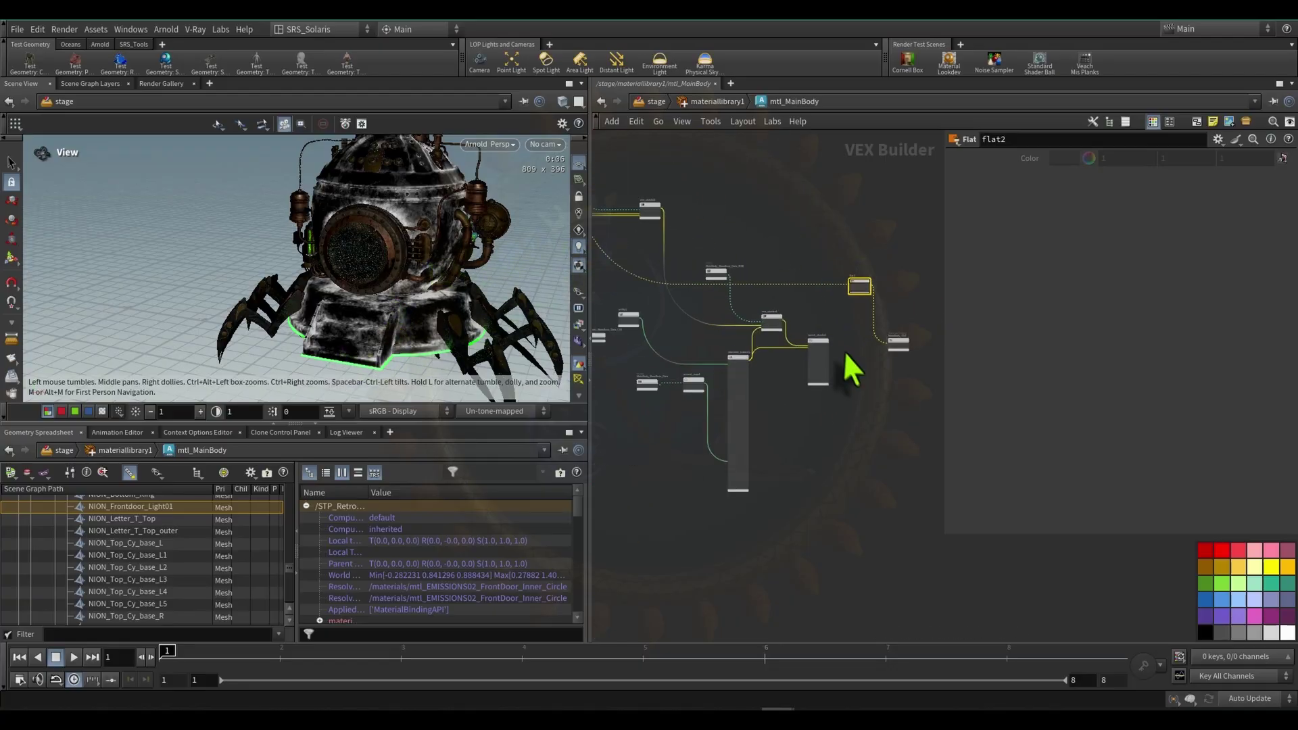
# - Connect switch_shader1's shader output to the surface input of MainBody_OUT and widen the network area
pyautogui.scroll(4, 844, 351)
pyautogui.moveTo(844, 351); pyautogui.dragTo(768, 369, button='middle')
pyautogui.scroll(3, 760, 376)
pyautogui.click(719, 342)
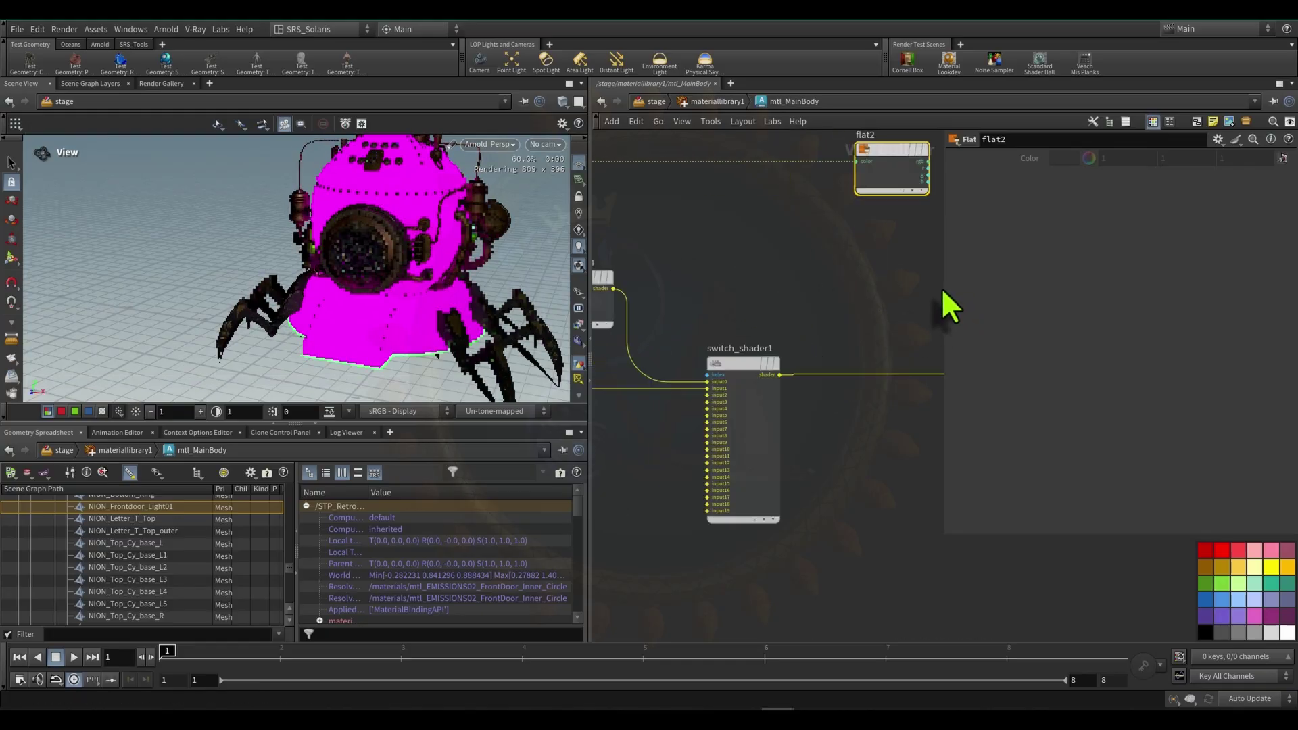
pyautogui.moveTo(944, 289); pyautogui.dragTo(1118, 298)
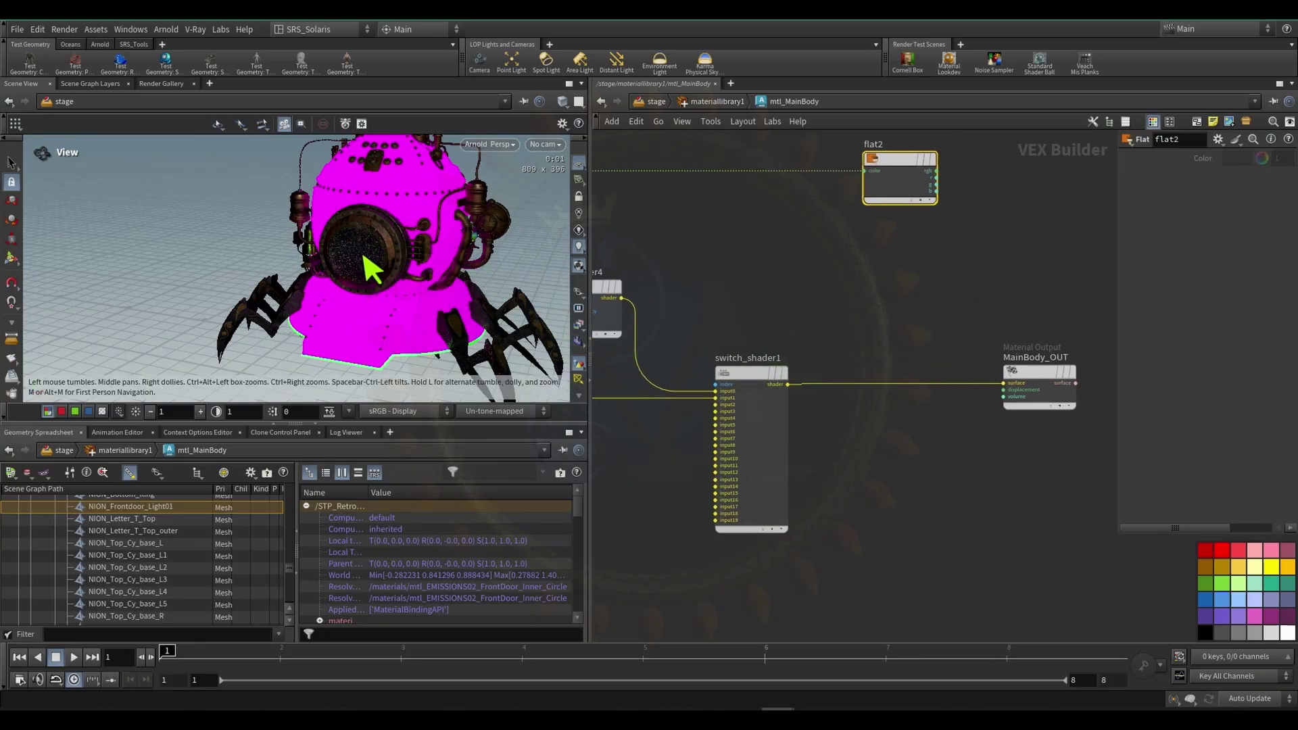
# - Stop the Arnold viewport render and restart it
pyautogui.click(492, 144)
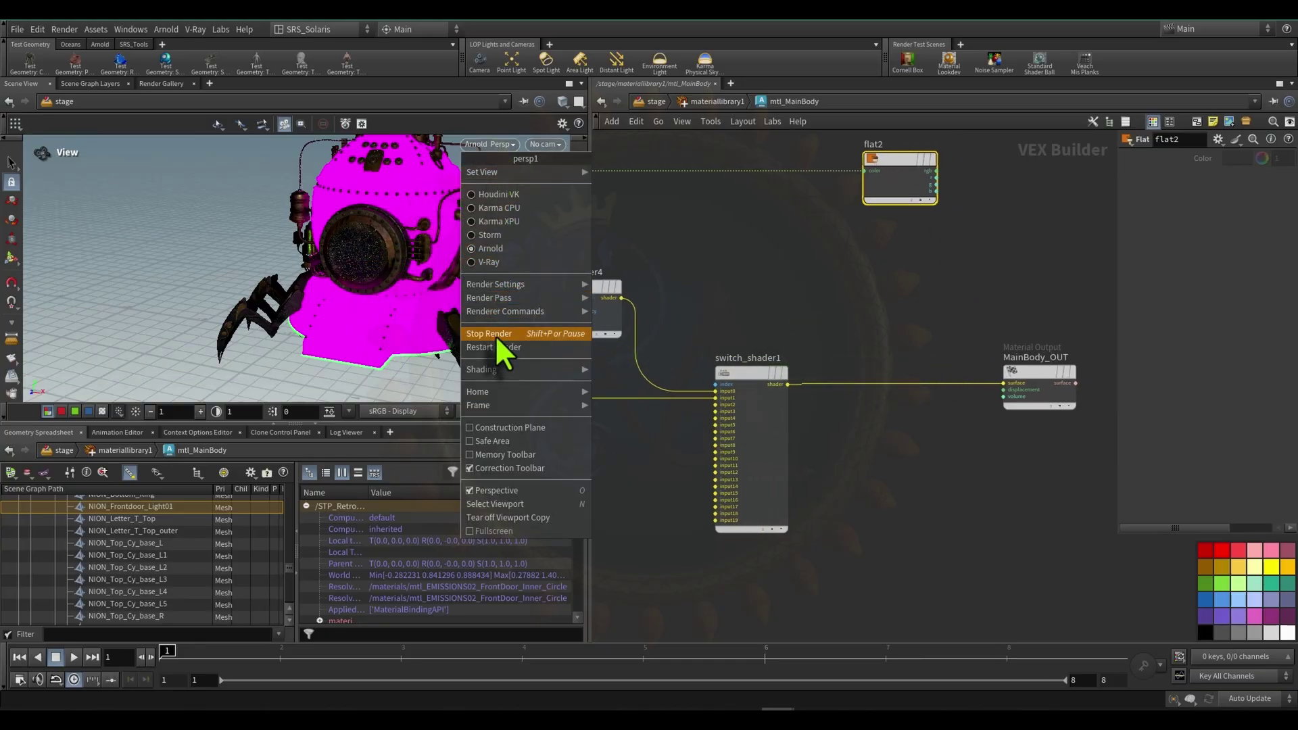
pyautogui.click(495, 334)
pyautogui.click(495, 145)
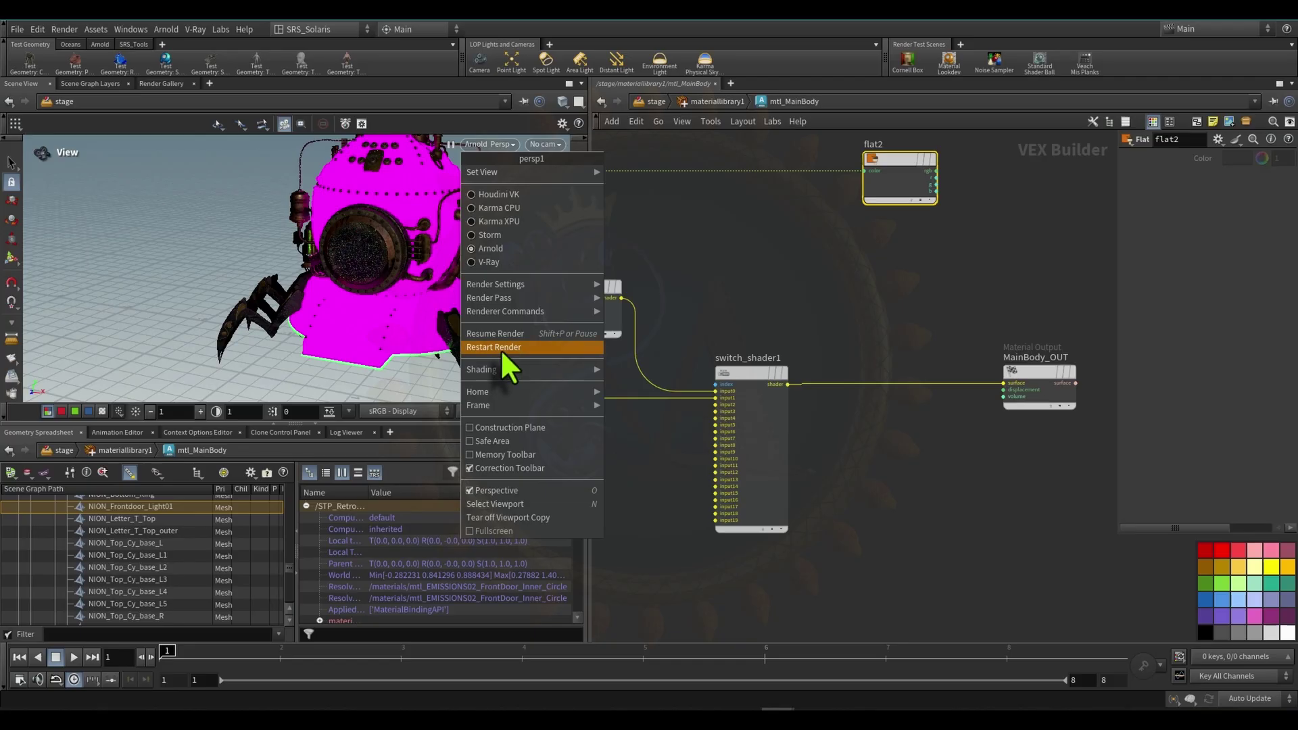
pyautogui.click(501, 349)
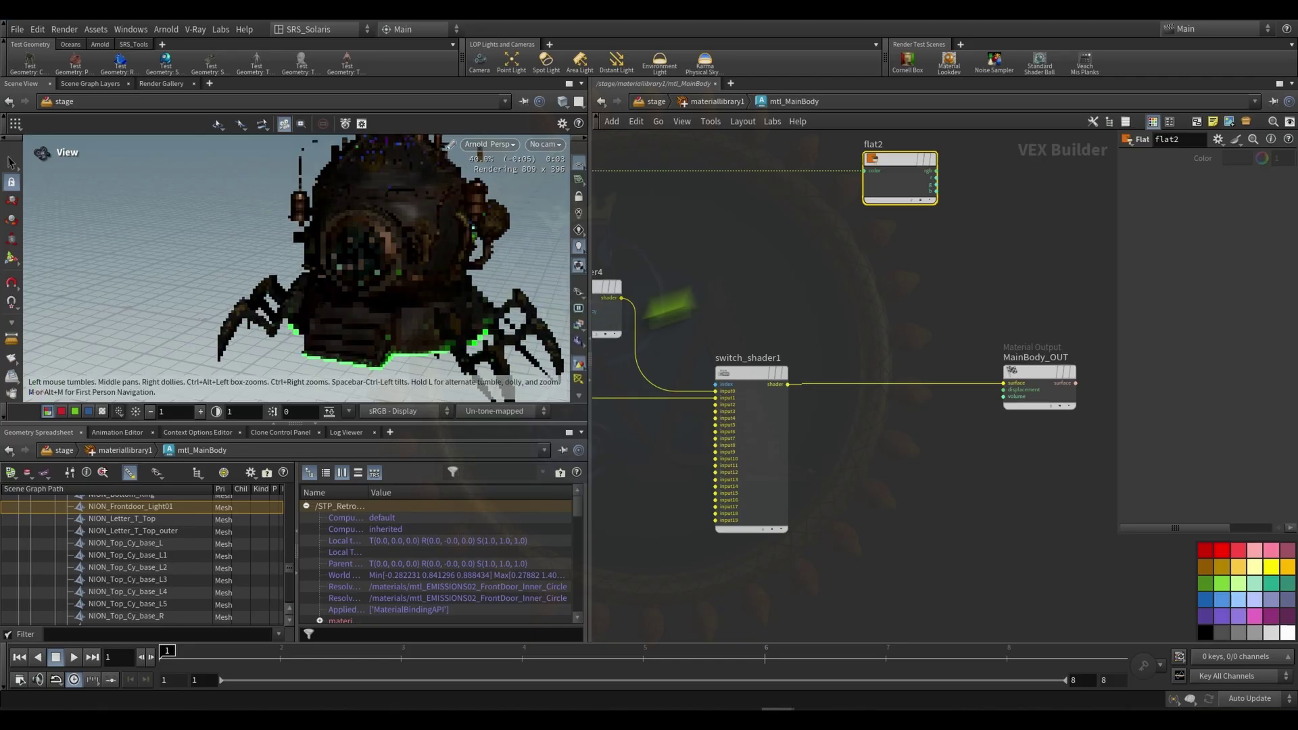
# - Return to the stage network and display the scene from the merge7 node below the light linker
pyautogui.click(653, 101)
pyautogui.moveTo(870, 493); pyautogui.dragTo(824, 223, button='middle')
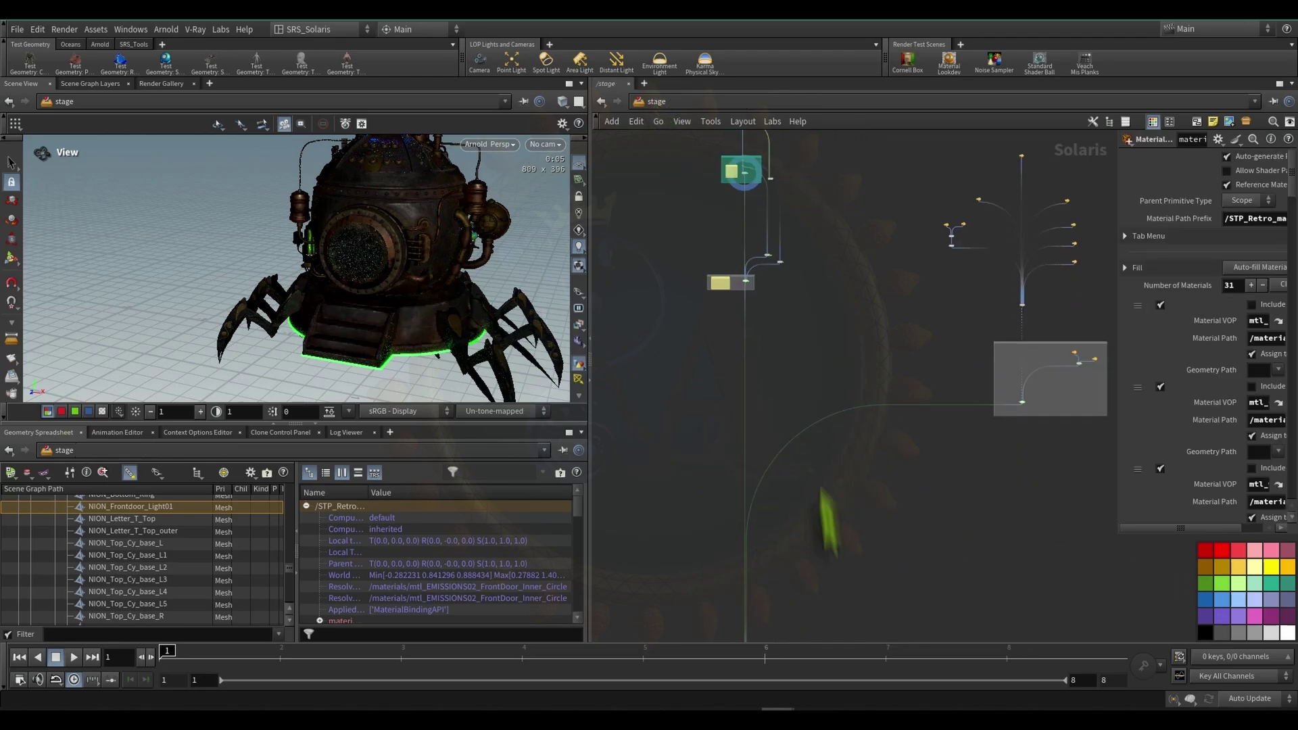
pyautogui.moveTo(820, 493); pyautogui.dragTo(802, 217, button='middle')
pyautogui.scroll(5, 729, 412)
pyautogui.click(722, 382)
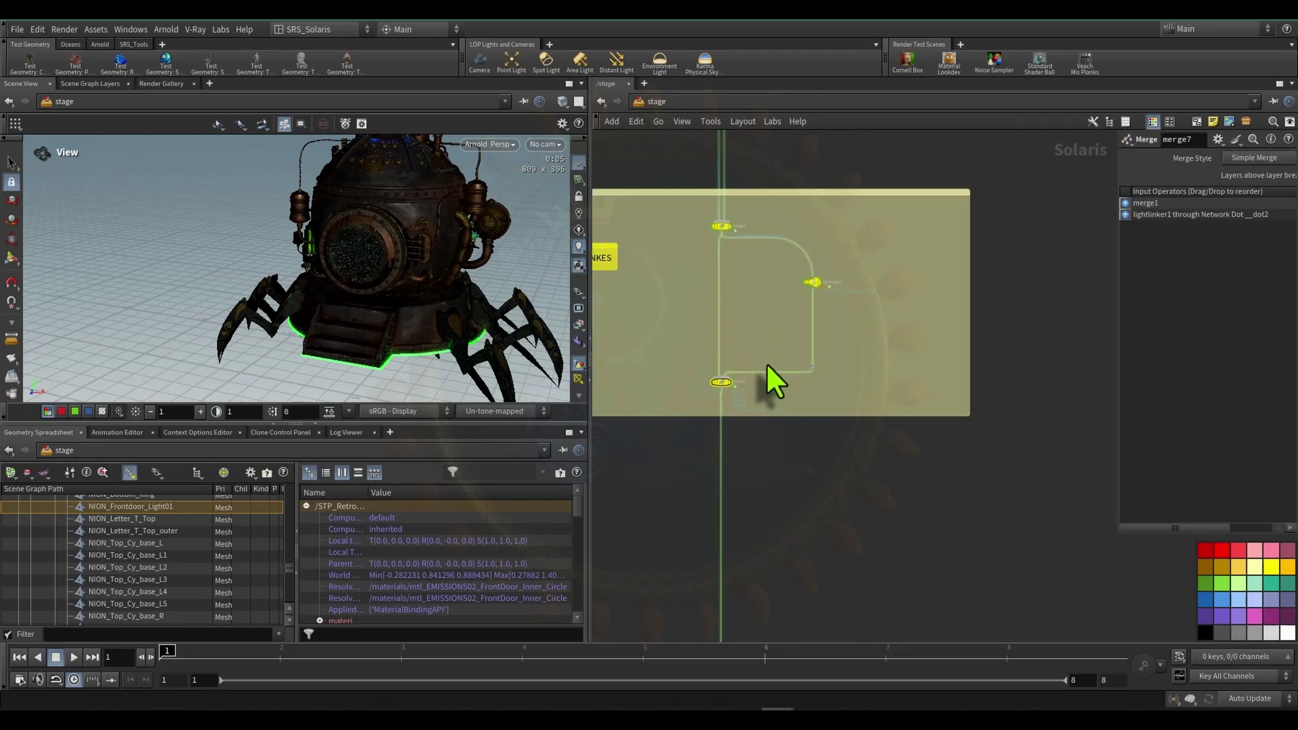
pyautogui.press('r')
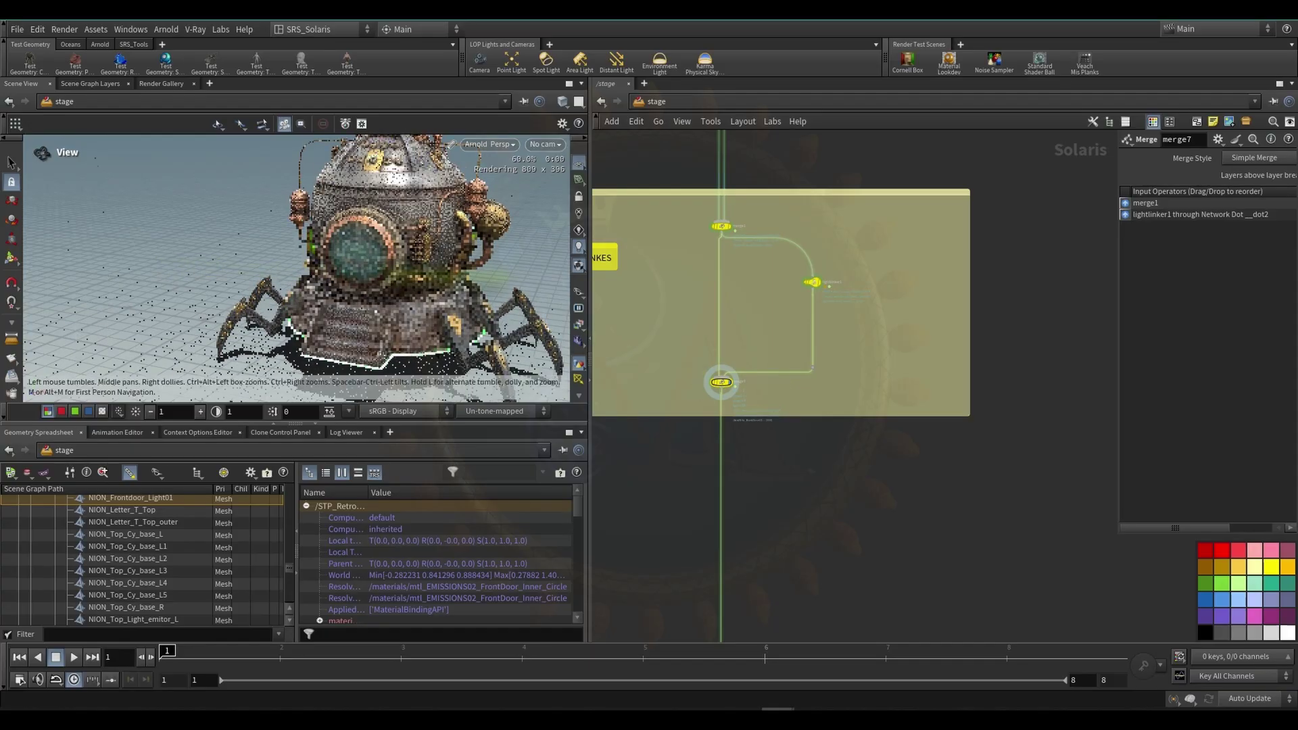
pyautogui.scroll(-5, 666, 254)
pyautogui.click(487, 145)
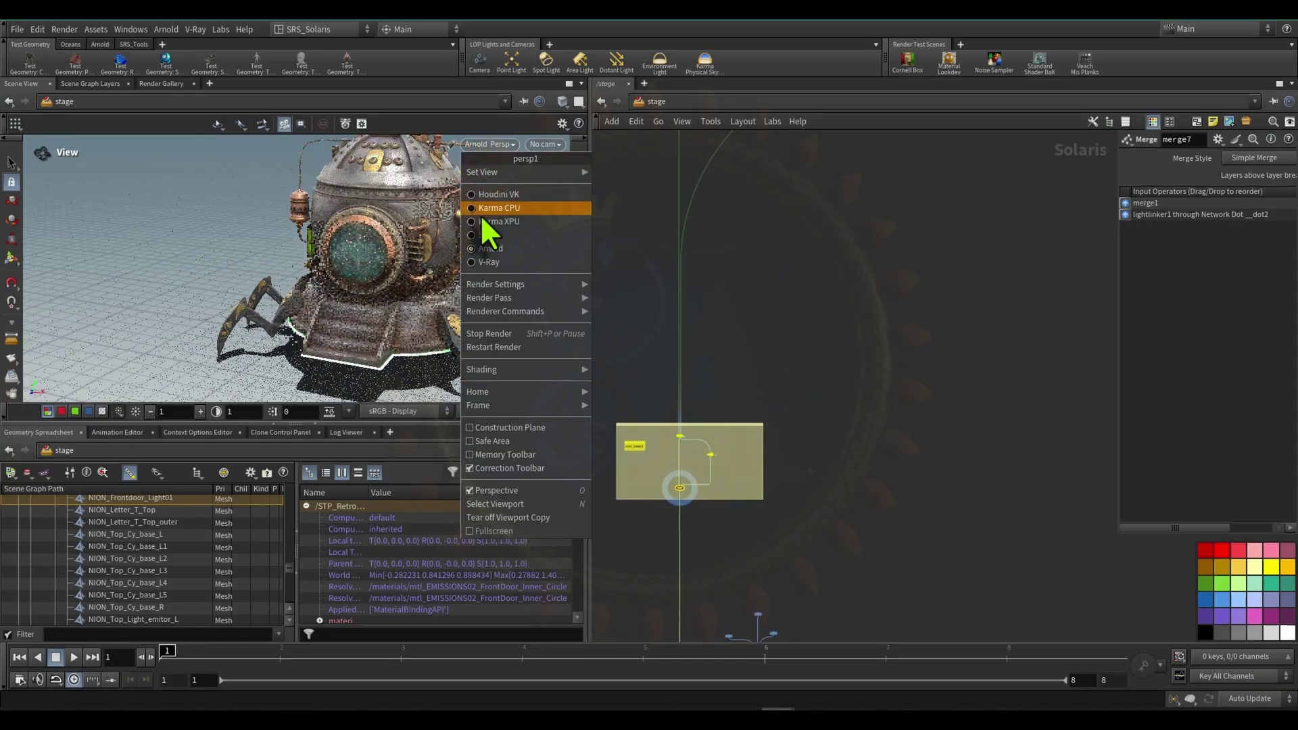
pyautogui.click(728, 260)
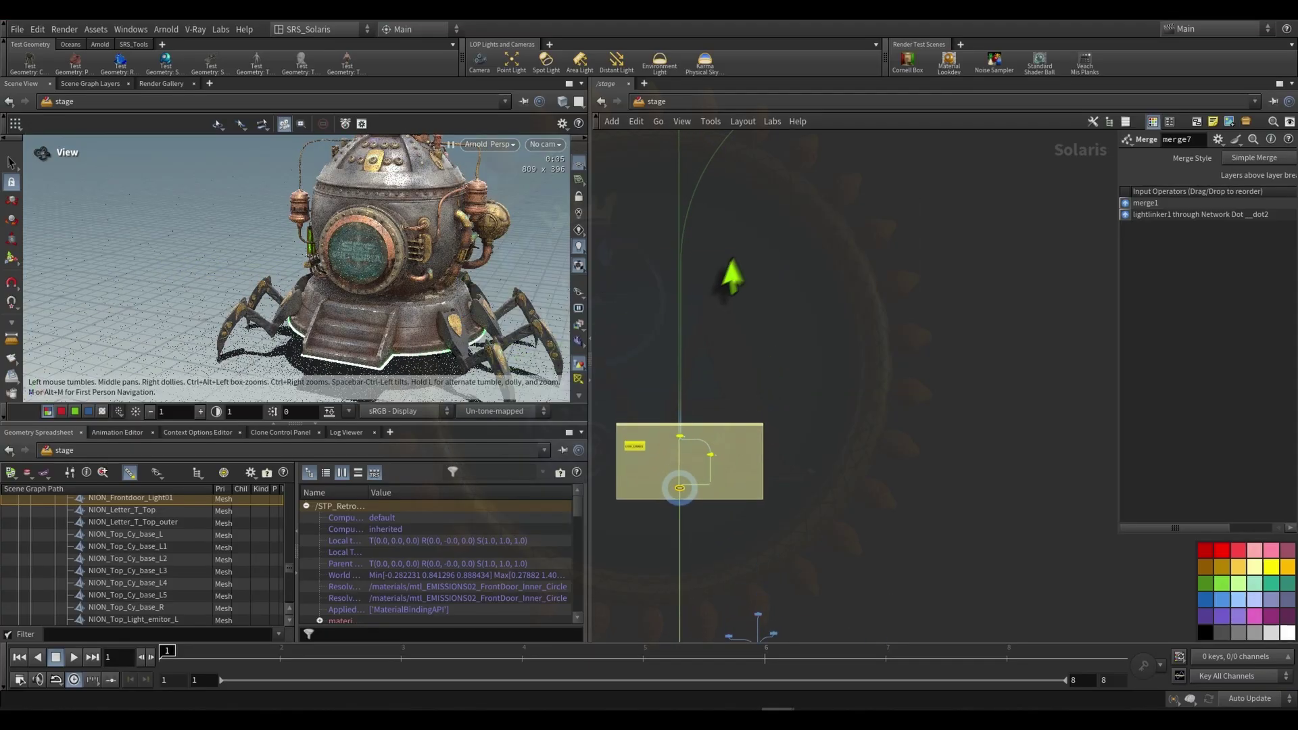
# - Find the Material_Builders group in the stage network and select the materiallibrary1 node
pyautogui.scroll(-3, 730, 254)
pyautogui.moveTo(734, 247); pyautogui.dragTo(769, 535, button='middle')
pyautogui.scroll(-3, 768, 443)
pyautogui.scroll(6, 758, 260)
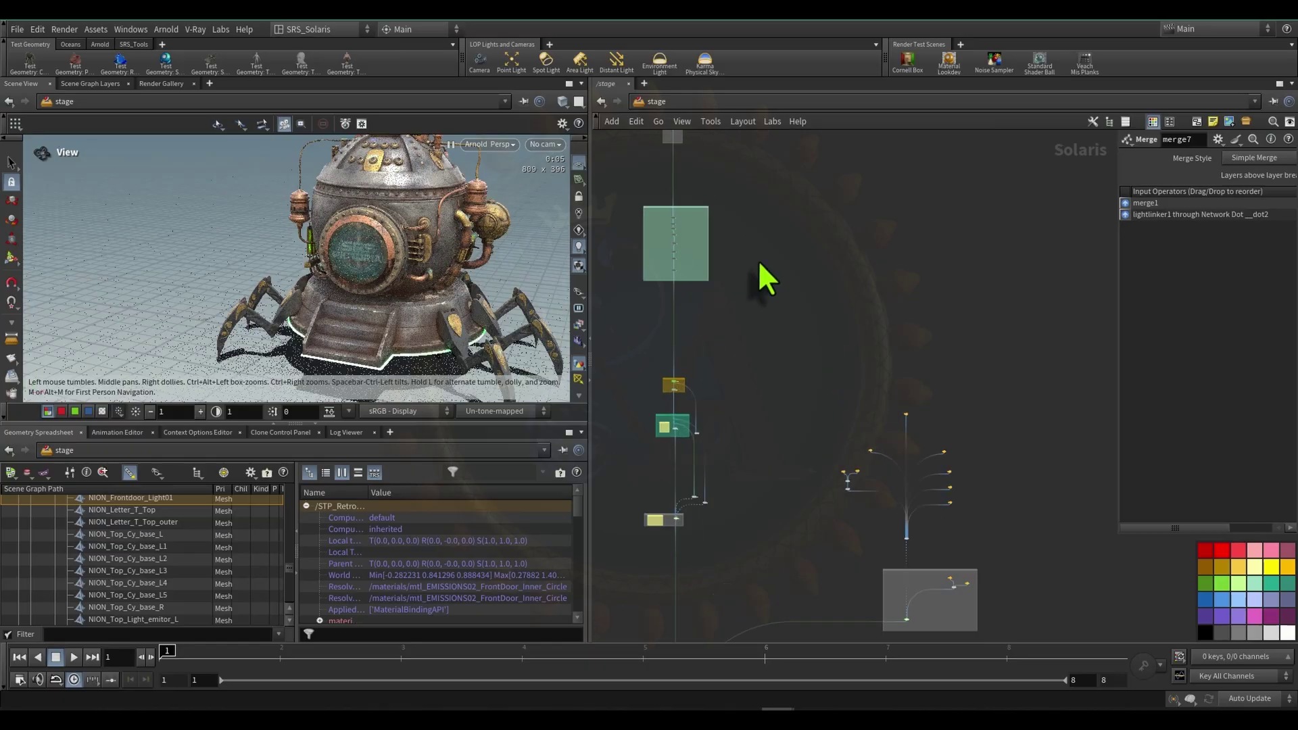
pyautogui.moveTo(758, 259); pyautogui.dragTo(844, 173, button='middle')
pyautogui.scroll(9, 746, 316)
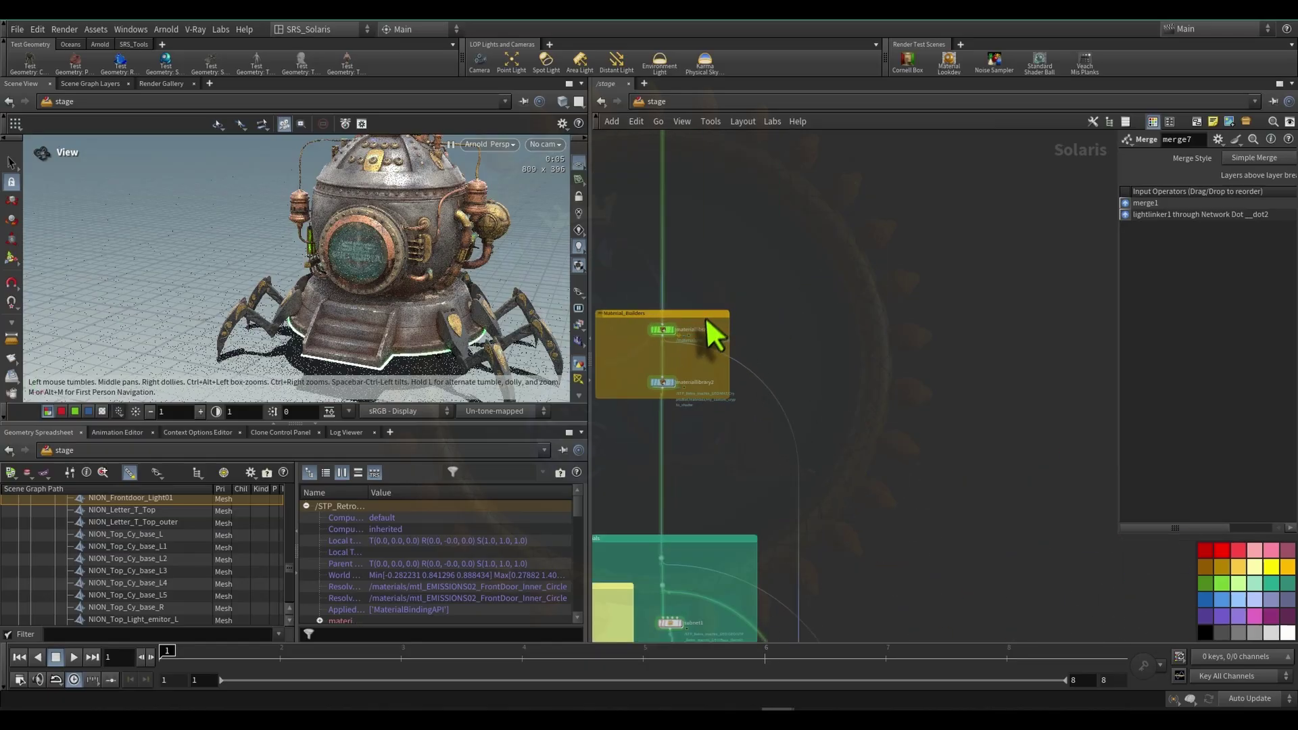
pyautogui.scroll(3, 625, 342)
pyautogui.moveTo(625, 342); pyautogui.dragTo(802, 362, button='middle')
pyautogui.moveTo(714, 403); pyautogui.dragTo(874, 297)
pyautogui.moveTo(723, 428); pyautogui.dragTo(985, 473)
pyautogui.moveTo(771, 432); pyautogui.dragTo(740, 420, button='middle')
pyautogui.moveTo(677, 355); pyautogui.dragTo(862, 286)
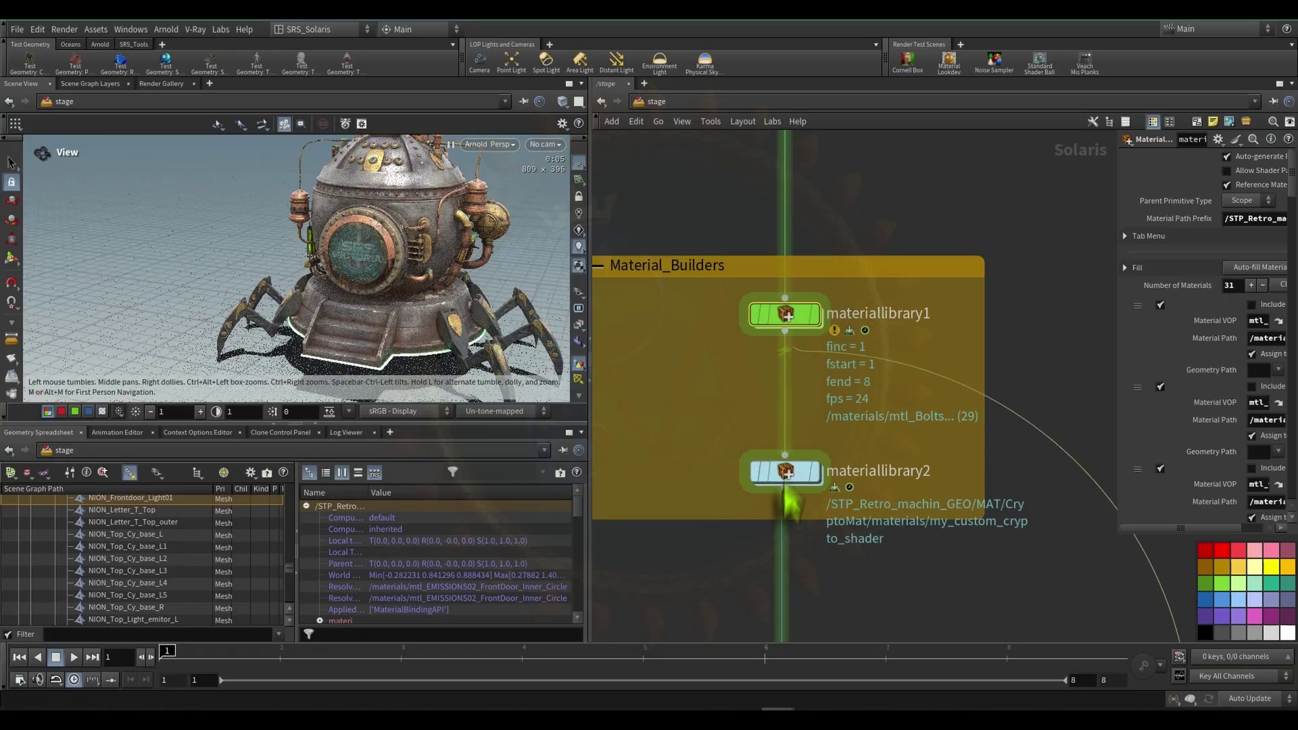
# - Examine the cryptomatte network inside materiallibrary2's my_custom_crypto_shader and return to the stage
pyautogui.doubleClick(790, 473)
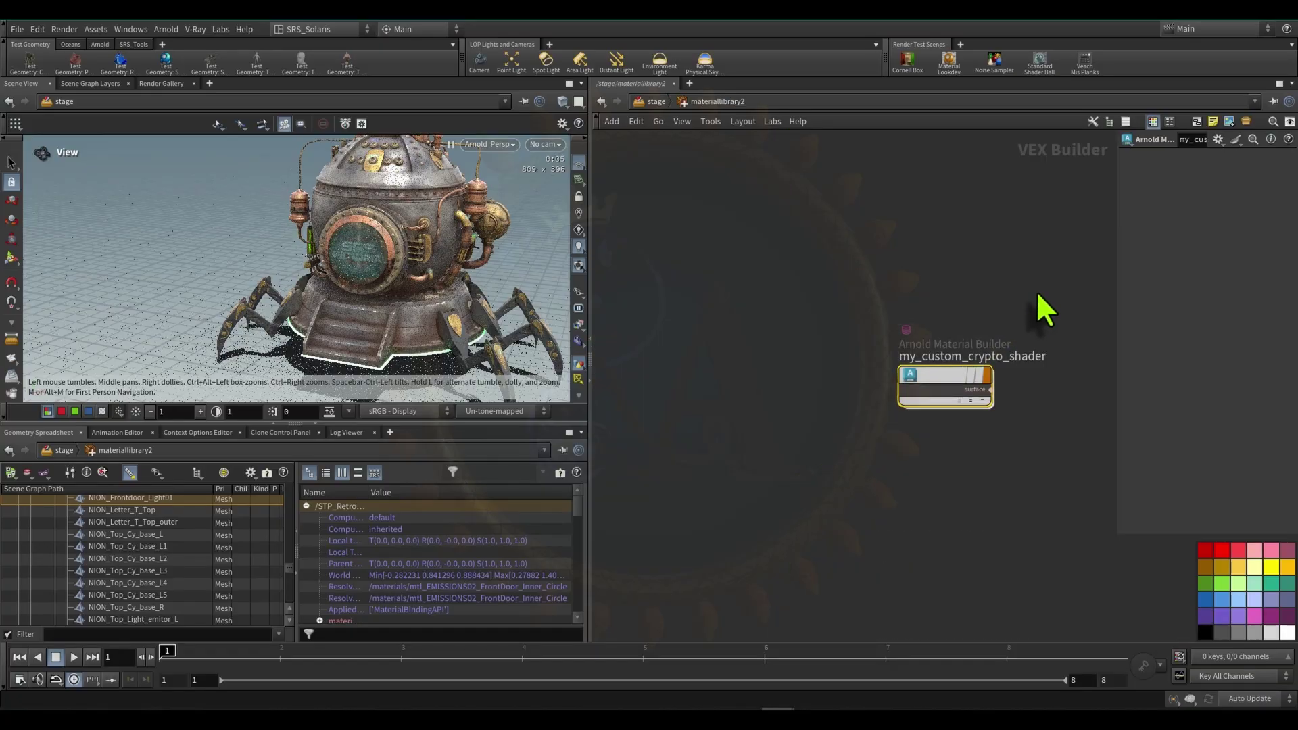
pyautogui.moveTo(968, 386); pyautogui.dragTo(870, 350)
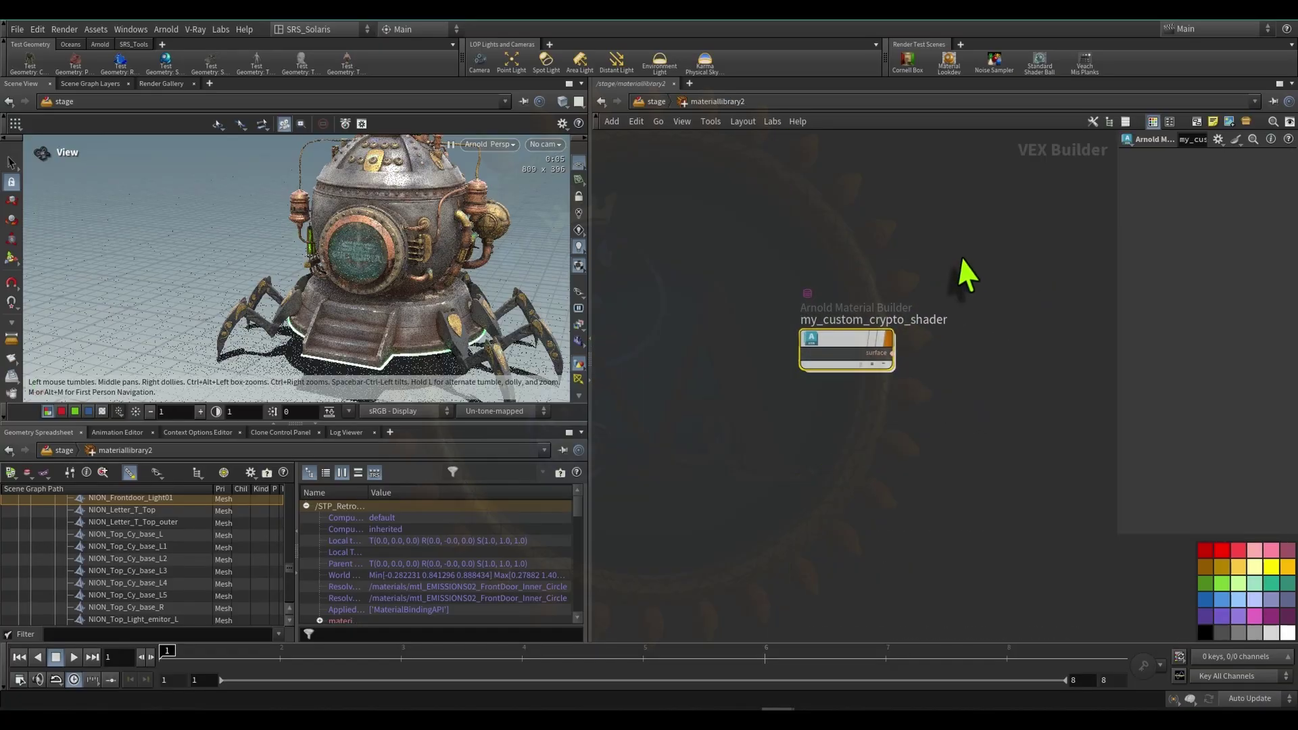
pyautogui.doubleClick(840, 346)
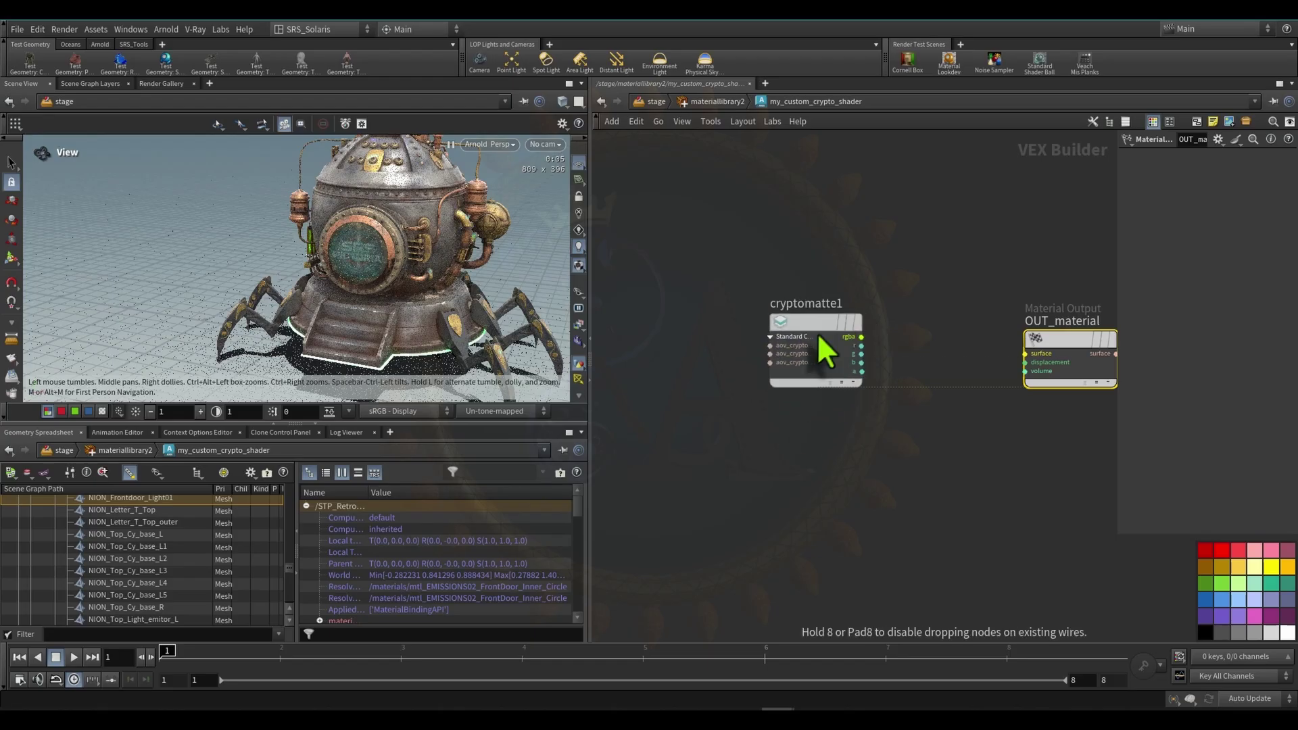
pyautogui.click(719, 105)
pyautogui.click(656, 105)
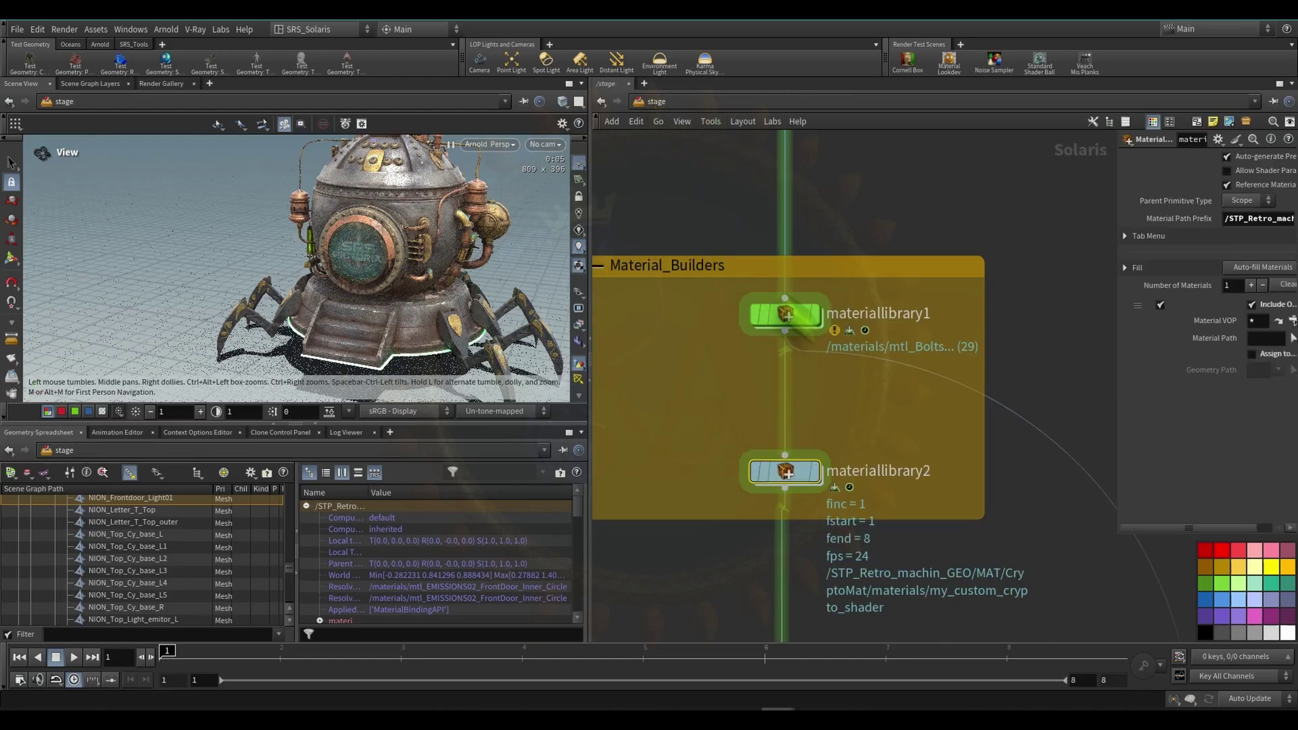
# - Look inside subnet1 in the Assign_Materials group, return to the stage and examine the group around it
pyautogui.scroll(-3, 668, 436)
pyautogui.moveTo(793, 629); pyautogui.dragTo(786, 211, button='middle')
pyautogui.scroll(-4, 802, 445)
pyautogui.scroll(4, 781, 306)
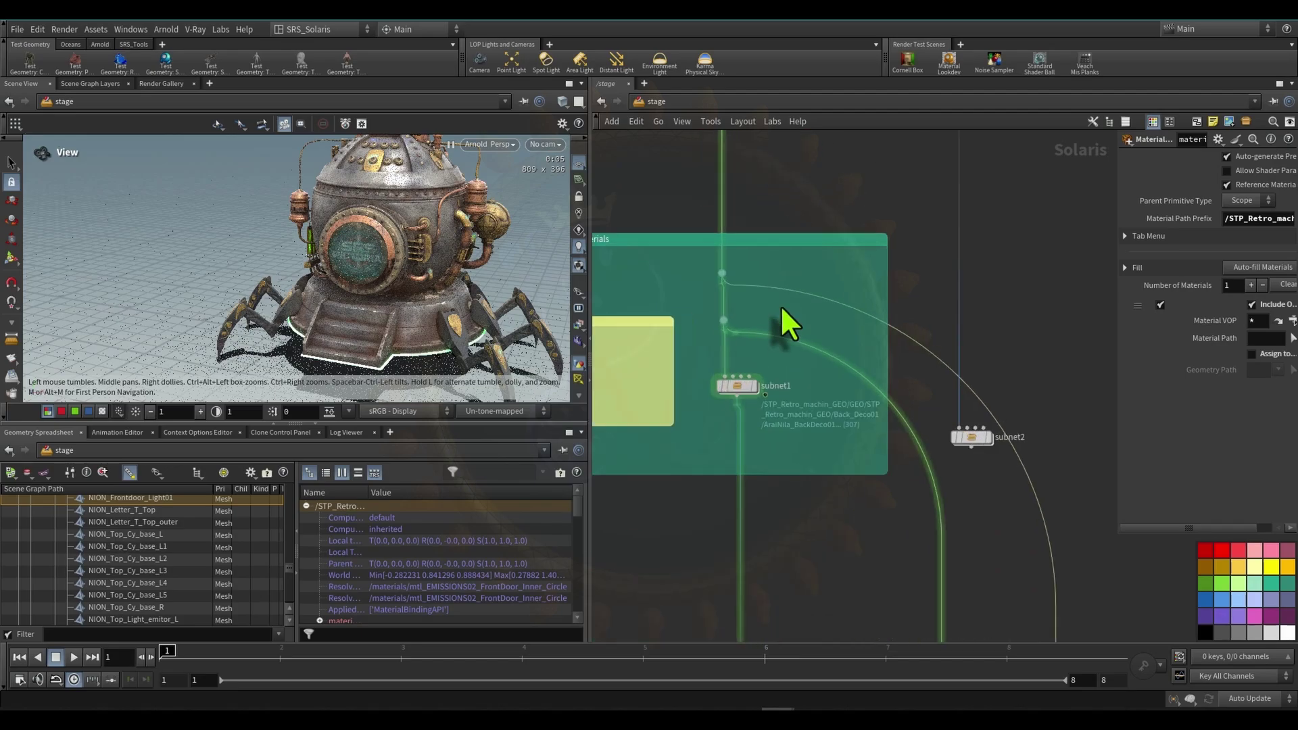
pyautogui.doubleClick(730, 392)
pyautogui.click(656, 102)
pyautogui.scroll(3, 749, 404)
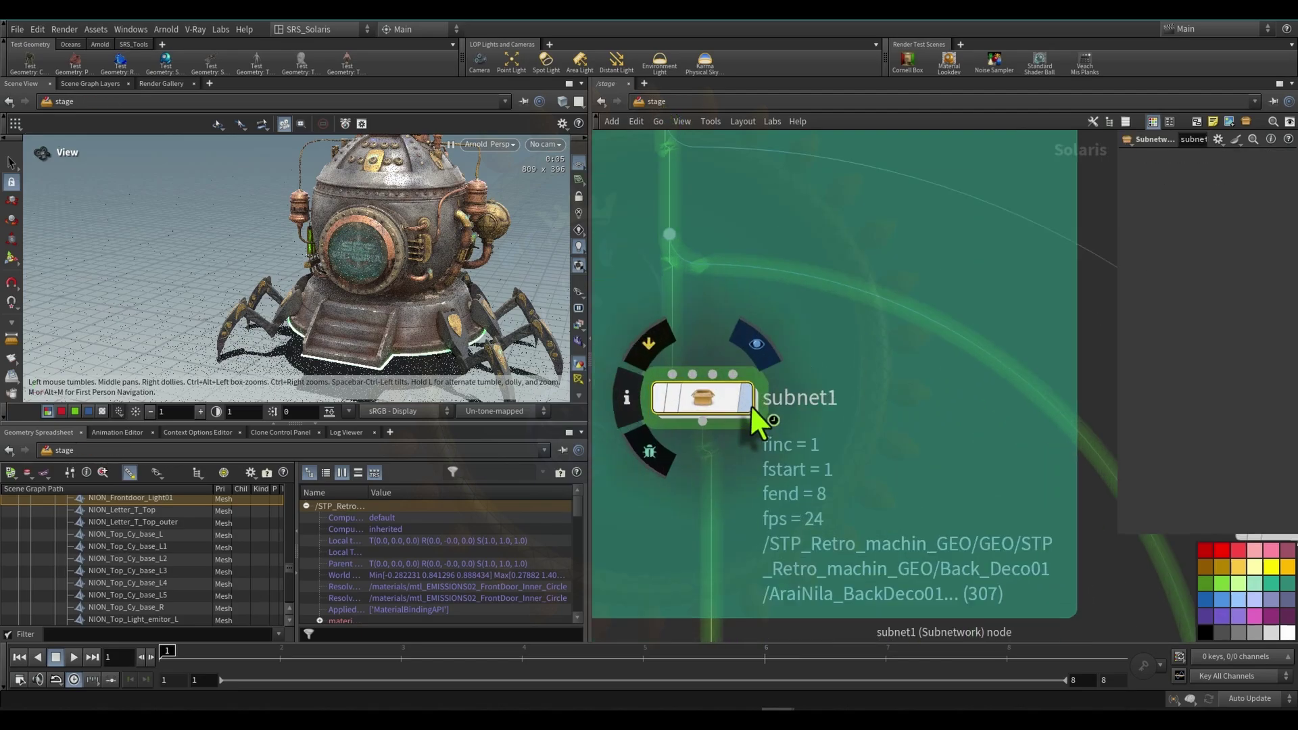
pyautogui.moveTo(749, 405); pyautogui.dragTo(938, 418, button='middle')
pyautogui.scroll(-3, 937, 406)
pyautogui.moveTo(744, 269); pyautogui.dragTo(681, 279, button='middle')
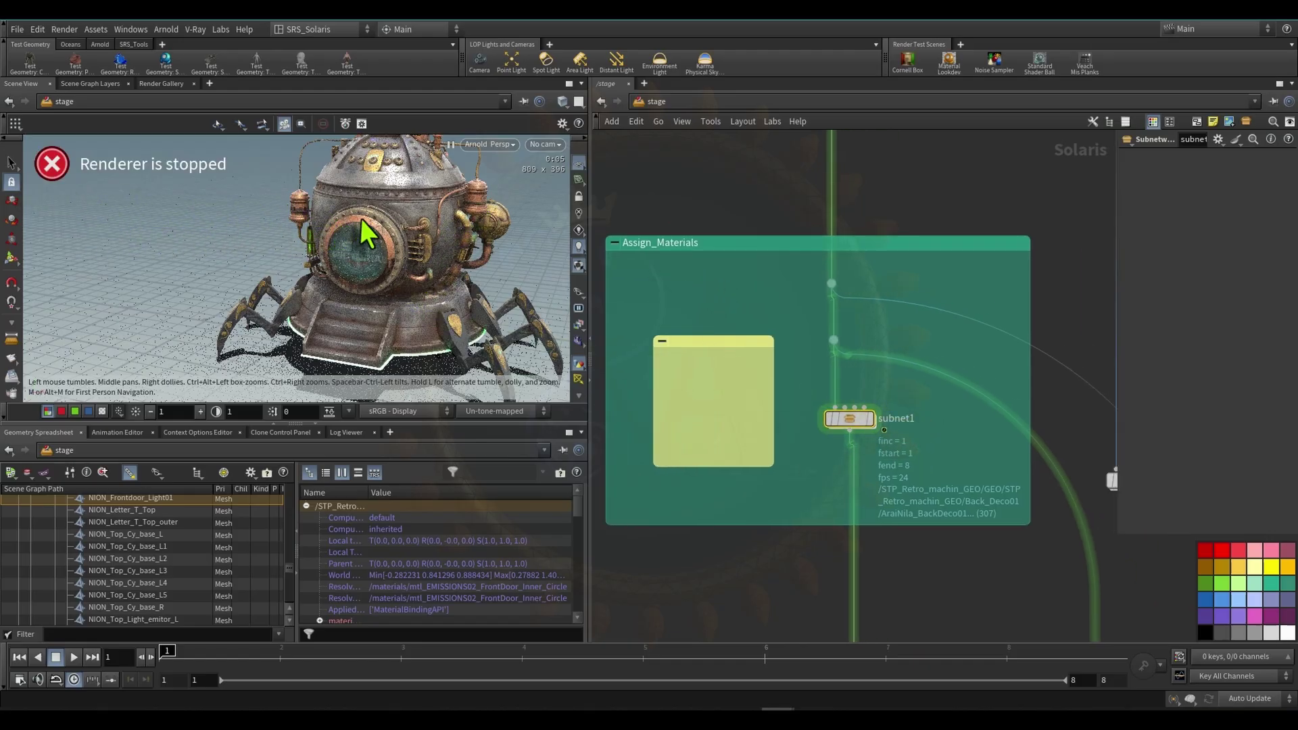
# - Switch the viewport renderer from Arnold to Houdini VK and reframe the whole machine
pyautogui.click(489, 145)
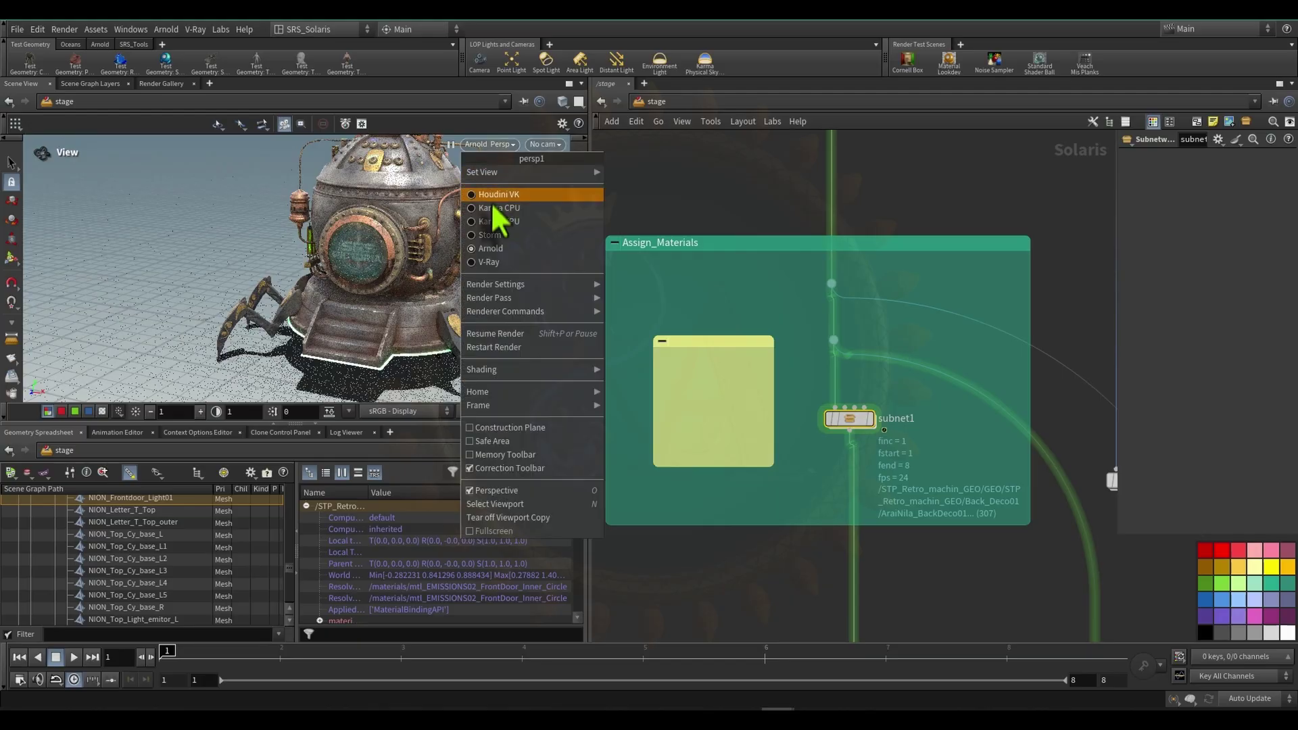
pyautogui.click(492, 196)
pyautogui.moveTo(478, 211); pyautogui.dragTo(454, 187)
pyautogui.moveTo(455, 187); pyautogui.dragTo(346, 252, button='middle')
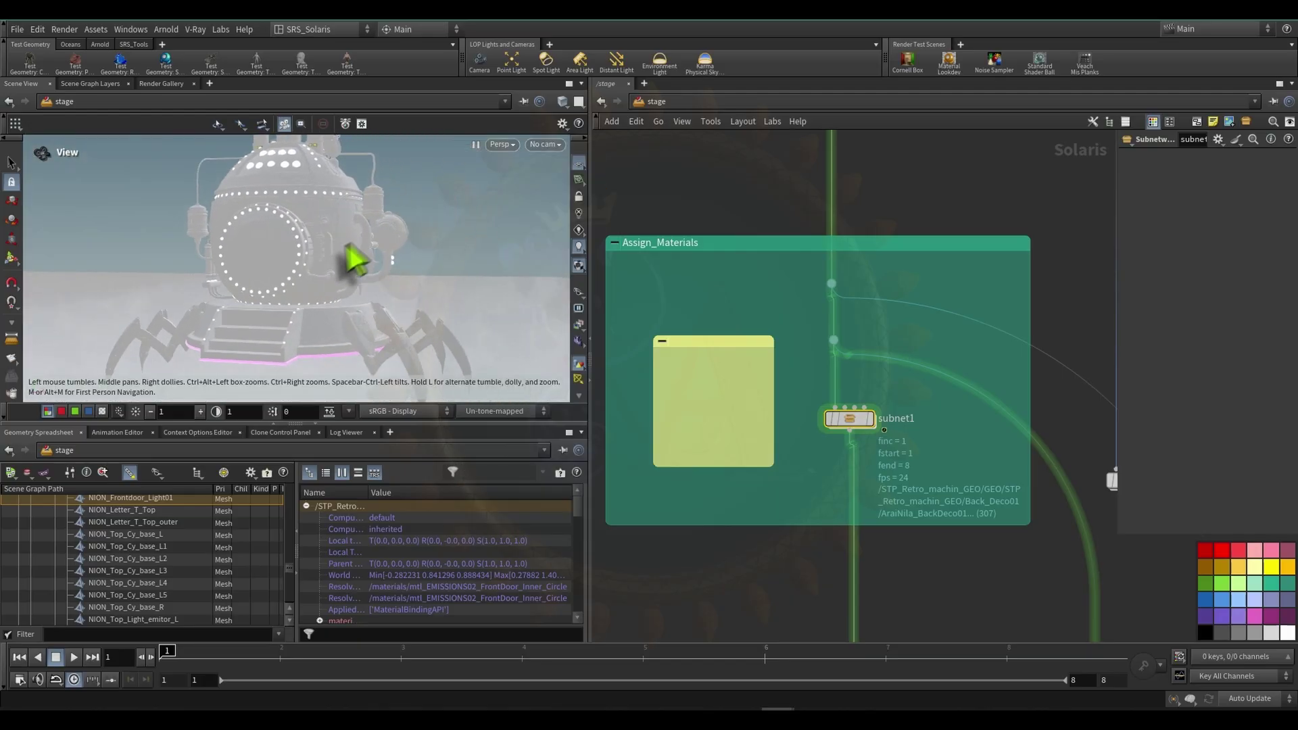
pyautogui.moveTo(346, 252); pyautogui.dragTo(287, 255, button='right')
# - Add an Assign Material node above subnet1 in the Assign_Materials group
pyautogui.scroll(5, 995, 401)
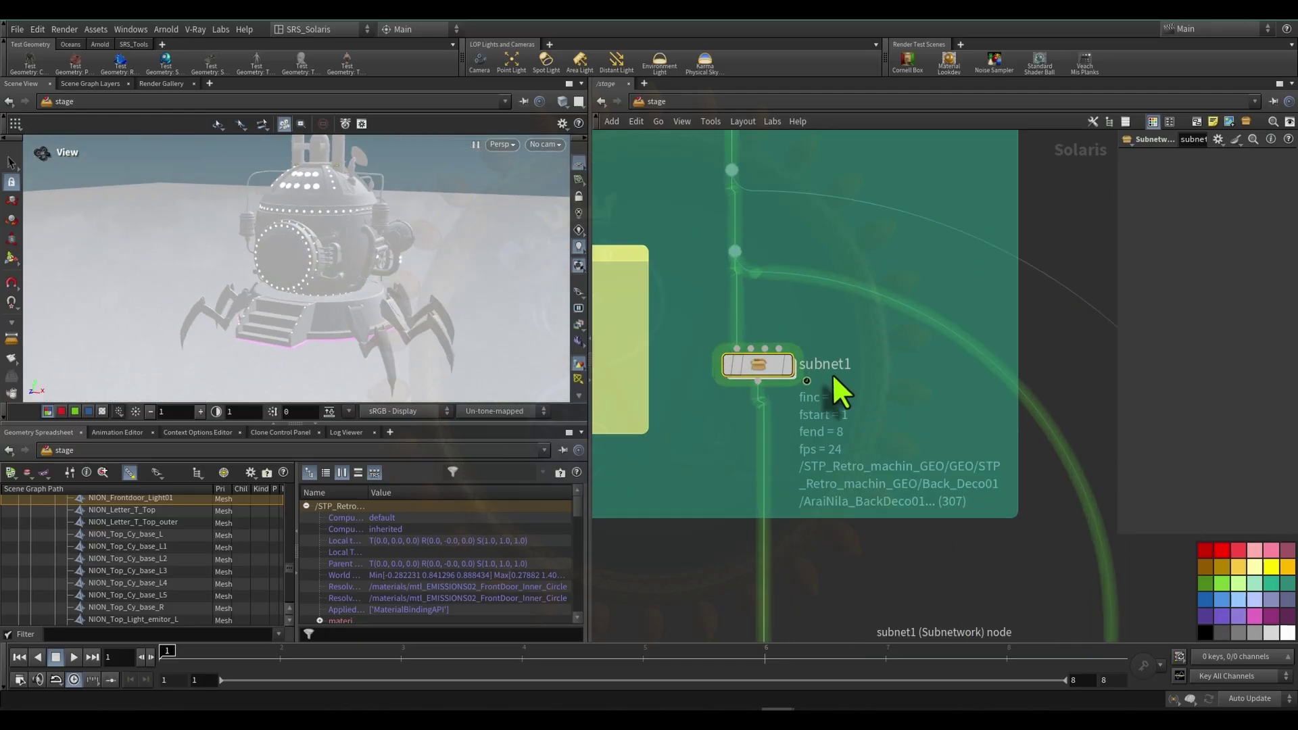
pyautogui.click(892, 380)
pyautogui.press('Tab')
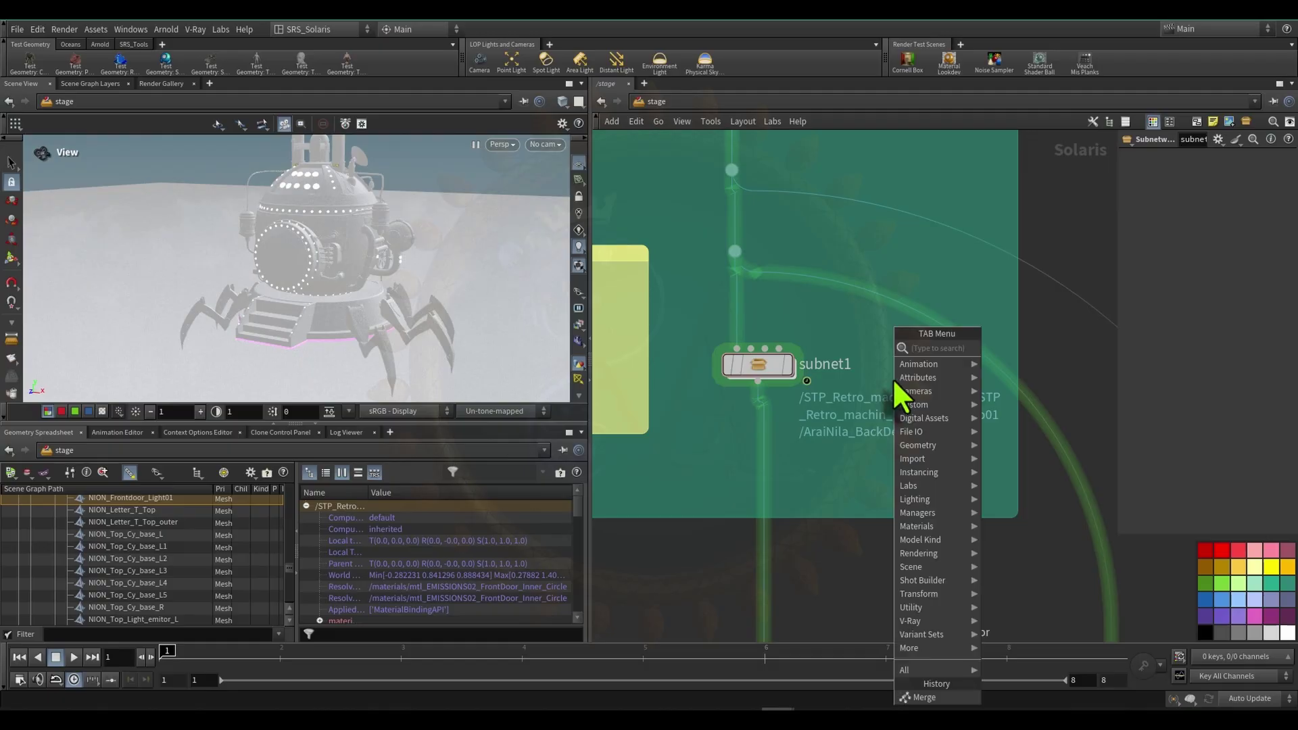
pyautogui.write('ass')
pyautogui.click(1023, 349)
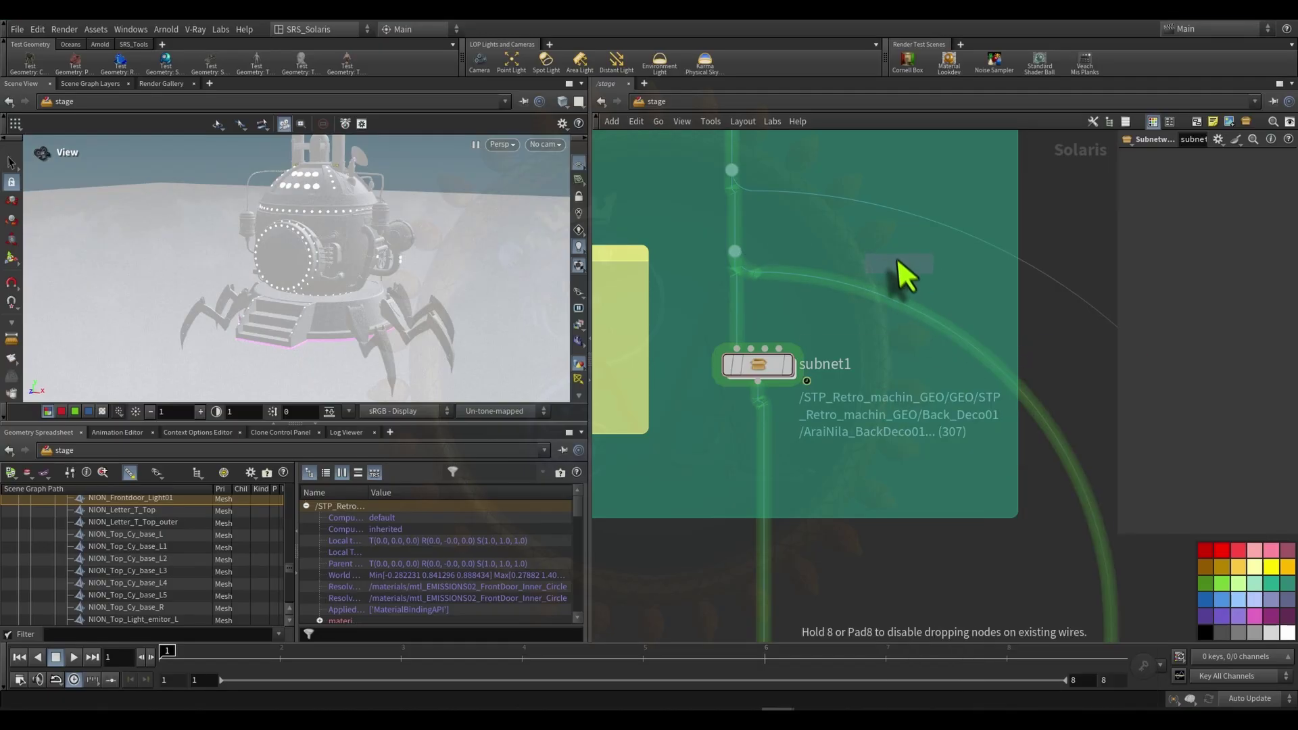
pyautogui.click(898, 256)
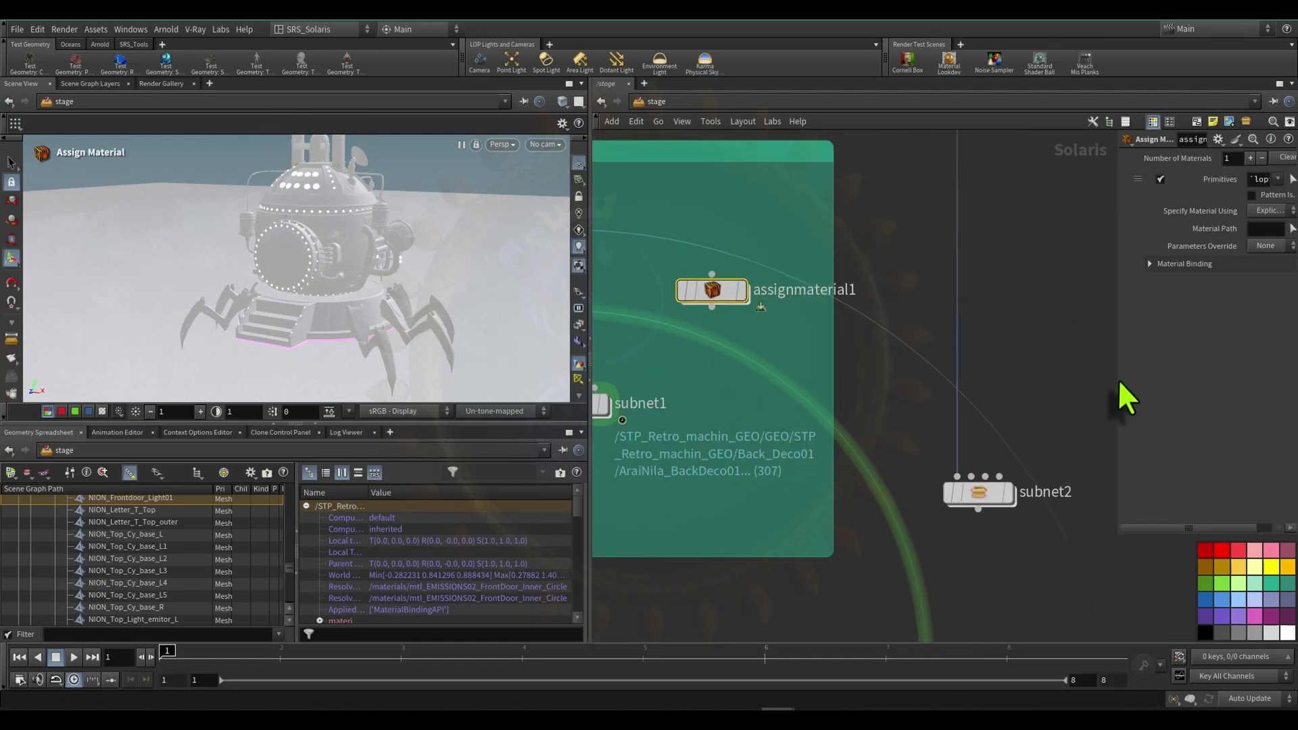
# - Widen the parameter area, set assignmaterial1's number of materials to 400, and clear the entries
pyautogui.moveTo(1116, 381); pyautogui.dragTo(908, 392)
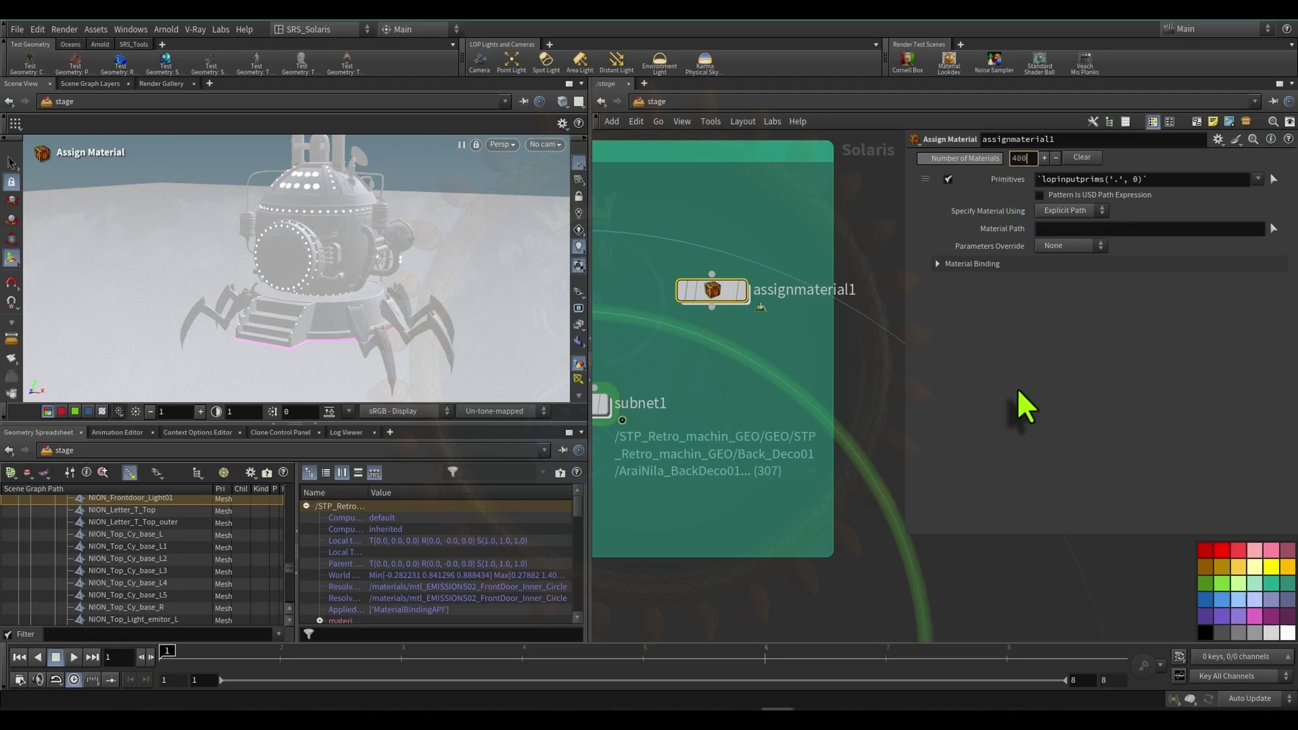
pyautogui.press('Return')
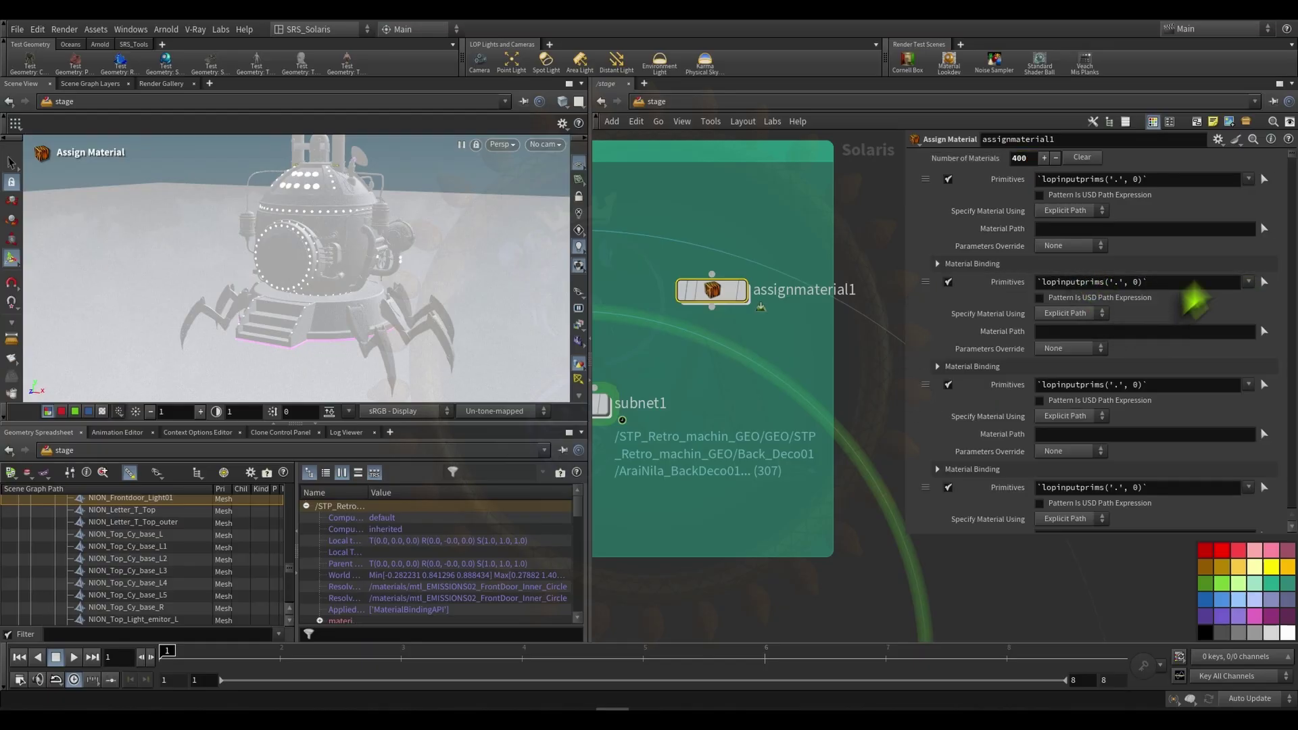
pyautogui.moveTo(1292, 155)
pyautogui.mouseDown()
pyautogui.moveTo(1292, 505)
pyautogui.moveTo(1292, 154)
pyautogui.mouseUp()
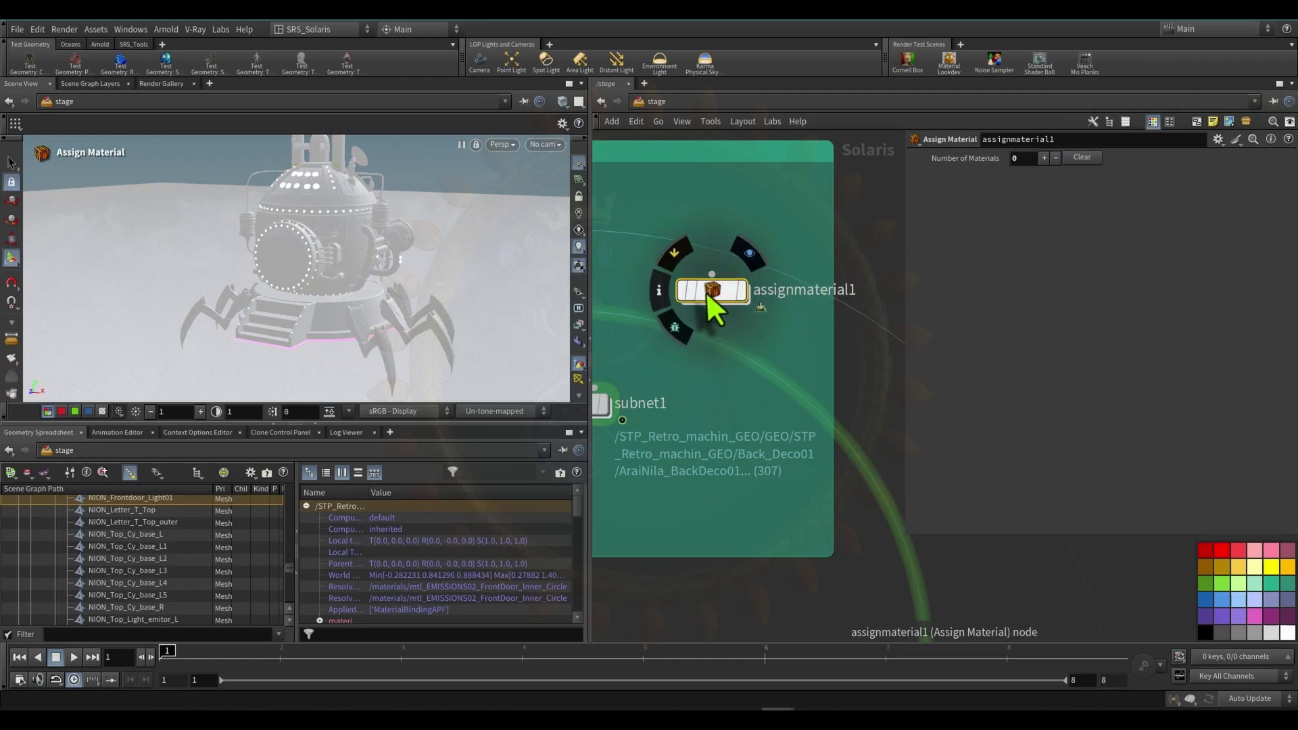
# - Delete the assignmaterial1 node from the Assign_Materials group
pyautogui.moveTo(708, 292); pyautogui.dragTo(756, 197)
pyautogui.moveTo(681, 221); pyautogui.dragTo(820, 167)
pyautogui.press('Delete')
# - Open subnet1 and select the MainBody_Assign node at the start of its material assignment chain
pyautogui.scroll(-4, 780, 266)
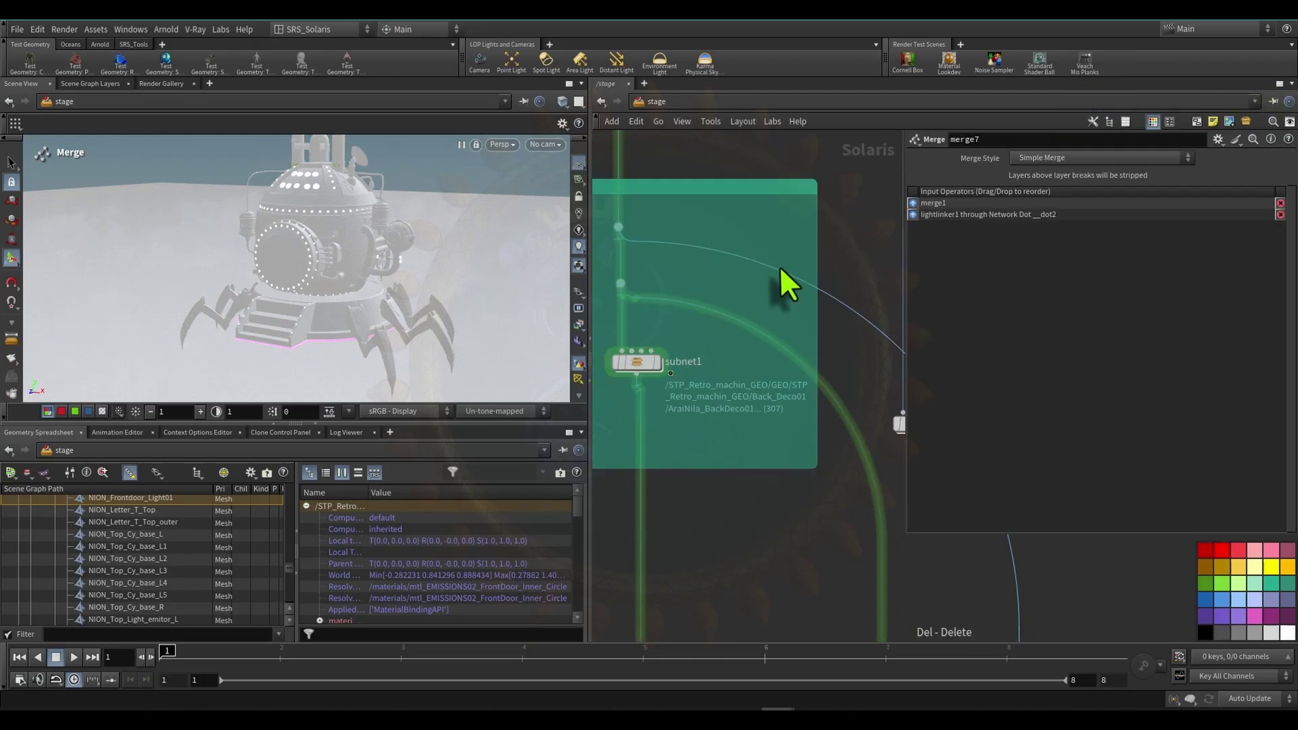
pyautogui.scroll(3, 685, 332)
pyautogui.doubleClick(686, 332)
pyautogui.moveTo(751, 363); pyautogui.dragTo(658, 389, button='middle')
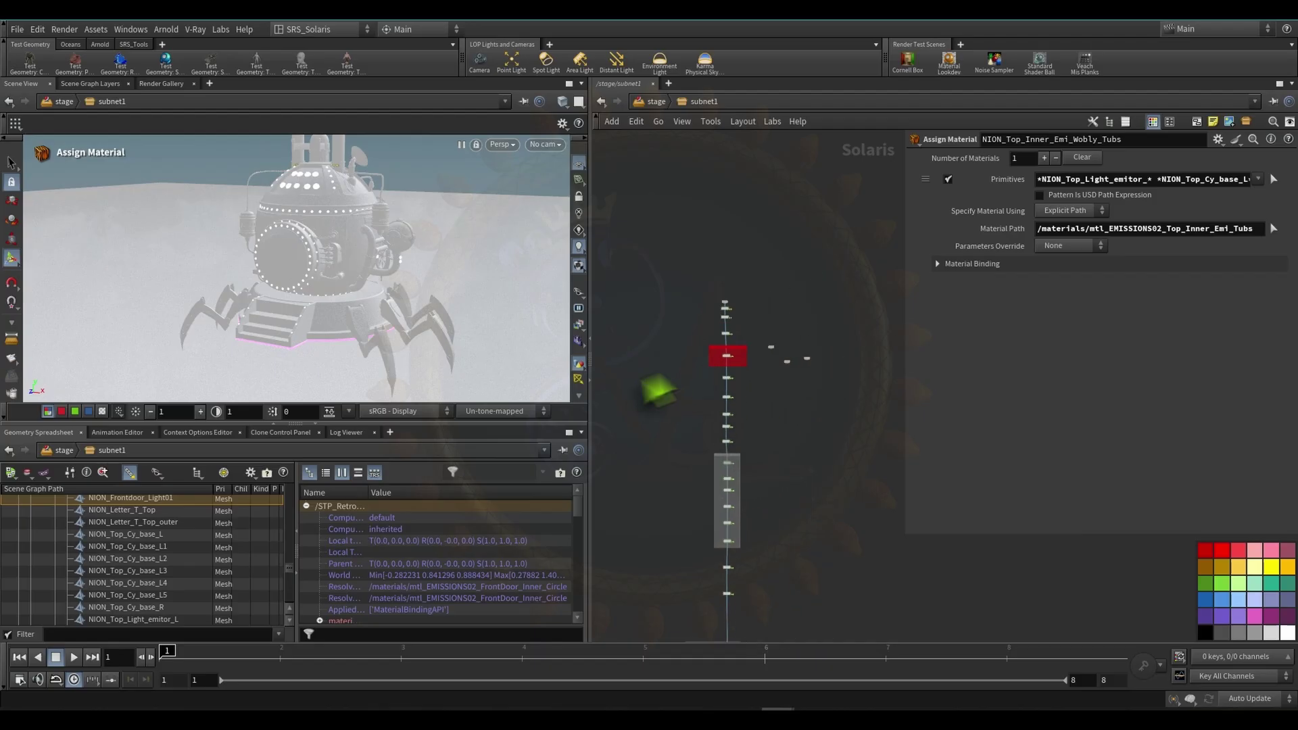
pyautogui.scroll(5, 716, 343)
pyautogui.moveTo(714, 195); pyautogui.dragTo(626, 370, button='middle')
pyautogui.scroll(4, 712, 287)
pyautogui.moveTo(765, 232); pyautogui.dragTo(799, 305, button='middle')
pyautogui.moveTo(695, 301); pyautogui.dragTo(694, 152)
pyautogui.moveTo(696, 356); pyautogui.dragTo(691, 300)
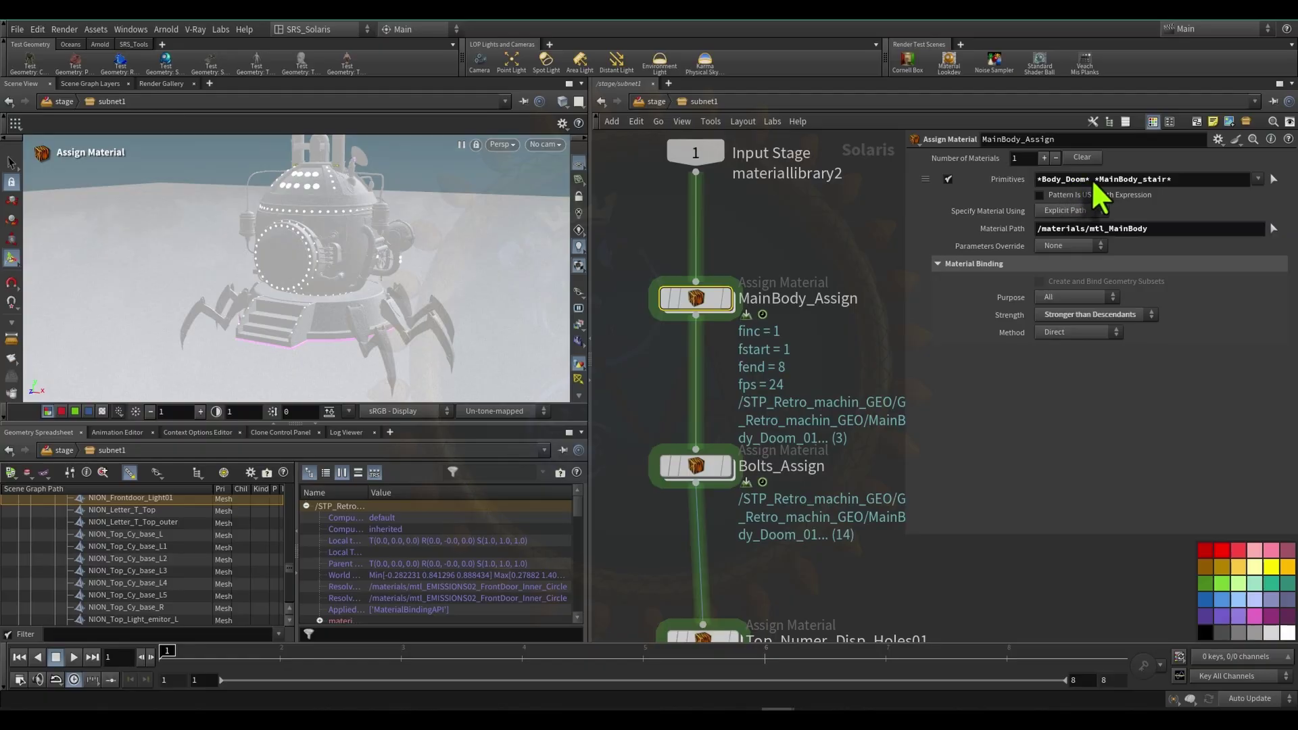
# - Select MainBody_Assign's target primitives in the scene and show the machine in wireframe from another angle
pyautogui.moveTo(1094, 180); pyautogui.dragTo(1028, 184)
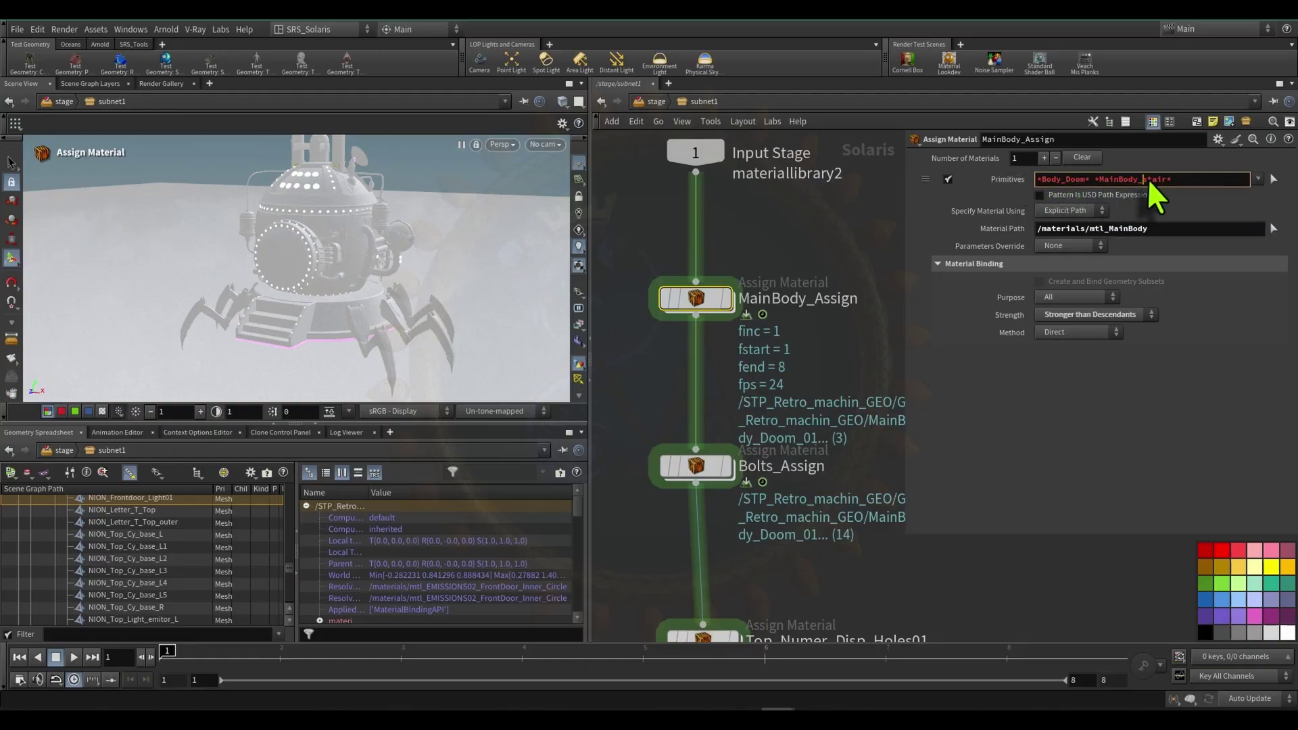
pyautogui.click(1273, 182)
pyautogui.press('w')
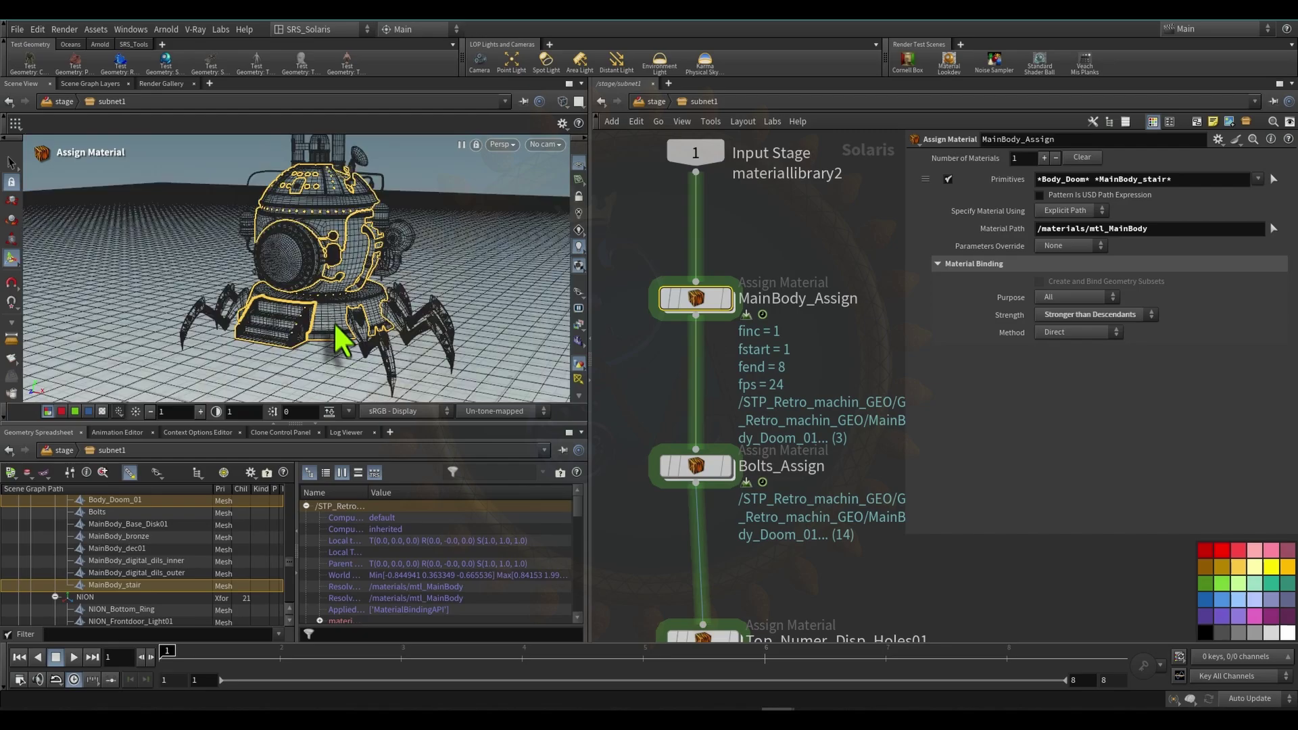
pyautogui.keyDown('alt'); pyautogui.moveTo(240, 290); pyautogui.dragTo(179, 288); pyautogui.keyUp('alt')
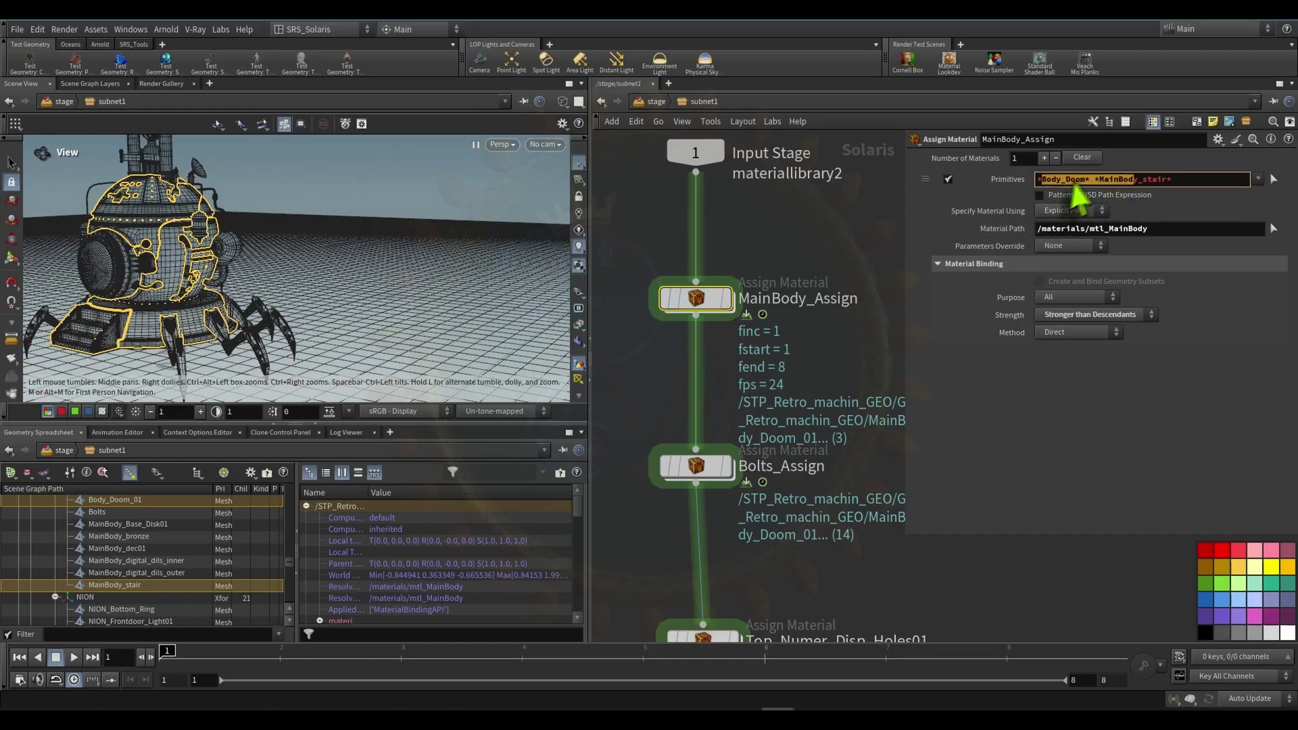
# - Review the primitives pattern of MainBody_Assign without changing it
pyautogui.moveTo(1184, 180); pyautogui.dragTo(995, 184)
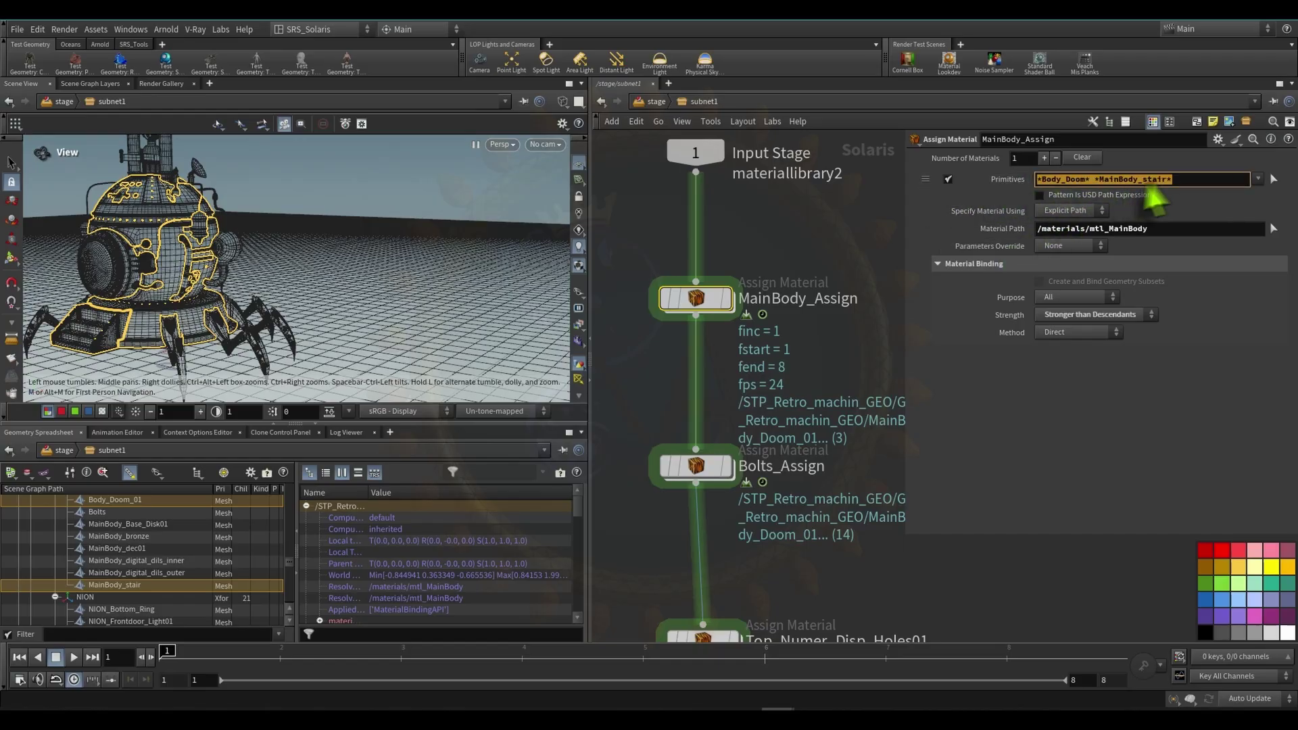
pyautogui.click(1184, 179)
pyautogui.click(801, 238)
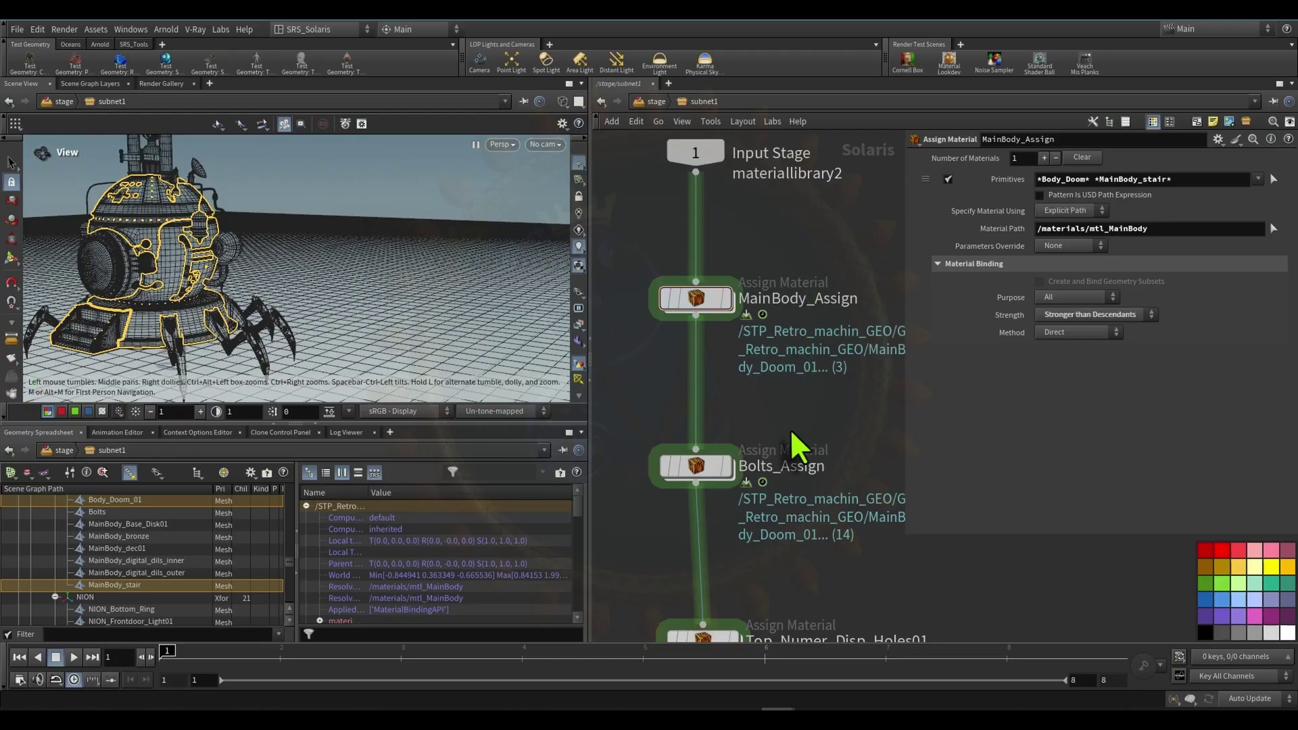
# - Inspect the primitives patterns and material paths of Bolts_Assign and Top_Numer_Disp_Holes01
pyautogui.moveTo(789, 433); pyautogui.dragTo(782, 332, button='middle')
pyautogui.moveTo(613, 432); pyautogui.dragTo(794, 329)
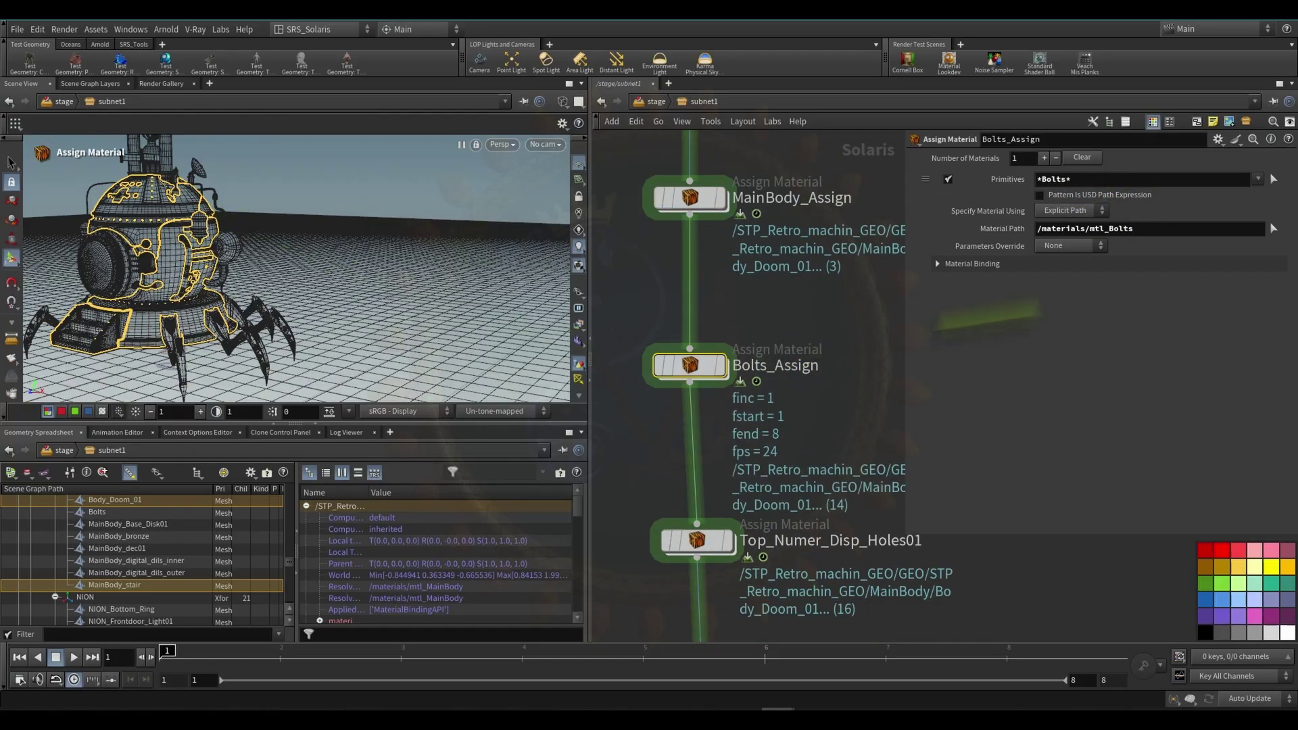
pyautogui.scroll(-3, 786, 434)
pyautogui.moveTo(759, 493); pyautogui.dragTo(756, 413, button='middle')
pyautogui.moveTo(677, 449); pyautogui.dragTo(817, 382)
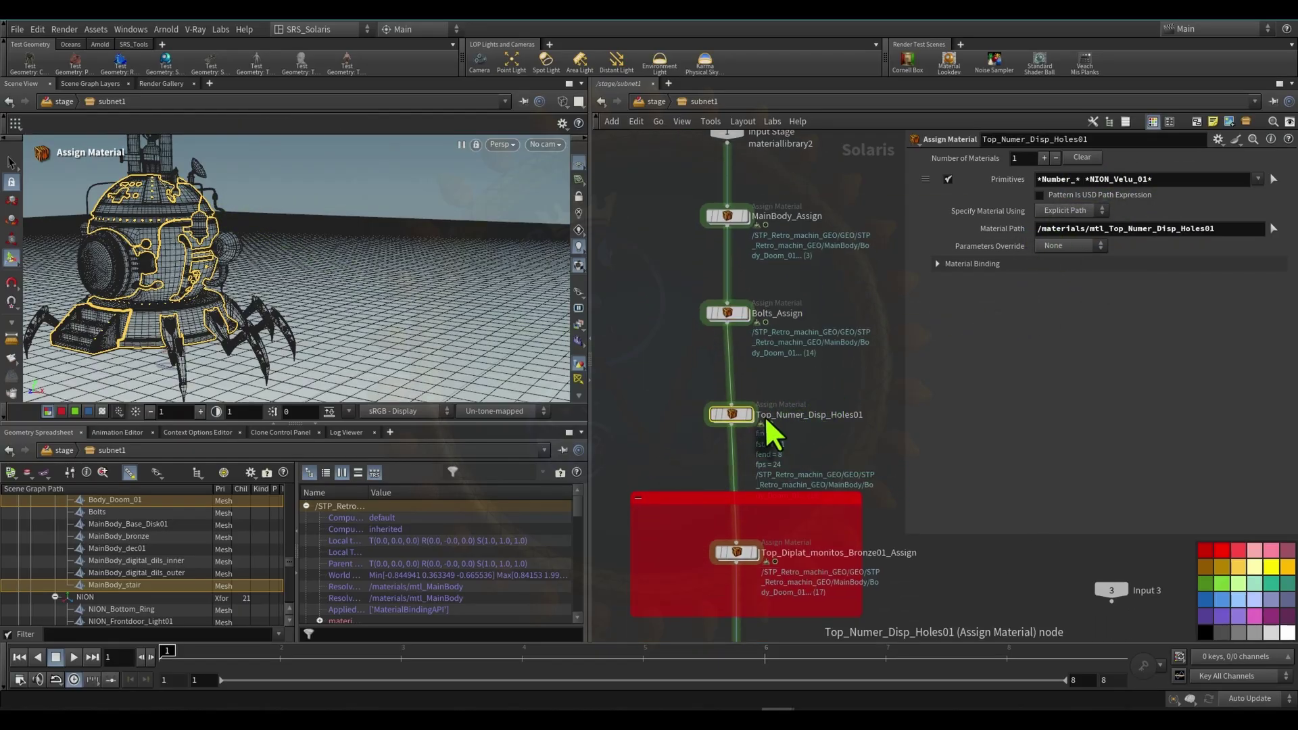
# - Highlight Top_Numer_Disp_Holes01's target primitives in the scene and examine them up close around the machine's dome
pyautogui.keyDown('alt'); pyautogui.moveTo(284, 247); pyautogui.dragTo(348, 246, button='middle'); pyautogui.keyUp('alt')
pyautogui.keyDown('alt'); pyautogui.moveTo(347, 247); pyautogui.dragTo(377, 189, button='right'); pyautogui.keyUp('alt')
pyautogui.keyDown('alt'); pyautogui.moveTo(377, 190); pyautogui.dragTo(384, 261, button='middle'); pyautogui.keyUp('alt')
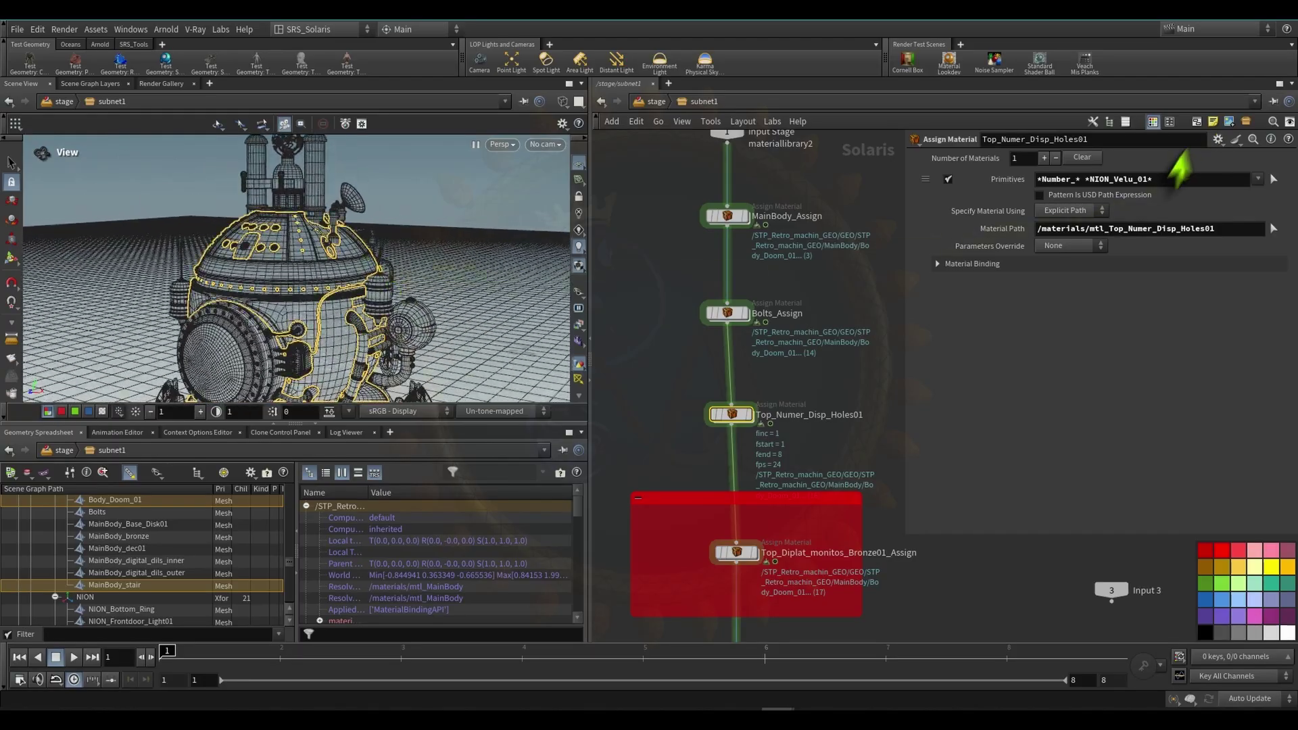
pyautogui.click(1274, 179)
pyautogui.keyDown('alt'); pyautogui.moveTo(358, 207); pyautogui.dragTo(325, 209); pyautogui.keyUp('alt')
pyautogui.keyDown('alt'); pyautogui.moveTo(324, 209); pyautogui.dragTo(364, 250, button='middle'); pyautogui.keyUp('alt')
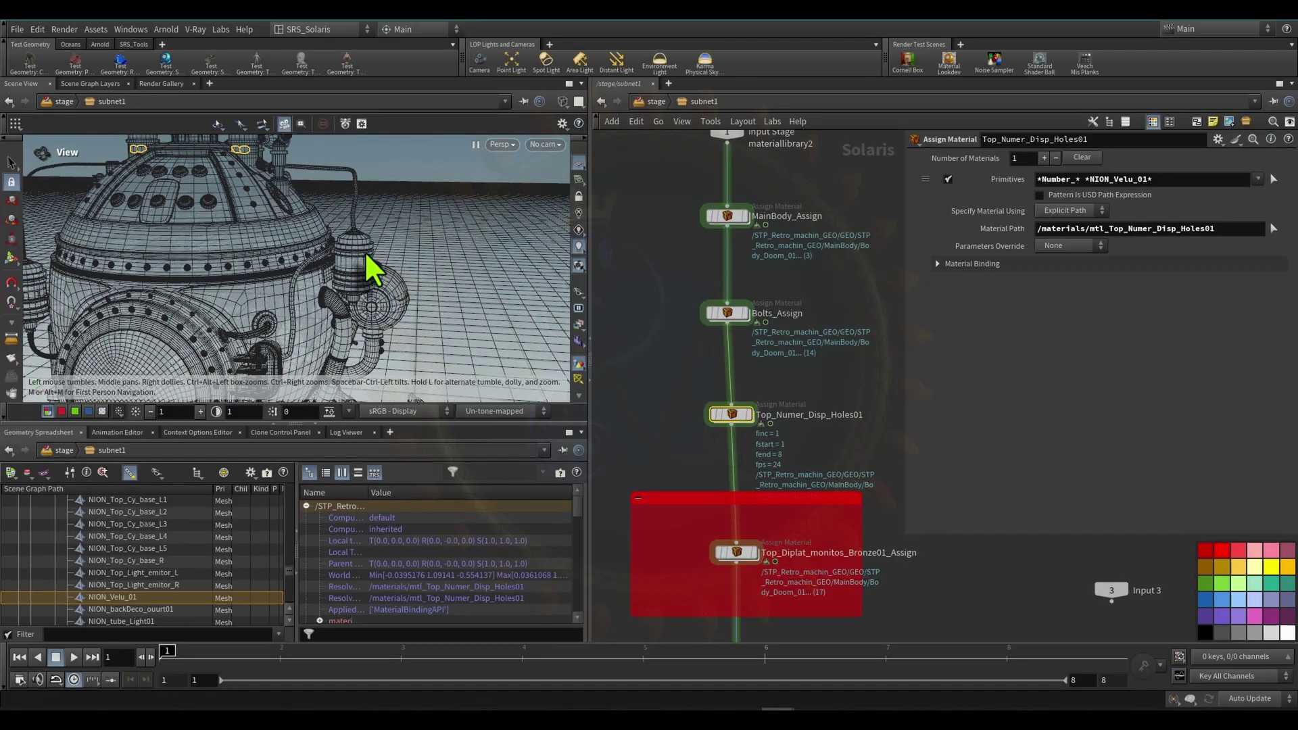
pyautogui.keyDown('alt'); pyautogui.moveTo(364, 251); pyautogui.dragTo(345, 216); pyautogui.keyUp('alt')
pyautogui.keyDown('alt'); pyautogui.moveTo(345, 216); pyautogui.dragTo(409, 230, button='right'); pyautogui.keyUp('alt')
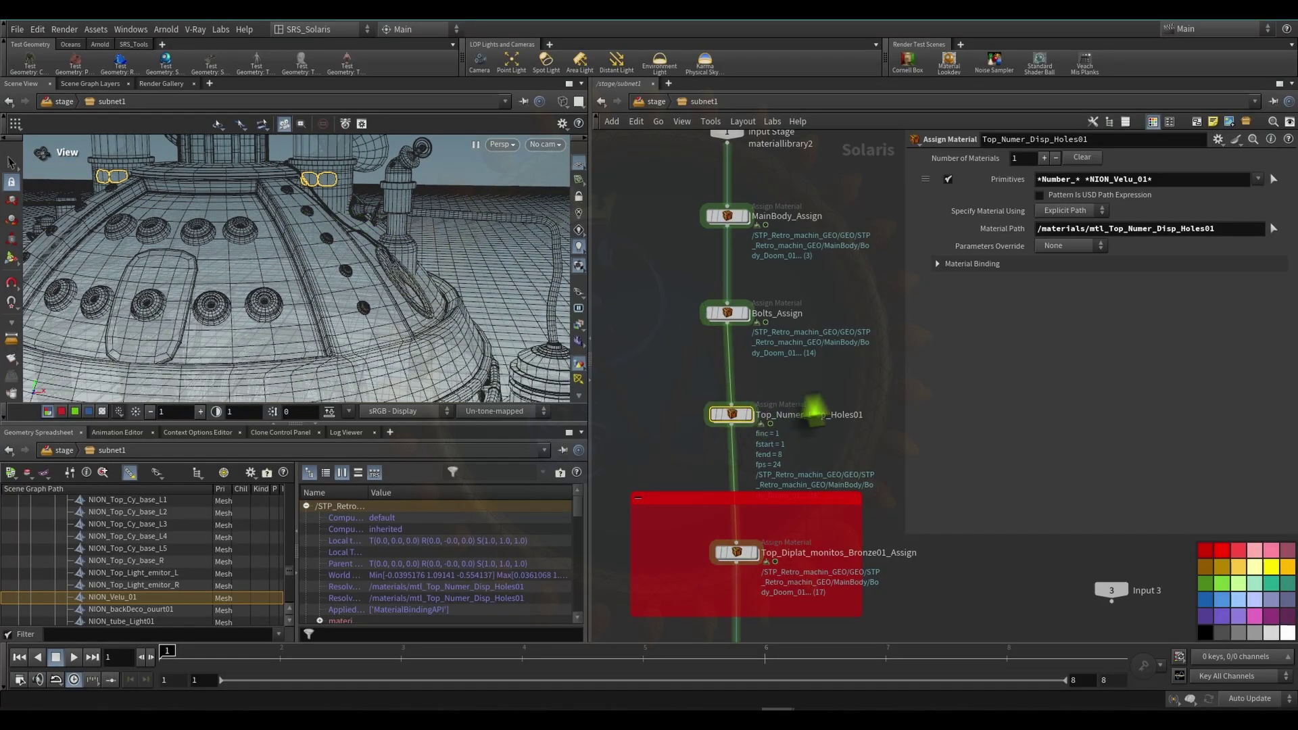
# - Open the settings of Top_Diplat_monitos_Bronze01_Assign and highlight its target primitive, the display monitor, in the scene
pyautogui.moveTo(773, 493); pyautogui.dragTo(753, 307, button='middle')
pyautogui.scroll(2, 761, 399)
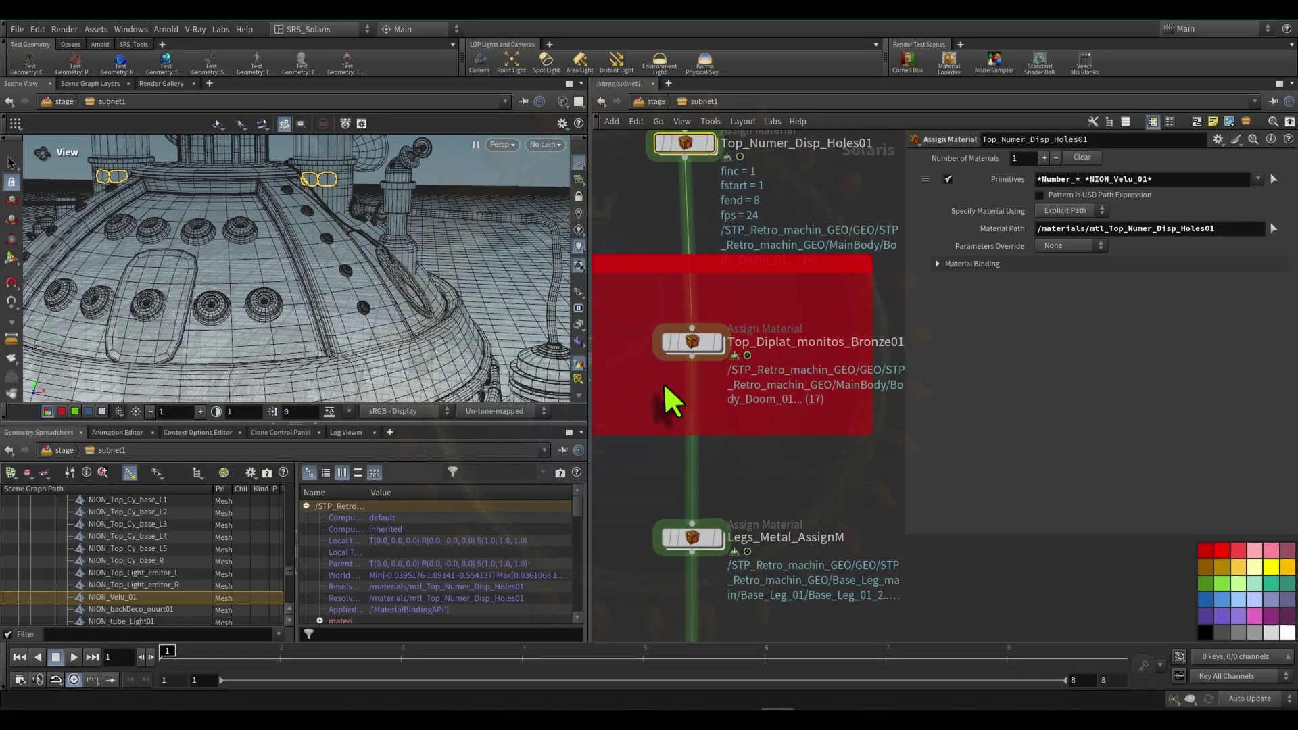
pyautogui.scroll(-1, 664, 383)
pyautogui.click(687, 349)
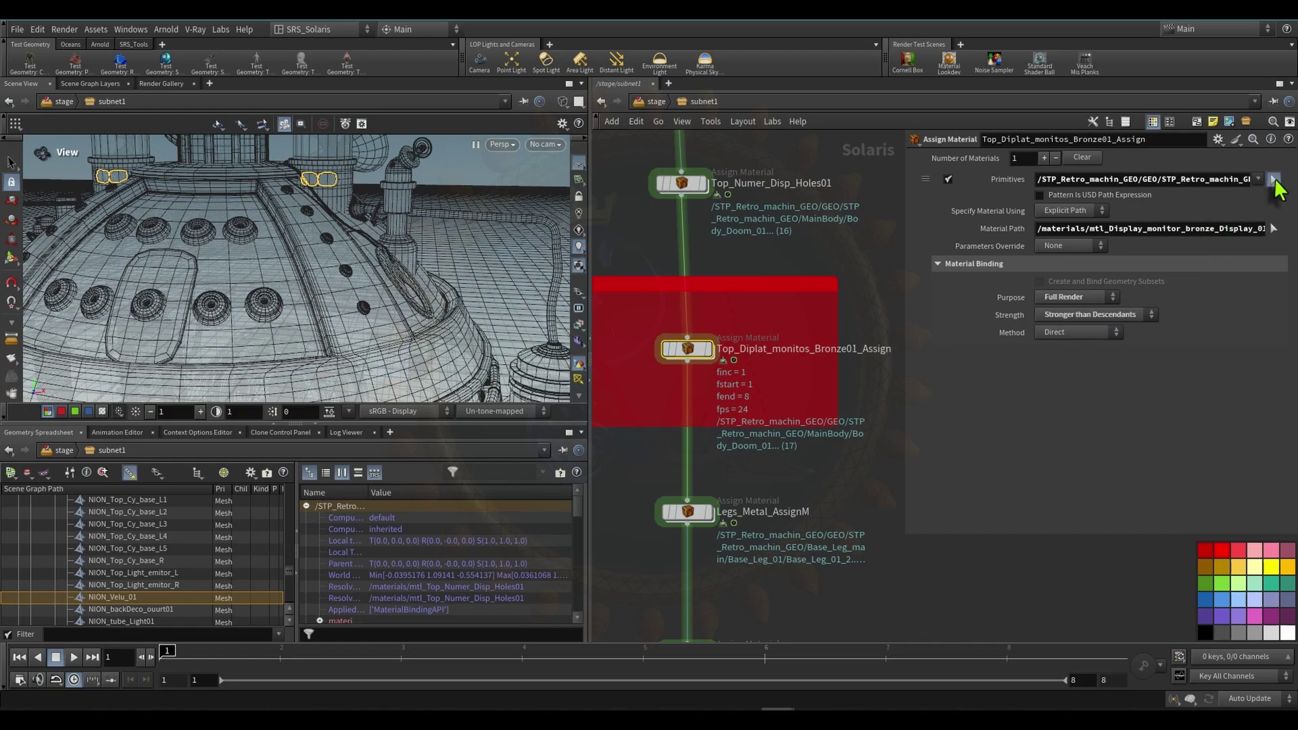
pyautogui.click(1274, 179)
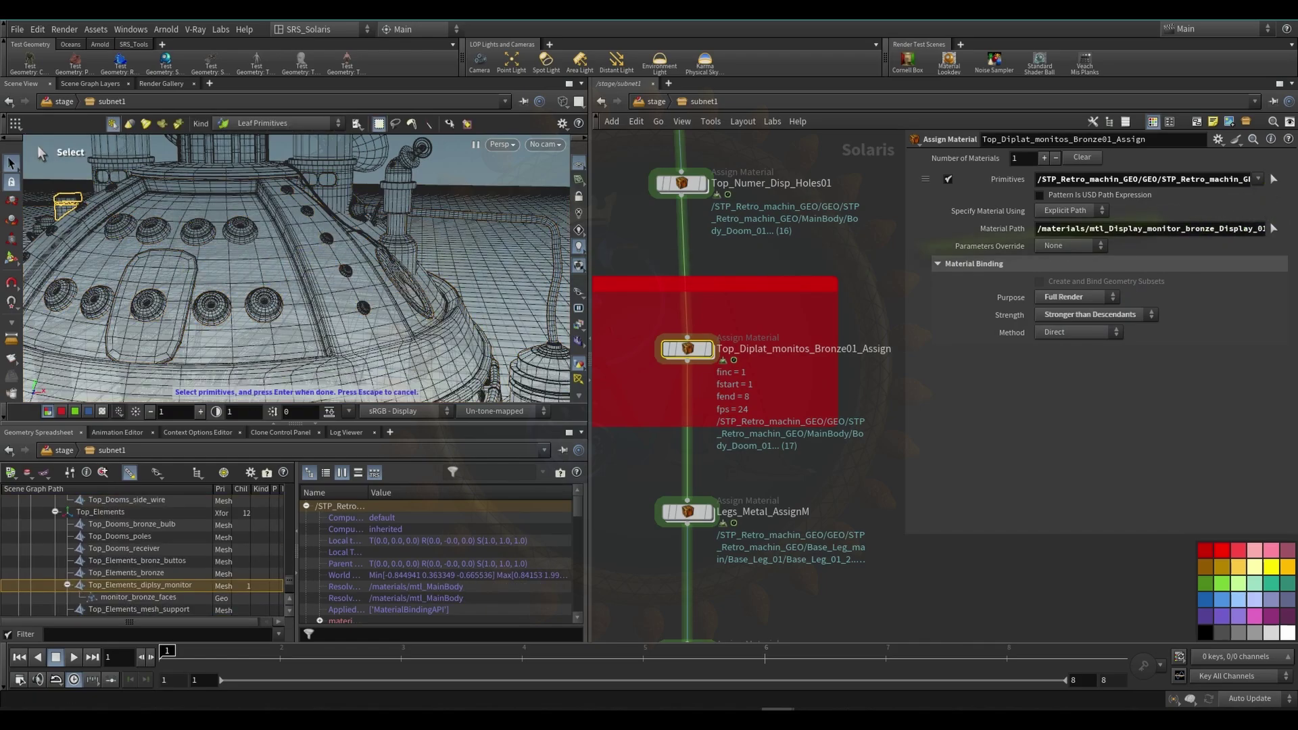
pyautogui.keyDown('alt'); pyautogui.moveTo(178, 254); pyautogui.dragTo(221, 253); pyautogui.keyUp('alt')
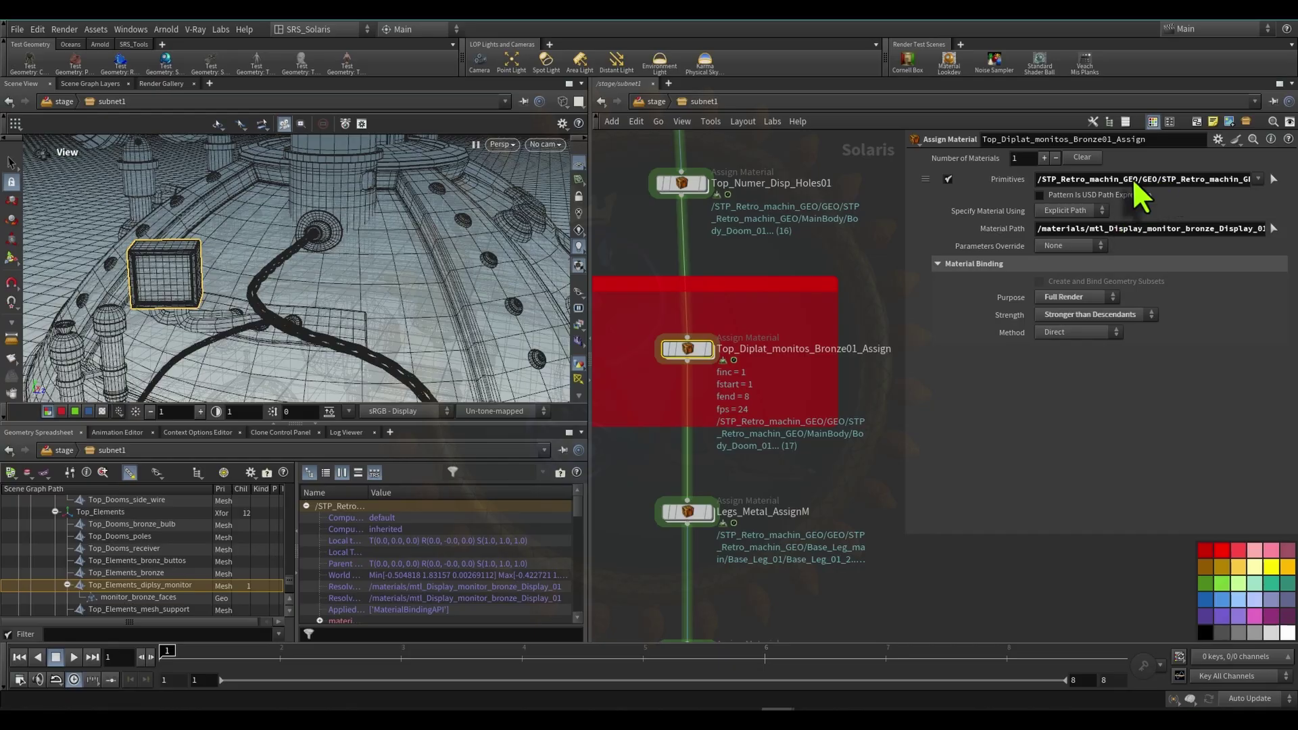
# - Read the full primitives path and material path of Top_Diplat_monitos_Bronze01_Assign and find the display monitor mesh in the scene graph
pyautogui.moveTo(906, 213); pyautogui.dragTo(729, 208)
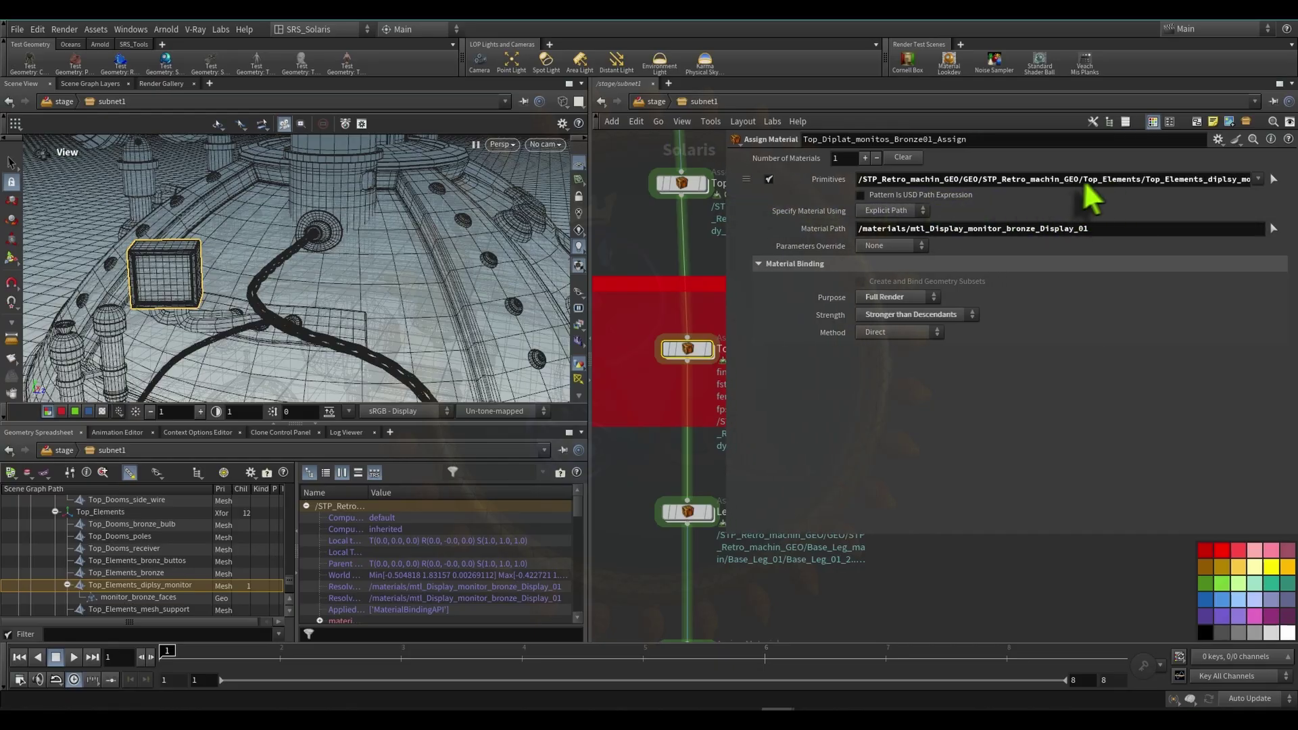
pyautogui.scroll(-1, 140, 595)
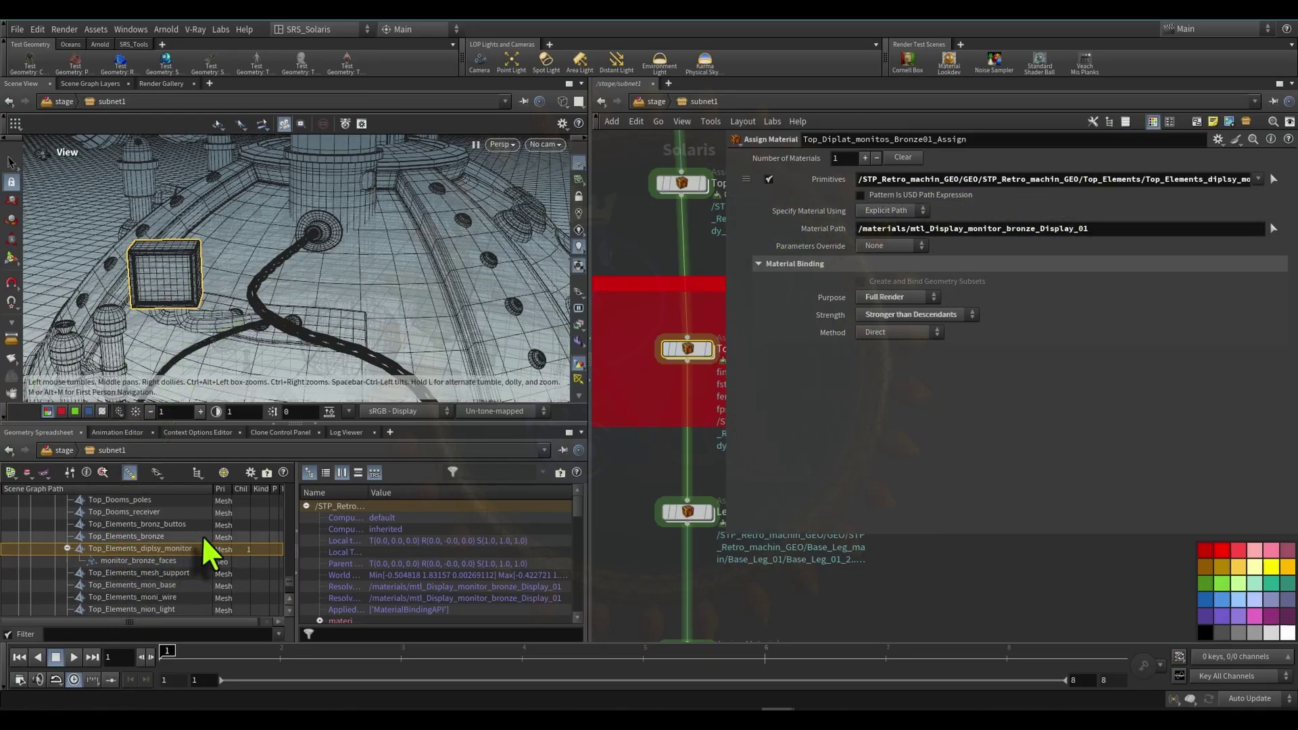
pyautogui.moveTo(724, 249); pyautogui.dragTo(1032, 283)
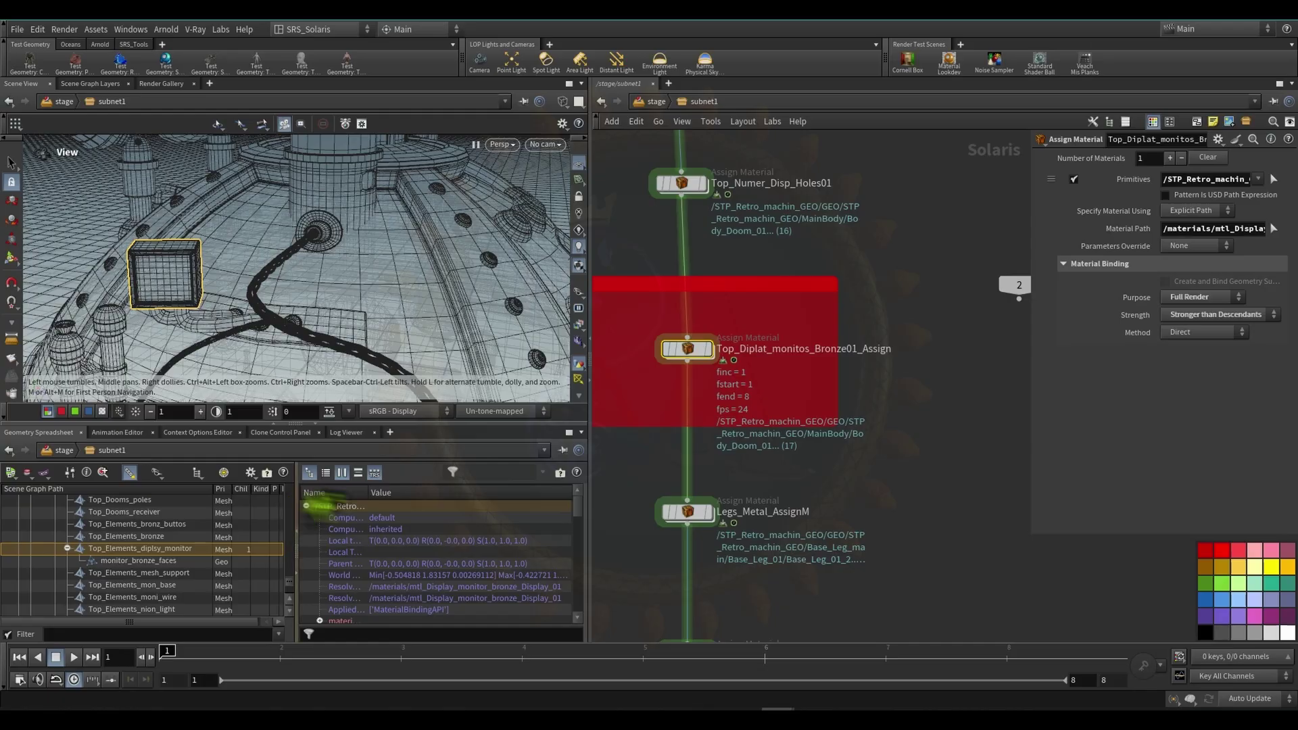
# - Inspect the monitor_bronze_faces subset in the enlarged scene graph, restore the layout and reselect its parent display monitor mesh
pyautogui.moveTo(298, 506); pyautogui.dragTo(441, 499)
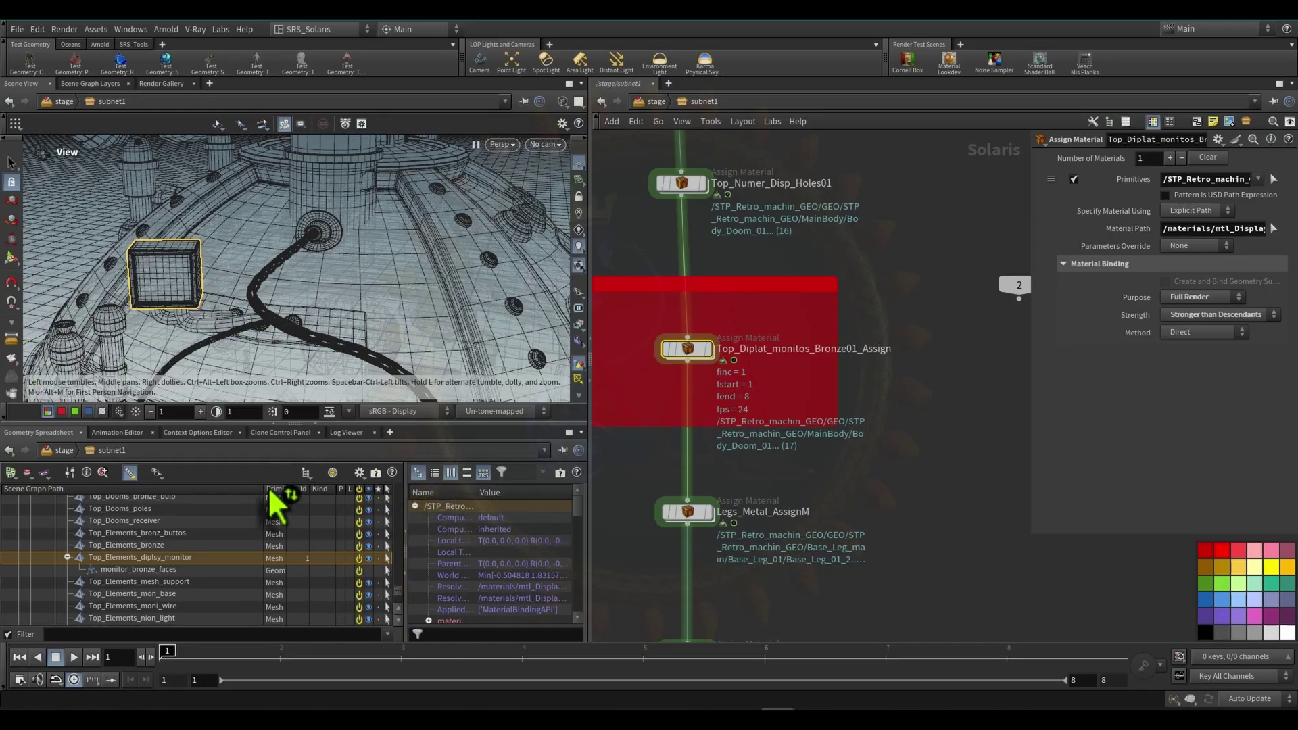
pyautogui.moveTo(269, 512); pyautogui.dragTo(138, 516)
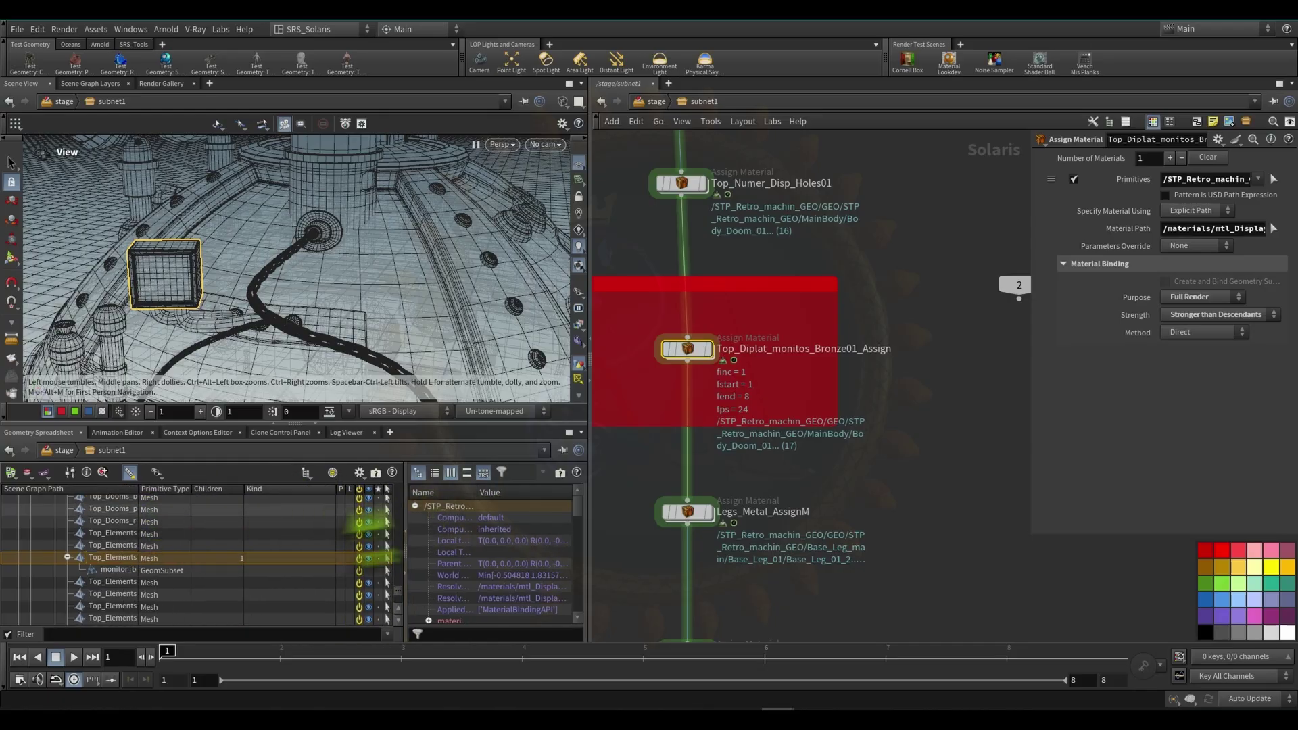
pyautogui.click(569, 432)
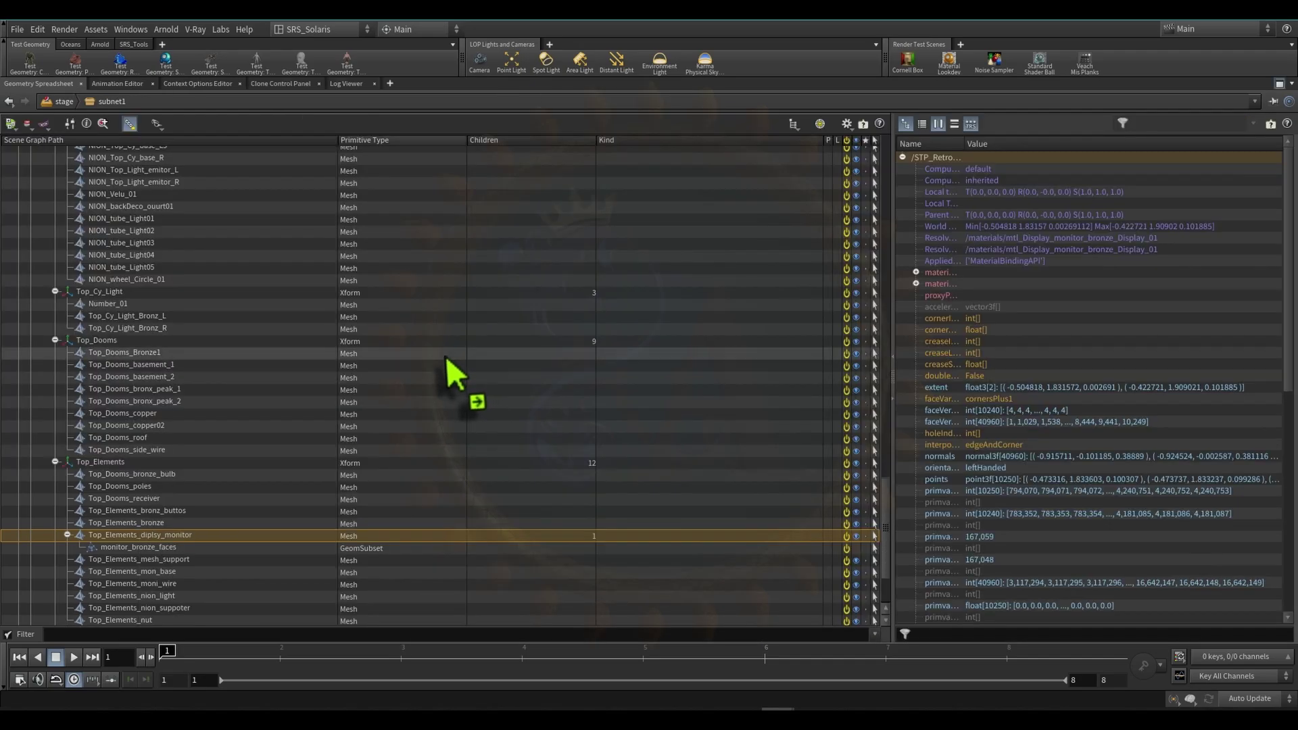
pyautogui.click(347, 549)
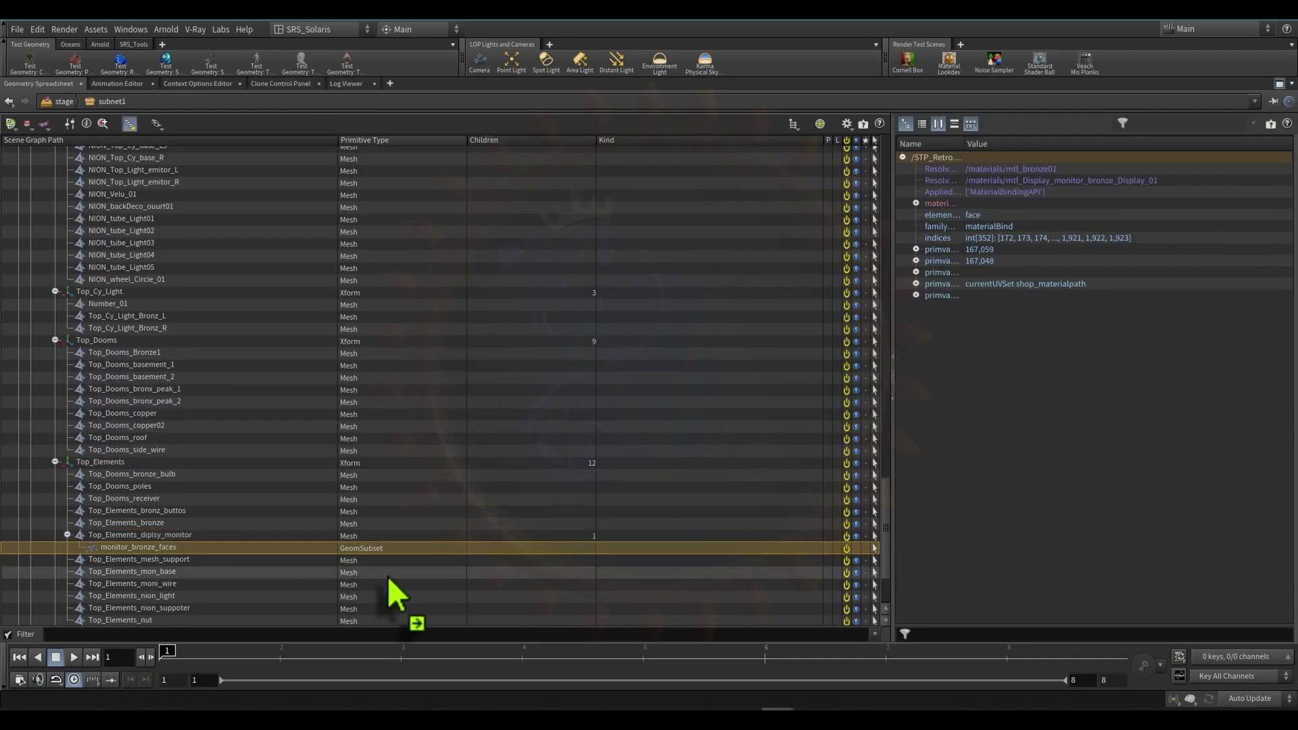
pyautogui.click(1279, 84)
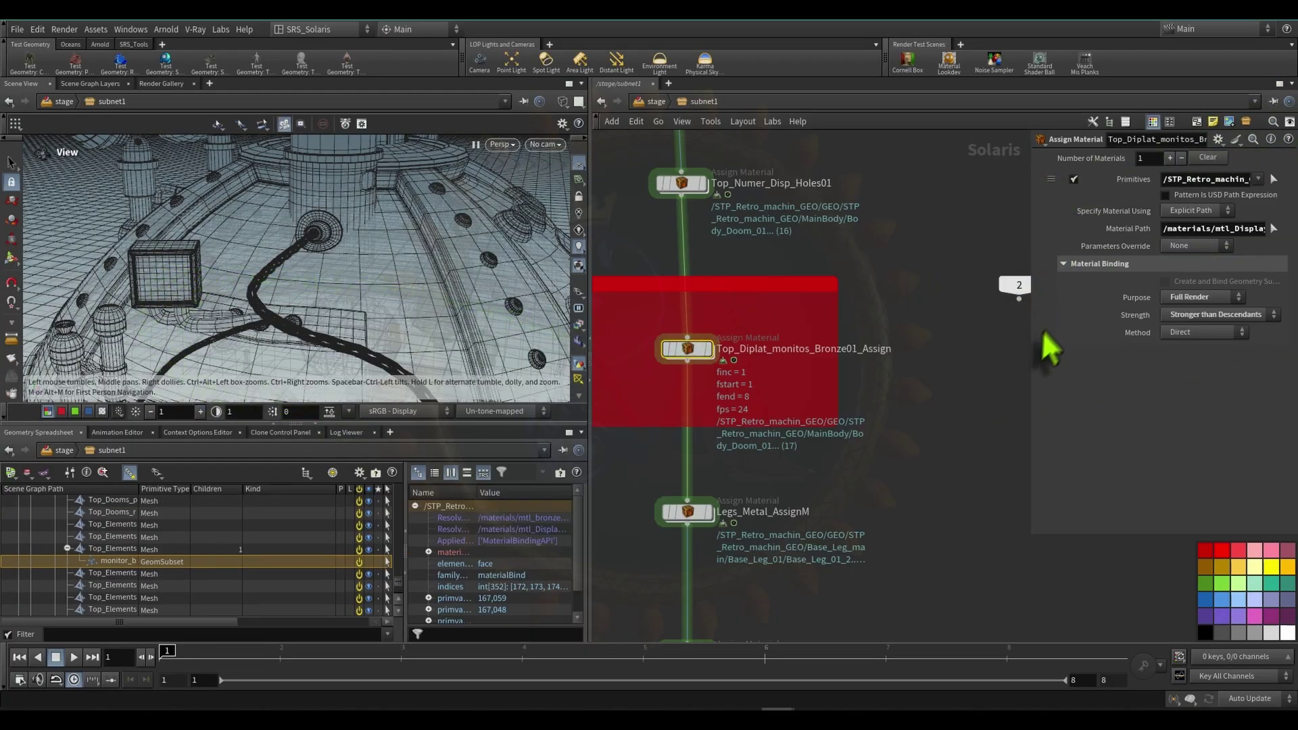
pyautogui.moveTo(1035, 365); pyautogui.dragTo(894, 364)
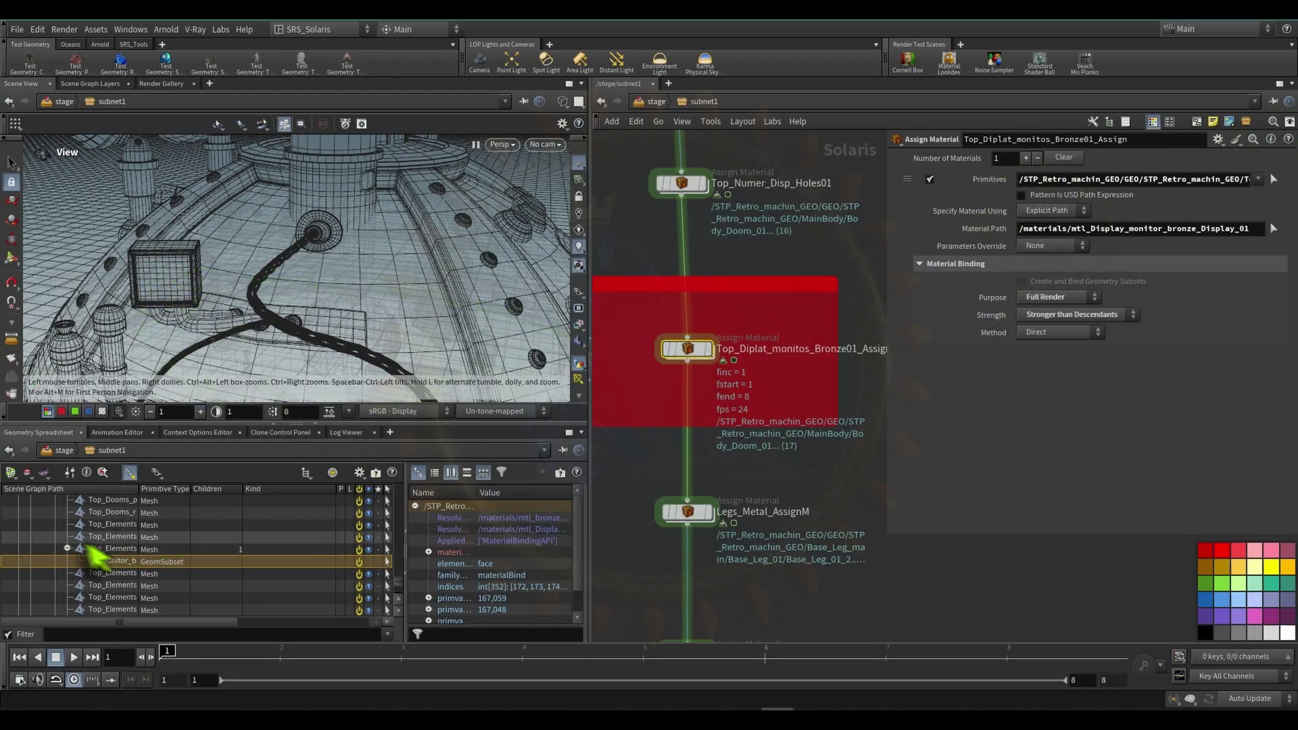
pyautogui.click(112, 548)
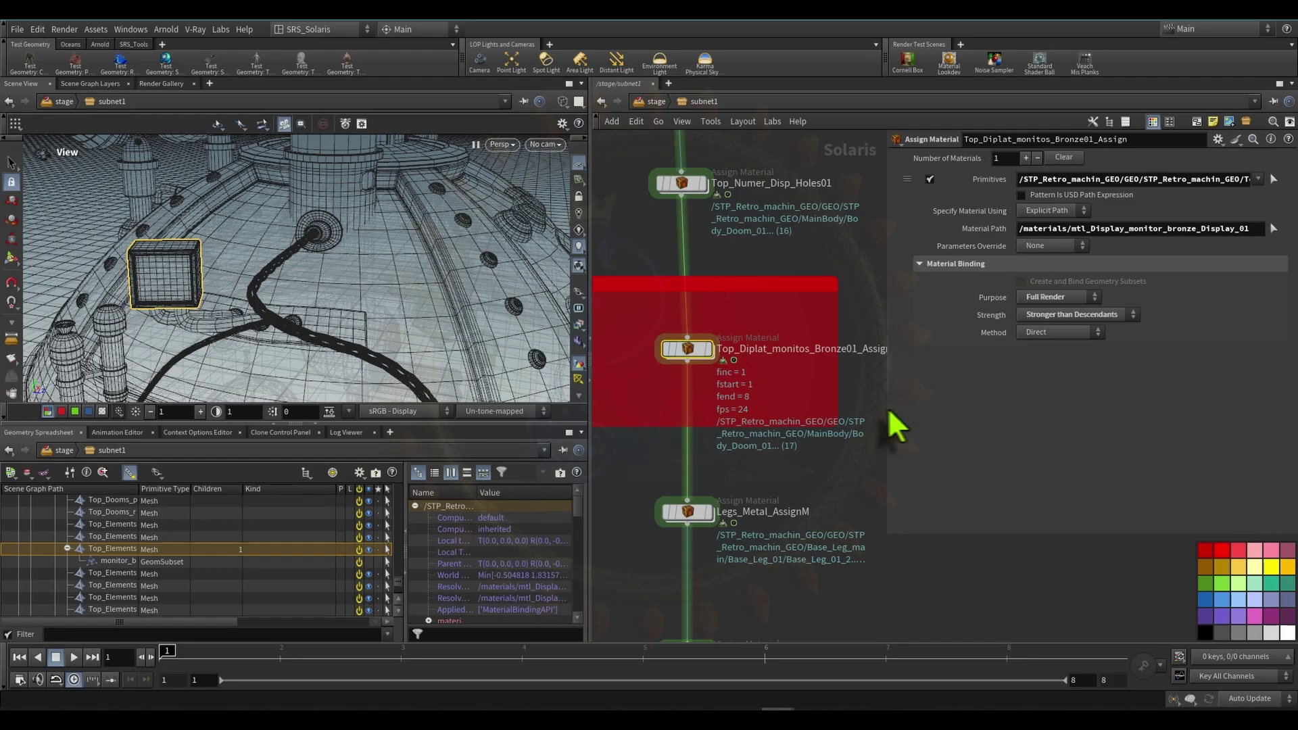
# - Look through the following assignment nodes in the chain and inspect the primitives pattern and material path of SRS_Logo_Assign
pyautogui.scroll(-10, 813, 487)
pyautogui.moveTo(813, 488); pyautogui.dragTo(788, 351, button='middle')
pyautogui.moveTo(693, 193); pyautogui.dragTo(810, 579)
pyautogui.moveTo(816, 551); pyautogui.dragTo(800, 397, button='middle')
pyautogui.click(800, 399)
pyautogui.moveTo(792, 463); pyautogui.dragTo(801, 359, button='middle')
pyautogui.scroll(8, 801, 361)
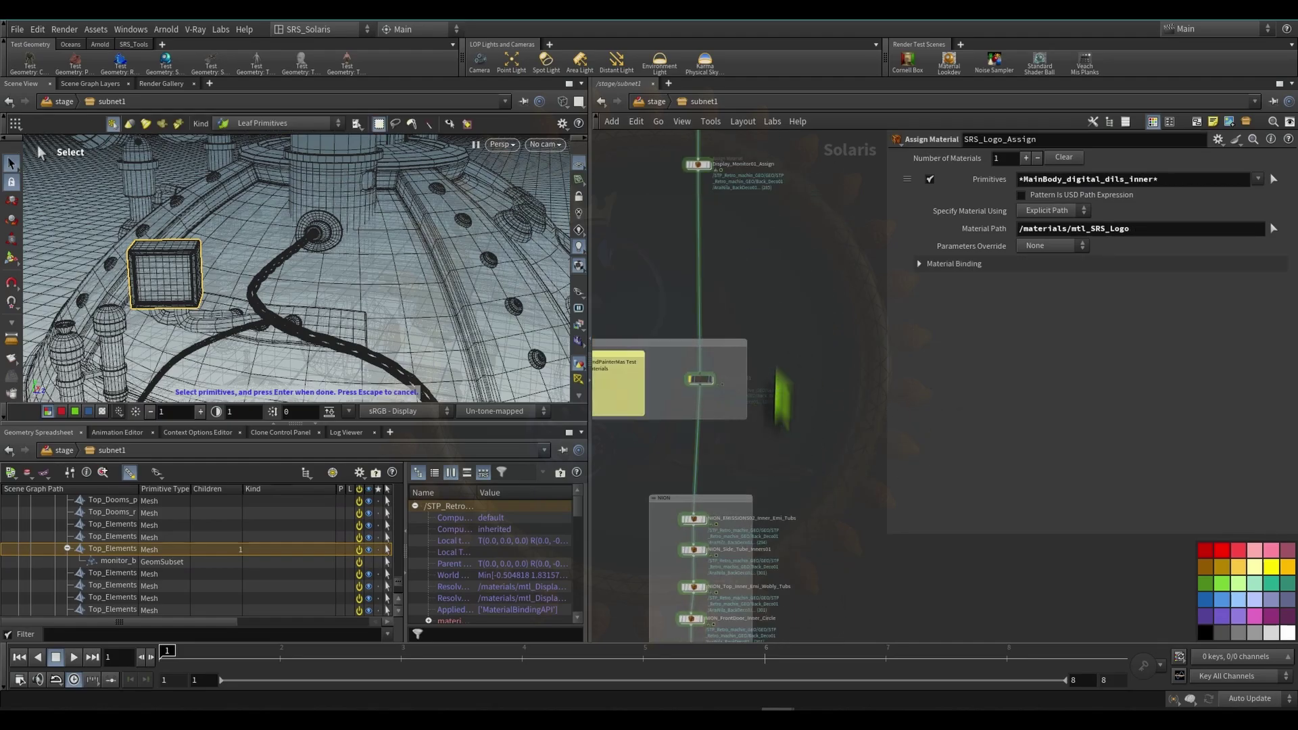
# - Select the ten assignment nodes in the NION group and review the whole chain back up past the Glasses group
pyautogui.moveTo(690, 531); pyautogui.dragTo(737, 317, button='middle')
pyautogui.scroll(-3, 704, 289)
pyautogui.moveTo(650, 257); pyautogui.dragTo(825, 608)
pyautogui.moveTo(815, 279); pyautogui.dragTo(815, 487, button='middle')
pyautogui.moveTo(805, 257); pyautogui.dragTo(783, 516, button='middle')
pyautogui.moveTo(716, 358); pyautogui.dragTo(719, 525, button='middle')
pyautogui.scroll(6, 676, 221)
pyautogui.scroll(-7, 679, 249)
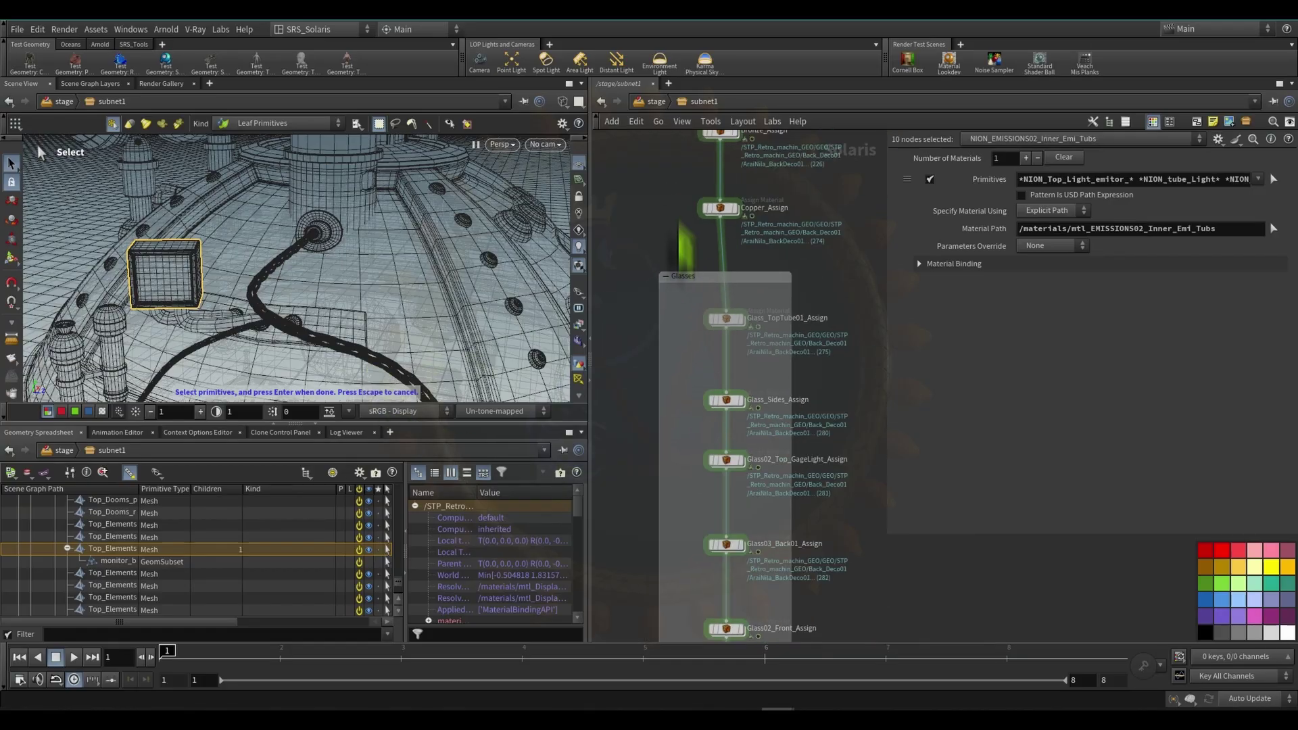
pyautogui.moveTo(679, 220); pyautogui.dragTo(695, 350, button='middle')
pyautogui.scroll(-3, 696, 353)
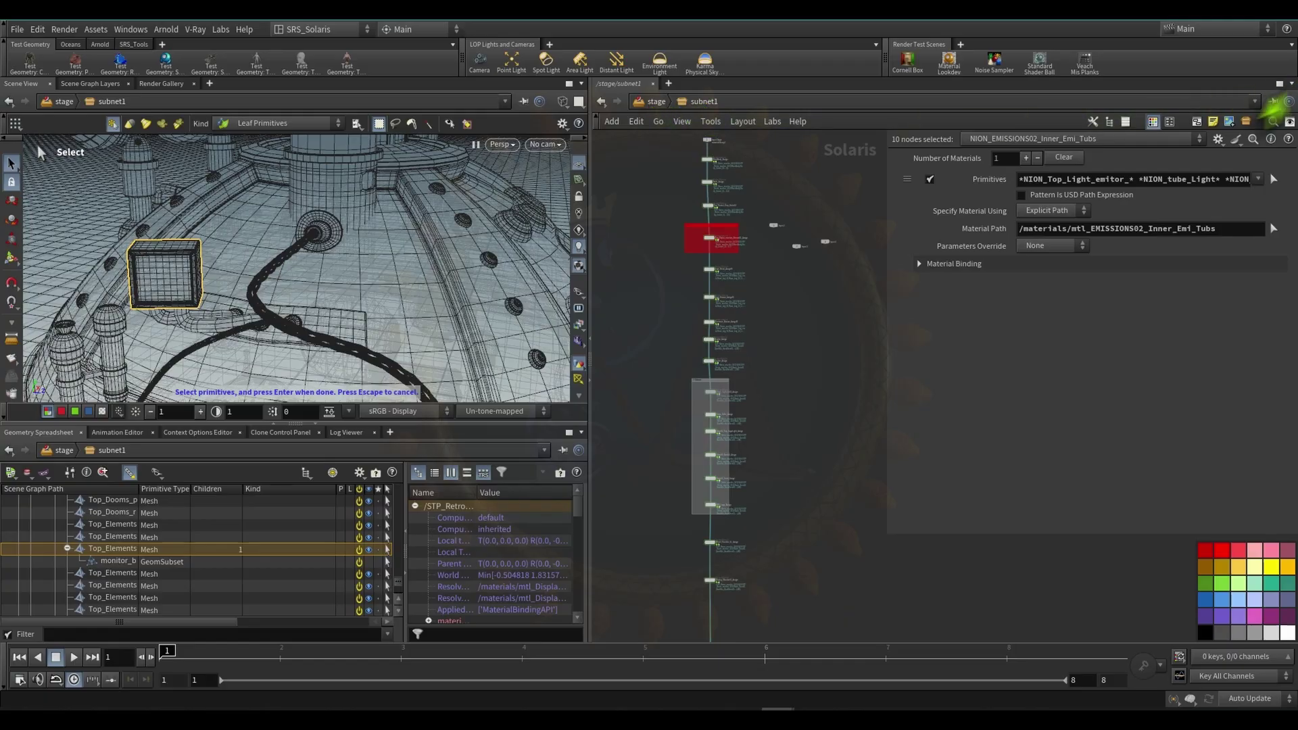
# - Return to the stage level, widen the network view and select the Gray_Assign and wireframe_Assign nodes
pyautogui.click(653, 102)
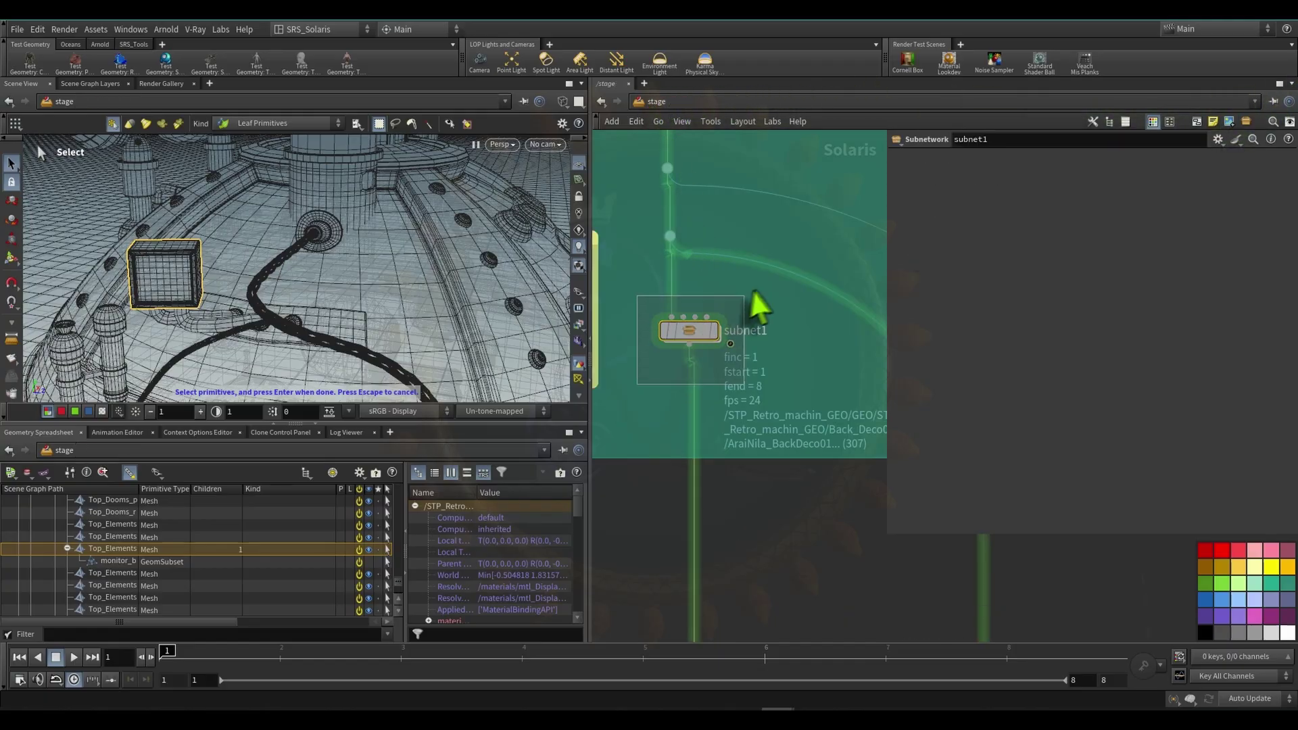
pyautogui.scroll(-4, 774, 347)
pyautogui.moveTo(886, 389); pyautogui.dragTo(1059, 391)
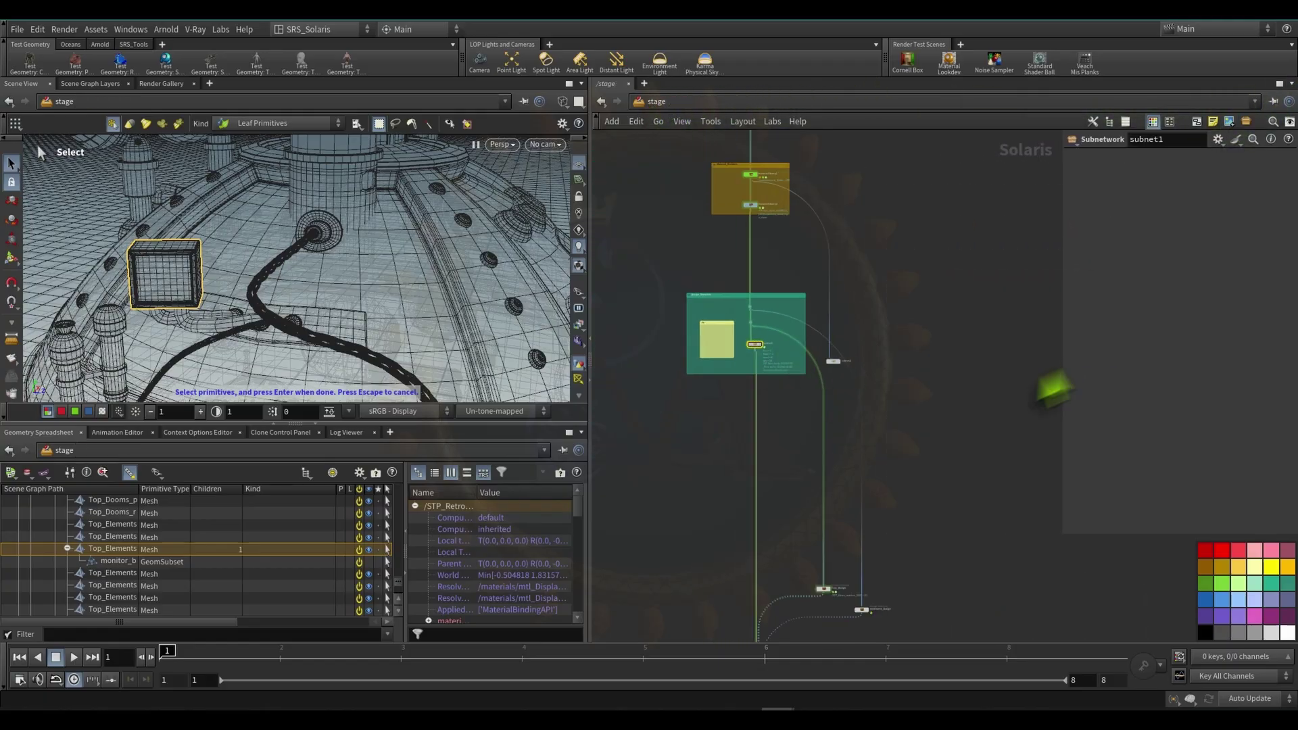
pyautogui.scroll(6, 768, 289)
pyautogui.scroll(-2, 849, 326)
pyautogui.moveTo(850, 328); pyautogui.dragTo(849, 255, button='middle')
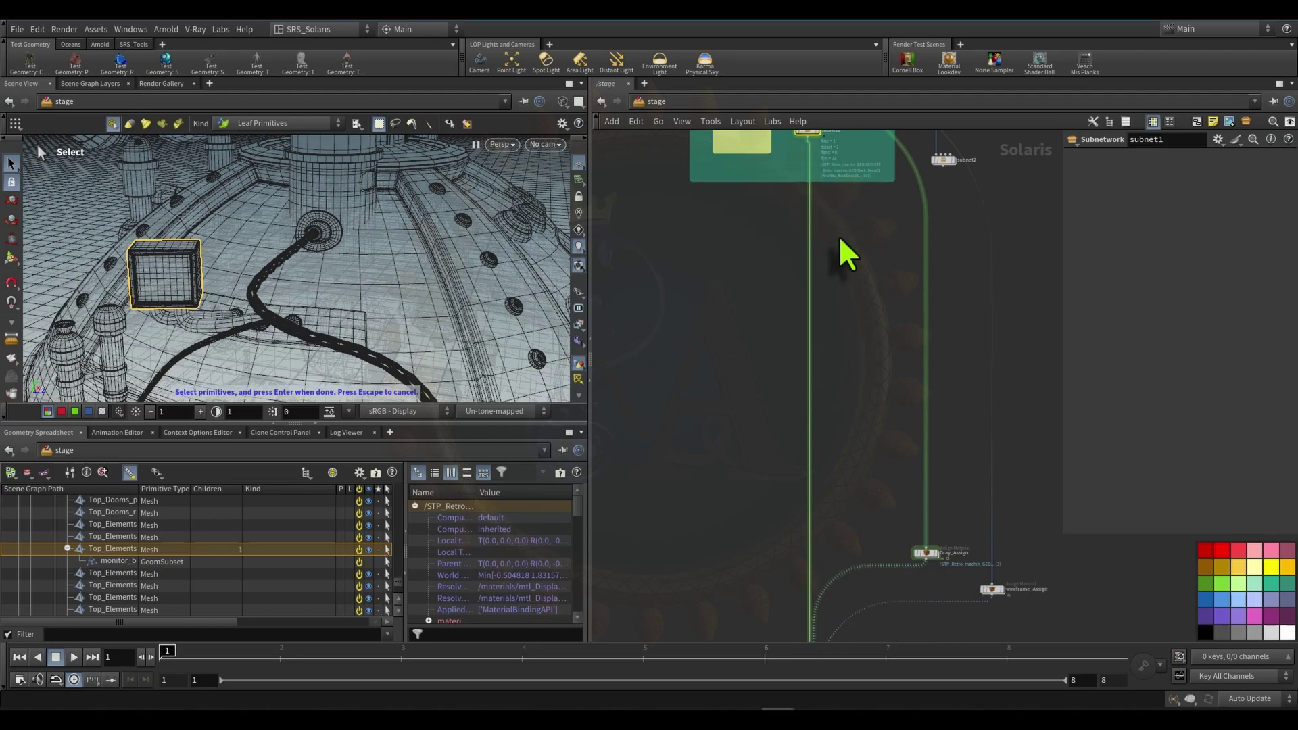
pyautogui.moveTo(861, 357); pyautogui.dragTo(1028, 553)
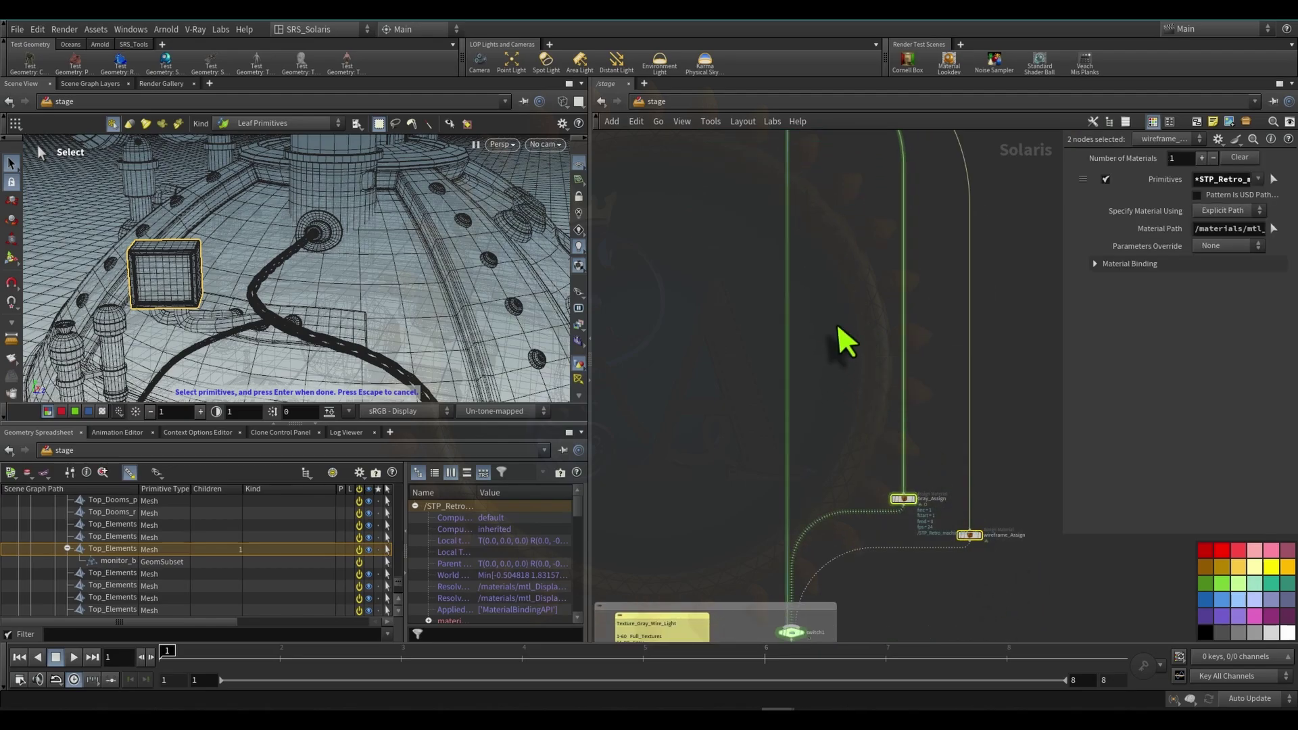
# - Trace the branches of Gray_Assign and wireframe_Assign down to the switch node and clear the node selection
pyautogui.moveTo(839, 329); pyautogui.dragTo(833, 599, button='middle')
pyautogui.scroll(4, 811, 311)
pyautogui.scroll(-4, 835, 325)
pyautogui.moveTo(878, 527); pyautogui.dragTo(837, 200, button='middle')
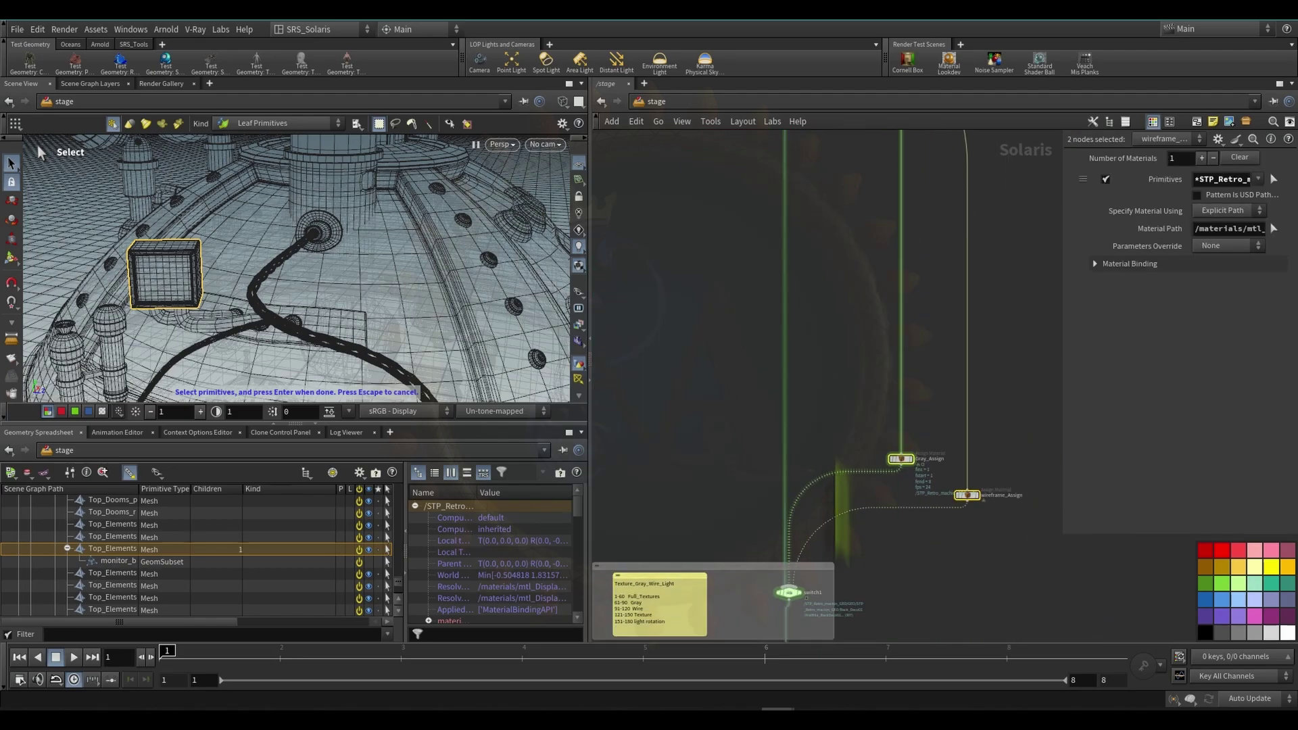
pyautogui.moveTo(884, 550); pyautogui.dragTo(908, 422, button='middle')
pyautogui.click(947, 535)
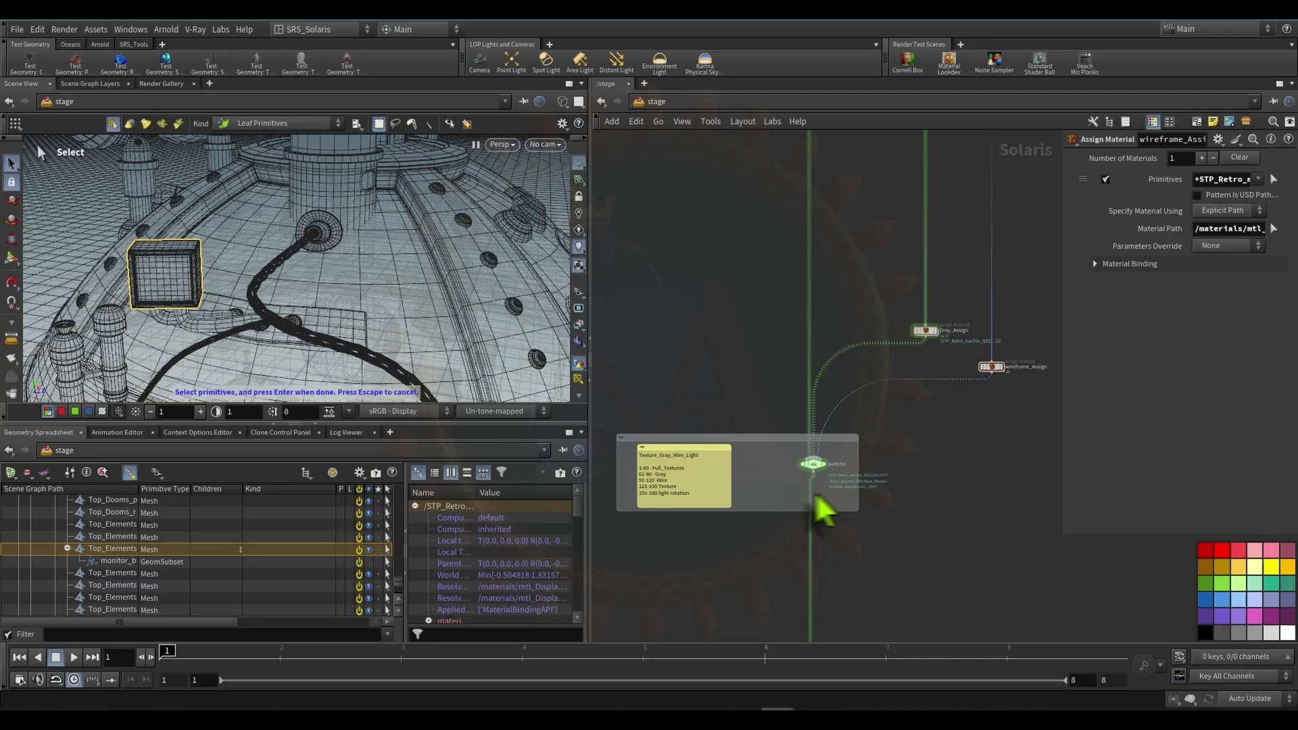
# - Go back up to the Assign_Materials box and select the subnet1 node
pyautogui.moveTo(871, 451); pyautogui.dragTo(872, 450)
pyautogui.scroll(-3, 872, 450)
pyautogui.moveTo(811, 190); pyautogui.dragTo(775, 383, button='middle')
pyautogui.scroll(3, 776, 382)
pyautogui.moveTo(795, 313); pyautogui.dragTo(846, 272)
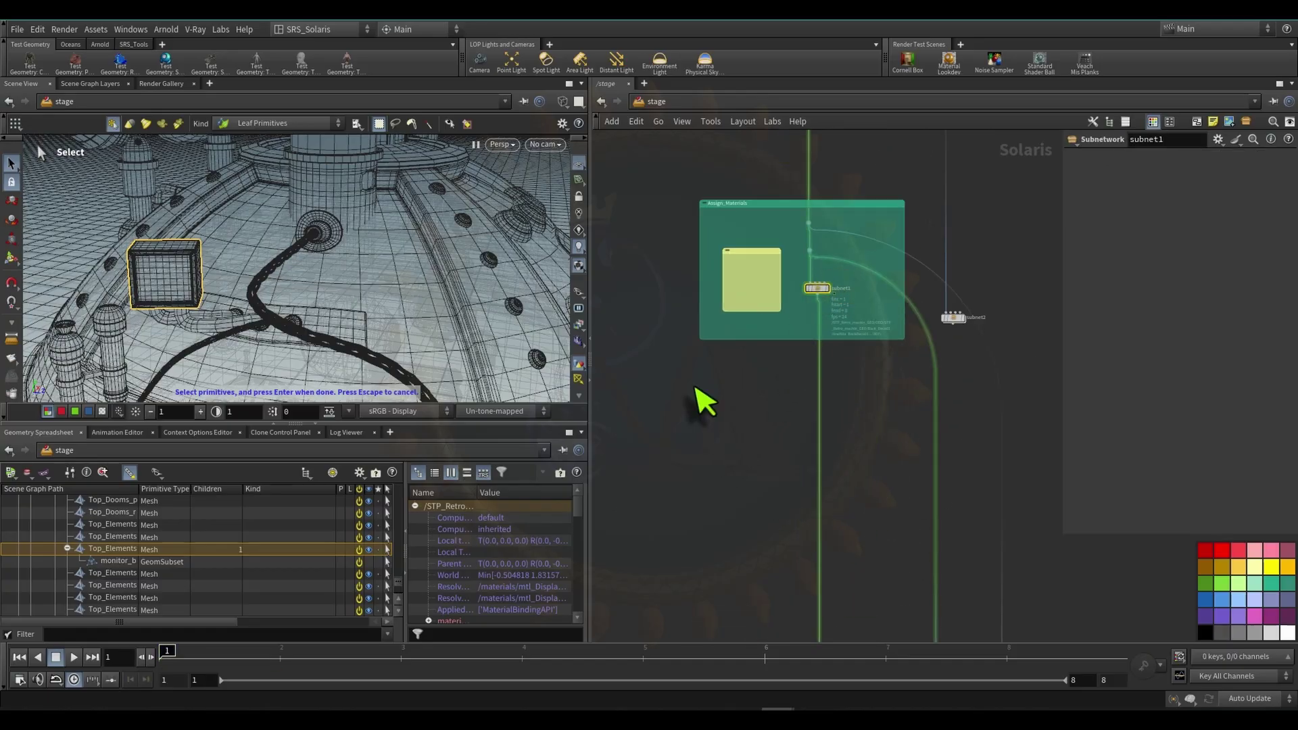
# - Survey the stage network down to the single-frame render nodes and their cryptomatte AOVs
pyautogui.scroll(-5, 696, 387)
pyautogui.moveTo(700, 463); pyautogui.dragTo(744, 145, button='middle')
pyautogui.scroll(-2, 745, 144)
pyautogui.scroll(5, 654, 395)
pyautogui.scroll(7, 719, 406)
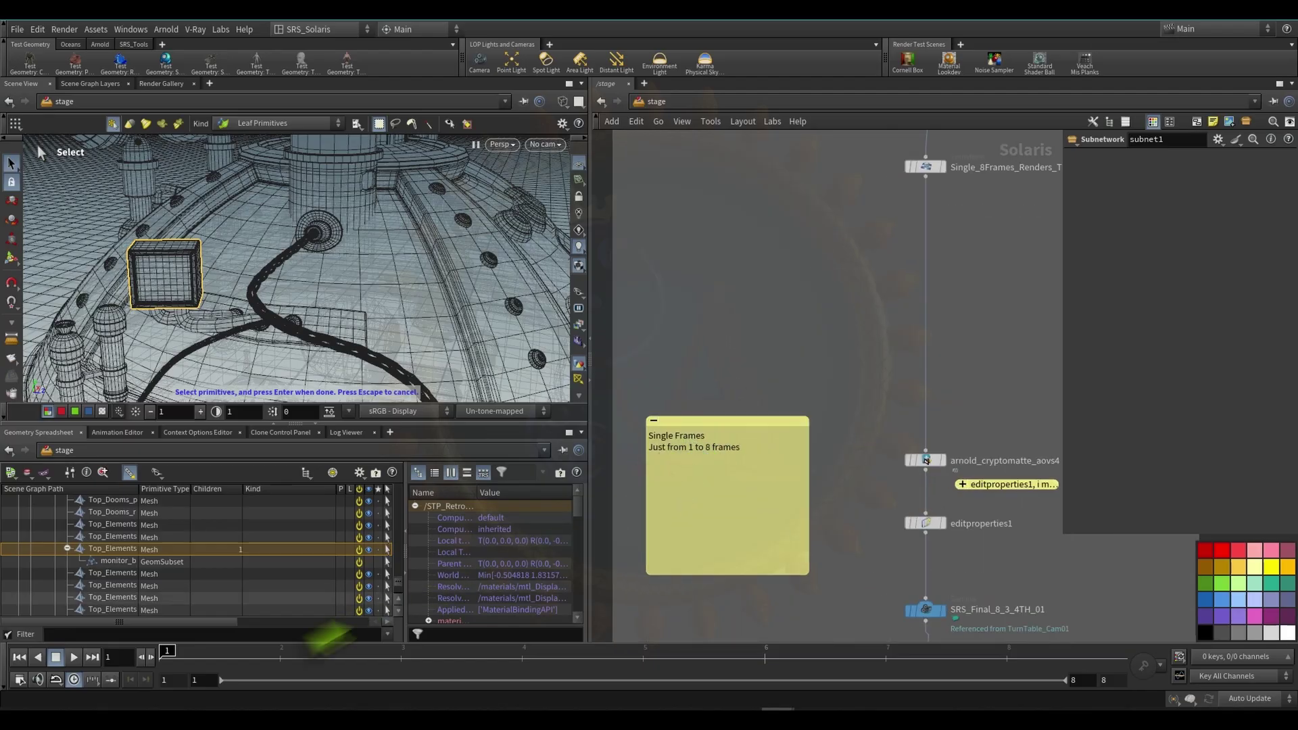
pyautogui.scroll(-6, 751, 443)
pyautogui.scroll(-5, 749, 436)
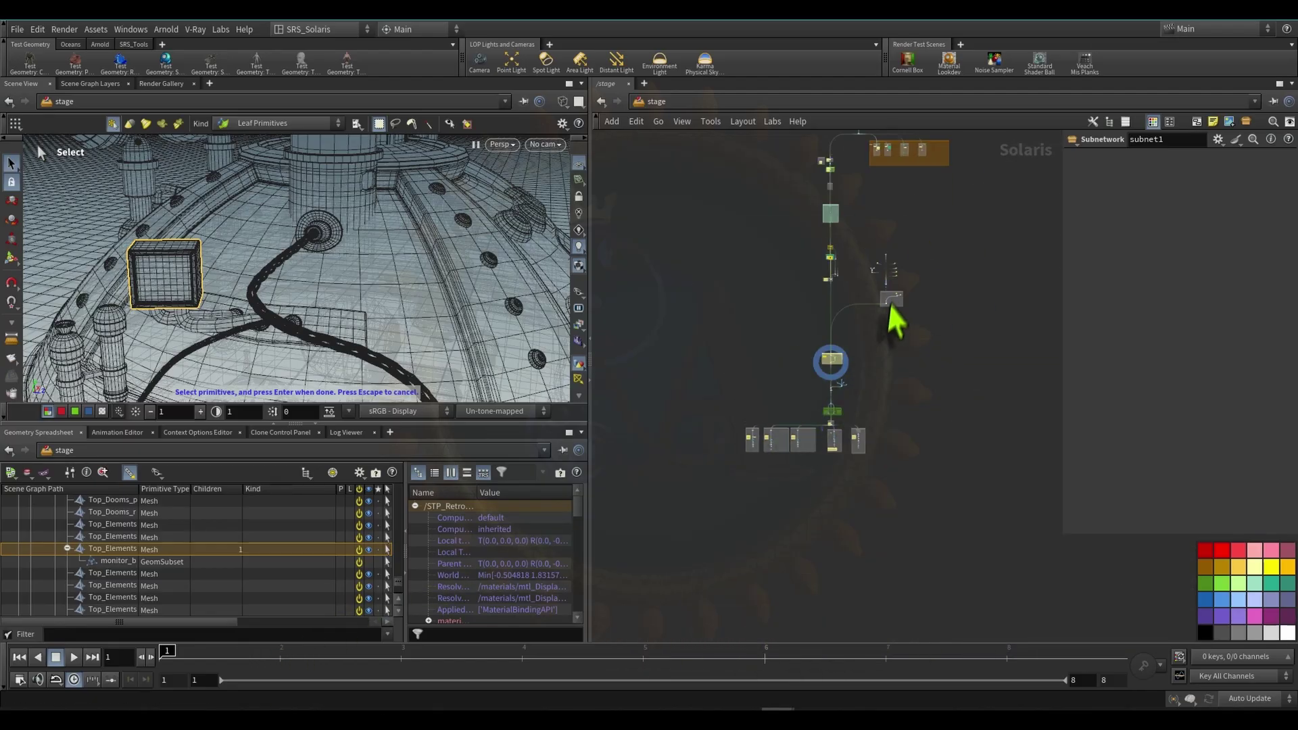
# - Inspect the inputs of switch1 and the settings of wireframe_Assign
pyautogui.moveTo(847, 255); pyautogui.dragTo(823, 386, button='middle')
pyautogui.scroll(7, 822, 386)
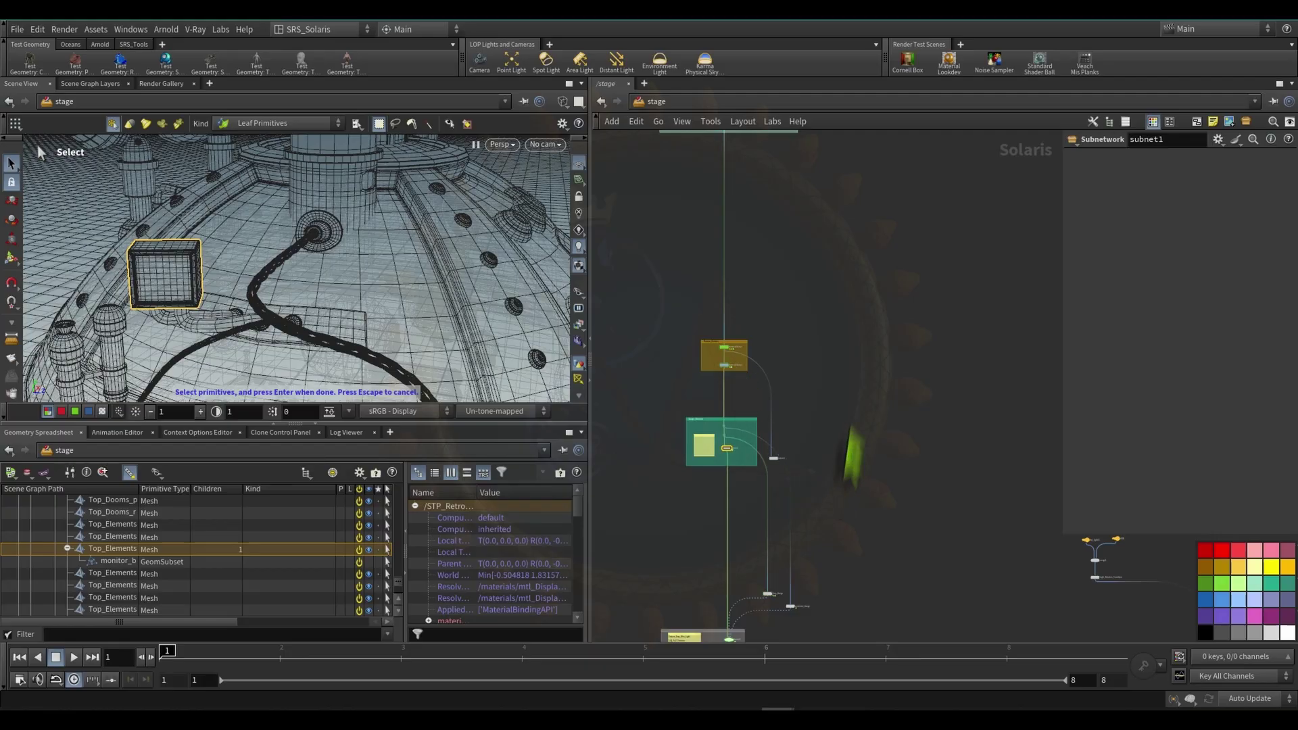
pyautogui.scroll(5, 854, 460)
pyautogui.click(758, 511)
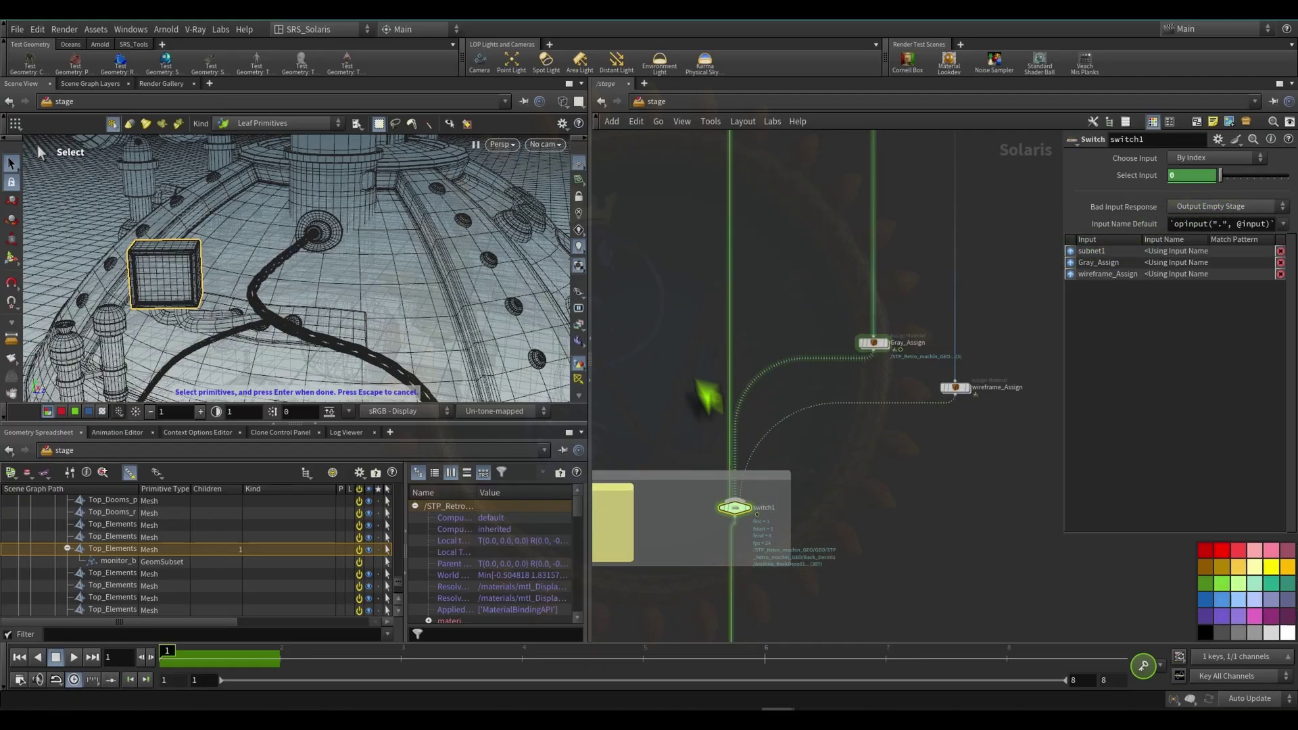
pyautogui.click(955, 388)
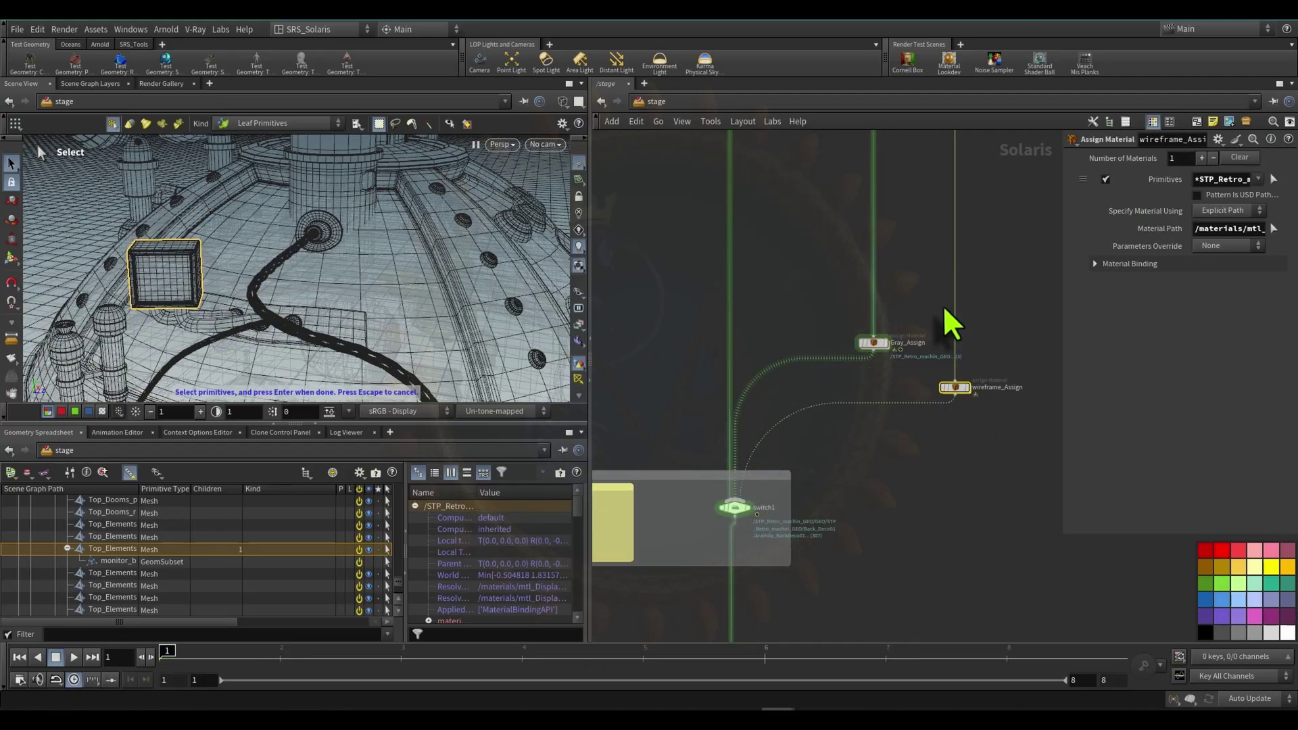
# - Go back up to the Assign_Materials box and examine where the branches split around subnet1
pyautogui.scroll(-4, 950, 322)
pyautogui.moveTo(895, 229); pyautogui.dragTo(841, 338, button='middle')
pyautogui.scroll(6, 841, 339)
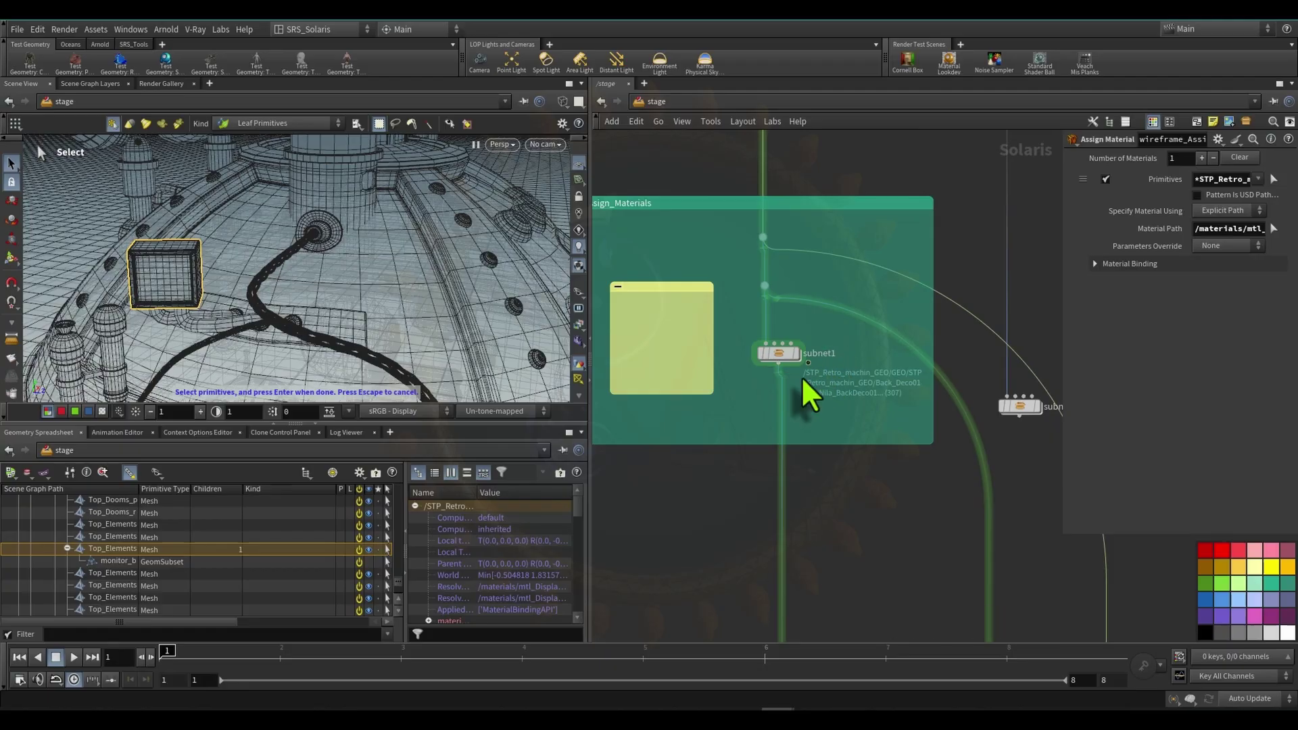
pyautogui.scroll(-5, 812, 406)
pyautogui.scroll(6, 802, 379)
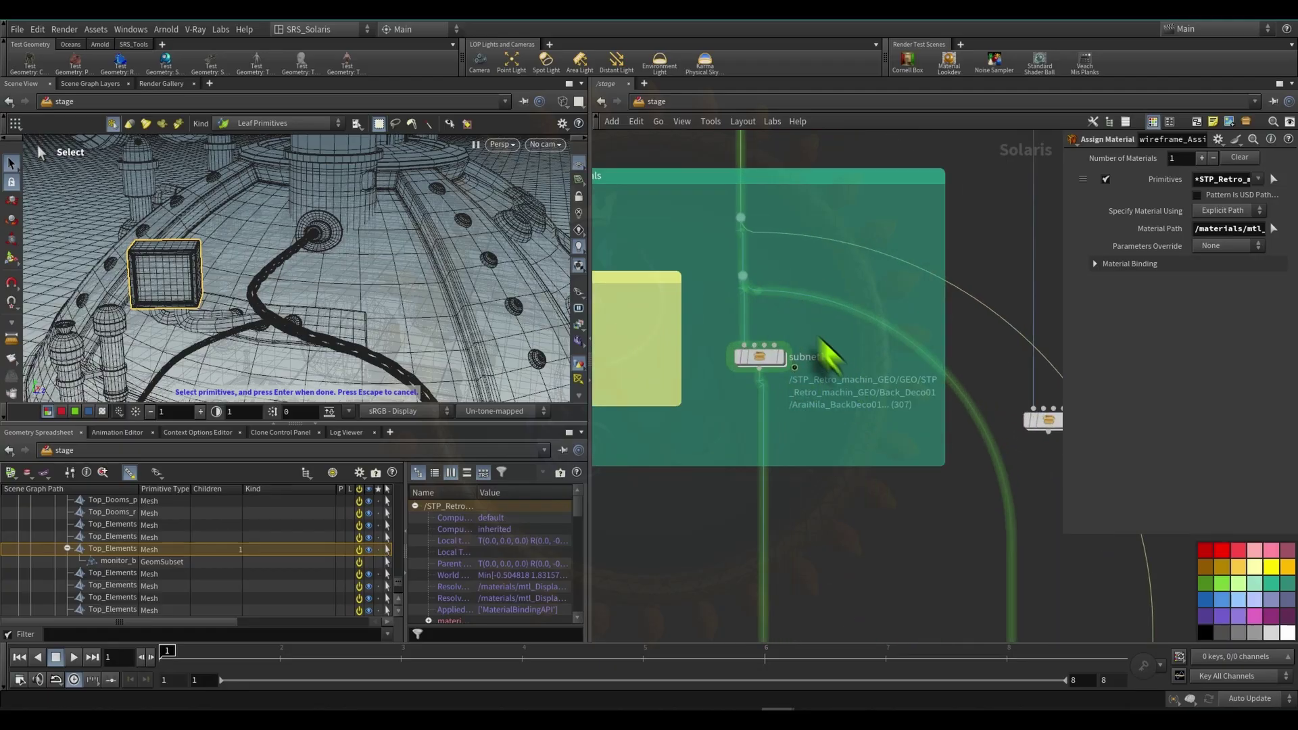
pyautogui.click(760, 370)
pyautogui.scroll(-8, 886, 554)
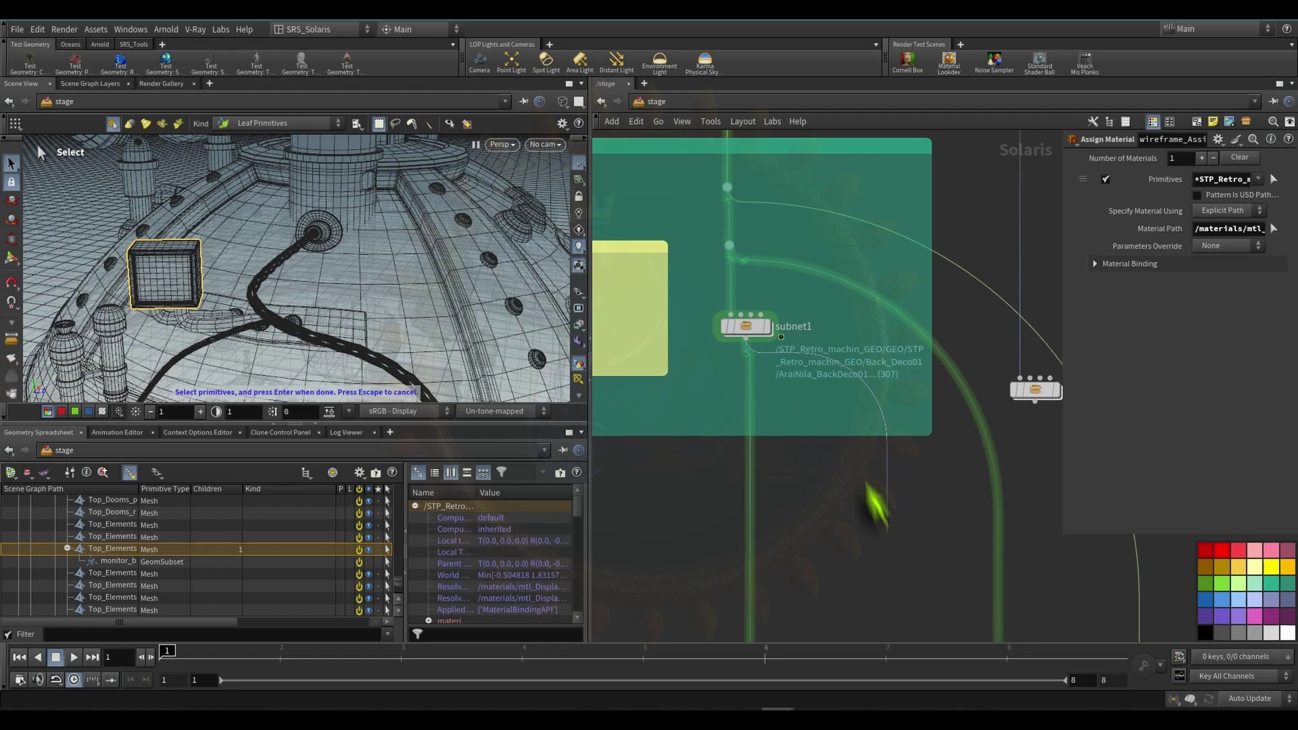
pyautogui.press('Escape')
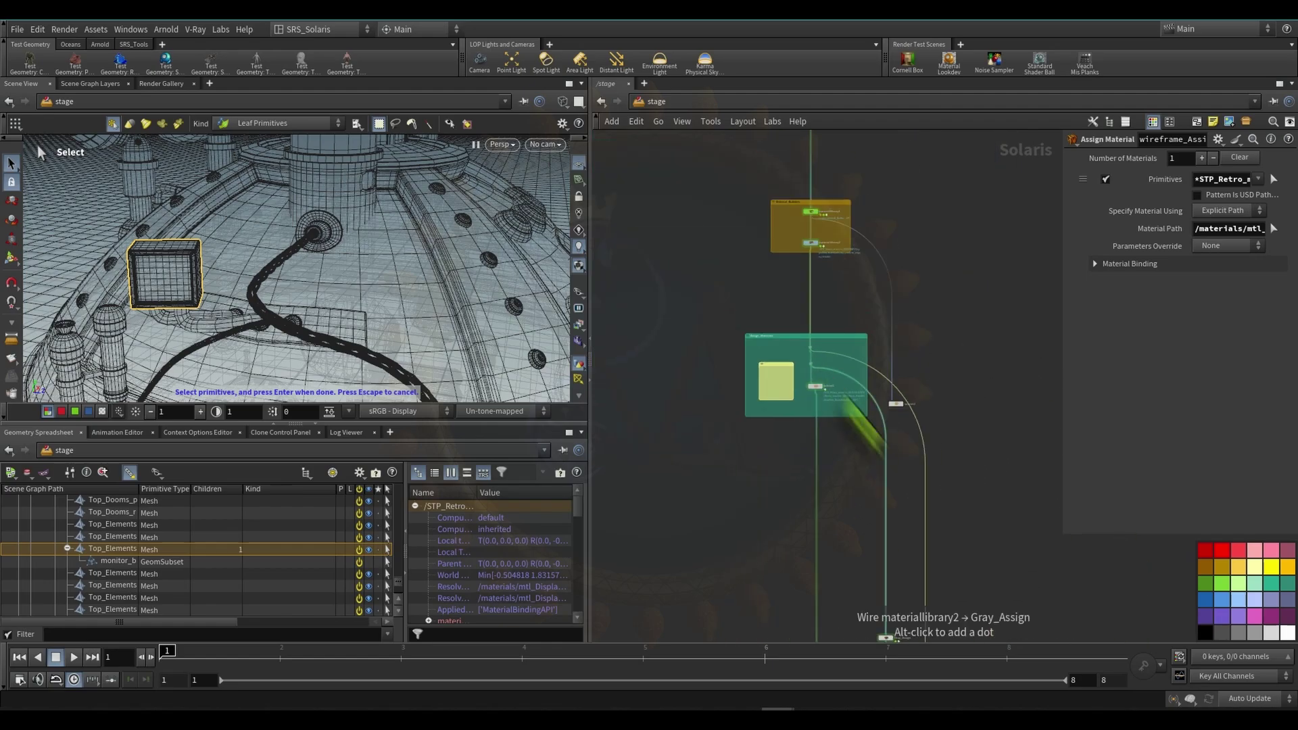
# - Select Gray_Assign, widen its parameter area and inspect its primitive pattern and material path
pyautogui.moveTo(868, 453); pyautogui.dragTo(838, 301, button='middle')
pyautogui.click(856, 485)
pyautogui.scroll(6, 856, 485)
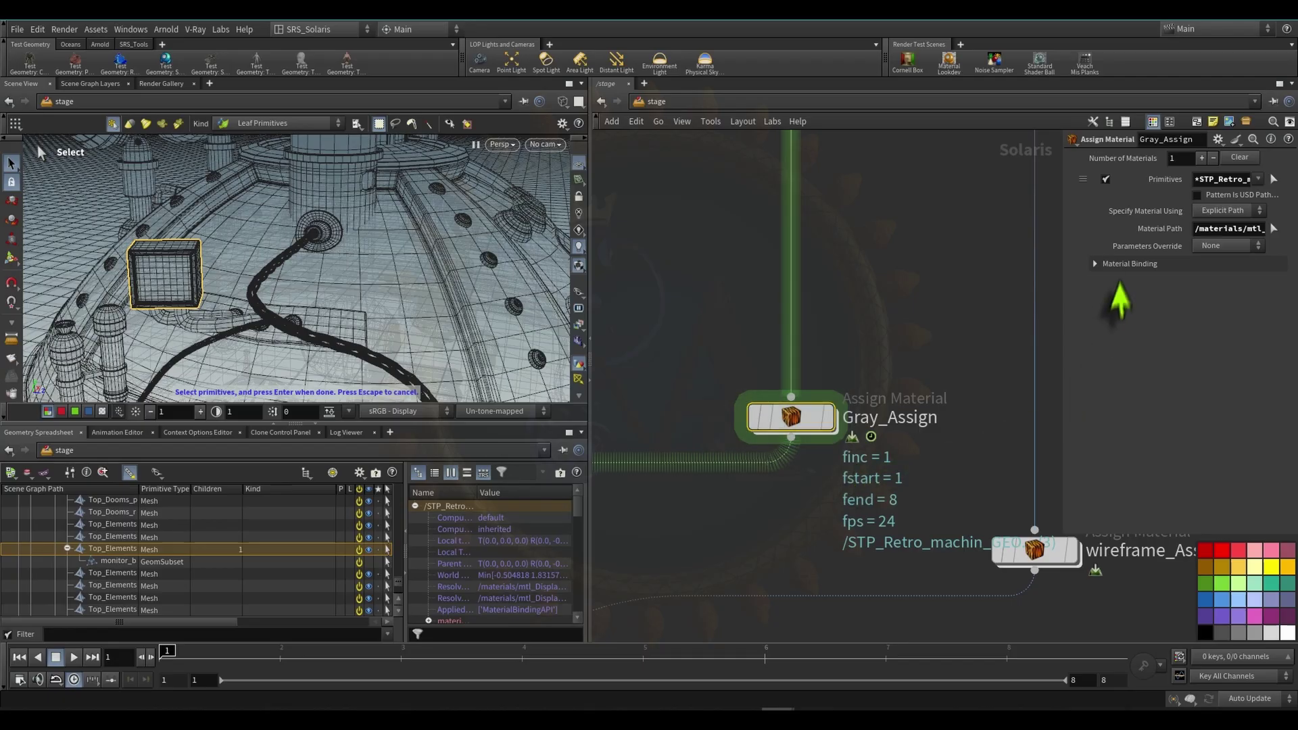
pyautogui.moveTo(1061, 230); pyautogui.dragTo(869, 186)
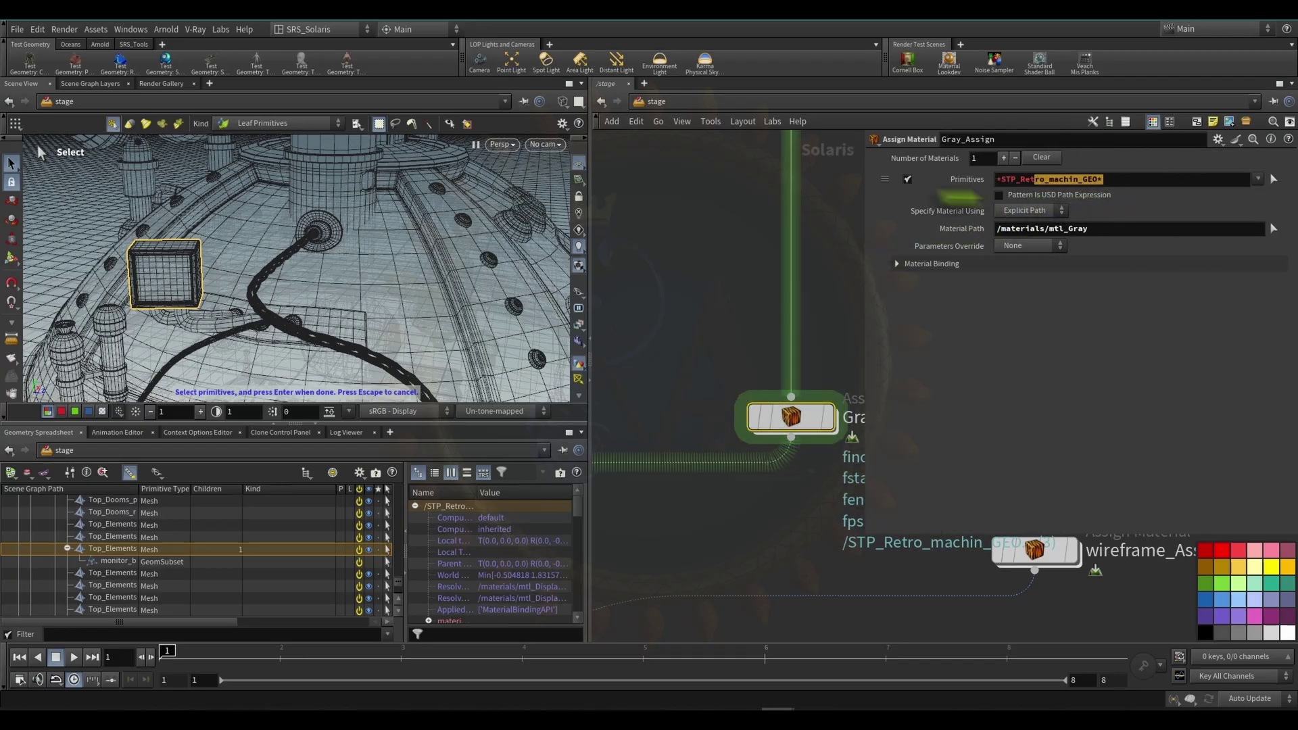
pyautogui.scroll(-3, 777, 247)
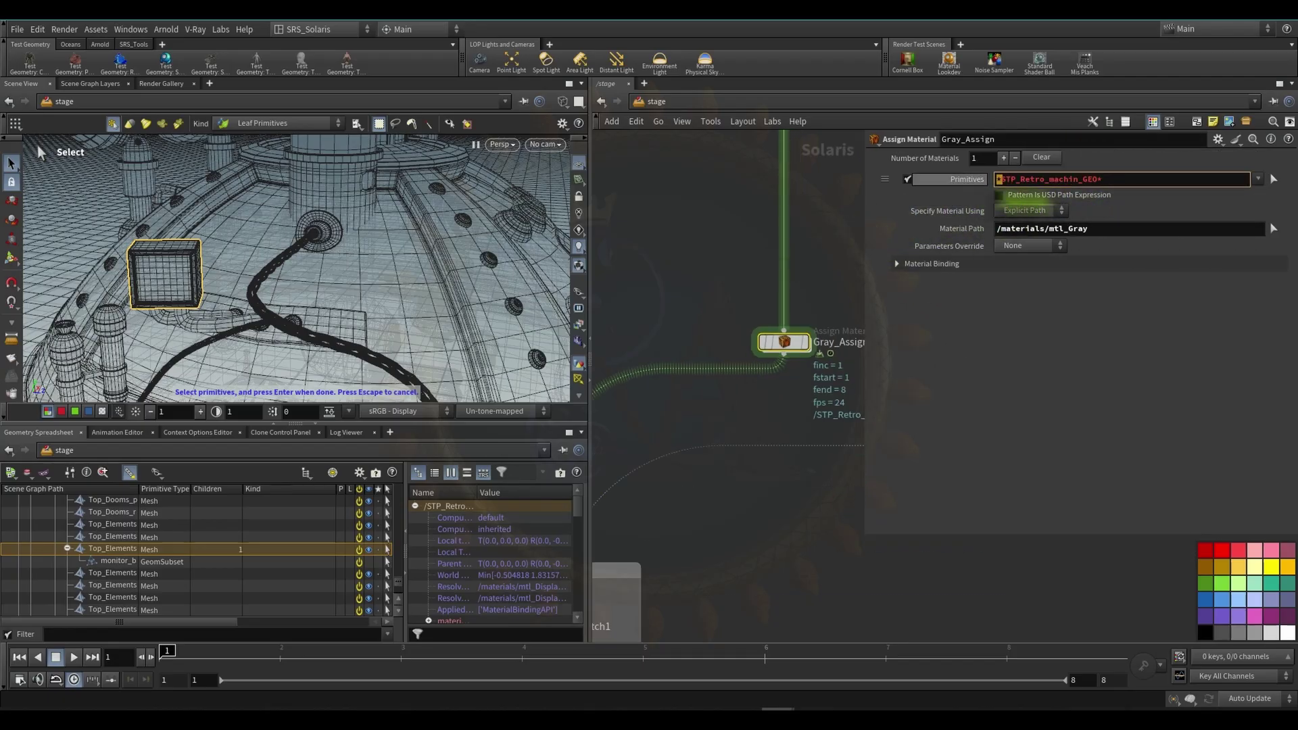
pyautogui.click(1131, 179)
pyautogui.scroll(-8, 715, 285)
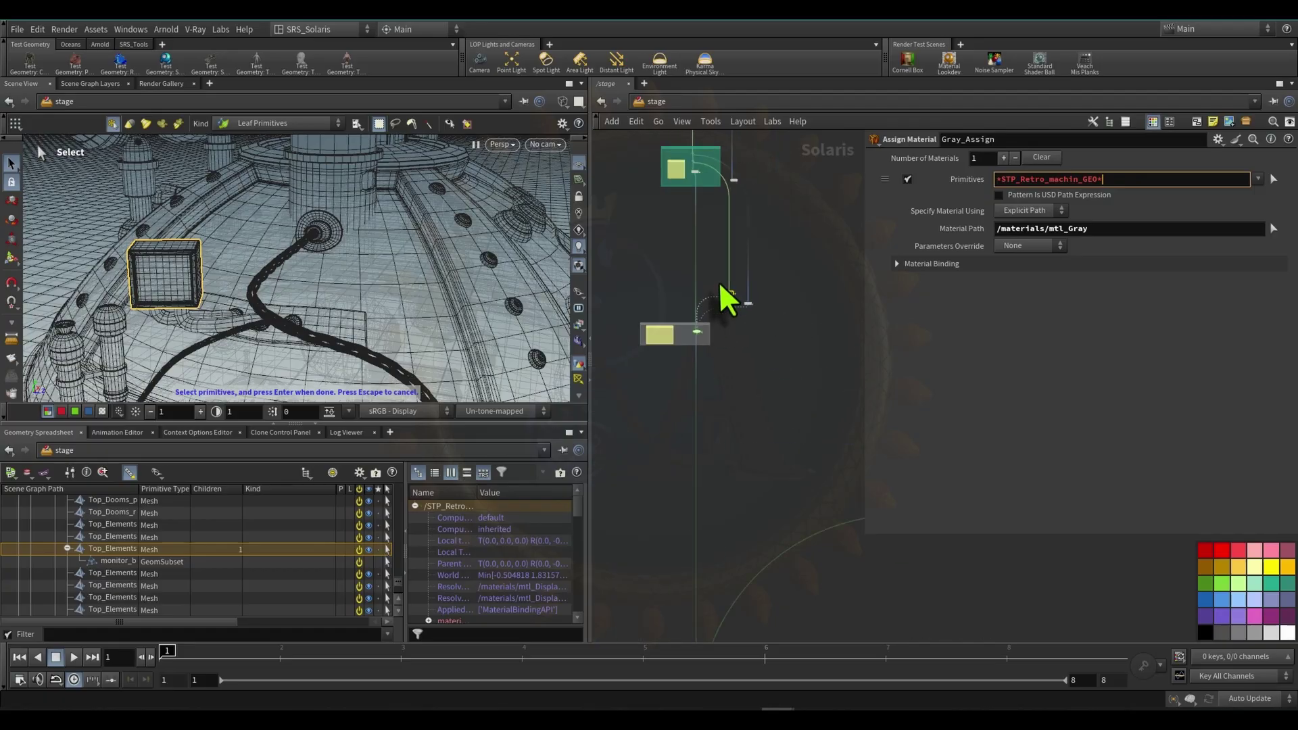
# - Look inside materiallibrary1 at the mtl_Gray and mtl_wireframe builders and return to the stage network
pyautogui.moveTo(708, 164); pyautogui.dragTo(701, 380, button='middle')
pyautogui.scroll(5, 701, 380)
pyautogui.moveTo(669, 293); pyautogui.dragTo(704, 429, button='middle')
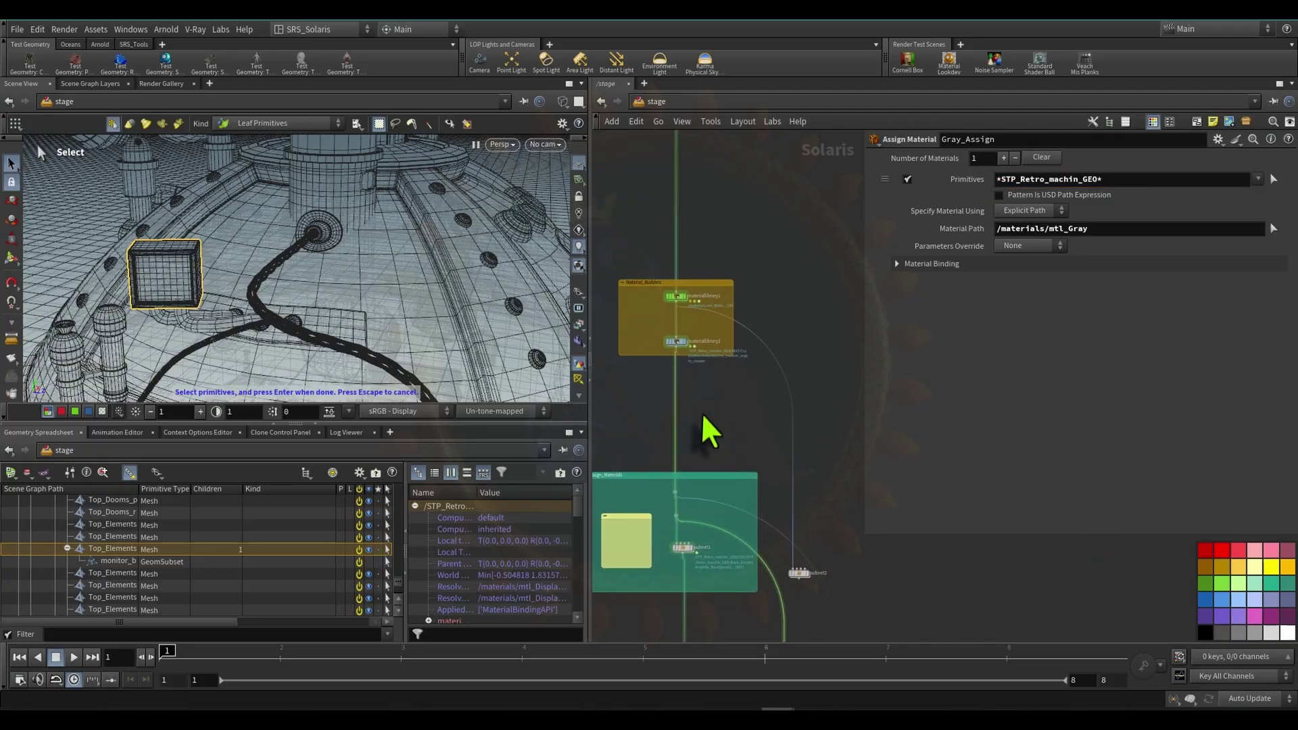
pyautogui.scroll(4, 682, 324)
pyautogui.doubleClick(680, 289)
pyautogui.scroll(-6, 739, 294)
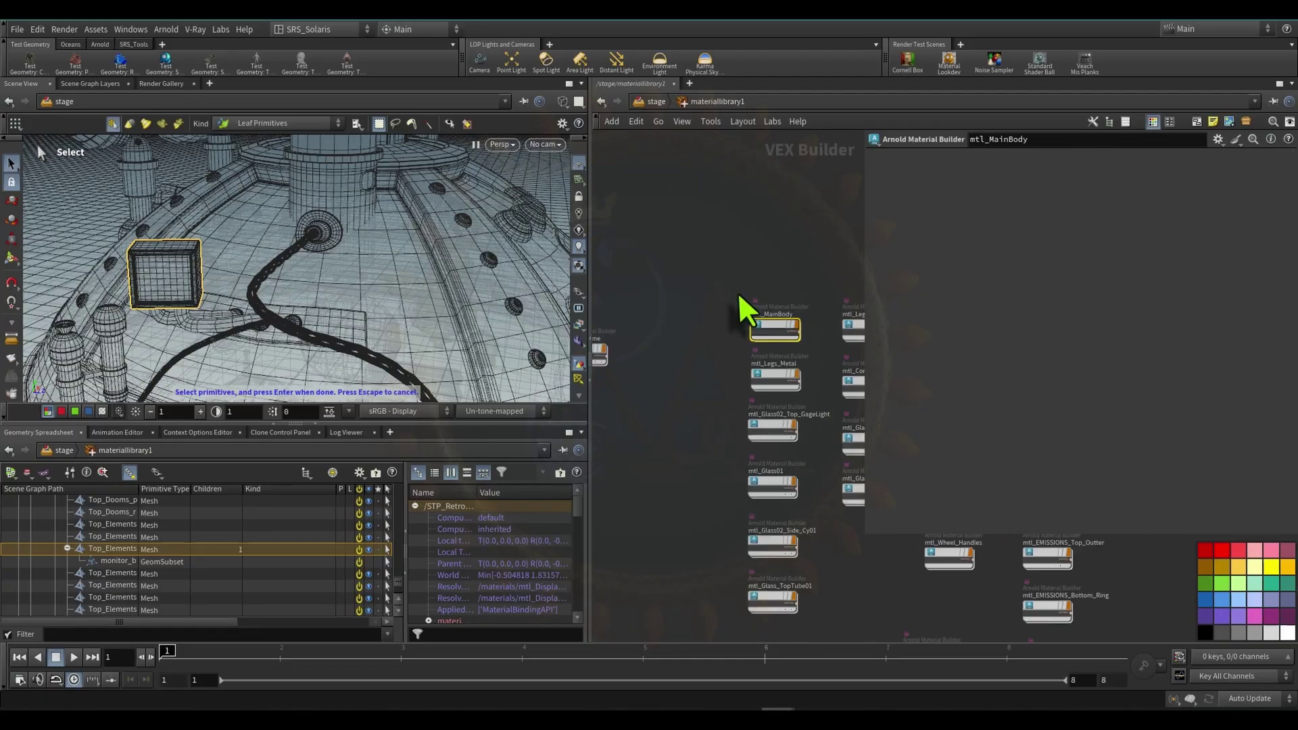
pyautogui.moveTo(739, 295); pyautogui.dragTo(685, 311, button='middle')
pyautogui.scroll(5, 736, 314)
pyautogui.click(693, 391)
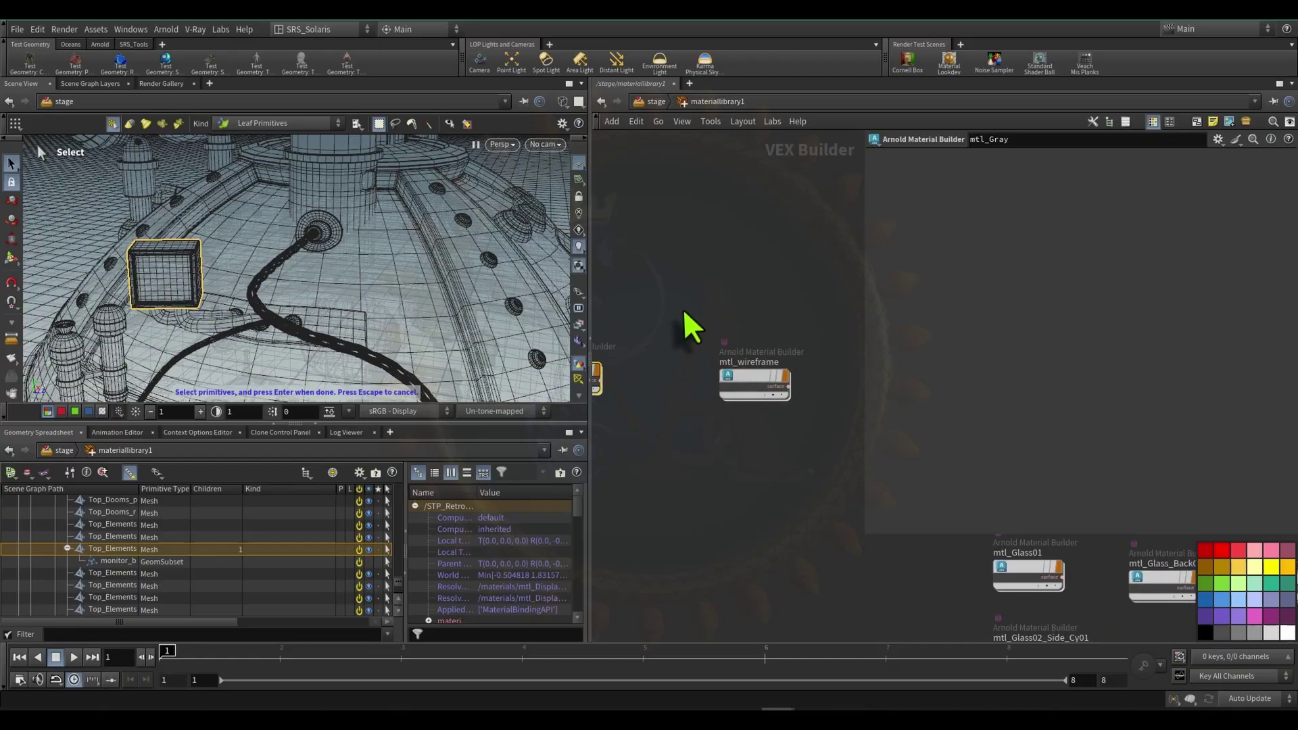
pyautogui.click(660, 99)
# - Set switch1's Select Input to 1 and trace the active connection from Gray_Assign
pyautogui.scroll(-5, 687, 281)
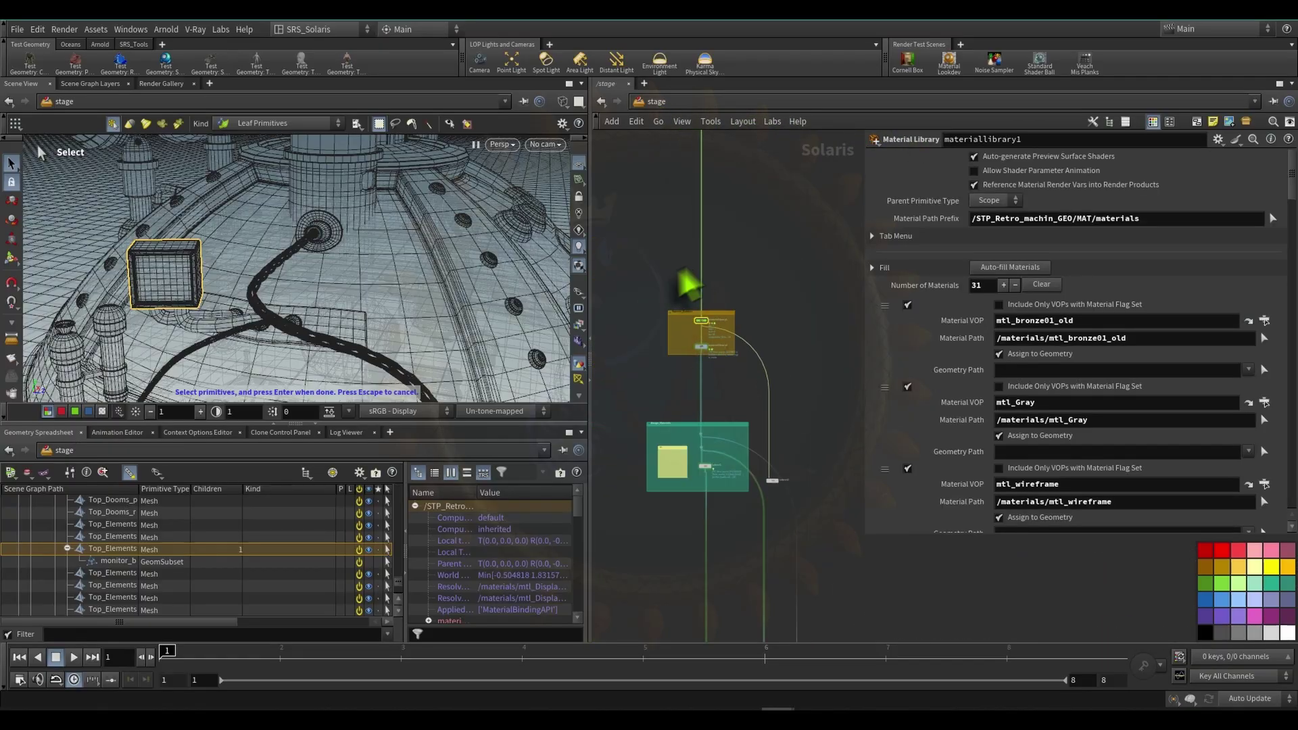
pyautogui.moveTo(788, 440); pyautogui.dragTo(707, 277, button='middle')
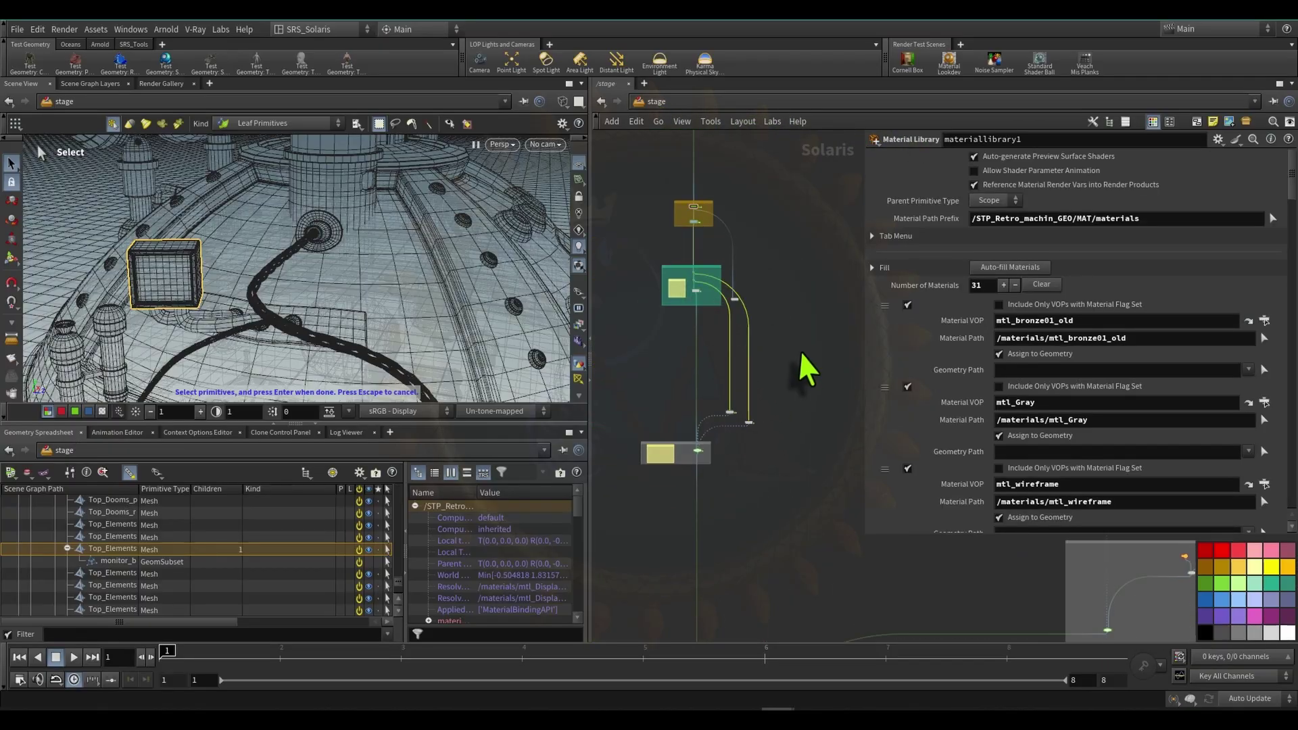
pyautogui.scroll(5, 759, 435)
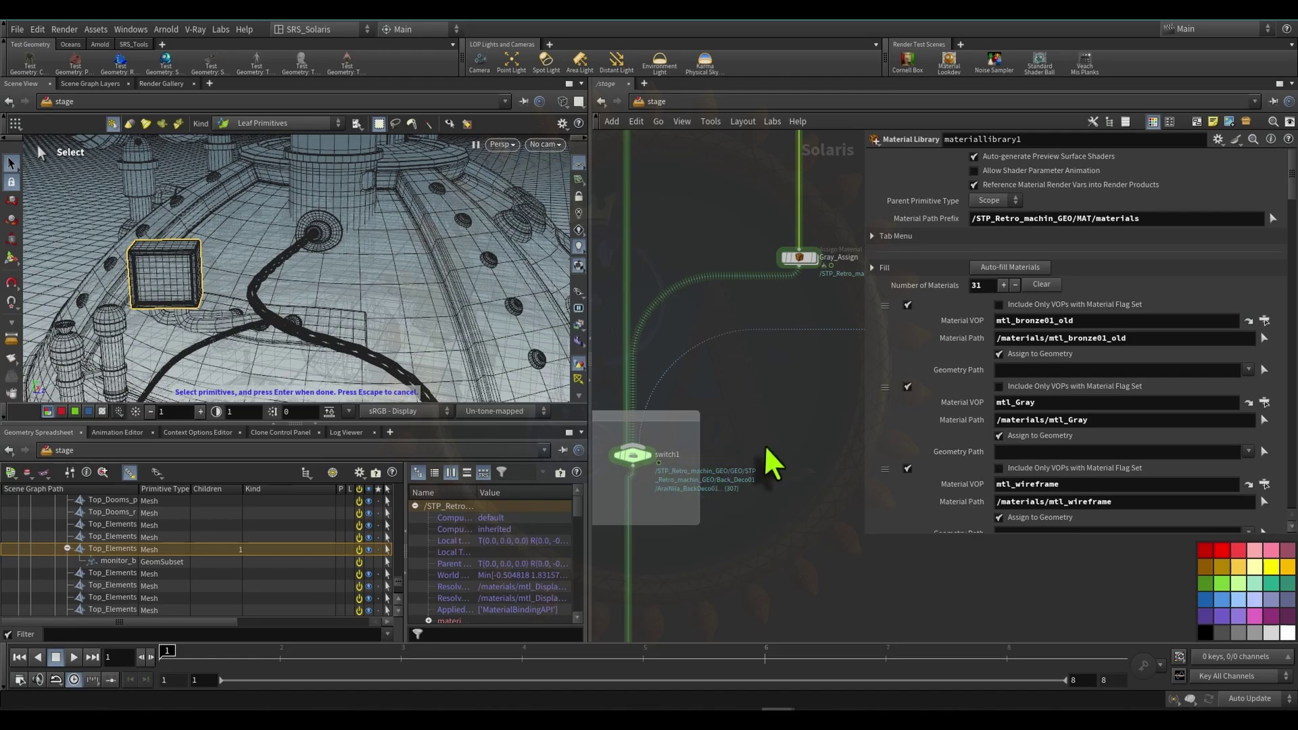
pyautogui.scroll(-3, 773, 464)
pyautogui.click(689, 451)
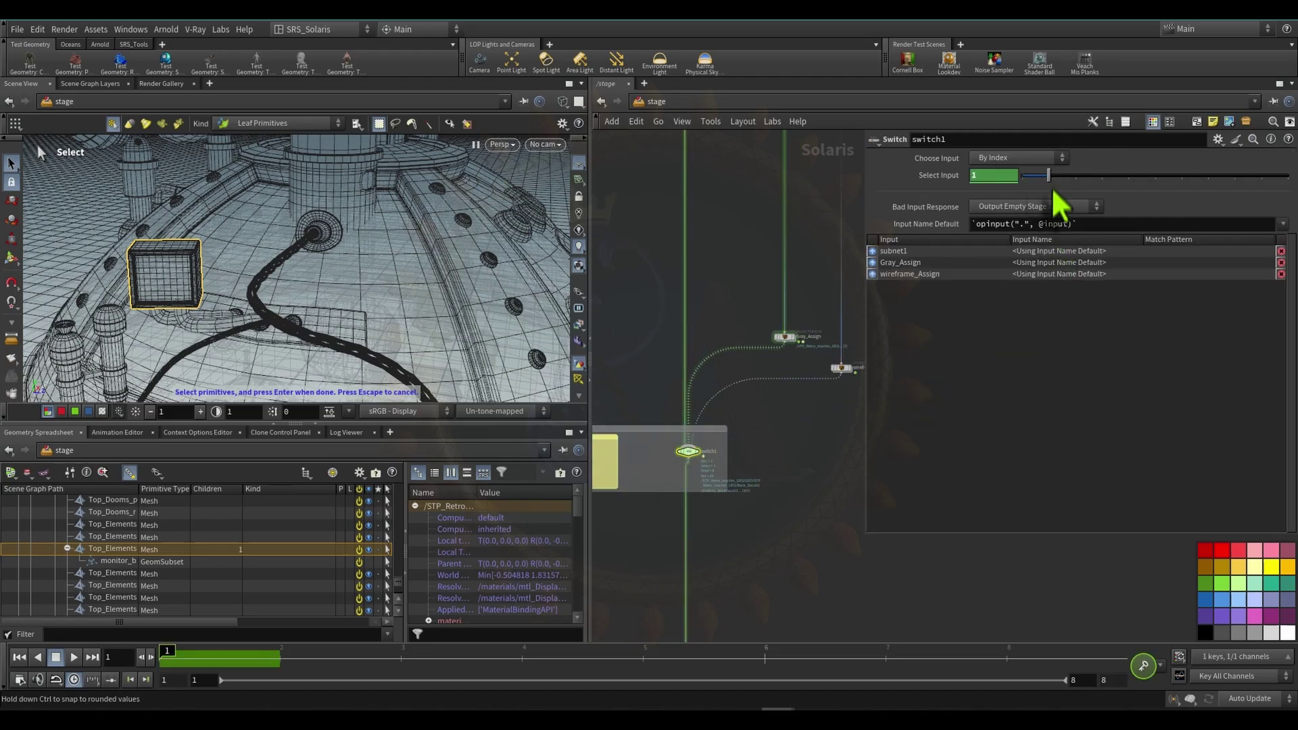
pyautogui.scroll(2, 662, 318)
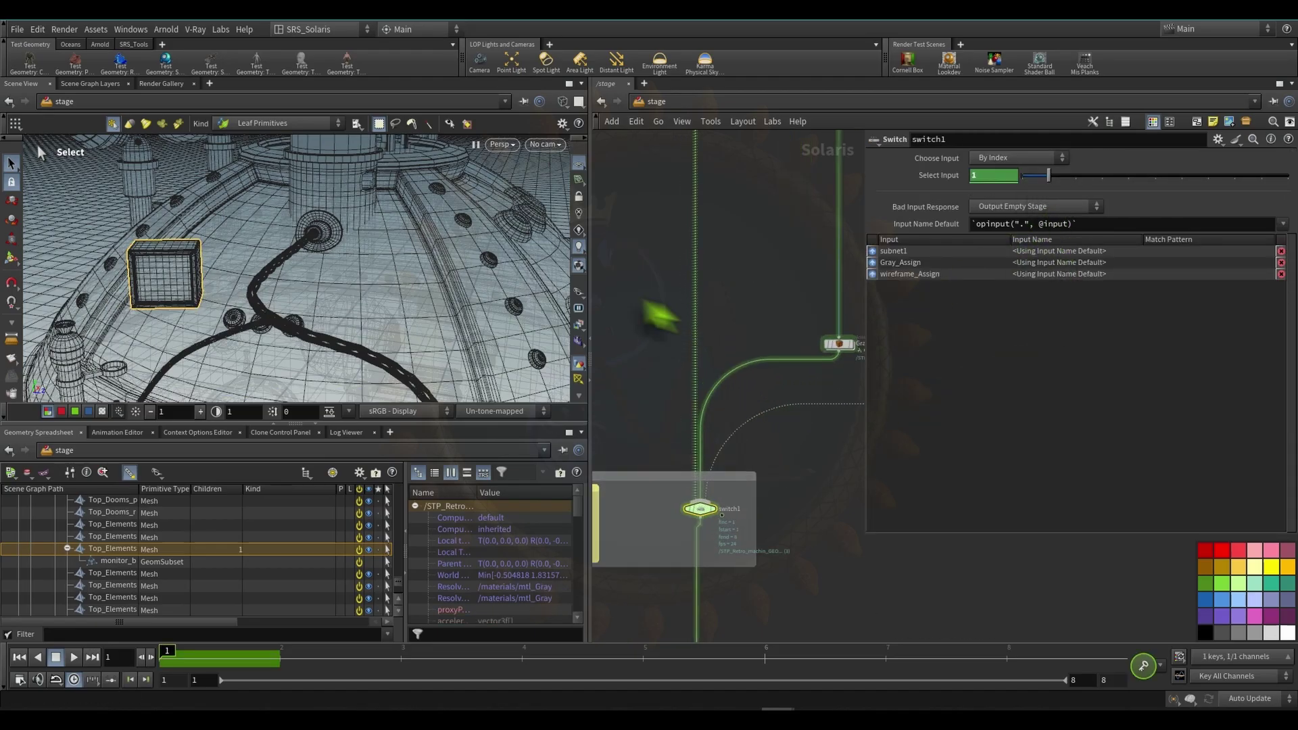
pyautogui.click(735, 309)
pyautogui.moveTo(736, 310); pyautogui.dragTo(641, 274, button='middle')
pyautogui.moveTo(670, 287); pyautogui.dragTo(679, 338)
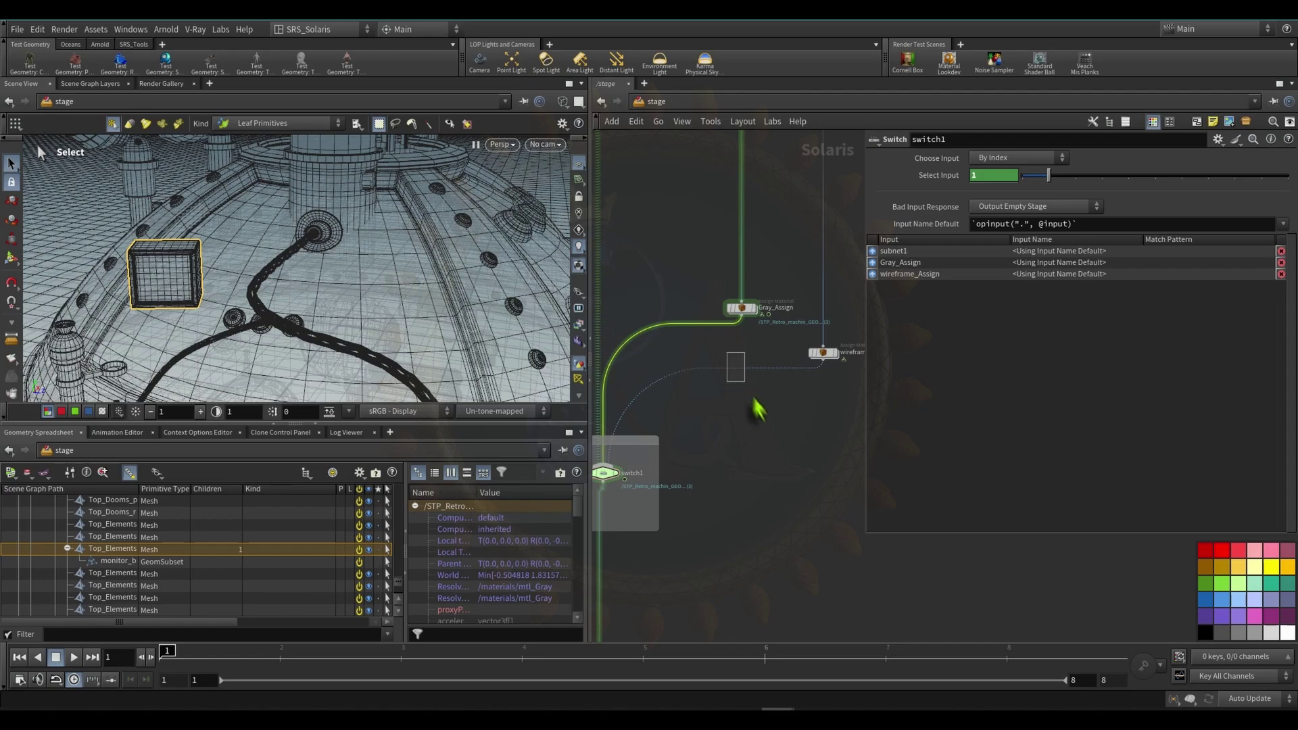
pyautogui.moveTo(674, 279); pyautogui.dragTo(633, 270, button='middle')
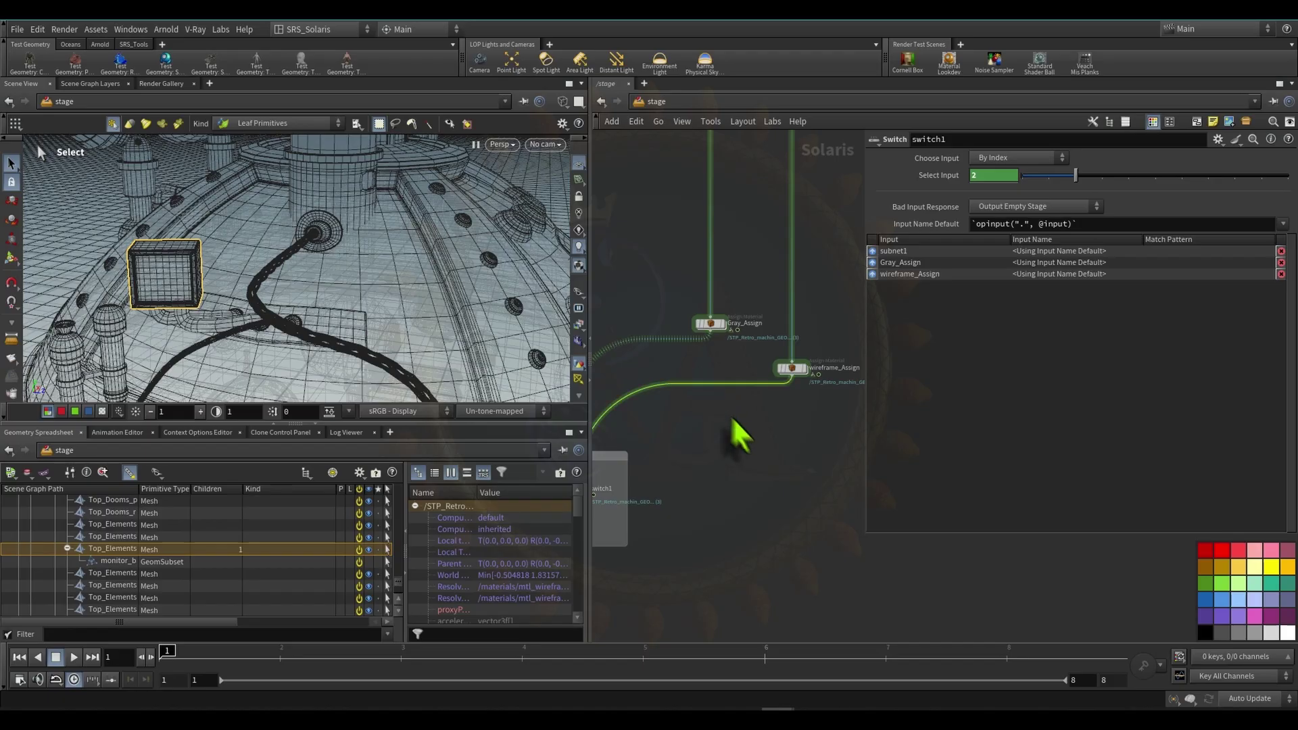
# - With switch1's Select Input at 2, trace the connections from Gray_Assign and wireframe_Assign to the switch
pyautogui.moveTo(631, 264); pyautogui.dragTo(758, 306, button='middle')
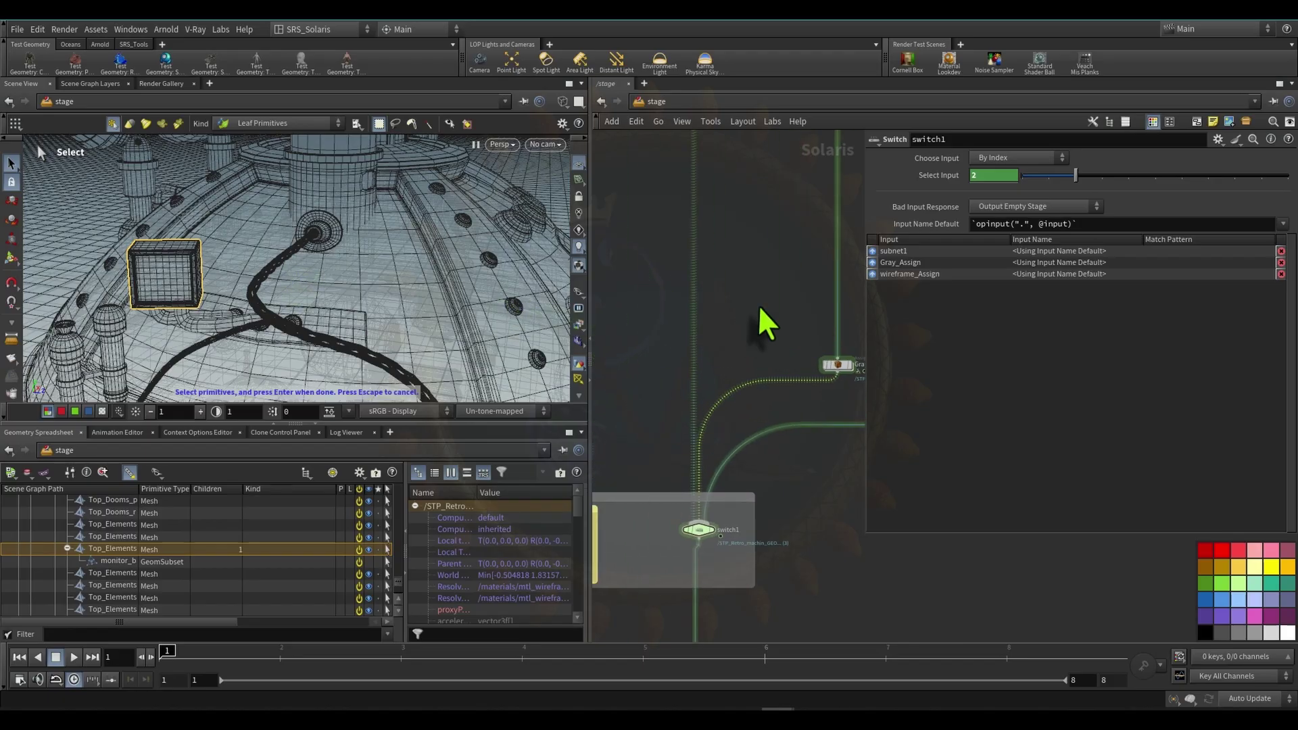
pyautogui.scroll(-1, 758, 306)
pyautogui.moveTo(647, 310); pyautogui.dragTo(772, 392)
pyautogui.moveTo(763, 307); pyautogui.dragTo(706, 323, button='middle')
pyautogui.moveTo(636, 377); pyautogui.dragTo(701, 405)
pyautogui.moveTo(795, 460); pyautogui.dragTo(775, 458, button='middle')
pyautogui.scroll(-1, 807, 409)
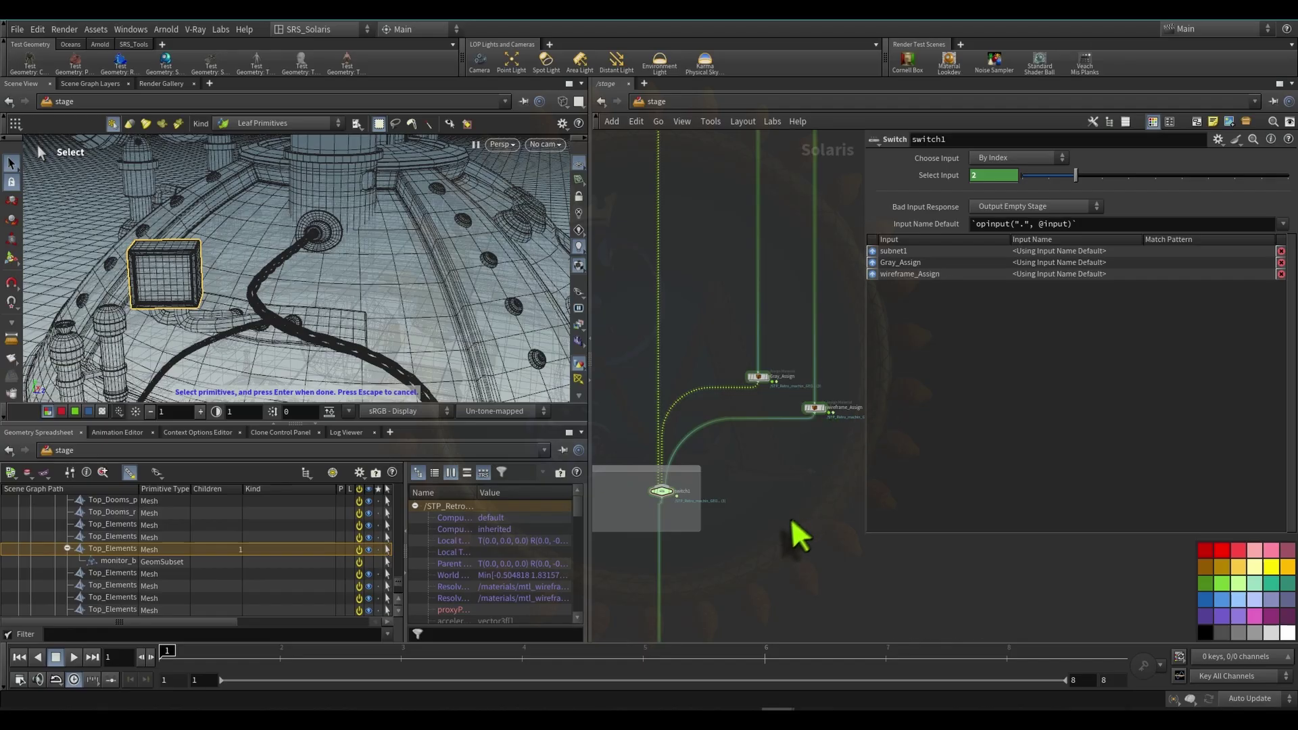
# - Set switch1's Select Input to 0 so that subnet1 feeds the switch
pyautogui.scroll(-2, 791, 517)
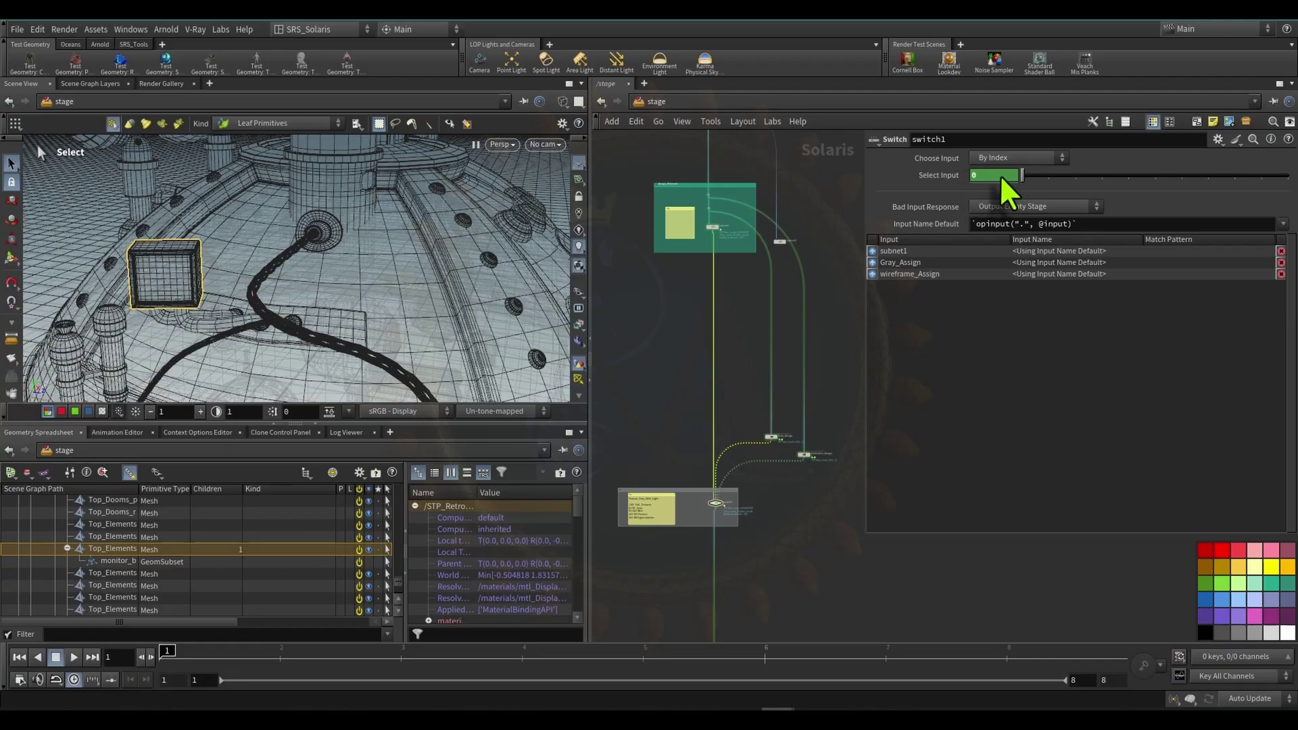
pyautogui.moveTo(802, 522); pyautogui.dragTo(794, 370, button='middle')
pyautogui.scroll(-3, 829, 461)
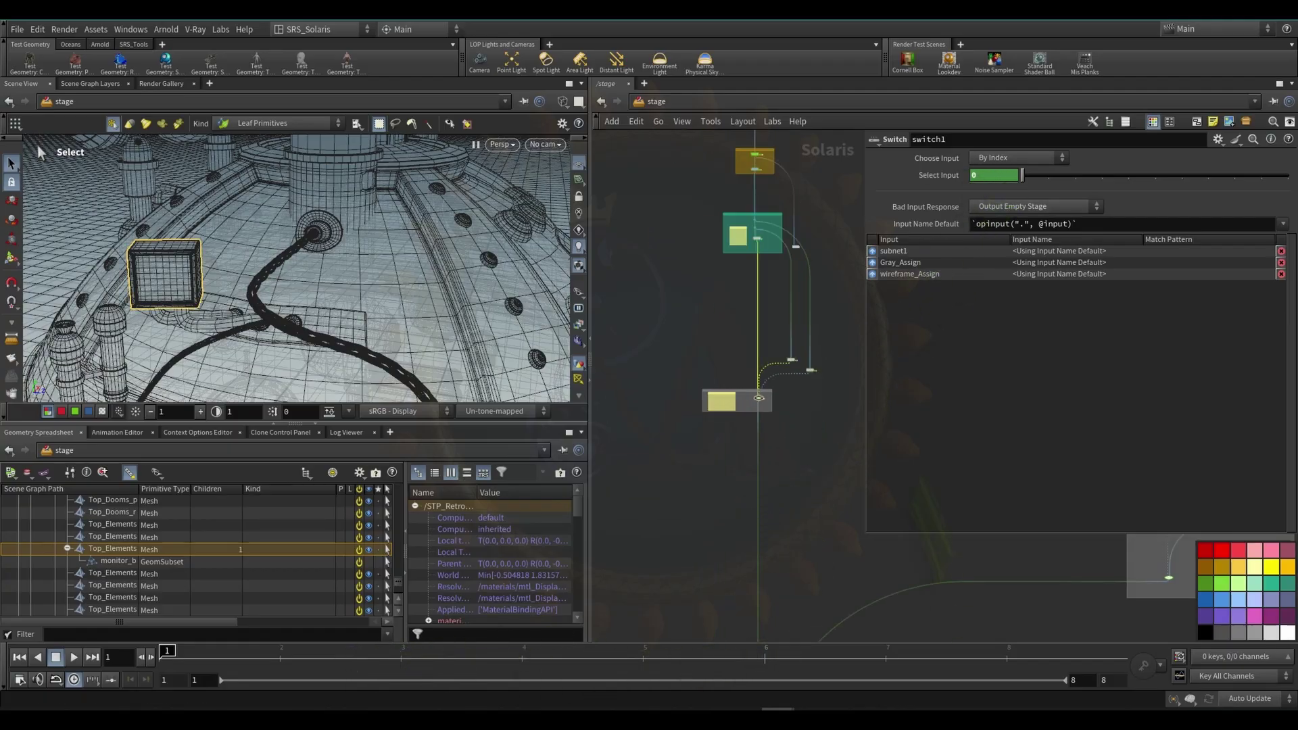
# - Widen the network view, go down to the light linking box and select merge1, lightlinker1 and merge7 to inspect the linking rules
pyautogui.scroll(-4, 782, 381)
pyautogui.moveTo(800, 423); pyautogui.dragTo(683, 449, button='middle')
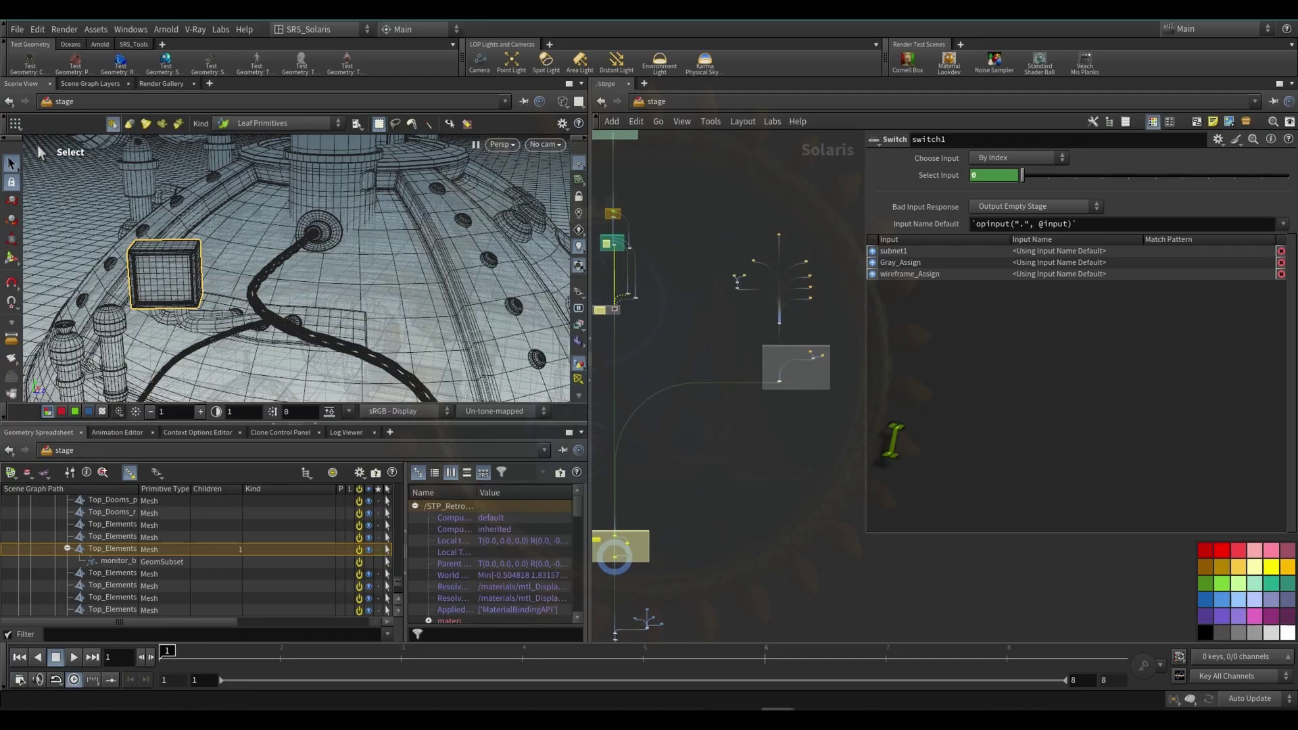
pyautogui.moveTo(865, 453); pyautogui.dragTo(1033, 462)
pyautogui.moveTo(856, 478); pyautogui.dragTo(928, 519, button='middle')
pyautogui.scroll(2, 728, 367)
pyautogui.moveTo(732, 385); pyautogui.dragTo(710, 455, button='middle')
pyautogui.scroll(-2, 710, 436)
pyautogui.moveTo(664, 378); pyautogui.dragTo(751, 221, button='middle')
pyautogui.scroll(8, 727, 477)
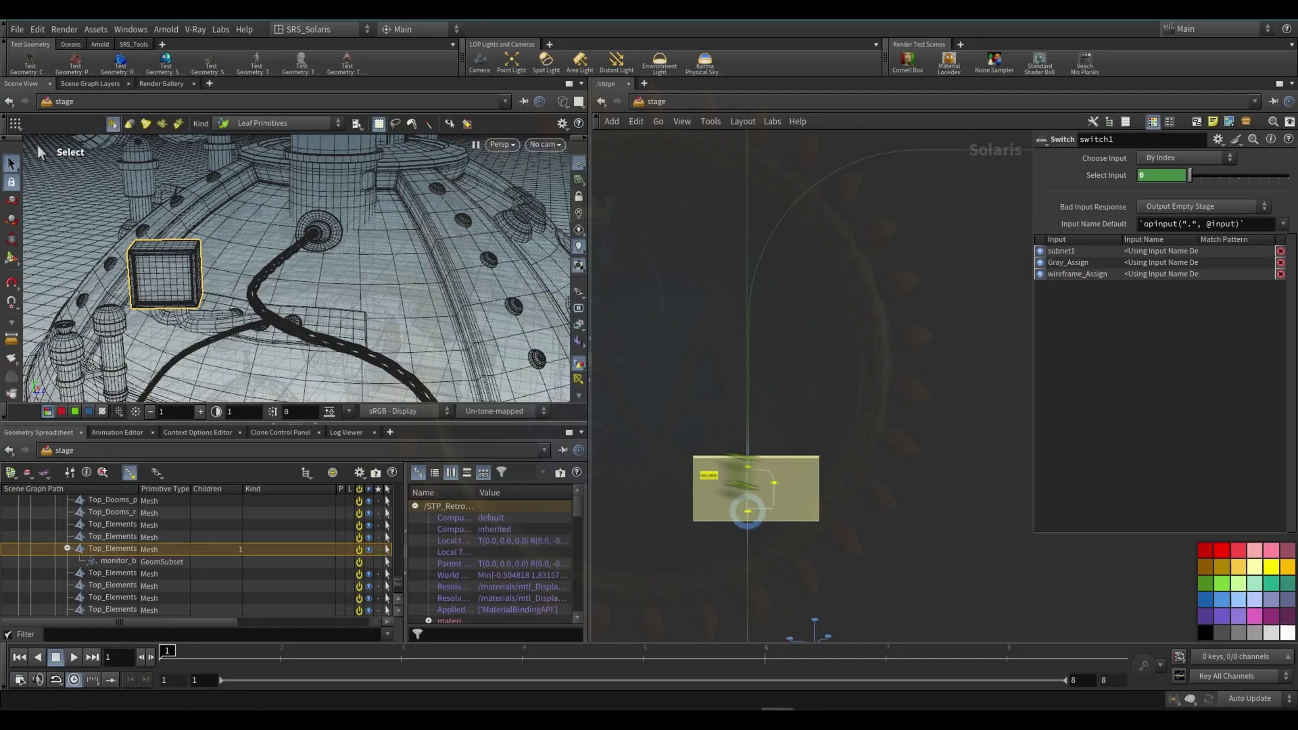
pyautogui.moveTo(805, 470); pyautogui.dragTo(800, 308, button='middle')
pyautogui.moveTo(624, 192); pyautogui.dragTo(941, 574)
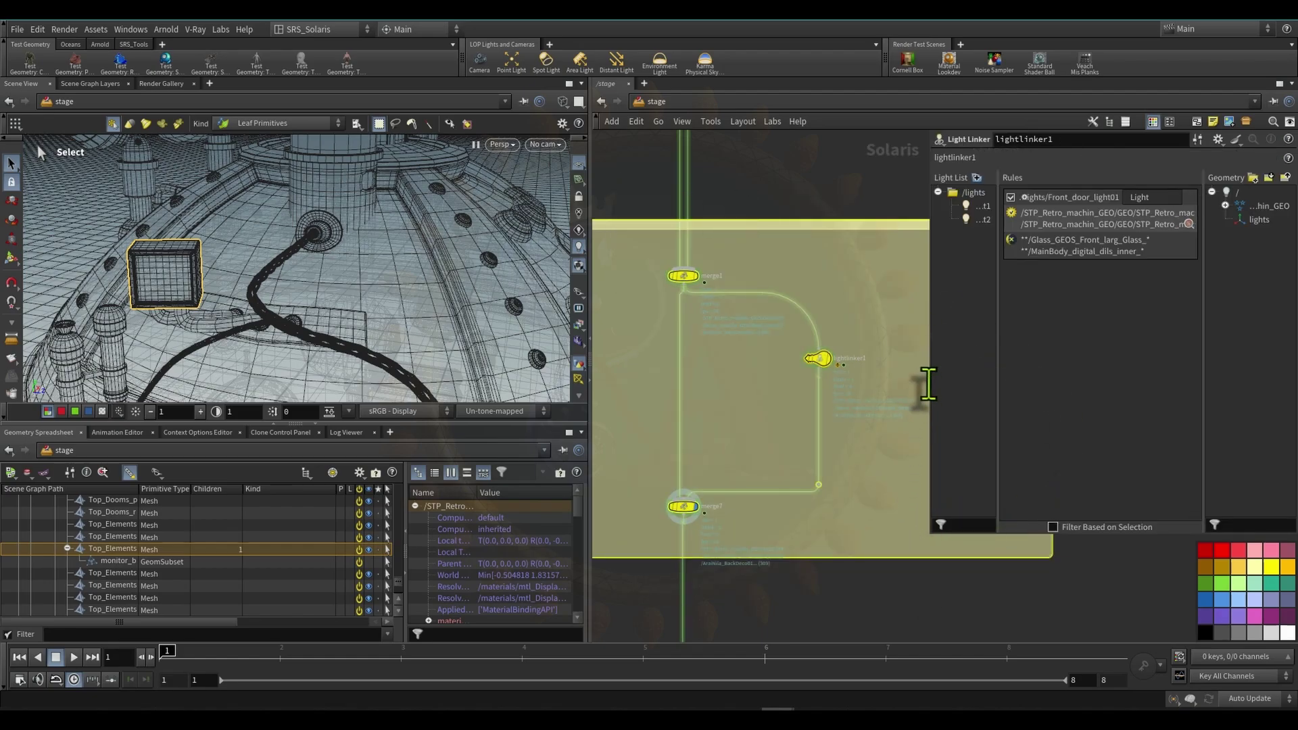
pyautogui.scroll(3, 733, 270)
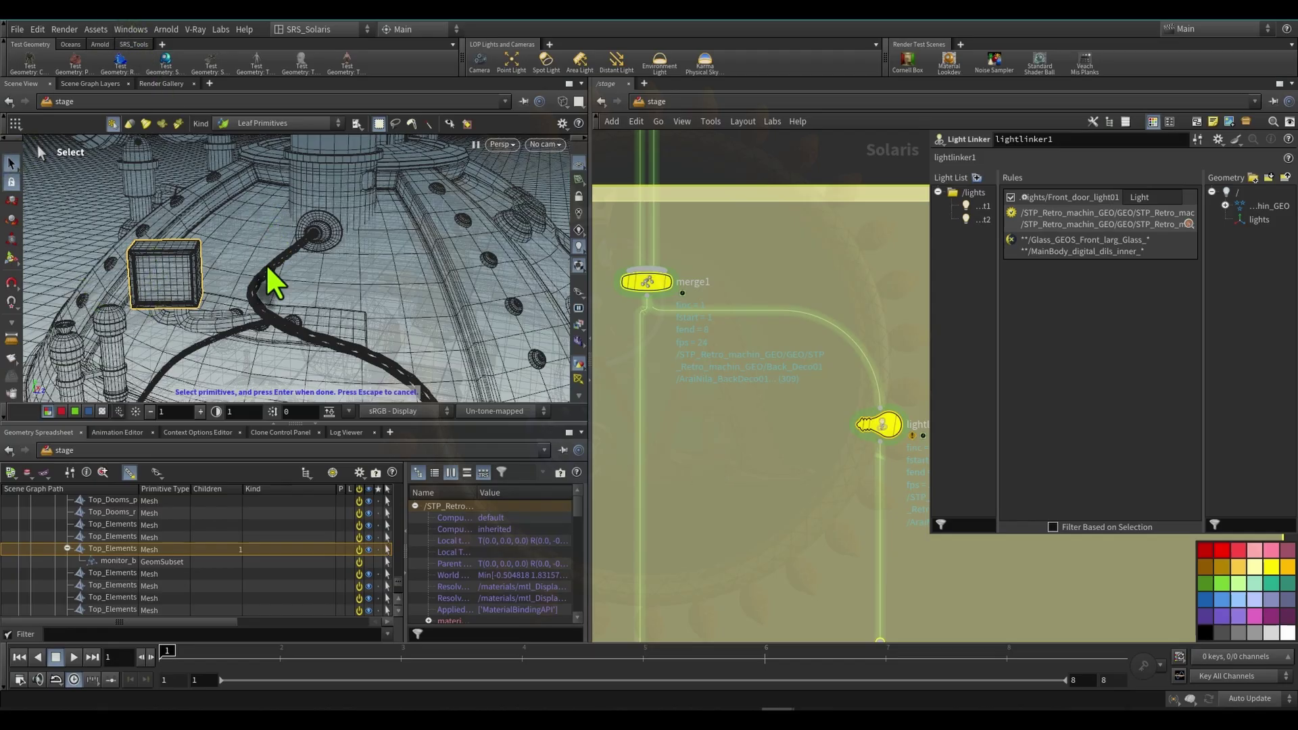
# - Examine the large round glass door on the front of the retro machine in the viewport
pyautogui.keyDown('alt'); pyautogui.moveTo(280, 291); pyautogui.dragTo(405, 261); pyautogui.keyUp('alt')
pyautogui.moveTo(404, 261); pyautogui.dragTo(232, 301, button='right')
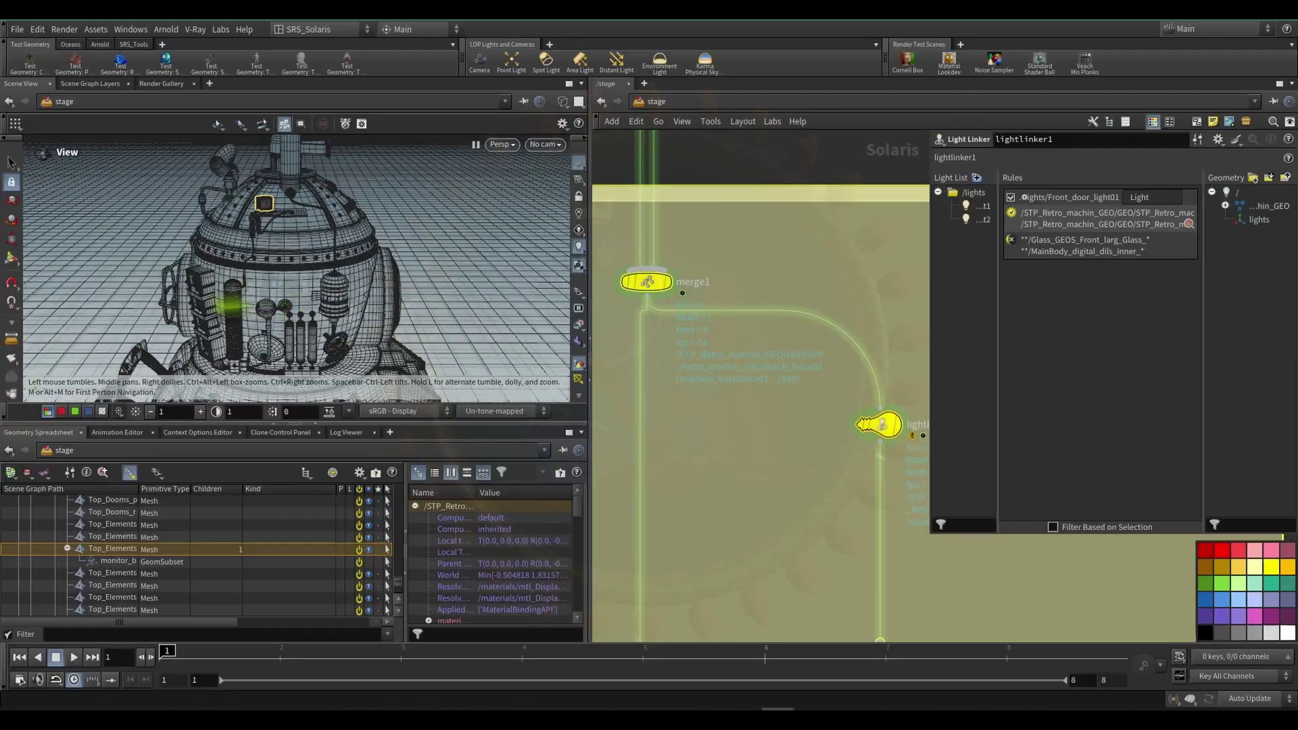
pyautogui.moveTo(232, 302); pyautogui.dragTo(241, 223, button='middle')
pyautogui.moveTo(241, 223); pyautogui.dragTo(369, 294, button='right')
pyautogui.moveTo(370, 294); pyautogui.dragTo(363, 256)
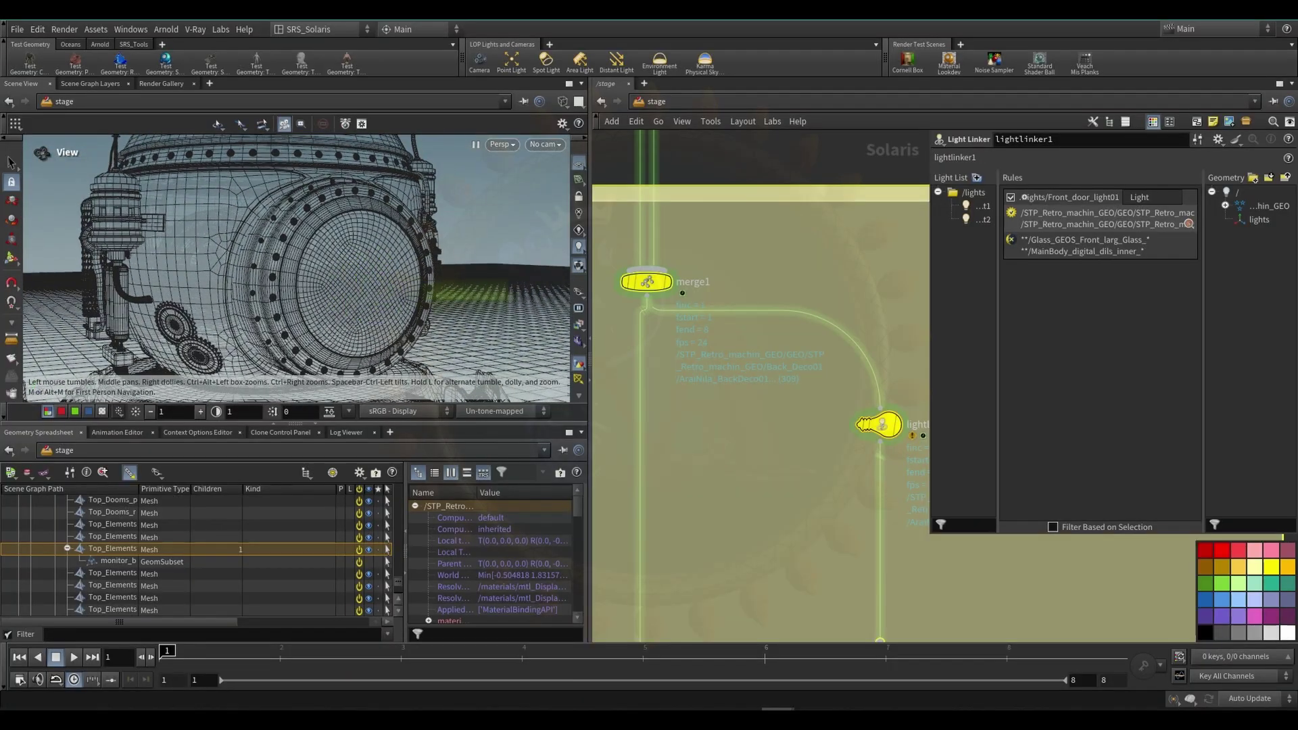
# - Find the prune6 node below merge4 and turn off its bypass to prune the large front glass
pyautogui.scroll(-5, 661, 260)
pyautogui.moveTo(672, 261); pyautogui.dragTo(697, 484, button='middle')
pyautogui.scroll(-3, 697, 484)
pyautogui.scroll(-3, 745, 271)
pyautogui.moveTo(754, 234); pyautogui.dragTo(740, 474, button='middle')
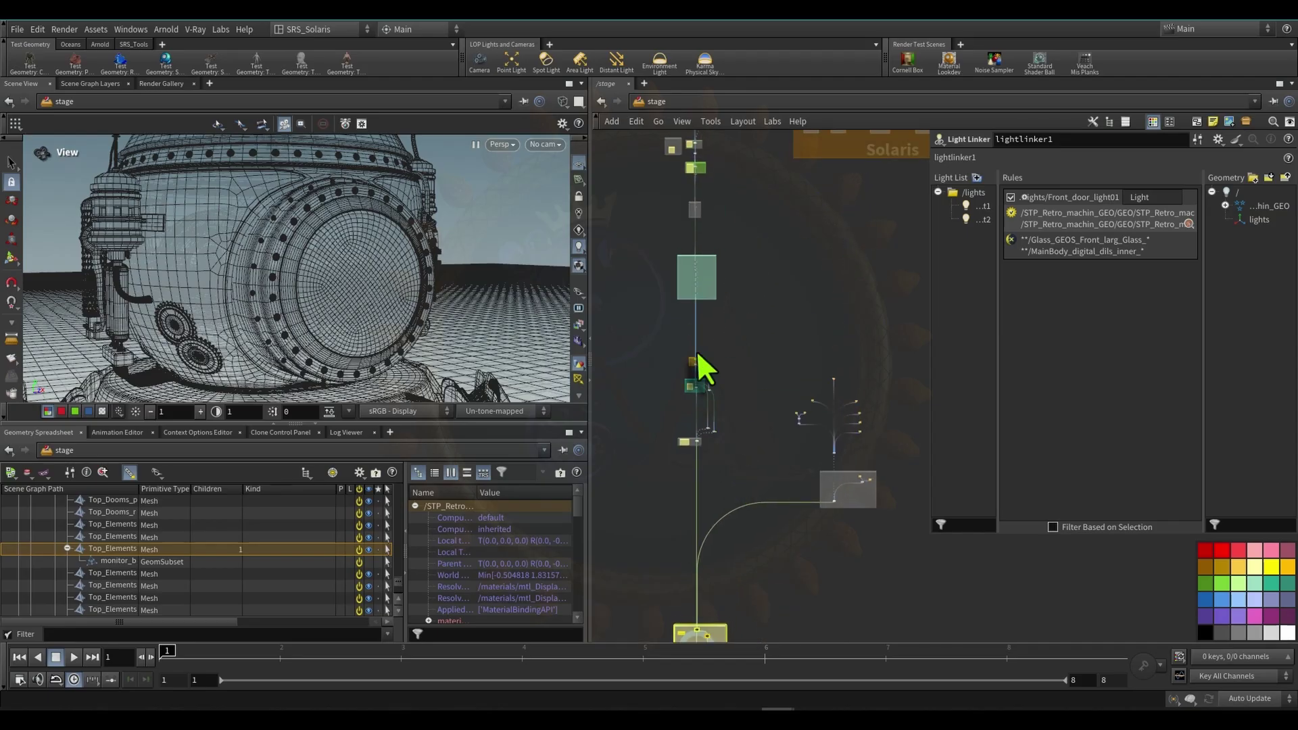
pyautogui.scroll(6, 697, 350)
pyautogui.scroll(-3, 714, 350)
pyautogui.moveTo(727, 277); pyautogui.dragTo(744, 516, button='middle')
pyautogui.moveTo(707, 254); pyautogui.dragTo(707, 390, button='middle')
pyautogui.scroll(6, 708, 390)
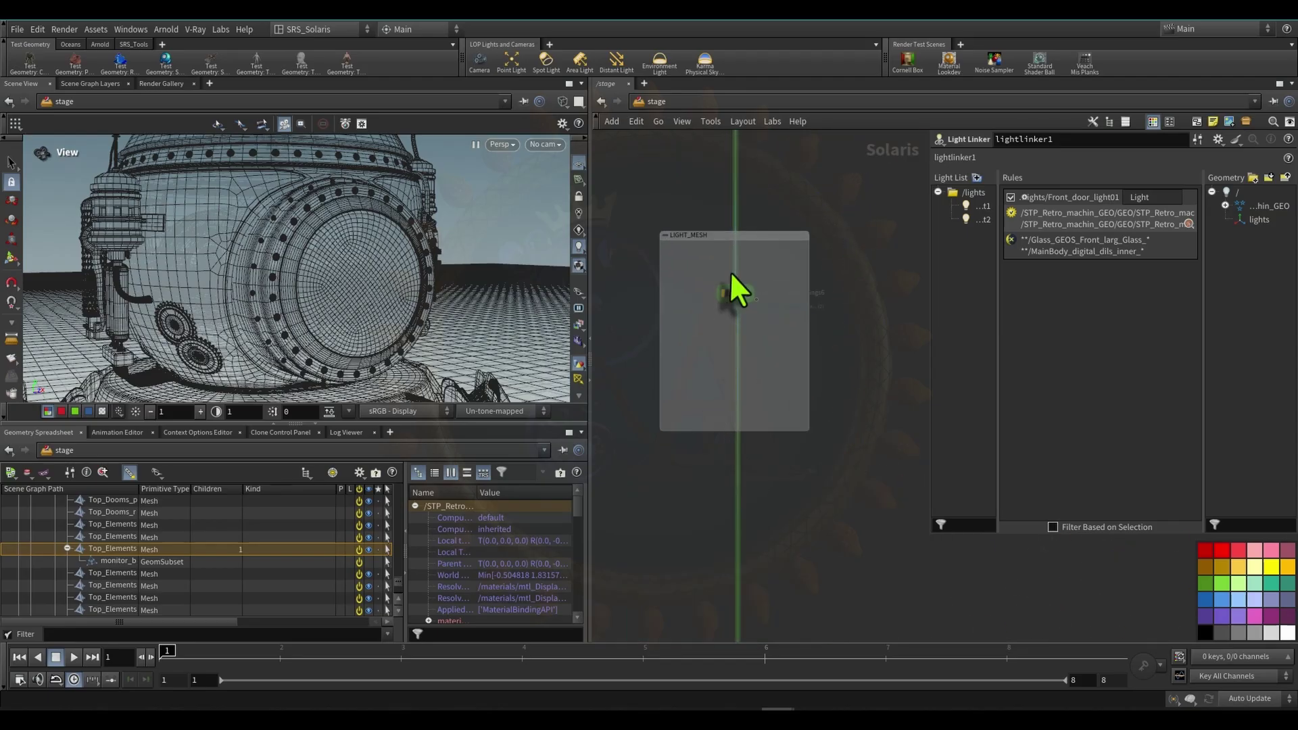
pyautogui.scroll(3, 729, 271)
pyautogui.moveTo(730, 270); pyautogui.dragTo(748, 473, button='middle')
pyautogui.scroll(-6, 747, 473)
pyautogui.moveTo(755, 338); pyautogui.dragTo(736, 434, button='middle')
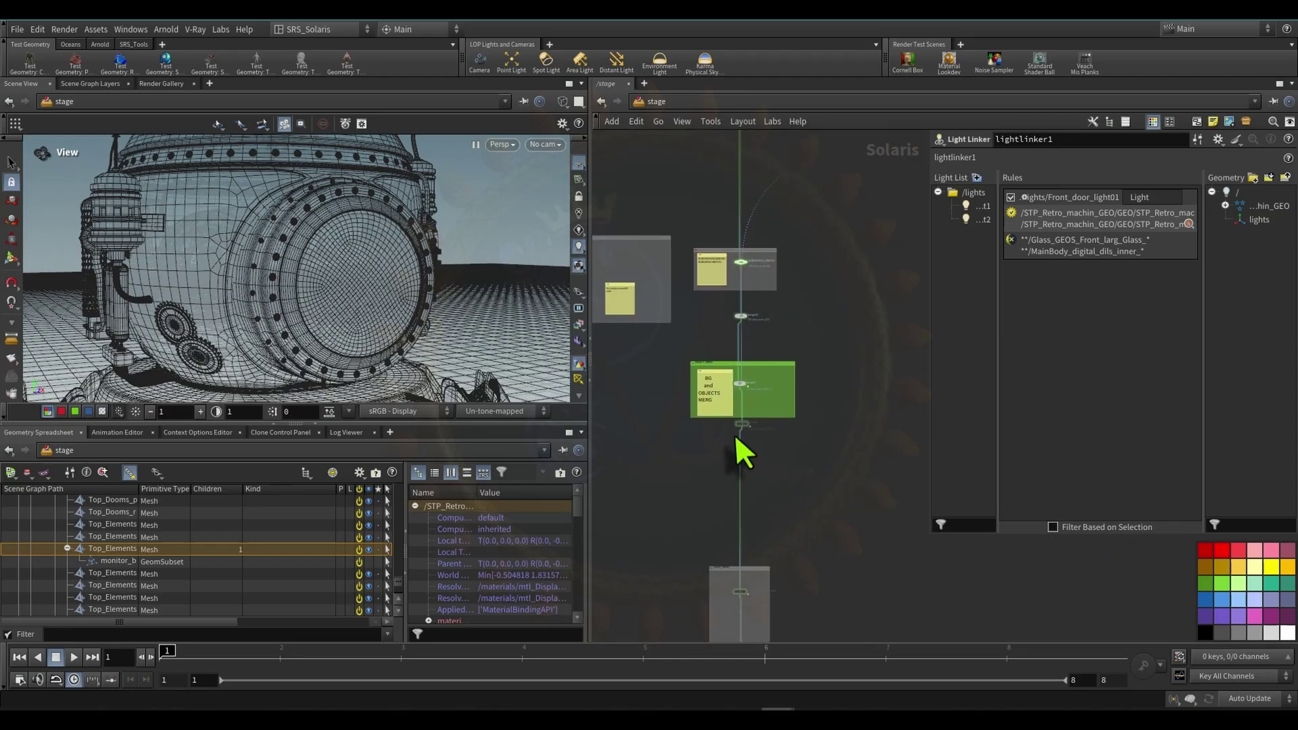
pyautogui.scroll(6, 736, 434)
pyautogui.moveTo(780, 380); pyautogui.dragTo(768, 509)
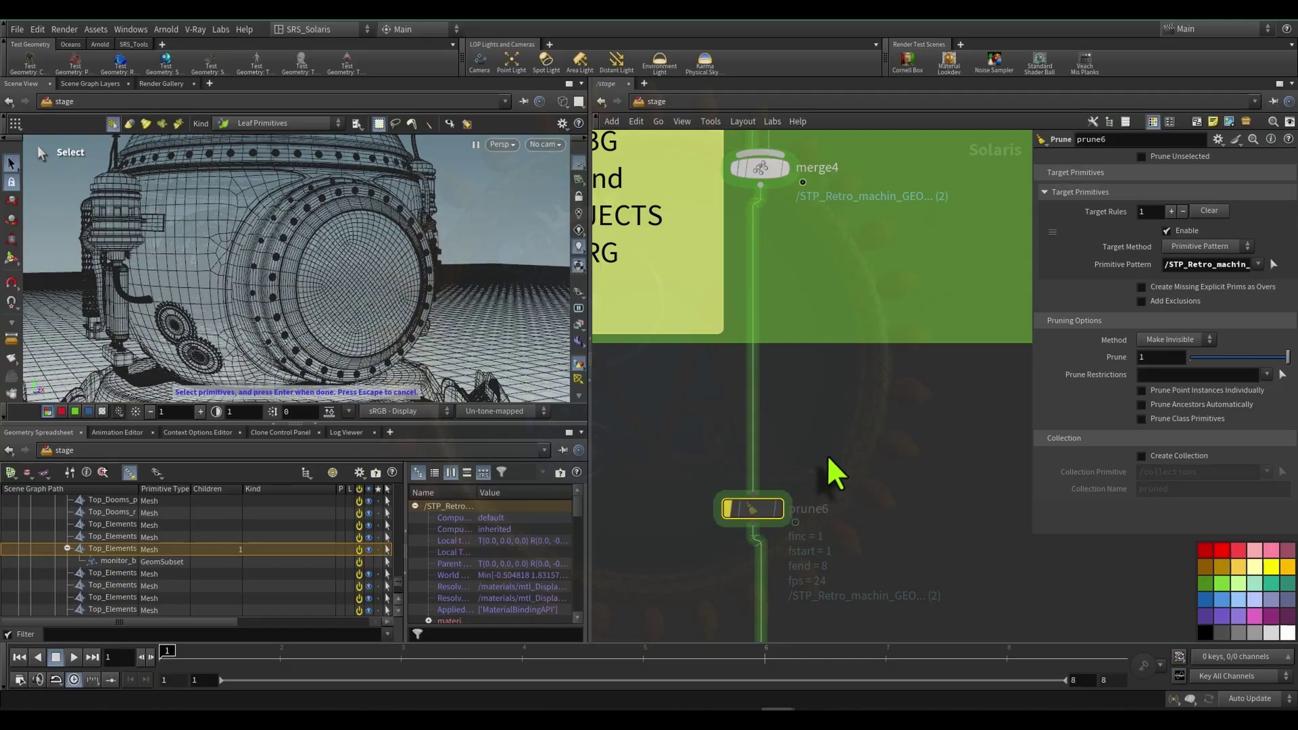
pyautogui.press('b')
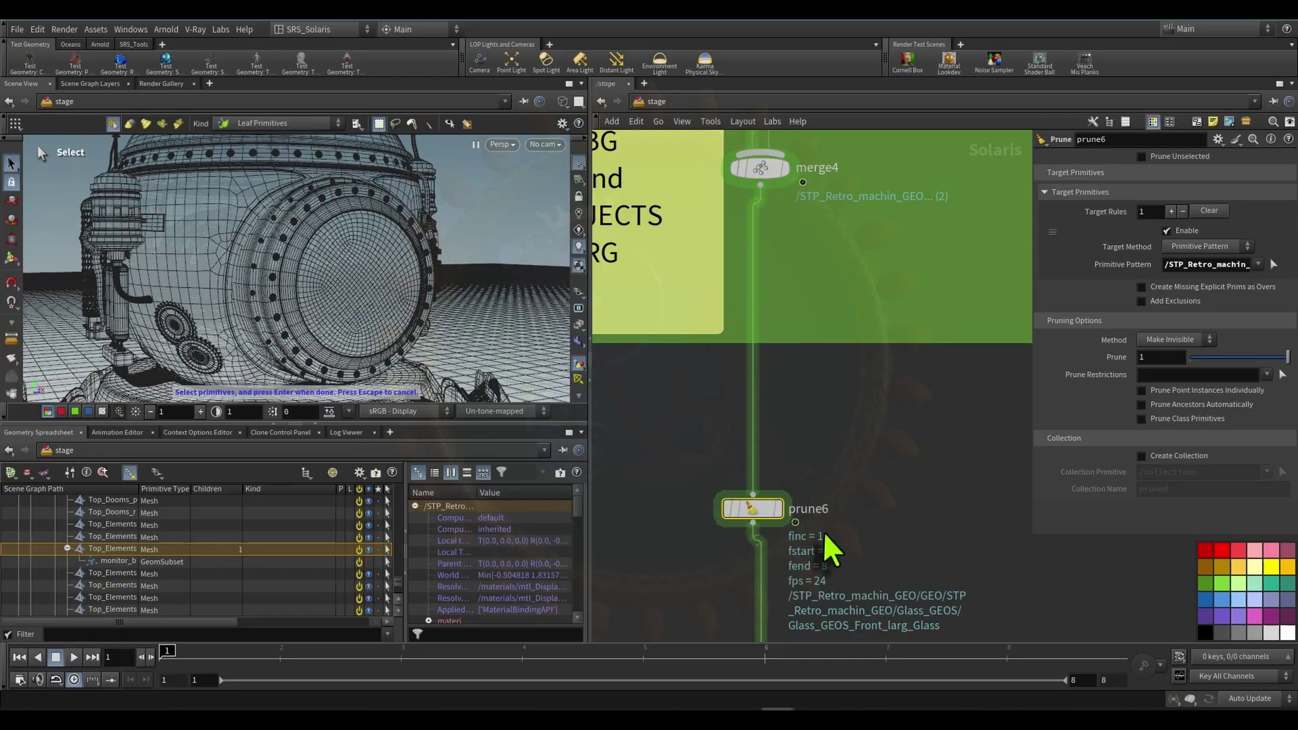
# - Inspect the round front door of the machine up close in the viewport with the glass pruned
pyautogui.keyDown('alt'); pyautogui.moveTo(391, 282); pyautogui.dragTo(425, 292); pyautogui.keyUp('alt')
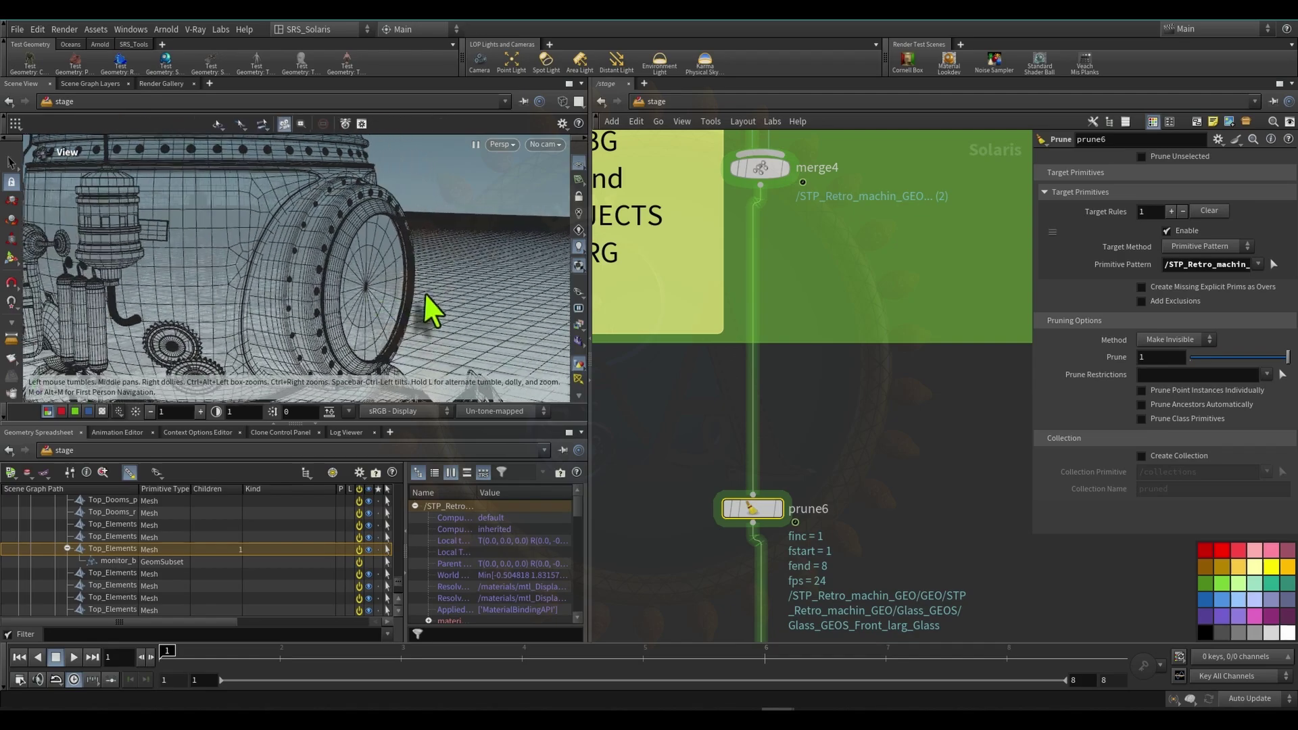
pyautogui.keyDown('alt'); pyautogui.moveTo(424, 293); pyautogui.dragTo(478, 304, button='right'); pyautogui.keyUp('alt')
pyautogui.keyDown('alt'); pyautogui.moveTo(478, 305); pyautogui.dragTo(433, 277); pyautogui.keyUp('alt')
# - Return to the light linking box and select the merge7 node
pyautogui.scroll(-14, 806, 348)
pyautogui.moveTo(858, 588); pyautogui.dragTo(855, 441, button='middle')
pyautogui.scroll(10, 853, 441)
pyautogui.click(688, 473)
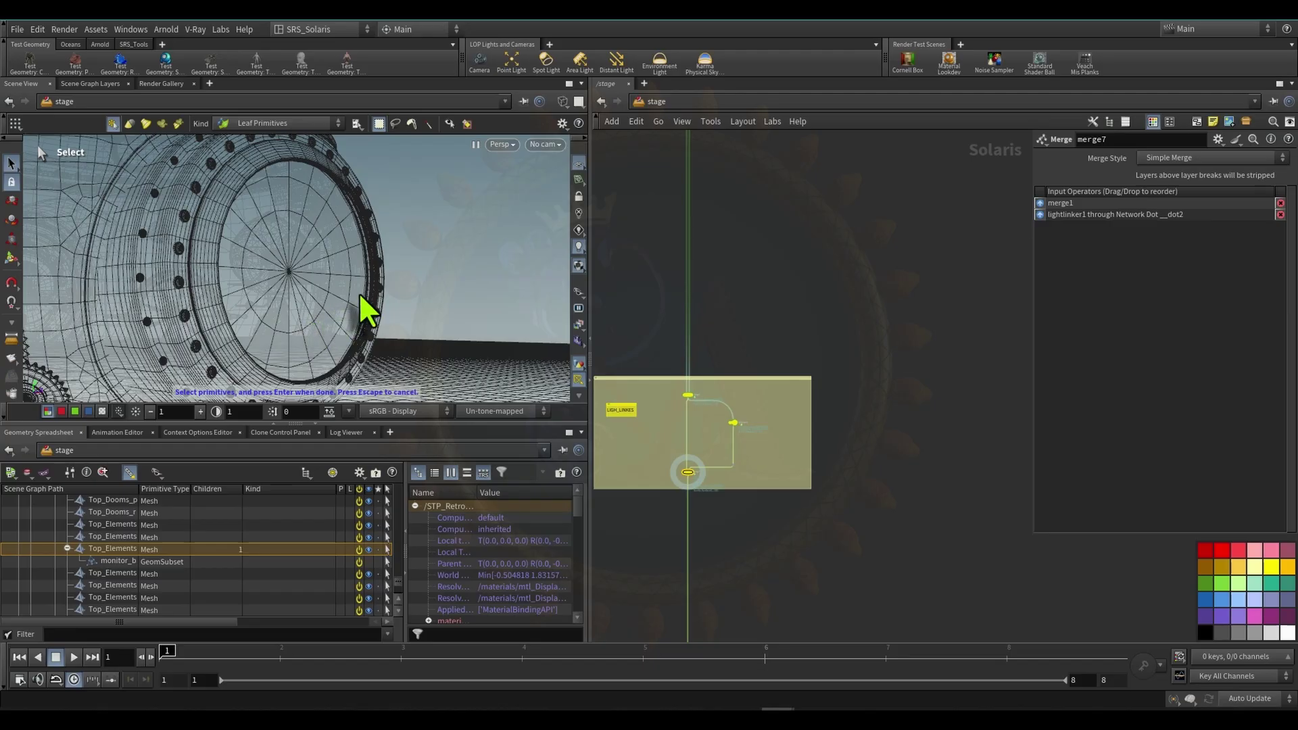
# - Select the cluster of light nodes above the light linking box, followed by the switch4 node in the gray box beneath them
pyautogui.scroll(-3, 781, 402)
pyautogui.scroll(-3, 781, 387)
pyautogui.moveTo(829, 403); pyautogui.dragTo(715, 600, button='middle')
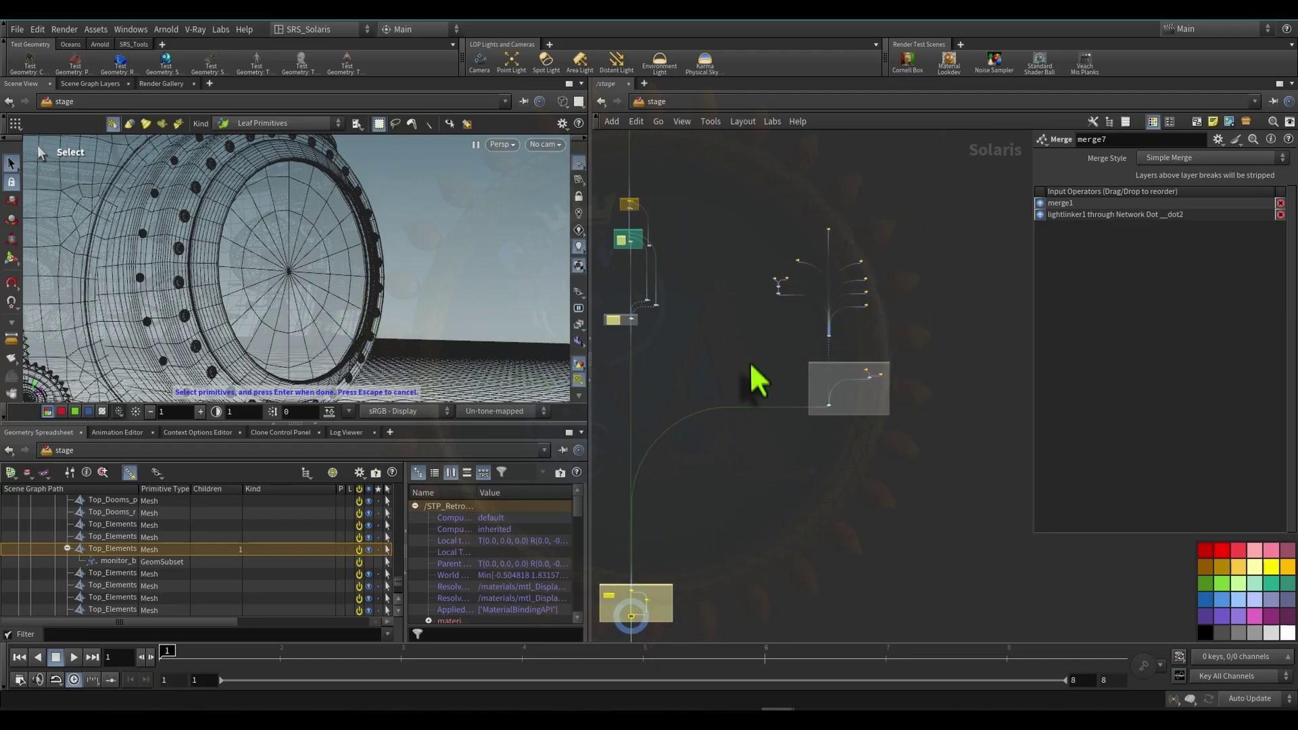
pyautogui.moveTo(751, 349); pyautogui.dragTo(893, 212)
pyautogui.scroll(8, 824, 397)
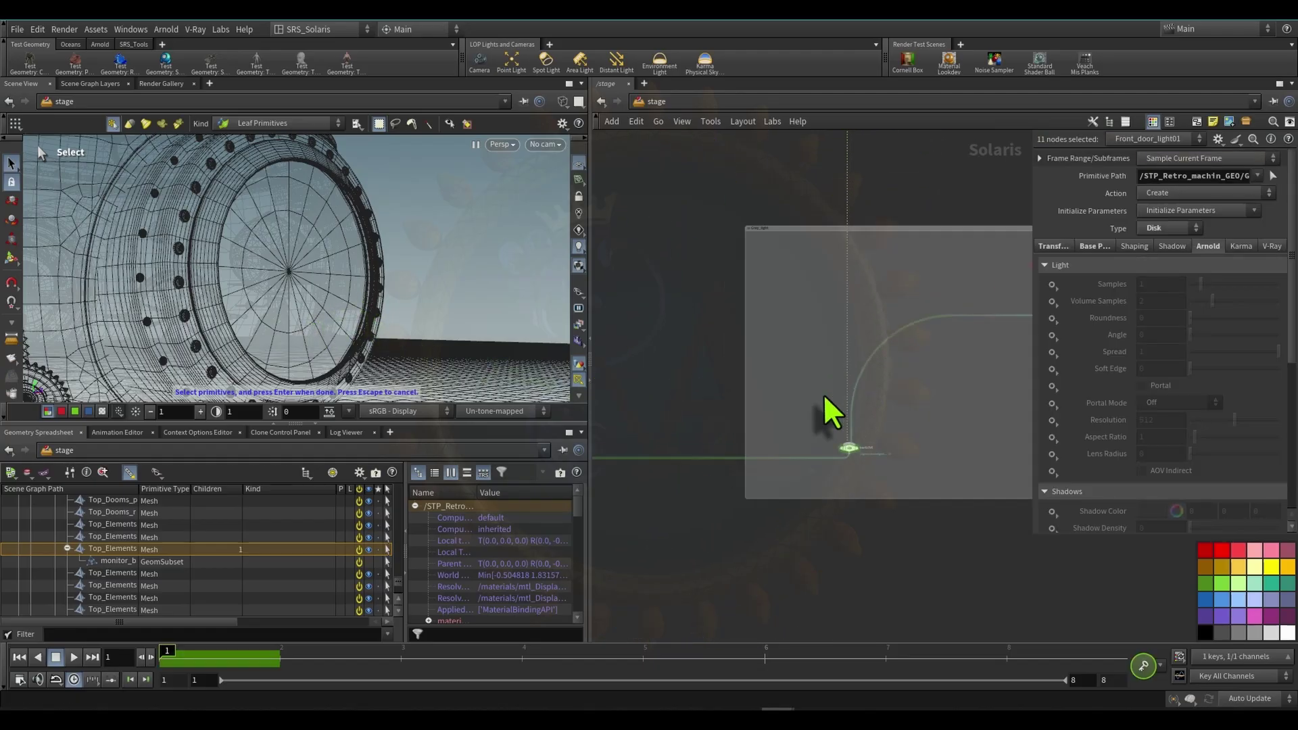
pyautogui.moveTo(915, 424); pyautogui.dragTo(788, 484)
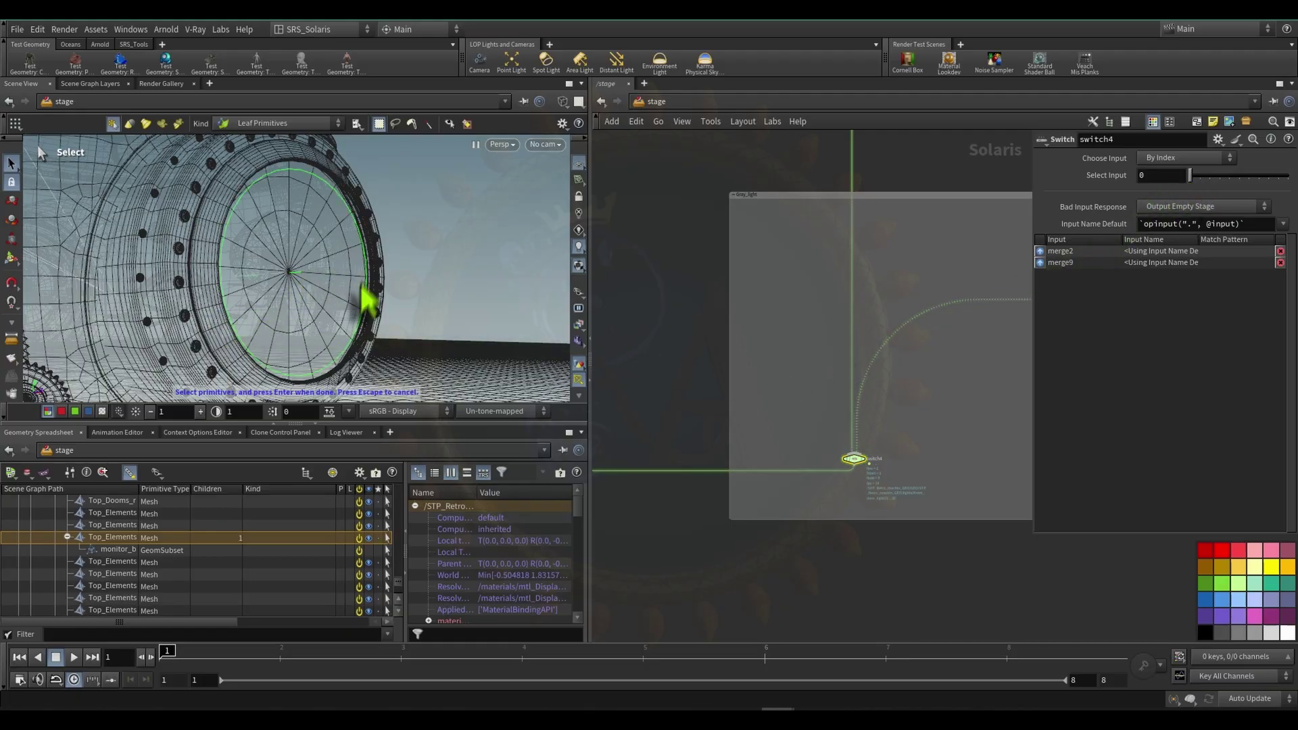
# - Inspect the machine's round front glass and the steps below it from several angles in the viewport
pyautogui.keyDown('alt'); pyautogui.moveTo(355, 284); pyautogui.dragTo(159, 307); pyautogui.keyUp('alt')
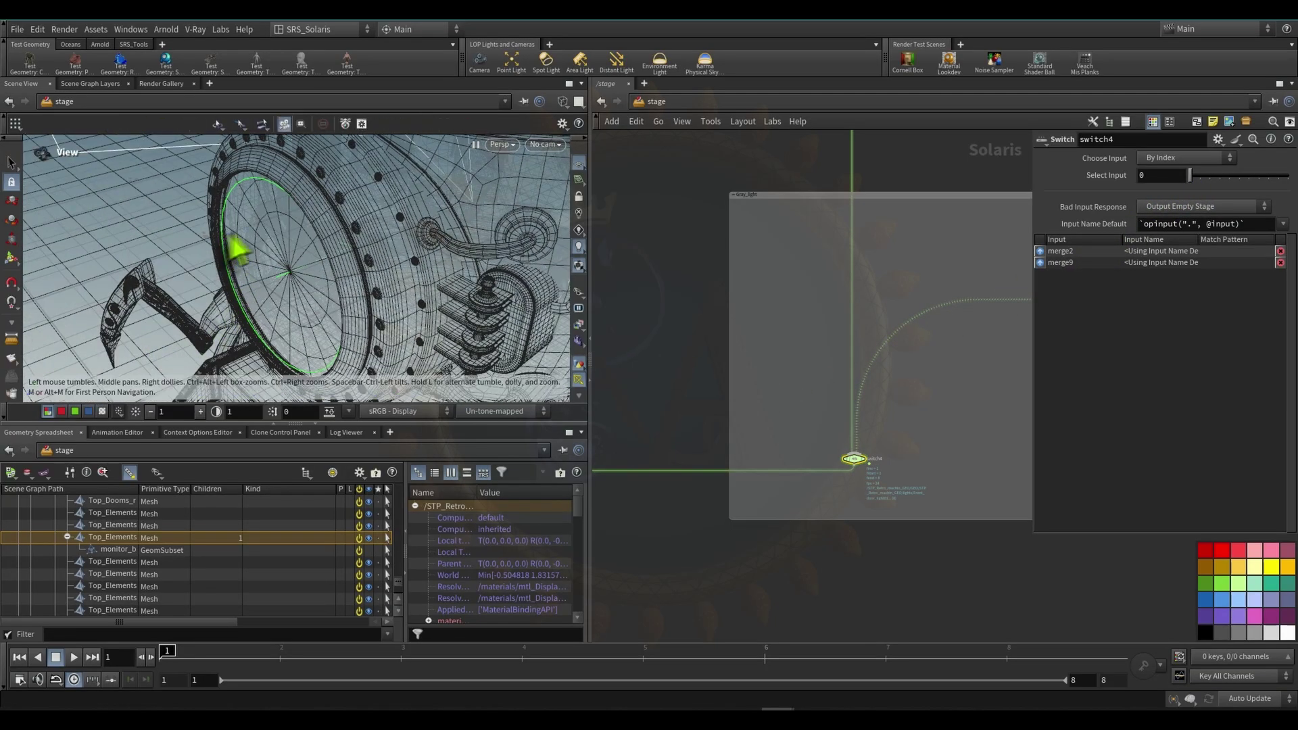
pyautogui.keyDown('alt'); pyautogui.moveTo(233, 233); pyautogui.dragTo(298, 227); pyautogui.keyUp('alt')
pyautogui.keyDown('alt'); pyautogui.moveTo(298, 226); pyautogui.dragTo(258, 200, button='right'); pyautogui.keyUp('alt')
pyautogui.keyDown('alt'); pyautogui.moveTo(258, 201); pyautogui.dragTo(248, 233, button='middle'); pyautogui.keyUp('alt')
pyautogui.keyDown('alt'); pyautogui.moveTo(248, 233); pyautogui.dragTo(340, 261); pyautogui.keyUp('alt')
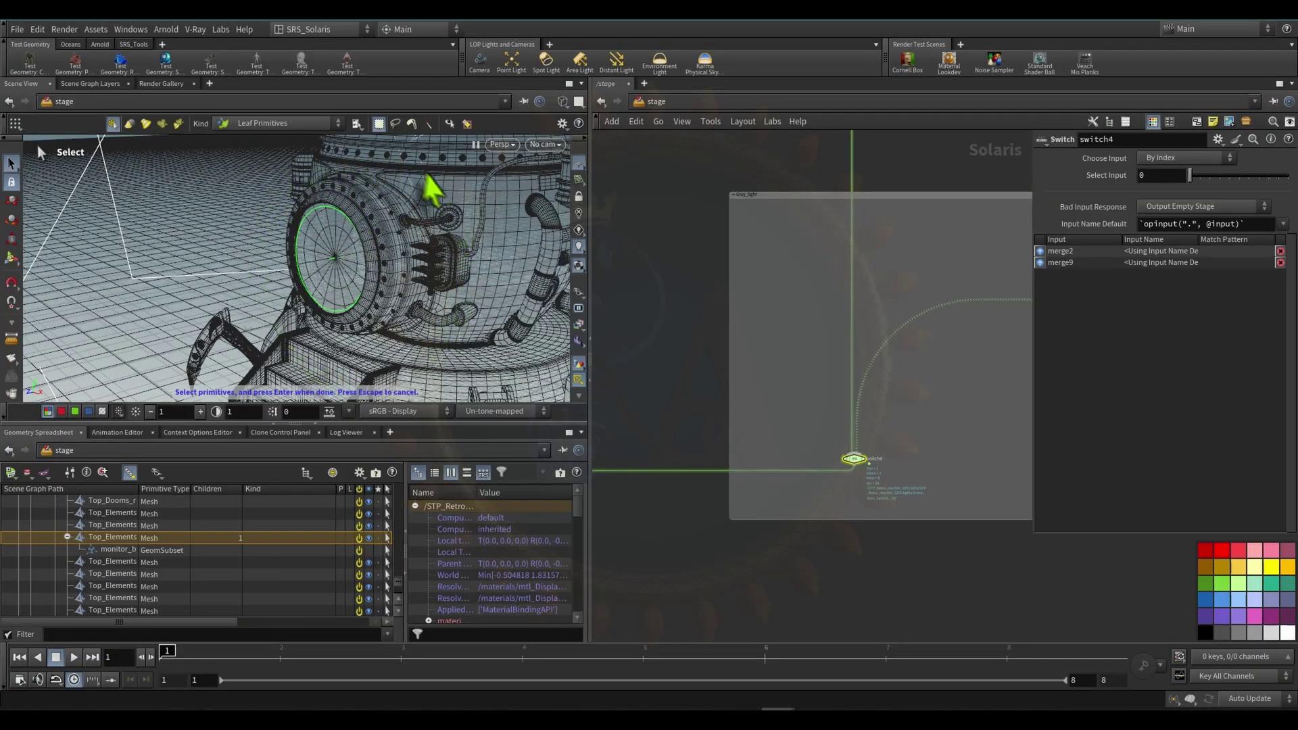
pyautogui.keyDown('alt'); pyautogui.moveTo(303, 292); pyautogui.dragTo(411, 269); pyautogui.keyUp('alt')
pyautogui.keyDown('alt'); pyautogui.moveTo(412, 269); pyautogui.dragTo(463, 271, button='right'); pyautogui.keyUp('alt')
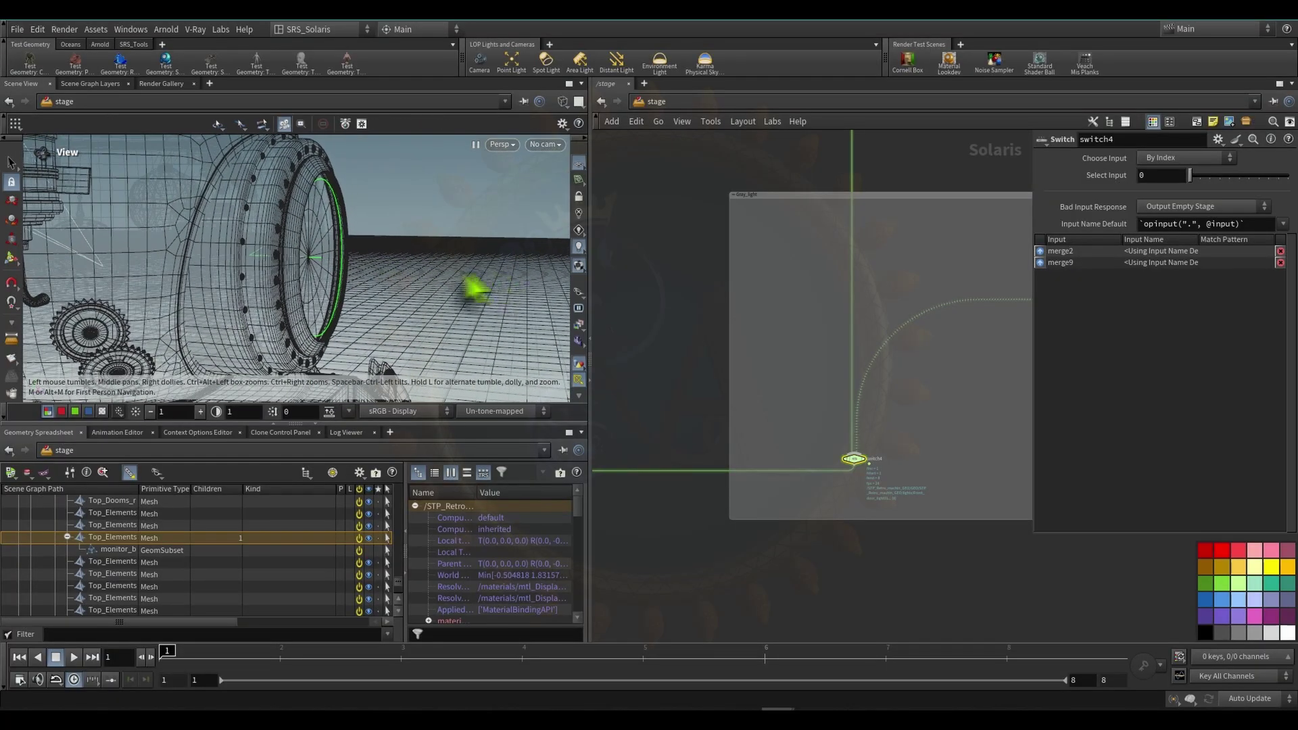
pyautogui.keyDown('alt'); pyautogui.moveTo(463, 271); pyautogui.dragTo(480, 321); pyautogui.keyUp('alt')
pyautogui.keyDown('alt'); pyautogui.moveTo(473, 305); pyautogui.dragTo(454, 281, button='middle'); pyautogui.keyUp('alt')
pyautogui.keyDown('alt'); pyautogui.moveTo(454, 280); pyautogui.dragTo(391, 209, button='right'); pyautogui.keyUp('alt')
pyautogui.keyDown('alt'); pyautogui.moveTo(391, 209); pyautogui.dragTo(390, 219, button='middle'); pyautogui.keyUp('alt')
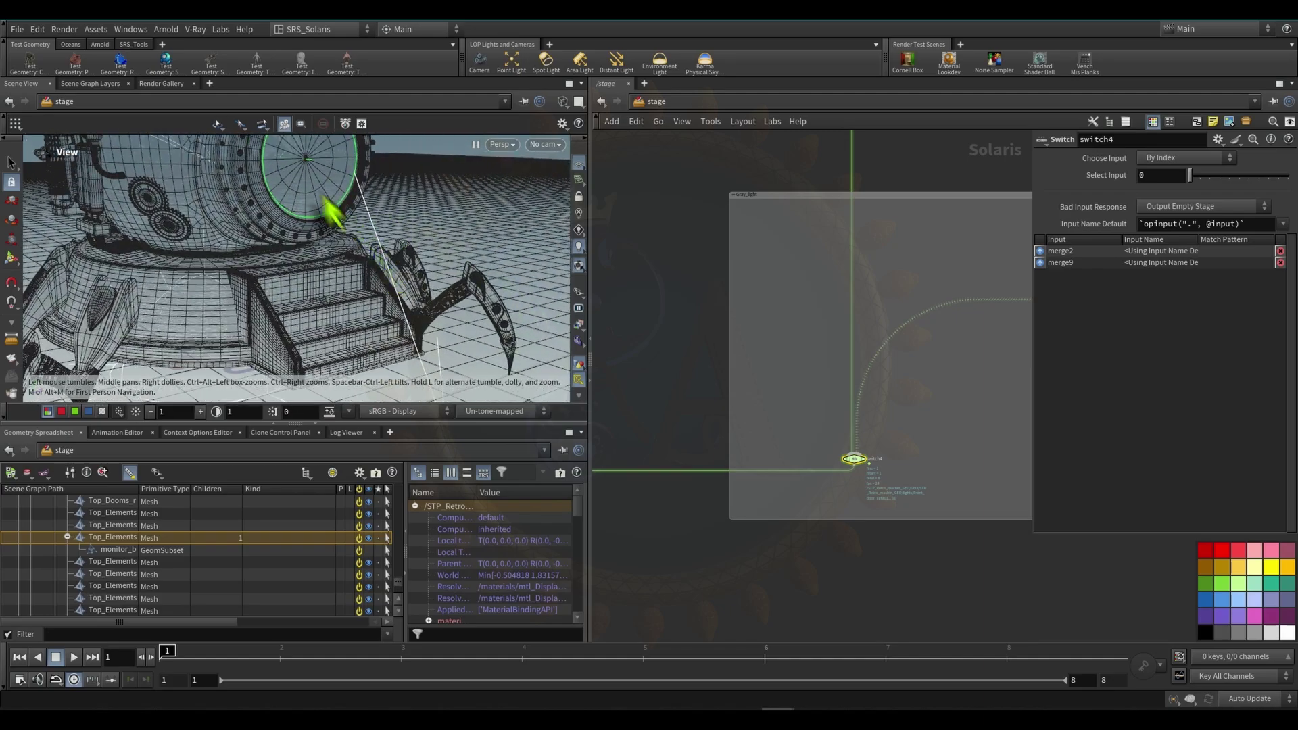
# - Return to the light linking box and select the lightlinker1 node to show its rules
pyautogui.scroll(-10, 856, 364)
pyautogui.moveTo(754, 489); pyautogui.dragTo(818, 390, button='middle')
pyautogui.scroll(8, 818, 389)
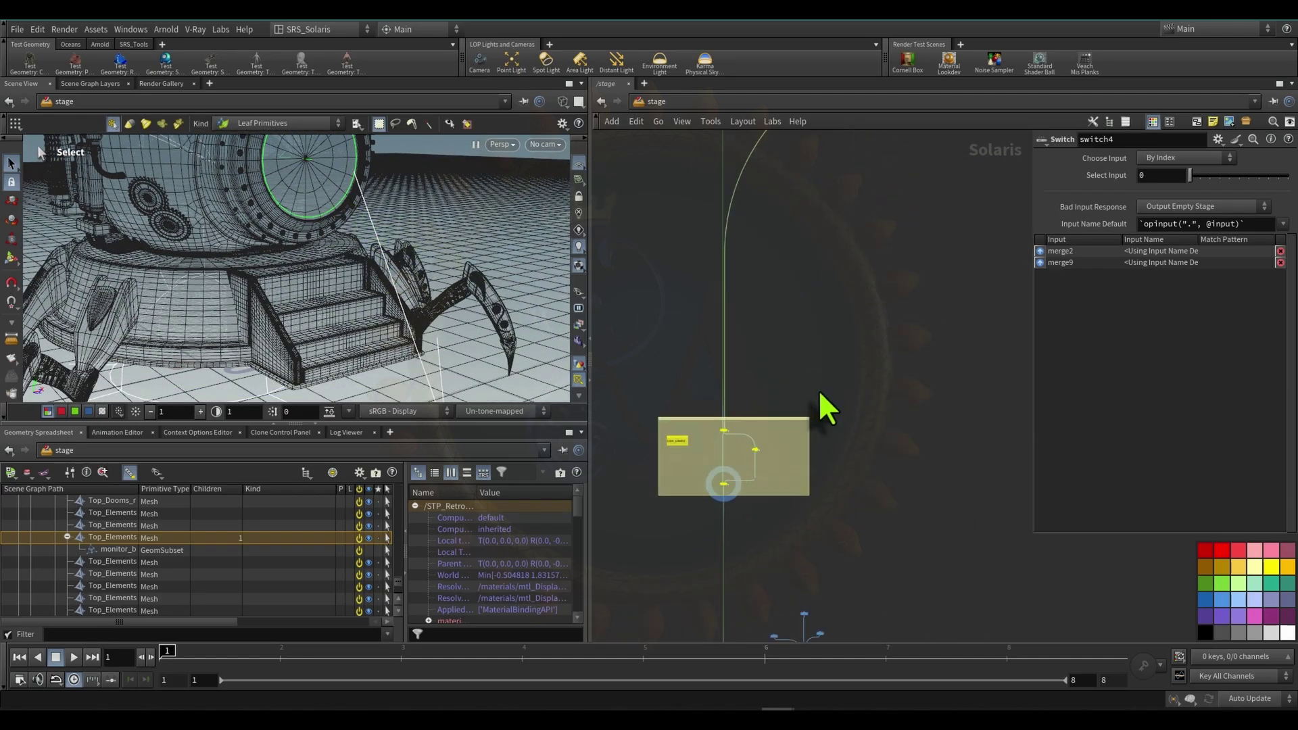
pyautogui.scroll(3, 761, 435)
pyautogui.moveTo(748, 489); pyautogui.dragTo(905, 344, button='middle')
pyautogui.moveTo(832, 412); pyautogui.dragTo(710, 487)
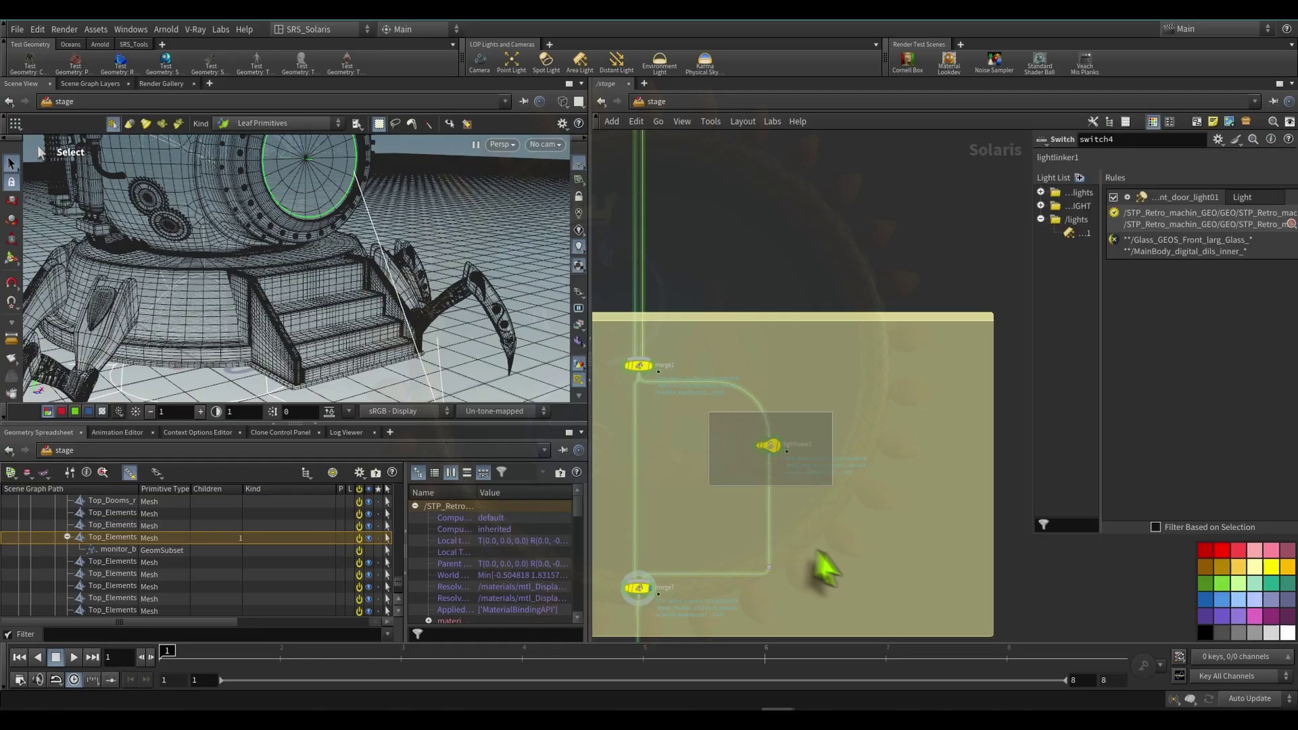
pyautogui.moveTo(839, 541); pyautogui.dragTo(866, 397, button='middle')
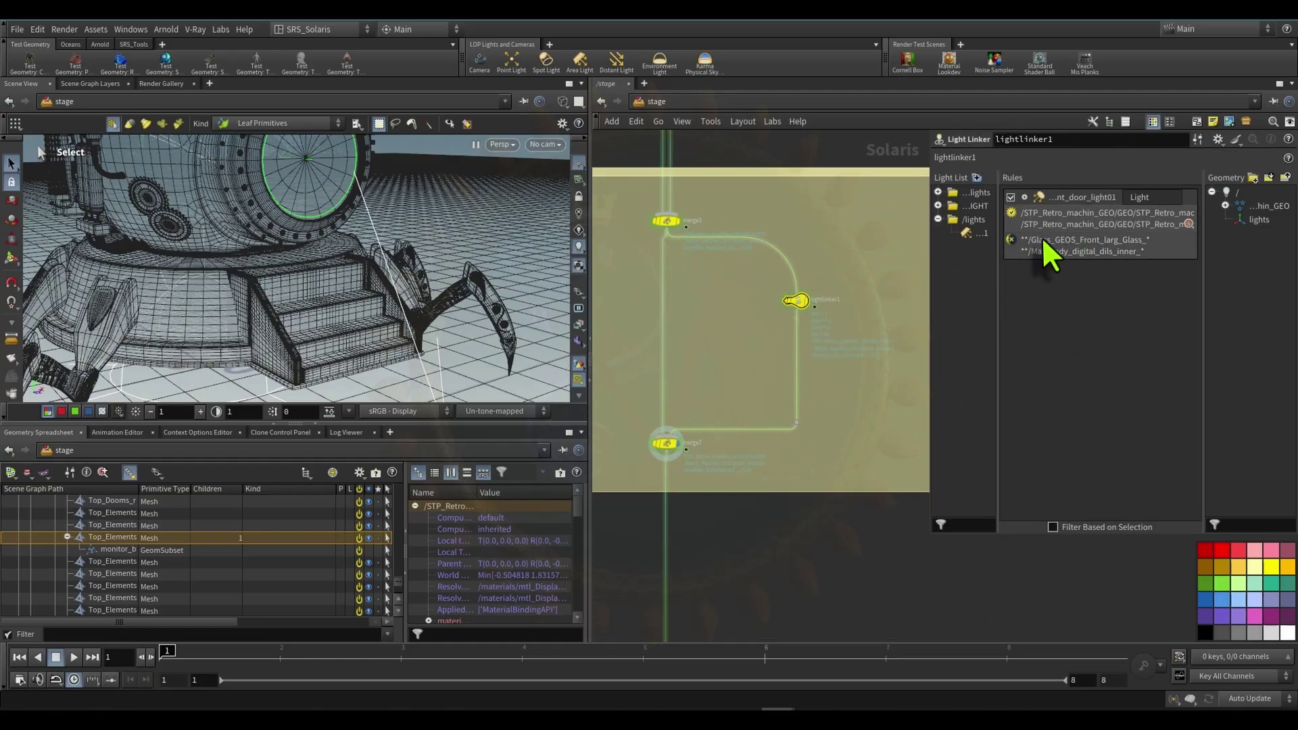
# - Review the link_includes pattern of the front door light rule in the pattern editor and close it
pyautogui.doubleClick(1070, 217)
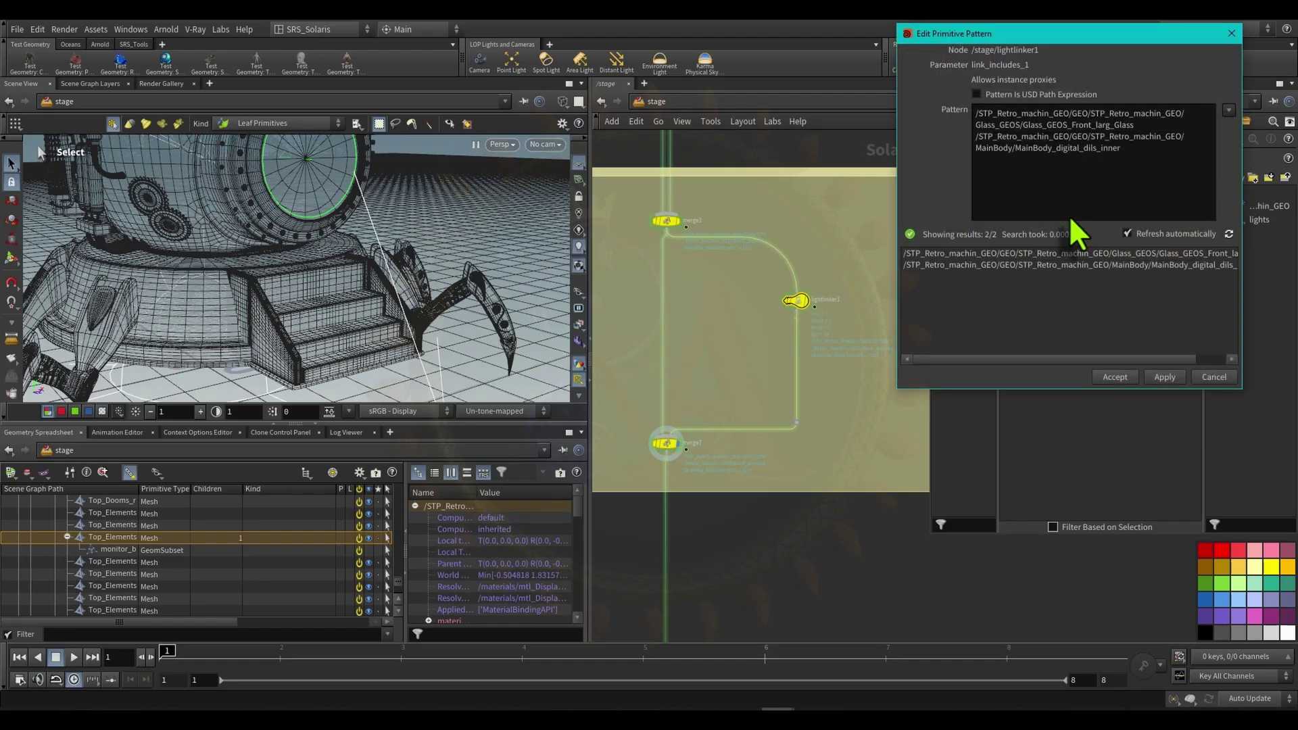
pyautogui.moveTo(1028, 37); pyautogui.dragTo(697, 169)
pyautogui.moveTo(814, 298); pyautogui.dragTo(608, 207)
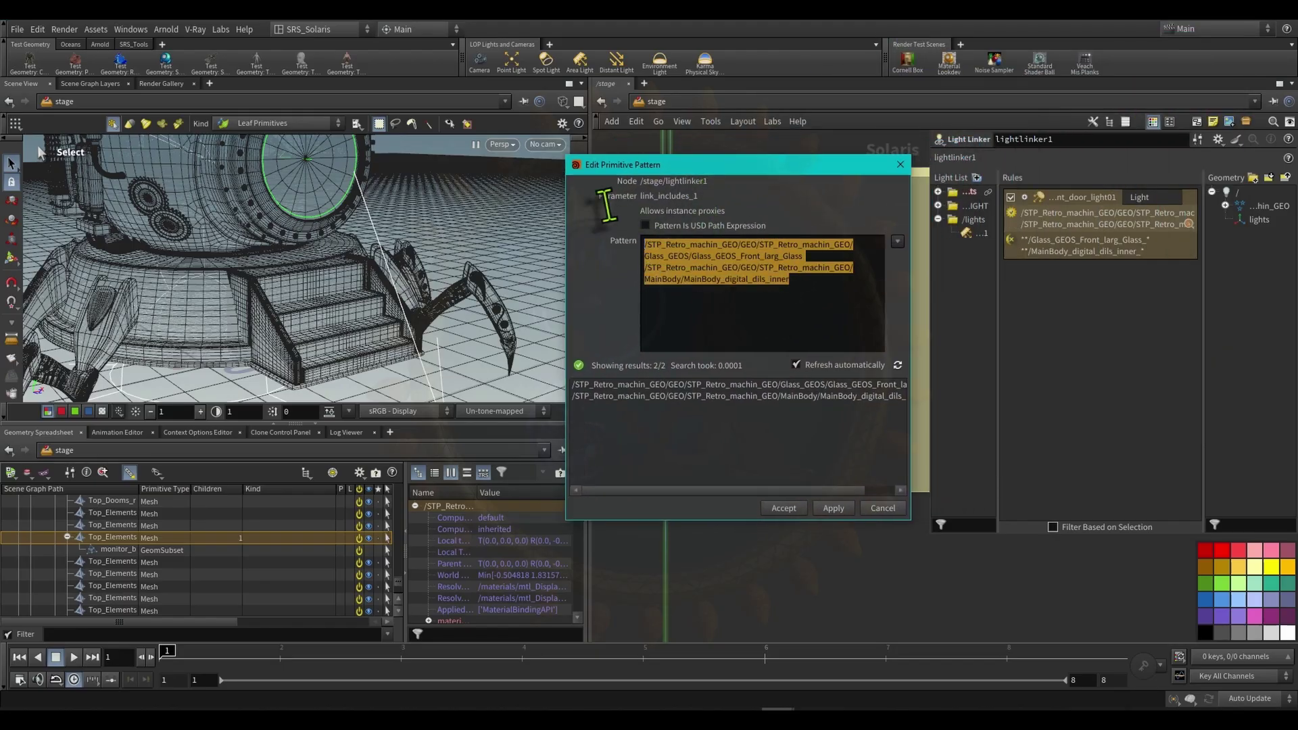
pyautogui.click(900, 164)
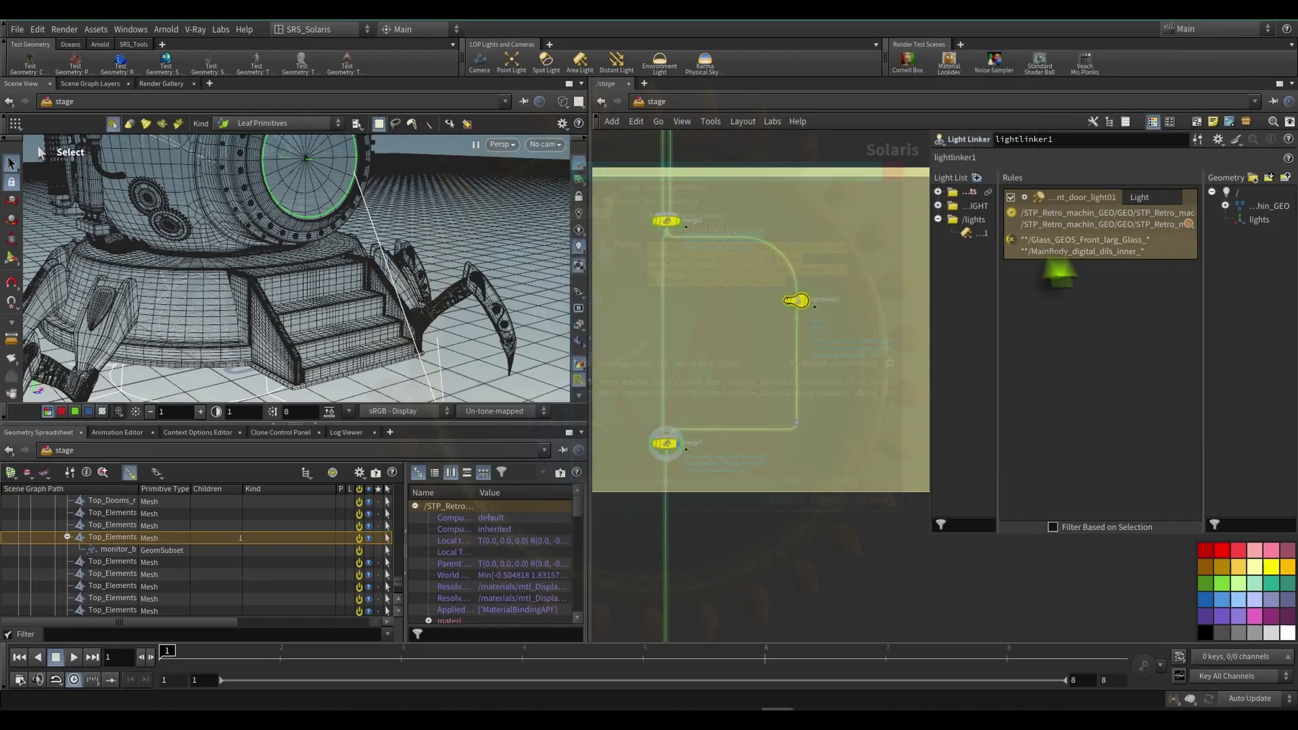
# - Compare the link_excludes and link_includes patterns of the front door light rule and close the pattern editor
pyautogui.doubleClick(1104, 243)
pyautogui.moveTo(797, 266); pyautogui.dragTo(578, 207)
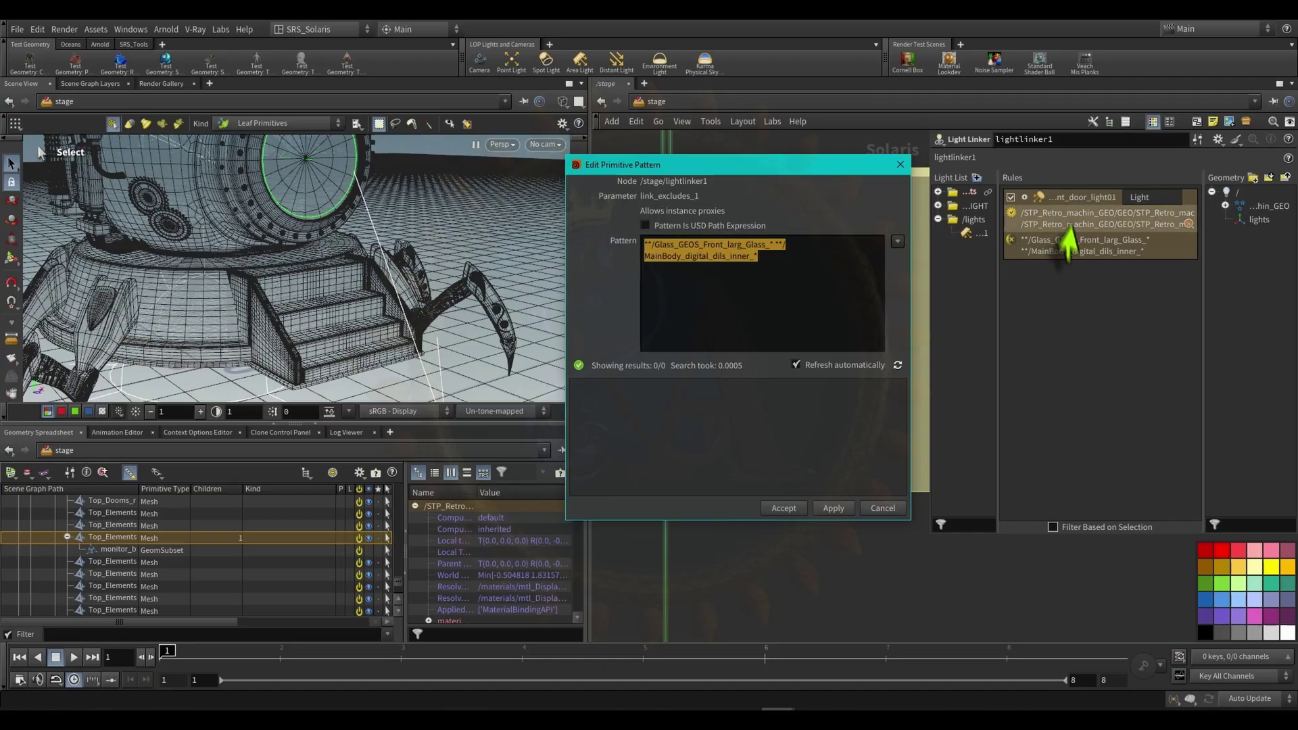
pyautogui.doubleClick(1089, 215)
pyautogui.moveTo(832, 311); pyautogui.dragTo(603, 211)
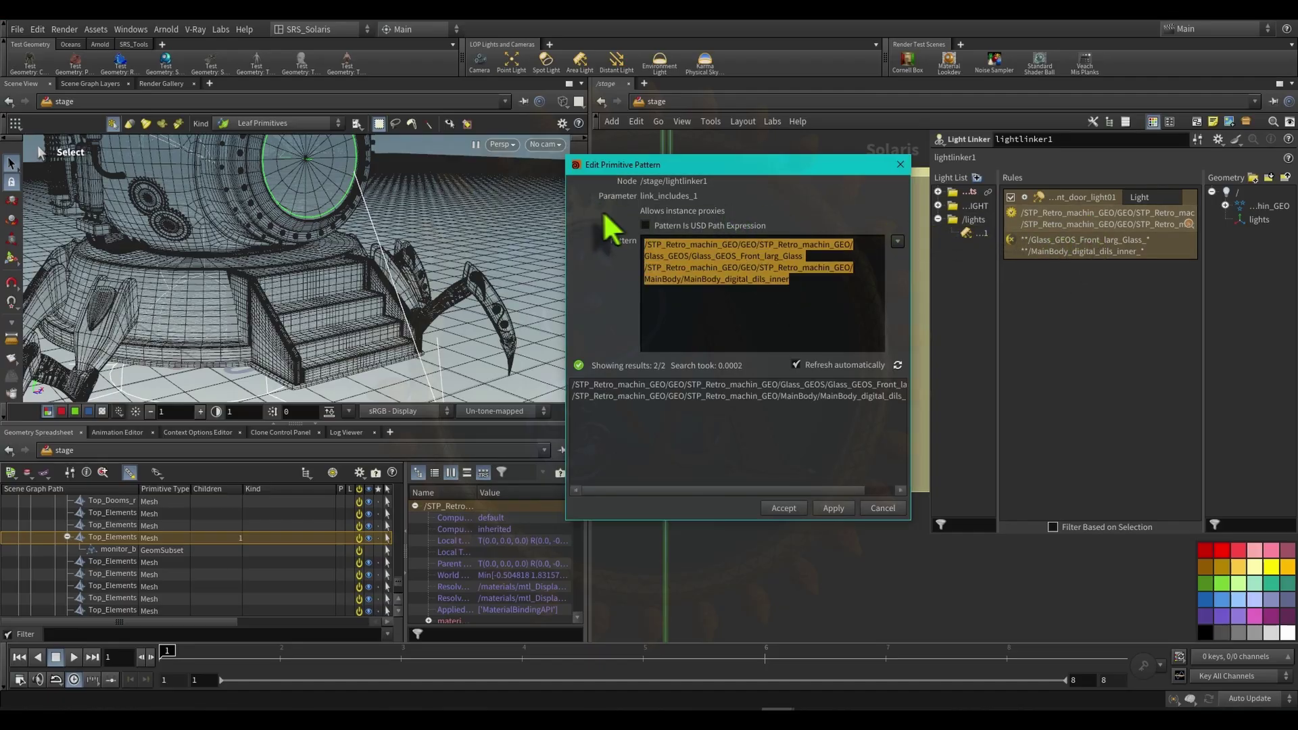
pyautogui.doubleClick(1070, 246)
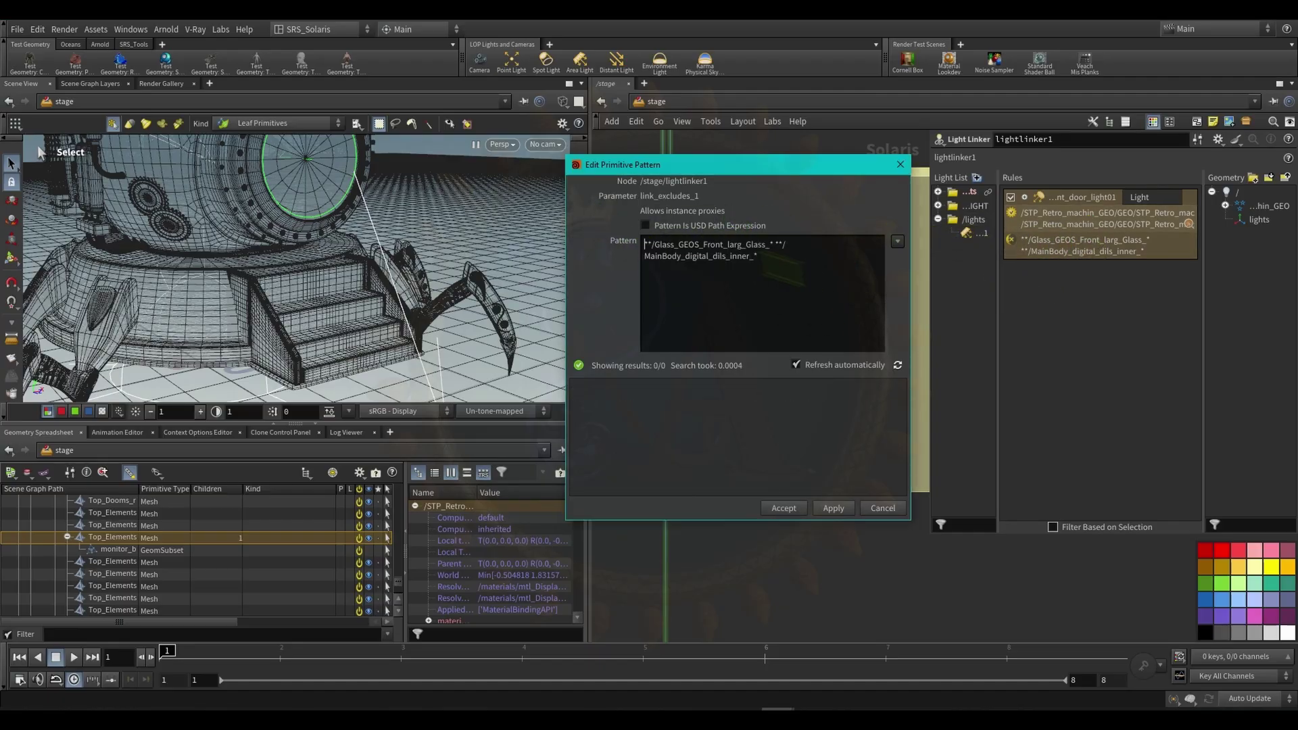
pyautogui.moveTo(832, 291); pyautogui.dragTo(603, 226)
pyautogui.click(901, 165)
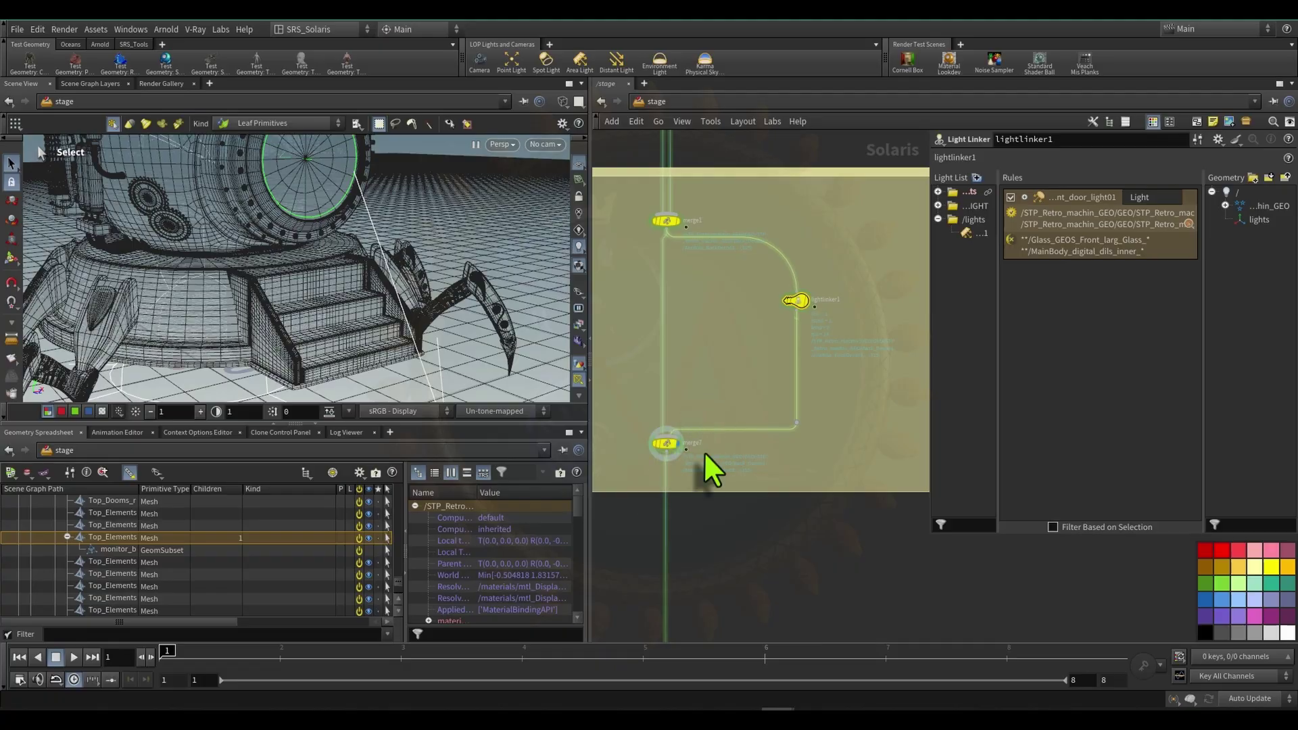
# - Select the merge7 node at the end of the light linking branch
pyautogui.scroll(3, 703, 378)
pyautogui.moveTo(731, 251); pyautogui.dragTo(807, 227, button='middle')
pyautogui.scroll(3, 731, 433)
pyautogui.moveTo(609, 512); pyautogui.dragTo(758, 377)
pyautogui.scroll(-5, 784, 326)
pyautogui.moveTo(774, 332); pyautogui.dragTo(747, 436, button='middle')
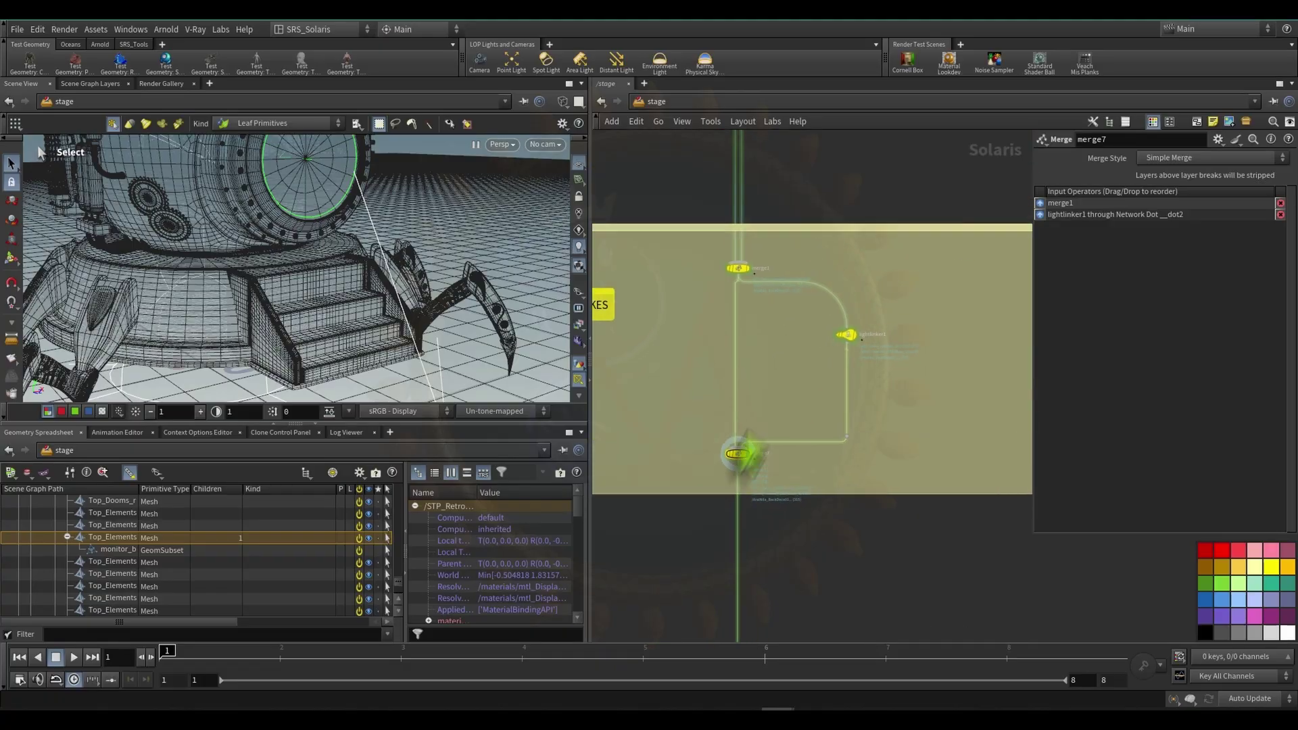
# - Find the dome light box further up the network and select merge9 together with one of its dome lights
pyautogui.scroll(-6, 748, 440)
pyautogui.moveTo(981, 271); pyautogui.dragTo(752, 497, button='middle')
pyautogui.scroll(7, 807, 358)
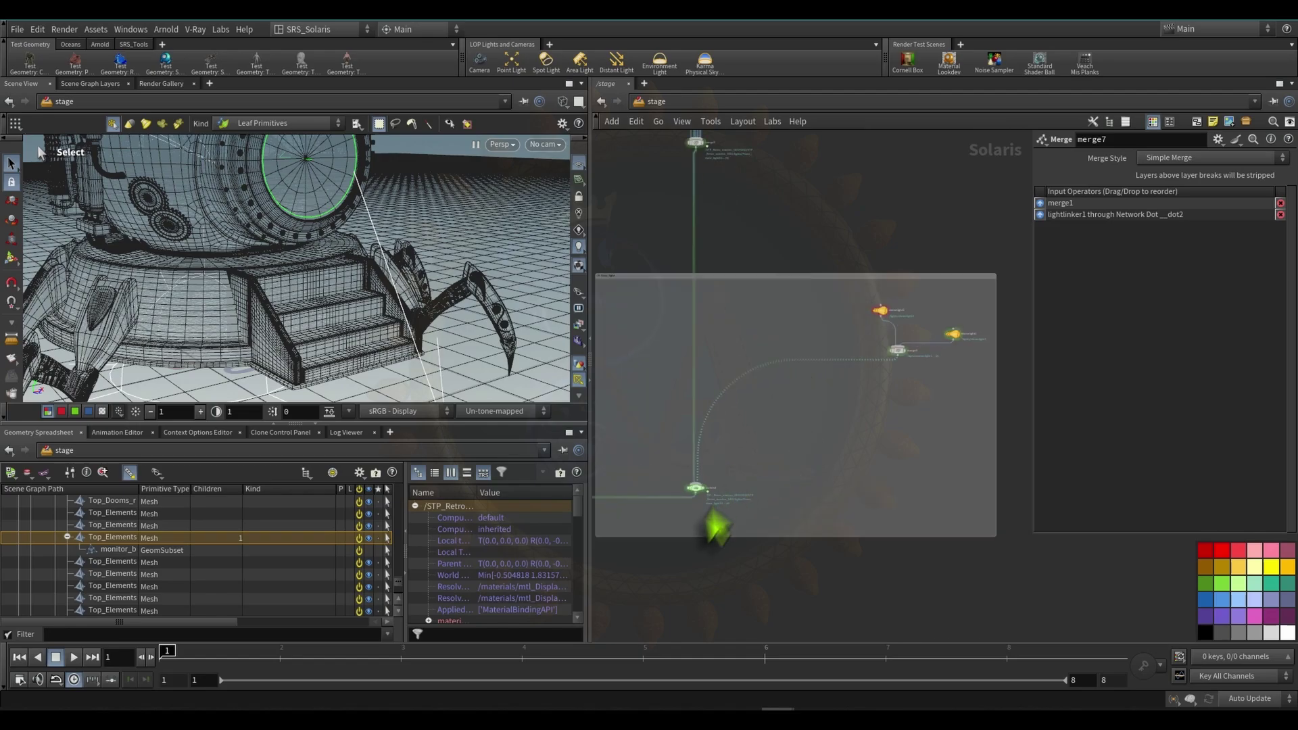
pyautogui.moveTo(922, 406); pyautogui.dragTo(835, 304)
pyautogui.moveTo(835, 305); pyautogui.dragTo(820, 344, button='middle')
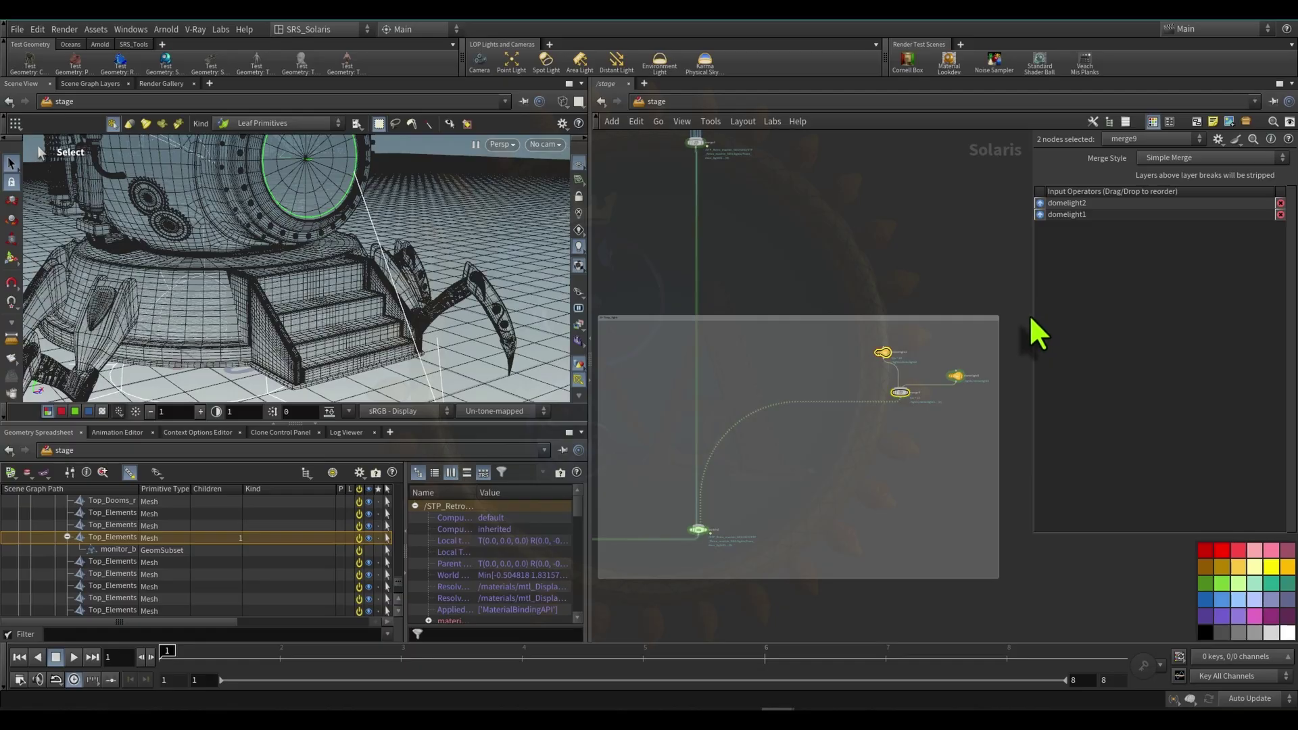
# - Widen the network editor and select both dome lights together with merge9
pyautogui.moveTo(1033, 313); pyautogui.dragTo(1138, 314)
pyautogui.click(921, 508)
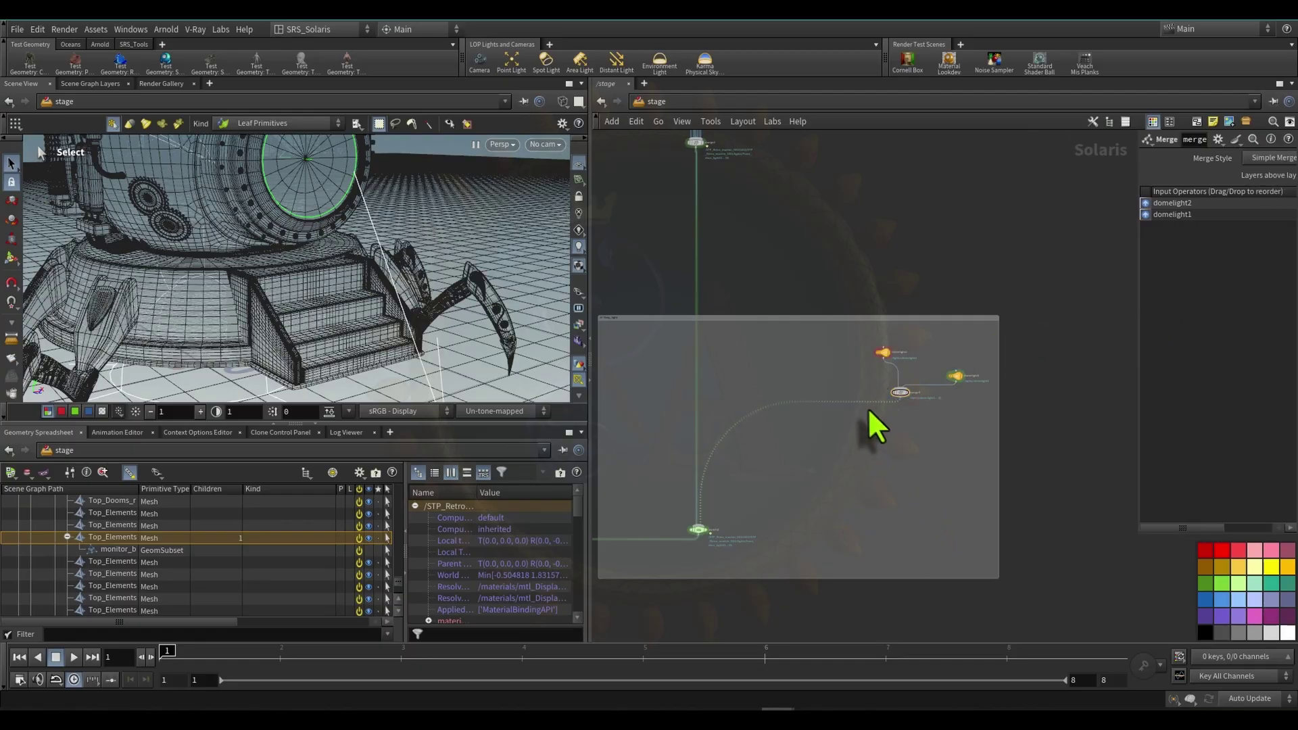
pyautogui.moveTo(840, 450); pyautogui.dragTo(978, 326)
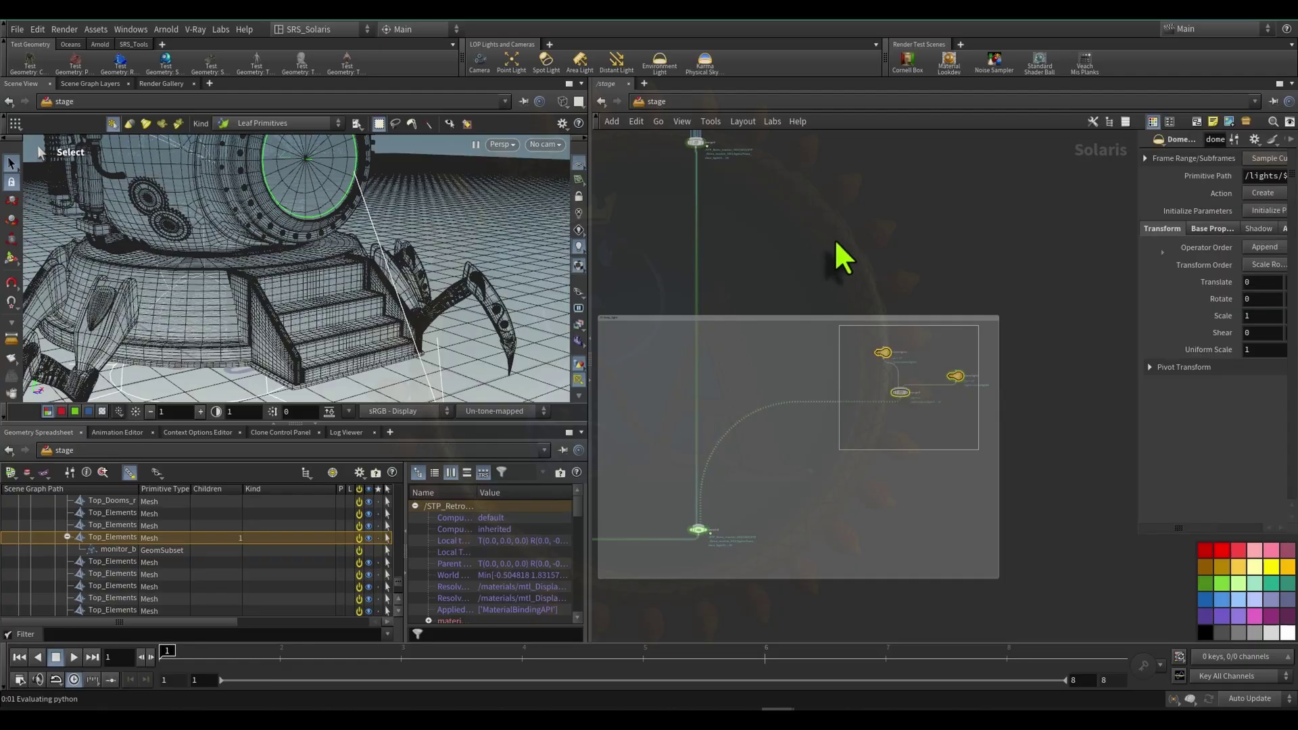
# - Select the whole cluster of light nodes above the dome light box
pyautogui.moveTo(835, 238); pyautogui.dragTo(881, 418, button='middle')
pyautogui.scroll(-7, 903, 347)
pyautogui.moveTo(751, 329); pyautogui.dragTo(961, 179)
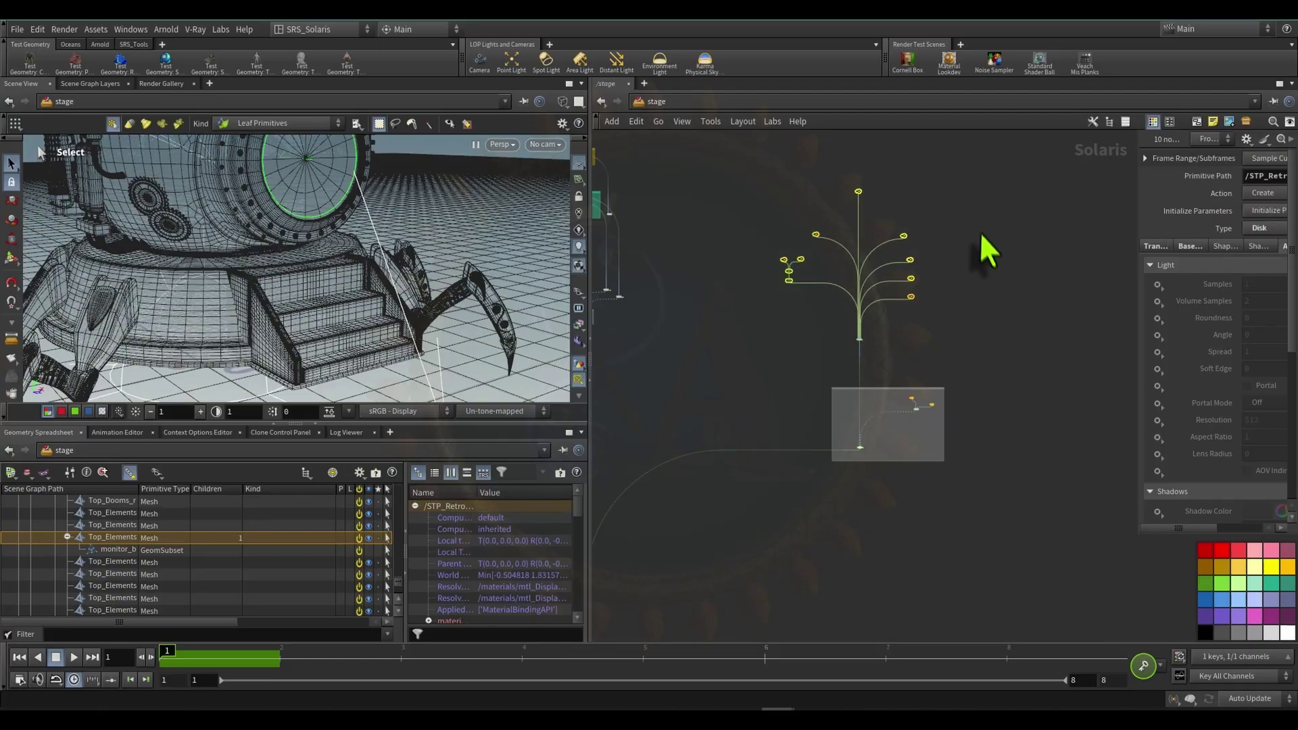
# - Locate the Key_light03 node beside the HDRi dome light above merge6 and select it
pyautogui.moveTo(980, 233); pyautogui.dragTo(968, 317, button='middle')
pyautogui.scroll(7, 741, 322)
pyautogui.click(879, 373)
pyautogui.moveTo(891, 414); pyautogui.dragTo(748, 383, button='middle')
pyautogui.scroll(8, 748, 384)
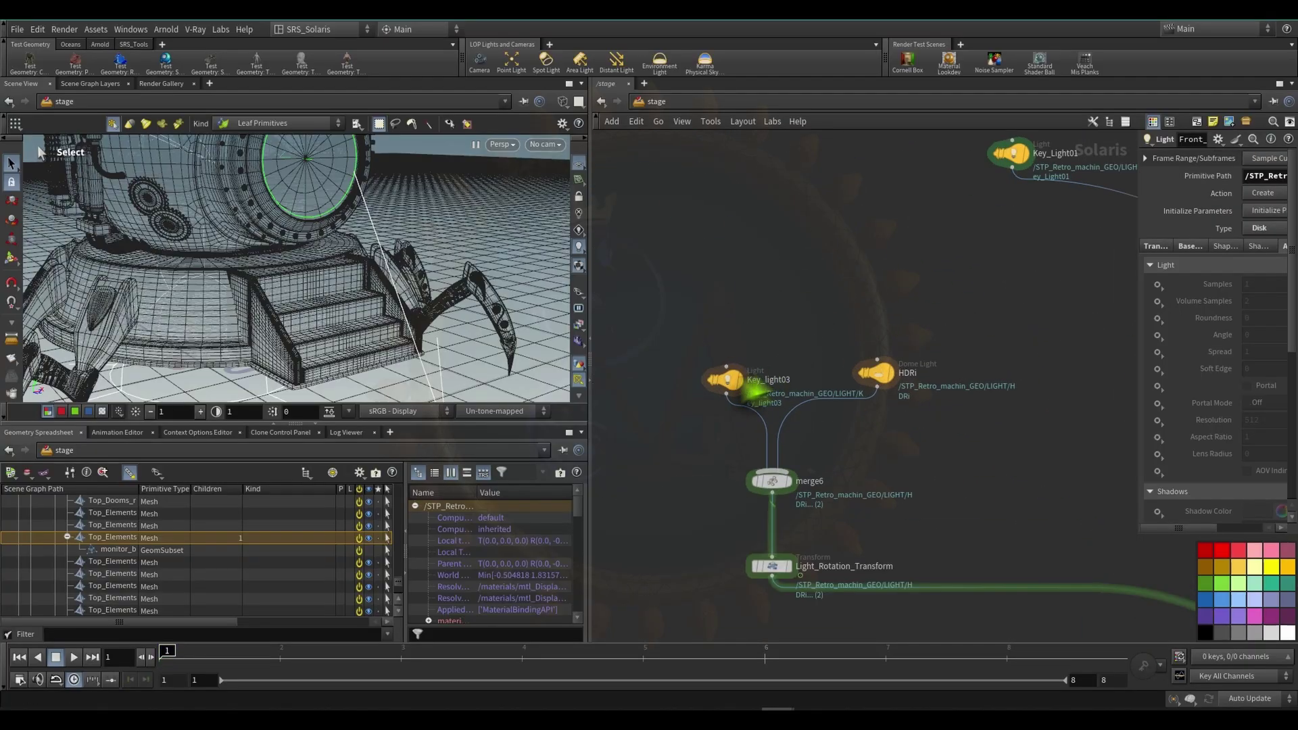
pyautogui.moveTo(633, 455); pyautogui.dragTo(795, 268)
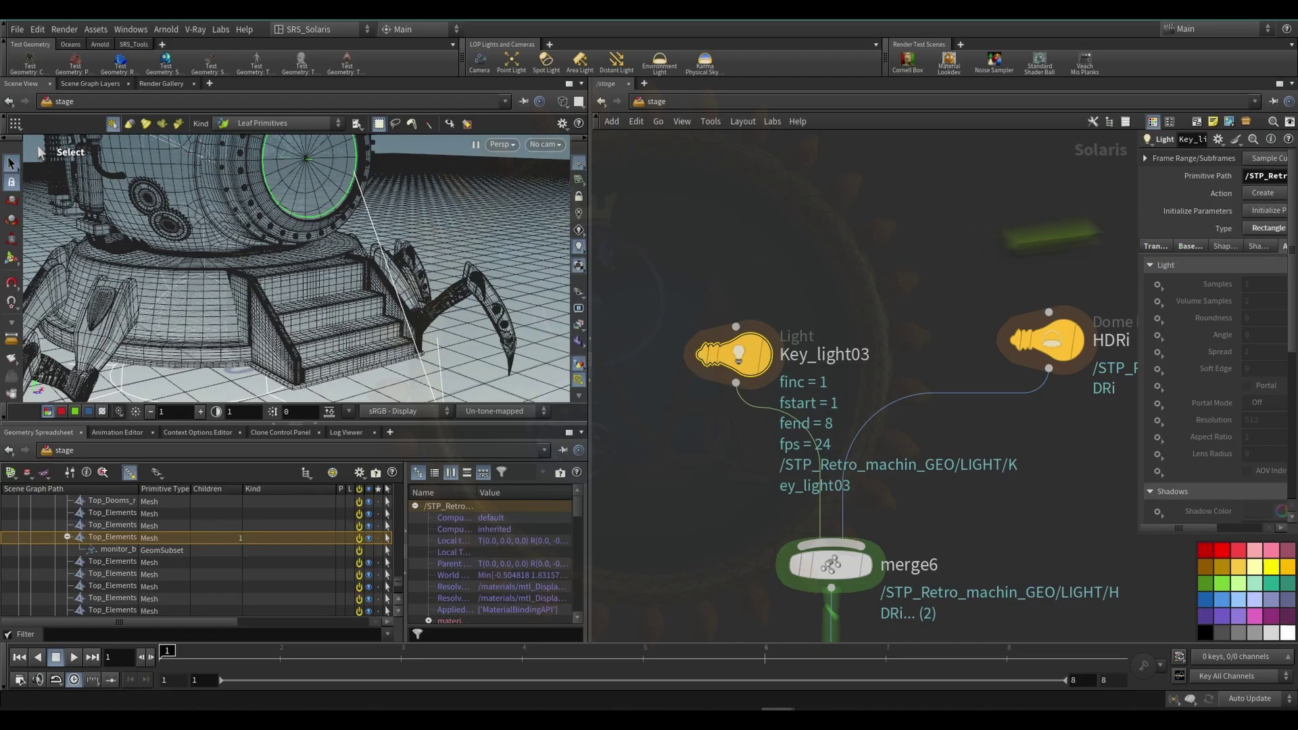
# - Enlarge the network and parameter areas and review the Contribution settings of Key_light03, including Transmission and AOV Light Group
pyautogui.moveTo(580, 291); pyautogui.dragTo(273, 291)
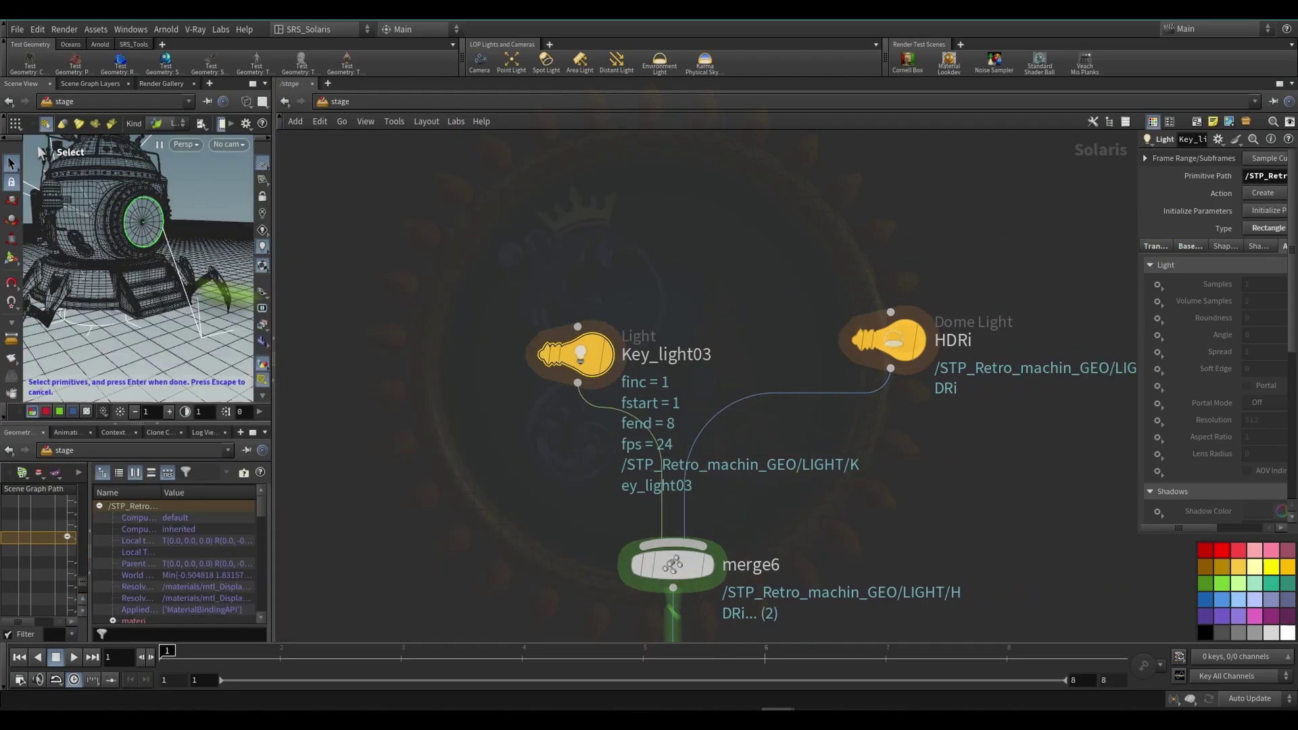
pyautogui.moveTo(1138, 245); pyautogui.dragTo(820, 257)
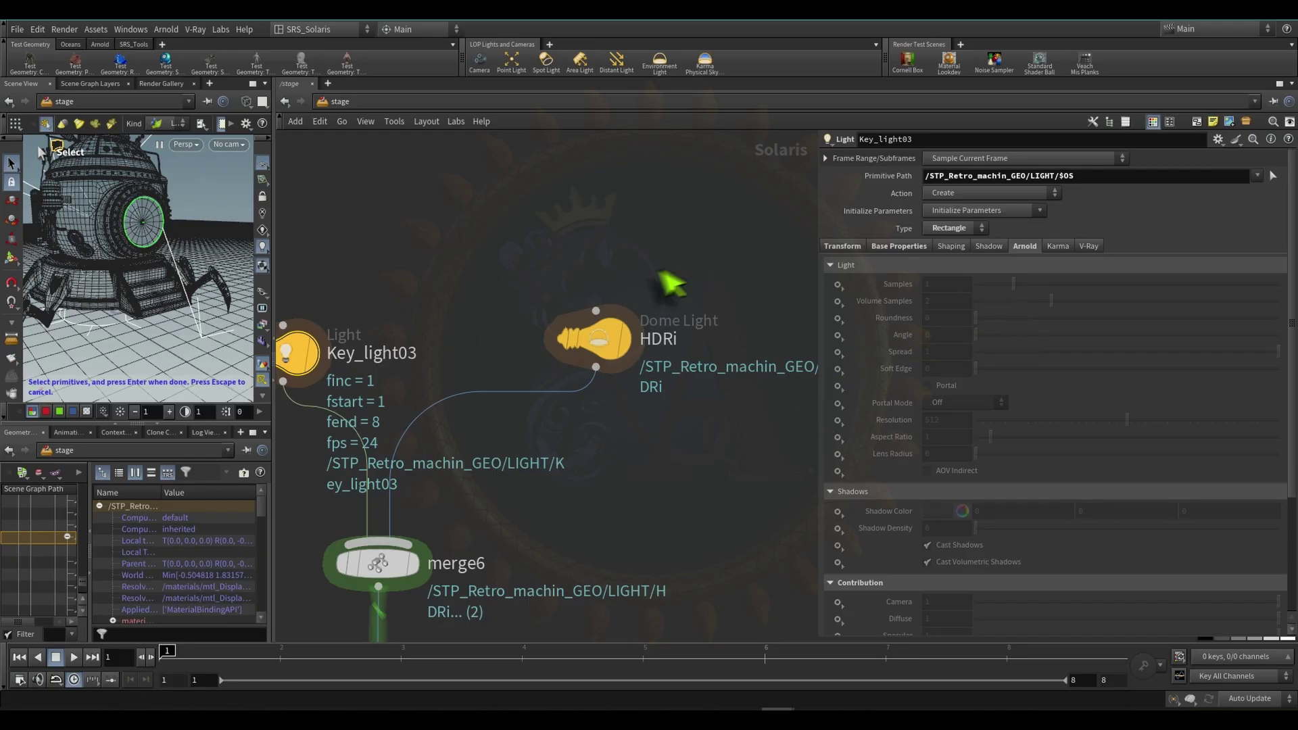
pyautogui.scroll(-5, 943, 375)
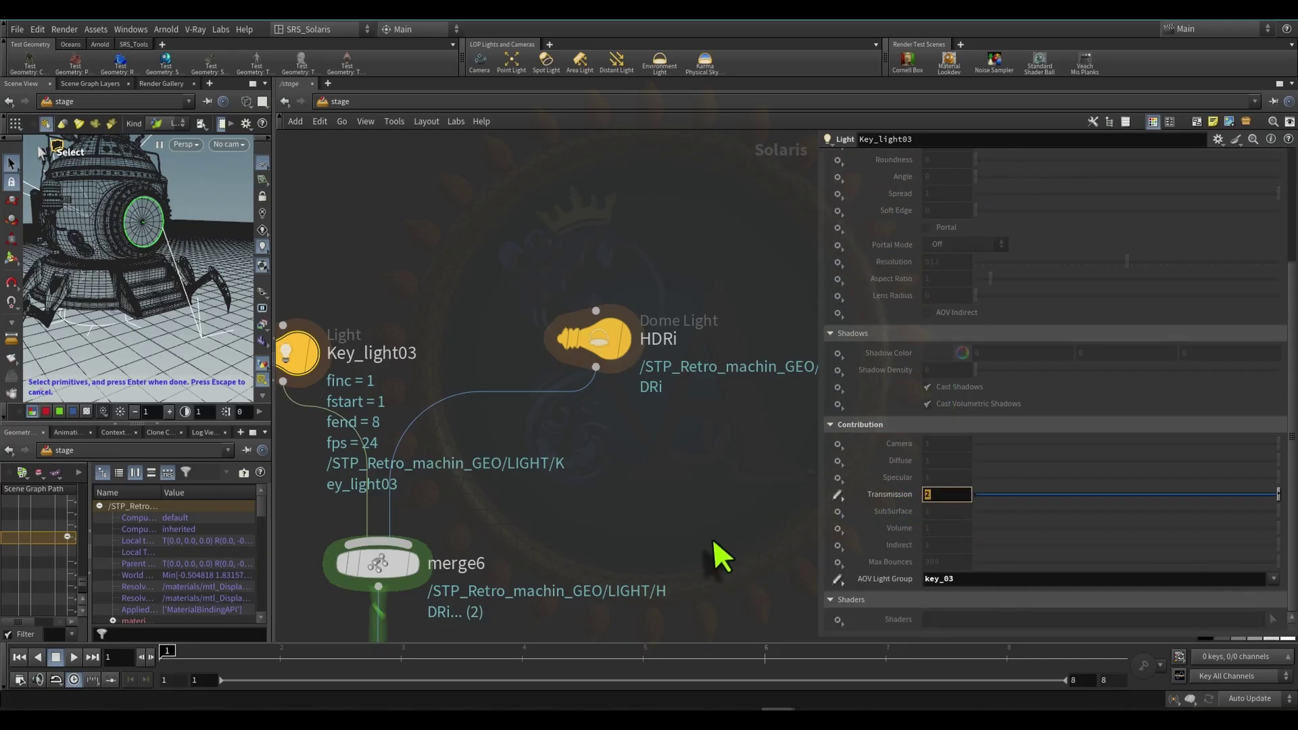
pyautogui.scroll(-2, 611, 493)
pyautogui.moveTo(611, 493); pyautogui.dragTo(684, 441, button='middle')
pyautogui.scroll(1, 966, 504)
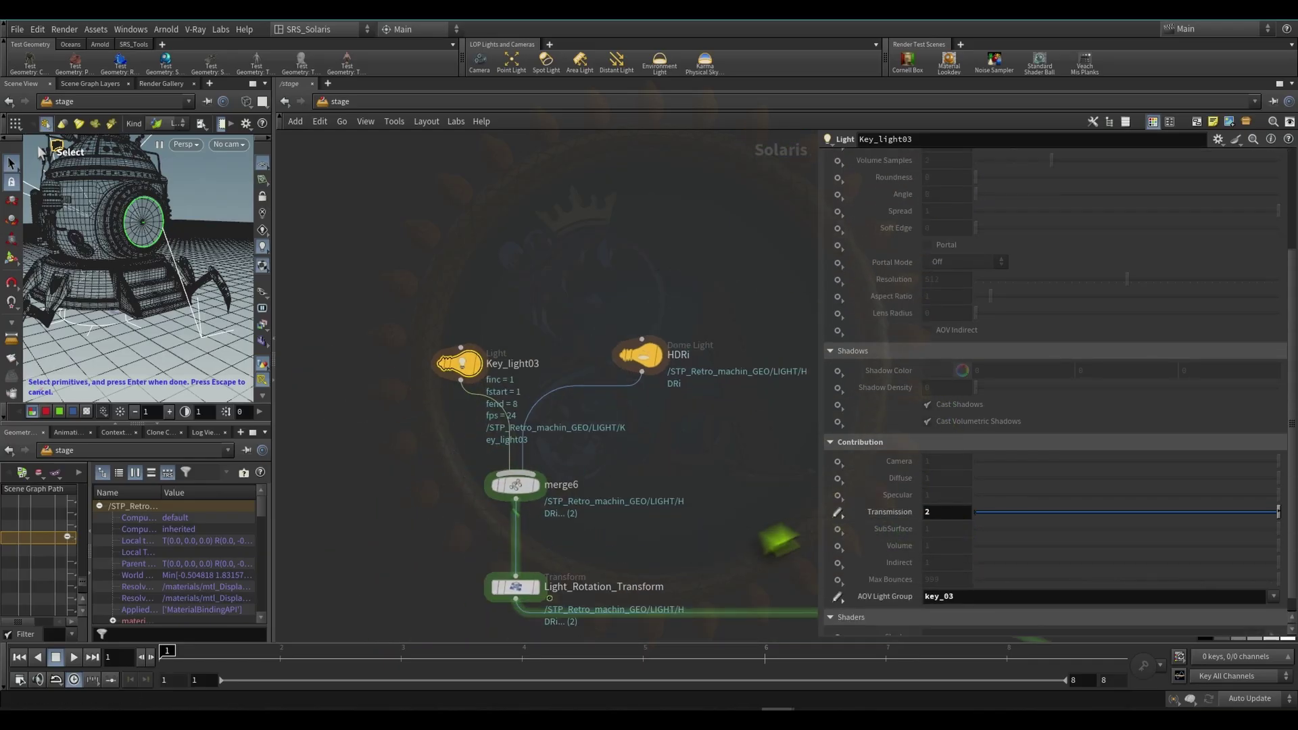
# - Select the Light_Rotation_Transform node below merge6 to show its transform values
pyautogui.scroll(-1, 959, 554)
pyautogui.moveTo(957, 582)
pyautogui.mouseDown()
pyautogui.moveTo(868, 577)
pyautogui.moveTo(963, 583)
pyautogui.moveTo(994, 600)
pyautogui.moveTo(929, 590)
pyautogui.moveTo(588, 421)
pyautogui.moveTo(573, 315)
pyautogui.moveTo(903, 522)
pyautogui.moveTo(886, 542)
pyautogui.moveTo(880, 516)
pyautogui.moveTo(626, 370)
pyautogui.moveTo(986, 458)
pyautogui.moveTo(965, 594)
pyautogui.moveTo(676, 393)
pyautogui.moveTo(658, 266)
pyautogui.moveTo(498, 449)
pyautogui.moveTo(652, 424)
pyautogui.moveTo(405, 431)
pyautogui.moveTo(556, 379)
pyautogui.moveTo(386, 537)
pyautogui.moveTo(600, 432)
pyautogui.moveTo(464, 493)
pyautogui.moveTo(940, 176)
pyautogui.moveTo(435, 464)
pyautogui.moveTo(227, 613)
pyautogui.moveTo(510, 660)
pyautogui.mouseUp()
pyautogui.scroll(-2, 658, 266)
pyautogui.scroll(3, 464, 493)
pyautogui.scroll(-5, 587, 443)
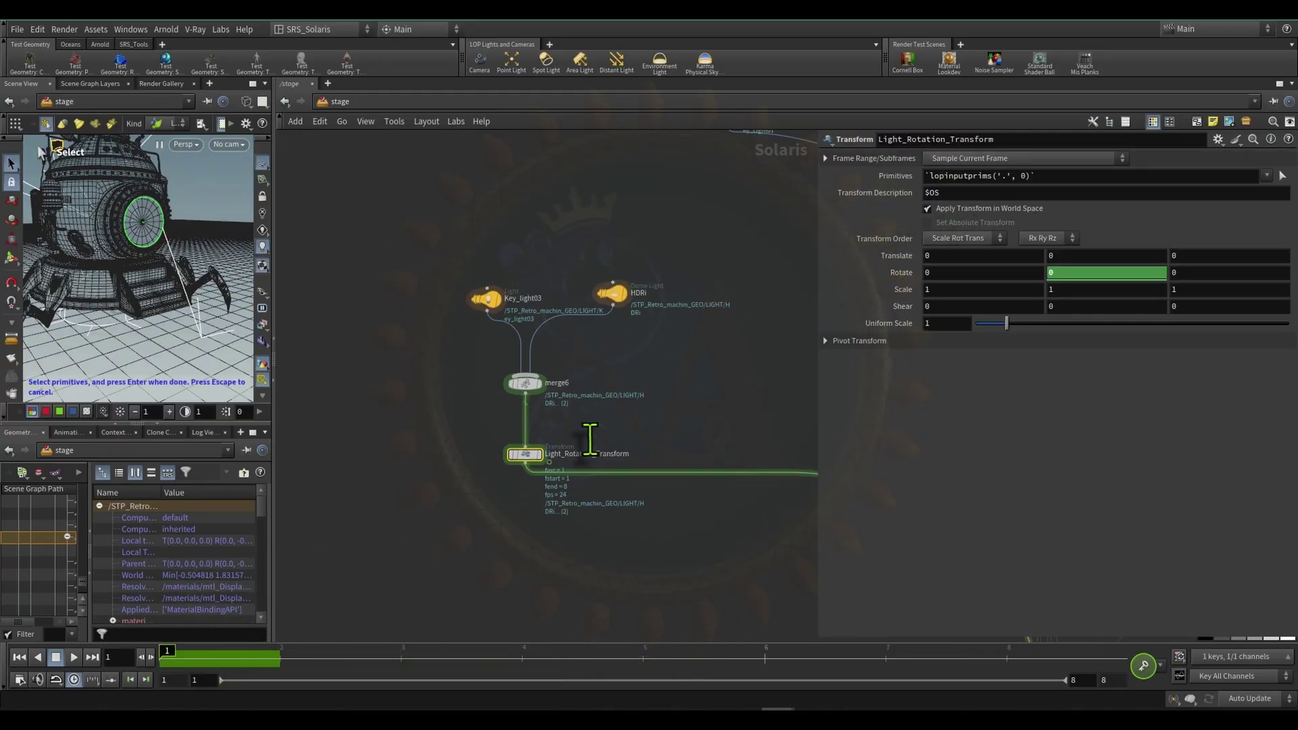
# - Select the Key_light02 node at the head of the light cluster and widen the scene view
pyautogui.moveTo(660, 391); pyautogui.dragTo(489, 423, button='middle')
pyautogui.scroll(-1, 489, 423)
pyautogui.scroll(4, 520, 369)
pyautogui.scroll(2, 519, 368)
pyautogui.moveTo(398, 466); pyautogui.dragTo(461, 519, button='middle')
pyautogui.moveTo(376, 583); pyautogui.dragTo(673, 233)
pyautogui.scroll(-7, 575, 313)
pyautogui.moveTo(298, 315); pyautogui.dragTo(426, 314)
pyautogui.press('Escape')
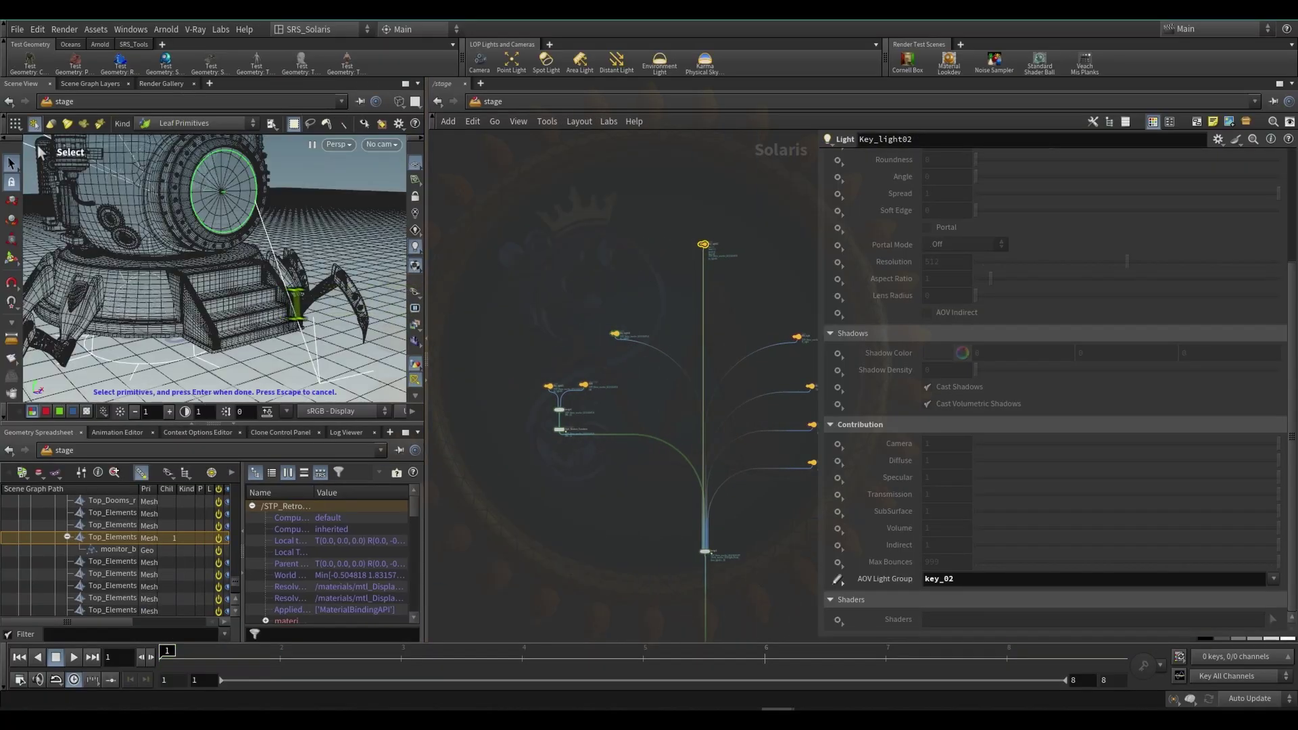
# - Examine the lights placed around the machine in the viewport with Key_light02 selected, and clear the primitive selection
pyautogui.scroll(-5, 313, 236)
pyautogui.press('s')
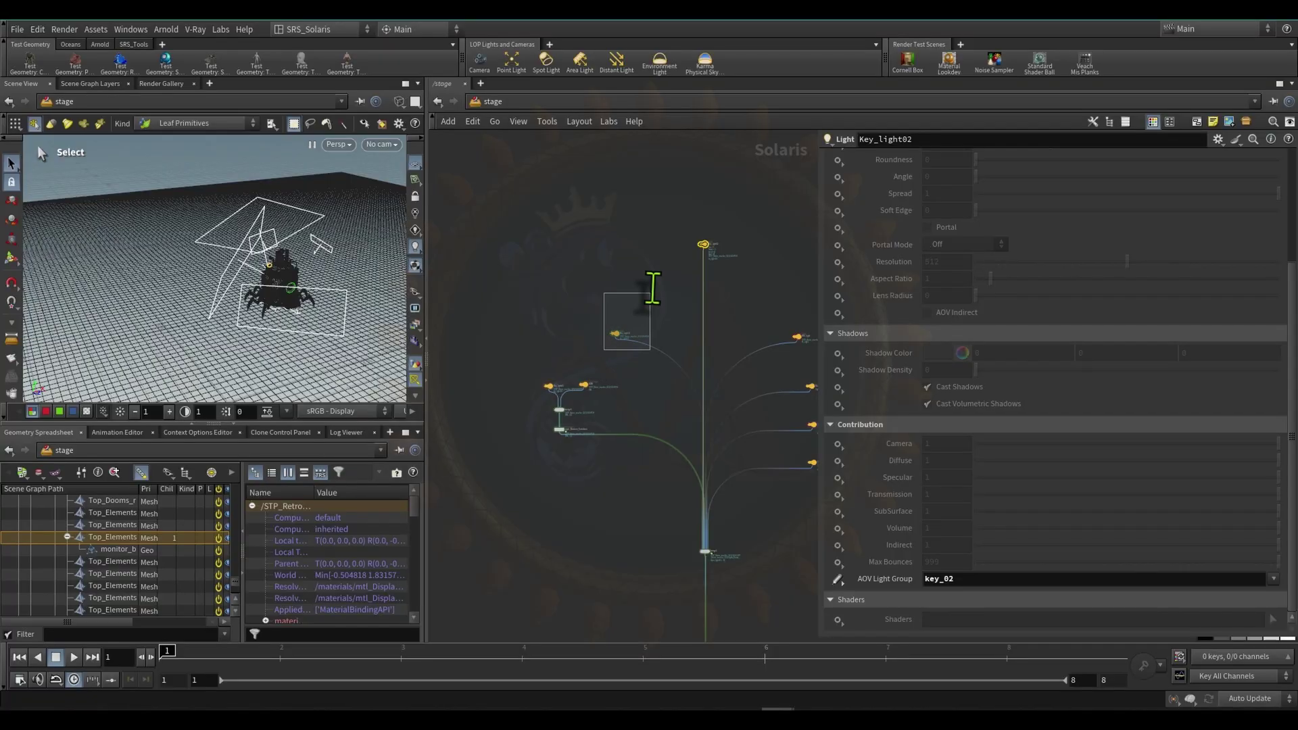
pyautogui.moveTo(653, 289); pyautogui.dragTo(645, 230)
pyautogui.moveTo(686, 190); pyautogui.dragTo(748, 271)
pyautogui.click(12, 200)
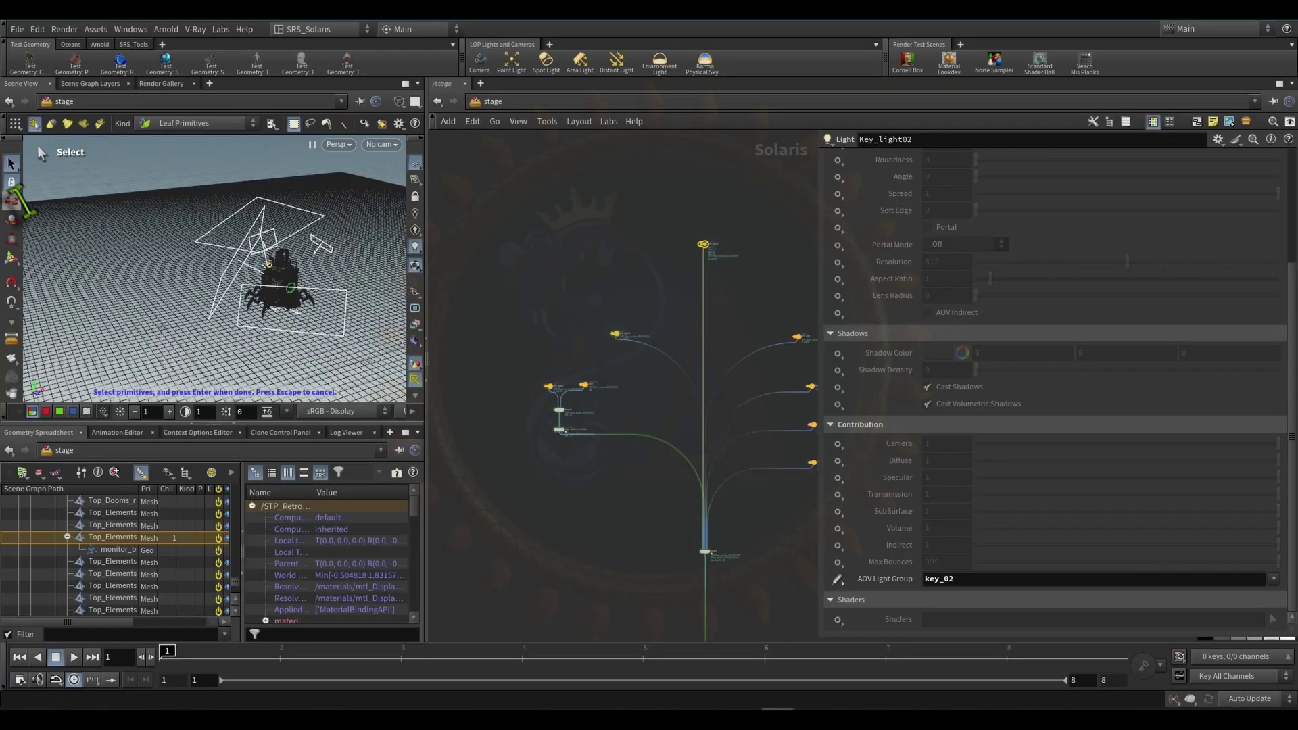
pyautogui.keyDown('alt'); pyautogui.moveTo(241, 262); pyautogui.dragTo(282, 267); pyautogui.keyUp('alt')
pyautogui.keyDown('alt'); pyautogui.moveTo(281, 268); pyautogui.dragTo(447, 288, button='right'); pyautogui.keyUp('alt')
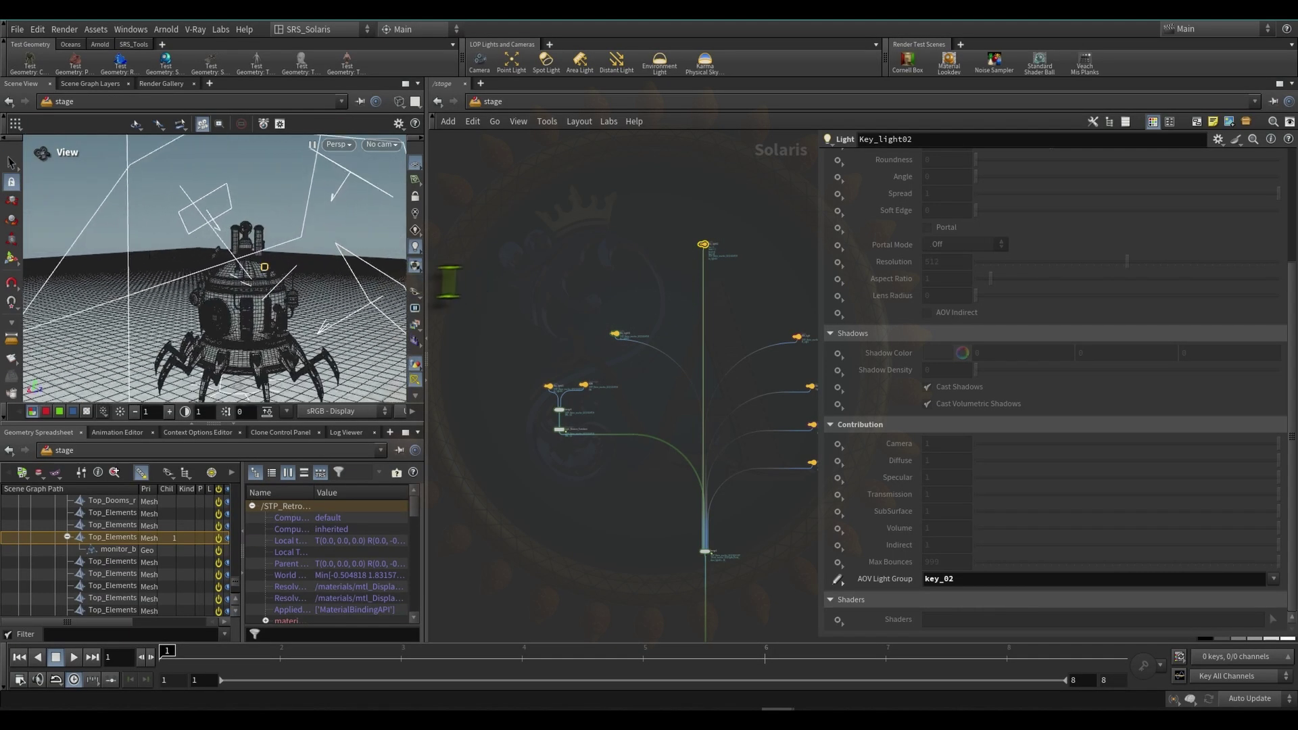
pyautogui.click(327, 228)
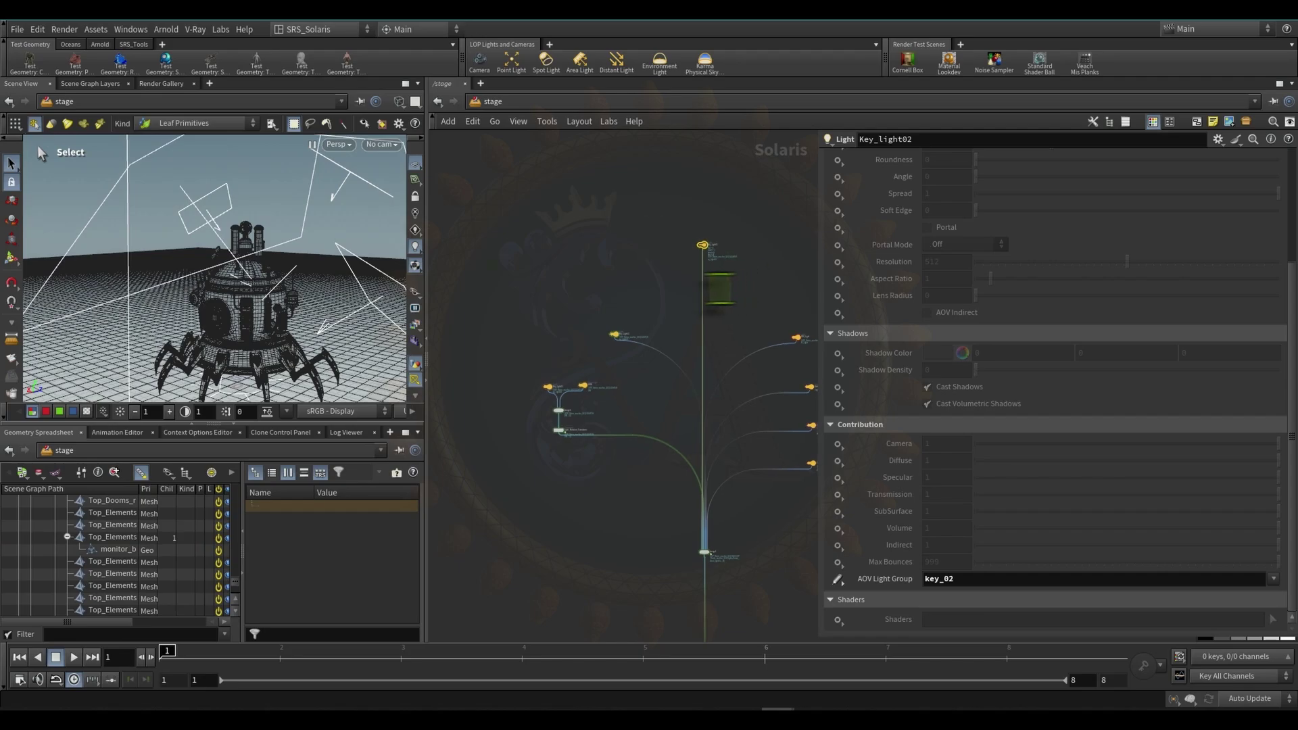
# - Review Back_Key_Light01 and show the base properties of God_Light01
pyautogui.moveTo(717, 290); pyautogui.dragTo(590, 261, button='middle')
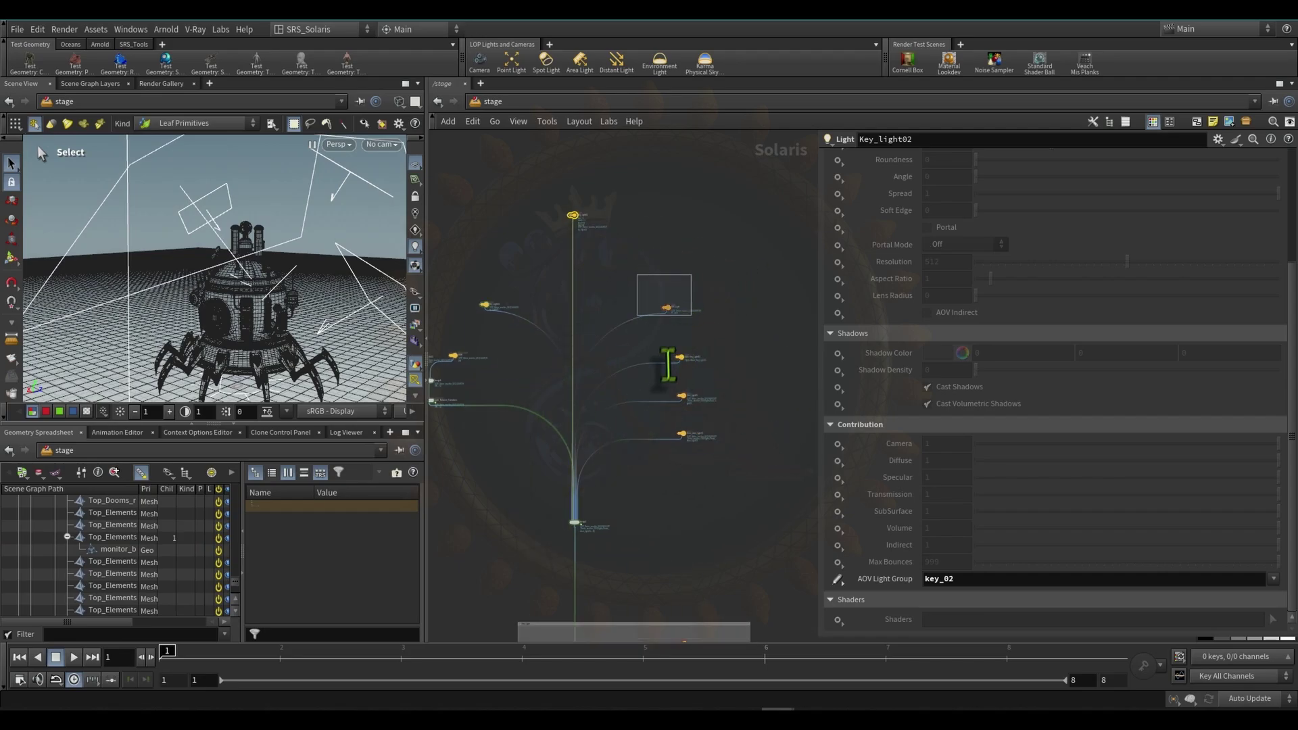
pyautogui.click(667, 308)
pyautogui.click(679, 357)
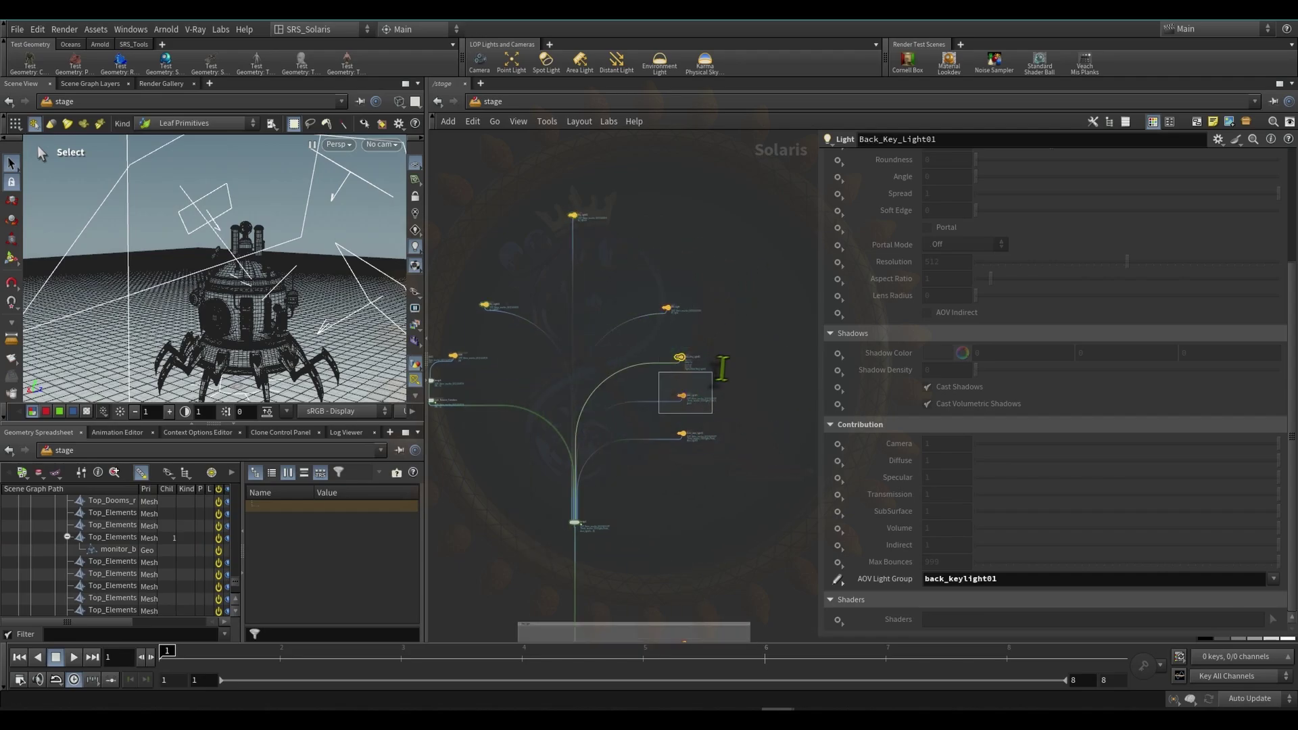
pyautogui.click(681, 396)
pyautogui.scroll(5, 935, 317)
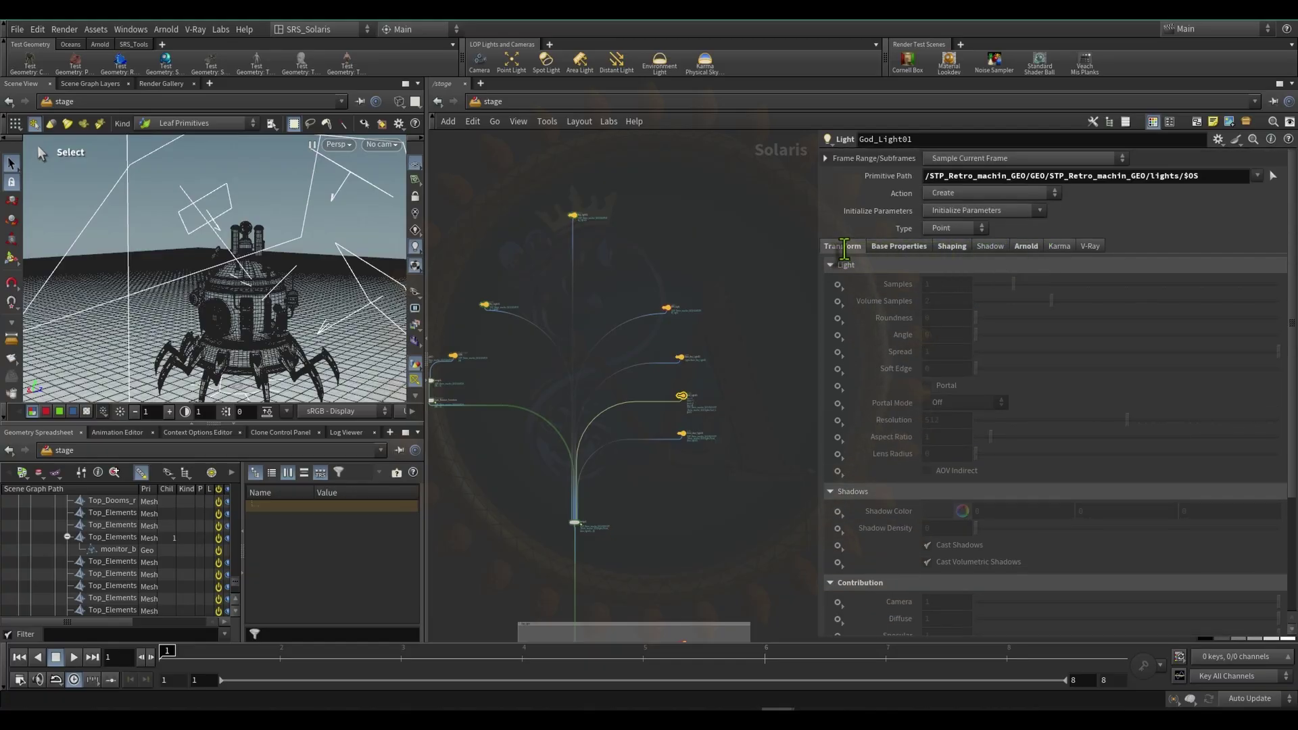
pyautogui.click(843, 246)
pyautogui.click(910, 247)
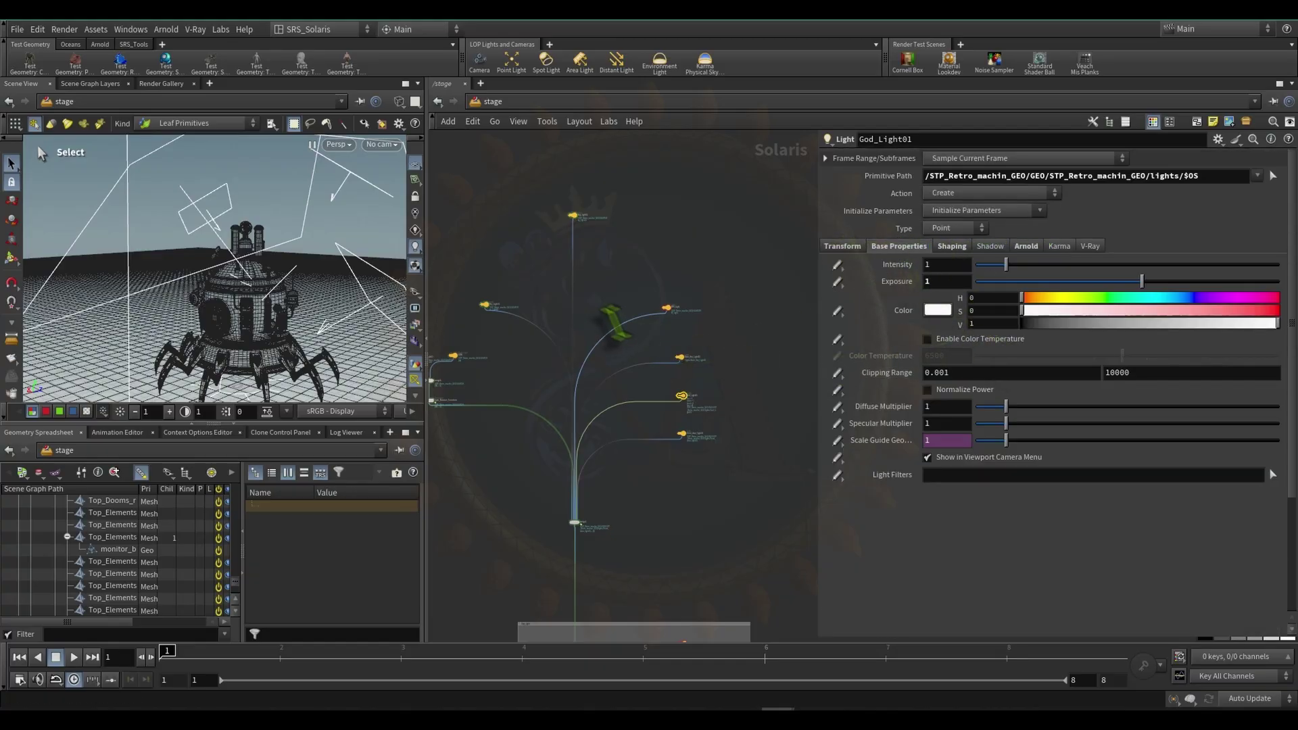
# - Review the HDRi dome light's base properties, including intensity, exposure and texture, keeping its format at Lat-Long
pyautogui.scroll(5, 615, 322)
pyautogui.click(550, 374)
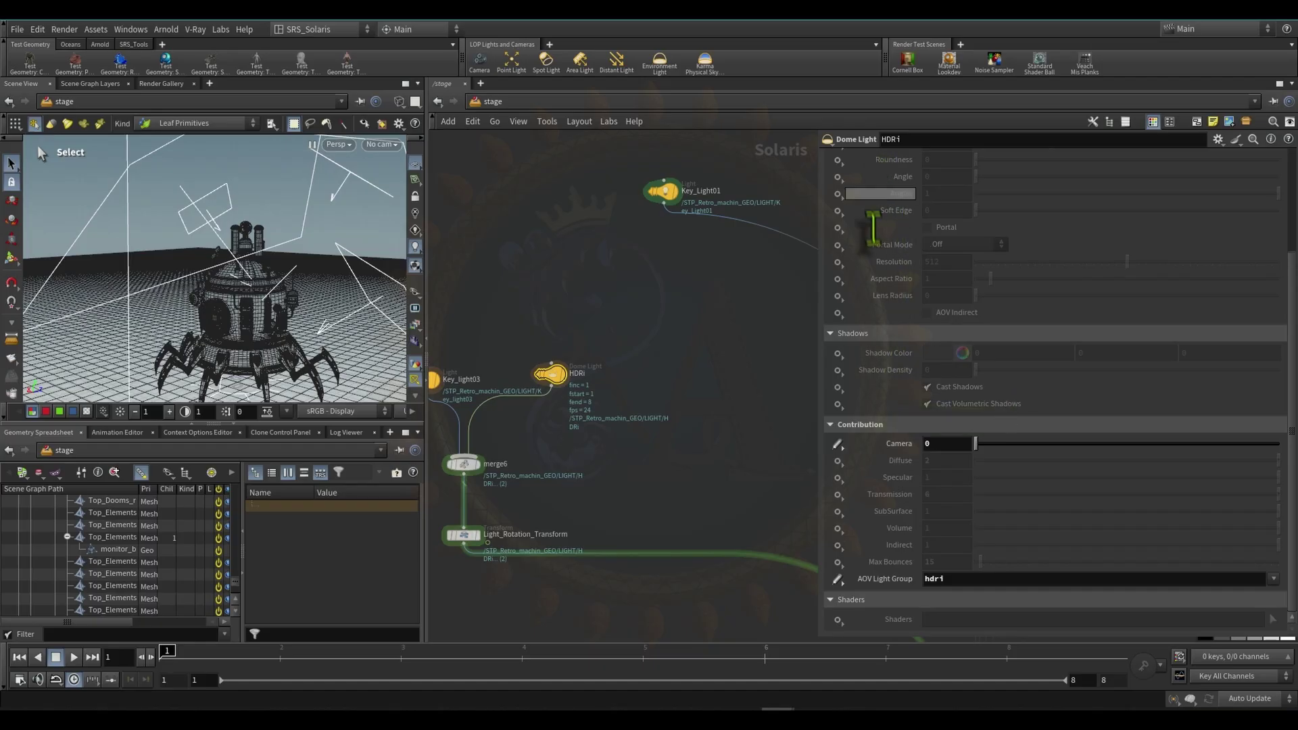
pyautogui.scroll(5, 873, 227)
pyautogui.click(899, 229)
pyautogui.click(947, 373)
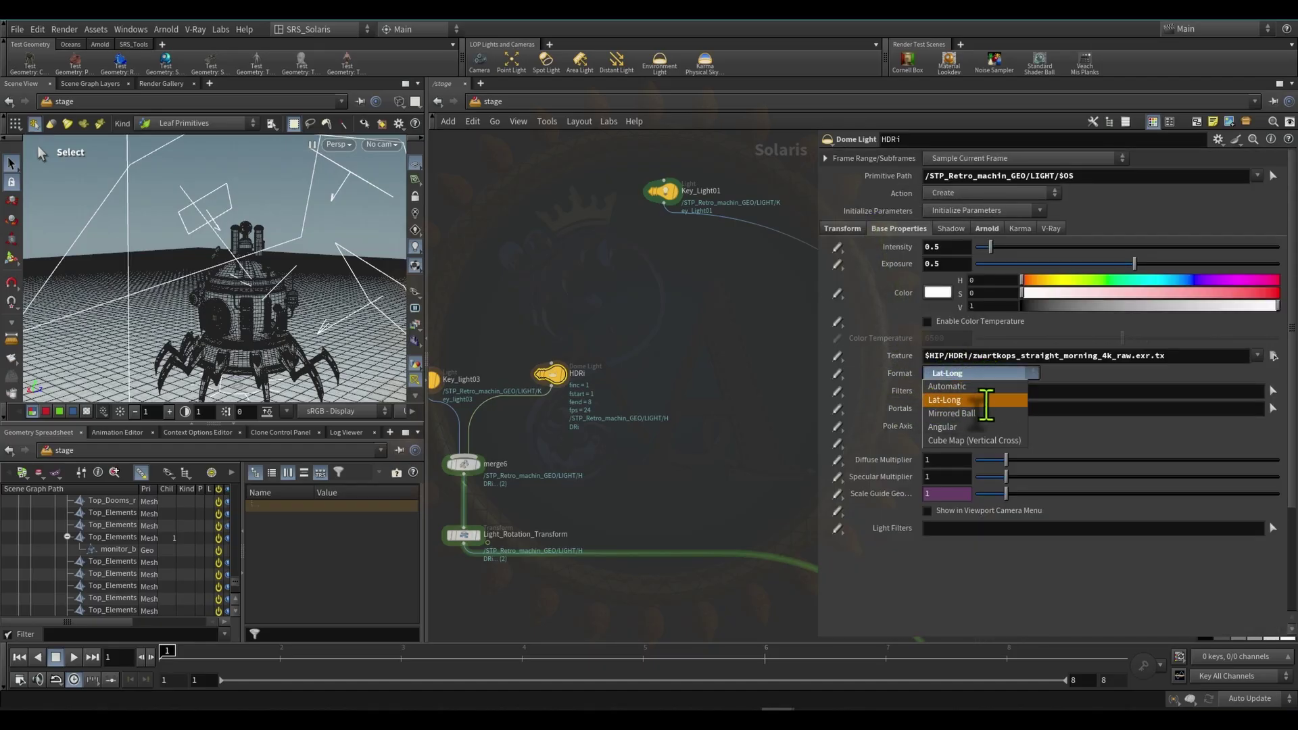
pyautogui.click(987, 401)
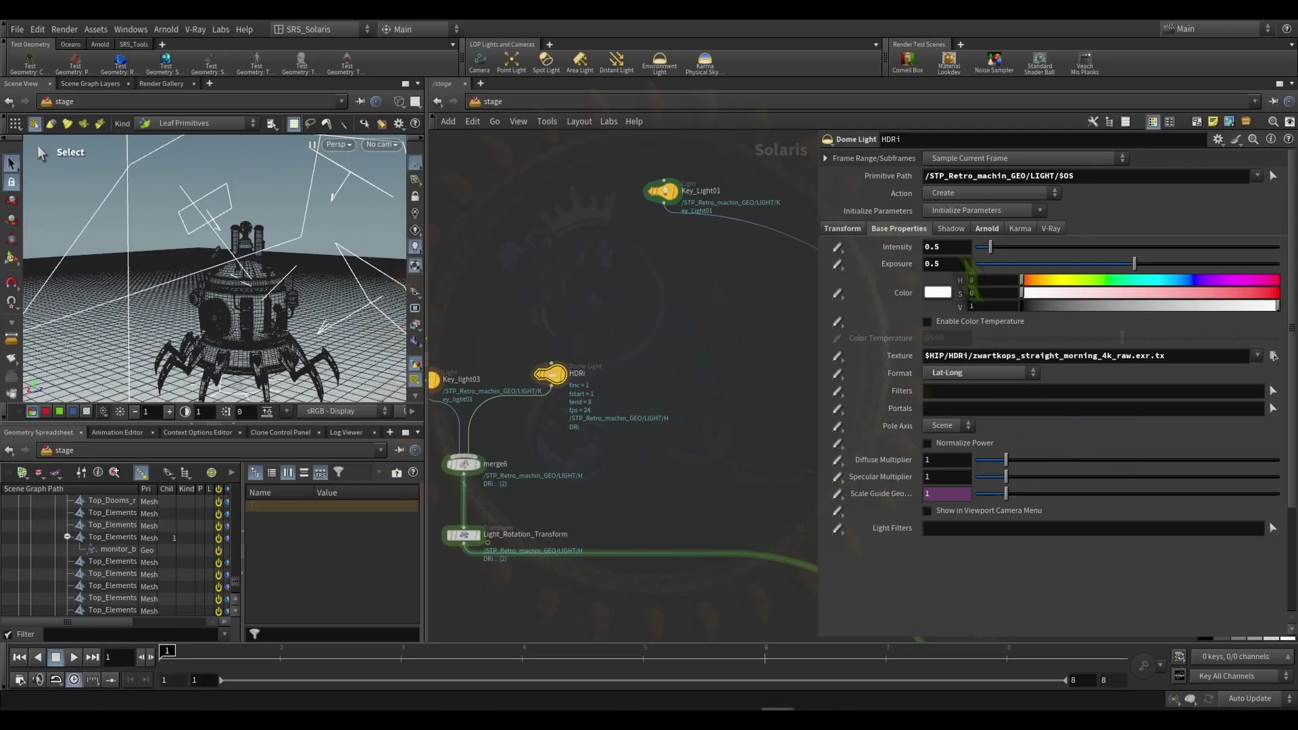
pyautogui.click(961, 247)
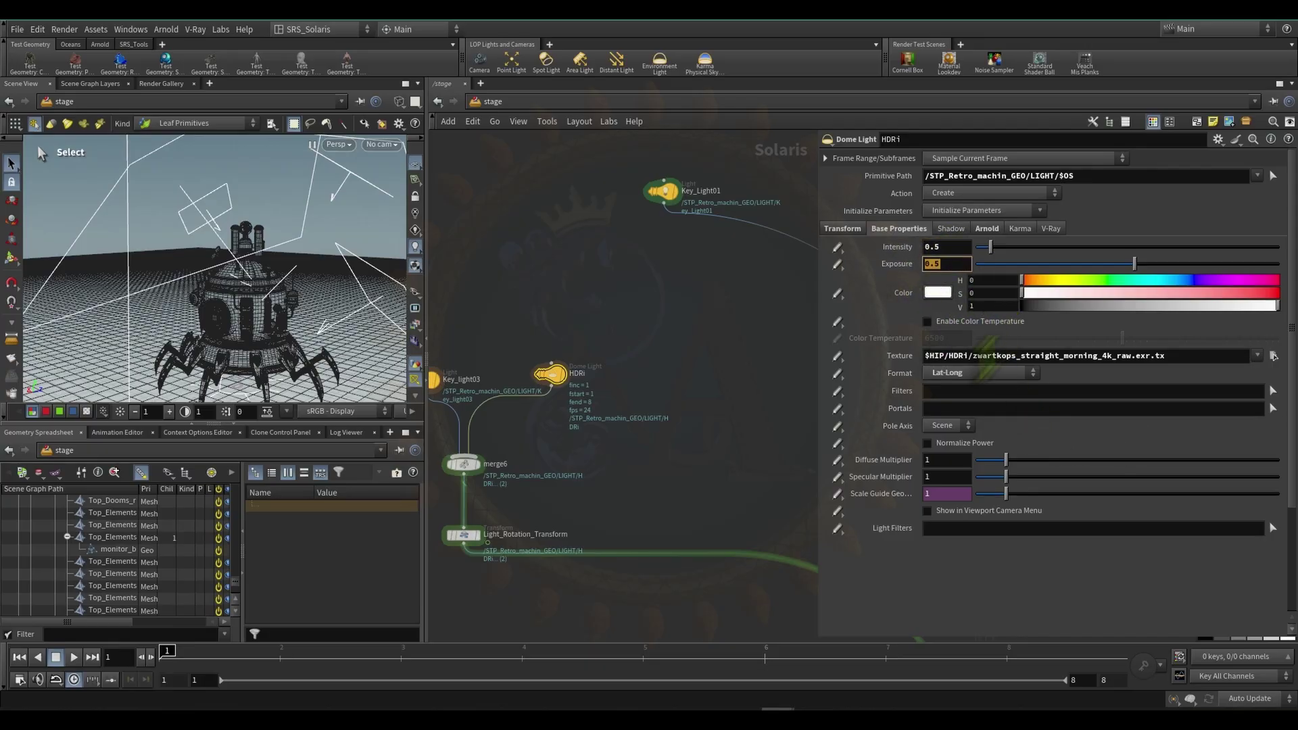
# - Review the HDRi dome light's Arnold Contribution settings, including Camera and AOV Light Group
pyautogui.click(989, 229)
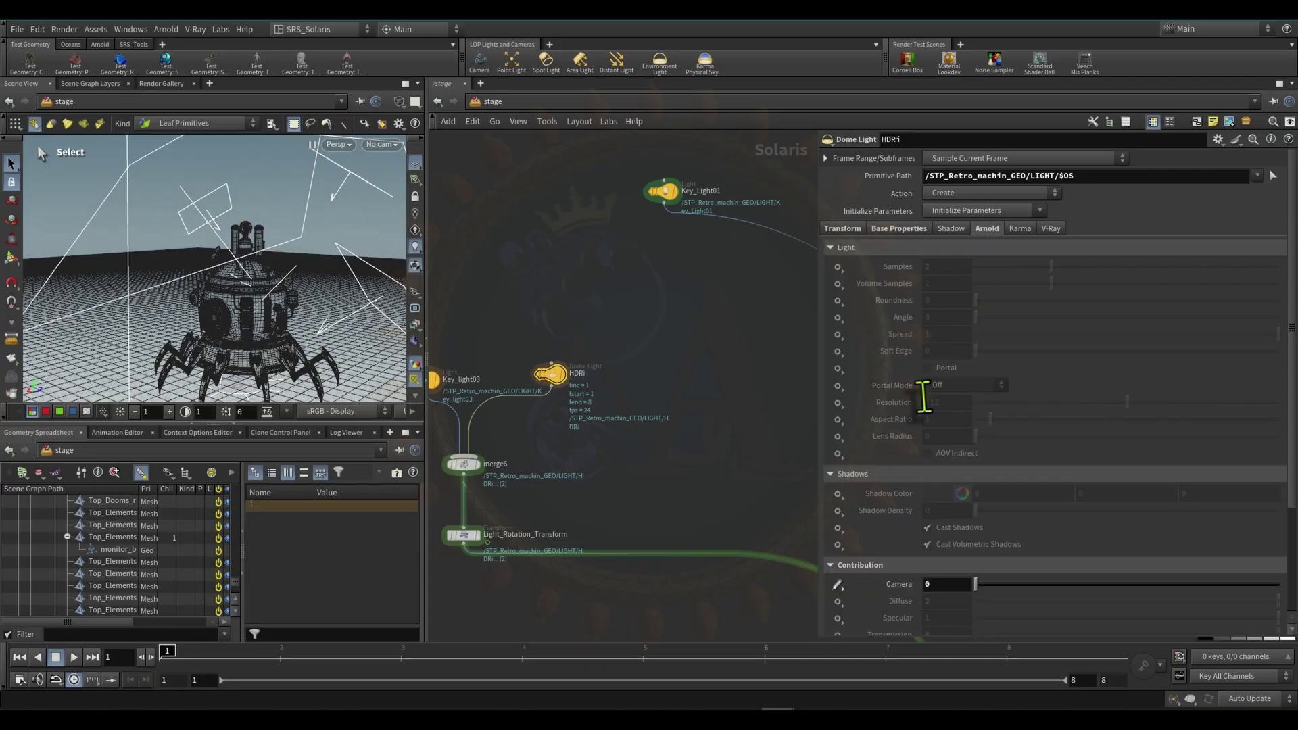
pyautogui.scroll(-5, 923, 397)
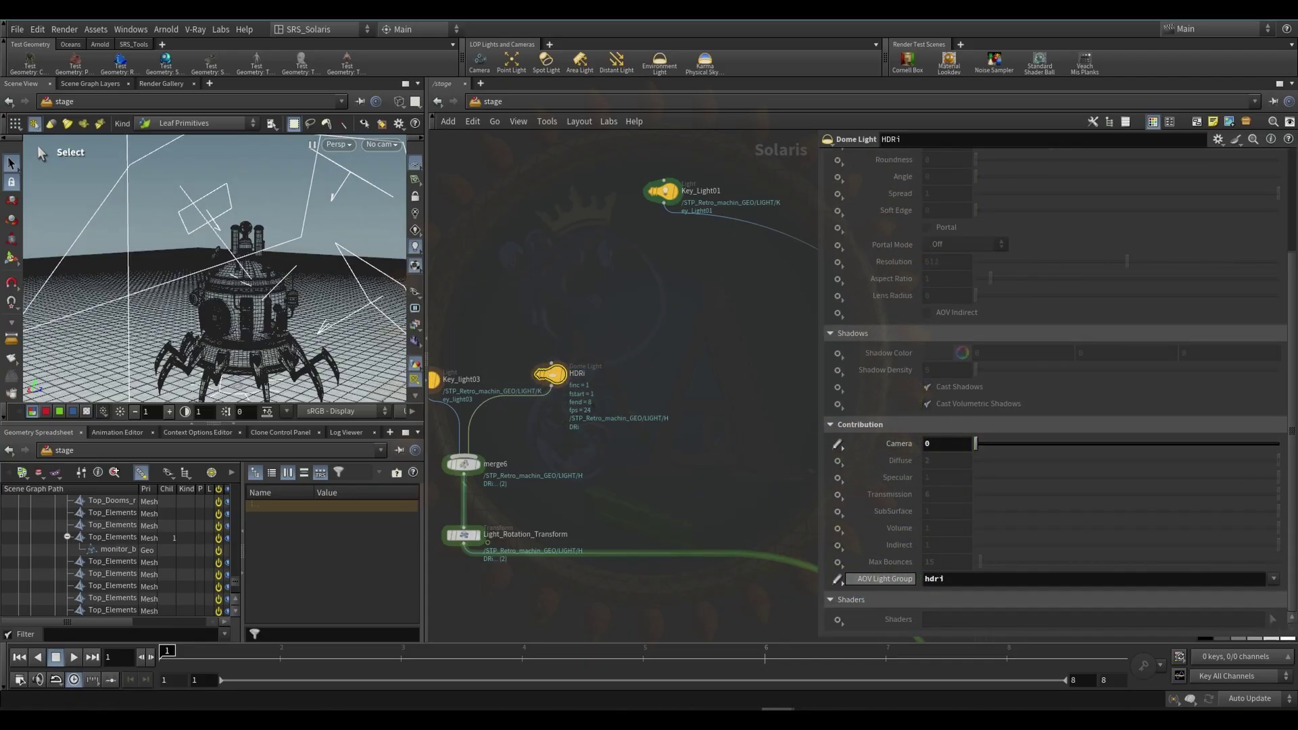
pyautogui.click(975, 581)
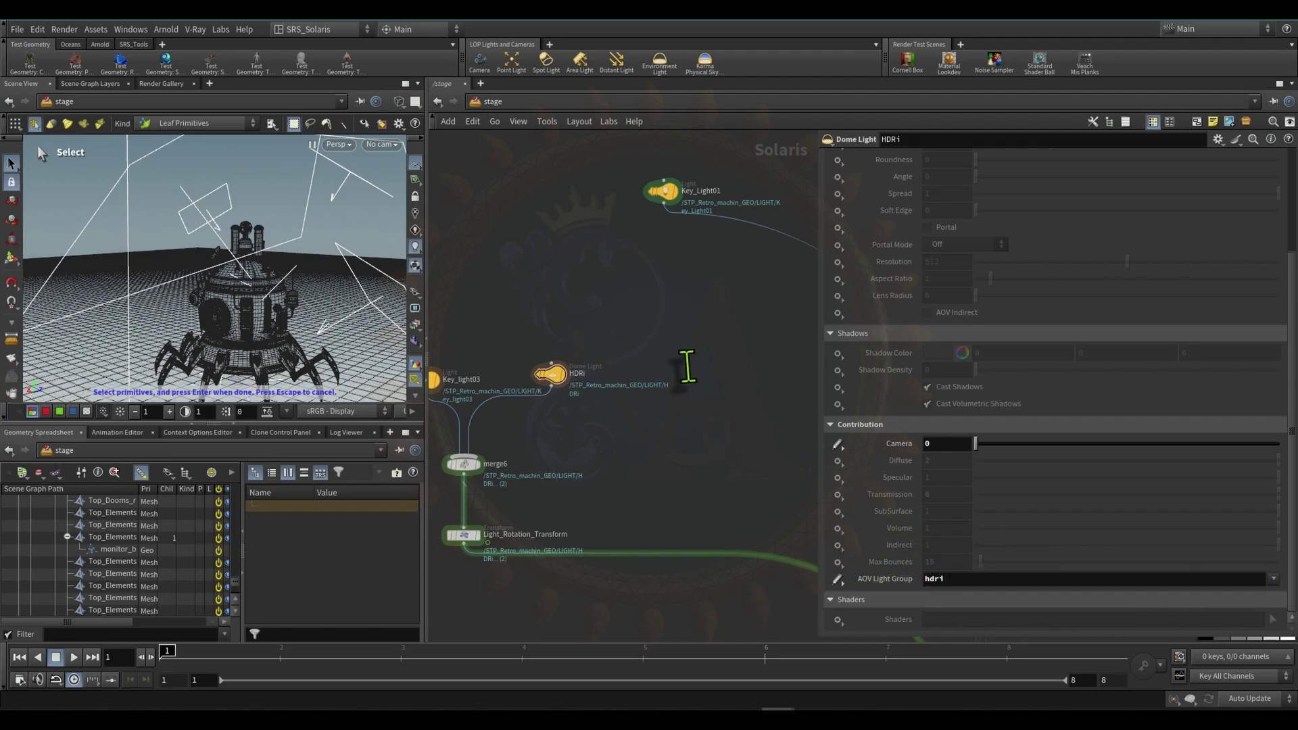
# - Select merge2, where all the lights join, and inspect its available merge styles without changing Simple Merge
pyautogui.scroll(-9, 687, 368)
pyautogui.moveTo(674, 486); pyautogui.dragTo(617, 454, button='middle')
pyautogui.scroll(3, 703, 449)
pyautogui.scroll(6, 703, 449)
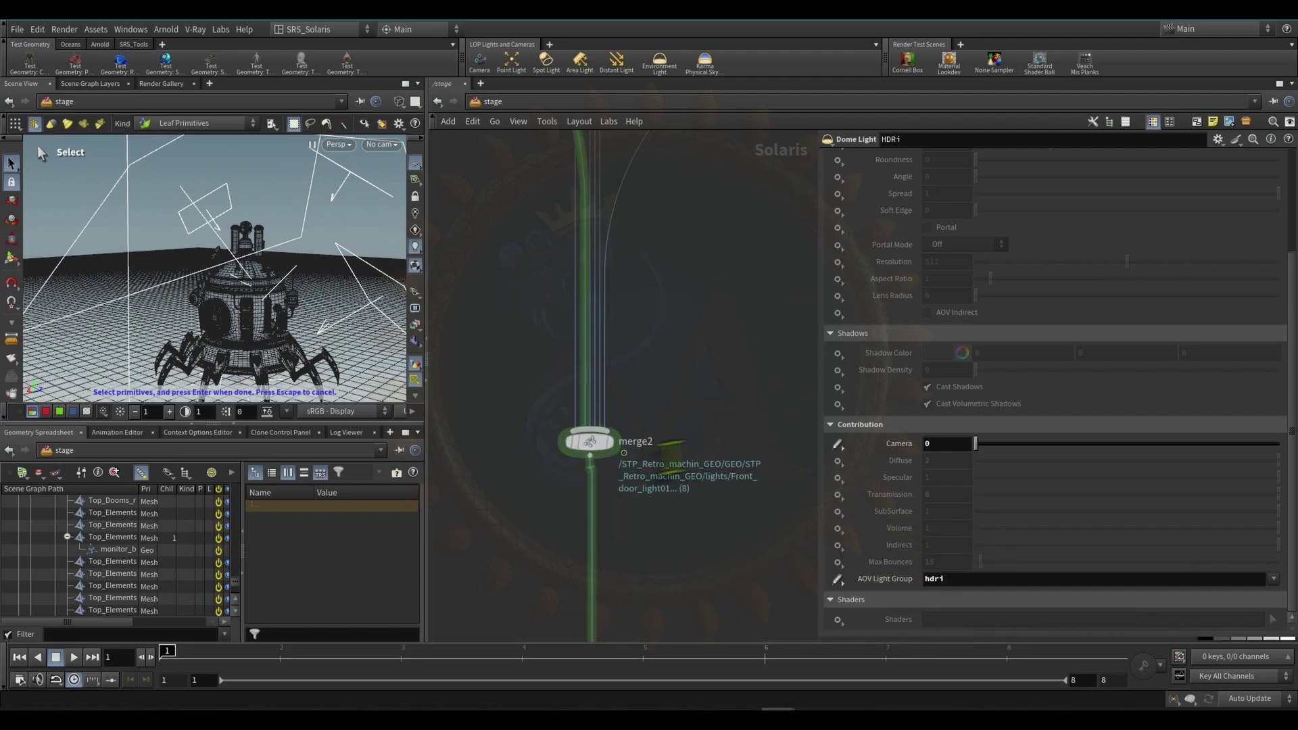
pyautogui.click(592, 442)
pyautogui.scroll(-6, 732, 392)
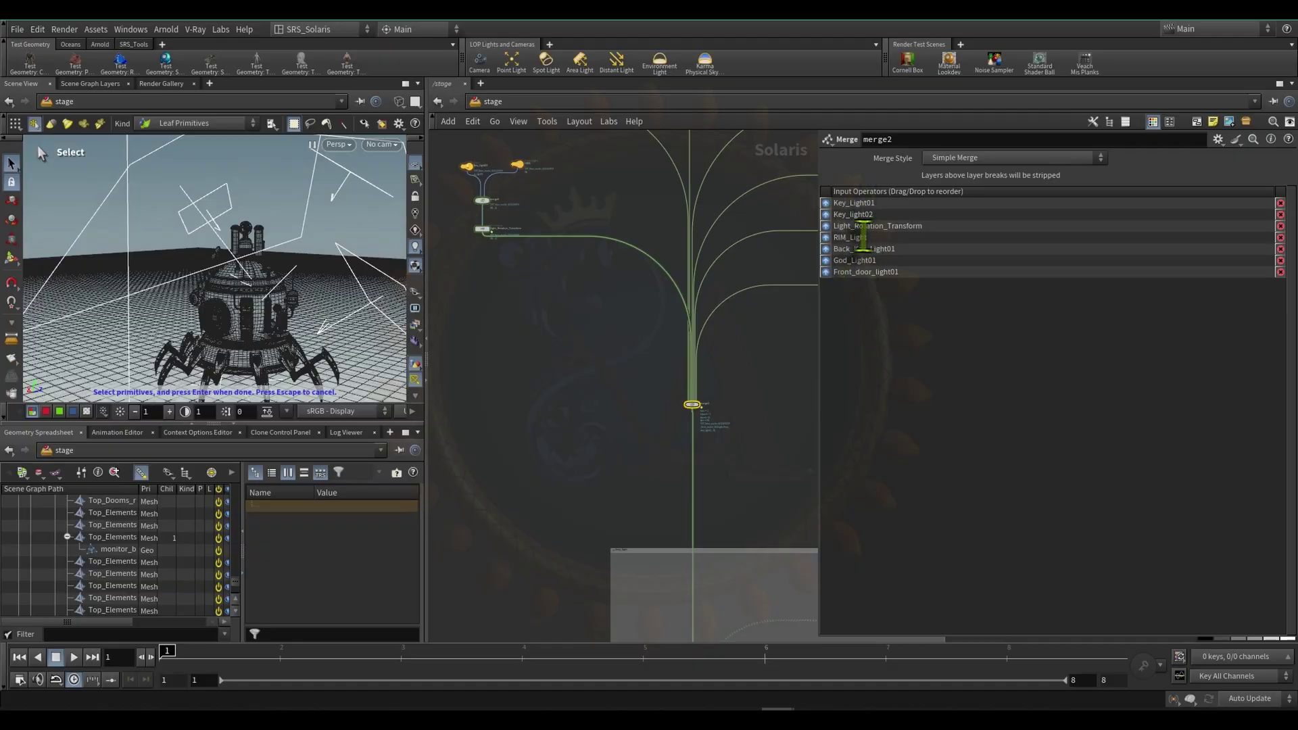
pyautogui.click(968, 161)
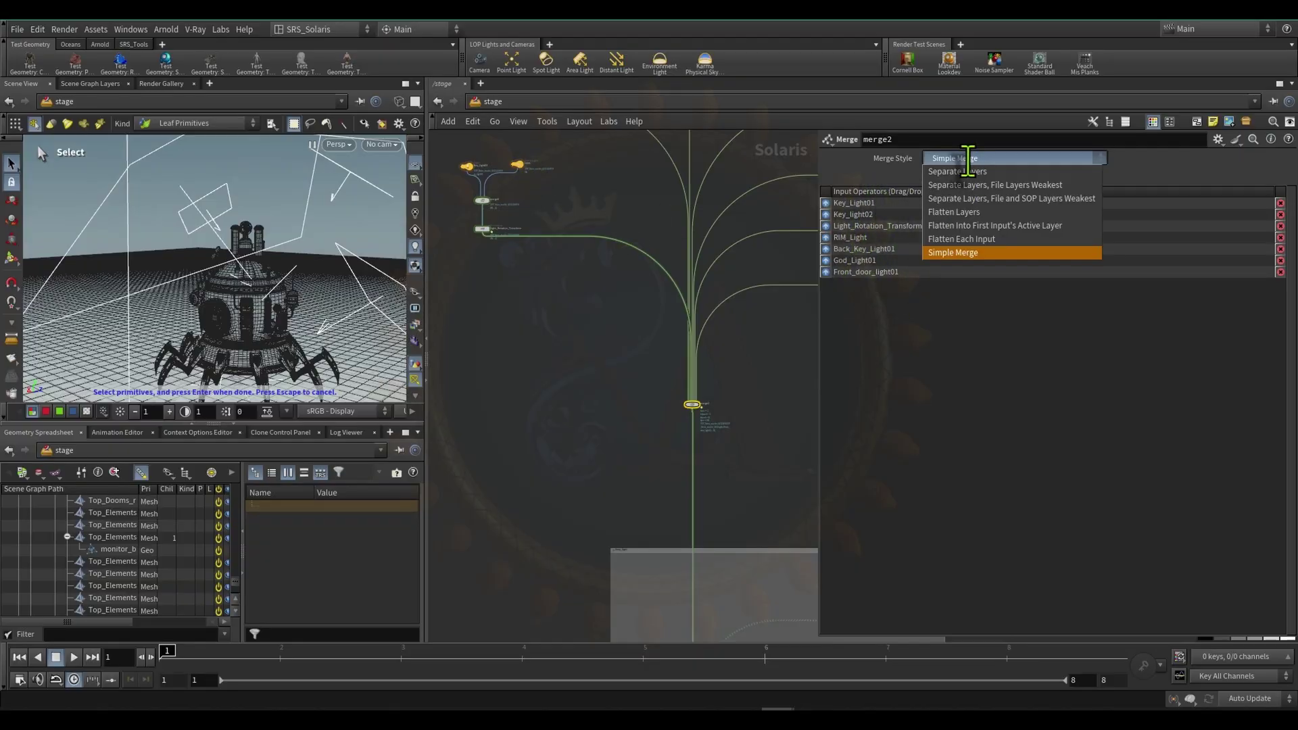
pyautogui.click(566, 342)
# - Follow the main network line past the light links group and select merge3 to show its input operators
pyautogui.scroll(-8, 634, 433)
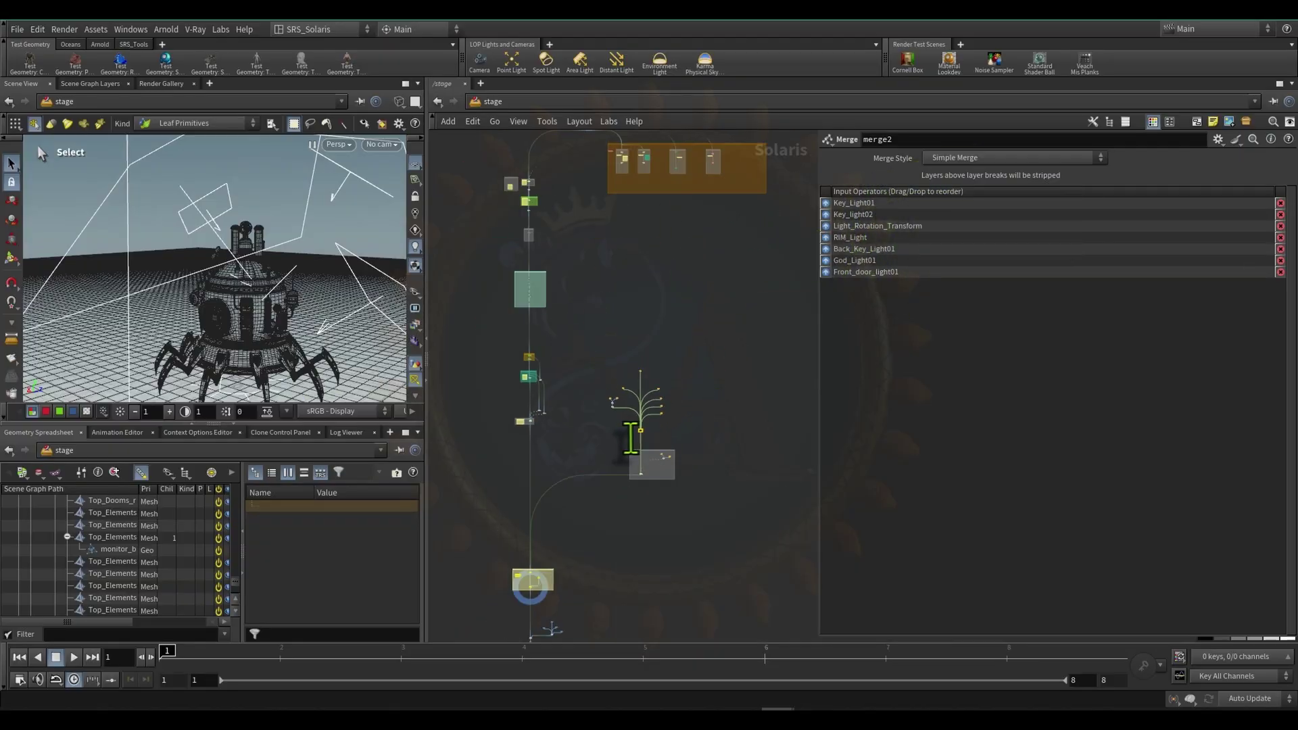
pyautogui.moveTo(599, 567); pyautogui.dragTo(696, 399, button='middle')
pyautogui.scroll(10, 669, 446)
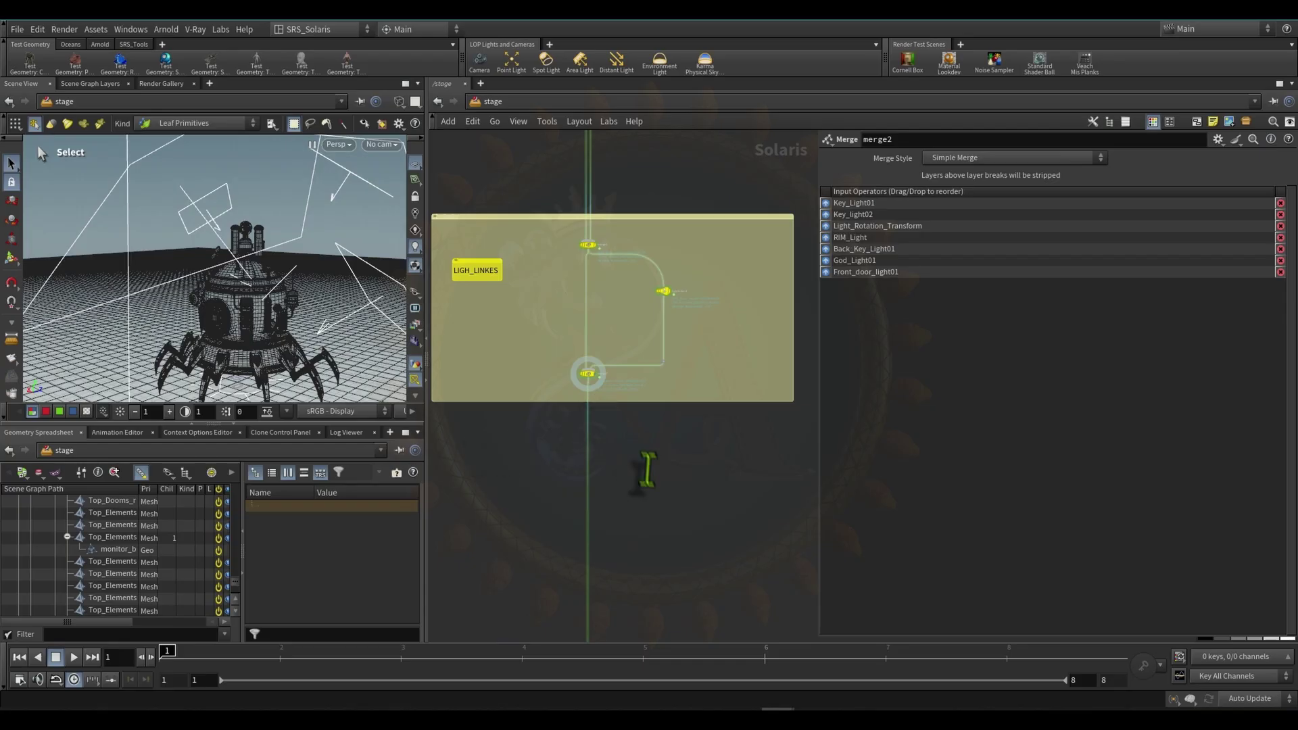
pyautogui.scroll(5, 589, 378)
pyautogui.scroll(-9, 589, 380)
pyautogui.moveTo(612, 541); pyautogui.dragTo(623, 374, button='middle')
pyautogui.scroll(4, 623, 373)
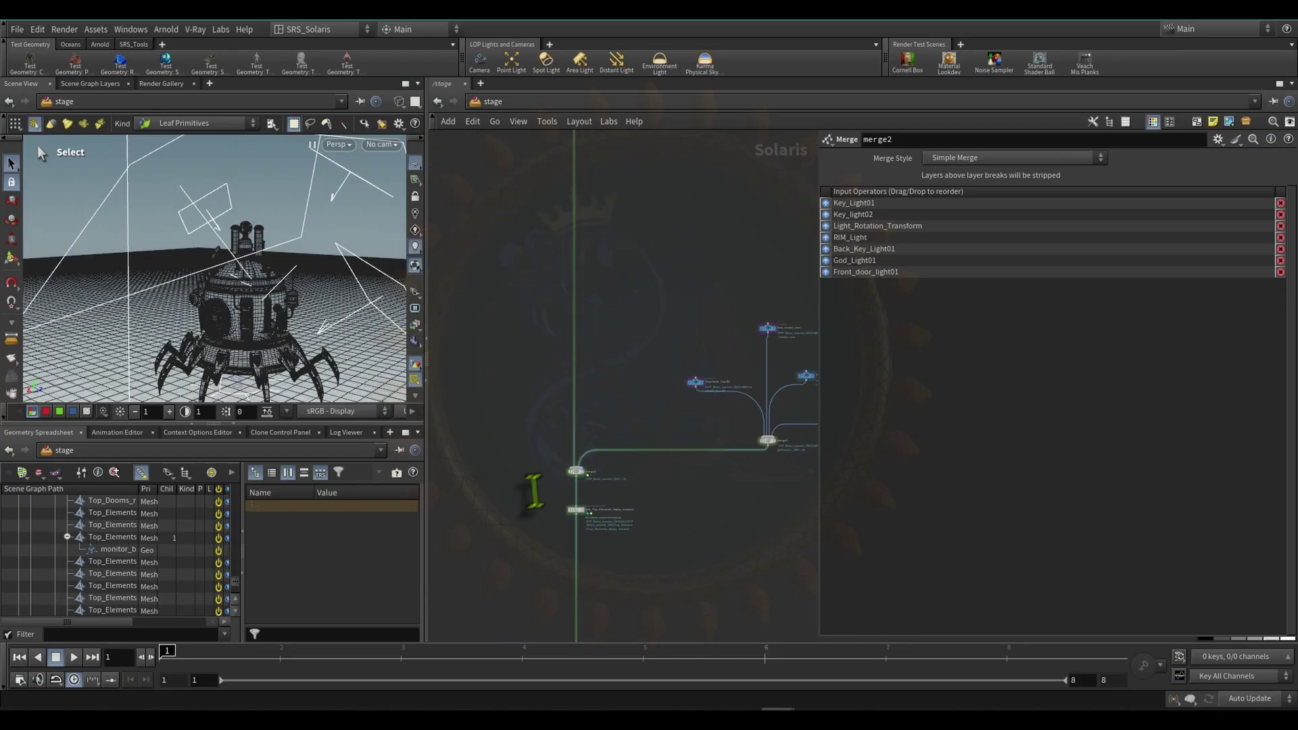
pyautogui.click(575, 472)
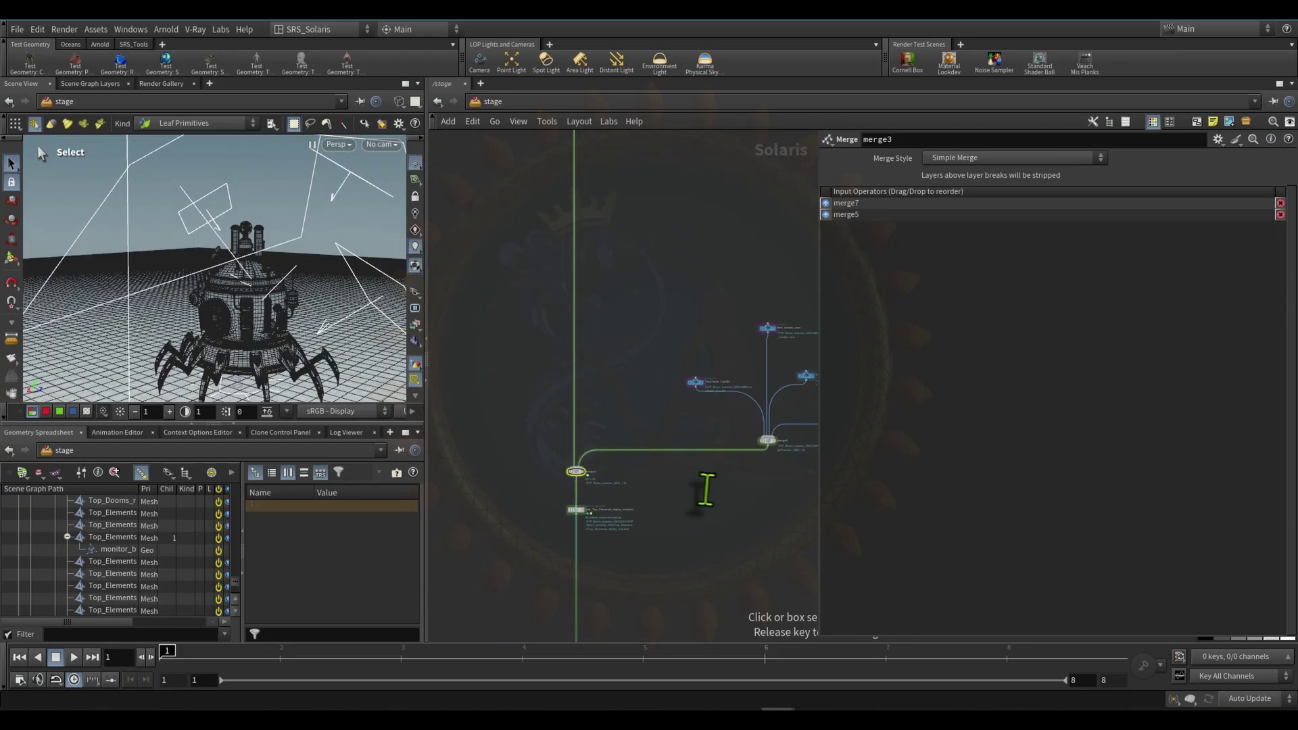
# - Select the test_render_cam camera in the branch feeding merge5 and review its transform values
pyautogui.moveTo(704, 506); pyautogui.dragTo(518, 560, button='middle')
pyautogui.scroll(6, 518, 429)
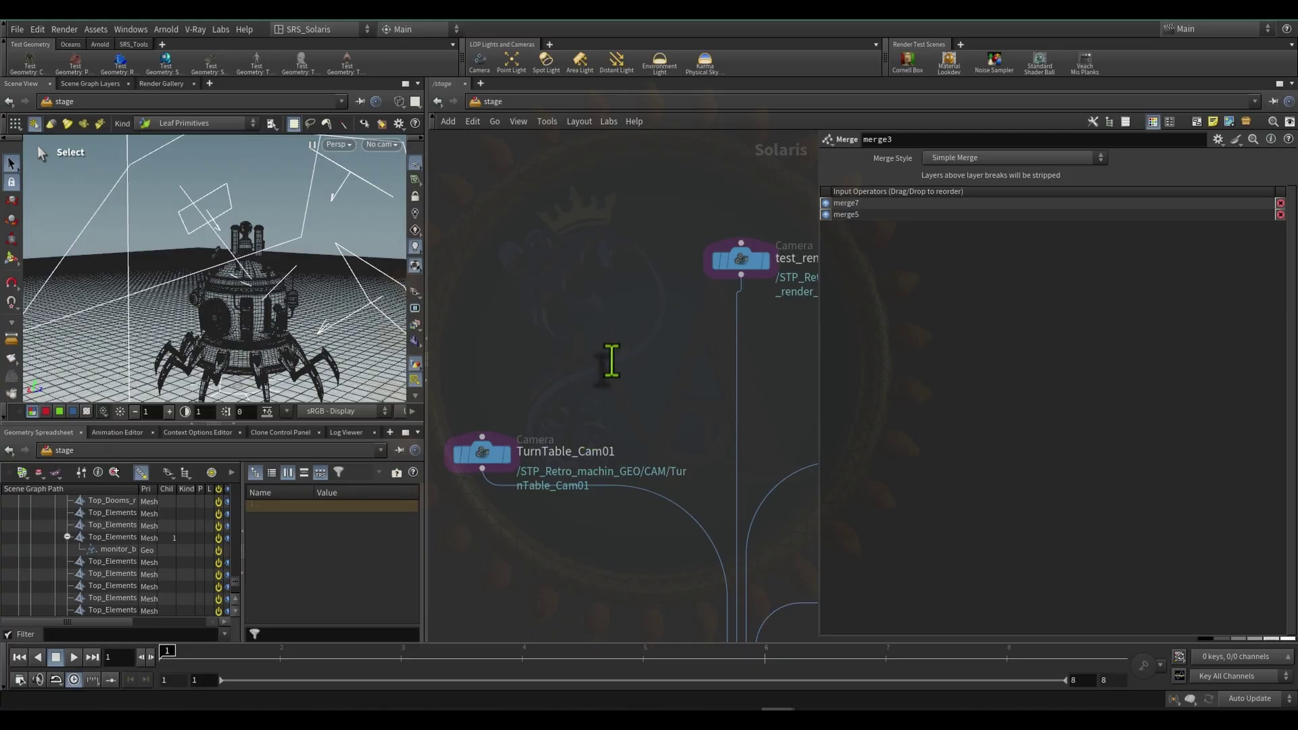
pyautogui.moveTo(611, 359); pyautogui.dragTo(447, 487)
pyautogui.moveTo(637, 342); pyautogui.dragTo(511, 406, button='middle')
pyautogui.moveTo(537, 397); pyautogui.dragTo(718, 263)
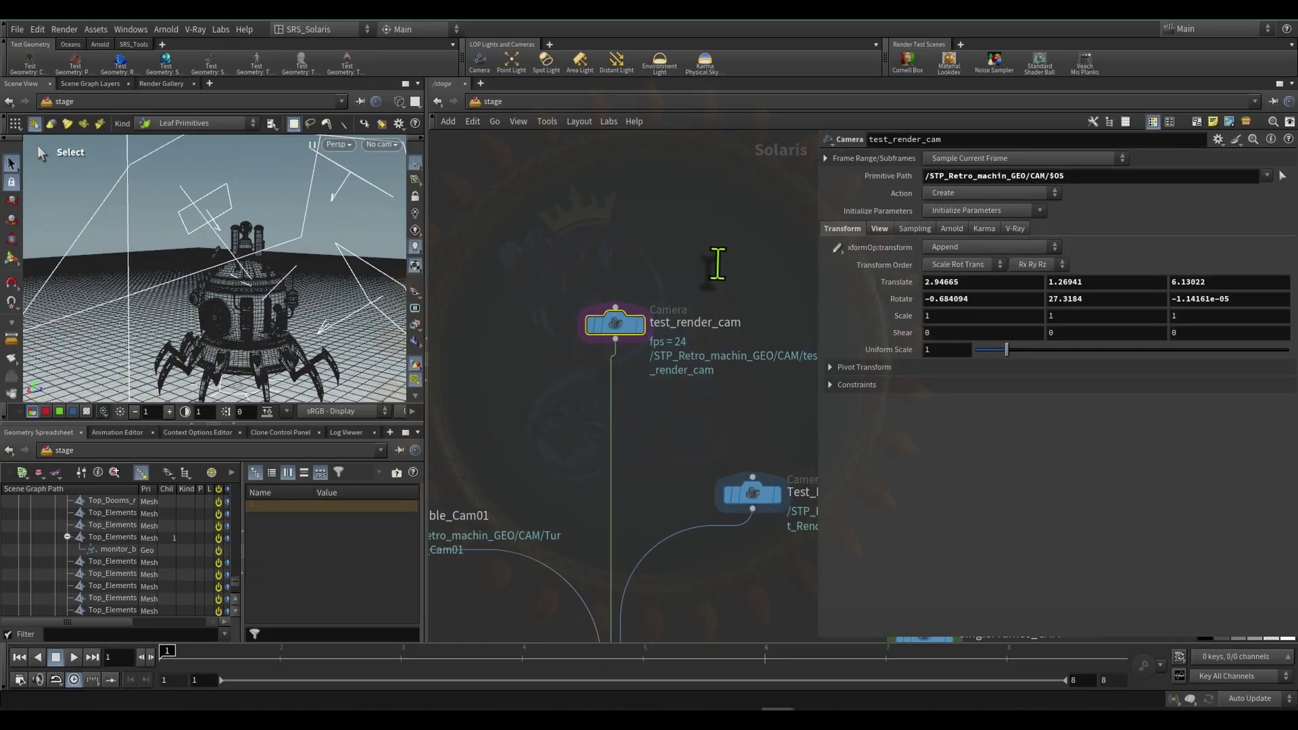
pyautogui.scroll(-5, 678, 267)
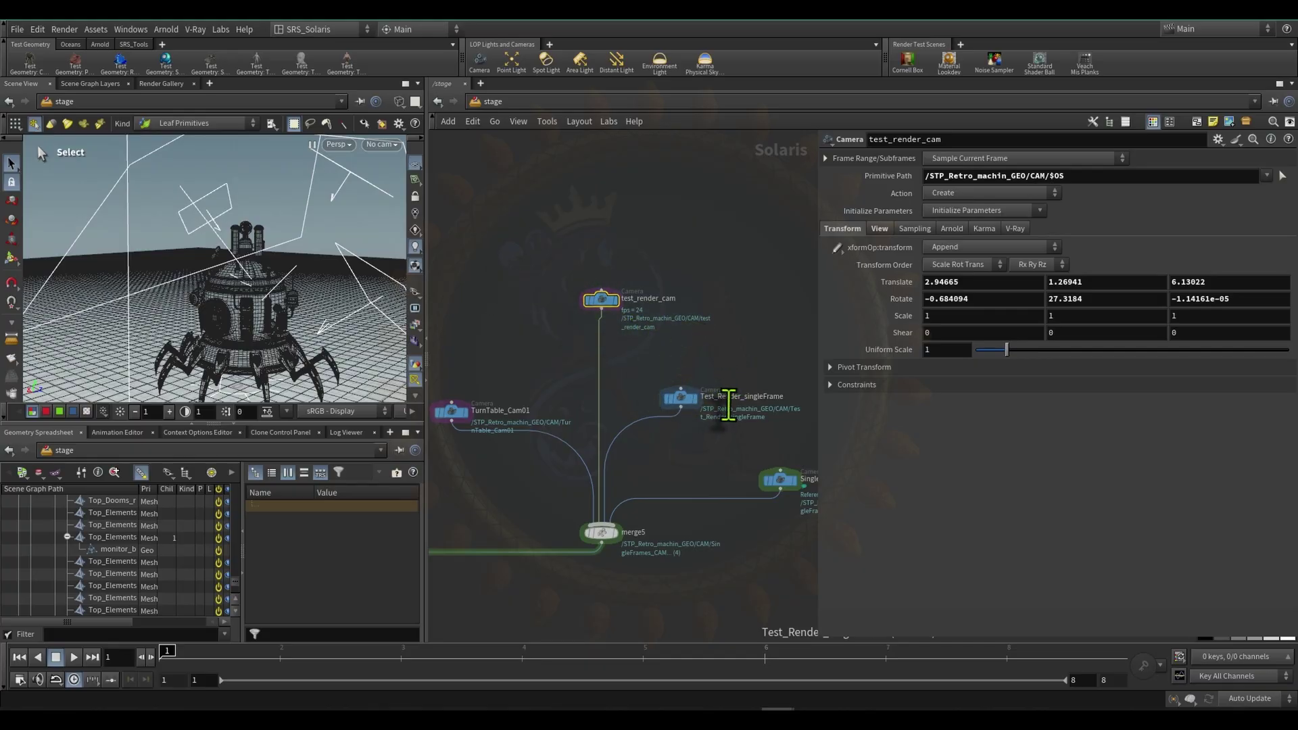
# - Review the Test_Render_singleFrame camera, and show the transform values of SingleFrames_CAM
pyautogui.scroll(3, 613, 420)
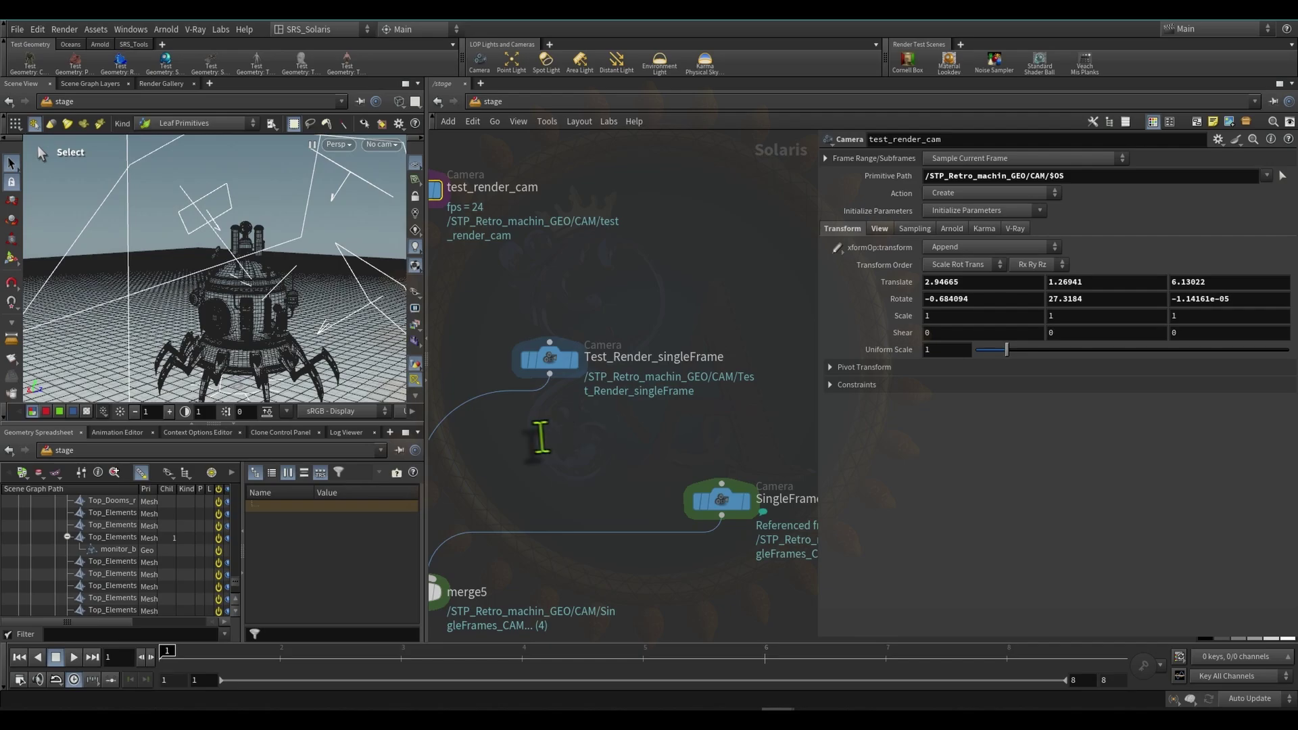
pyautogui.moveTo(540, 434); pyautogui.dragTo(696, 349)
pyautogui.moveTo(518, 311); pyautogui.dragTo(689, 419)
pyautogui.moveTo(704, 429); pyautogui.dragTo(571, 321, button='middle')
pyautogui.moveTo(516, 342); pyautogui.dragTo(734, 455)
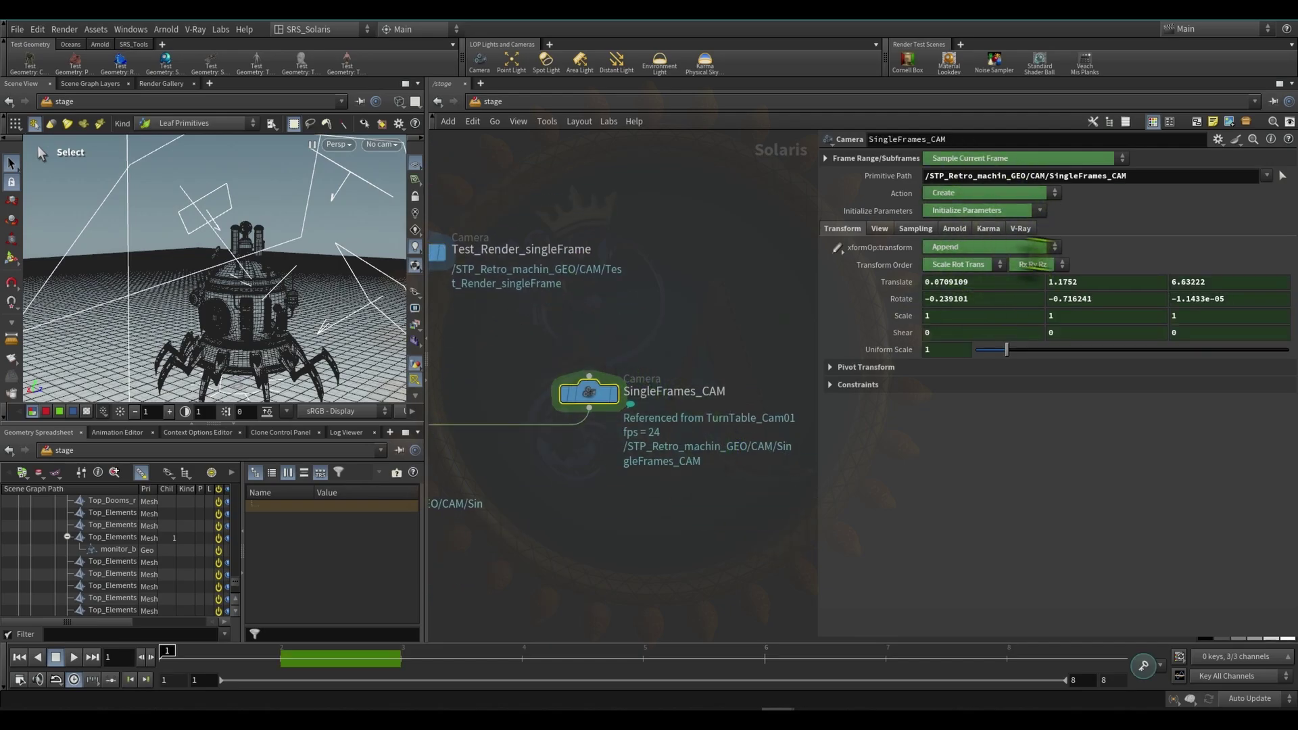
pyautogui.scroll(-5, 681, 345)
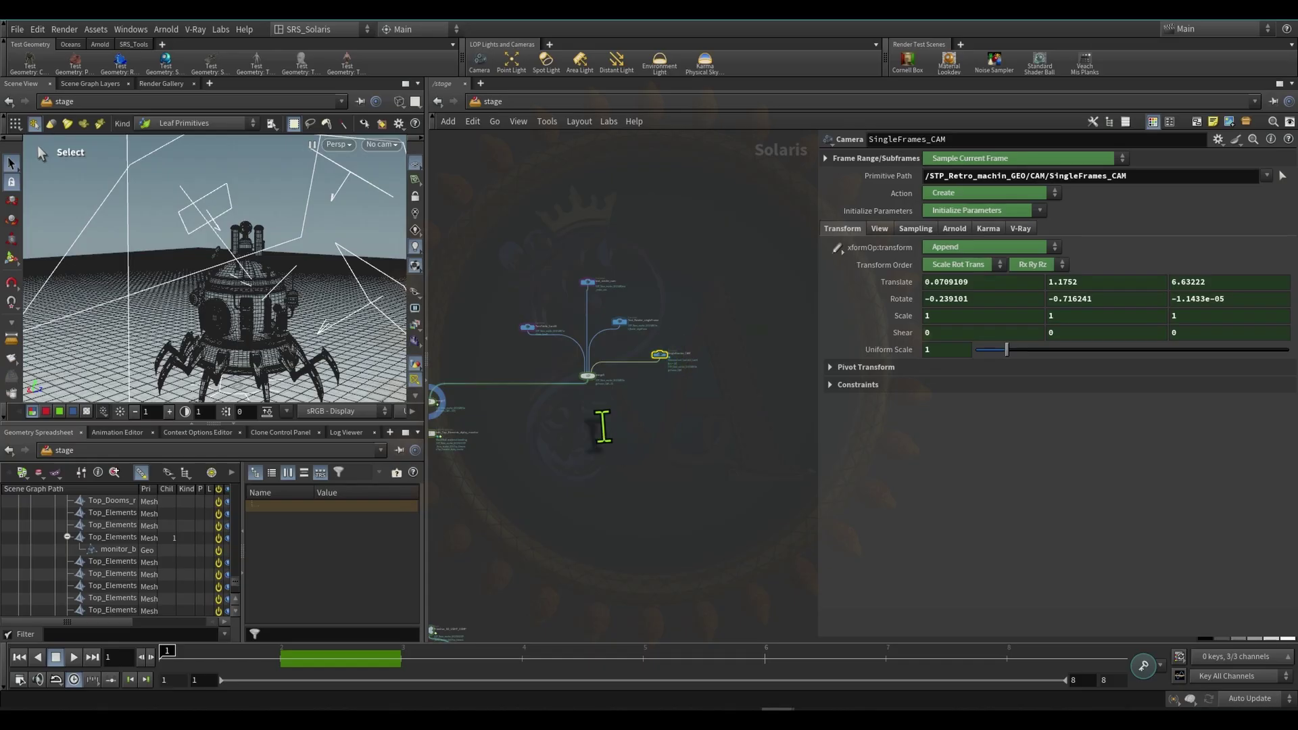
# - Select the edit_Top_Elements_diplsy_monitor node below merge3 to show its primitives and material binding
pyautogui.moveTo(603, 427); pyautogui.dragTo(718, 451, button='middle')
pyautogui.scroll(6, 563, 436)
pyautogui.moveTo(630, 518); pyautogui.dragTo(704, 377, button='middle')
pyautogui.moveTo(468, 476); pyautogui.dragTo(689, 331)
pyautogui.moveTo(736, 351); pyautogui.dragTo(697, 380, button='middle')
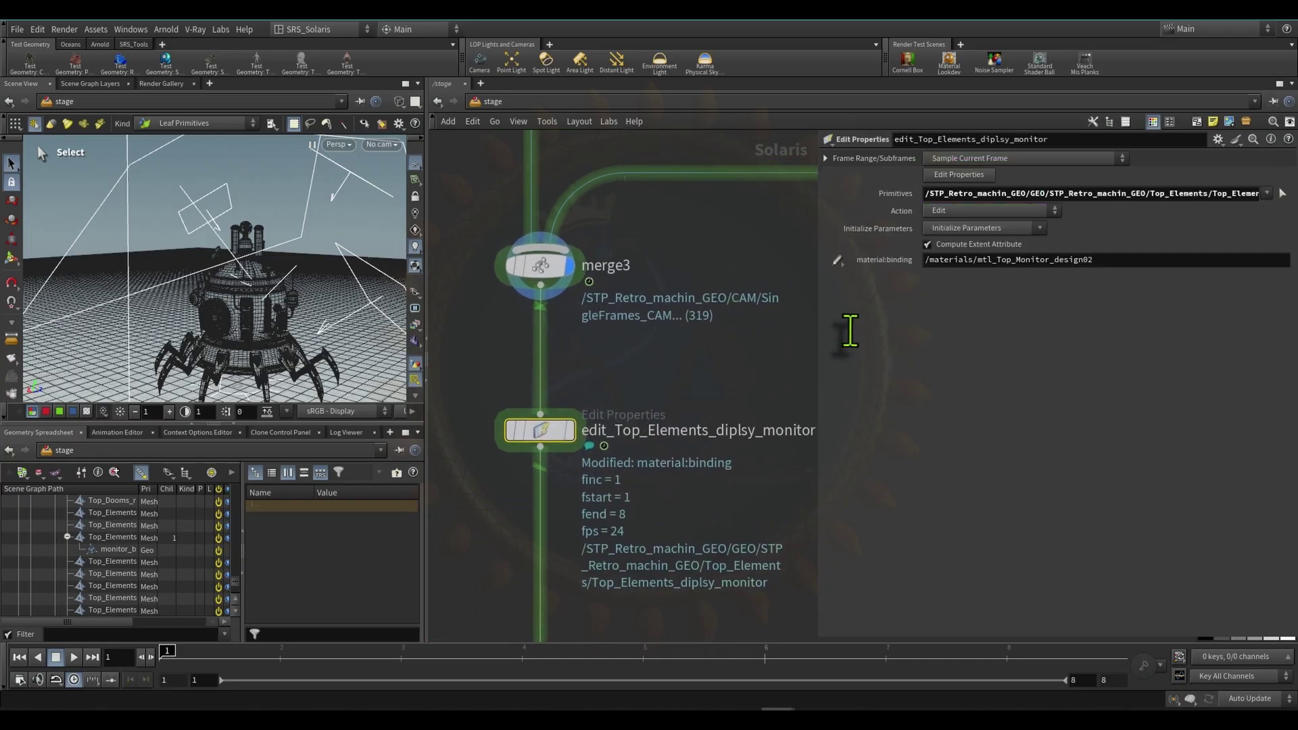
# - Hide the light guides in the scene view and frame the display monitor on top of the machine
pyautogui.click(1282, 194)
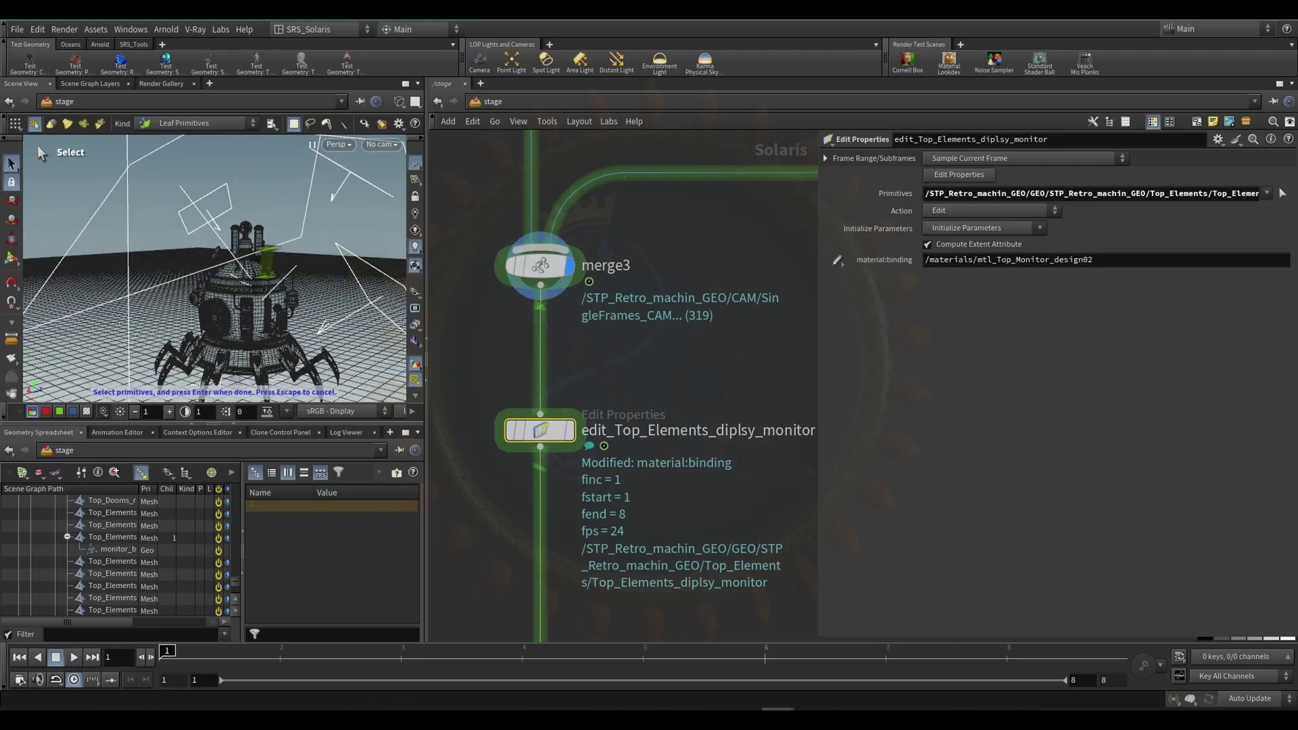
pyautogui.click(415, 380)
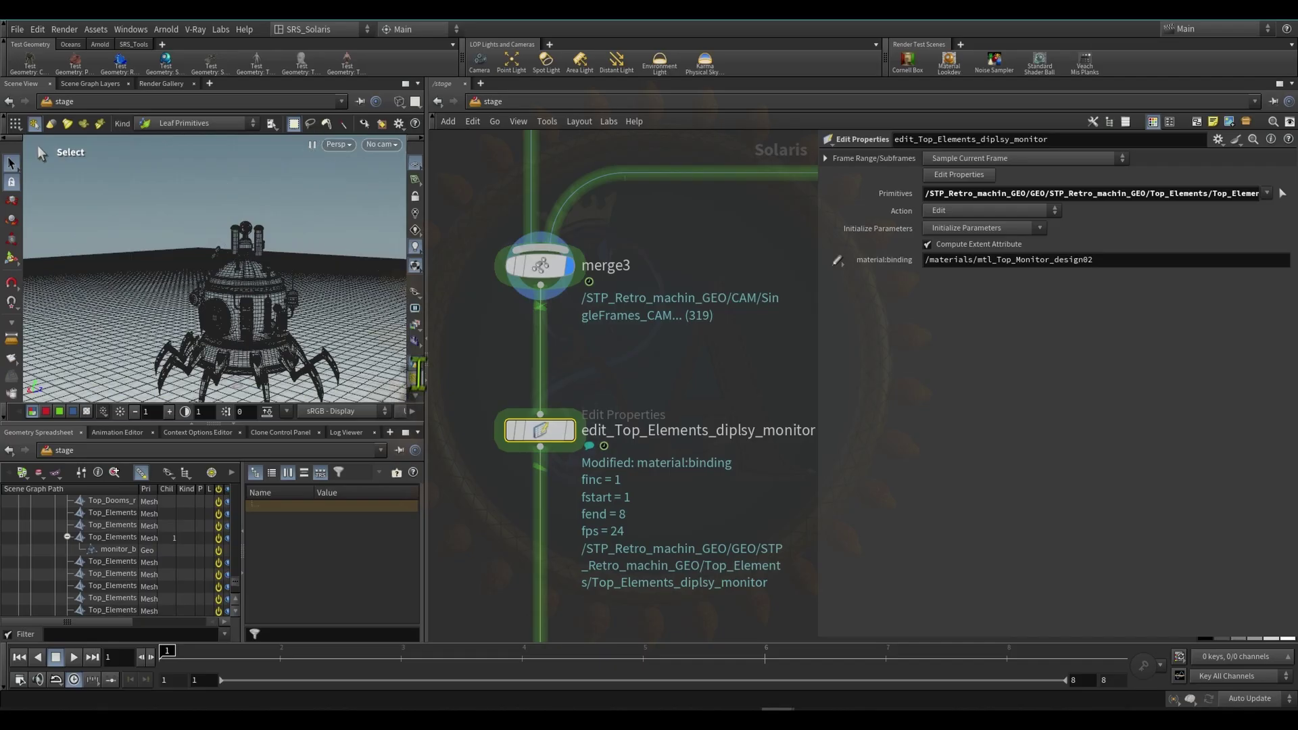
pyautogui.scroll(-3, 415, 375)
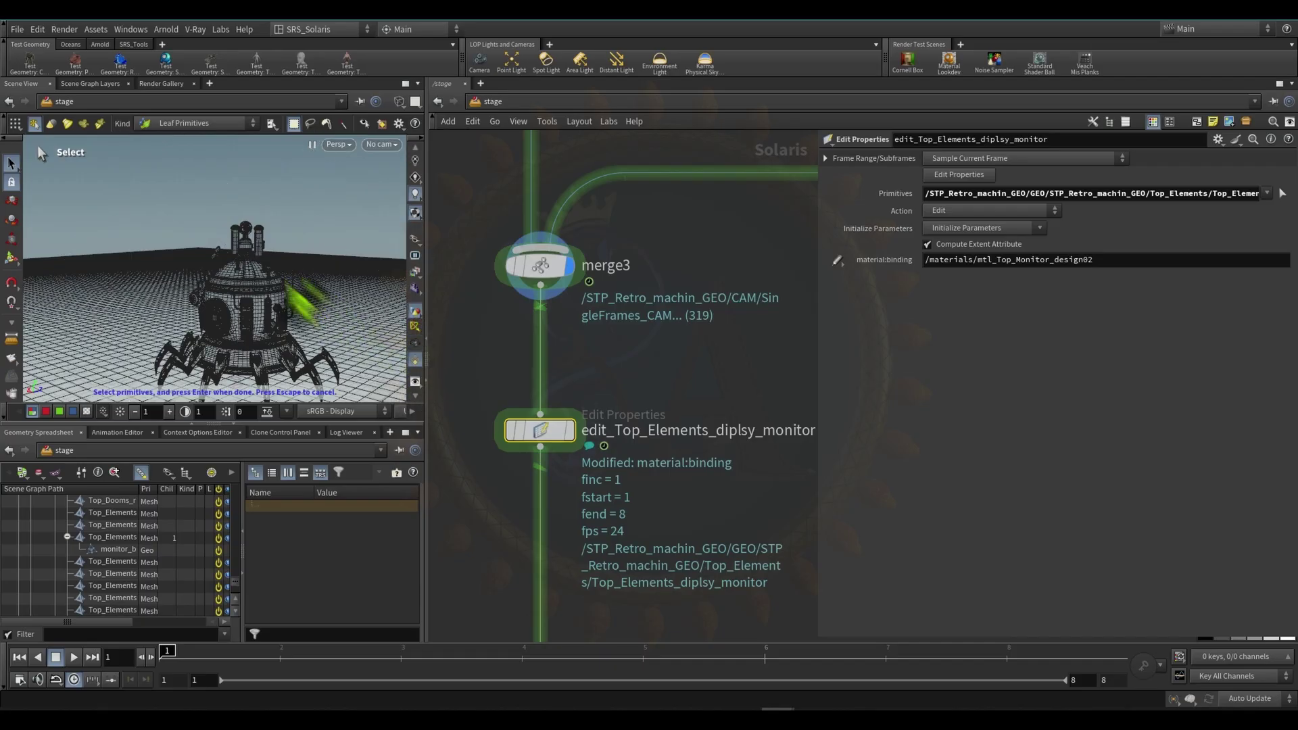
pyautogui.keyDown('alt'); pyautogui.moveTo(211, 298); pyautogui.dragTo(161, 296); pyautogui.keyUp('alt')
pyautogui.moveTo(291, 298)
pyautogui.keyDown('alt'); pyautogui.mouseDown()
pyautogui.moveTo(360, 298)
pyautogui.moveTo(322, 308)
pyautogui.mouseUp(); pyautogui.keyUp('alt')
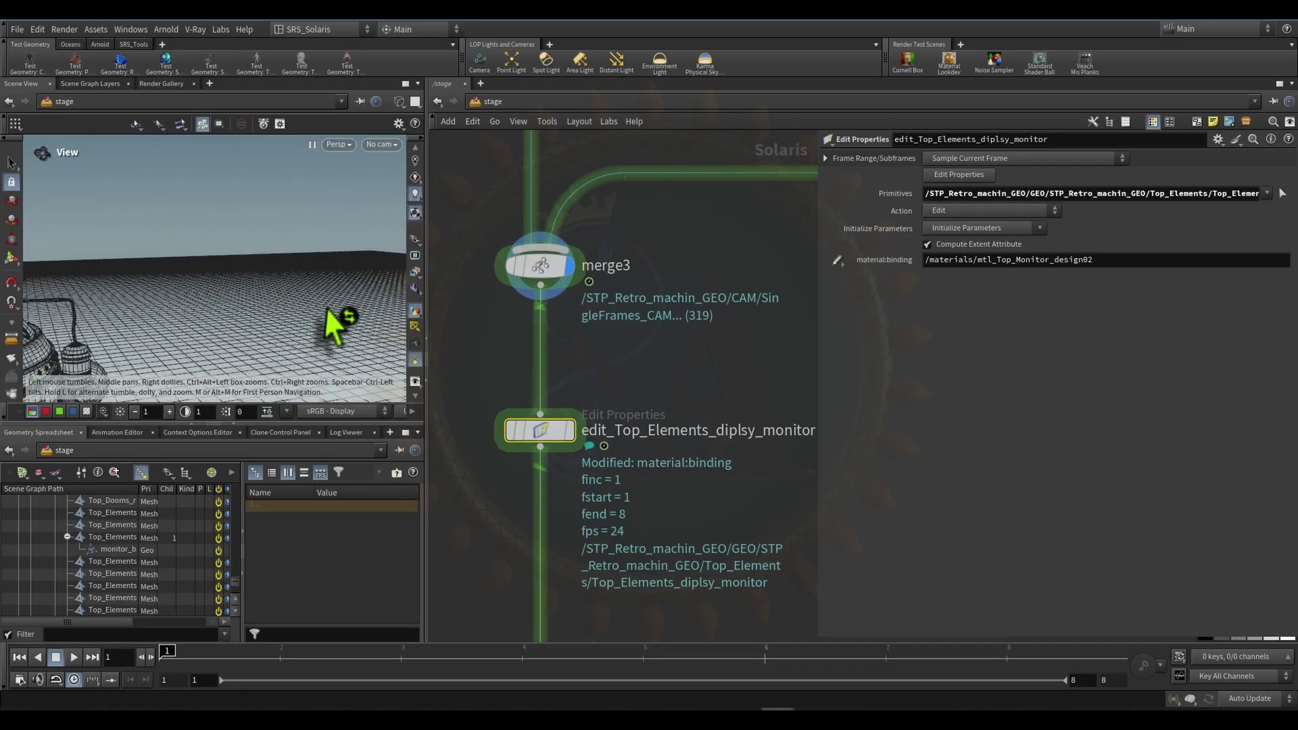
pyautogui.moveTo(170, 291)
pyautogui.keyDown('alt'); pyautogui.mouseDown()
pyautogui.moveTo(259, 276)
pyautogui.moveTo(262, 292)
pyautogui.moveTo(255, 266)
pyautogui.moveTo(347, 270)
pyautogui.moveTo(246, 298)
pyautogui.moveTo(401, 321)
pyautogui.mouseUp(); pyautogui.keyUp('alt')
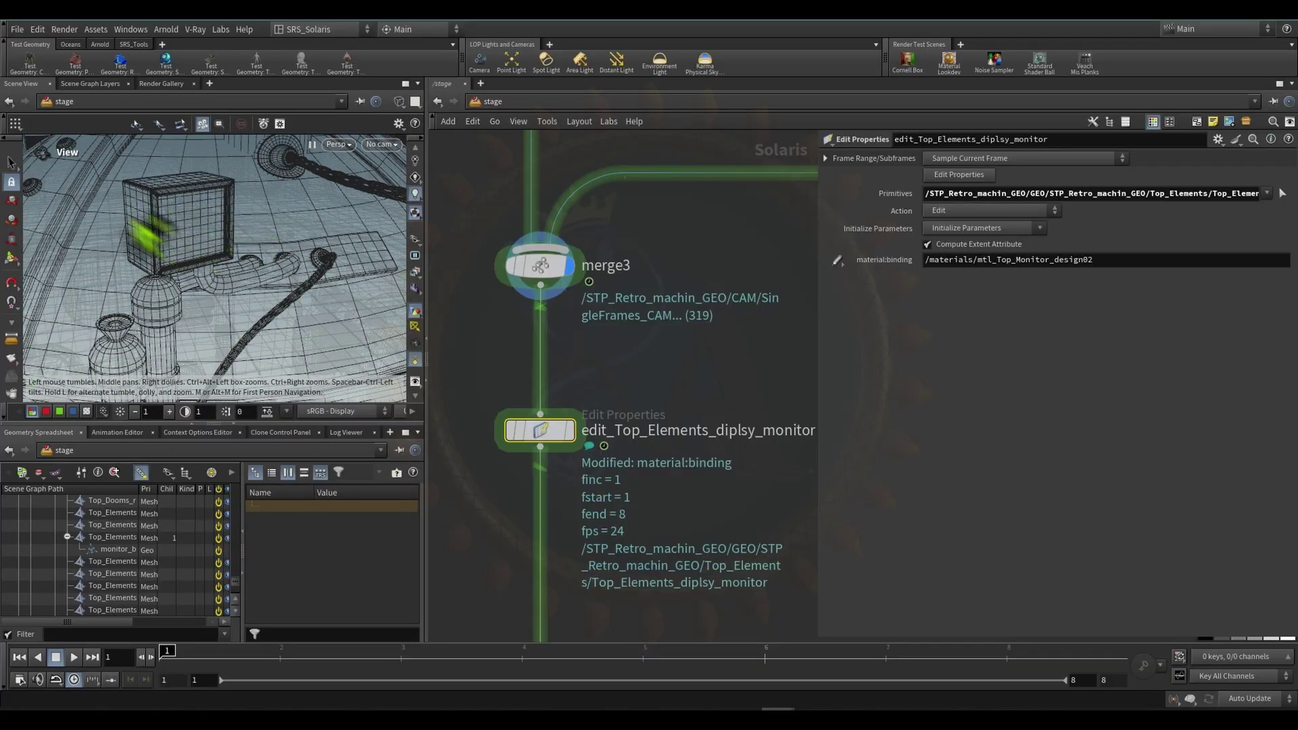
pyautogui.press('s')
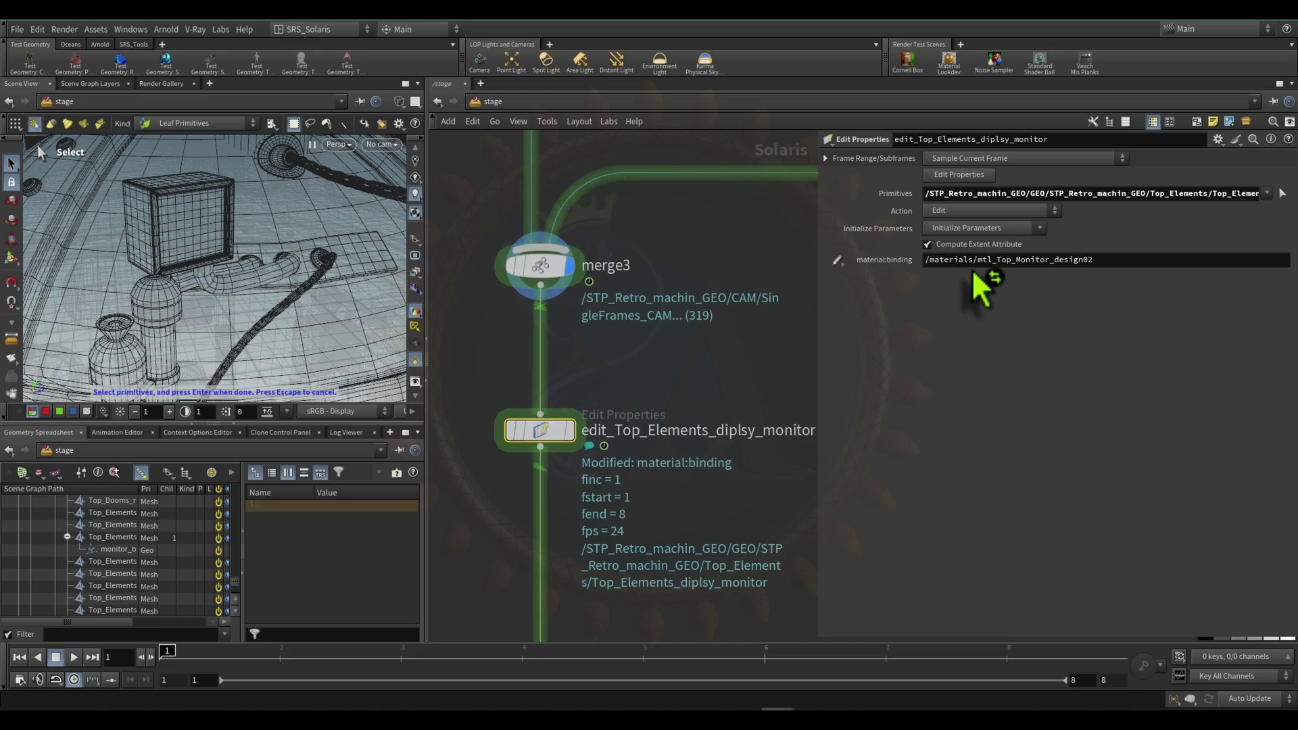
# - Select the Primitive_SG_LIGHT_COMP null above the green render layers group
pyautogui.scroll(-6, 666, 354)
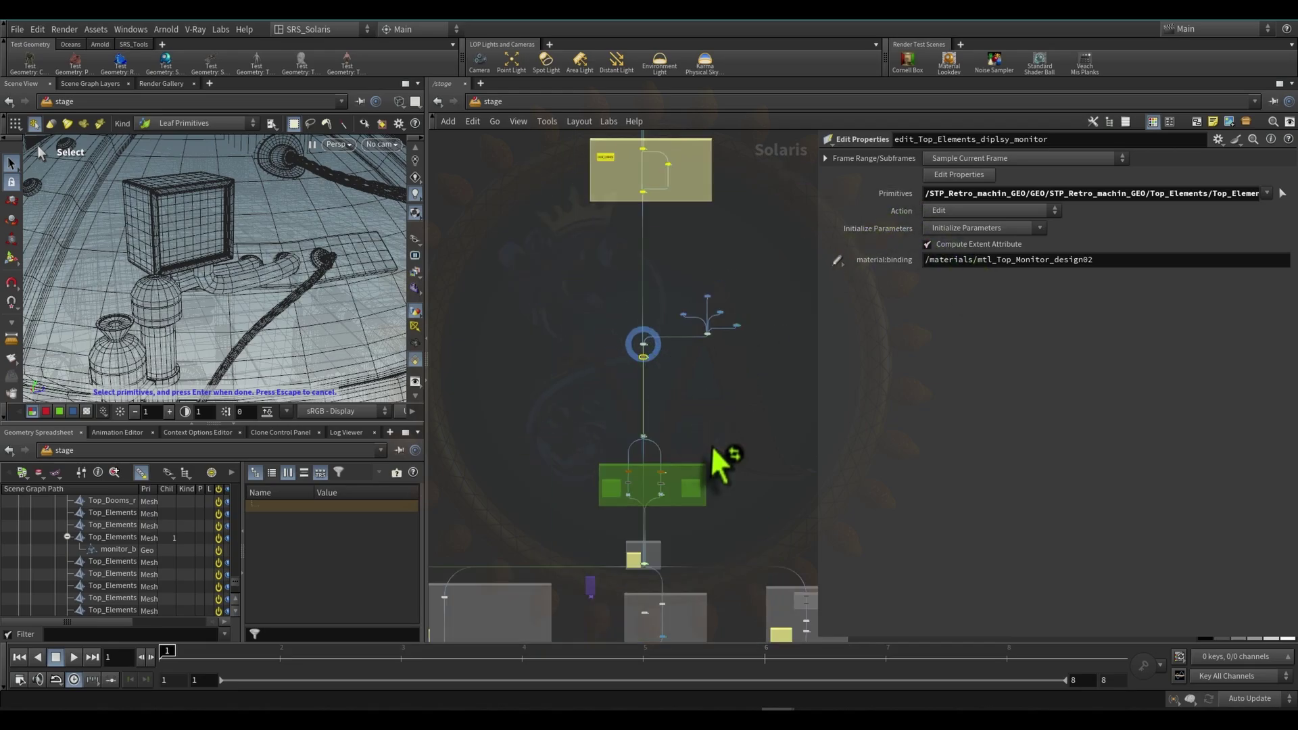
pyautogui.scroll(3, 717, 355)
pyautogui.click(611, 364)
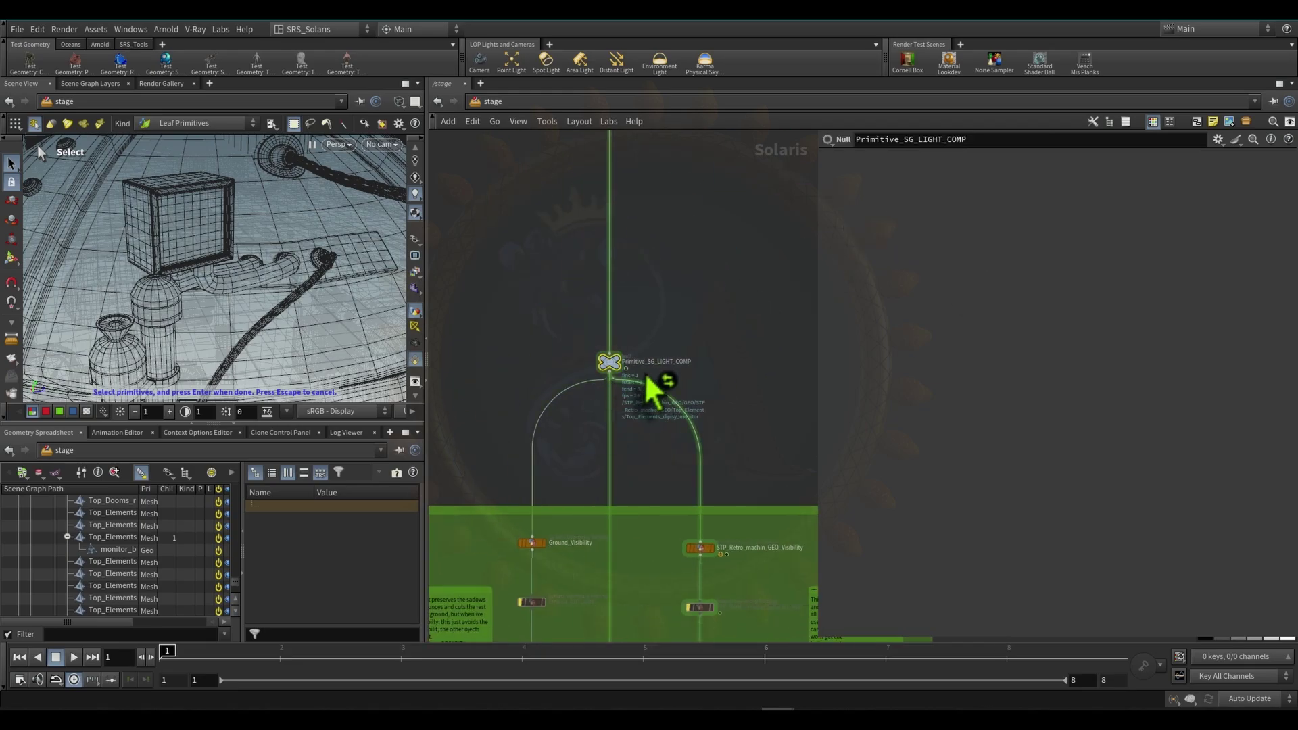
# - Set the BG_RENDER_LAYERS null below Ground_Visibility as the displayed node for the scene view
pyautogui.scroll(2, 676, 356)
pyautogui.scroll(-3, 689, 355)
pyautogui.scroll(4, 609, 460)
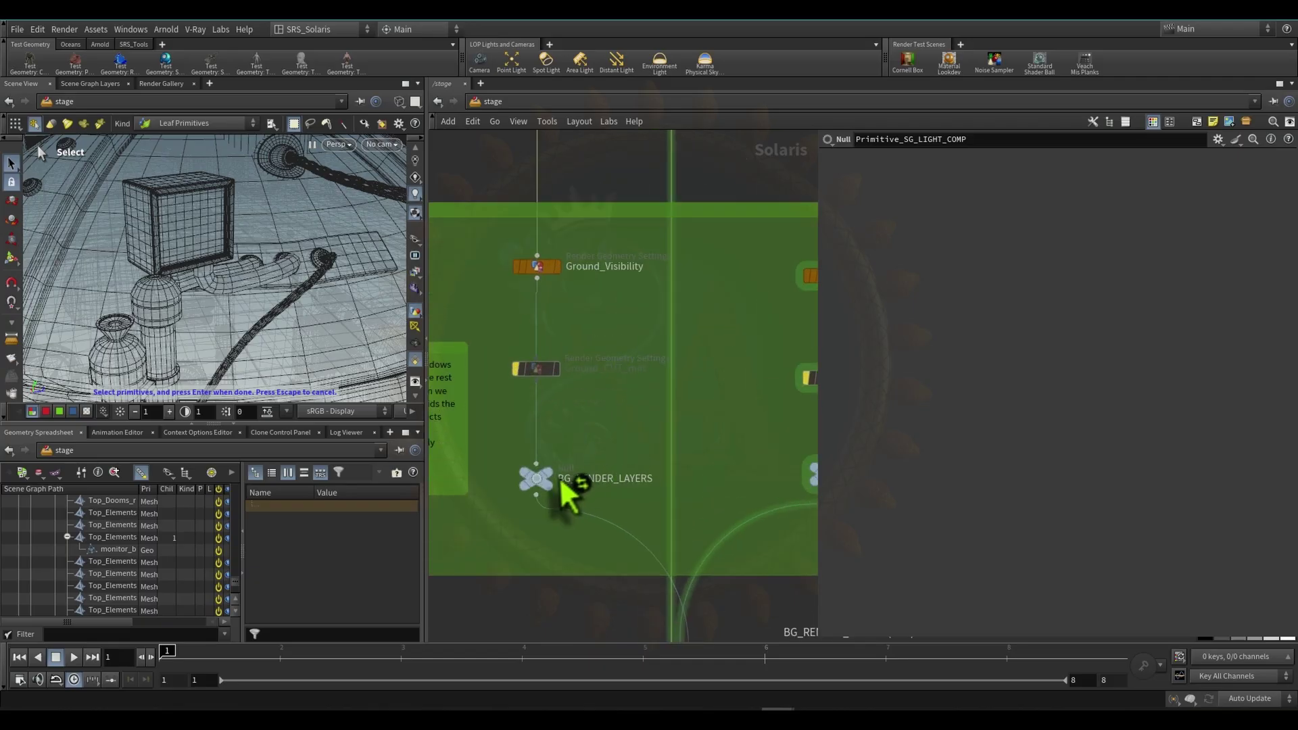
pyautogui.click(251, 277)
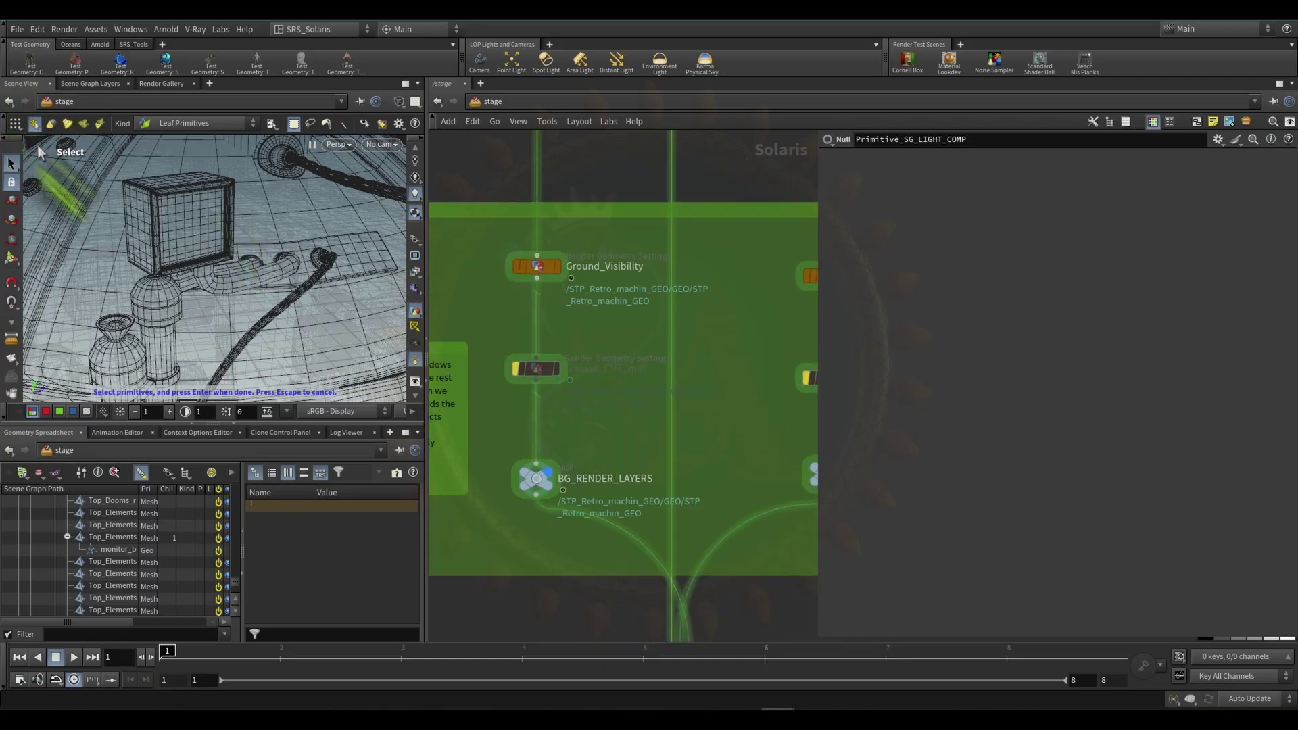
# - Set the Ground_Visibility node as the displayed node and show the whole machine on its ground in the scene view
pyautogui.press('Escape')
pyautogui.moveTo(169, 266); pyautogui.dragTo(125, 255)
pyautogui.scroll(-8, 145, 265)
pyautogui.scroll(-3, 550, 370)
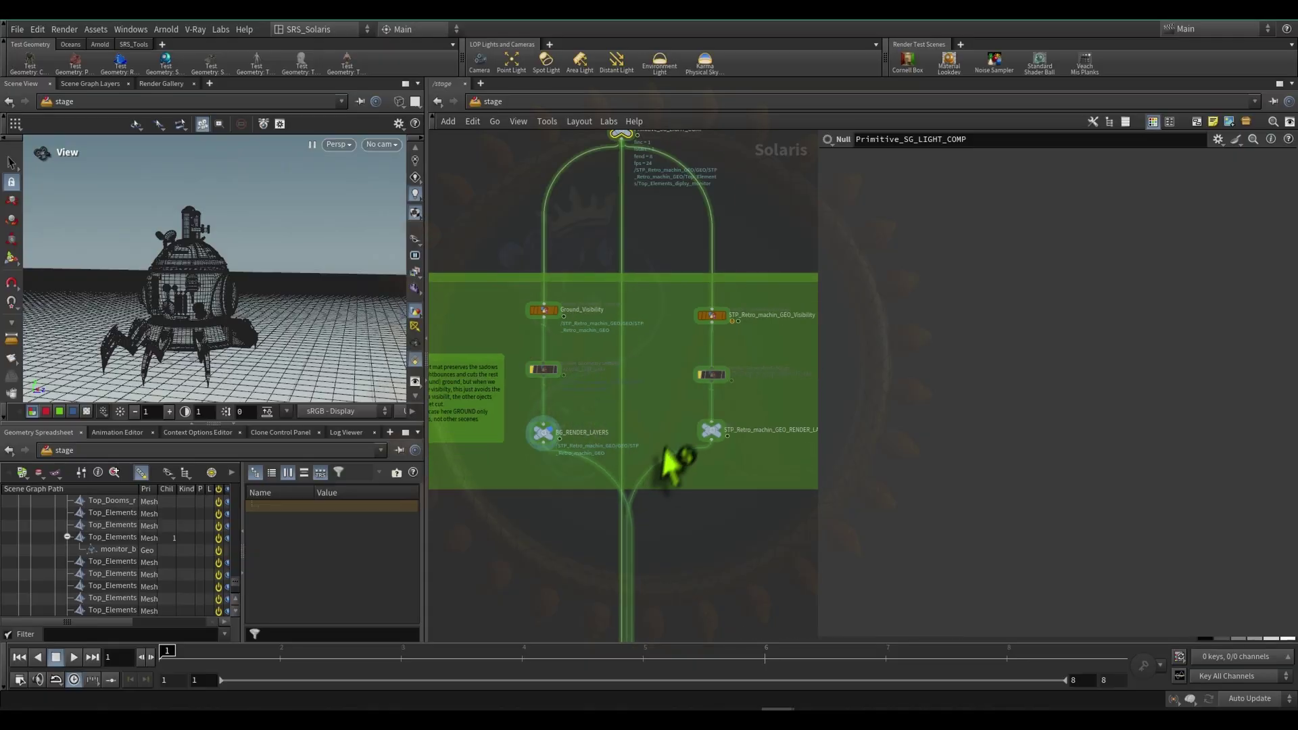
pyautogui.scroll(3, 716, 441)
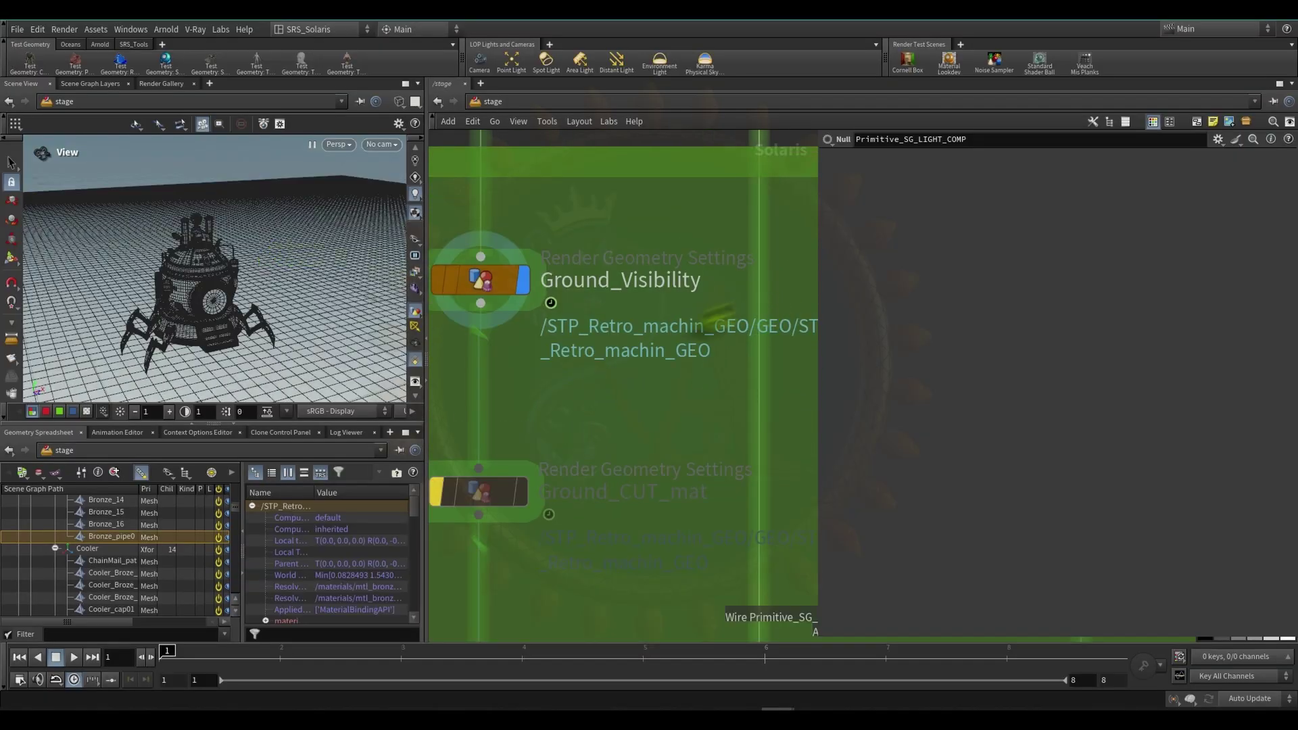
pyautogui.scroll(-4, 525, 417)
pyautogui.scroll(-4, 570, 304)
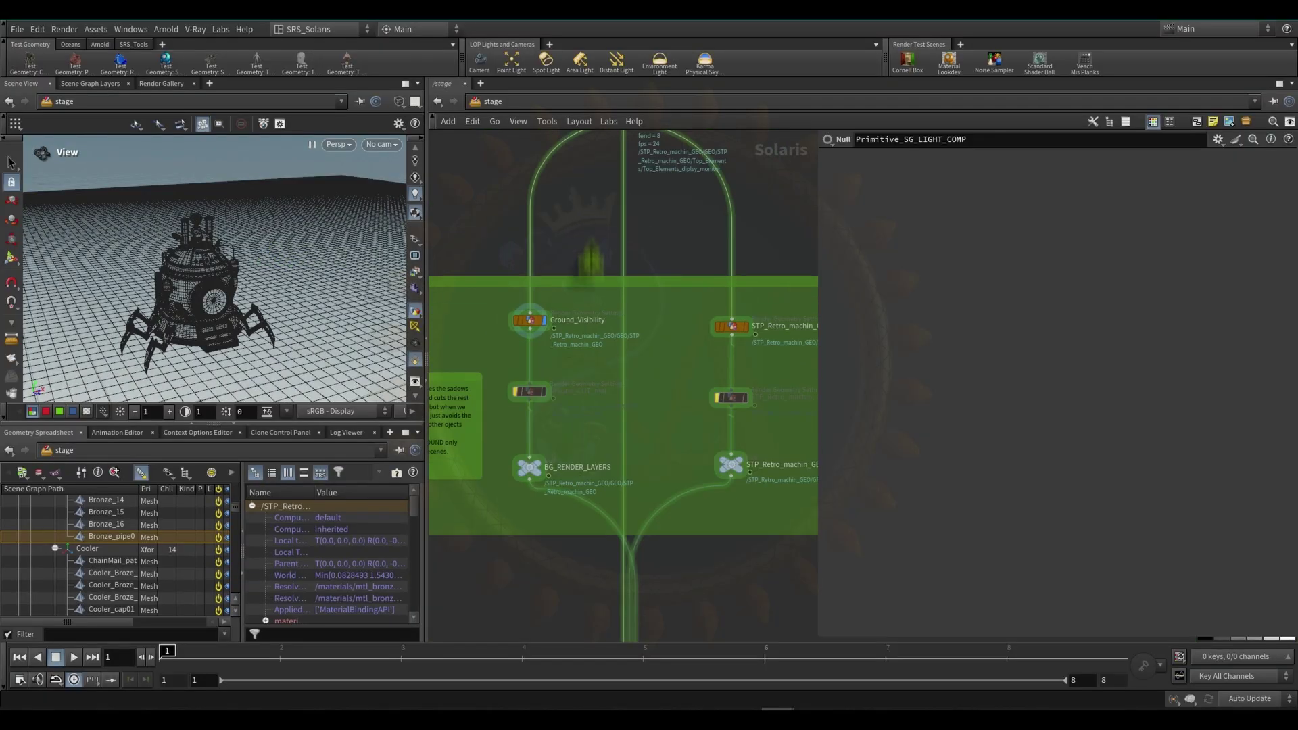
pyautogui.scroll(1, 594, 294)
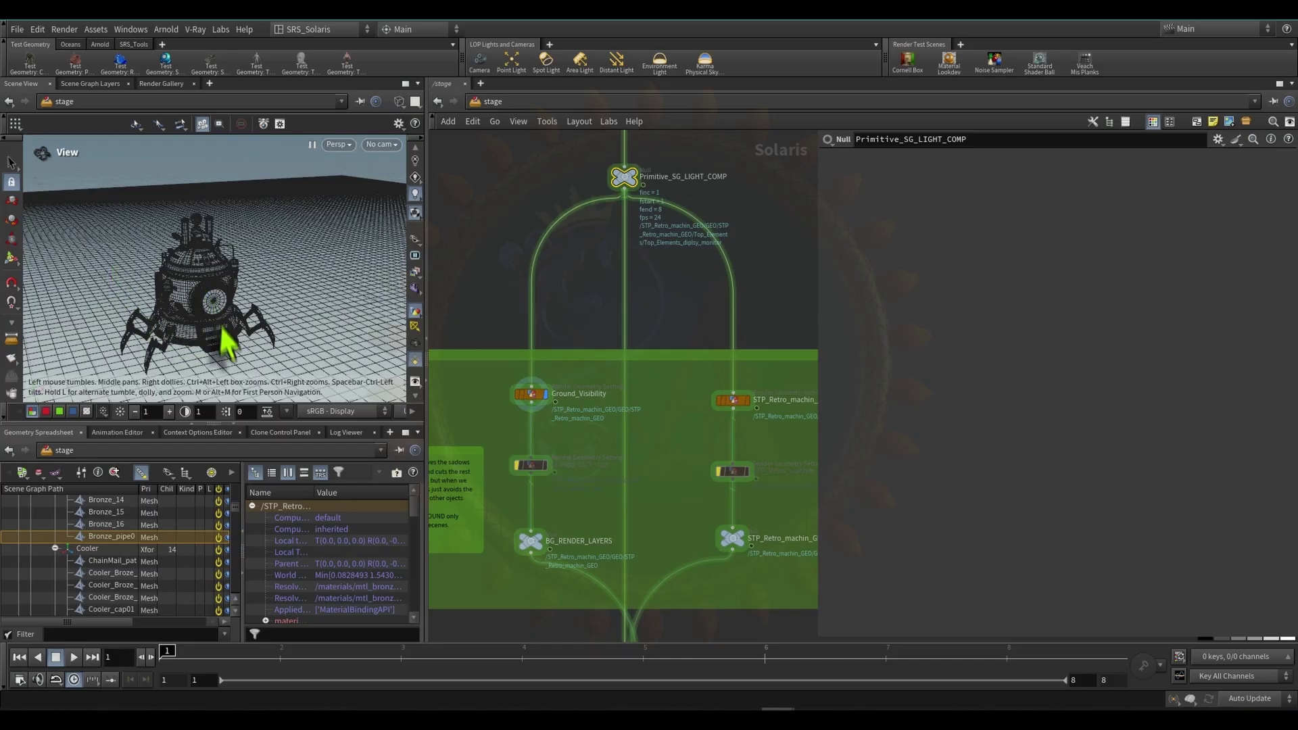
# - Examine the machine on its ground from several sides and the branches running from Primitive_SG_LIGHT_COMP into the green render layers group
pyautogui.moveTo(217, 320); pyautogui.dragTo(350, 336)
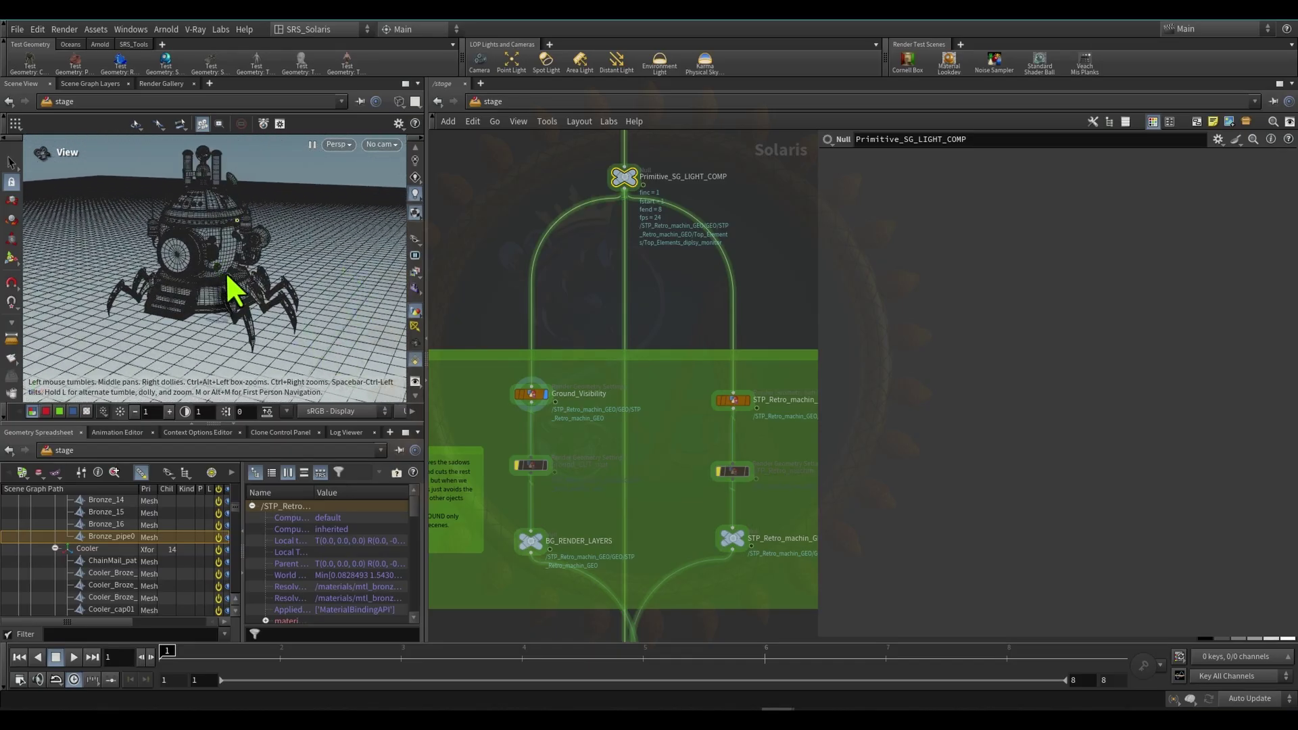
pyautogui.moveTo(287, 283); pyautogui.dragTo(326, 263)
pyautogui.moveTo(181, 261); pyautogui.dragTo(160, 233)
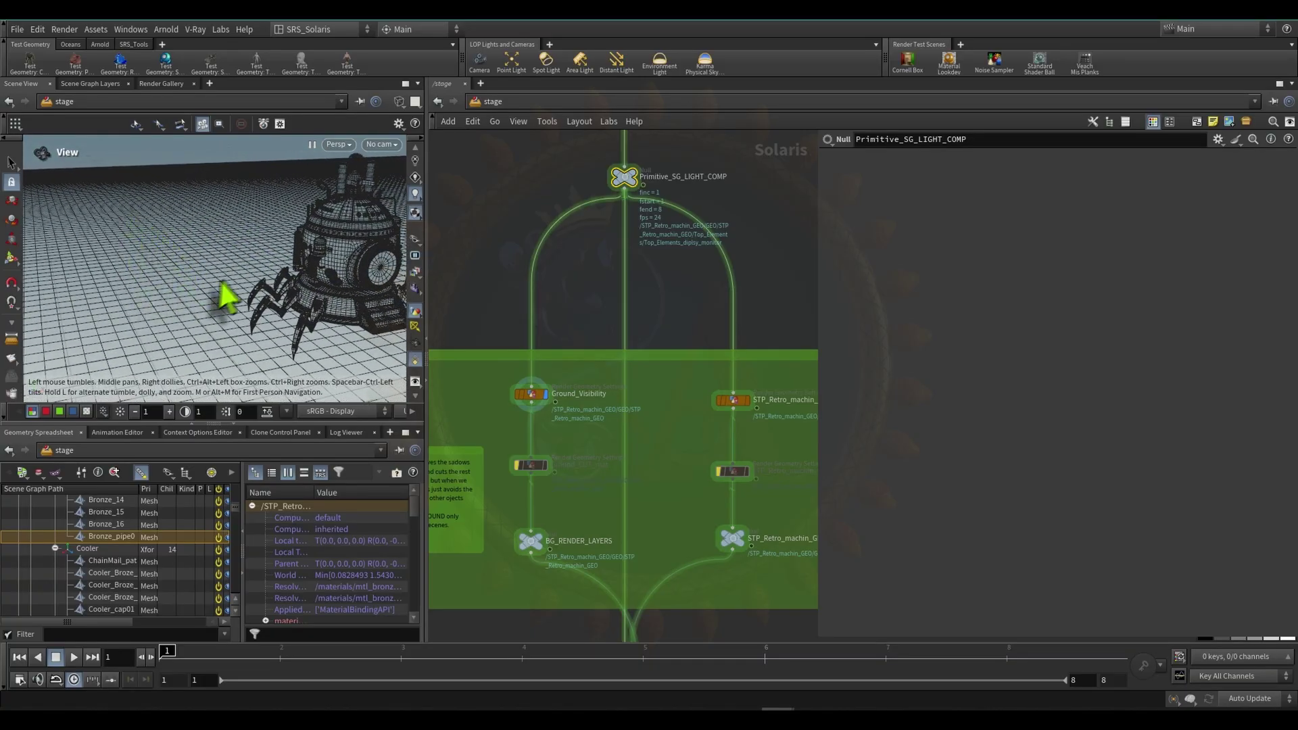
pyautogui.moveTo(224, 299); pyautogui.dragTo(133, 263)
pyautogui.scroll(4, 565, 396)
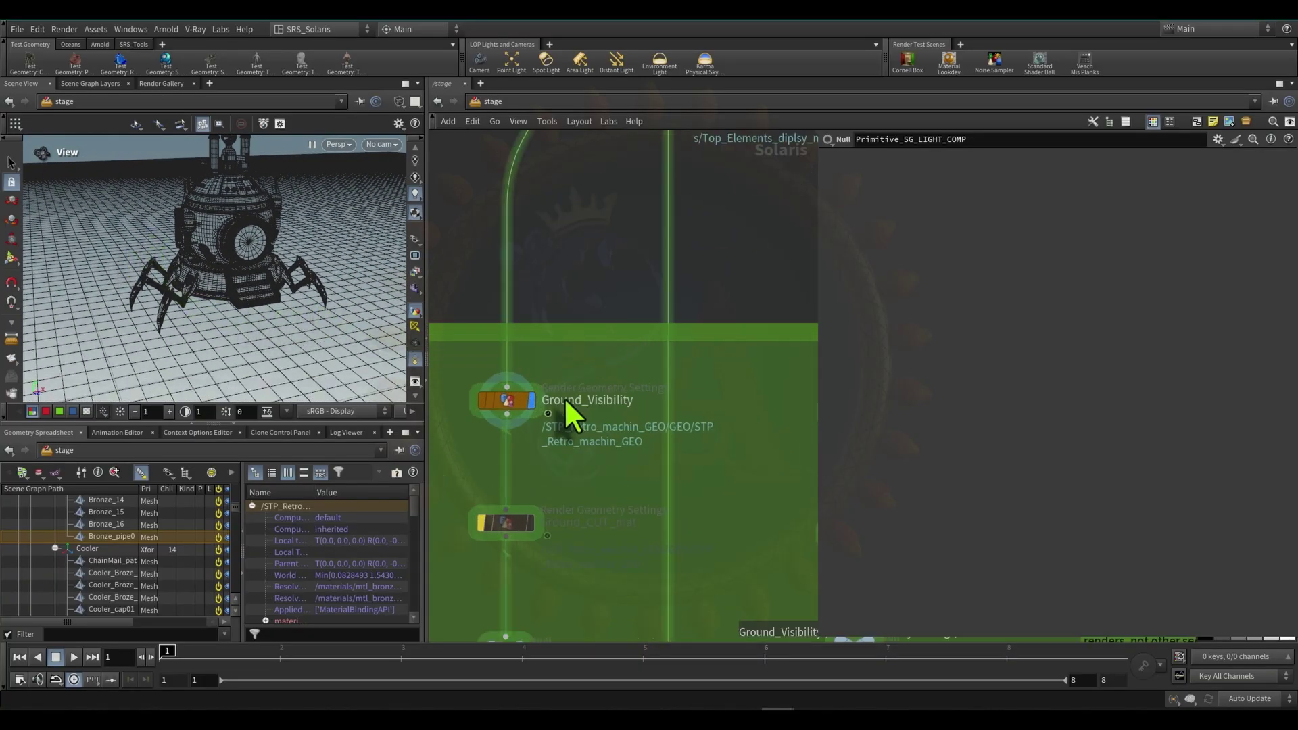
pyautogui.scroll(-4, 579, 340)
pyautogui.moveTo(588, 336); pyautogui.dragTo(614, 401, button='middle')
pyautogui.scroll(4, 664, 258)
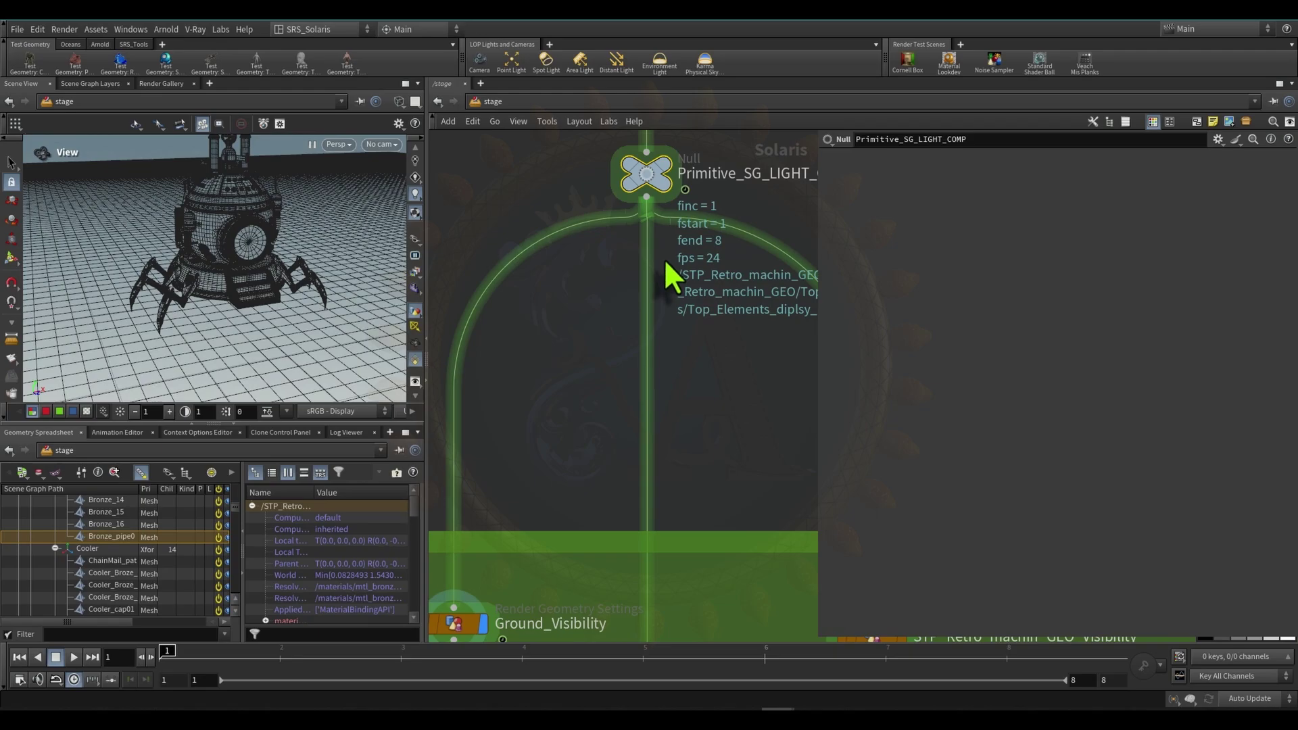
pyautogui.moveTo(553, 162); pyautogui.dragTo(521, 277, button='middle')
pyautogui.moveTo(540, 232); pyautogui.dragTo(713, 332)
pyautogui.scroll(-4, 703, 329)
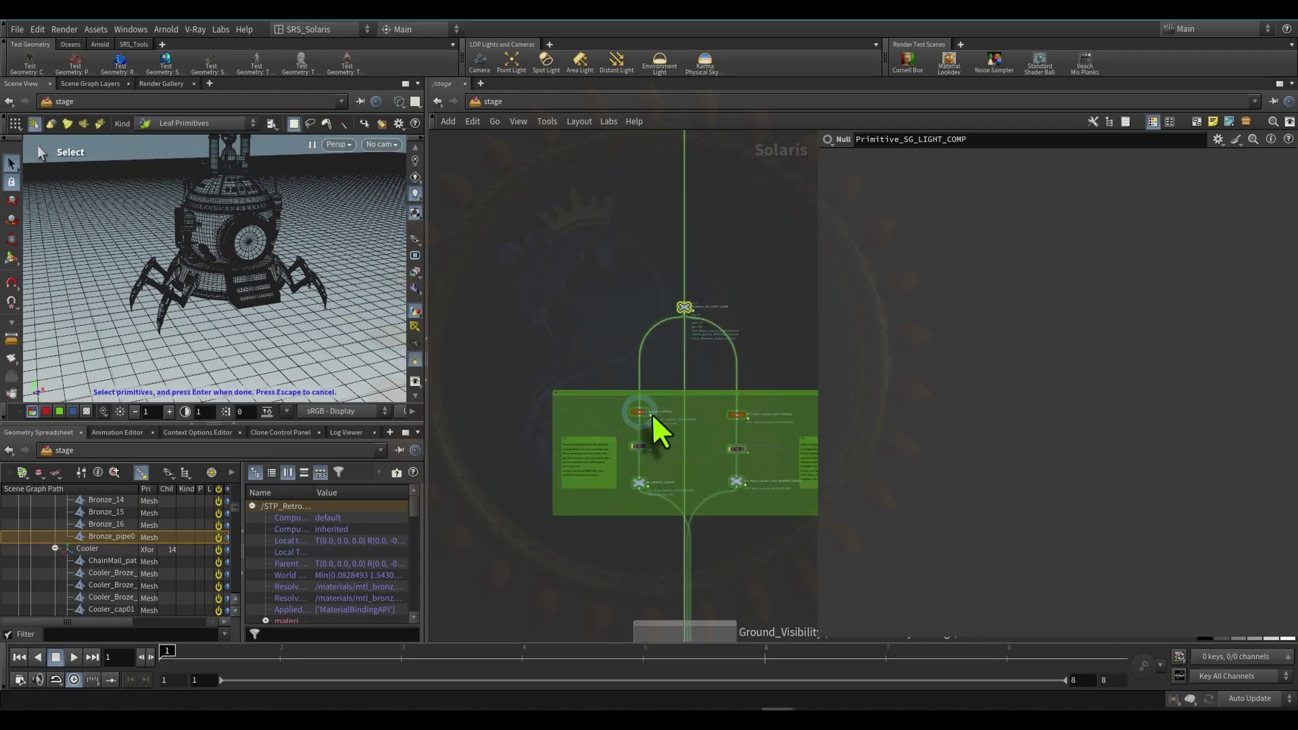
# - Select the Ground_Visibility node and return from subnet1 to the stage network to read its render geometry settings
pyautogui.scroll(5, 655, 429)
pyautogui.click(599, 389)
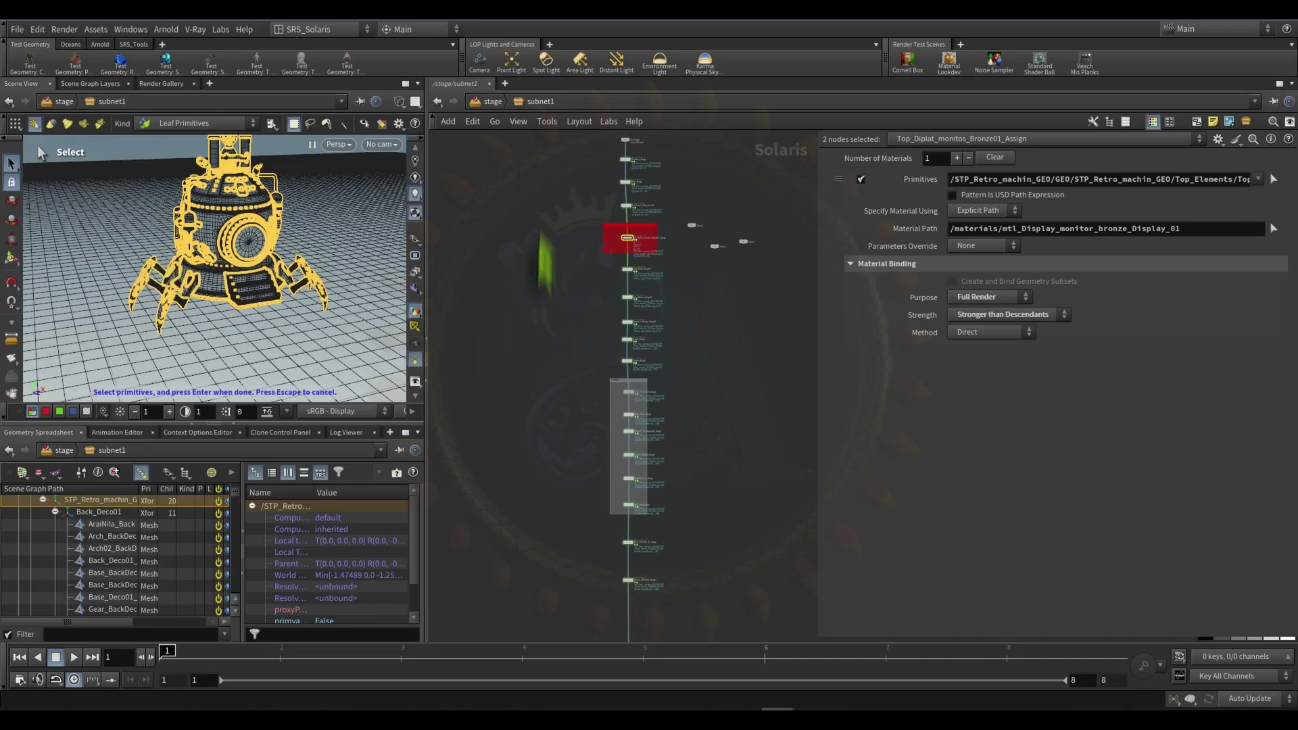
pyautogui.scroll(4, 633, 248)
pyautogui.scroll(-4, 629, 261)
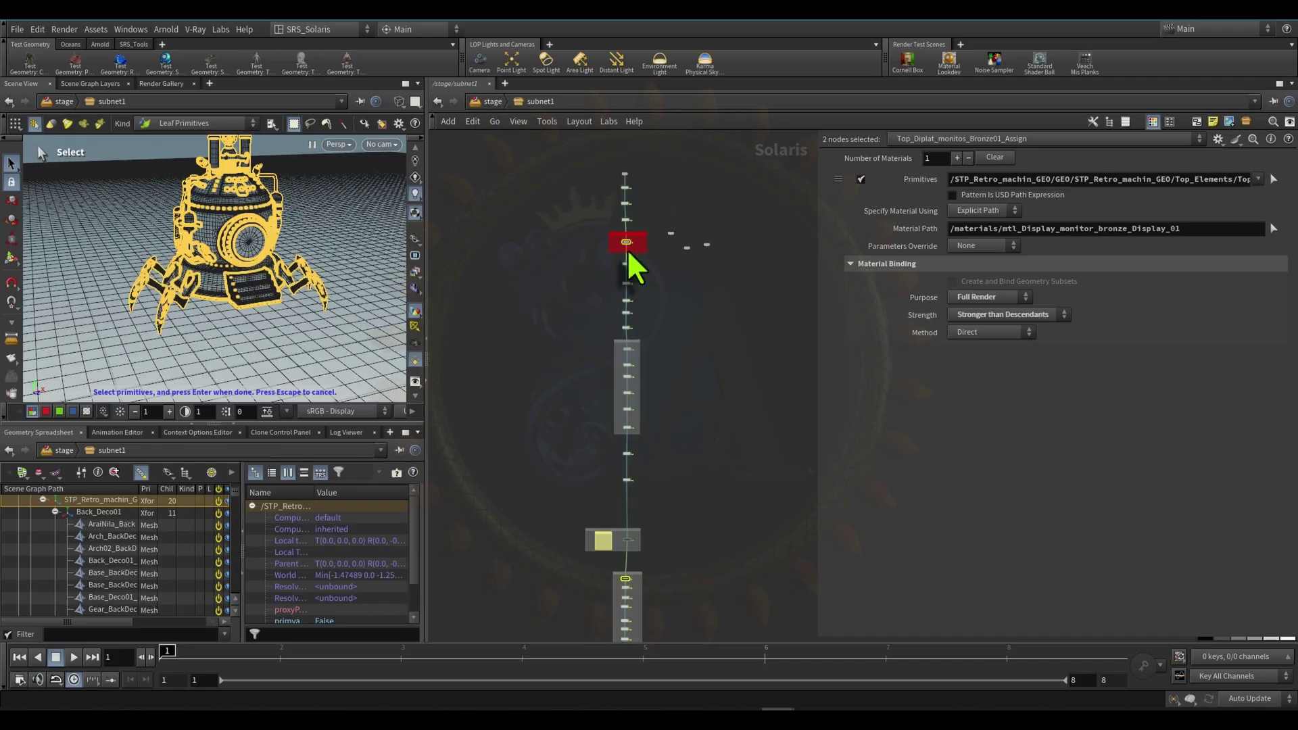
pyautogui.scroll(-2, 676, 440)
pyautogui.click(494, 102)
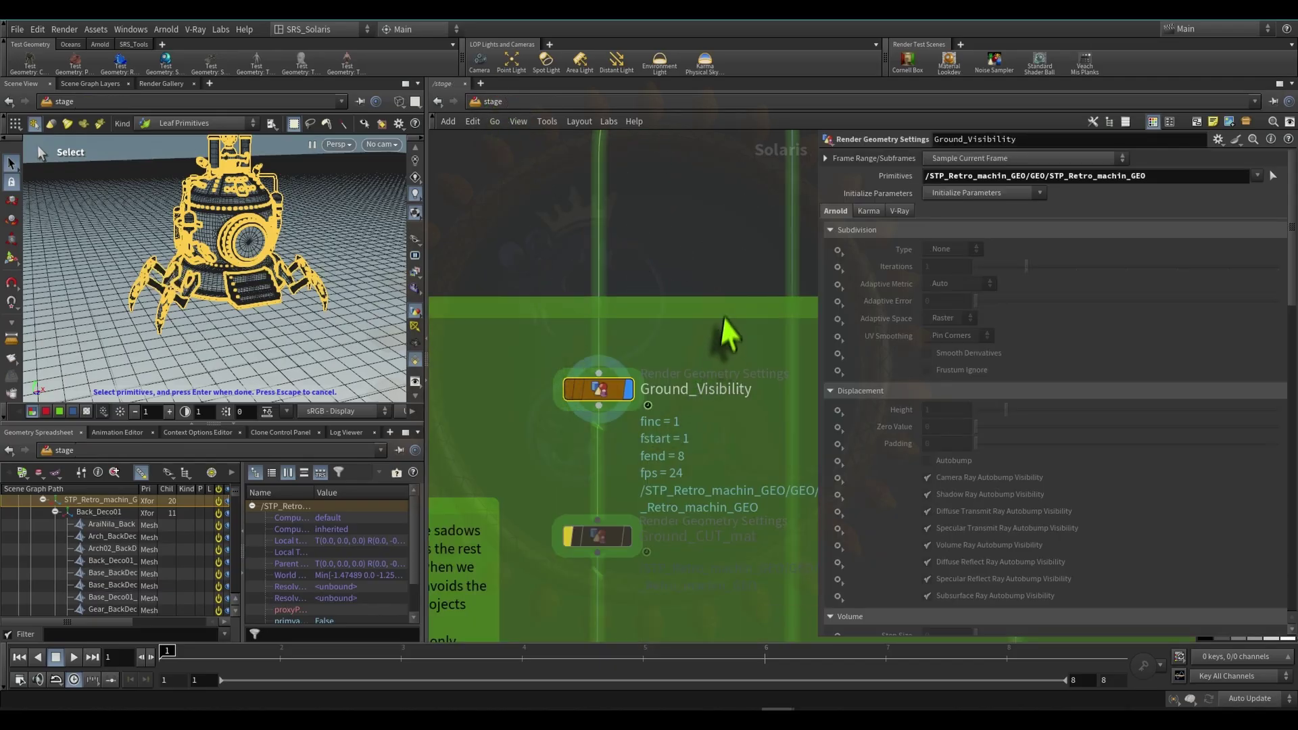
pyautogui.scroll(-4, 729, 333)
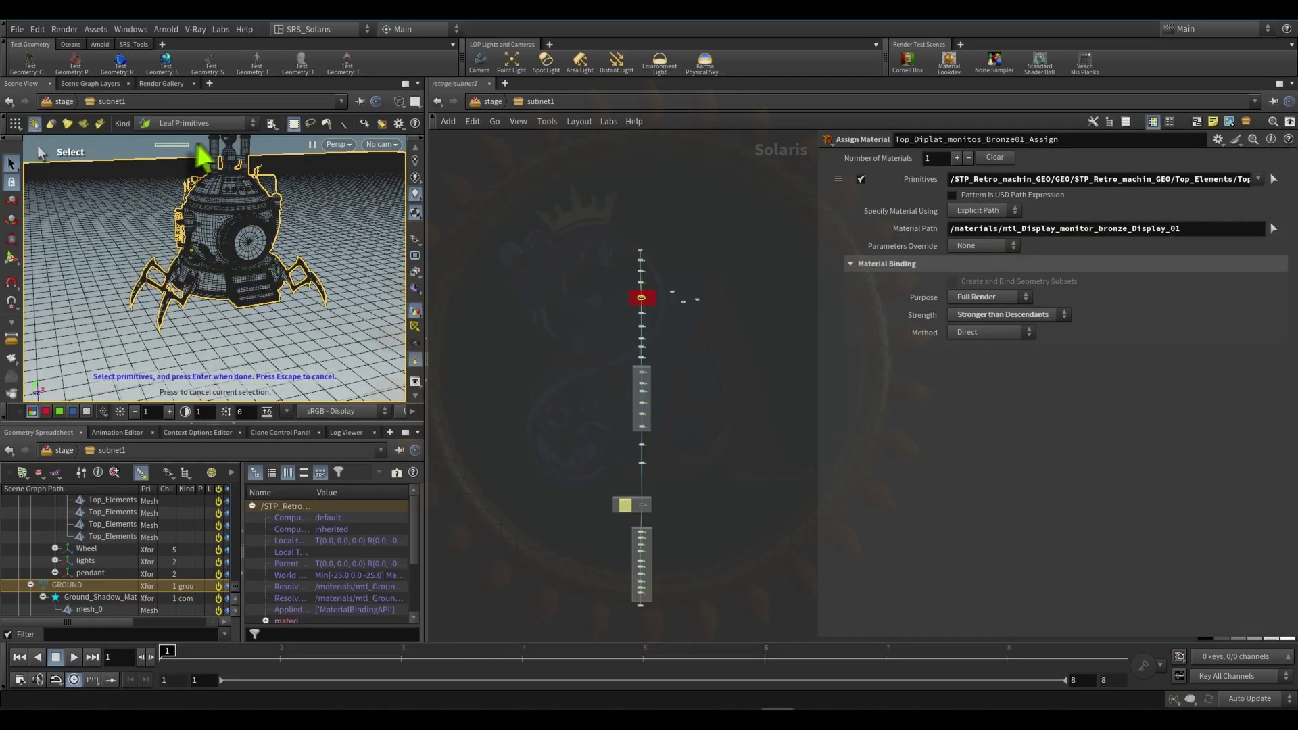
# - Select the ground mesh in the scene view and show the scene smooth shaded without wireframe
pyautogui.click(201, 168)
pyautogui.keyDown('alt'); pyautogui.moveTo(201, 307); pyautogui.dragTo(230, 284); pyautogui.keyUp('alt')
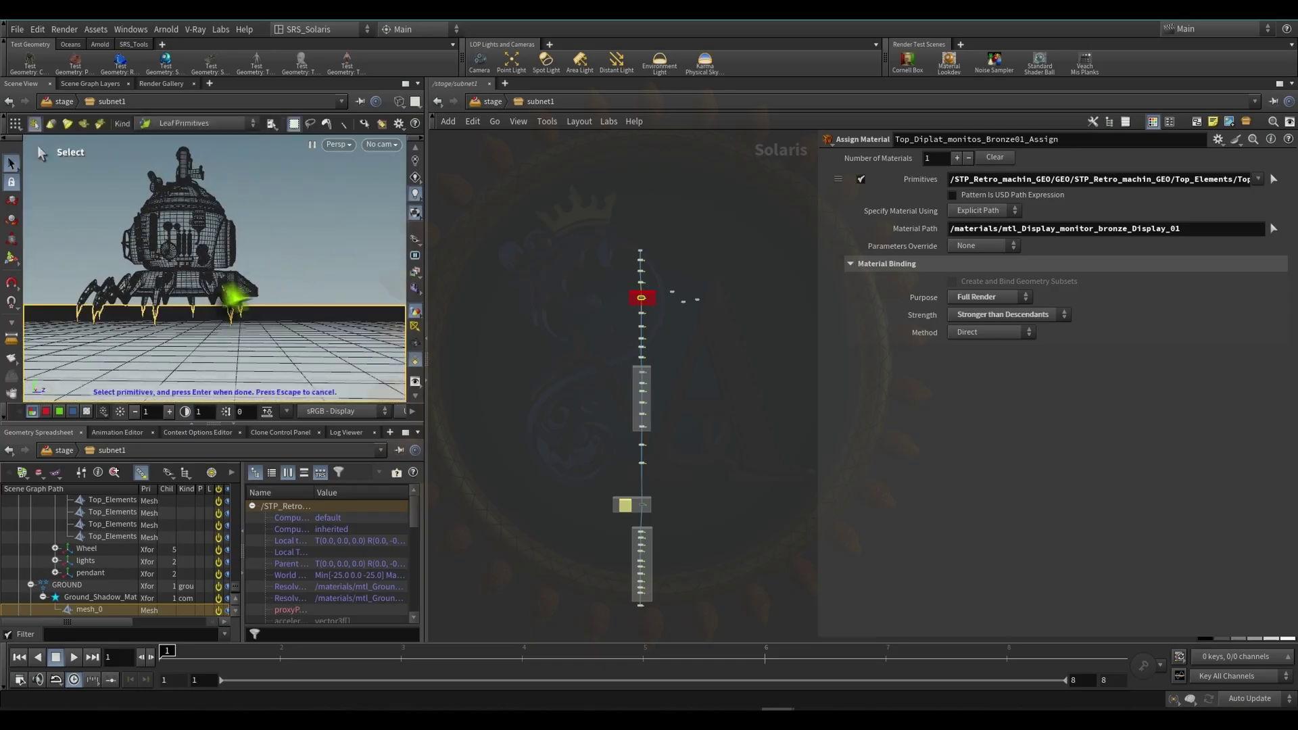
pyautogui.keyDown('alt'); pyautogui.moveTo(254, 366); pyautogui.dragTo(194, 362); pyautogui.keyUp('alt')
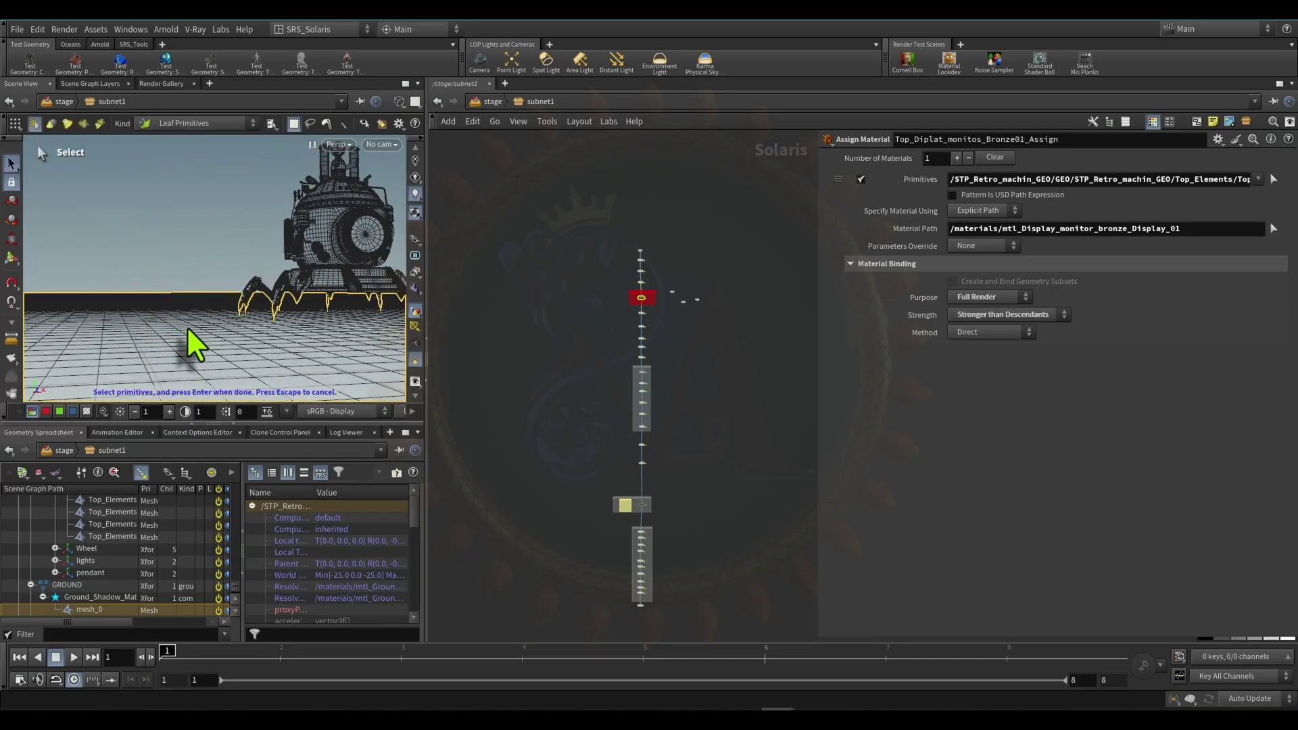
pyautogui.hotkey('shift', 'w')
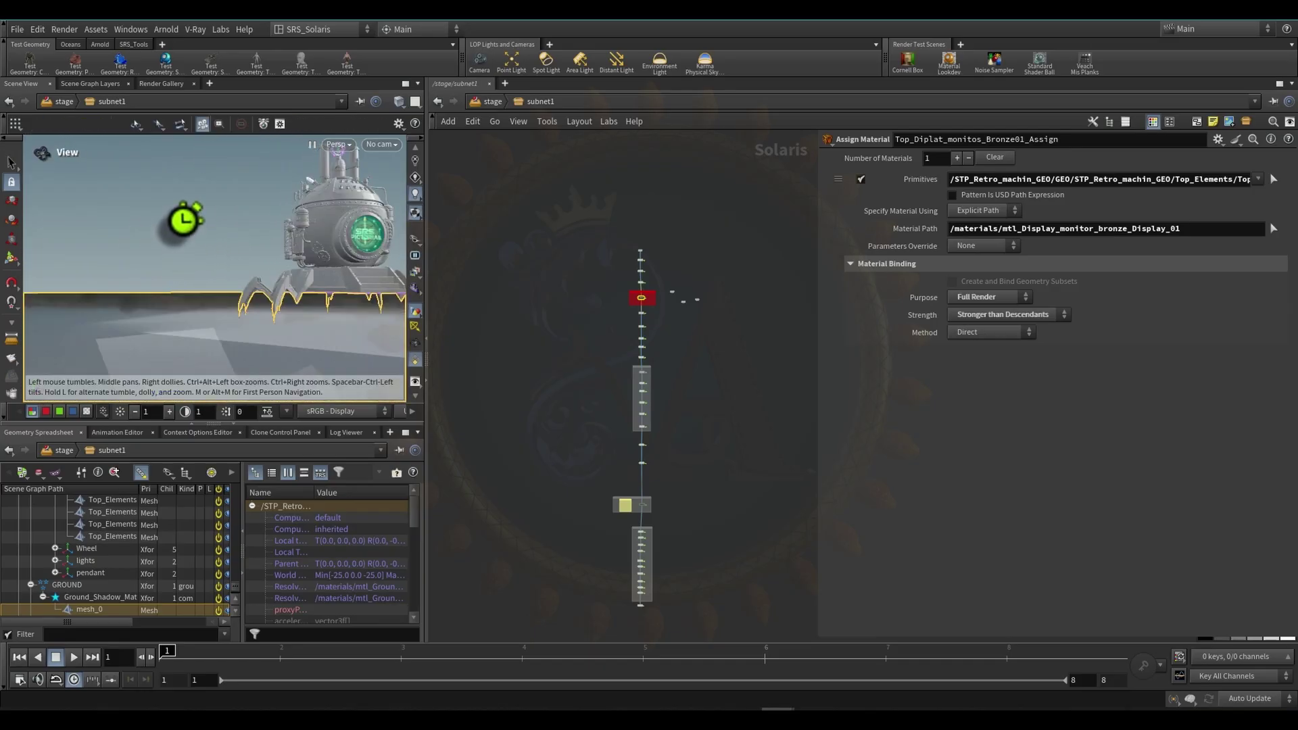
pyautogui.keyDown('alt'); pyautogui.moveTo(211, 240); pyautogui.dragTo(284, 317); pyautogui.keyUp('alt')
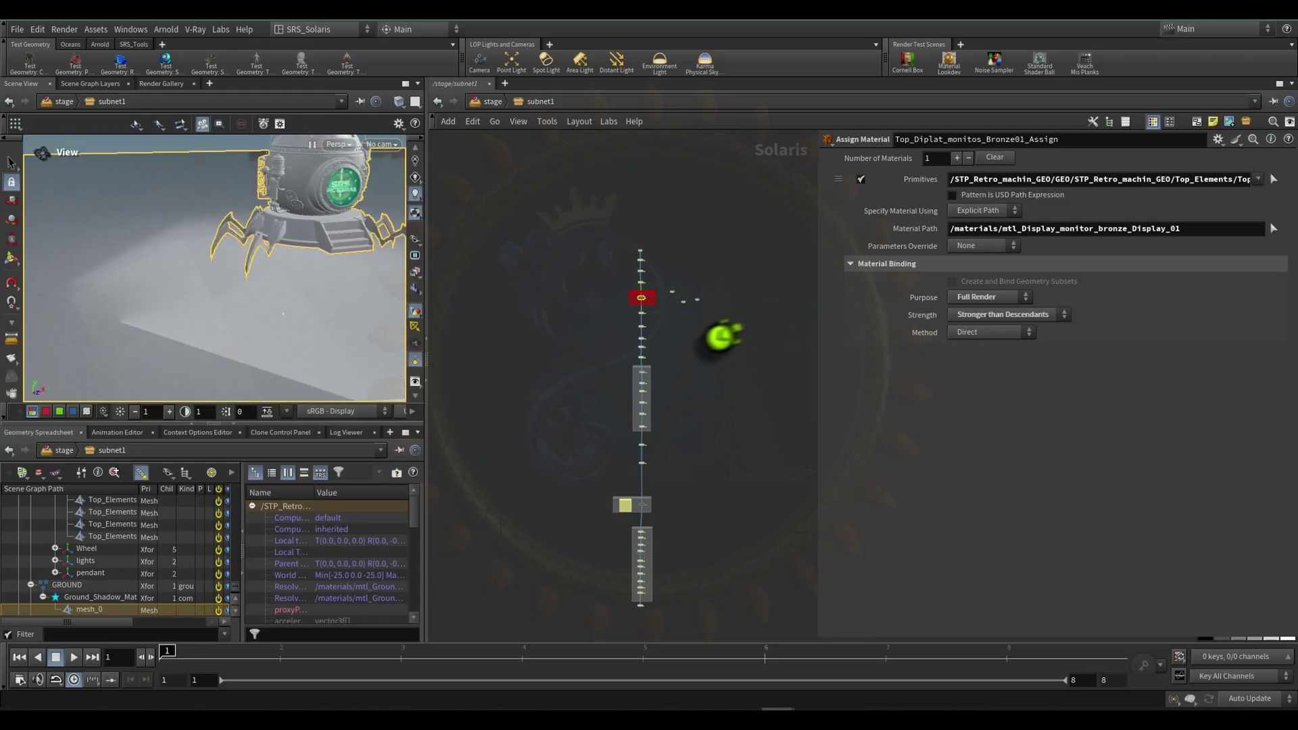
# - Go back to the stage network and select Ground_CUT_mat to show its Arnold Visibility settings down to Matte
pyautogui.click(493, 102)
pyautogui.scroll(4, 602, 433)
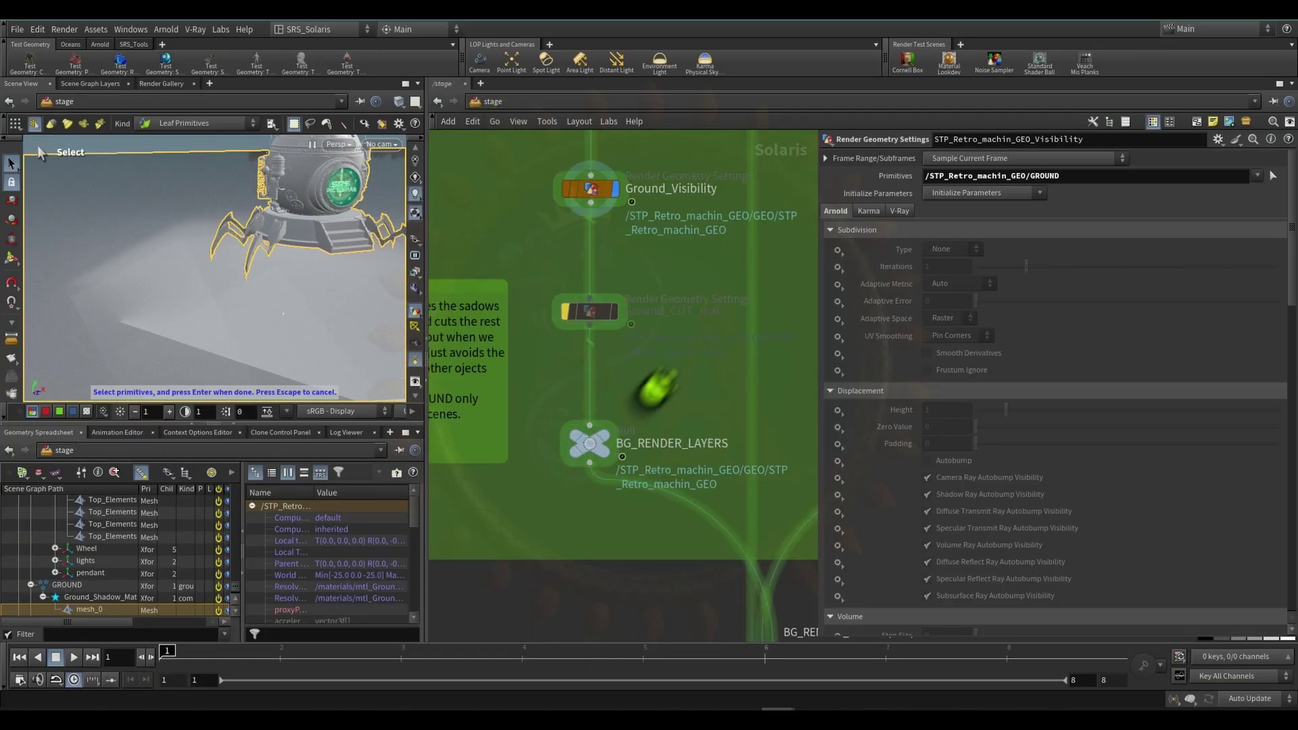
pyautogui.scroll(2, 541, 382)
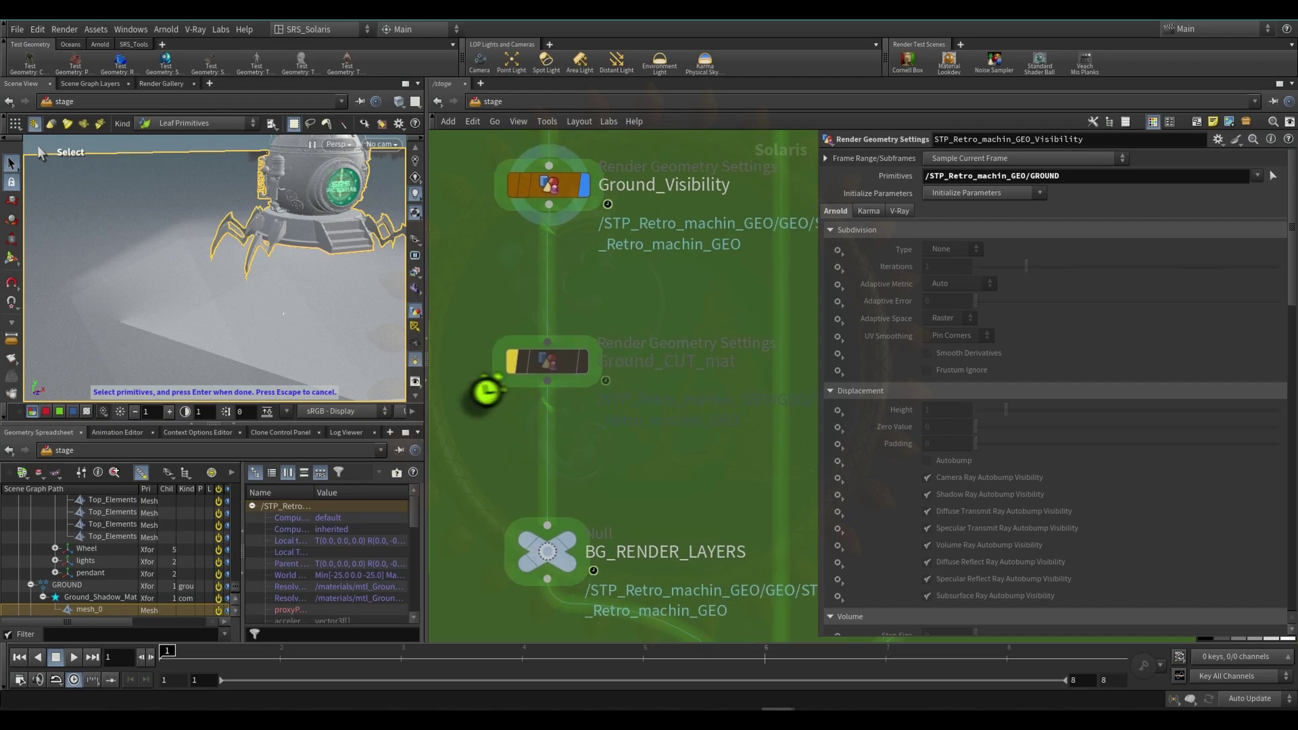
pyautogui.moveTo(479, 401); pyautogui.dragTo(629, 320)
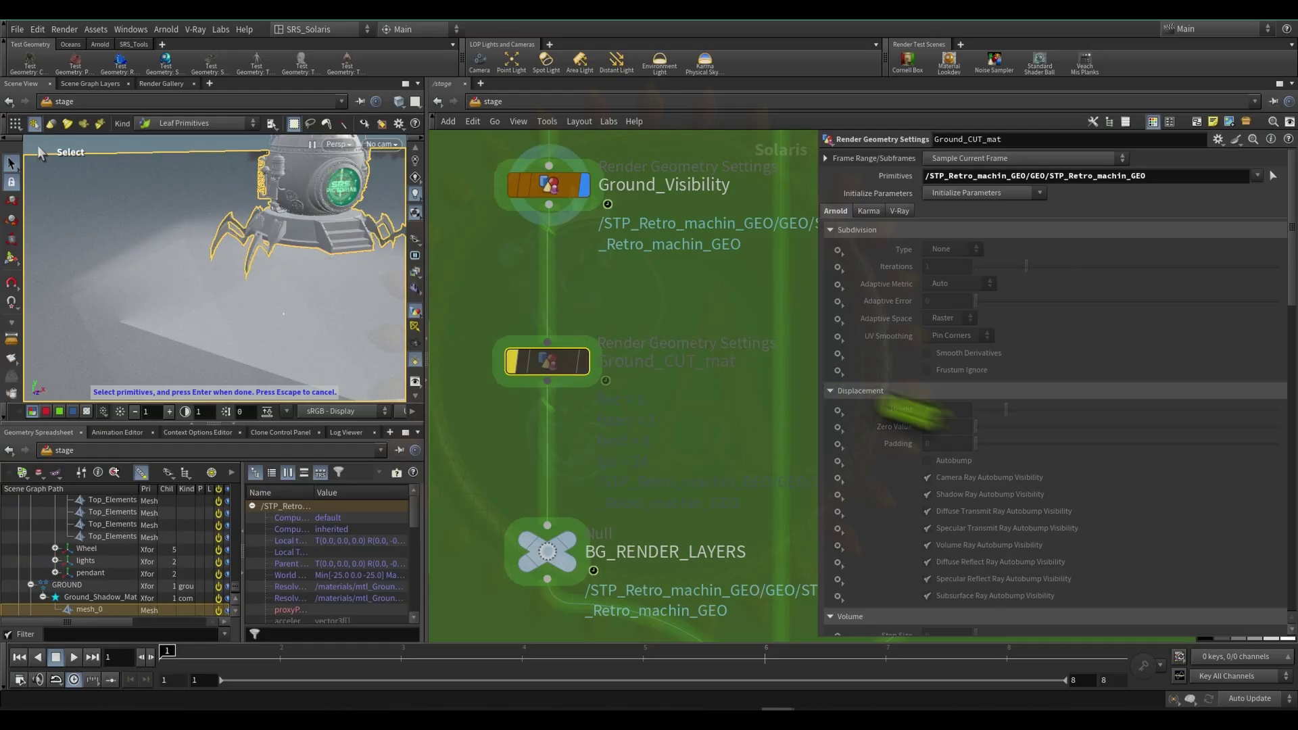
pyautogui.scroll(-5, 960, 450)
pyautogui.scroll(-3, 965, 450)
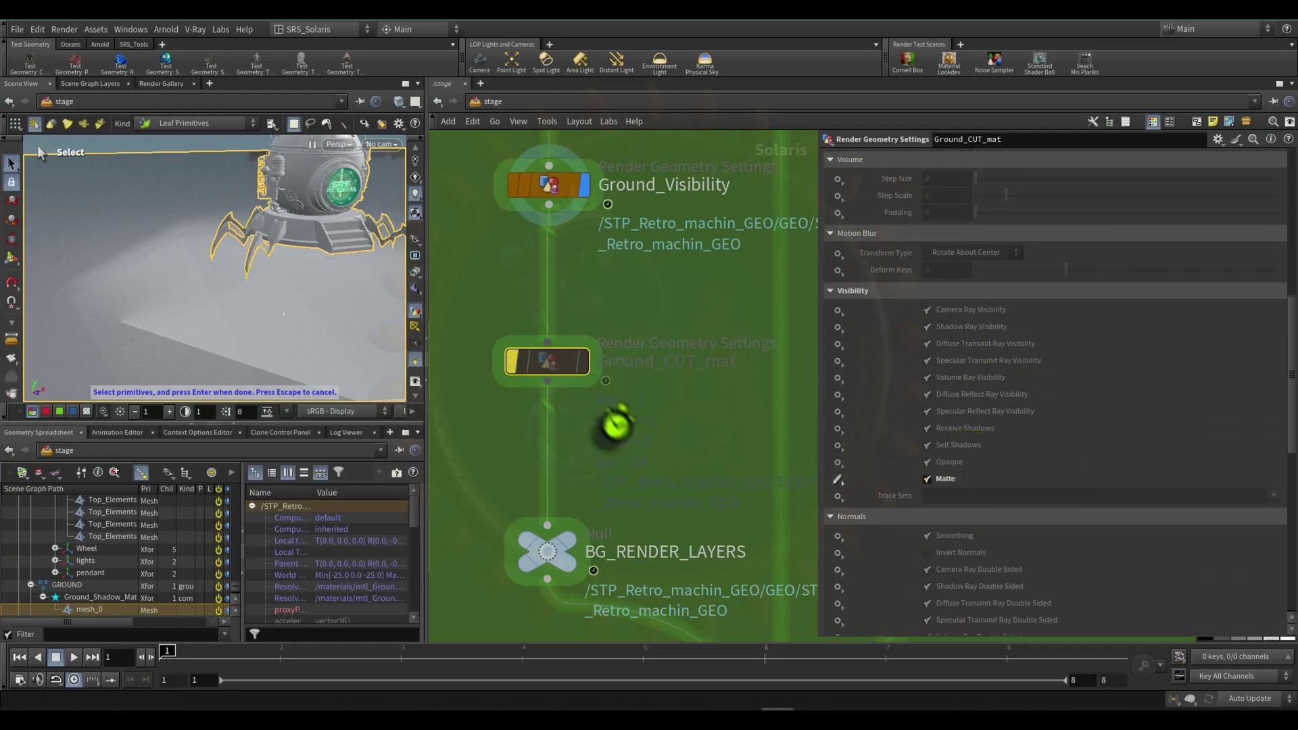
# - Select the STP_Retro_machin_GEOCUT_mat node in the neighbouring branch to compare its Matte setting with Ground_CUT_mat
pyautogui.scroll(-8, 612, 362)
pyautogui.moveTo(676, 353); pyautogui.dragTo(487, 392, button='middle')
pyautogui.scroll(6, 514, 393)
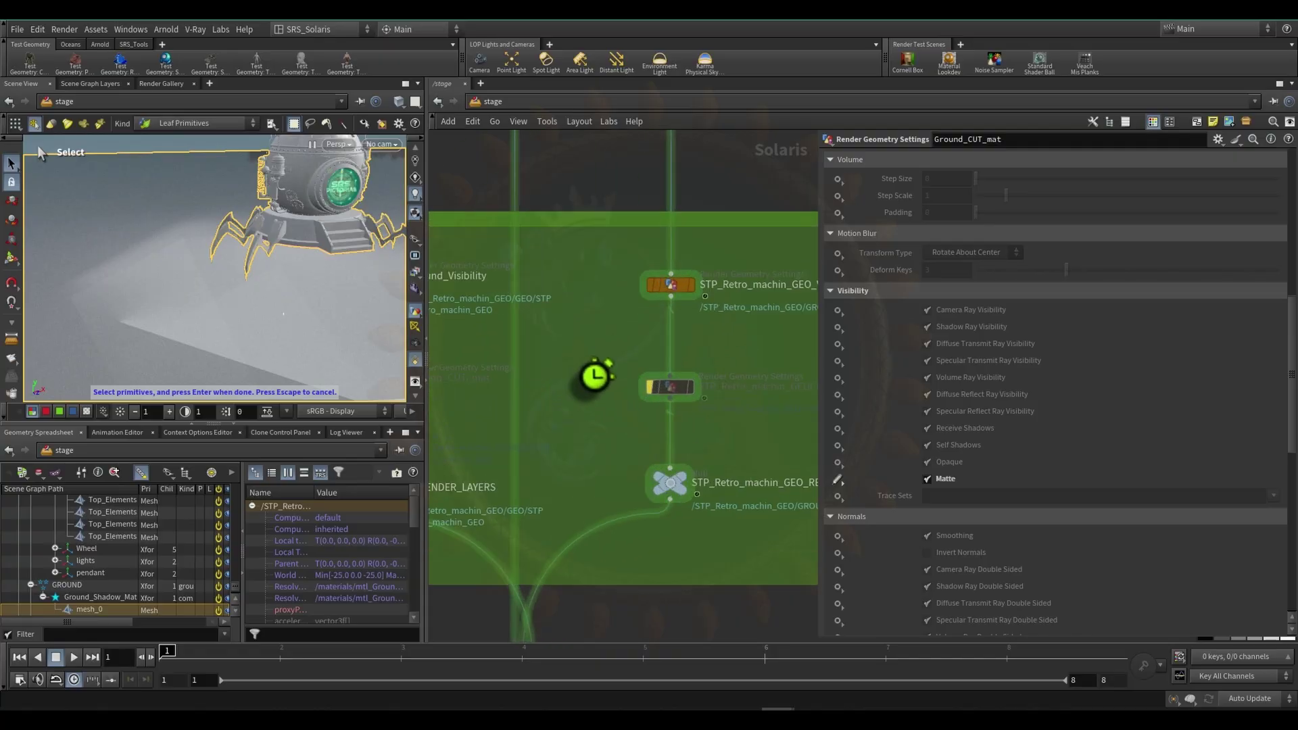
pyautogui.moveTo(811, 329); pyautogui.dragTo(606, 424)
pyautogui.scroll(-4, 687, 377)
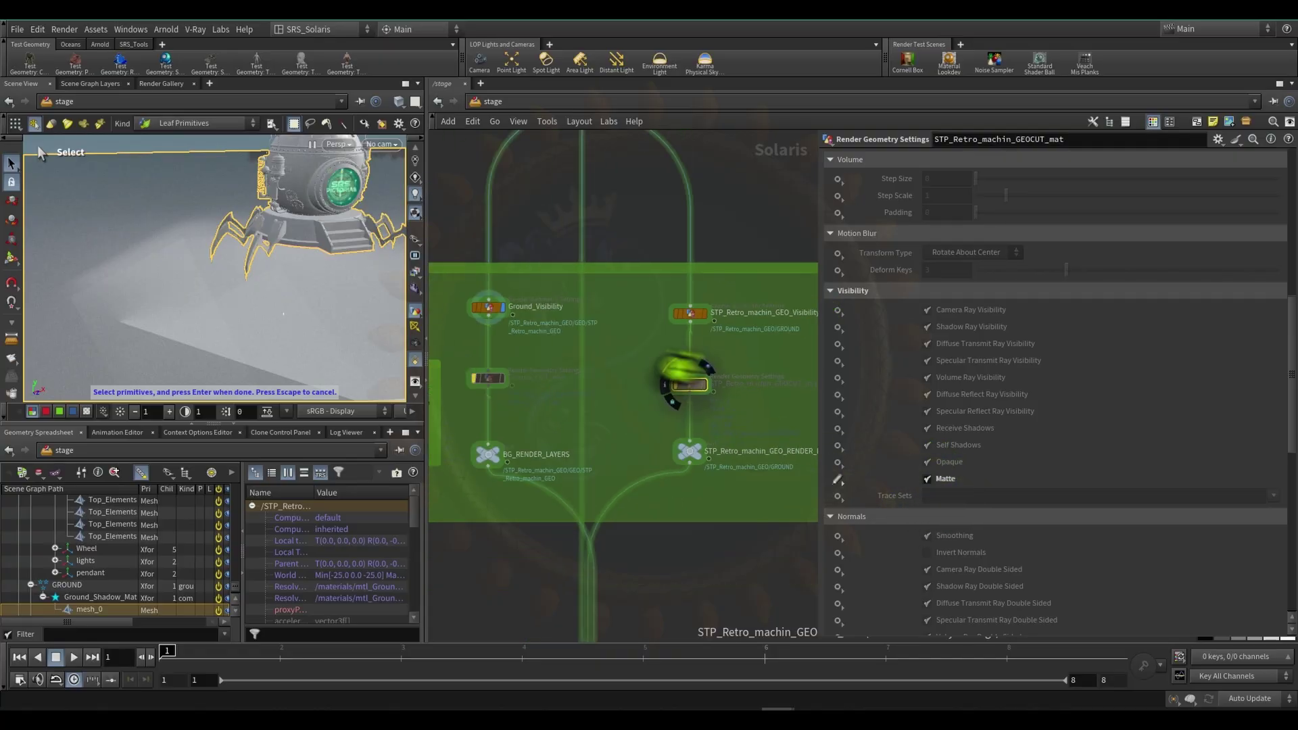
pyautogui.scroll(4, 473, 377)
pyautogui.scroll(-5, 577, 412)
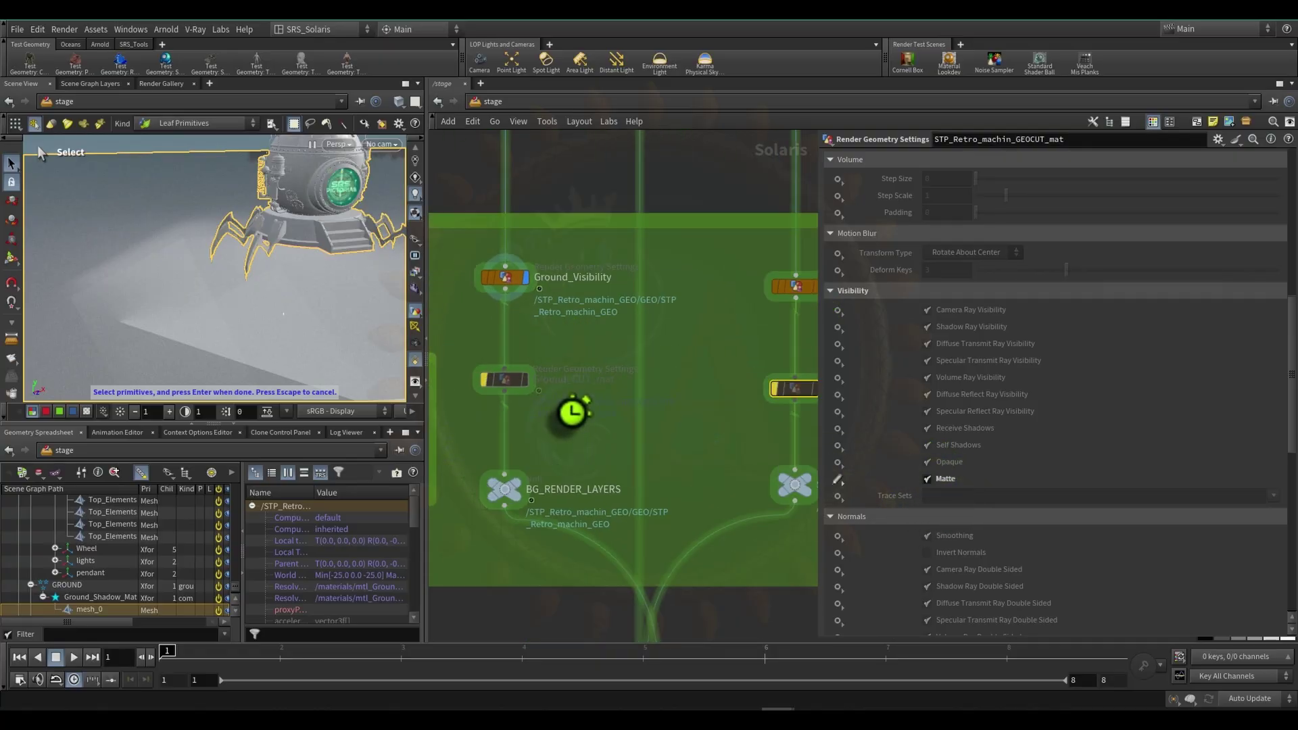
pyautogui.moveTo(685, 446); pyautogui.dragTo(663, 467, button='middle')
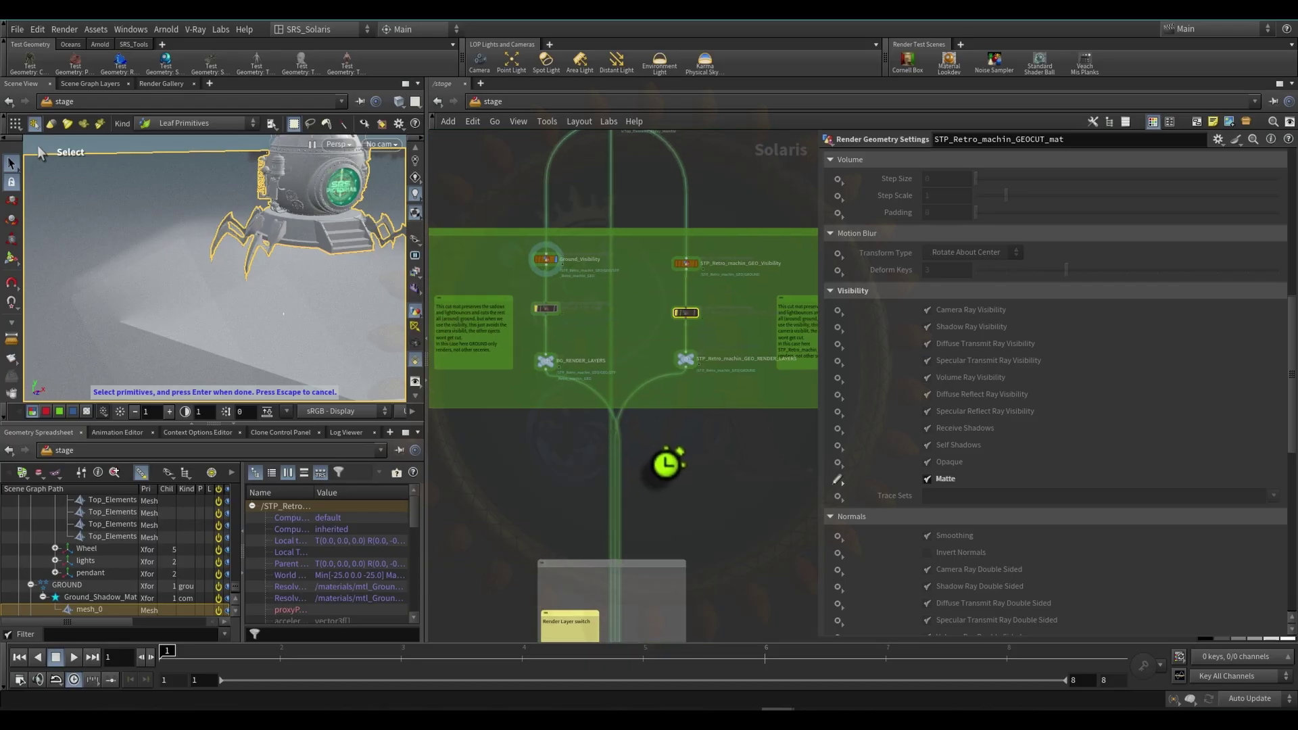
# - Select the Render_Layer_switch node below the green render layers group to show its input list
pyautogui.moveTo(611, 196); pyautogui.dragTo(597, 288, button='middle')
pyautogui.scroll(-4, 590, 263)
pyautogui.scroll(-3, 586, 214)
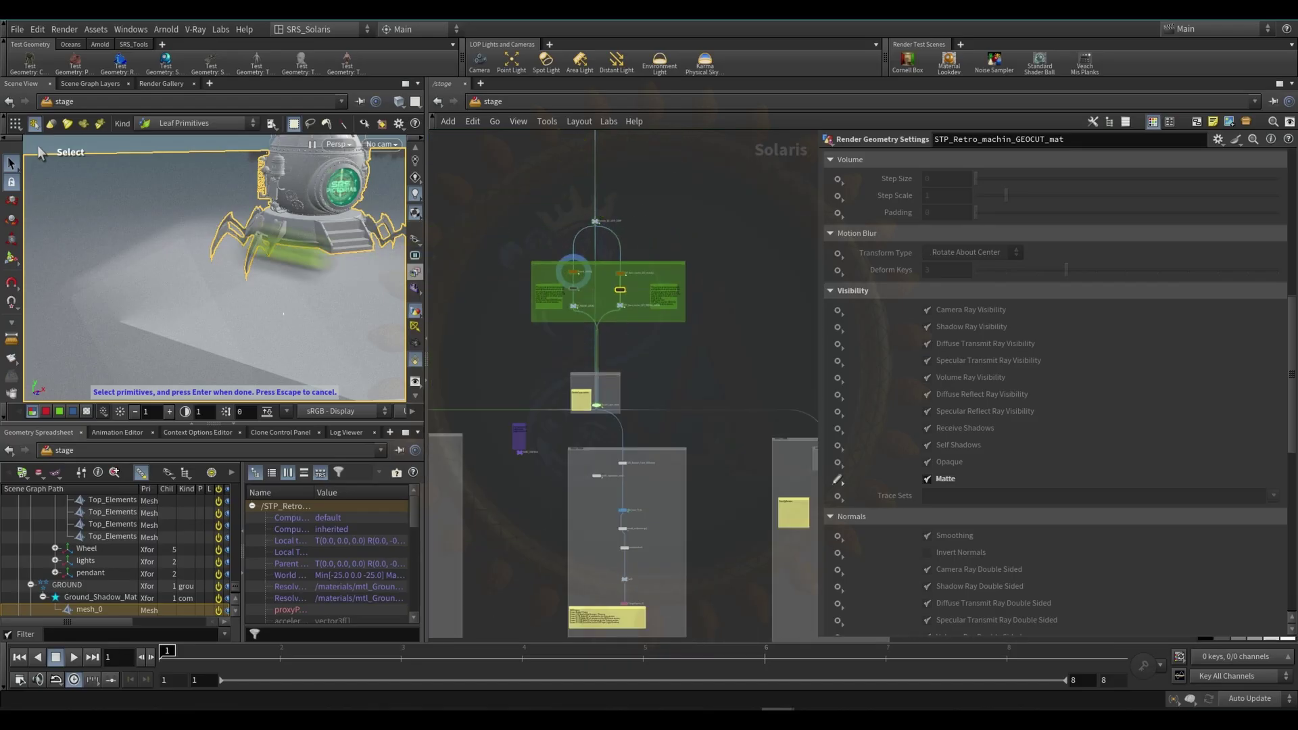
pyautogui.scroll(8, 600, 416)
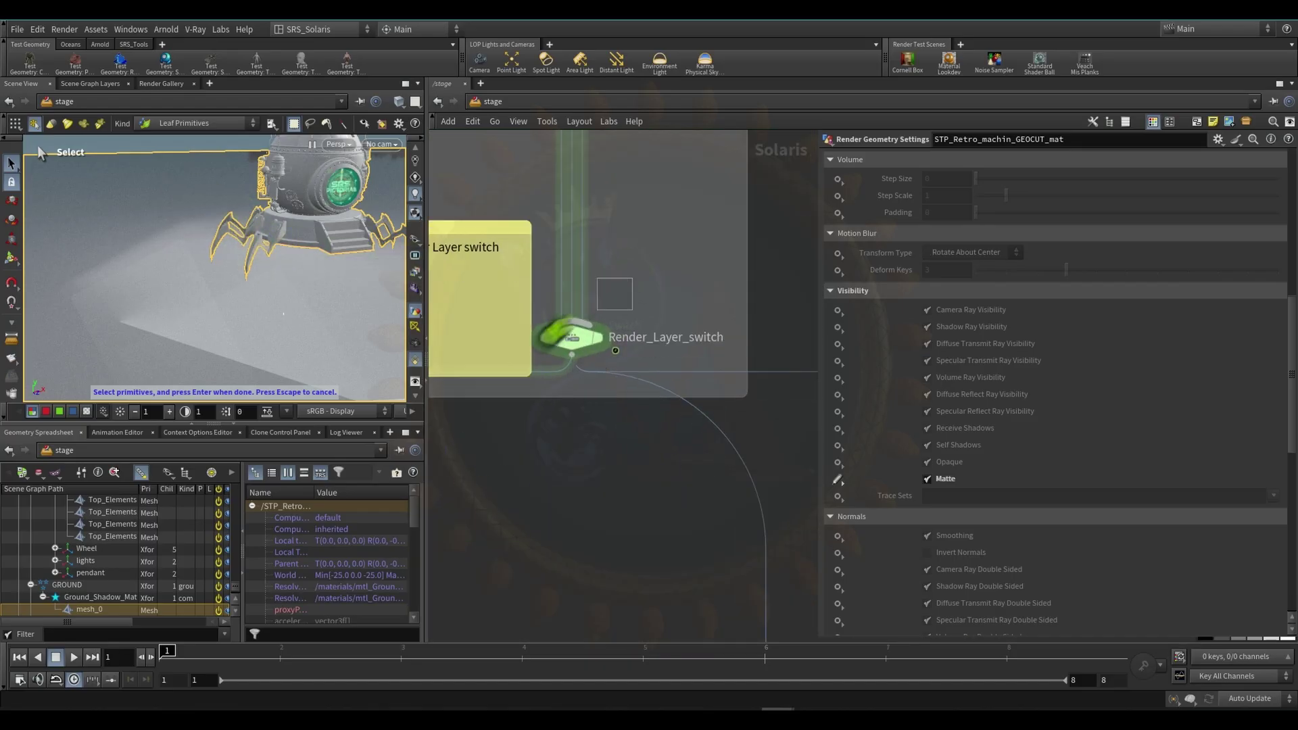
pyautogui.click(568, 337)
# - Select the BG_RENDER_LAYERS null feeding the switch and inspect the neighbouring STP_Retro_machin_GEO_RENDER_LAYERS null
pyautogui.moveTo(635, 132); pyautogui.dragTo(617, 305, button='middle')
pyautogui.scroll(-3, 614, 227)
pyautogui.moveTo(582, 145); pyautogui.dragTo(583, 394, button='middle')
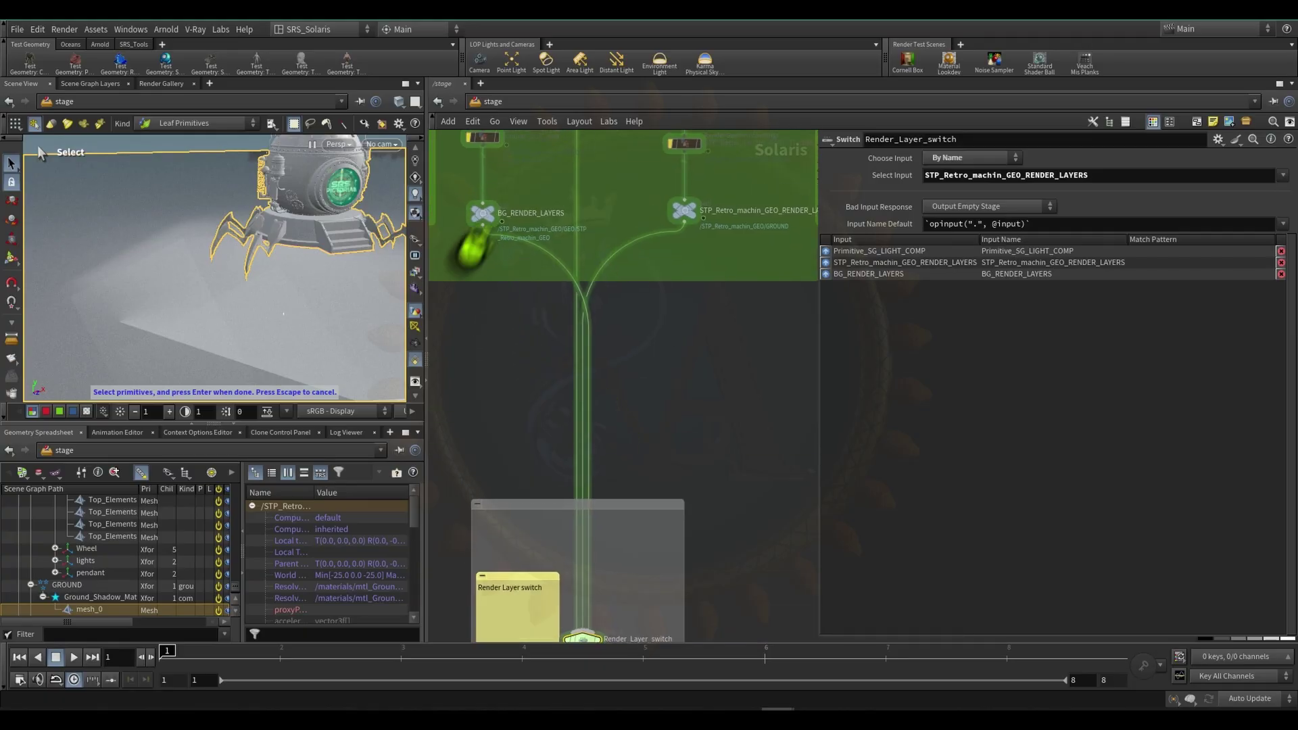
pyautogui.moveTo(476, 260); pyautogui.dragTo(511, 415, button='middle')
pyautogui.scroll(3, 542, 372)
pyautogui.click(497, 358)
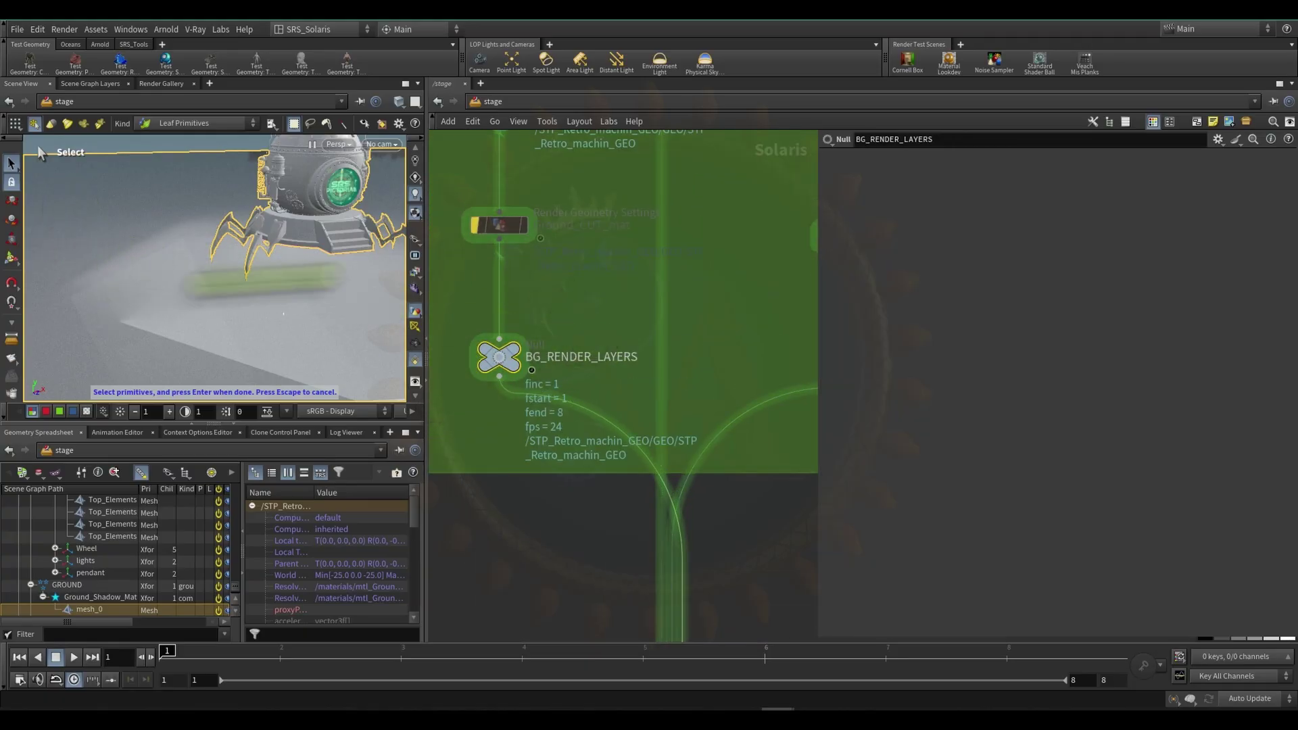
pyautogui.scroll(-4, 571, 296)
pyautogui.scroll(4, 729, 315)
pyautogui.moveTo(728, 314); pyautogui.dragTo(588, 334, button='middle')
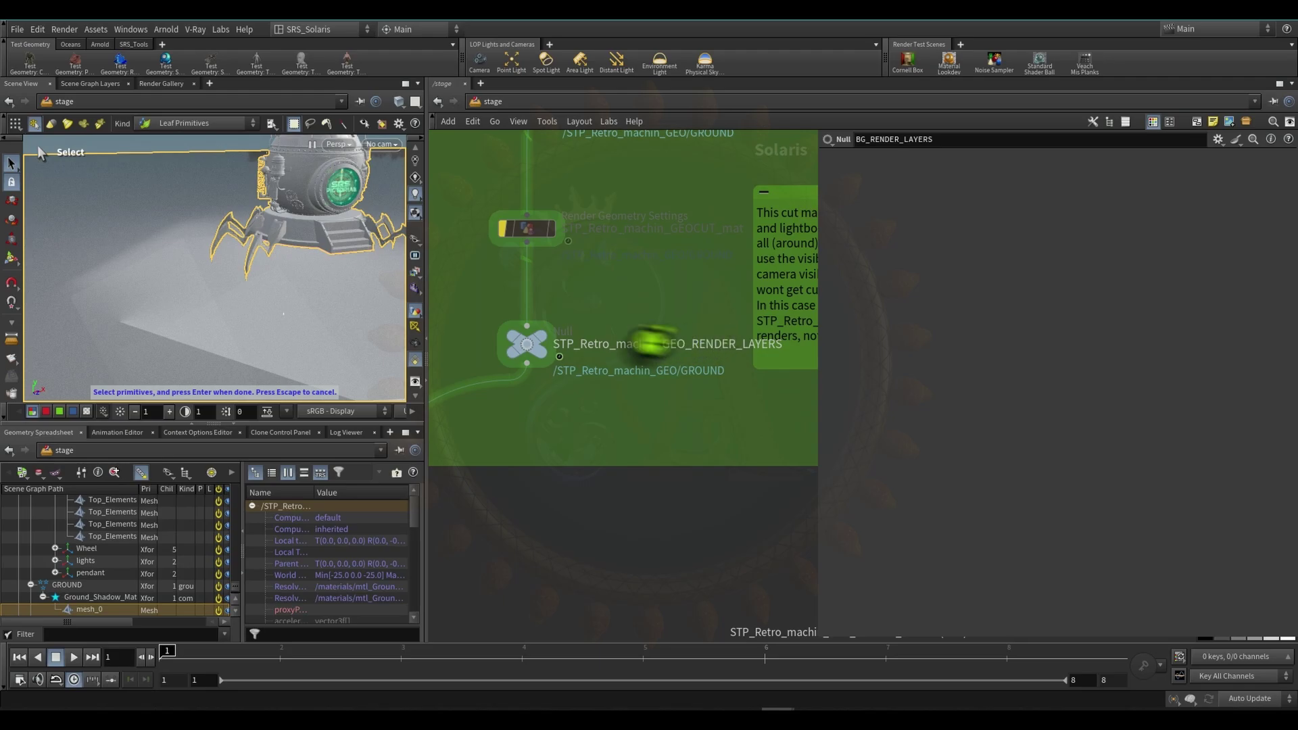
# - Set the Select Input of Render_Layer_switch to BG_RENDER_LAYERS and make the switch the displayed node
pyautogui.scroll(-4, 512, 317)
pyautogui.moveTo(570, 397); pyautogui.dragTo(743, 264, button='middle')
pyautogui.scroll(4, 696, 464)
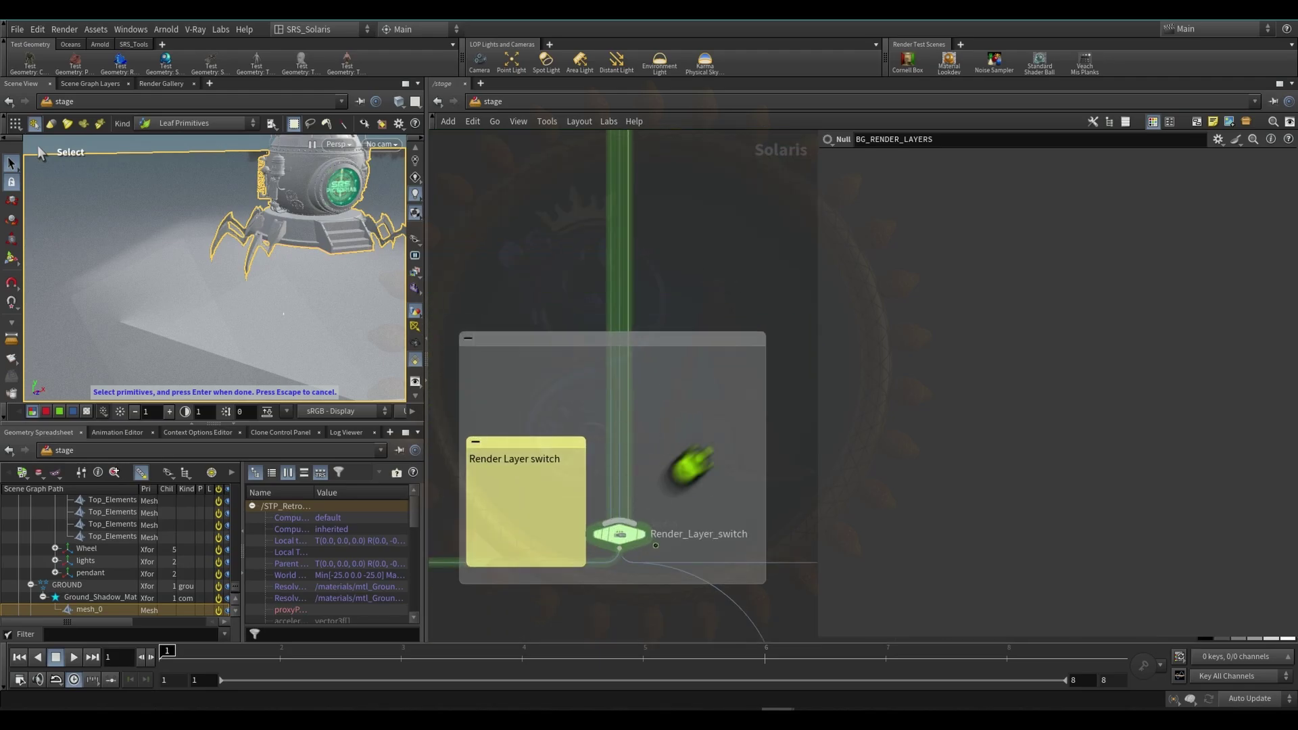
pyautogui.click(618, 535)
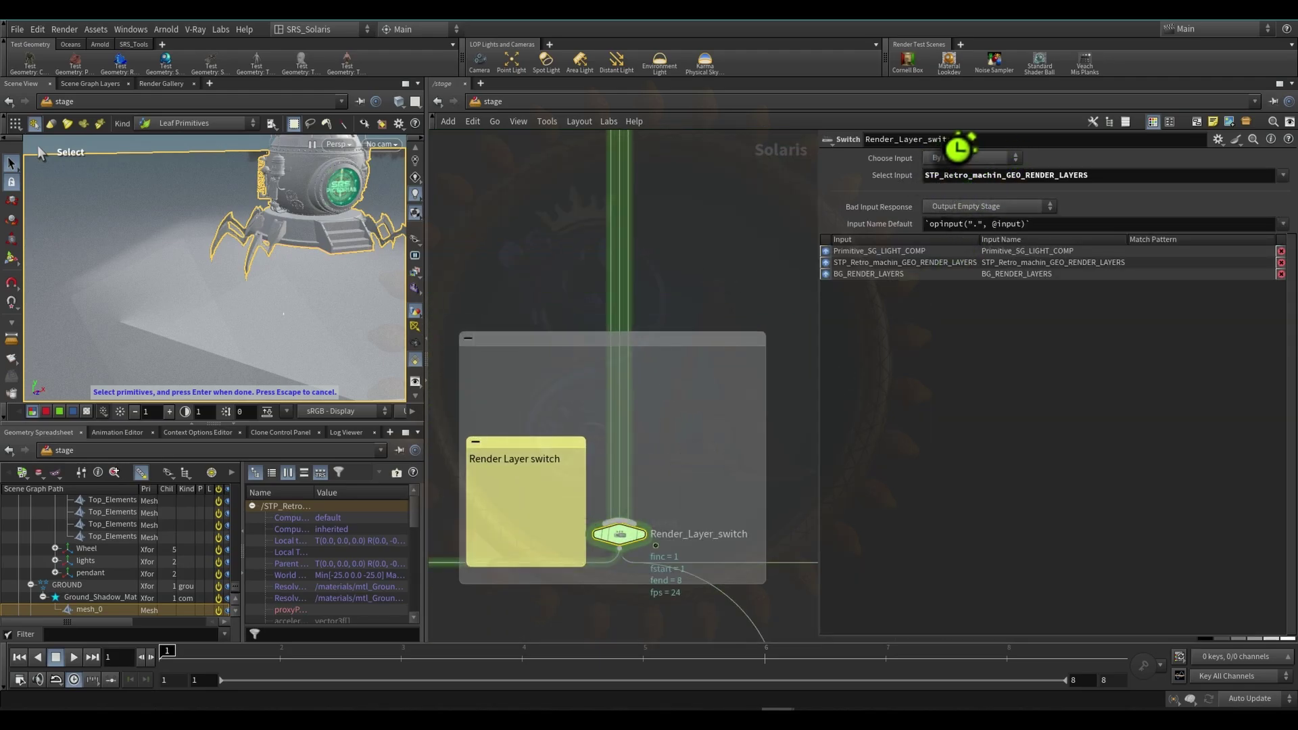
pyautogui.click(966, 206)
pyautogui.click(966, 212)
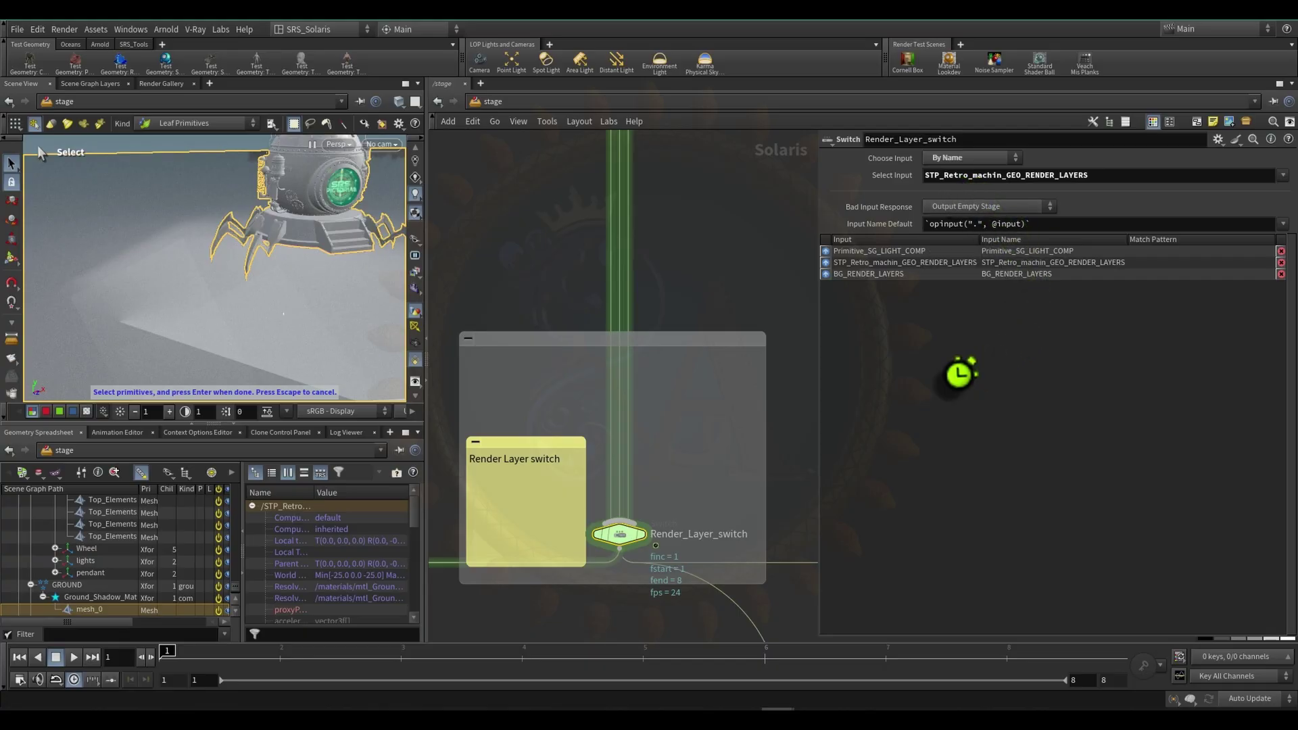
pyautogui.click(1280, 174)
pyautogui.click(1156, 217)
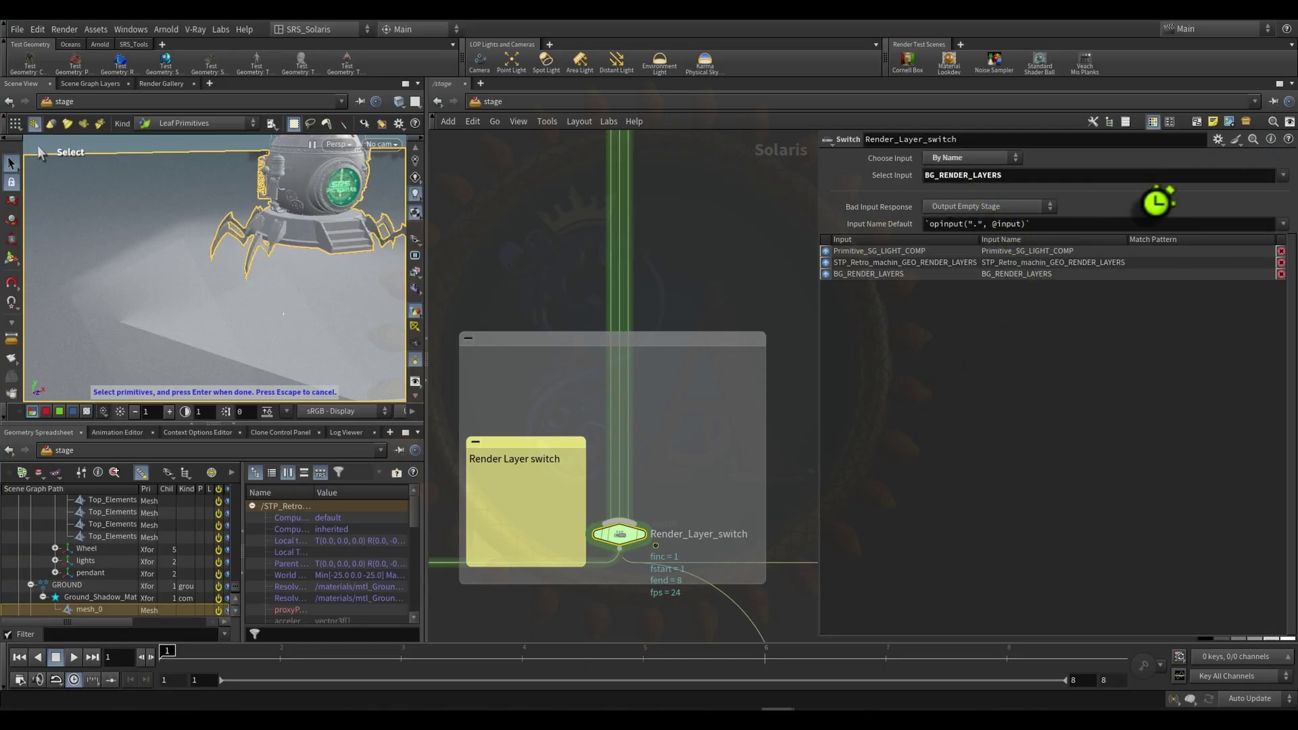
pyautogui.moveTo(633, 524)
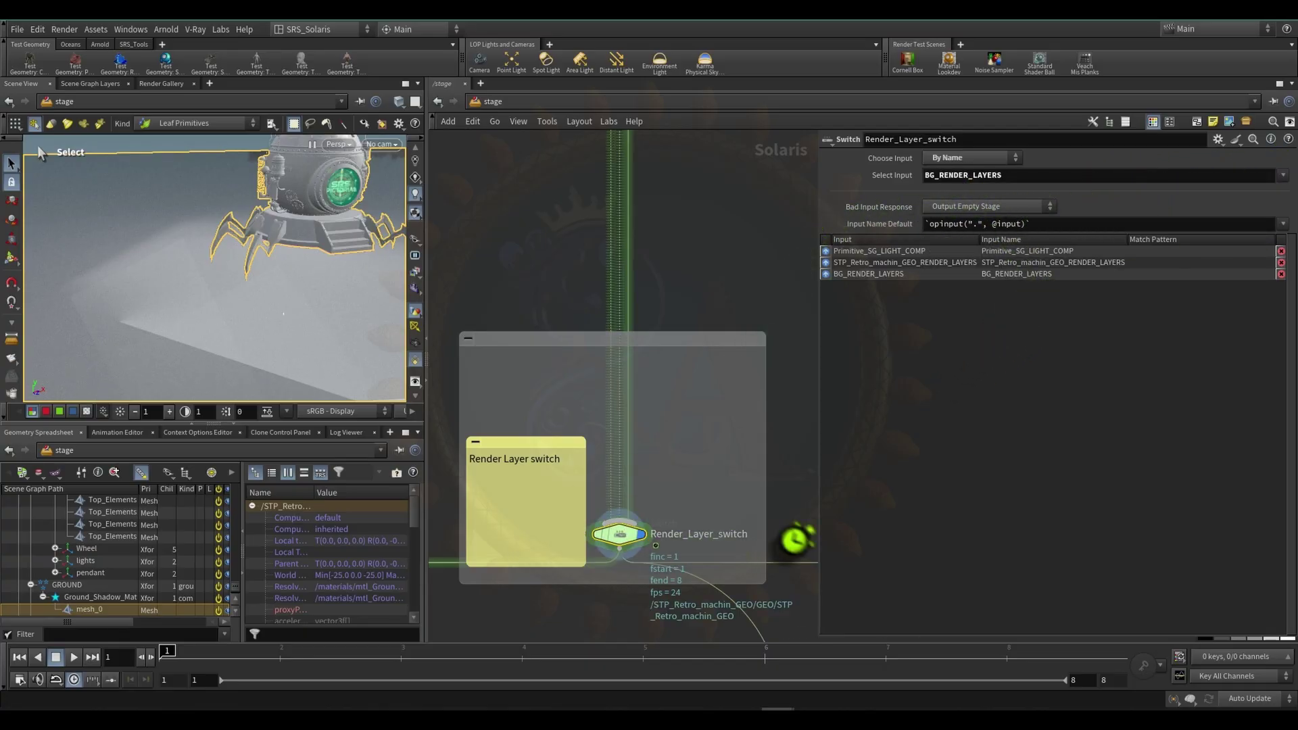